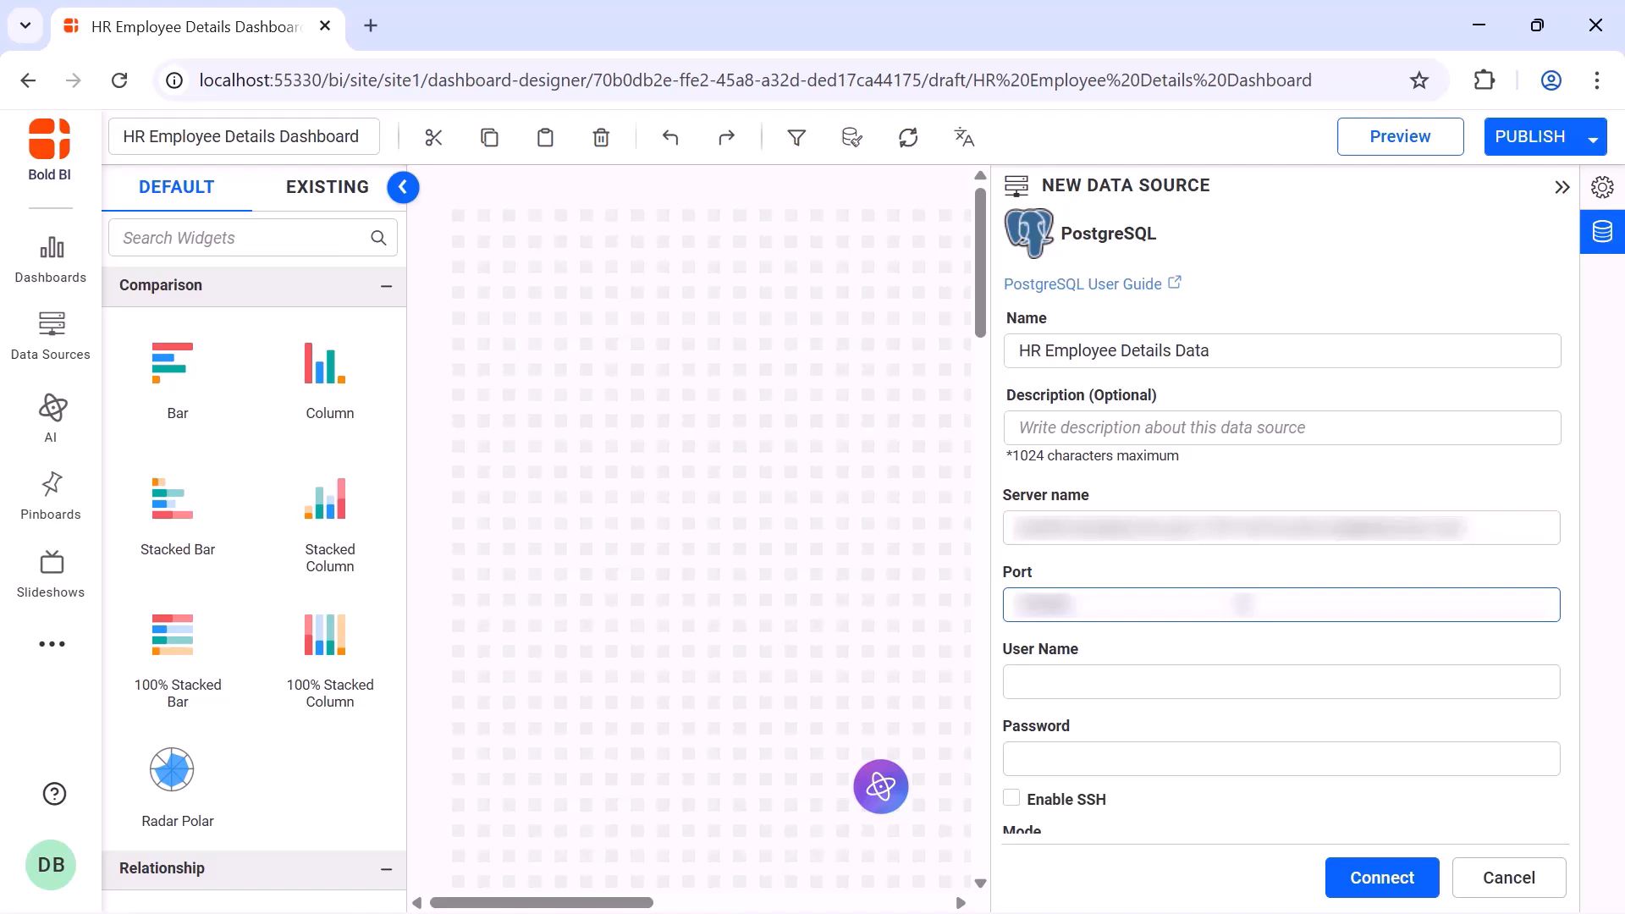
# Enter the user name and account password for the PostgreSQL connection
pyautogui.click(1255, 682)
pyautogui.hotkey('ctrl', 'v')
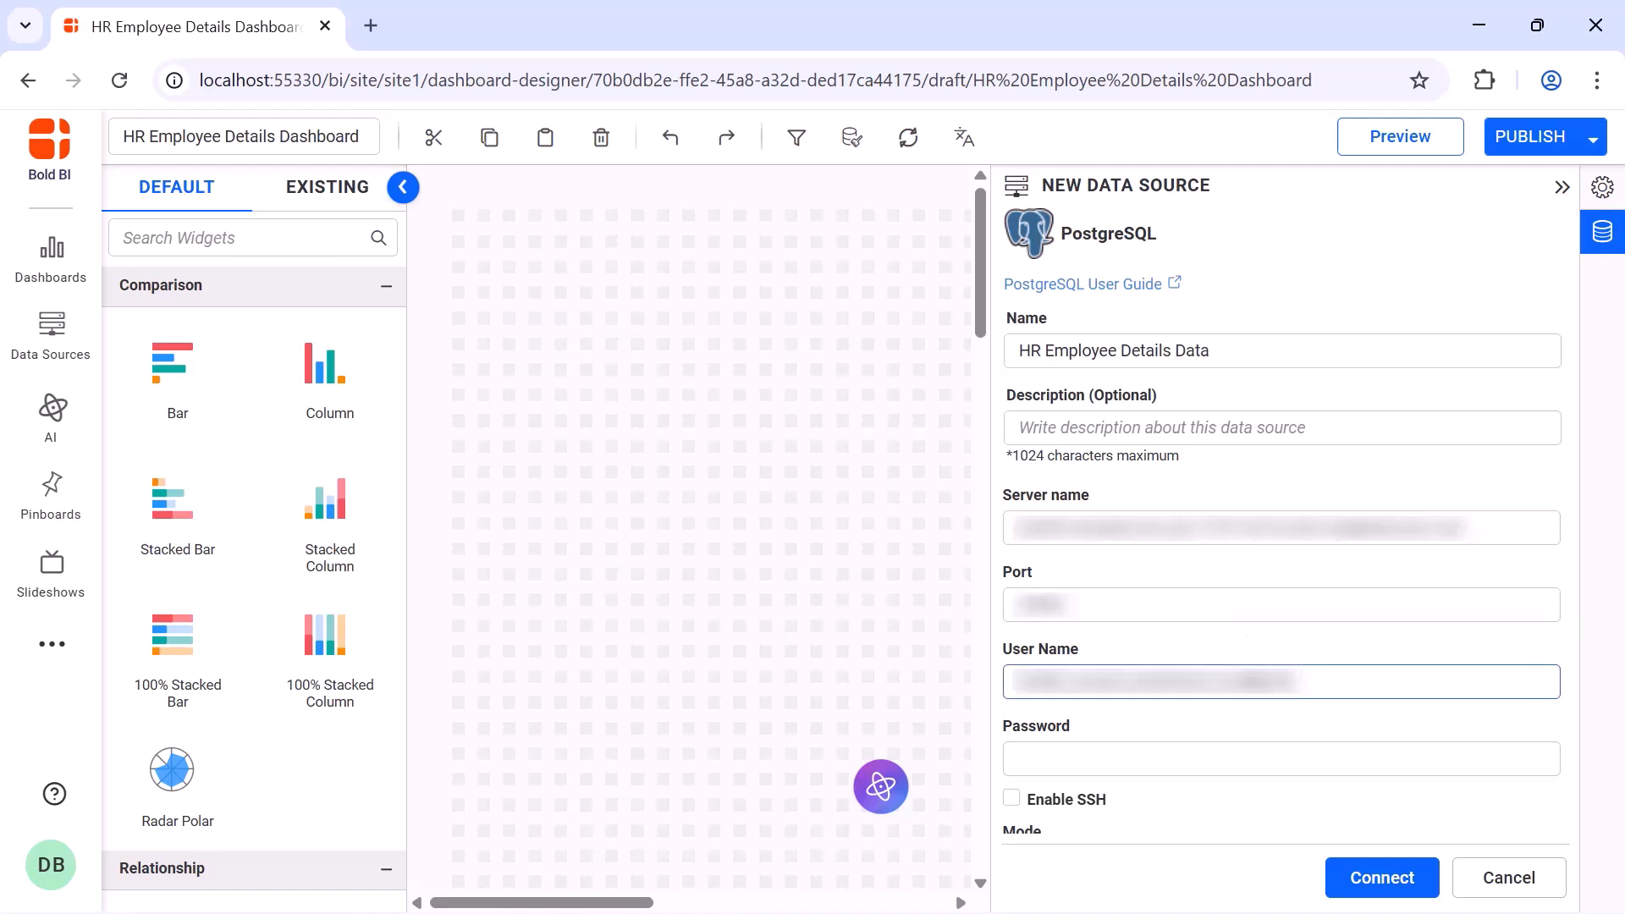
pyautogui.click(1262, 755)
pyautogui.hotkey('ctrl', 'v')
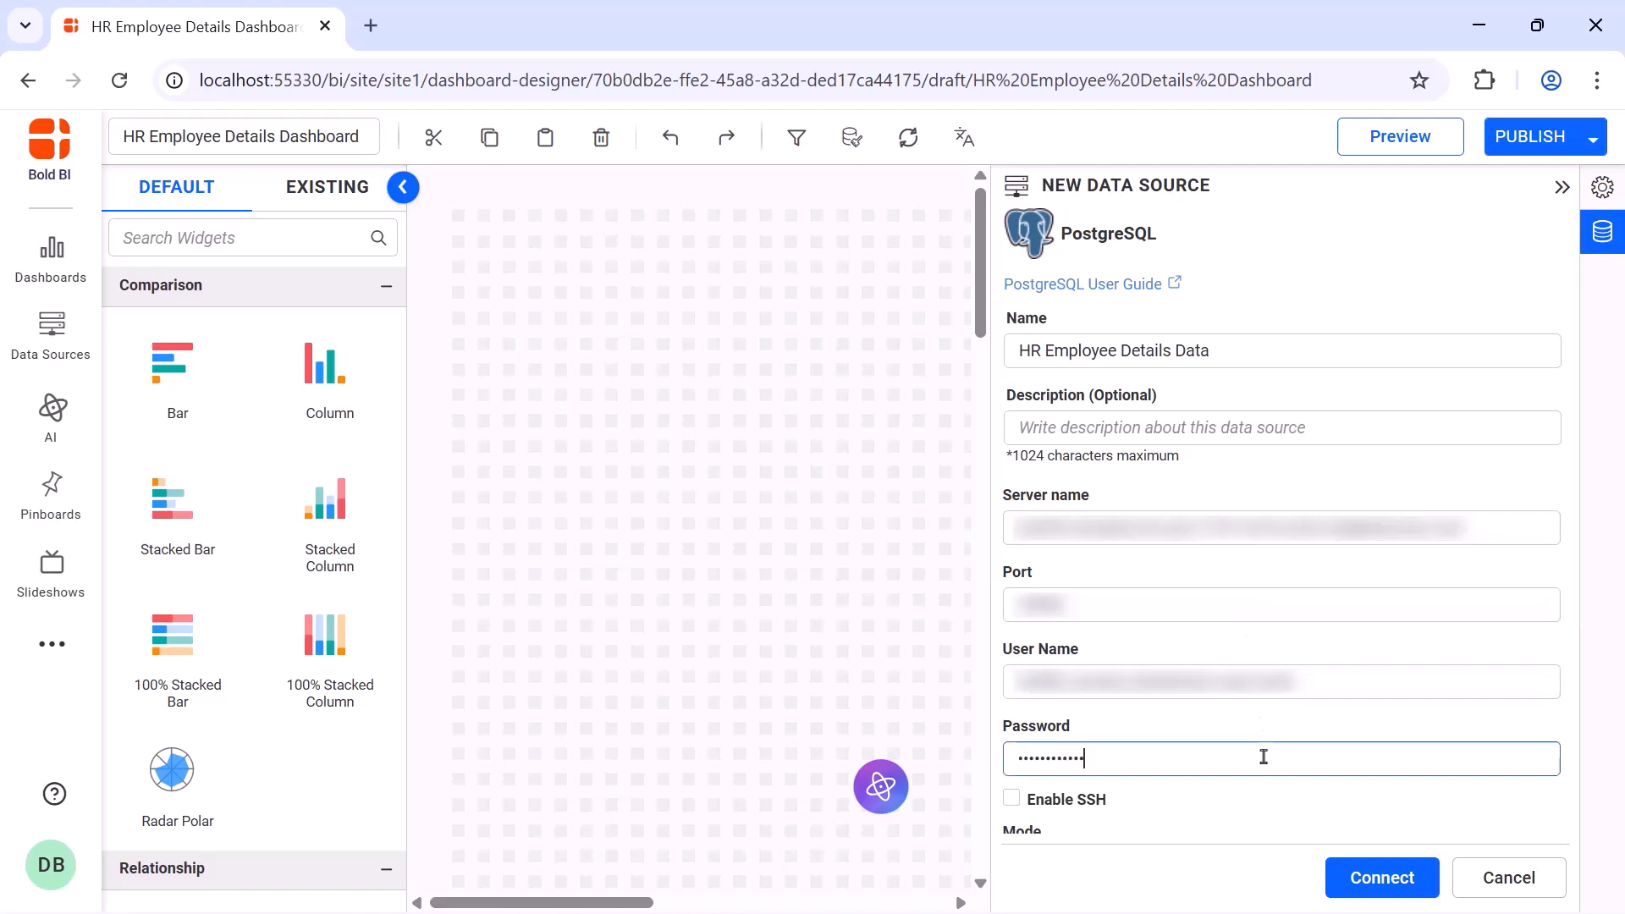
# Set the database to sample-dashboards and connect to the PostgreSQL data source
pyautogui.scroll(-3, 1264, 756)
pyautogui.click(1259, 623)
pyautogui.write('sample-dashboards')
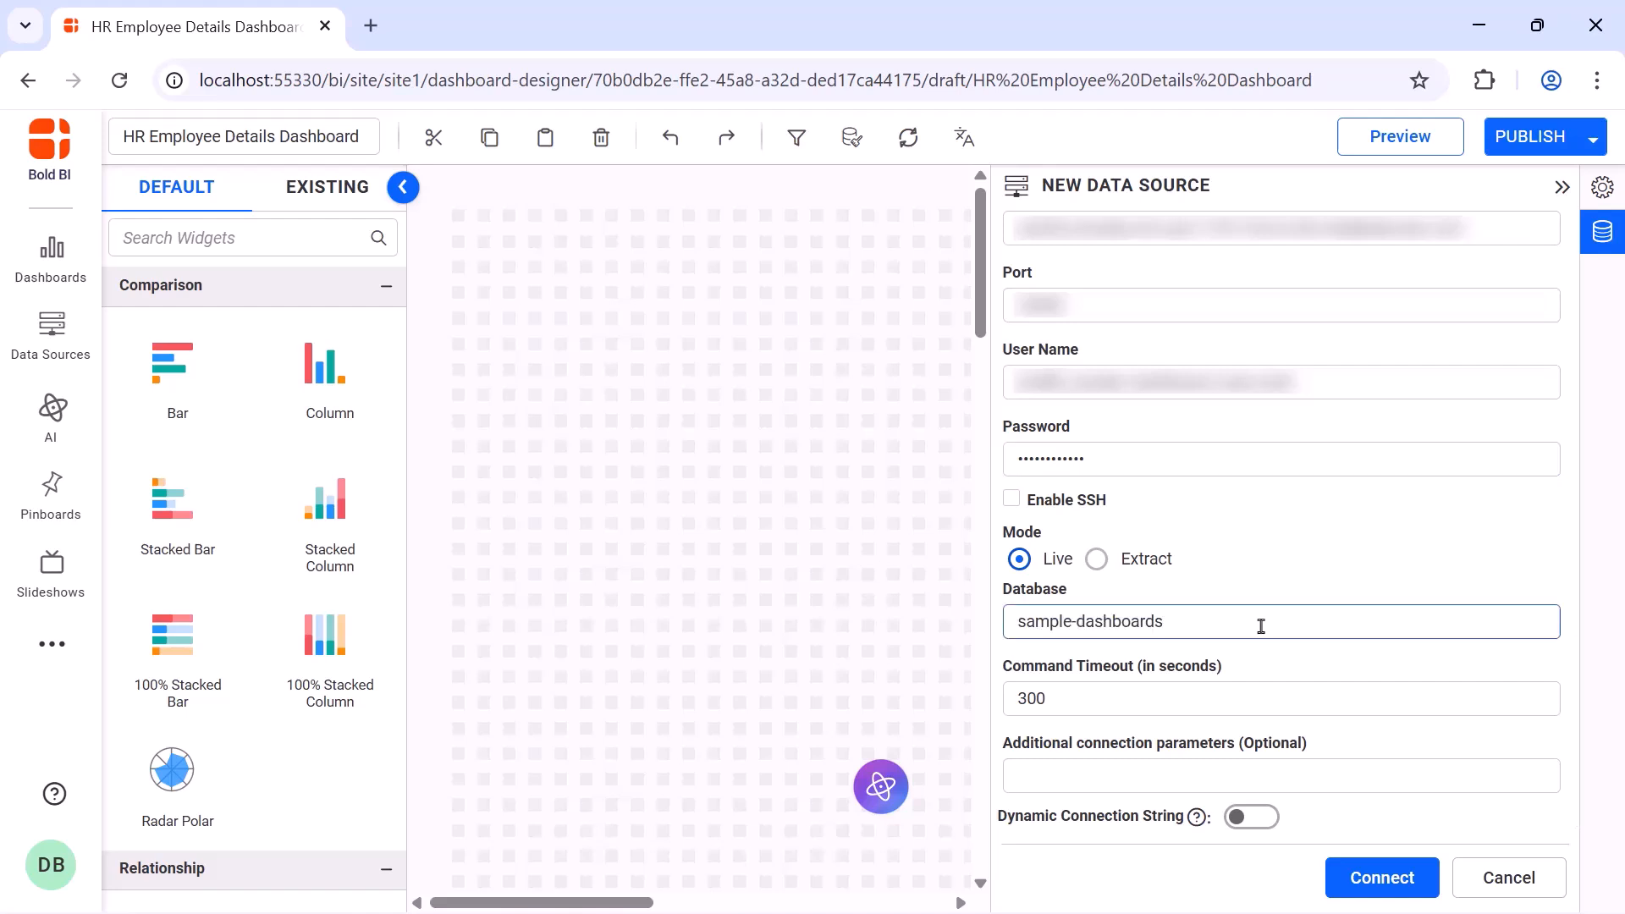
pyautogui.click(1405, 875)
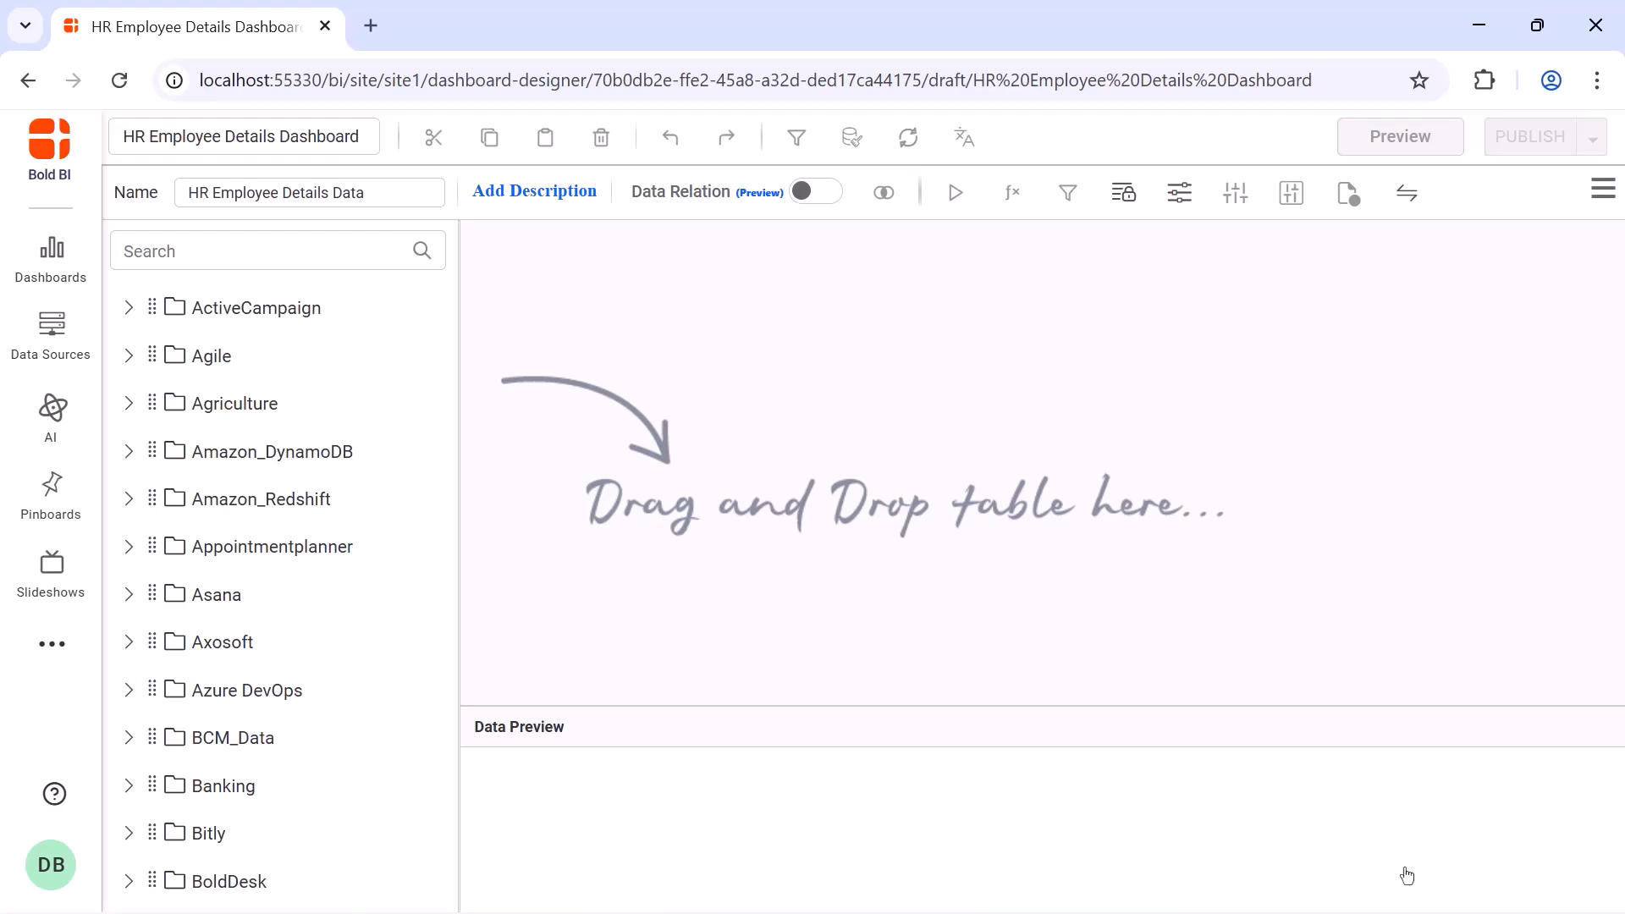
# Enter the HR_Payroll_Salary_Details SELECT query in code view and execute it with expression validation
pyautogui.click(1601, 189)
pyautogui.click(1272, 263)
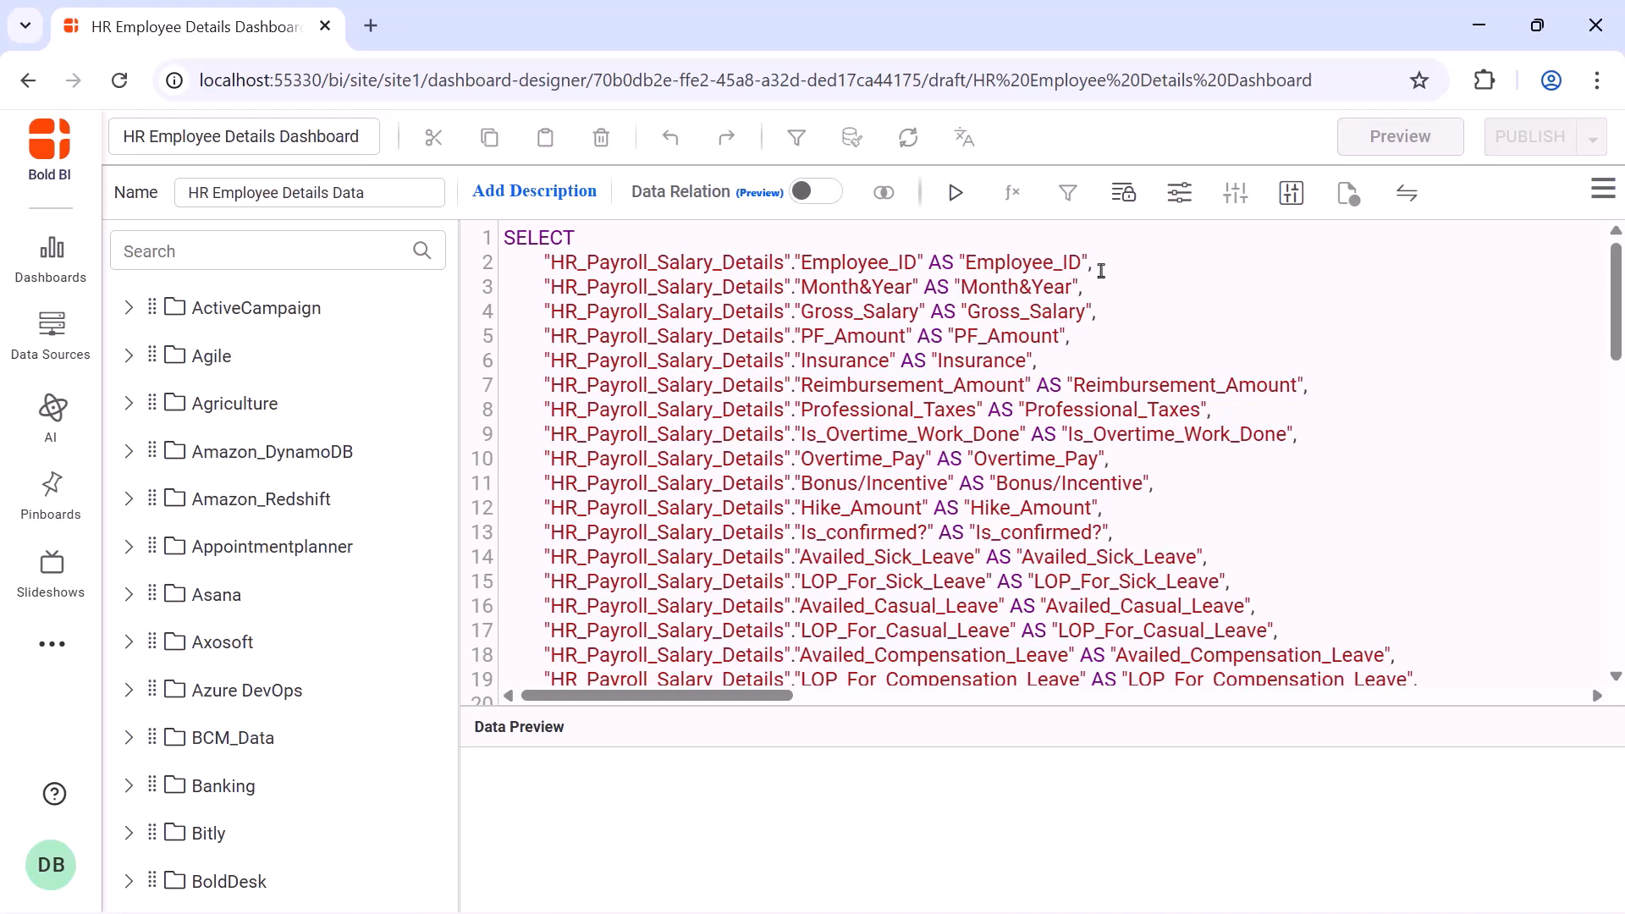
pyautogui.click(955, 192)
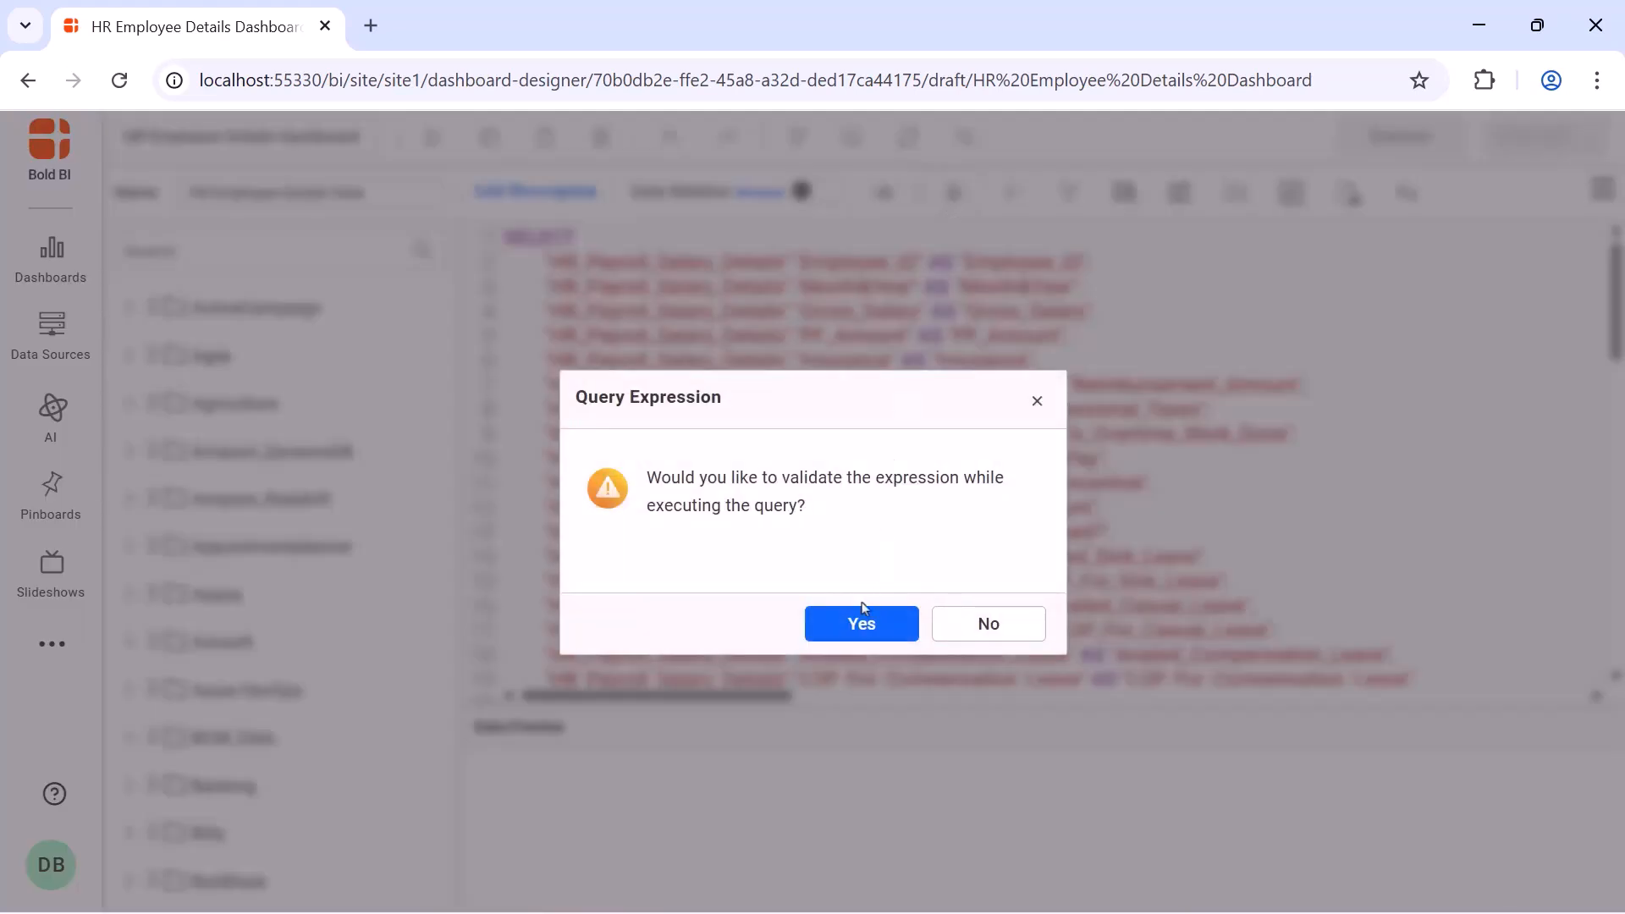
pyautogui.click(862, 612)
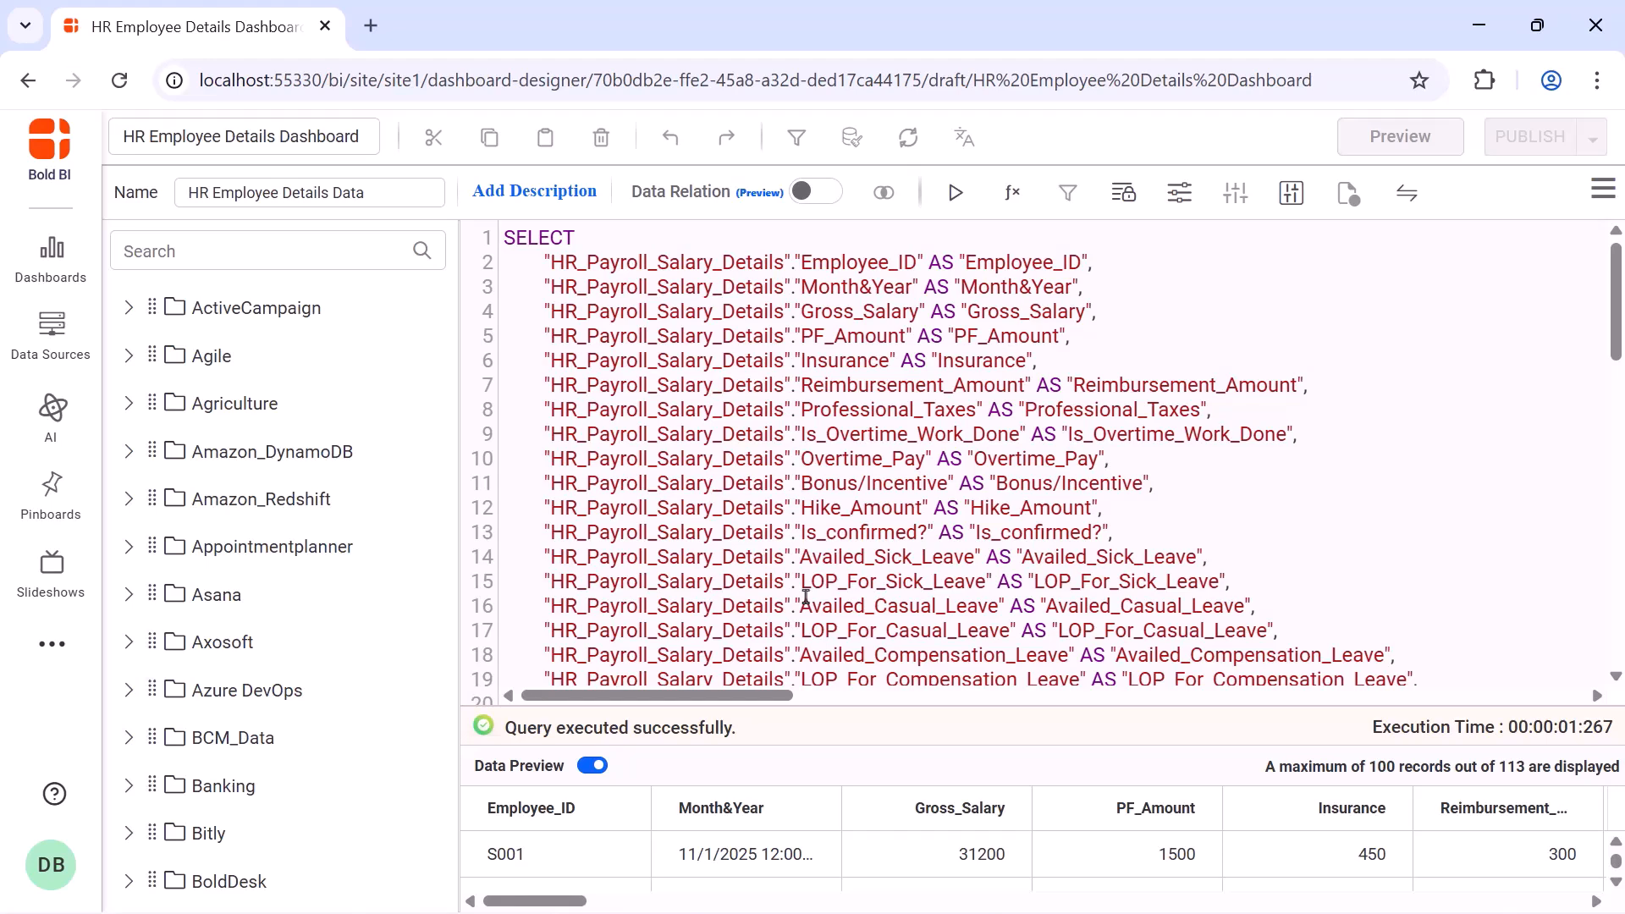
# Save the HR Employee Details Data source and return to the full dashboard canvas
pyautogui.click(1603, 188)
pyautogui.click(1553, 251)
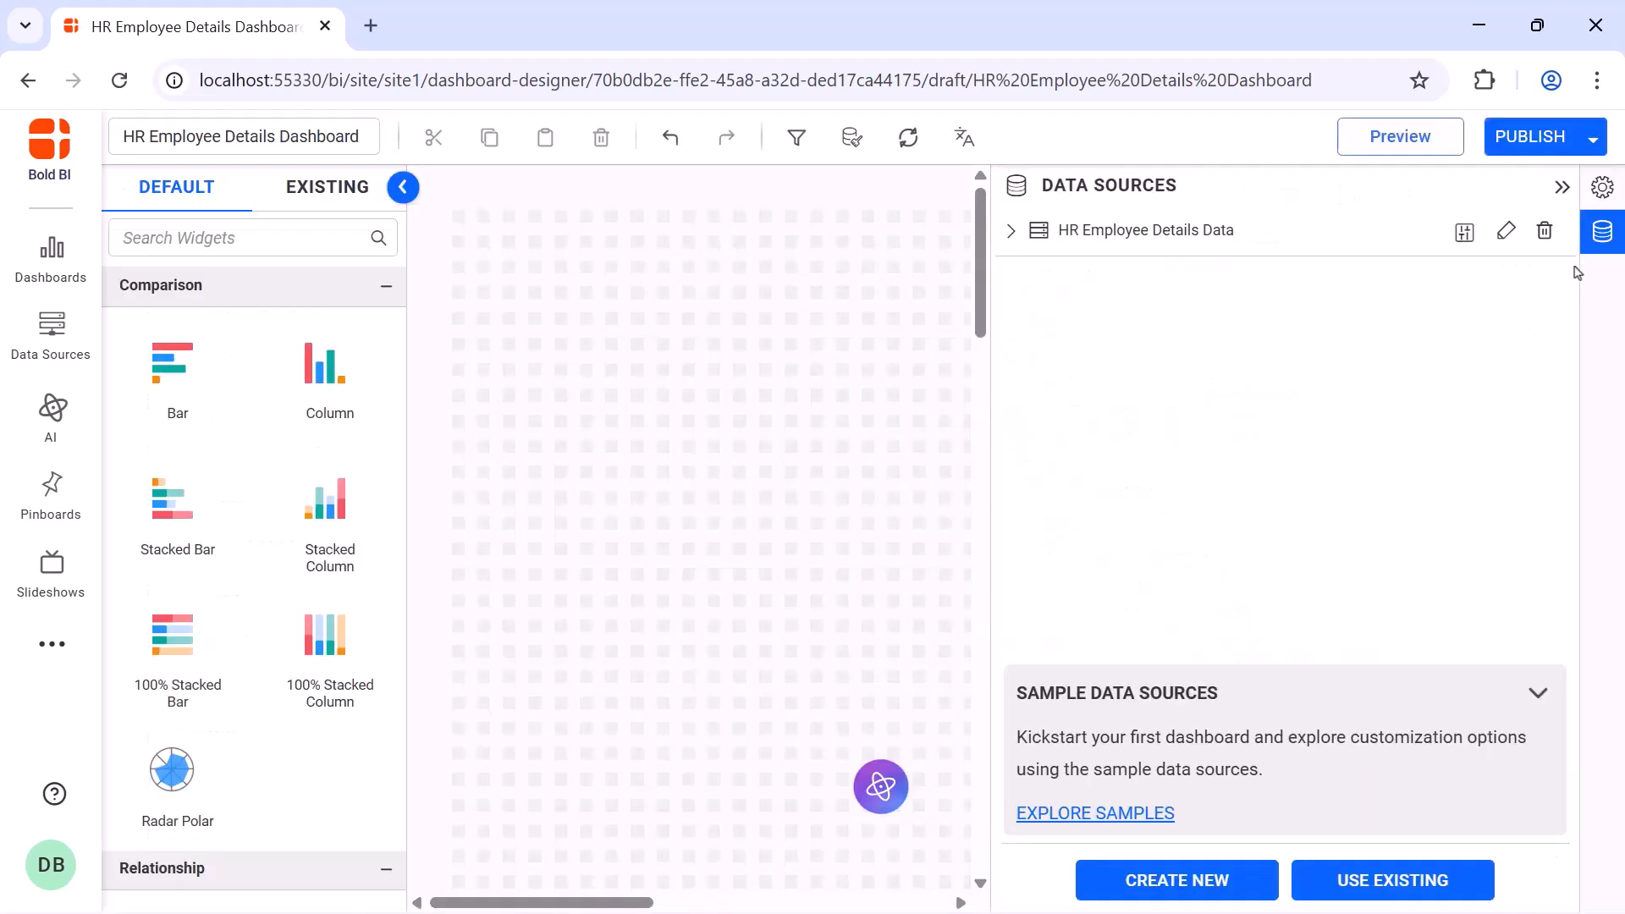
pyautogui.click(1561, 188)
# Add a Combo Box widget to the upper-left corner of the dashboard canvas and name it Departments
pyautogui.click(356, 237)
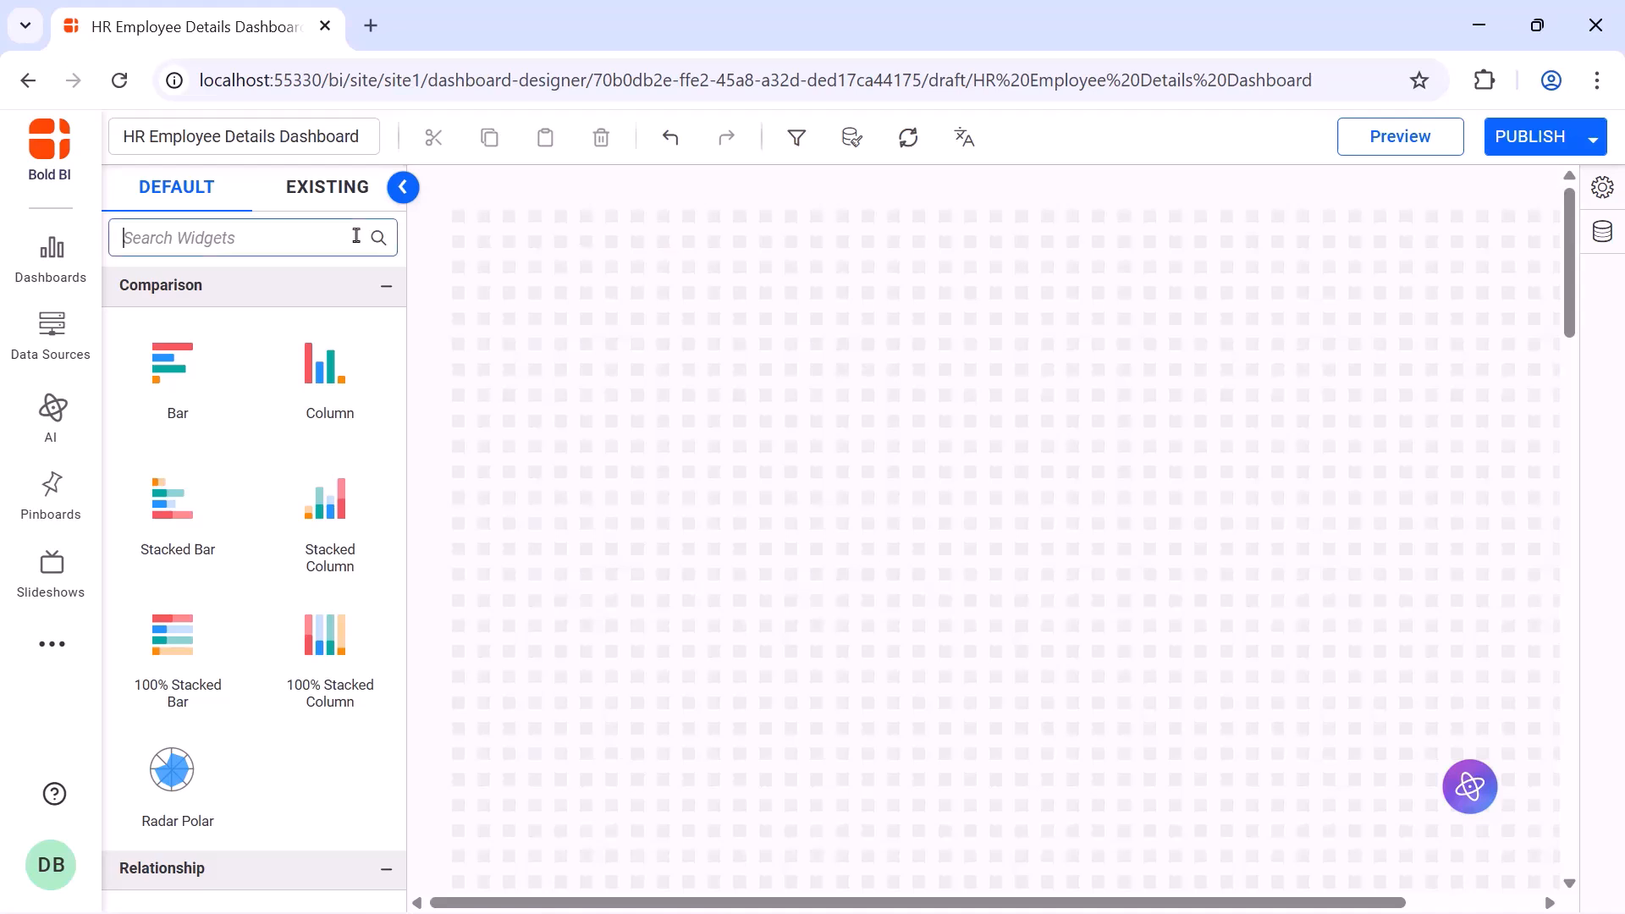
pyautogui.write('combo')
pyautogui.moveTo(207, 515); pyautogui.dragTo(615, 296)
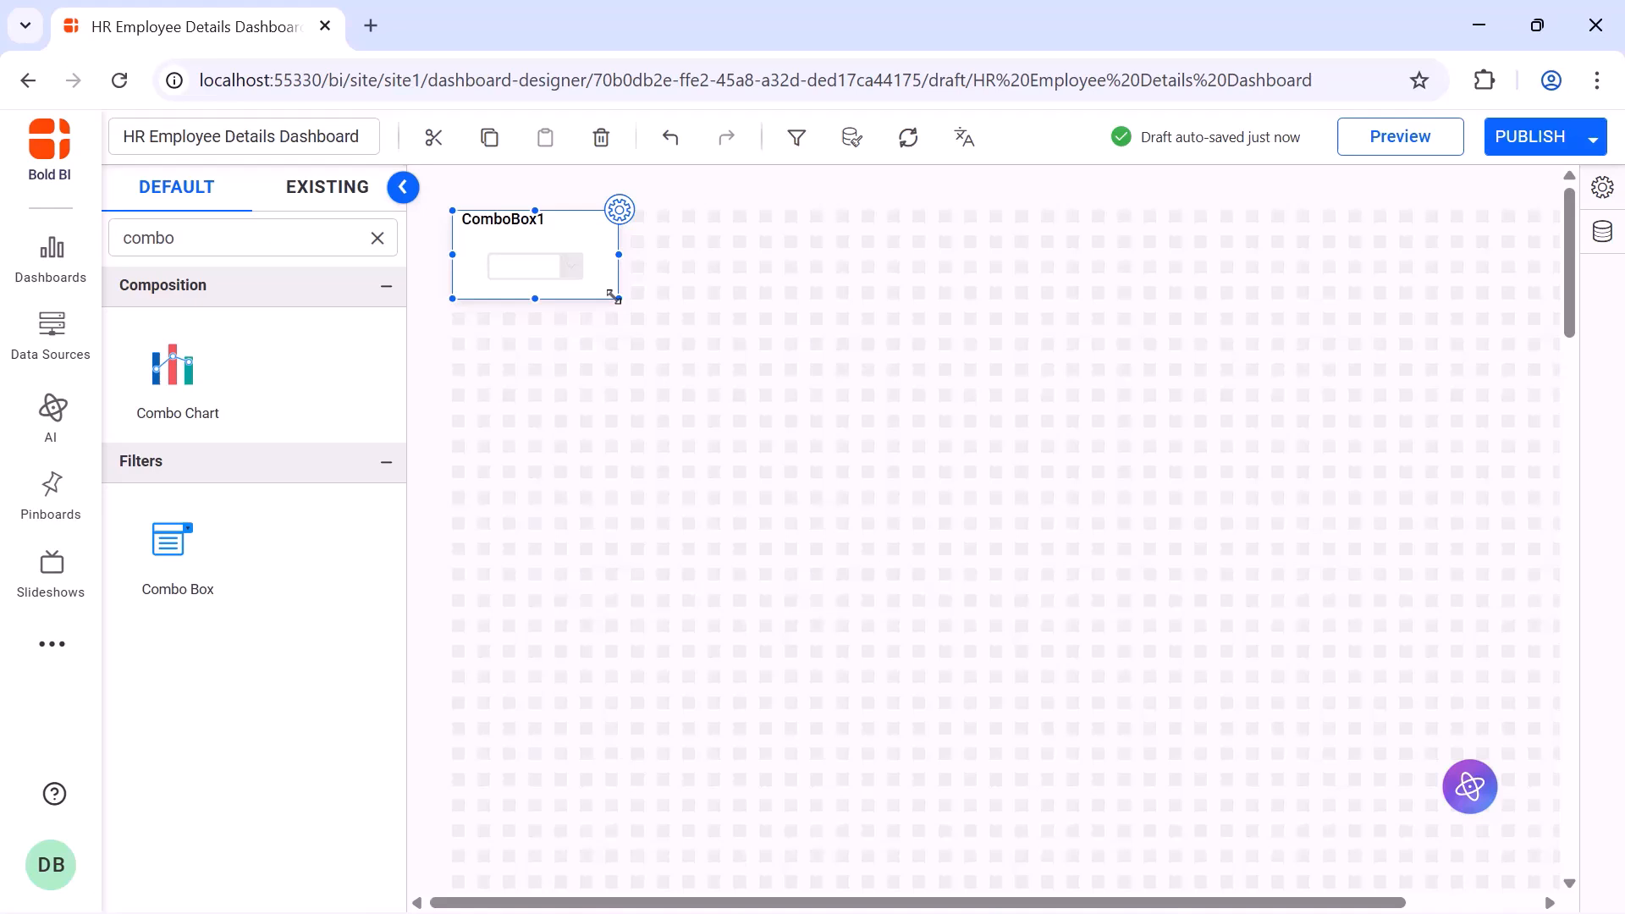
pyautogui.click(619, 209)
pyautogui.click(1186, 267)
pyautogui.doubleClick(1185, 268)
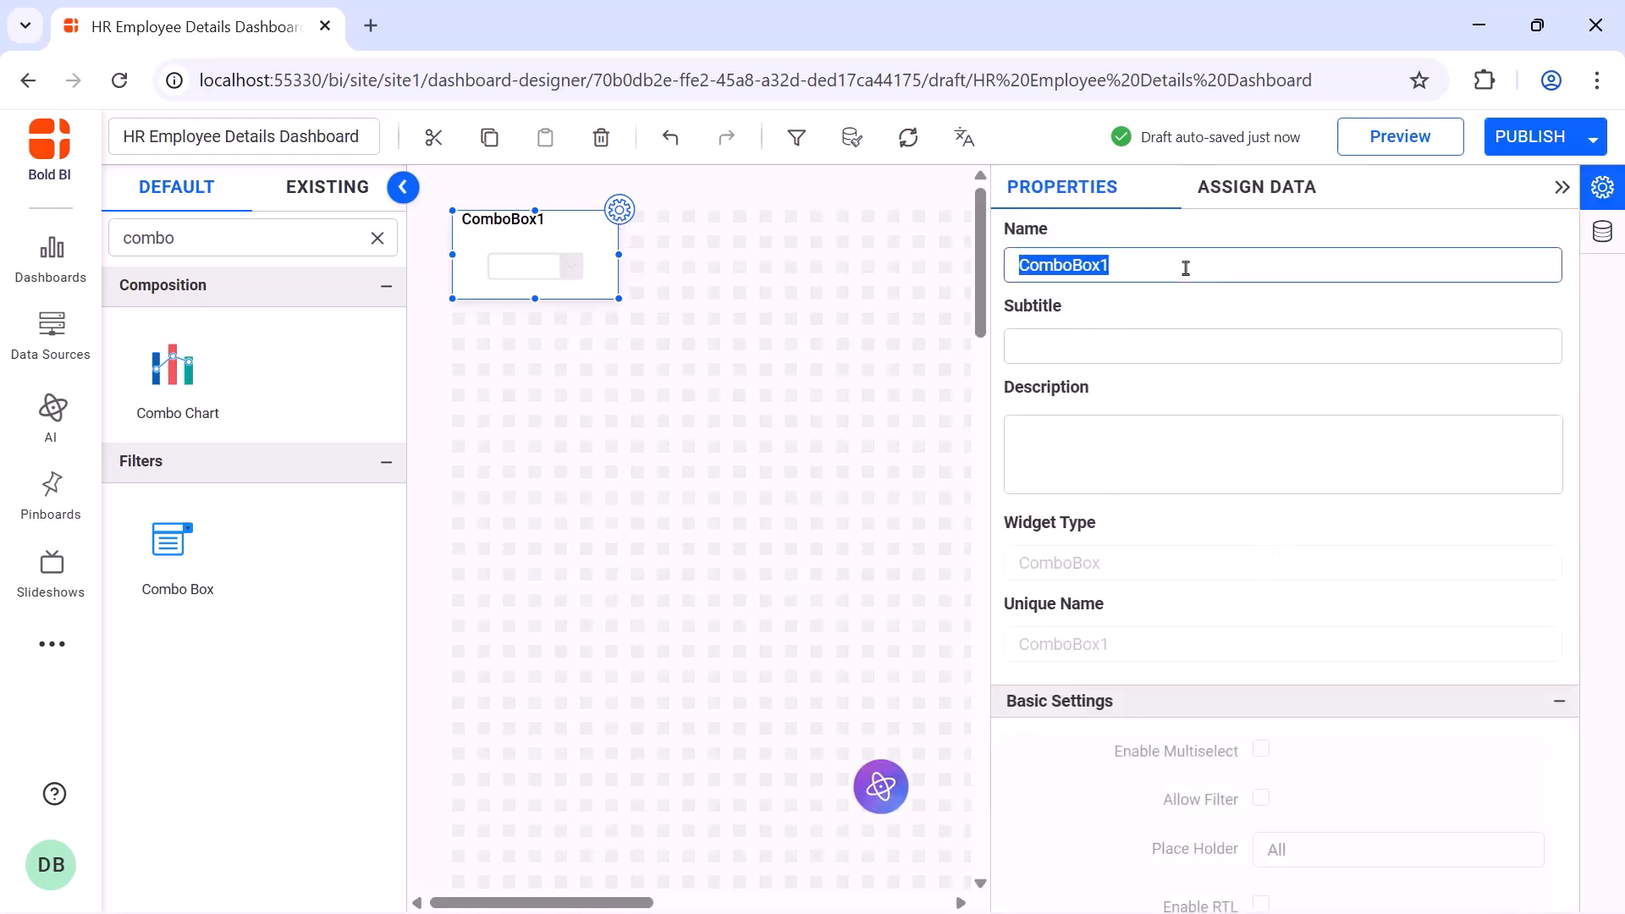
pyautogui.write('Departments')
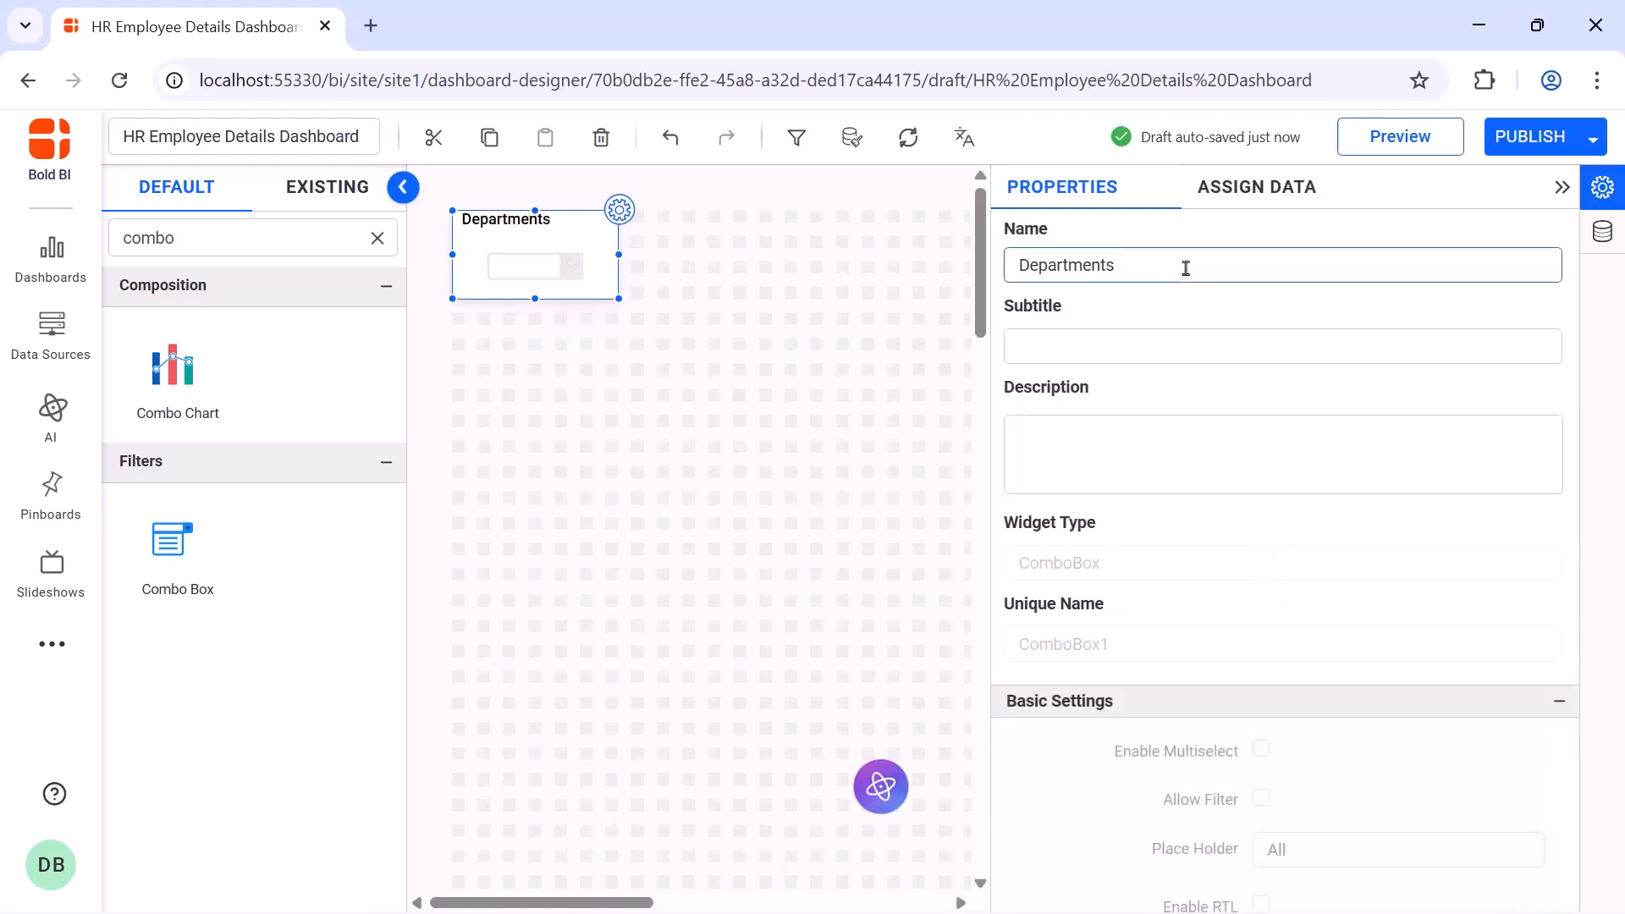
# Assign the Team dimension as the value of the Departments combo box
pyautogui.click(1244, 212)
pyautogui.click(1160, 501)
pyautogui.write('t')
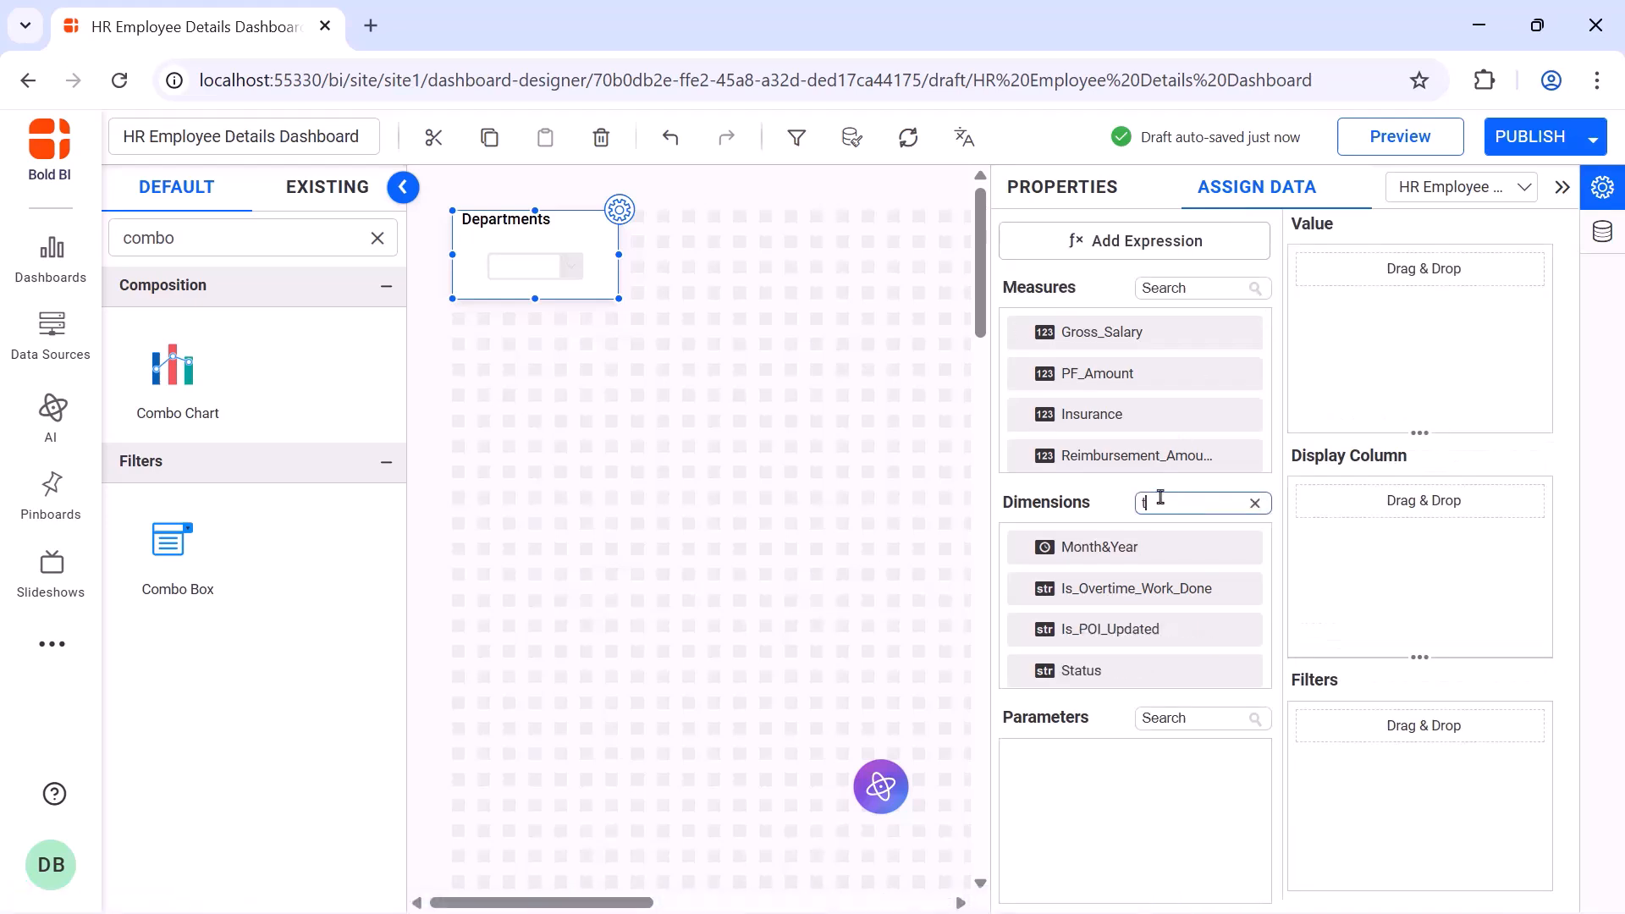
pyautogui.write('eam')
pyautogui.moveTo(1150, 546); pyautogui.dragTo(1308, 373)
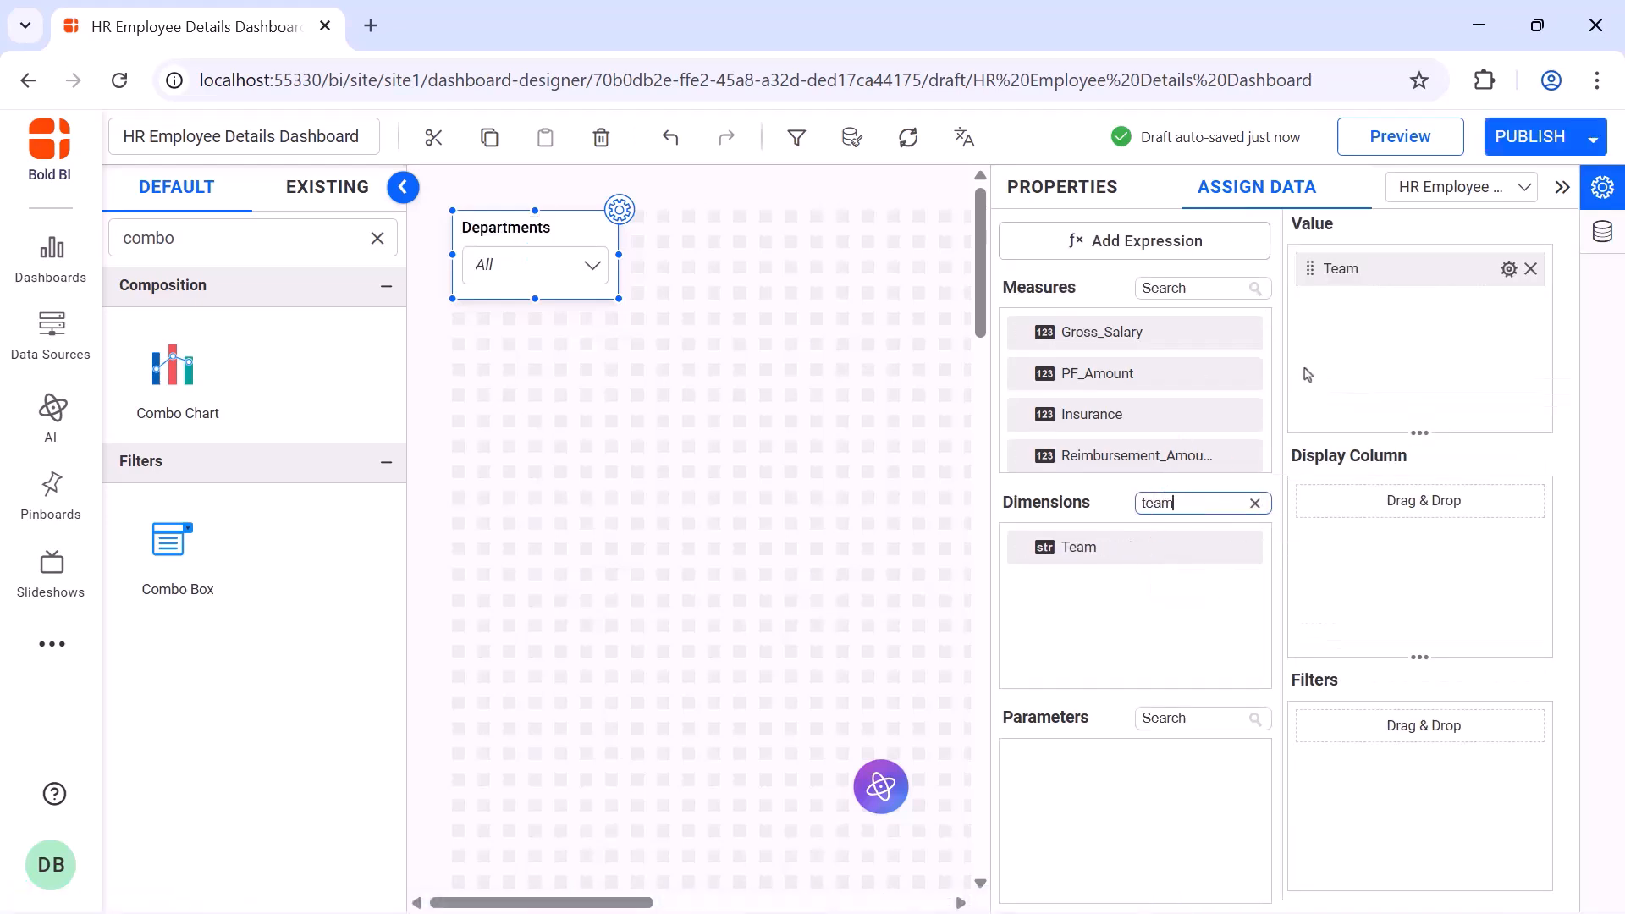
# Enable multiselect and toggle Persist Virtual Selection for the Departments combo box
pyautogui.click(1062, 186)
pyautogui.scroll(-5, 1262, 292)
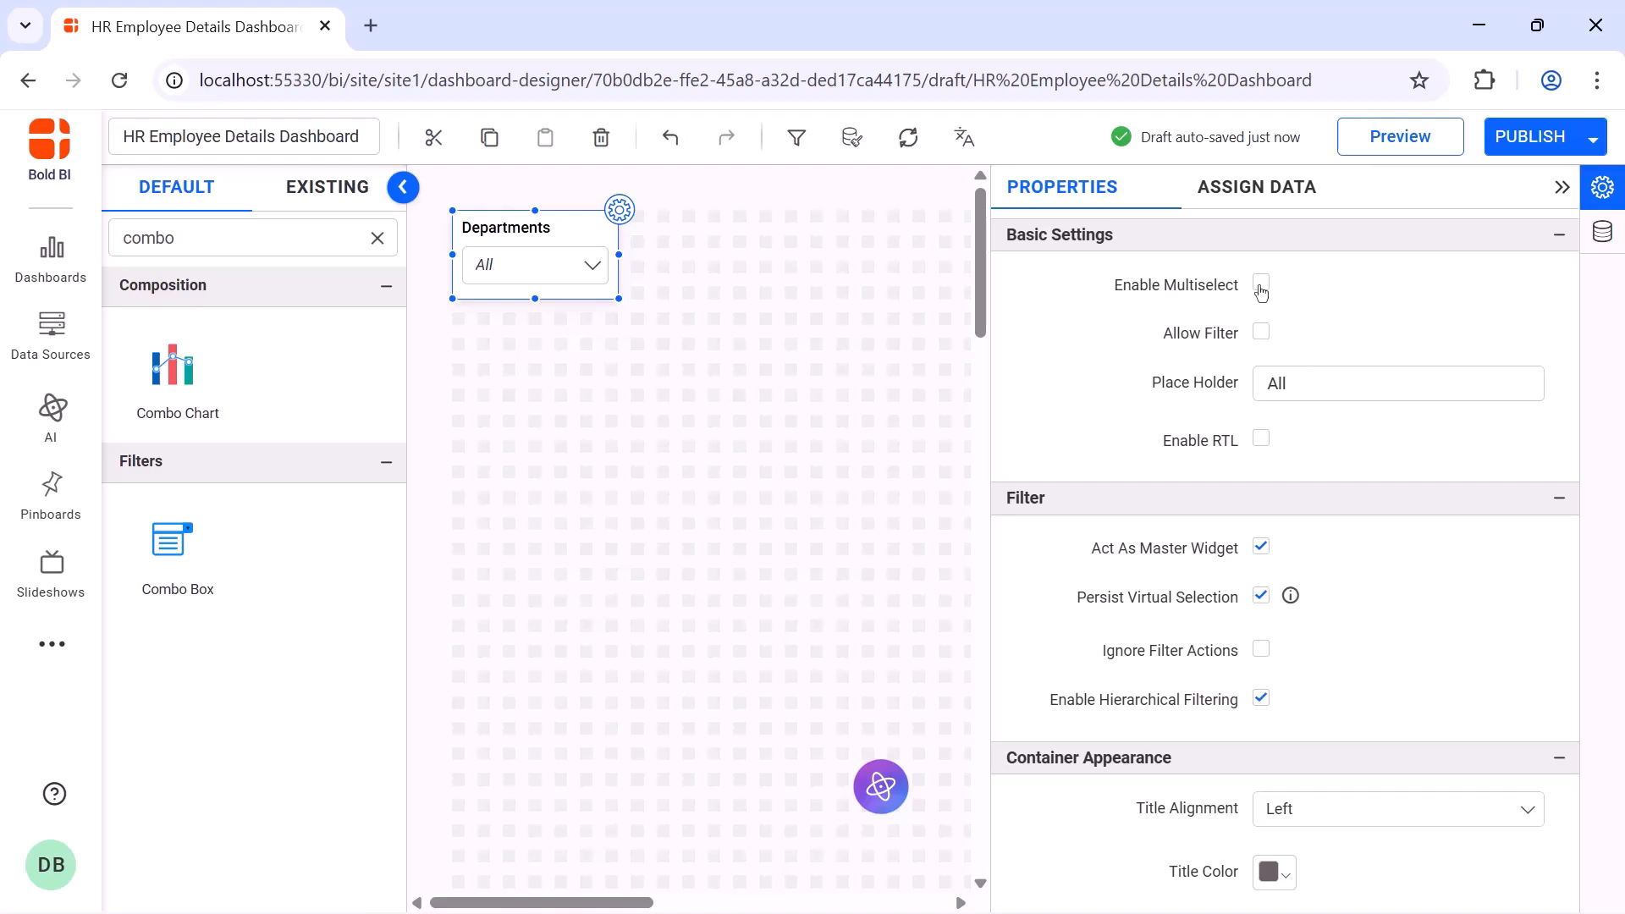
pyautogui.click(1261, 286)
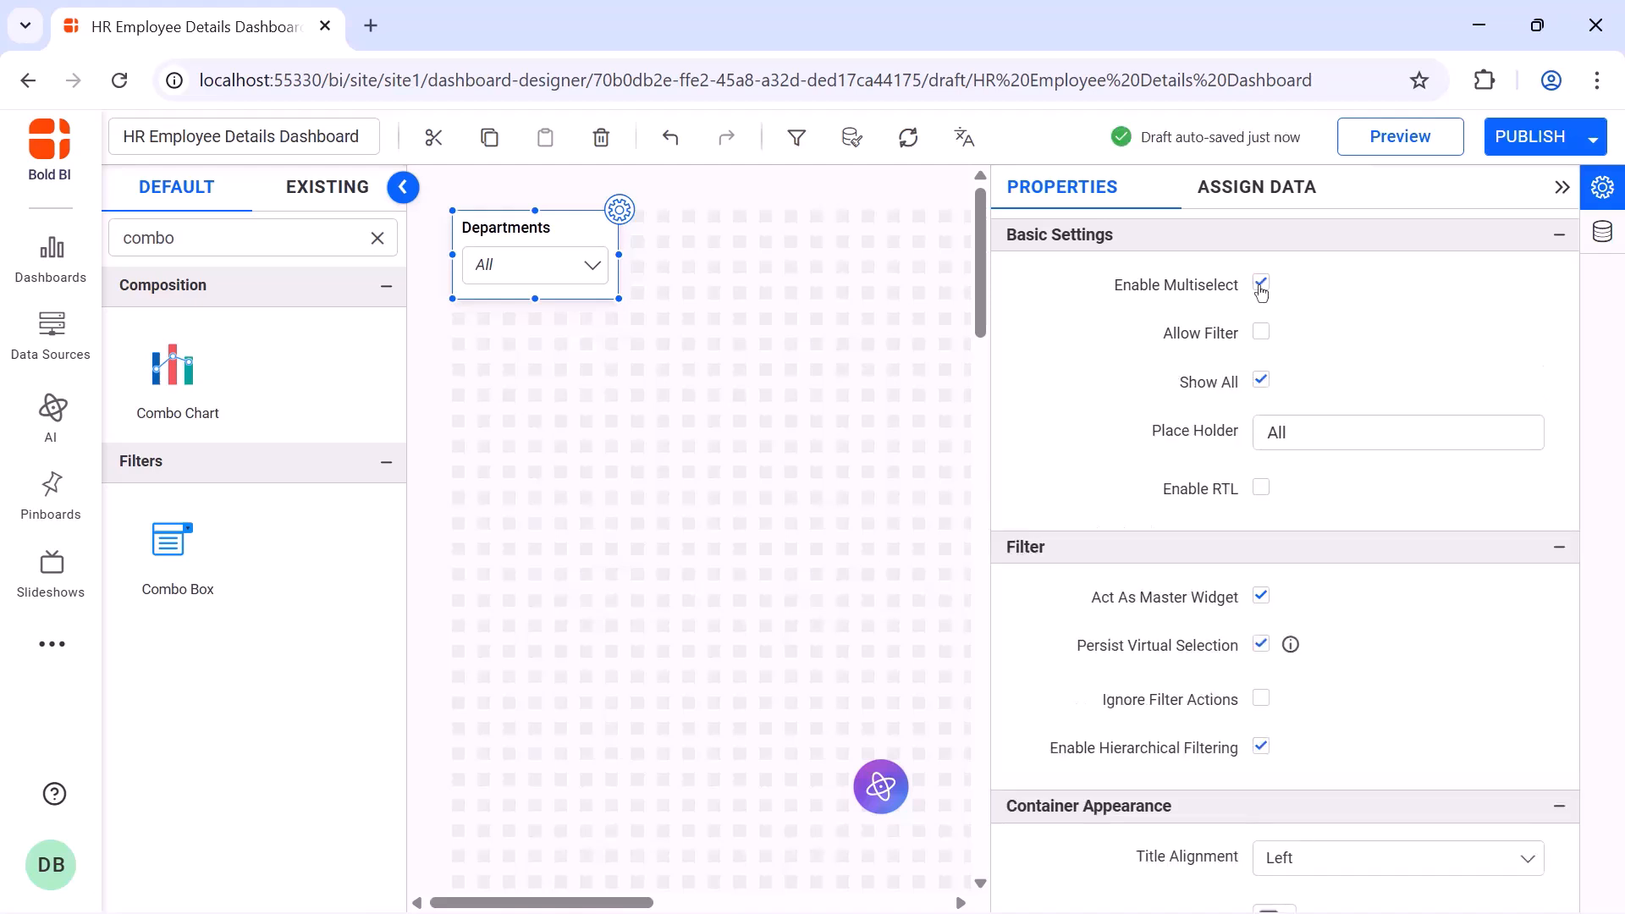
pyautogui.click(1263, 647)
# Turn off the automatic title font size of the Departments combo box and set the title size to 16
pyautogui.scroll(-6, 1266, 650)
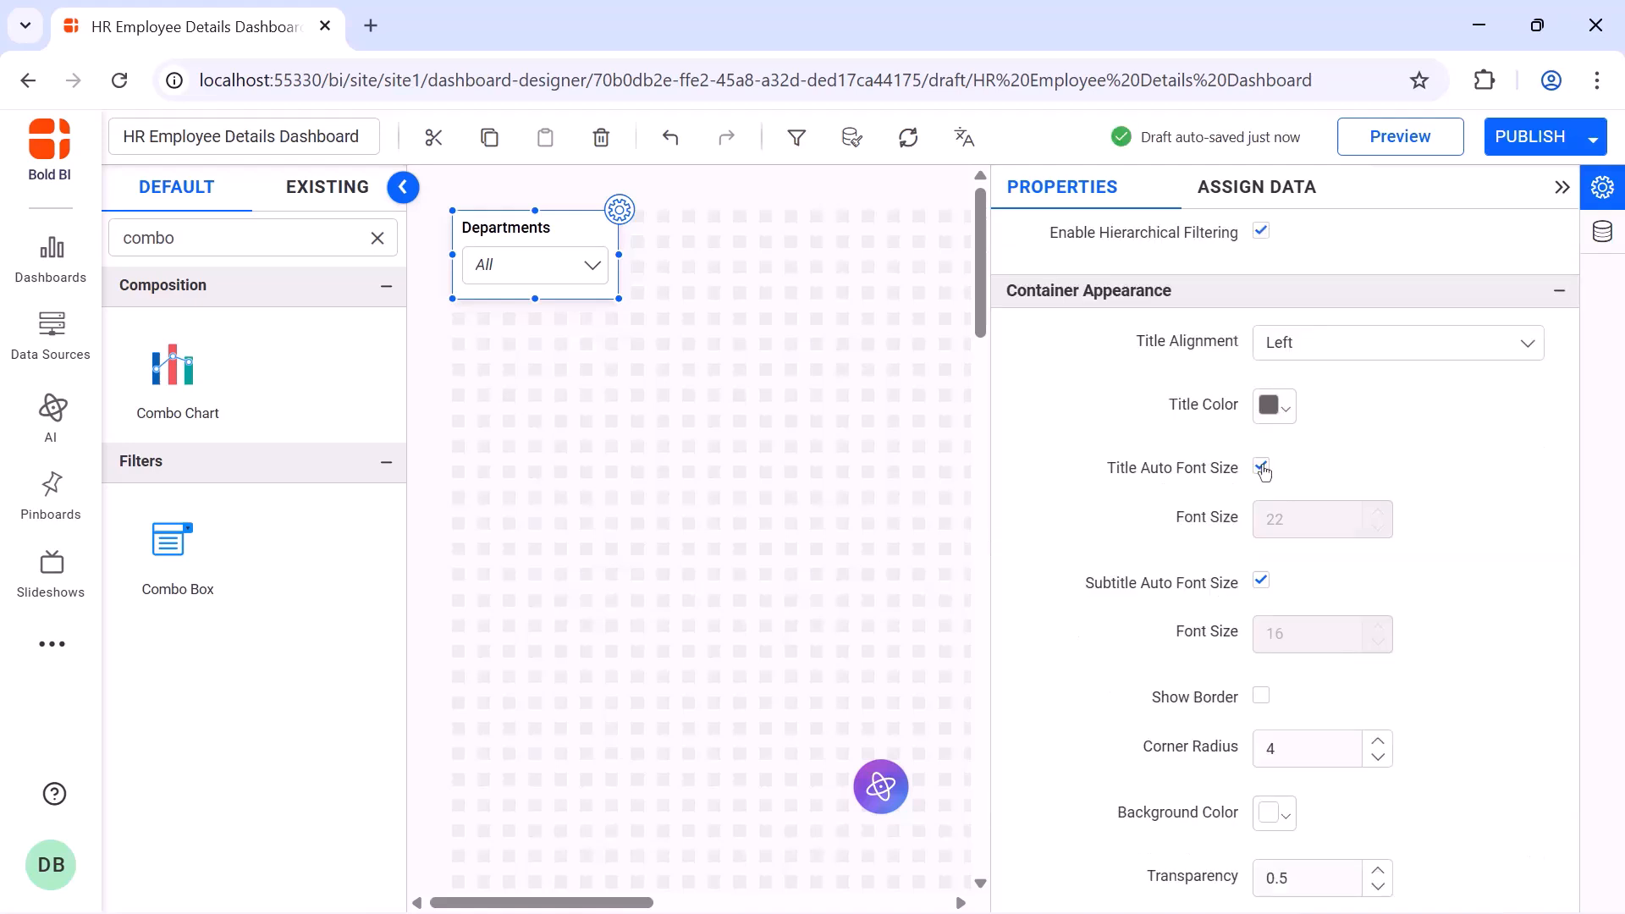
pyautogui.click(1264, 471)
pyautogui.doubleClick(1303, 518)
pyautogui.write('16')
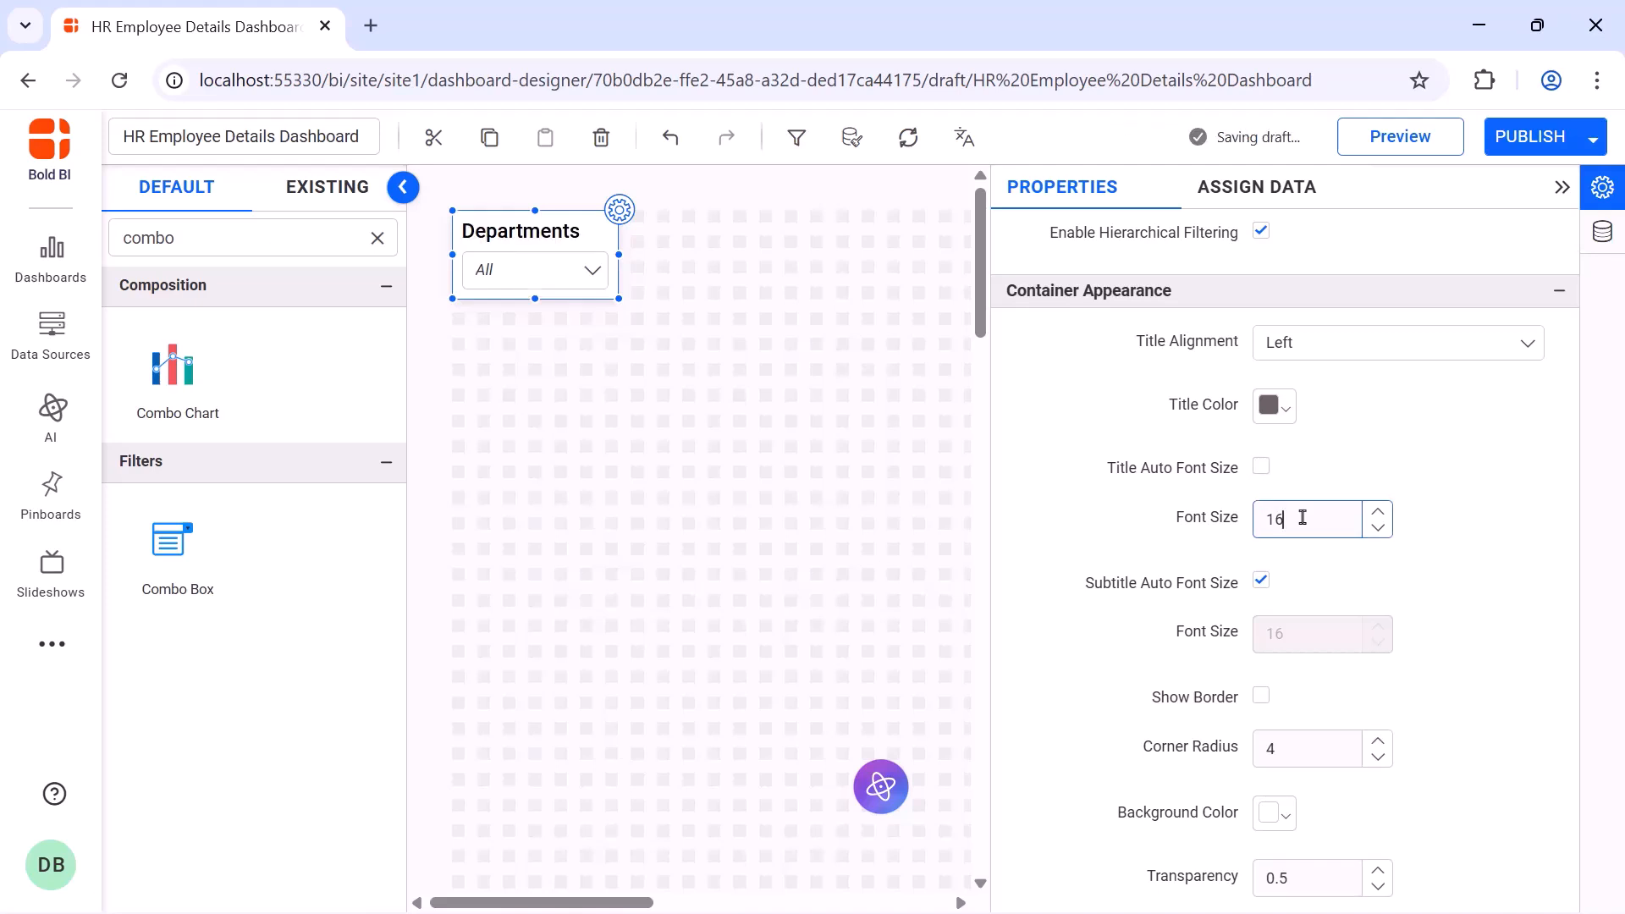
pyautogui.click(1562, 188)
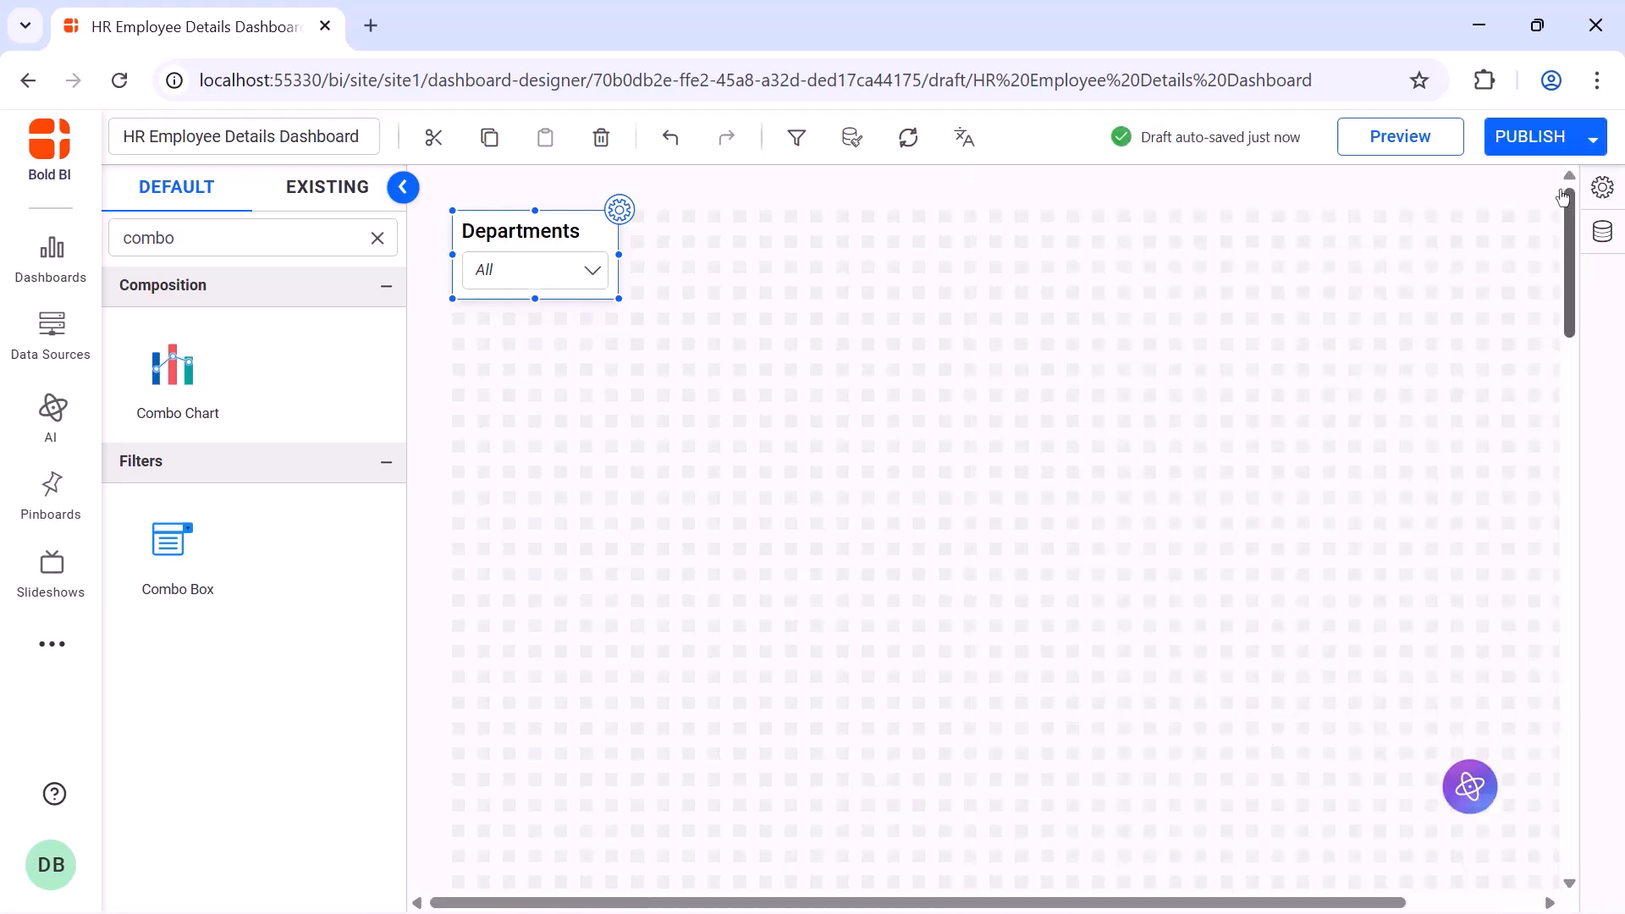
# Add a second Combo Box beside the Departments filter and name it Employees
pyautogui.moveTo(196, 580); pyautogui.dragTo(643, 227)
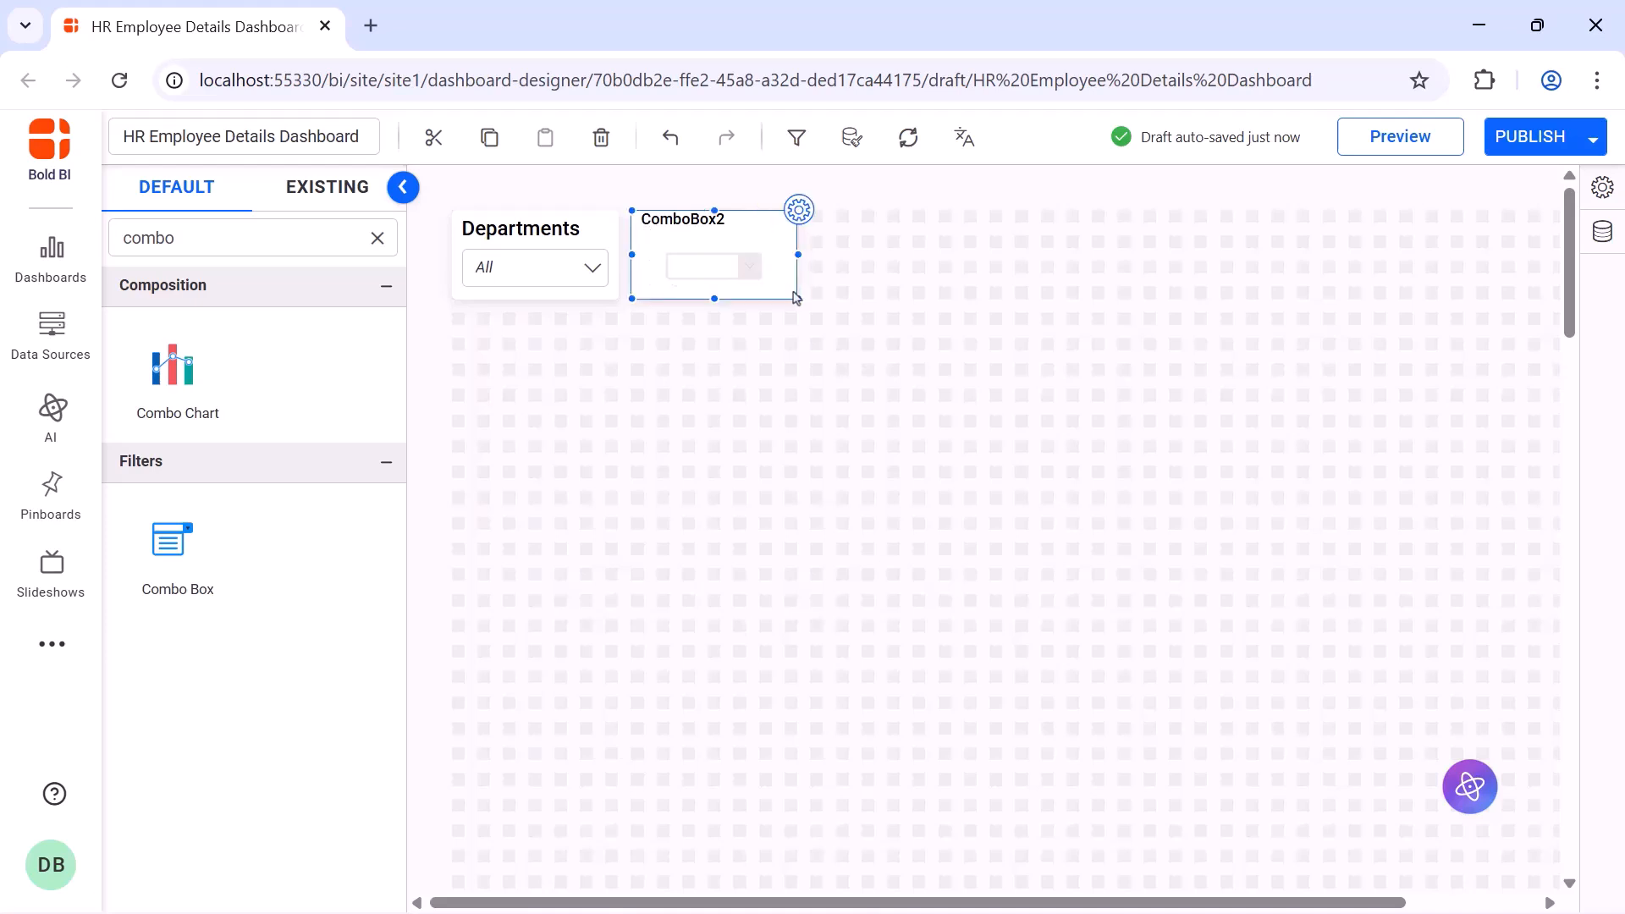
pyautogui.click(798, 209)
pyautogui.doubleClick(1148, 258)
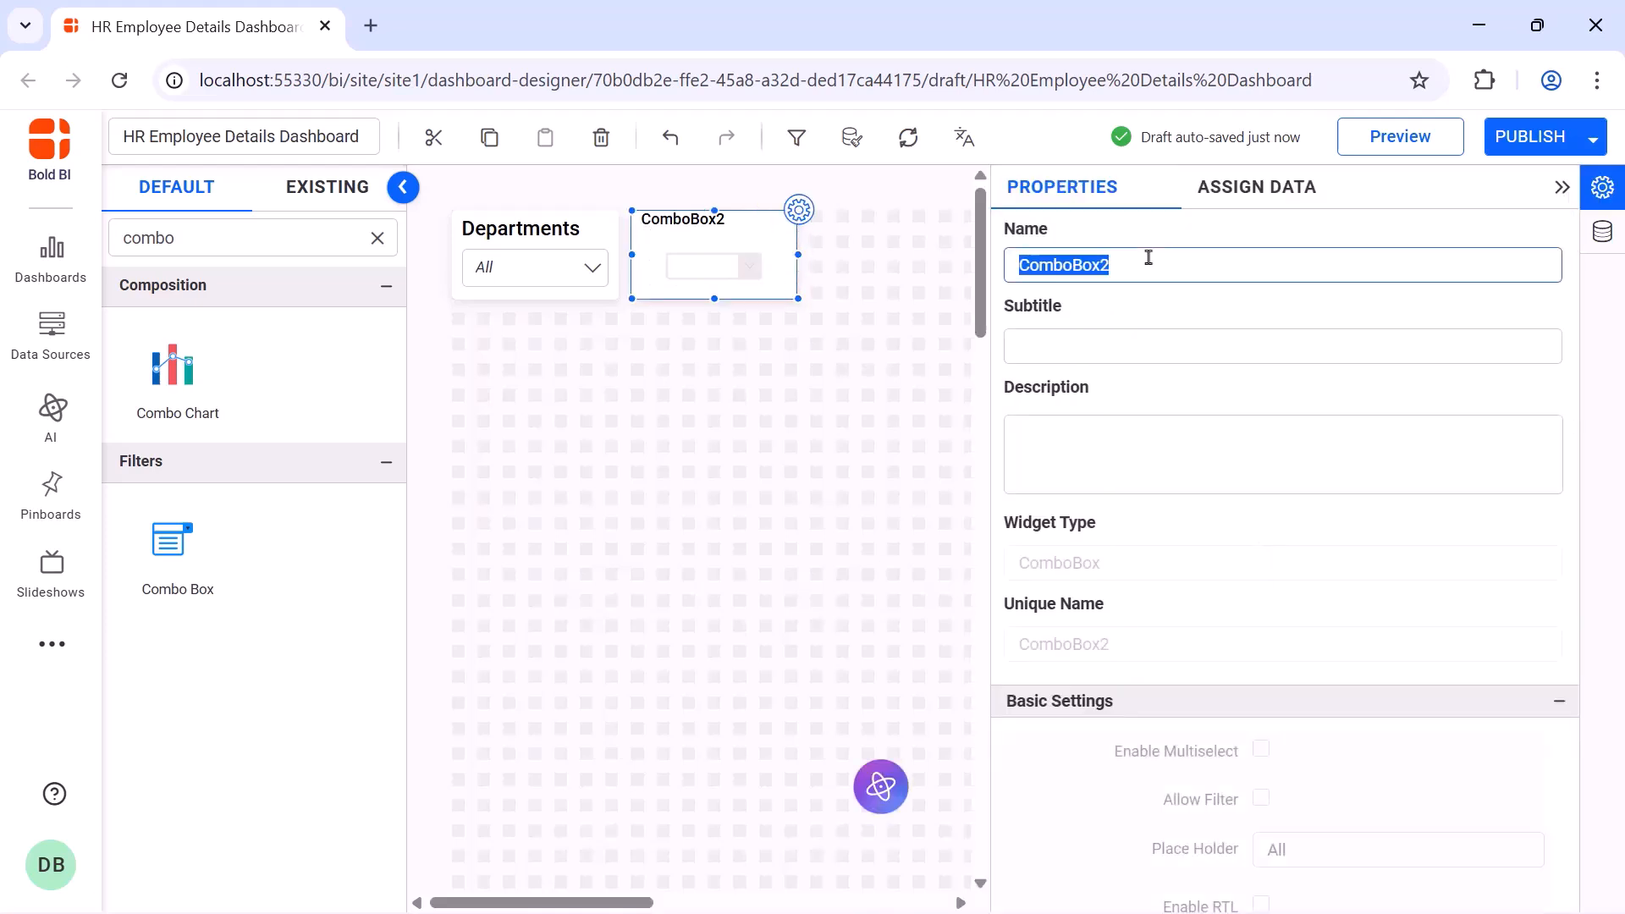
pyautogui.write('Employees')
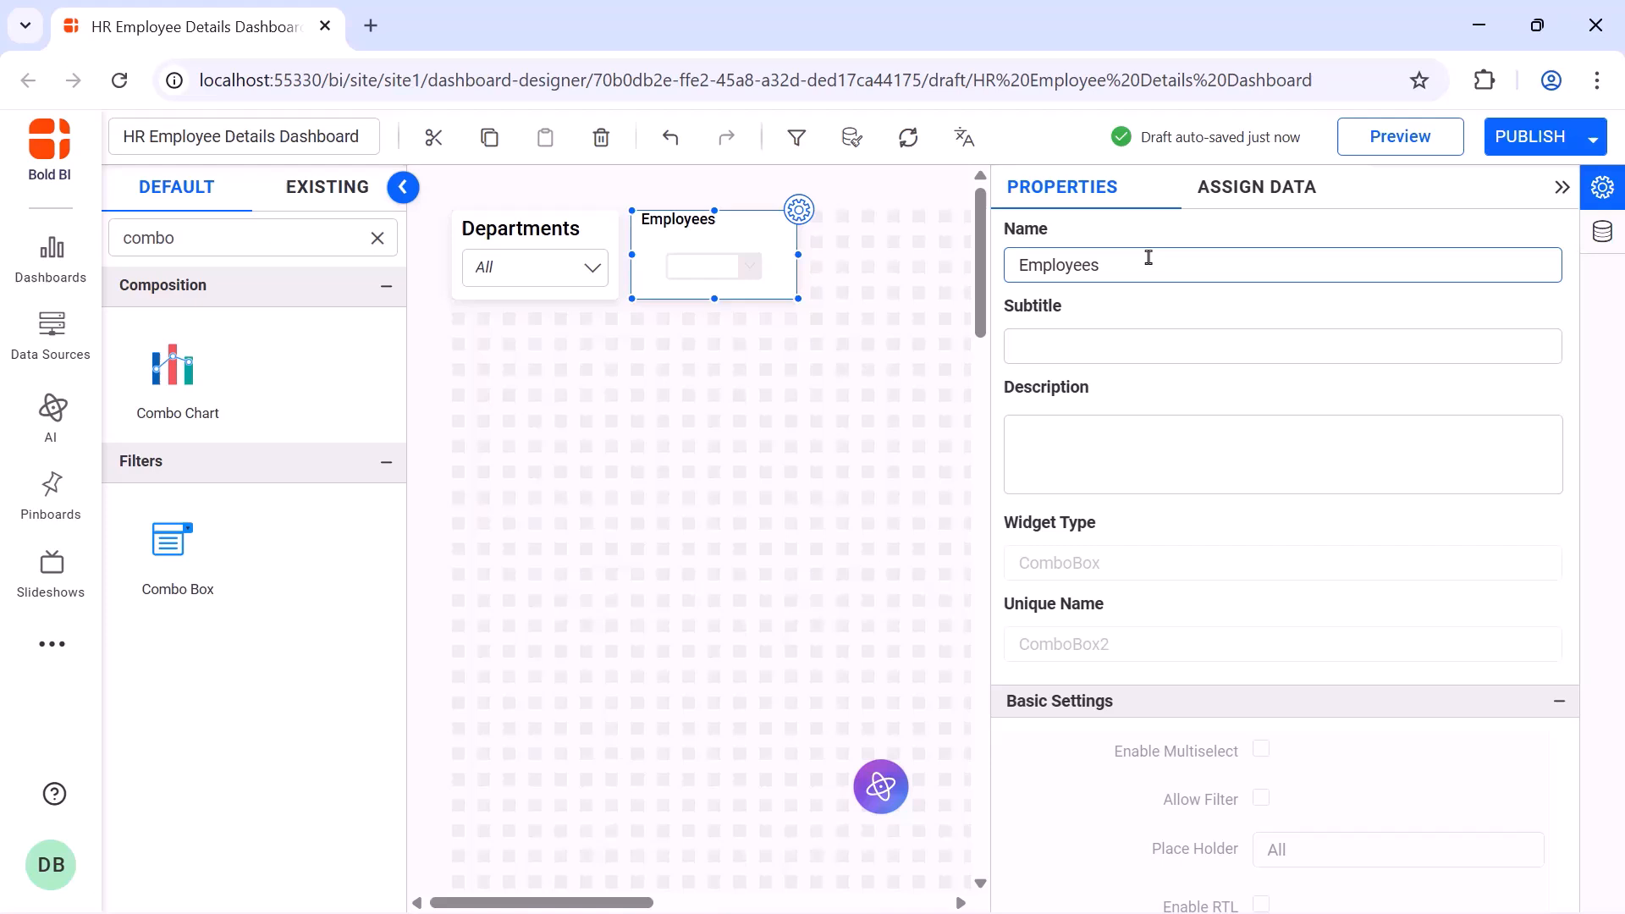
# Assign Employee_ID as the value and Employee_Name as the display column of the Employees combo box
pyautogui.click(1267, 201)
pyautogui.moveTo(1186, 561); pyautogui.dragTo(1306, 366)
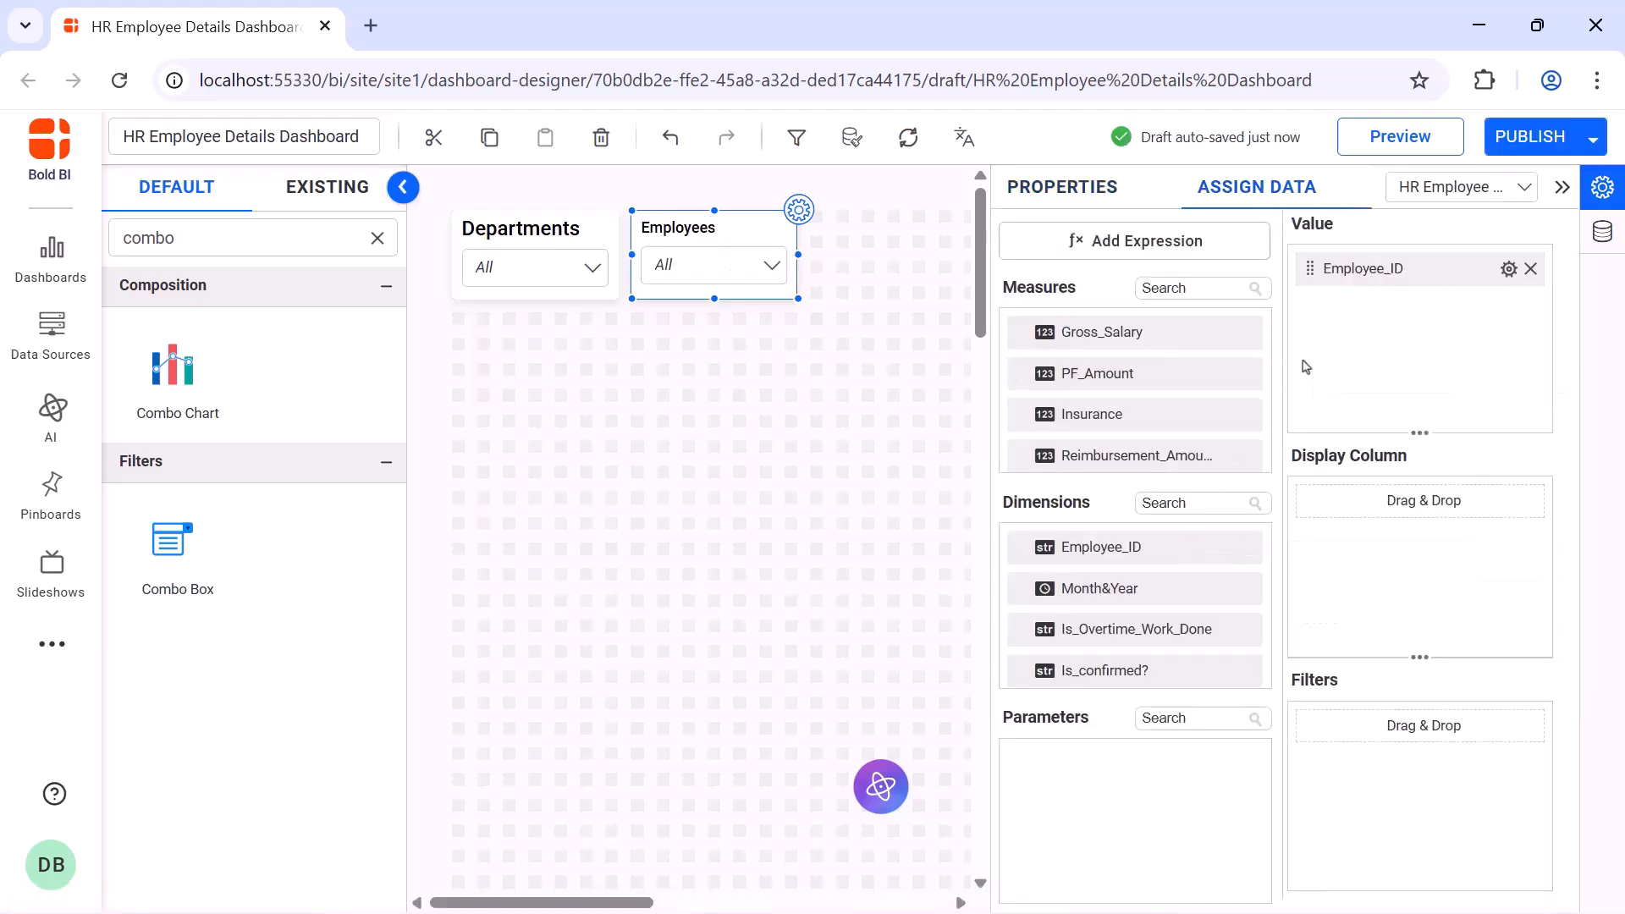
pyautogui.click(1232, 503)
pyautogui.write('emp')
pyautogui.moveTo(1231, 629); pyautogui.dragTo(1318, 590)
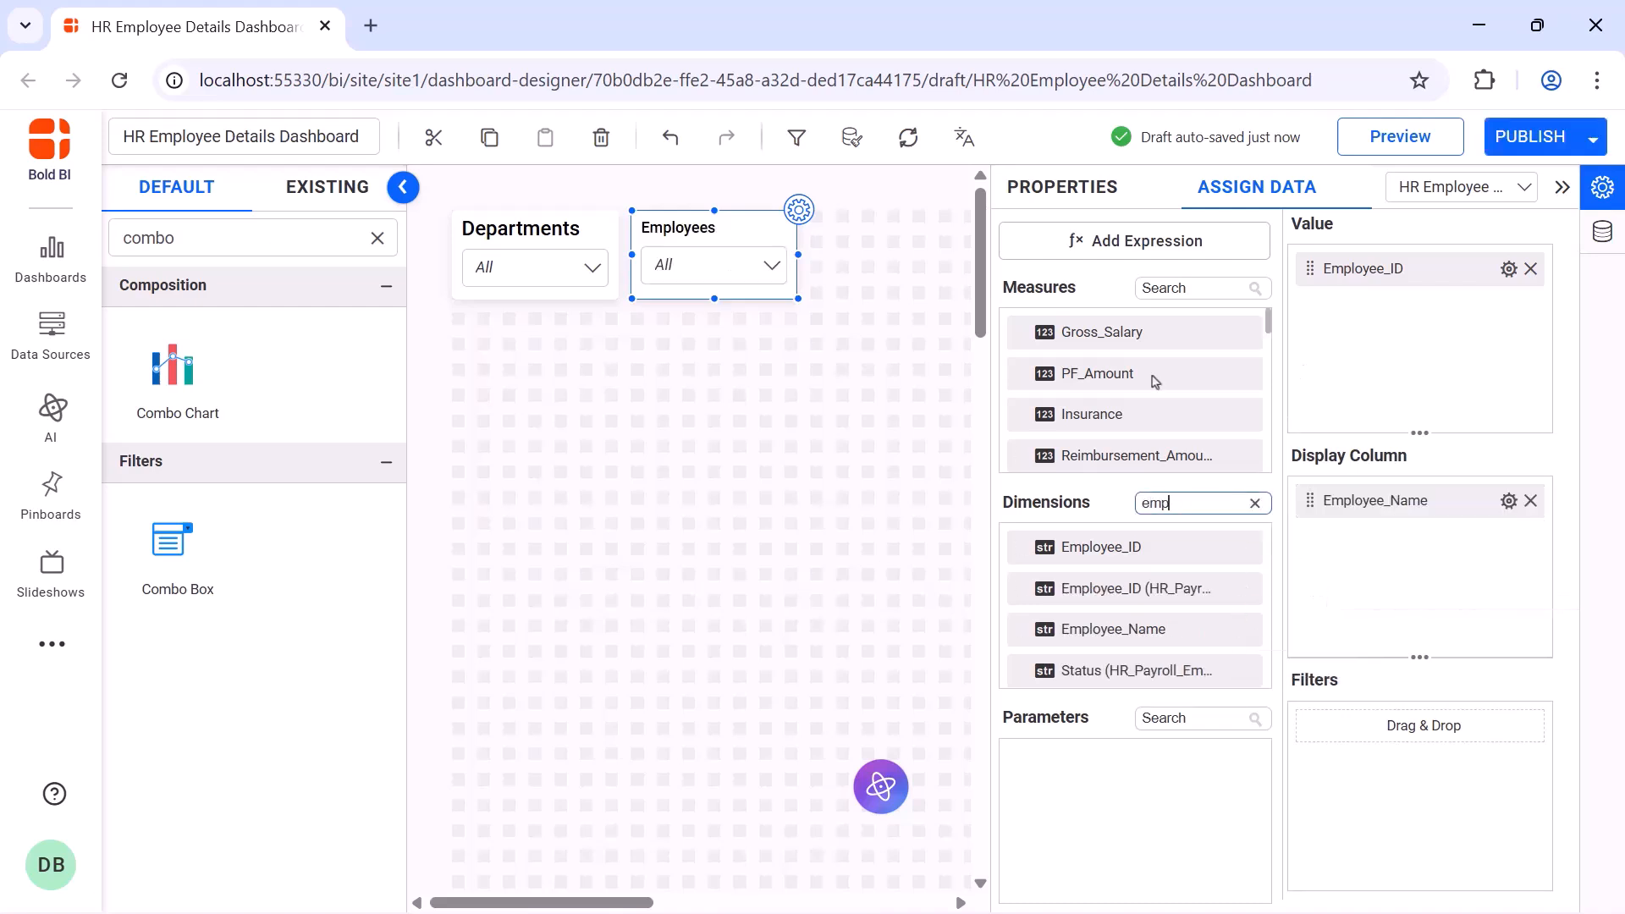
# Enlarge the title of the Employees combo box to match the Departments title
pyautogui.click(1053, 188)
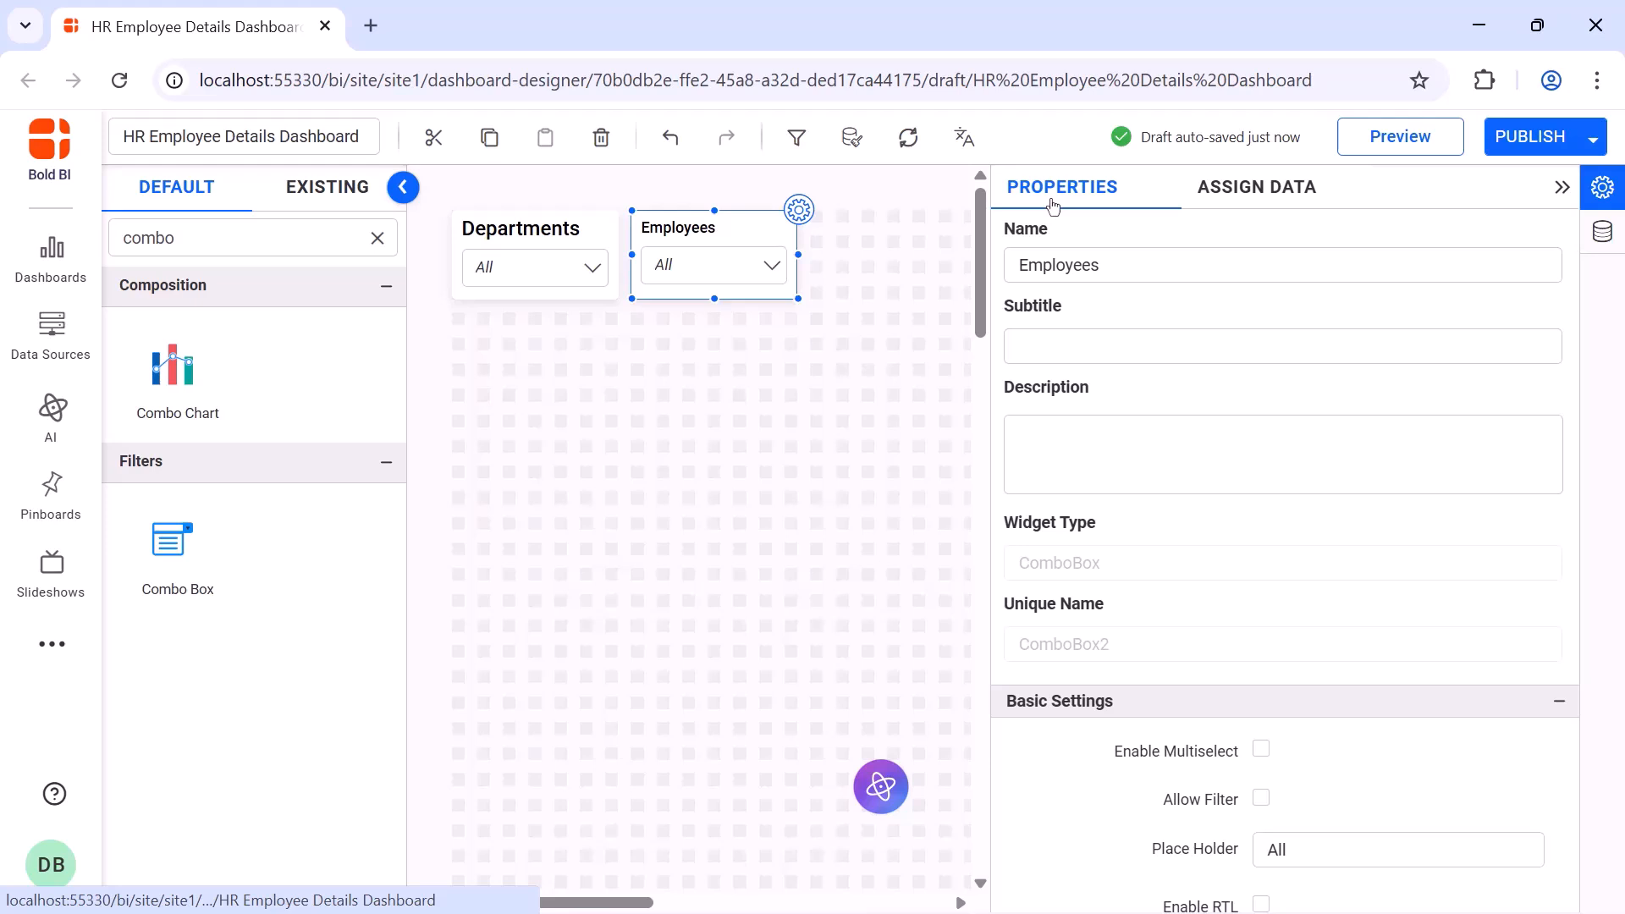
pyautogui.click(1562, 187)
# Add a Stacked Column chart beneath the two combo boxes and size it to span their combined width
pyautogui.click(377, 238)
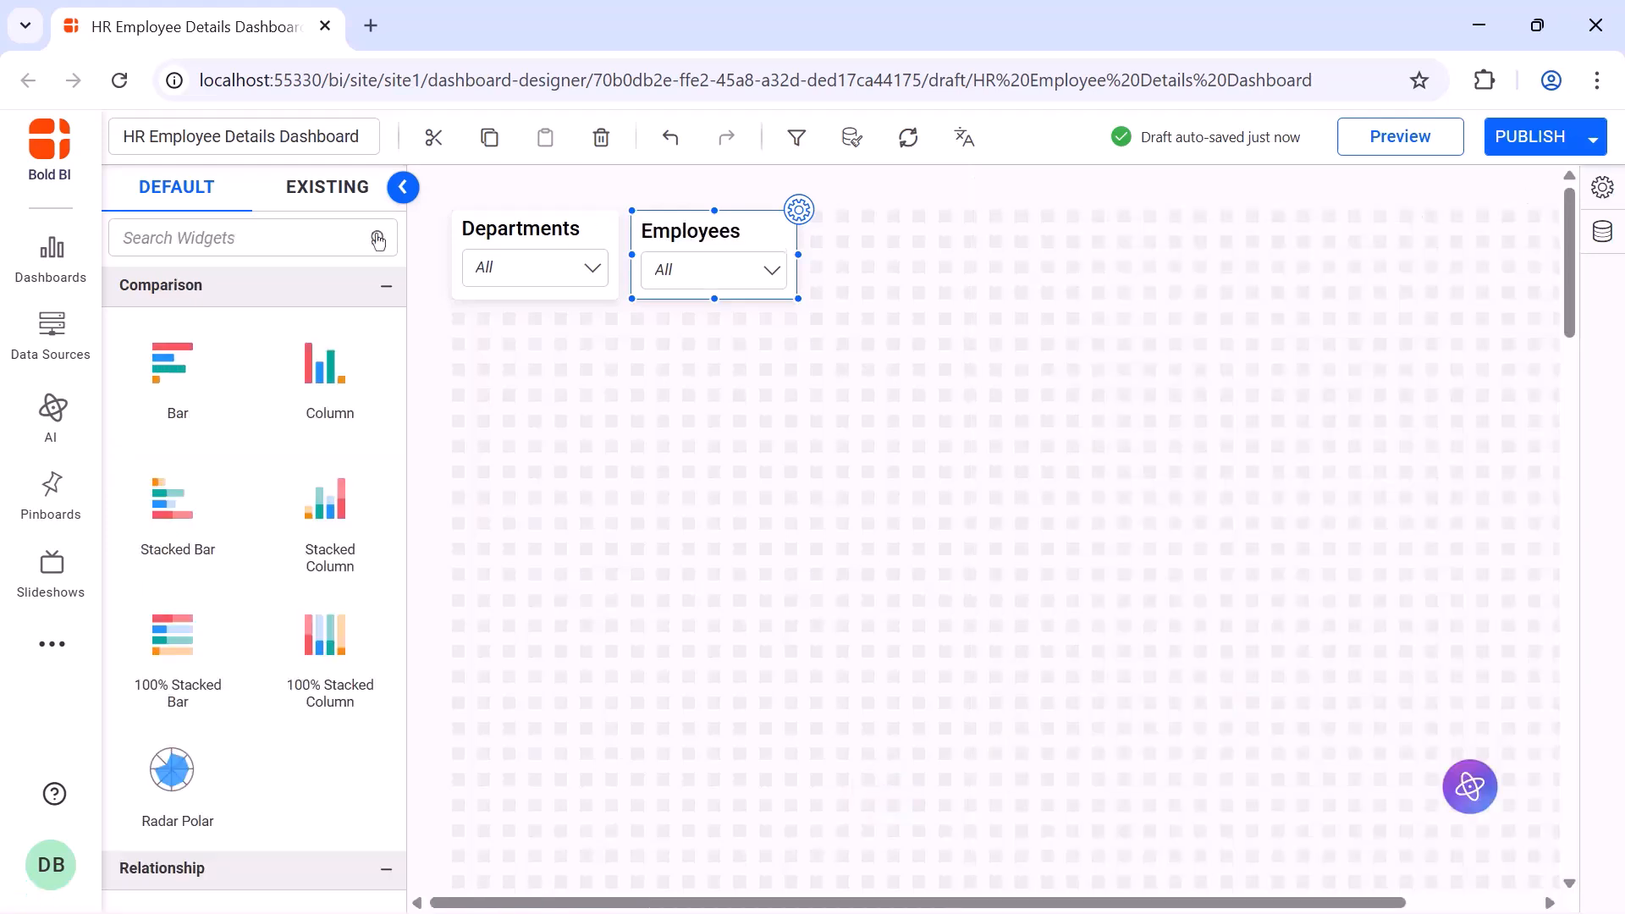
pyautogui.moveTo(327, 501); pyautogui.dragTo(447, 326)
pyautogui.moveTo(569, 428); pyautogui.dragTo(796, 623)
# Name the stacked column chart Employees by Age Group and assign Employee_ID as its value
pyautogui.click(800, 314)
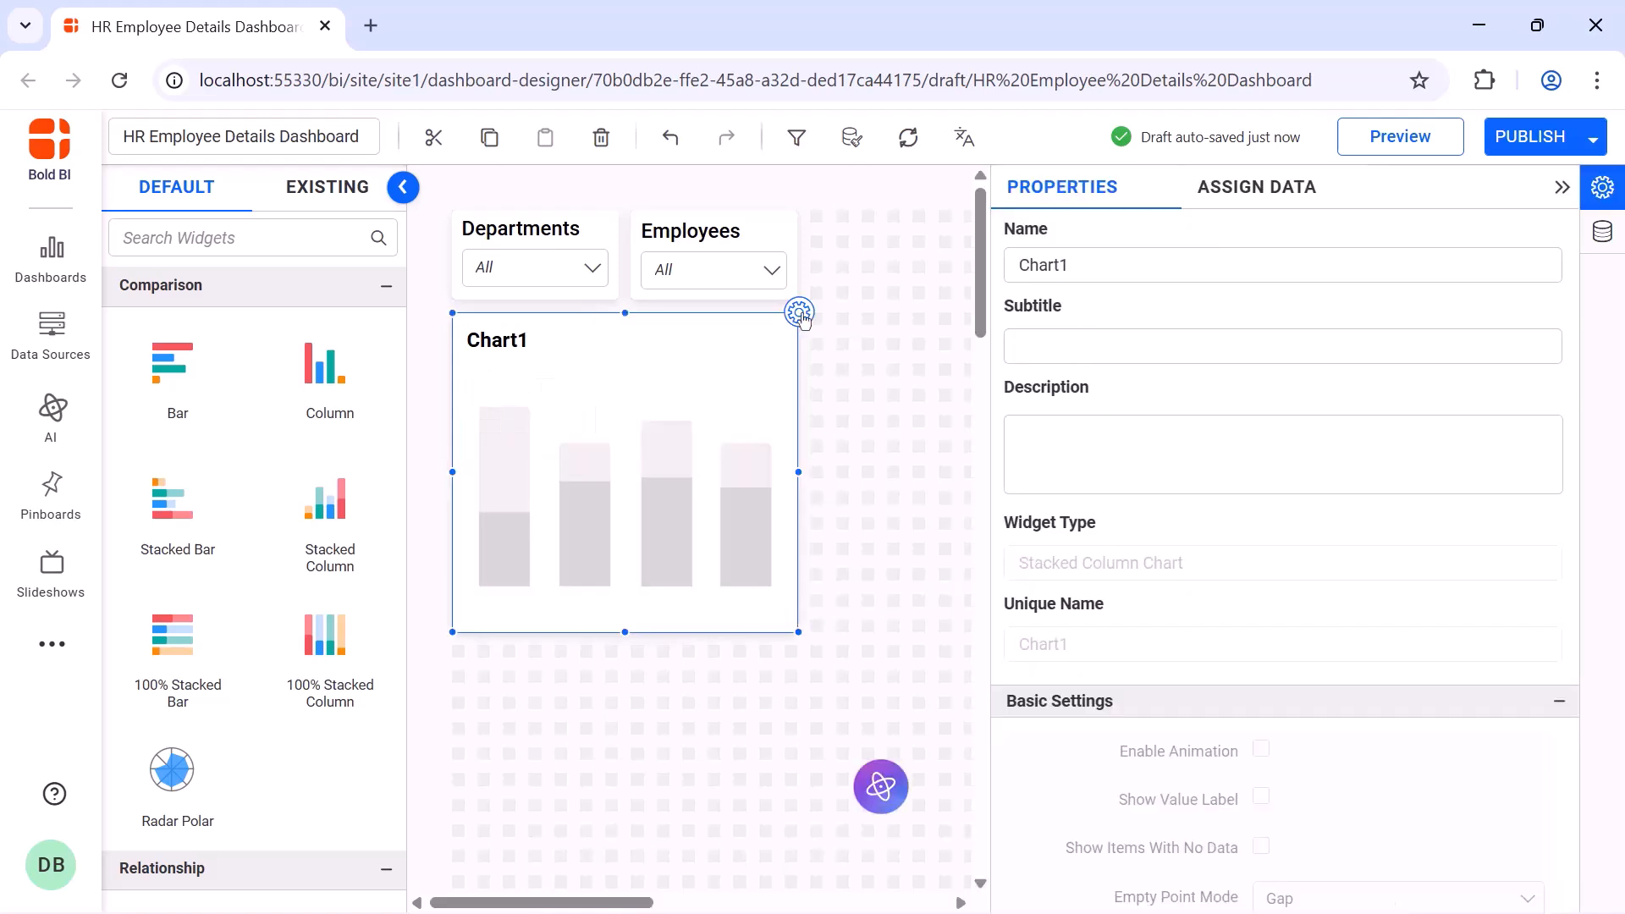
pyautogui.click(1077, 268)
pyautogui.hotkey('ctrl', 'a')
pyautogui.write('Employees by Age Group')
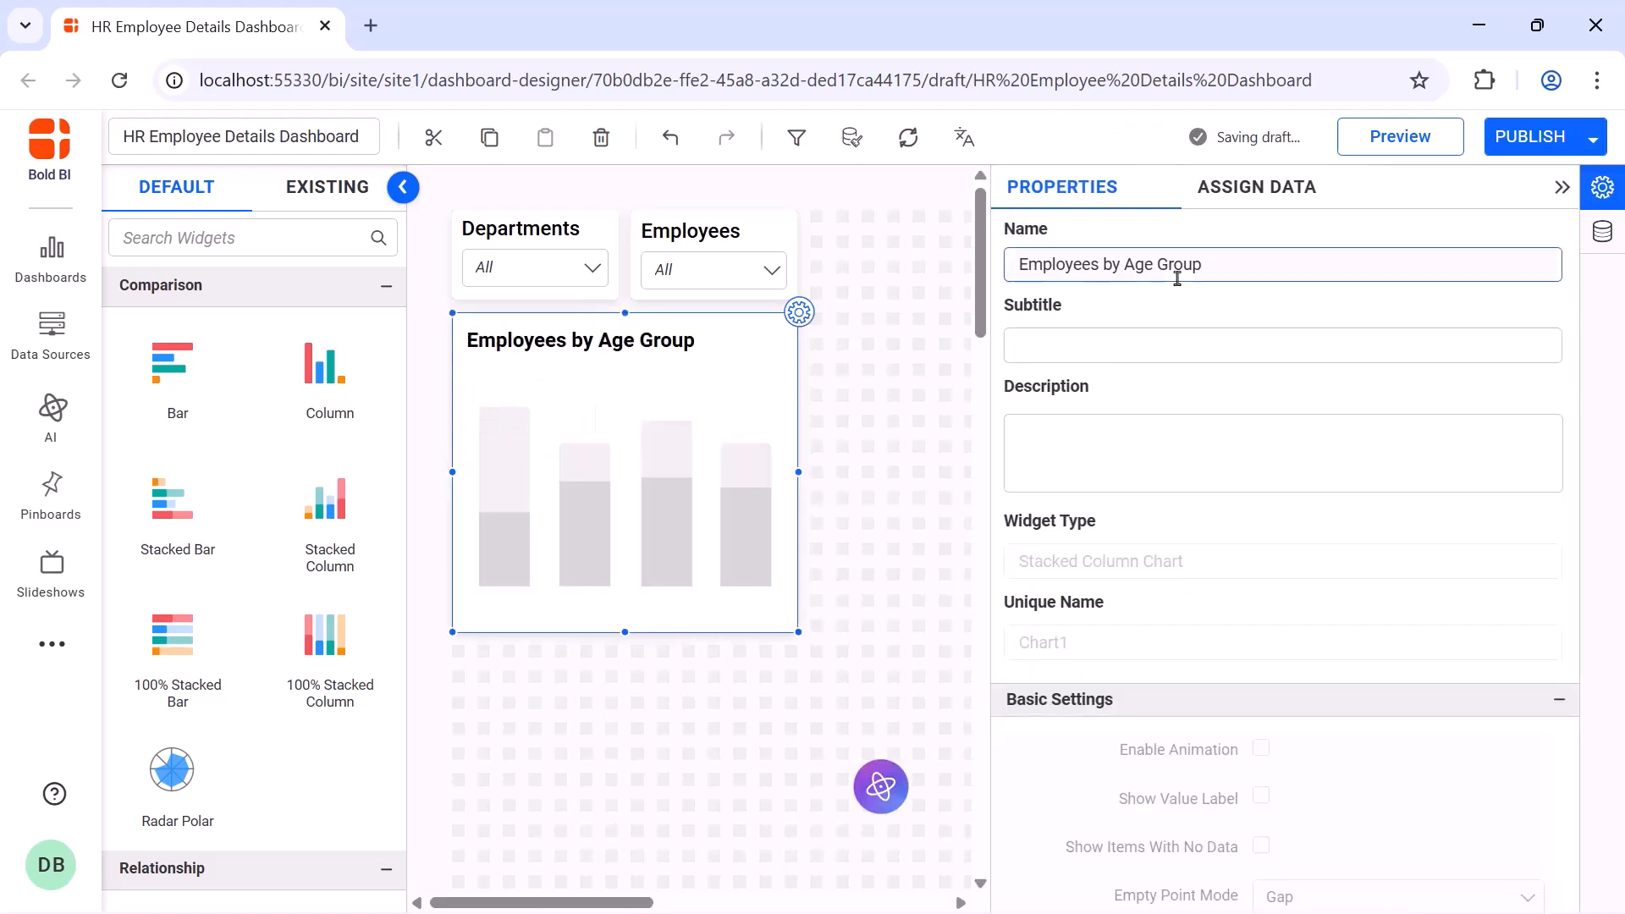
pyautogui.click(1252, 203)
pyautogui.moveTo(1183, 668); pyautogui.dragTo(1277, 353)
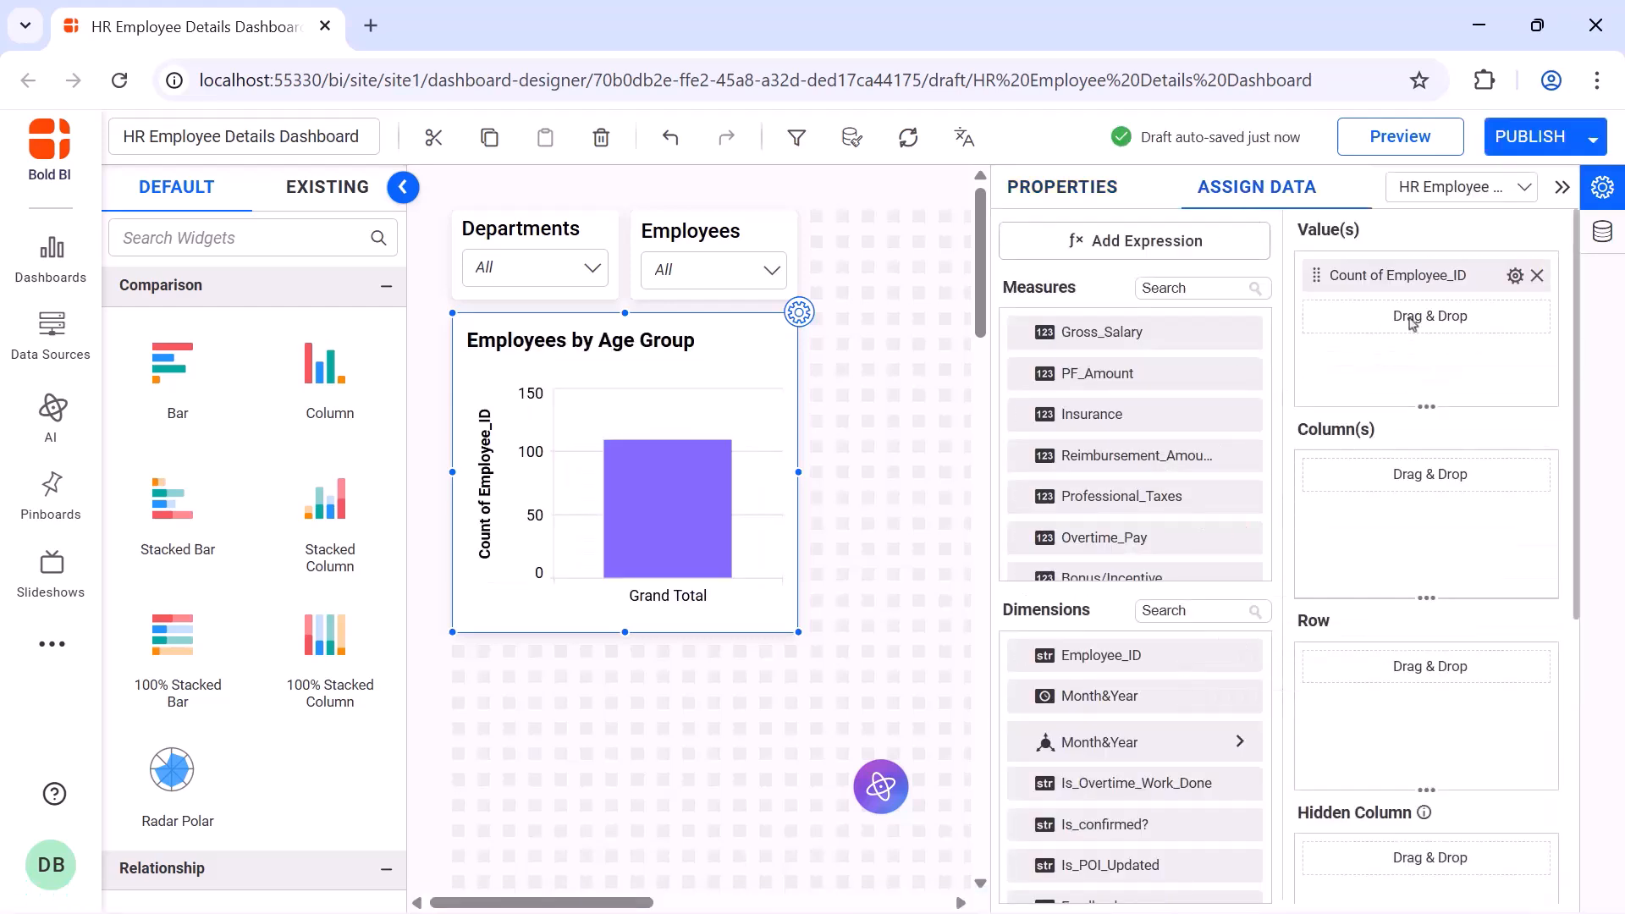
# Rename the chart's Employee_ID value field to Employees and change its aggregation to count only unique employees
pyautogui.click(1515, 275)
pyautogui.click(1521, 320)
pyautogui.write('Employees')
pyautogui.press('Return')
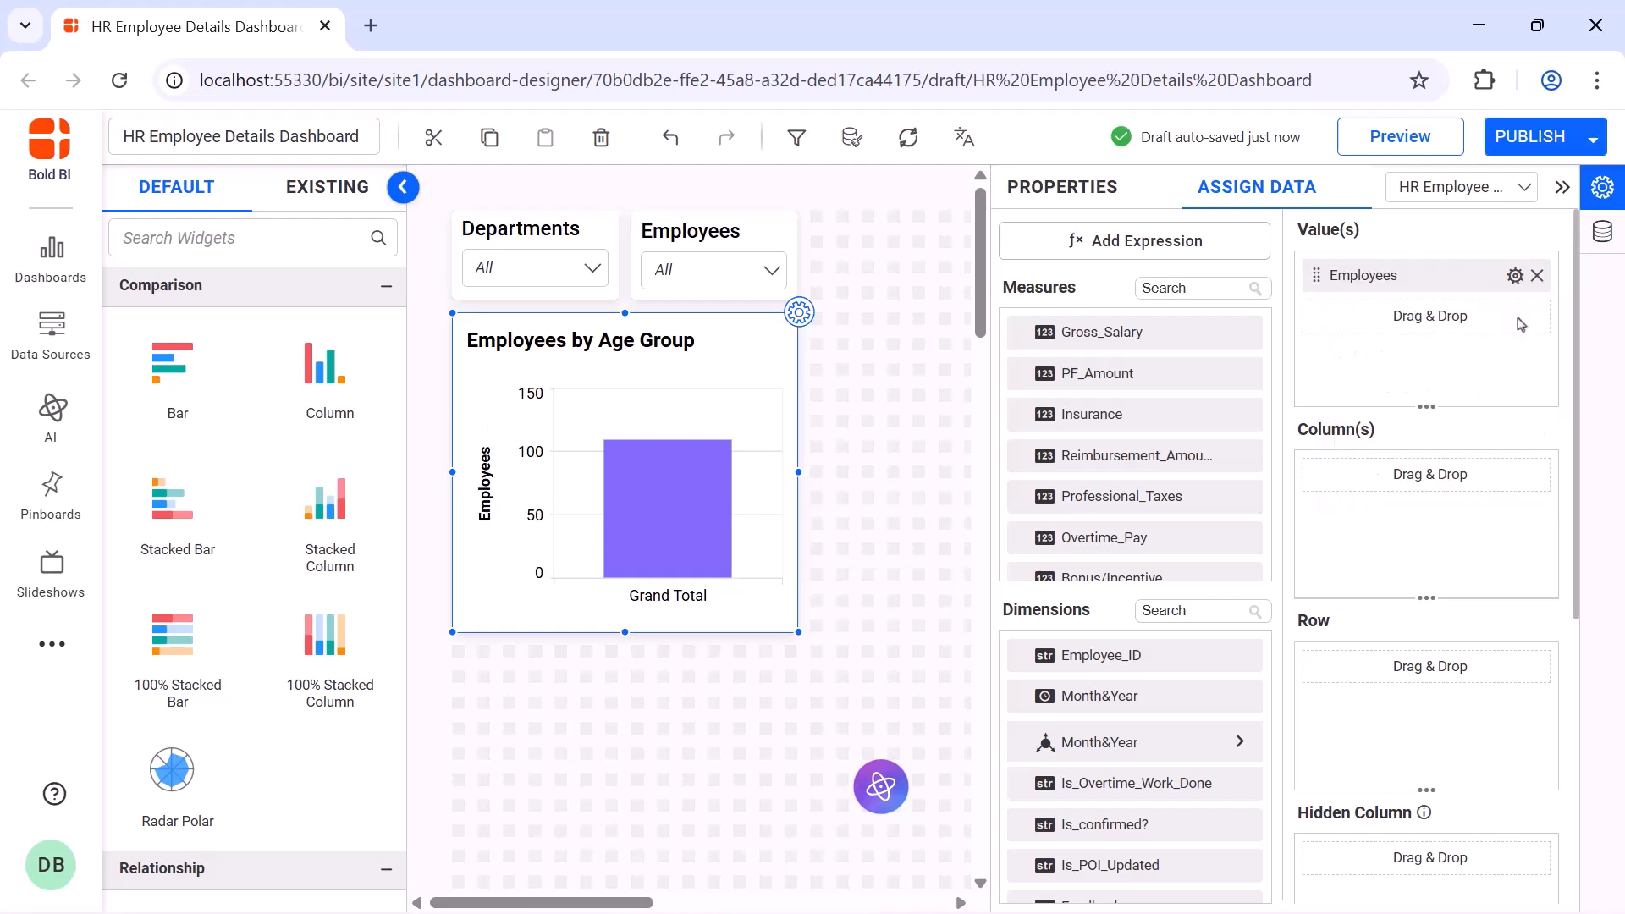
pyautogui.click(1515, 275)
pyautogui.click(1498, 379)
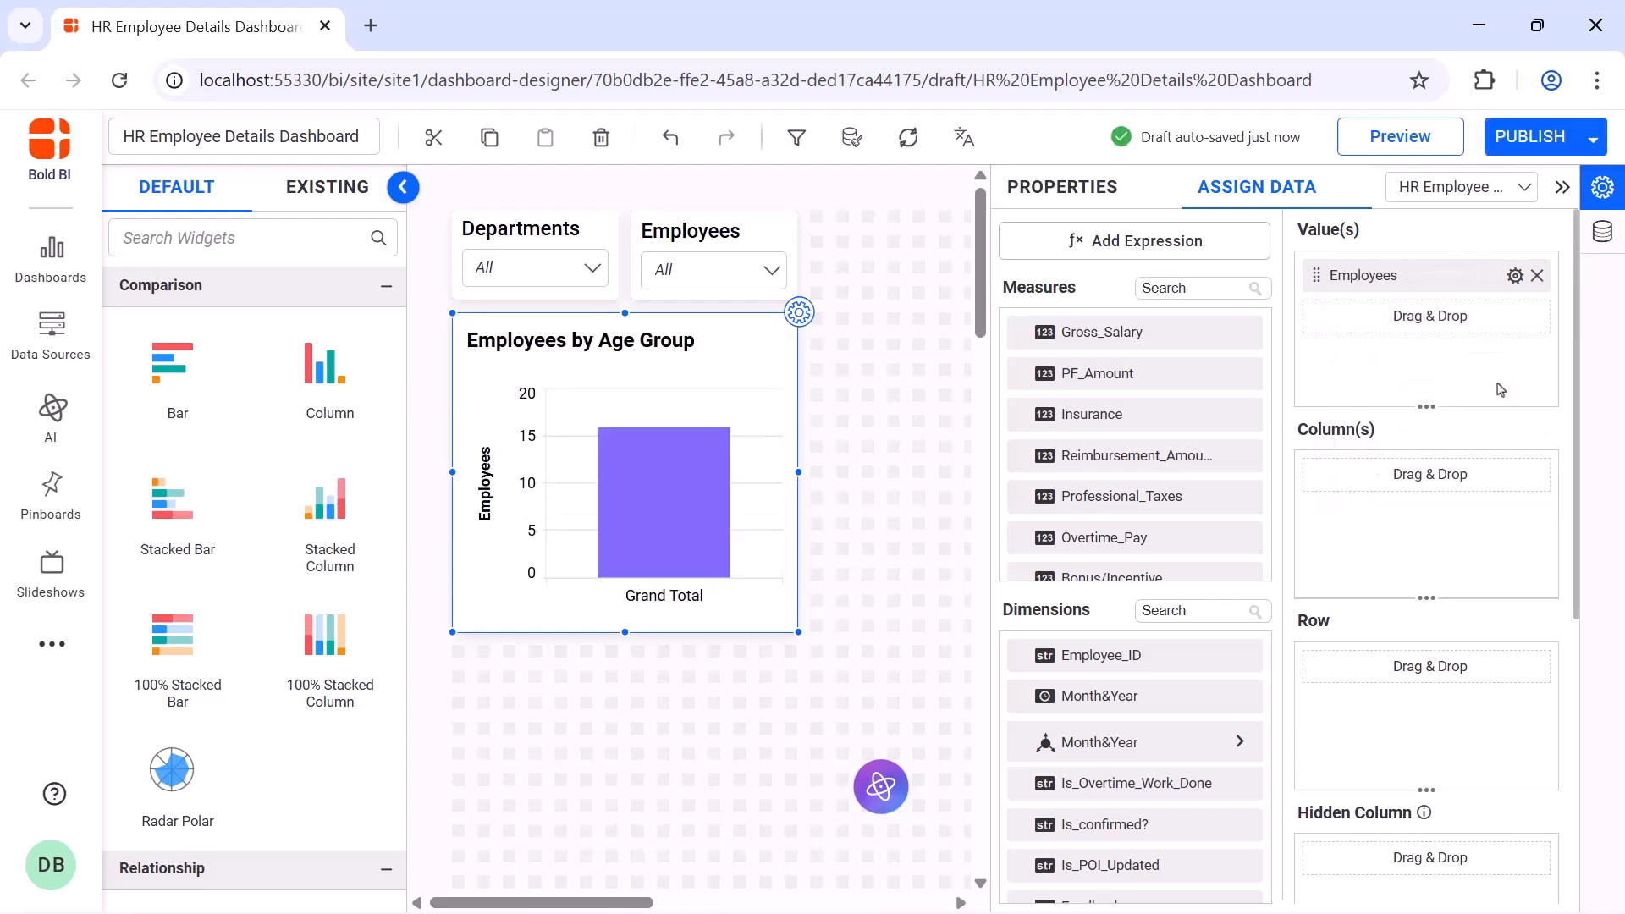
# Create and save an expression named Age_Difference with the formula (DAYDIFF([Date_Of_Birth],TODAY()))/365
pyautogui.click(1206, 250)
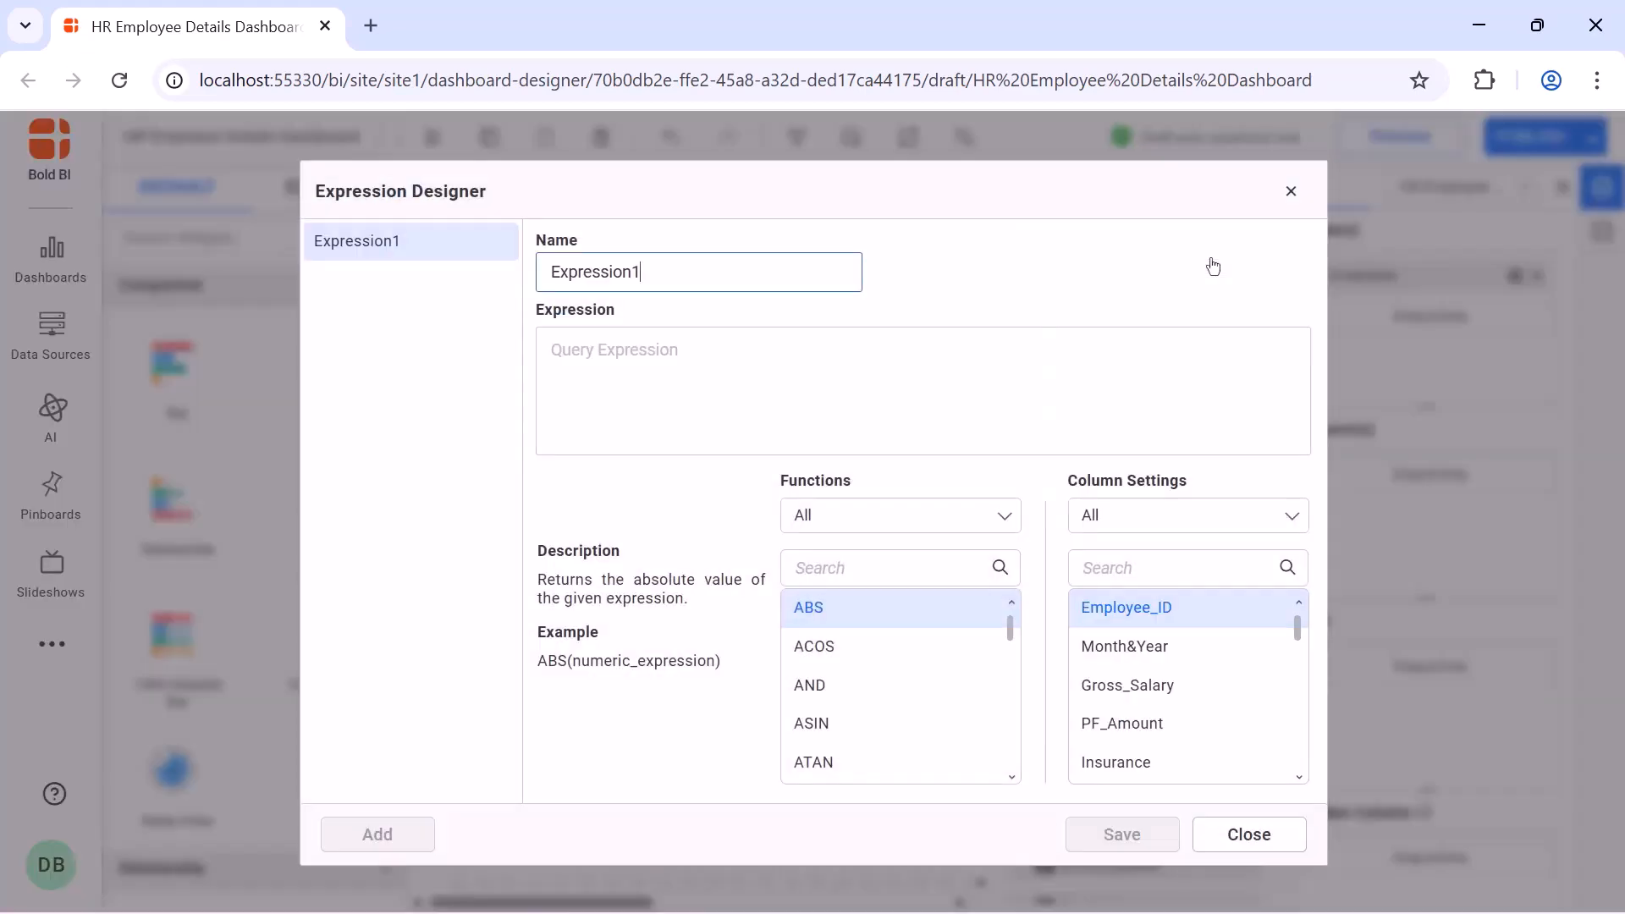
pyautogui.doubleClick(853, 275)
pyautogui.write('Age_Difference')
pyautogui.click(855, 338)
pyautogui.write('(DAYDIFF([Date_Of_Birth],TODAY()))/365')
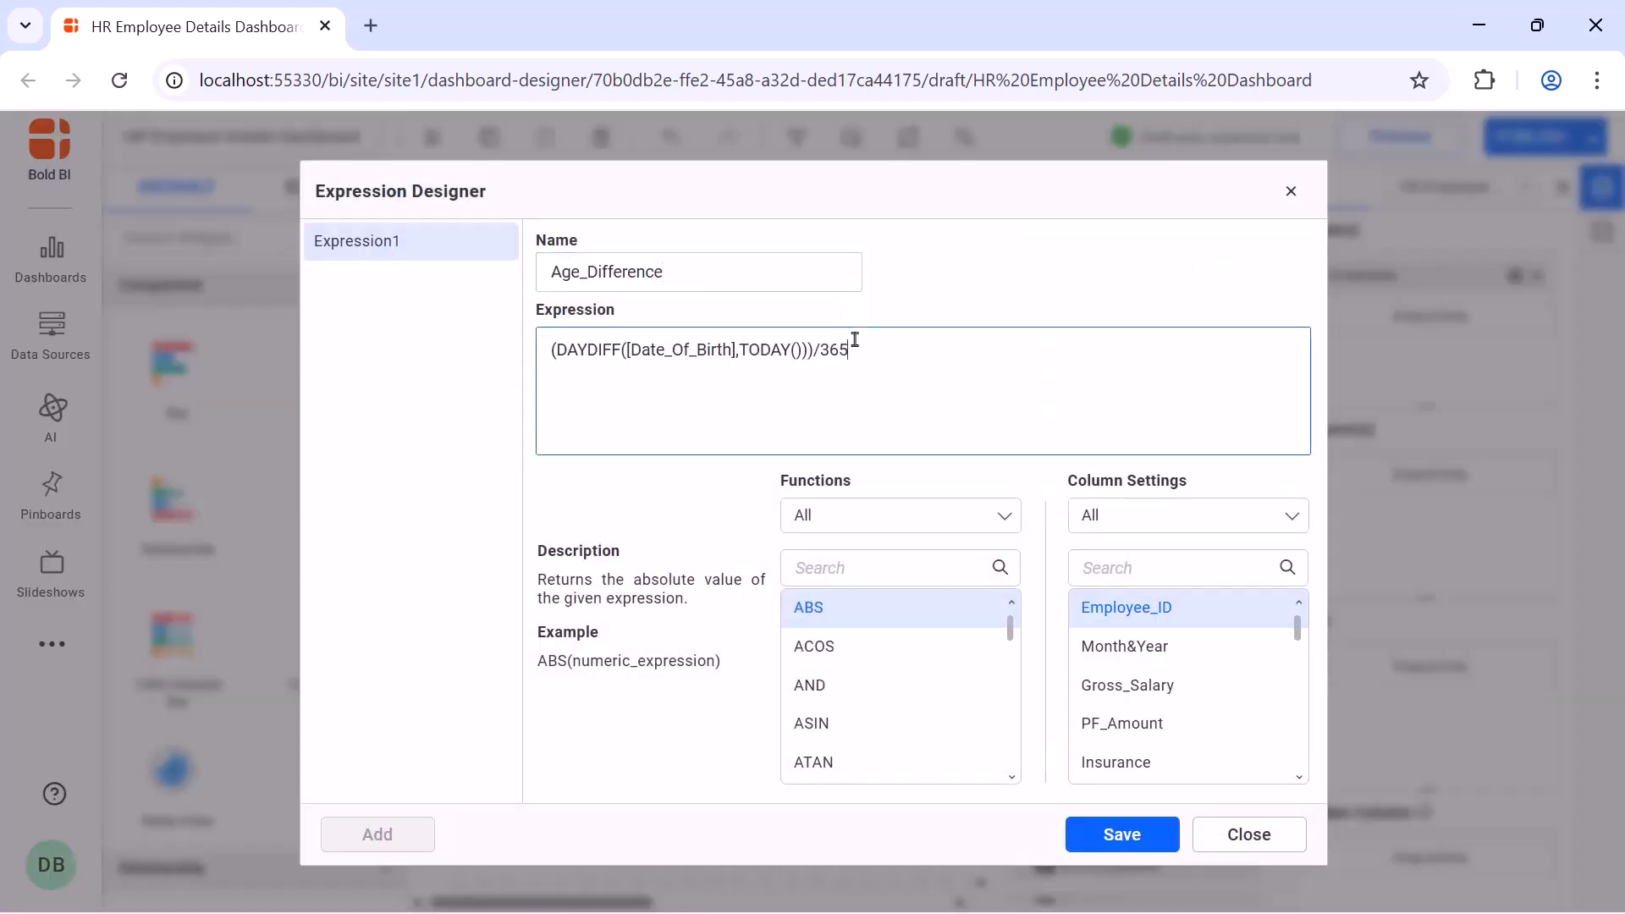
pyautogui.click(1115, 828)
# Save a nested IF expression, Employee_Age_Difference, grouping Age_Difference into '18 - 25 years', '25 - 35 years', '35 - 45 years', '45 - 55 years' and '55 + years'
pyautogui.click(377, 834)
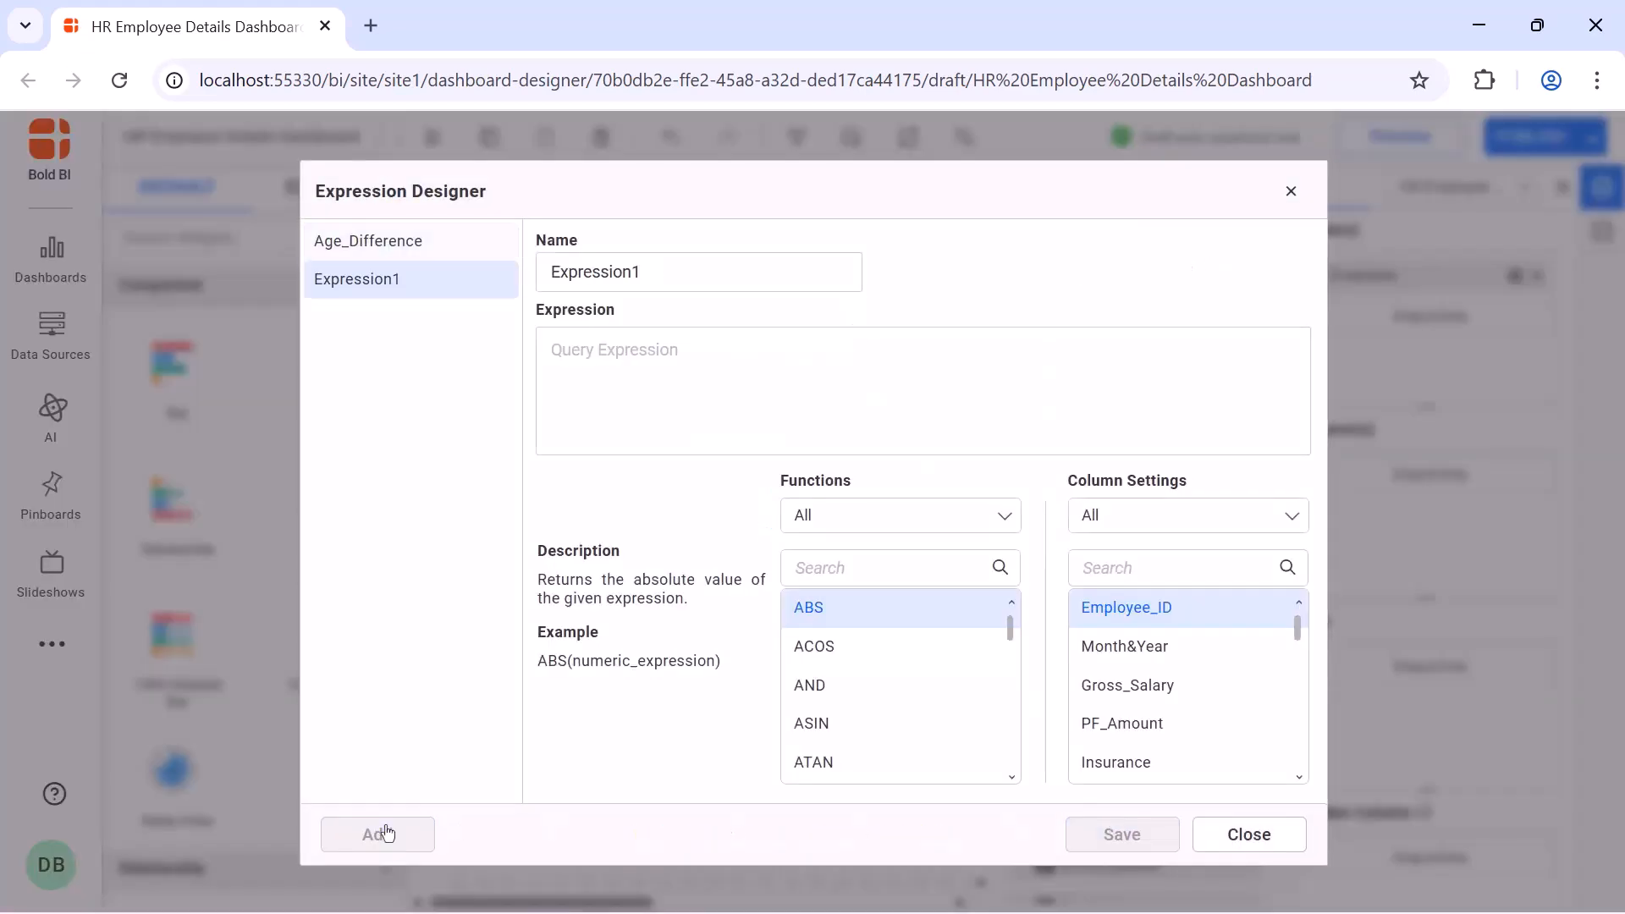
pyautogui.click(736, 281)
pyautogui.doubleClick(736, 281)
pyautogui.write('Employee_Age_Difference')
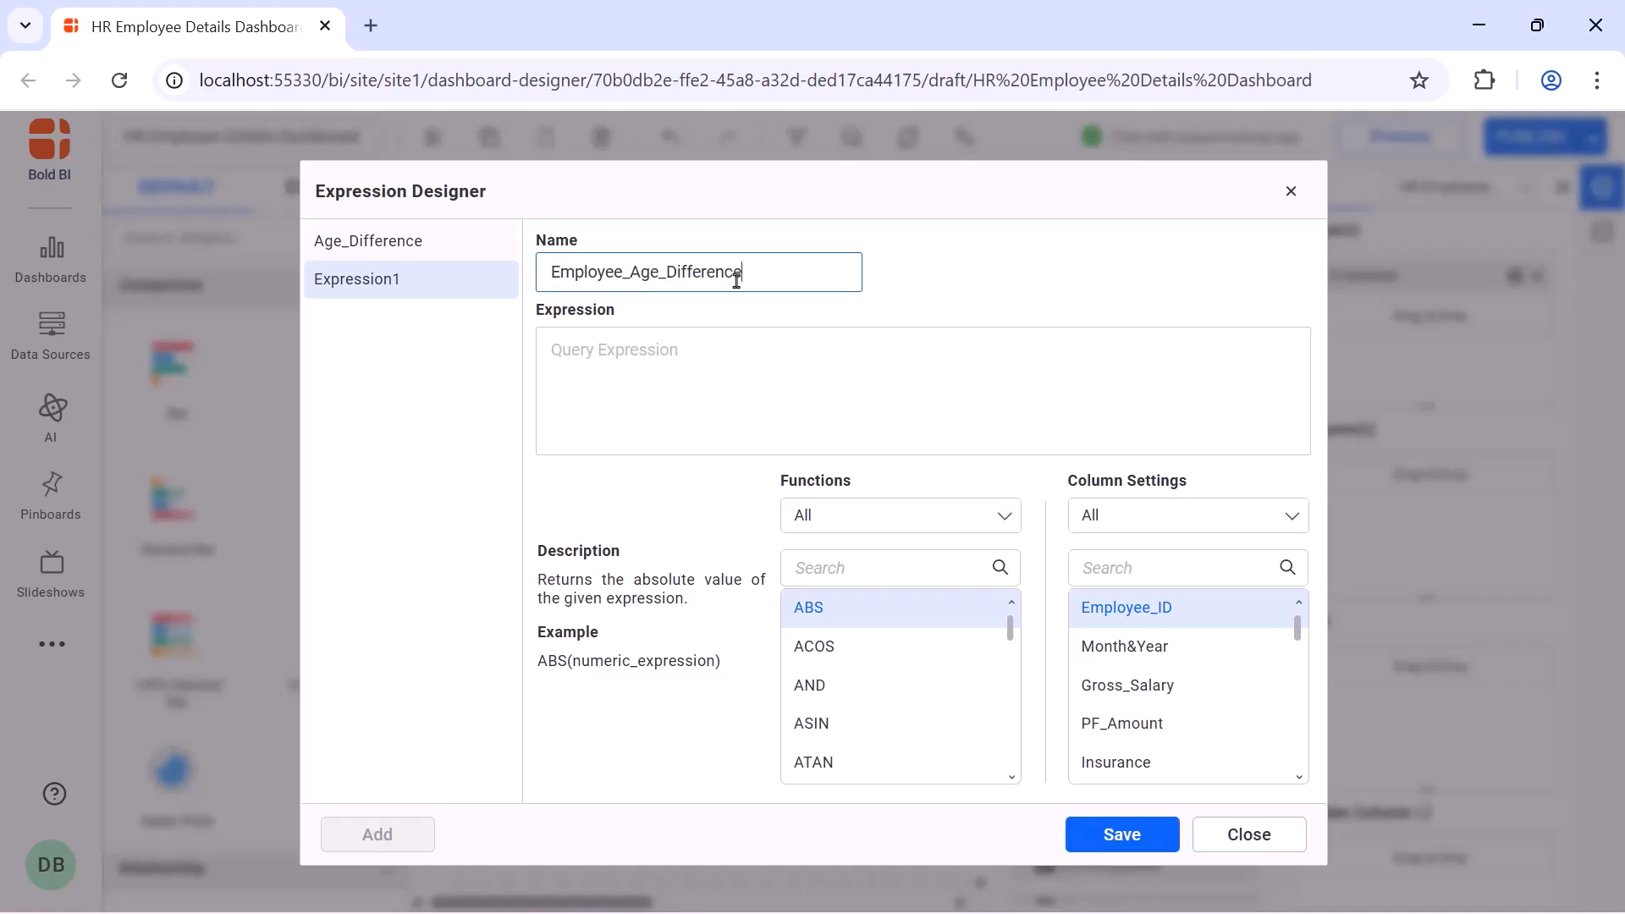
pyautogui.click(722, 343)
pyautogui.write("IF(([Age_Difference]>=18) AND ([Age_Difference]<25),'18 - 25 years',IF(([Age_Difference]>=25) AND ([Age_Difference]<35),'25 - 35 years',IF(([Age_Difference]>=35) AND ([Age_Difference]<45),'35 - 45 years',IF(([Age_Difference]>=45) AND ([Age_Difference]<55),'45 - 55 years','55 + years'))))")
pyautogui.click(1102, 829)
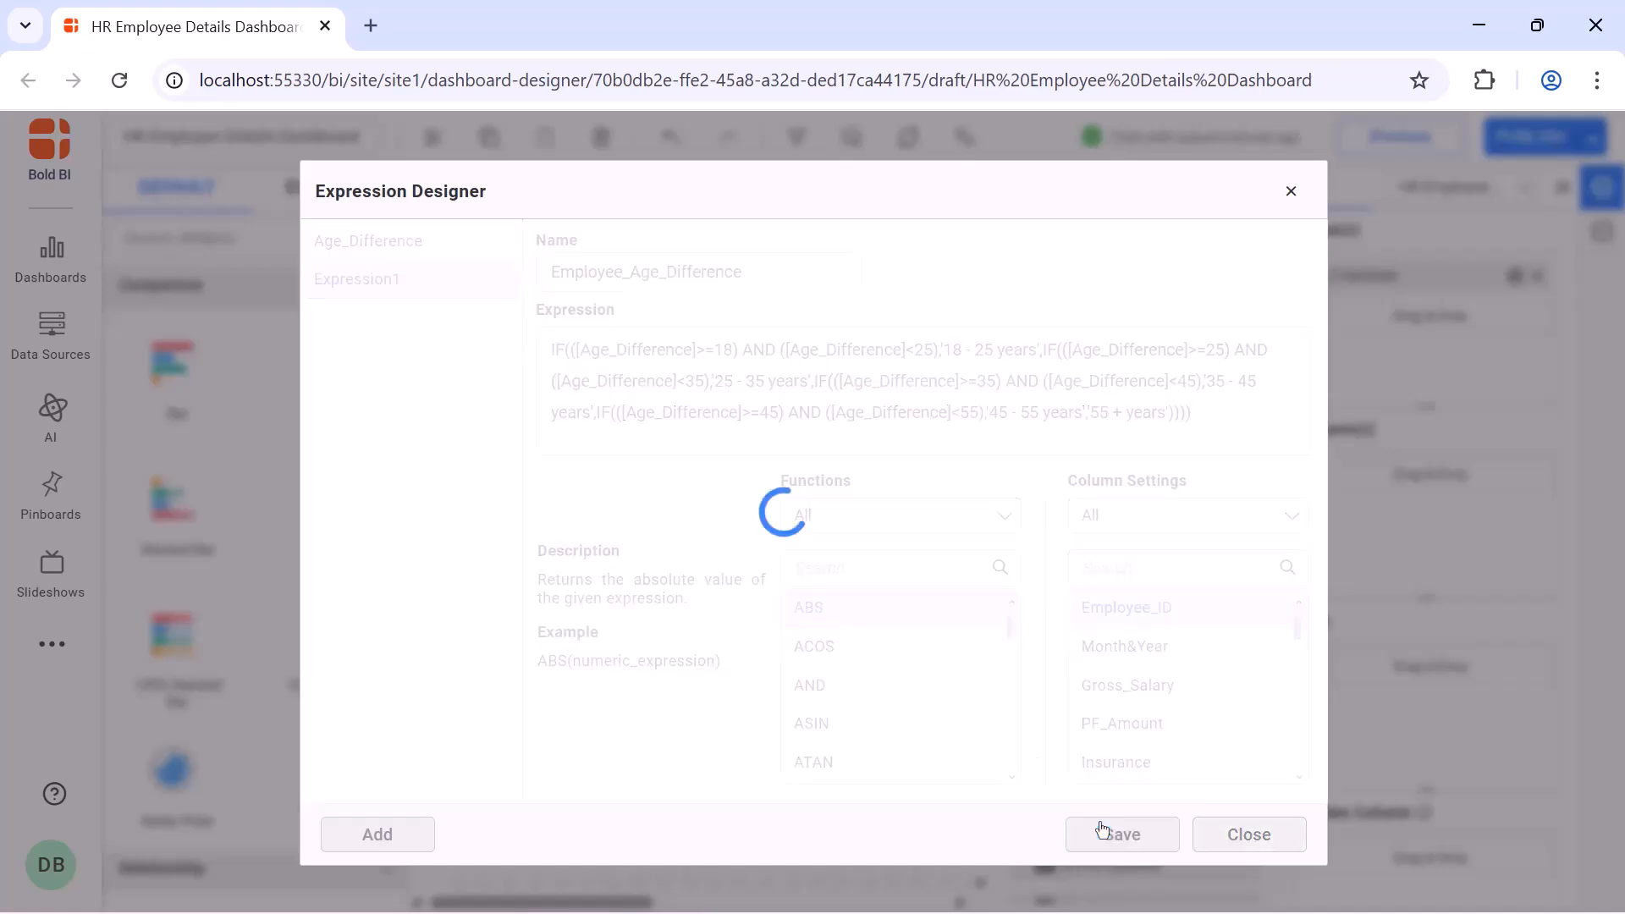
pyautogui.click(1291, 191)
# Assign Employee_Age_Difference as the stacked column chart's column field and rename it Age Split
pyautogui.click(1198, 610)
pyautogui.write('ag')
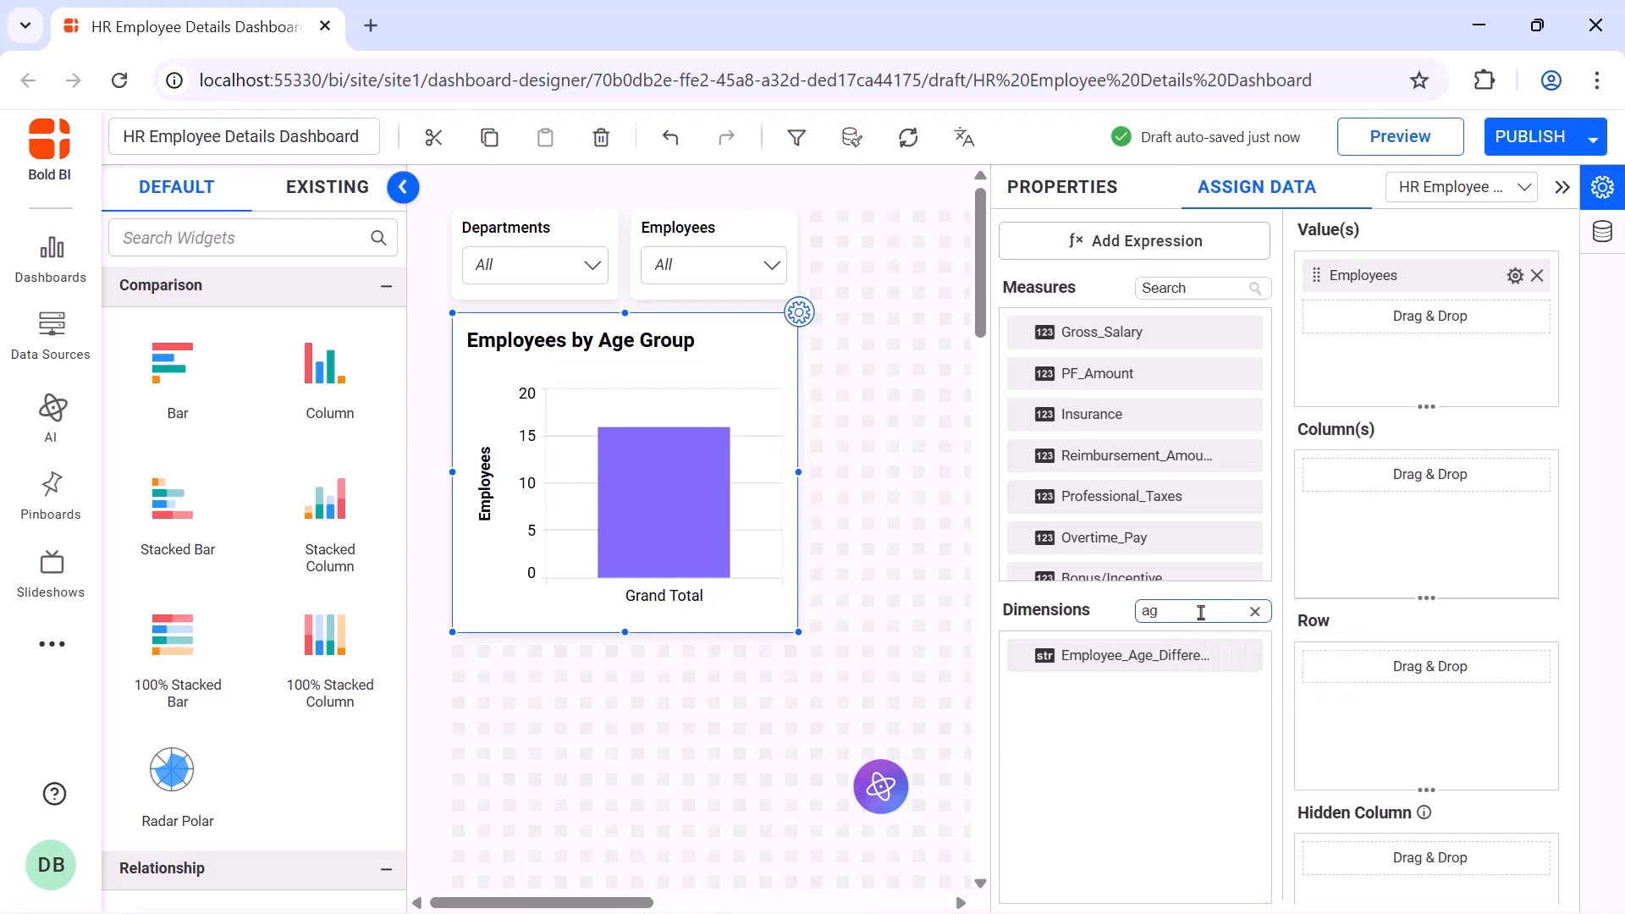
pyautogui.moveTo(1197, 662); pyautogui.dragTo(1430, 474)
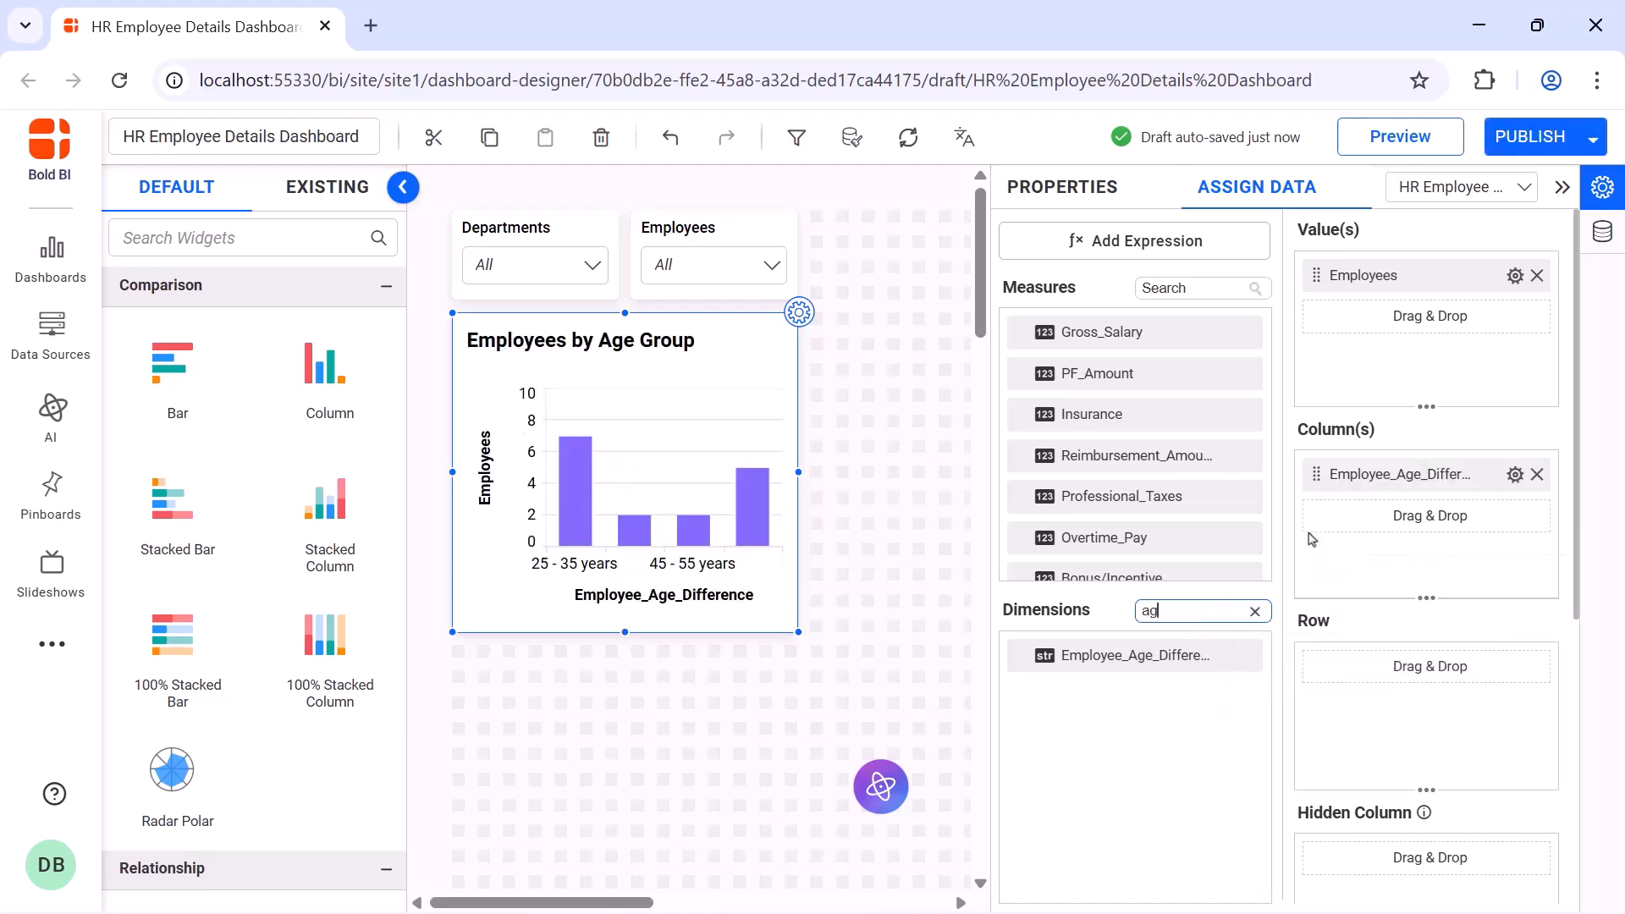
pyautogui.click(1512, 476)
pyautogui.click(1520, 516)
pyautogui.write('Age Split')
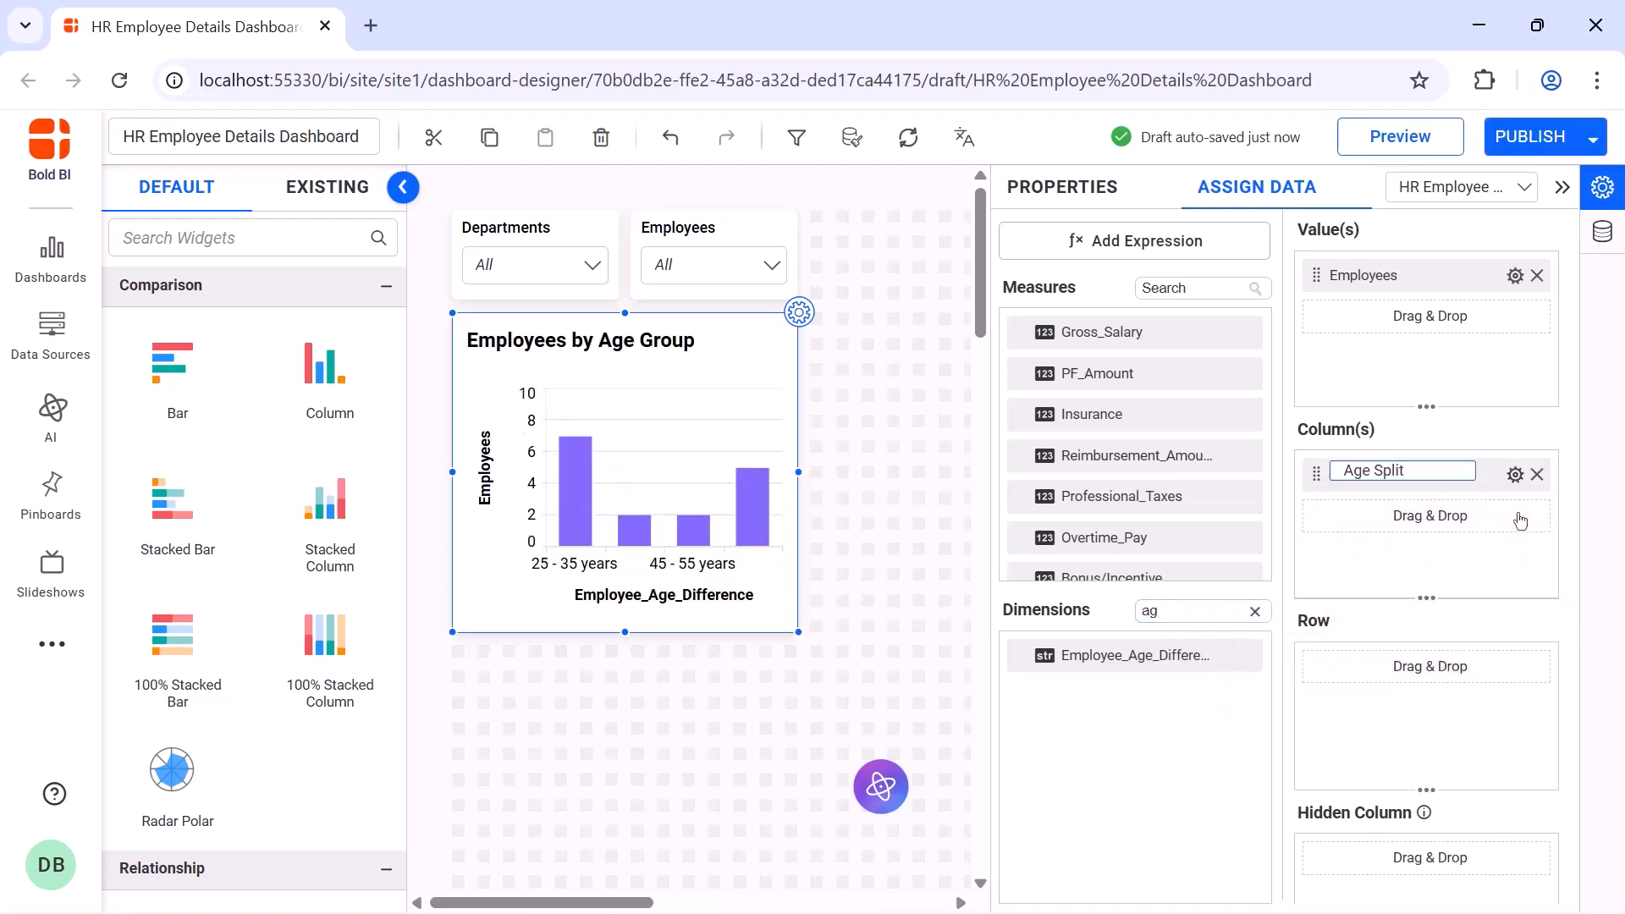
pyautogui.press('Return')
# Split the Employees by Age Group chart by assigning the Gender dimension as its row field
pyautogui.click(1256, 611)
pyautogui.click(1227, 610)
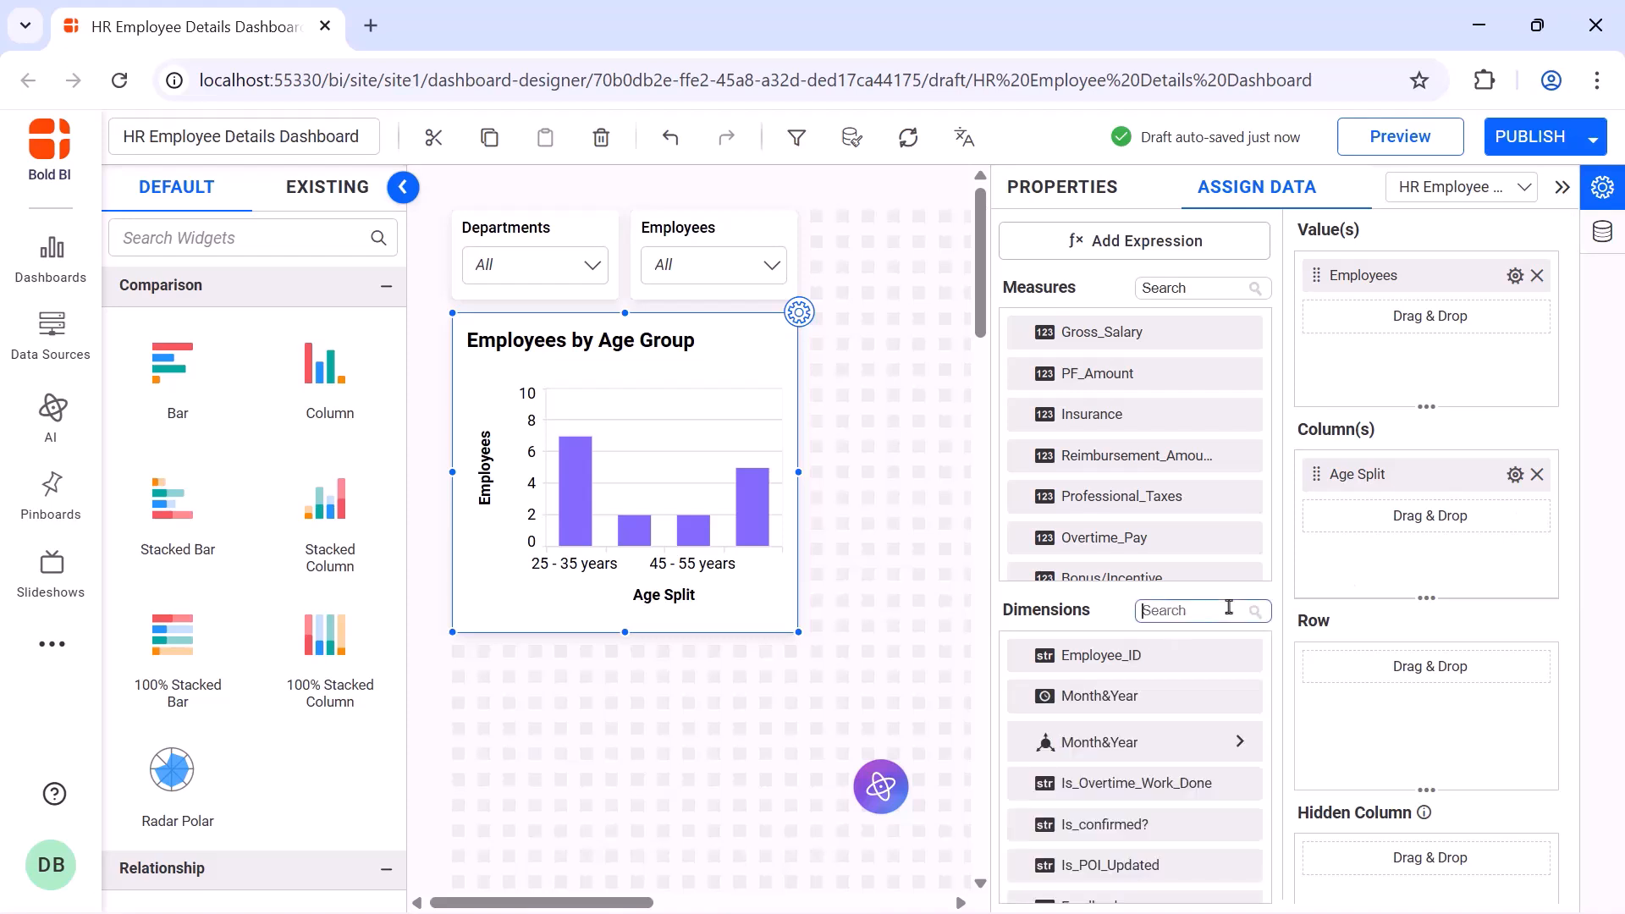
pyautogui.write('gen')
pyautogui.moveTo(1230, 656); pyautogui.dragTo(1318, 716)
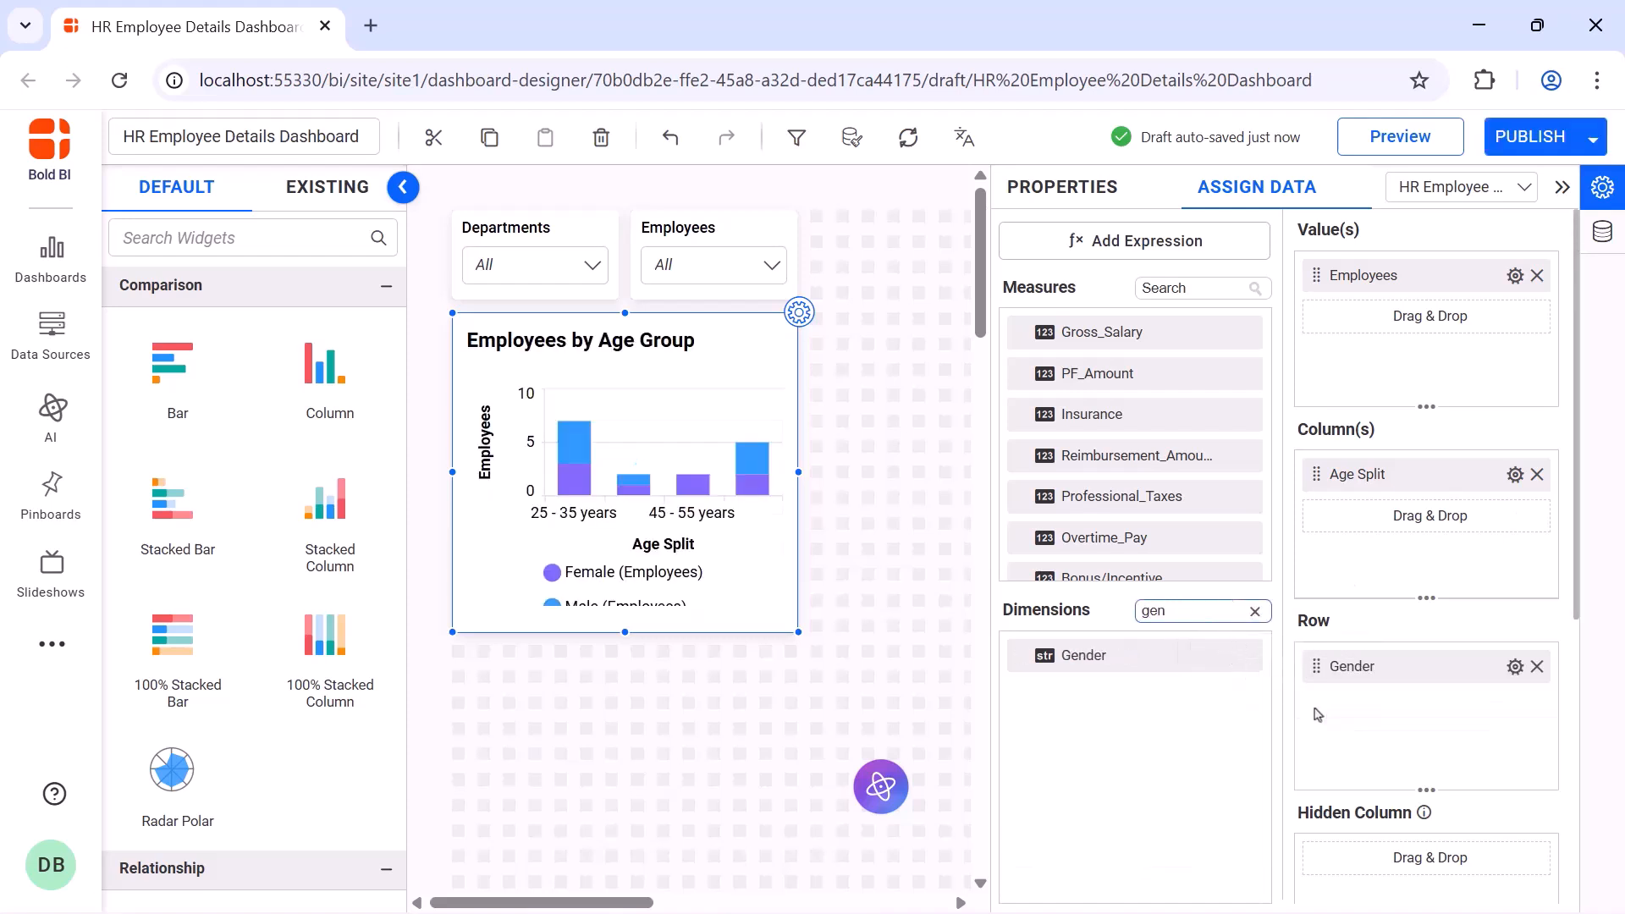
# Enable animation and show value labels on the Employees by Age Group chart
pyautogui.click(1063, 186)
pyautogui.scroll(-5, 1261, 373)
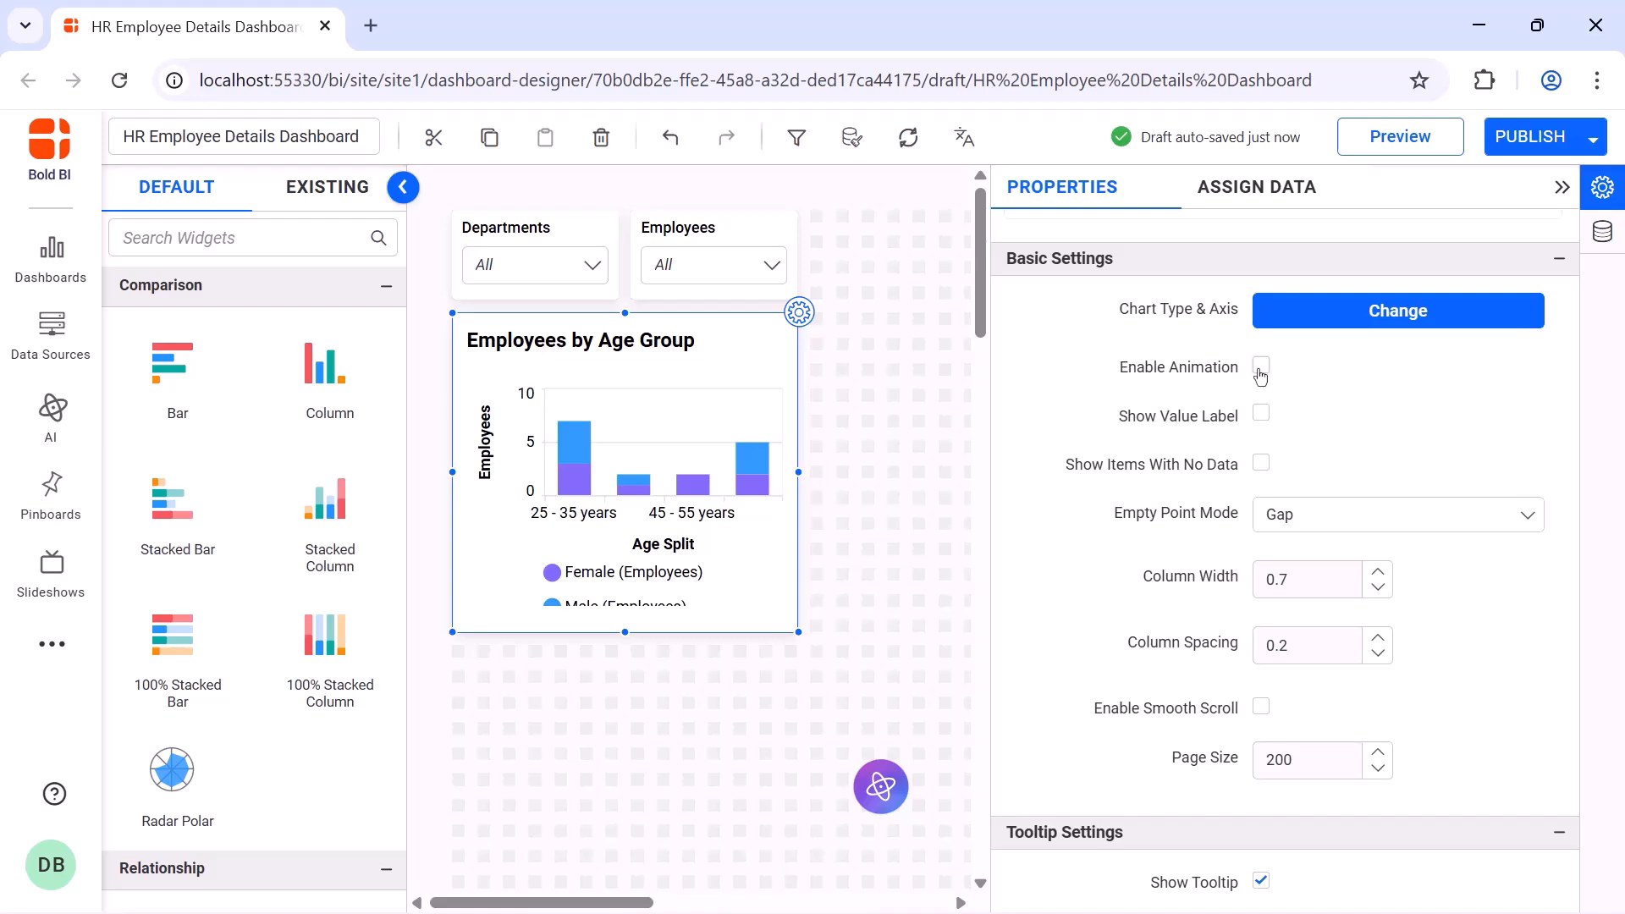
pyautogui.click(1261, 368)
pyautogui.click(1261, 415)
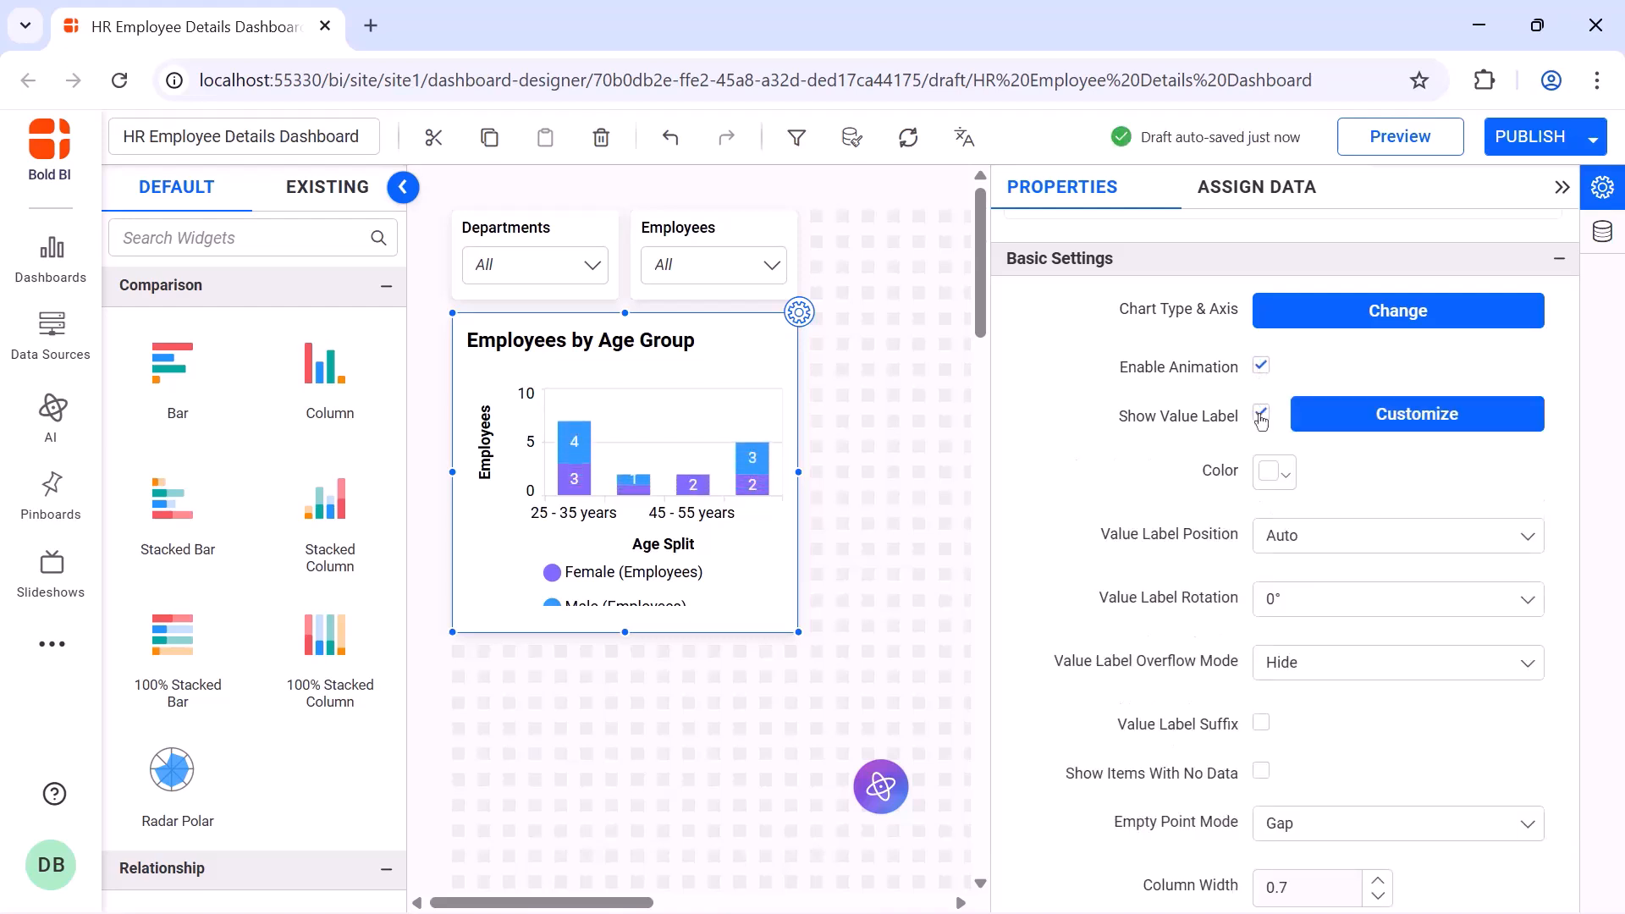
# Set the age group chart's legend position to Top and its legend shape to Series Type
pyautogui.scroll(-10, 1261, 381)
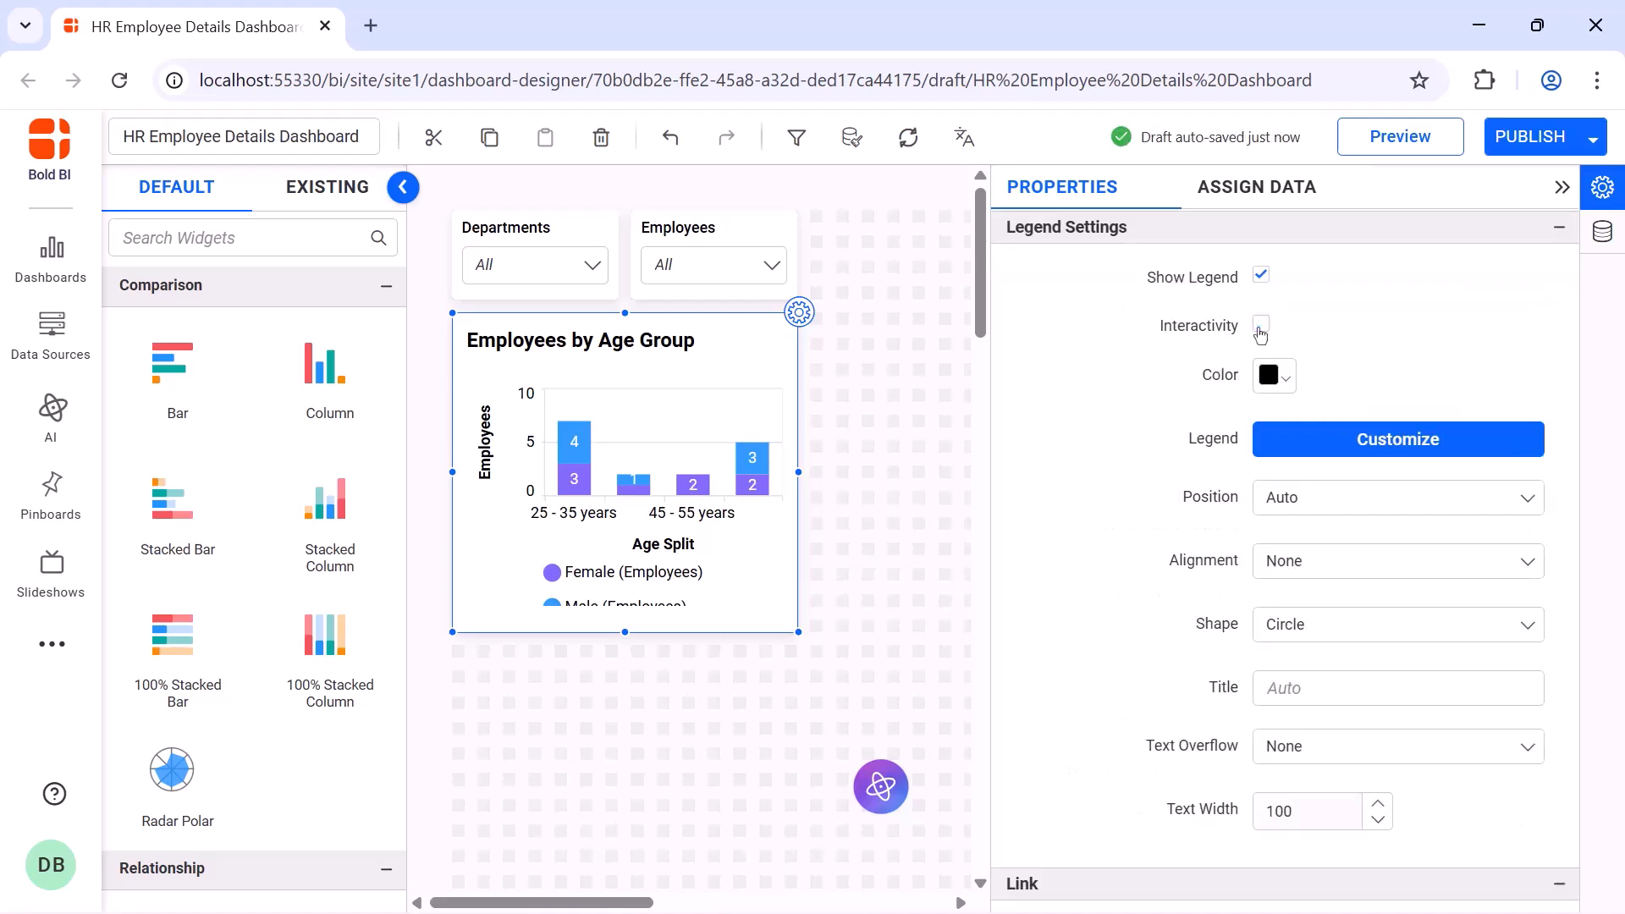
pyautogui.click(1337, 497)
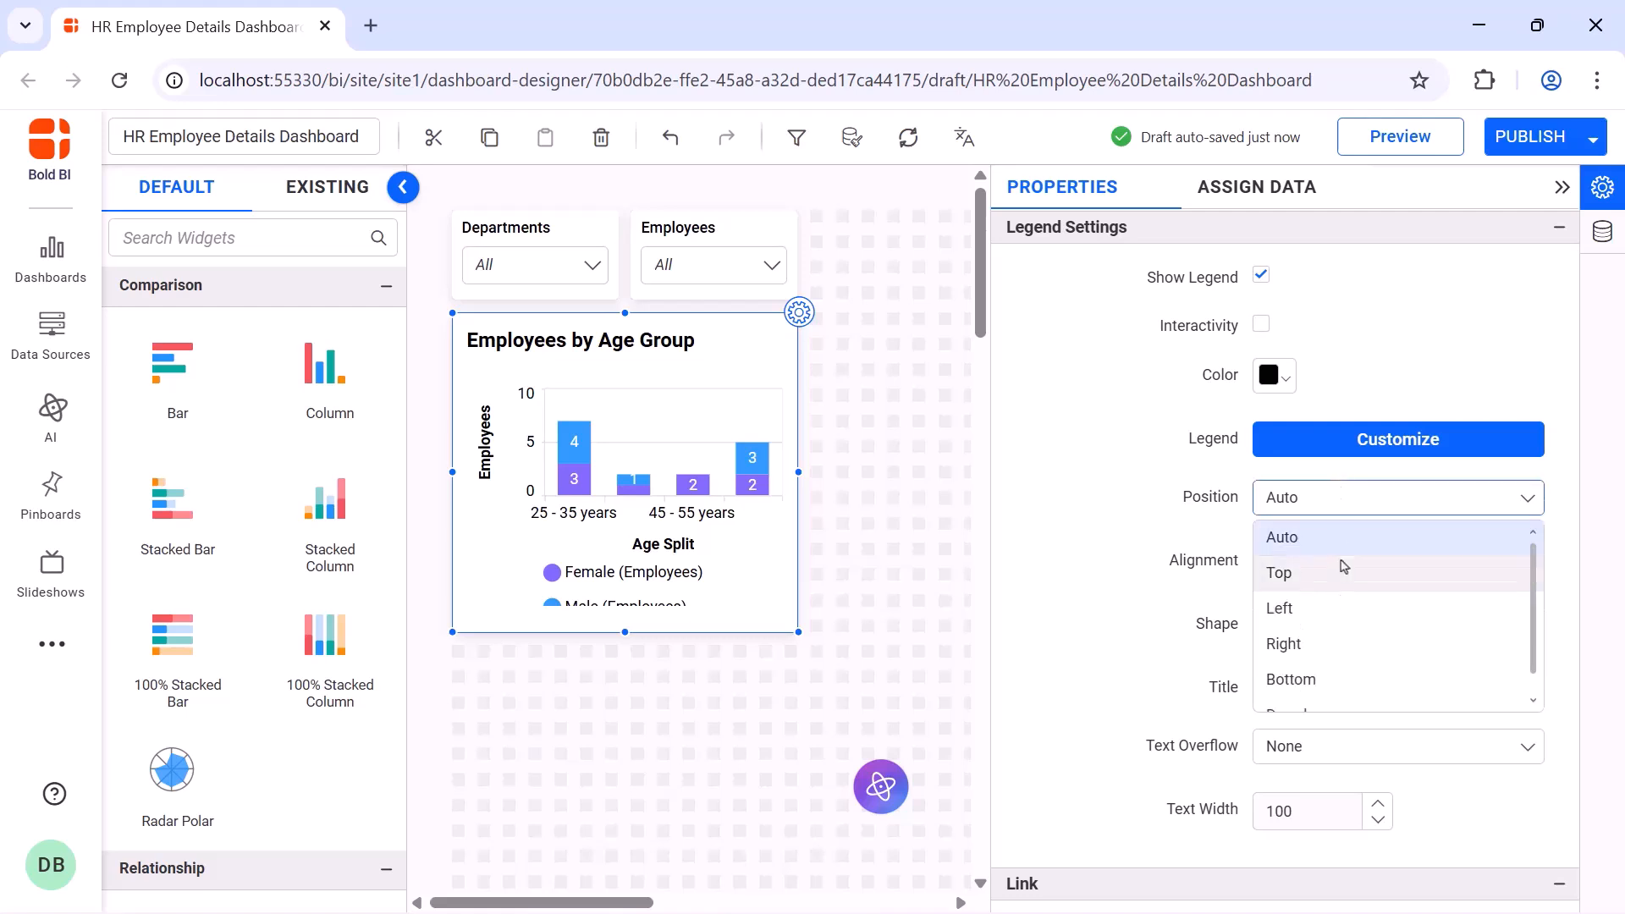
pyautogui.click(1343, 563)
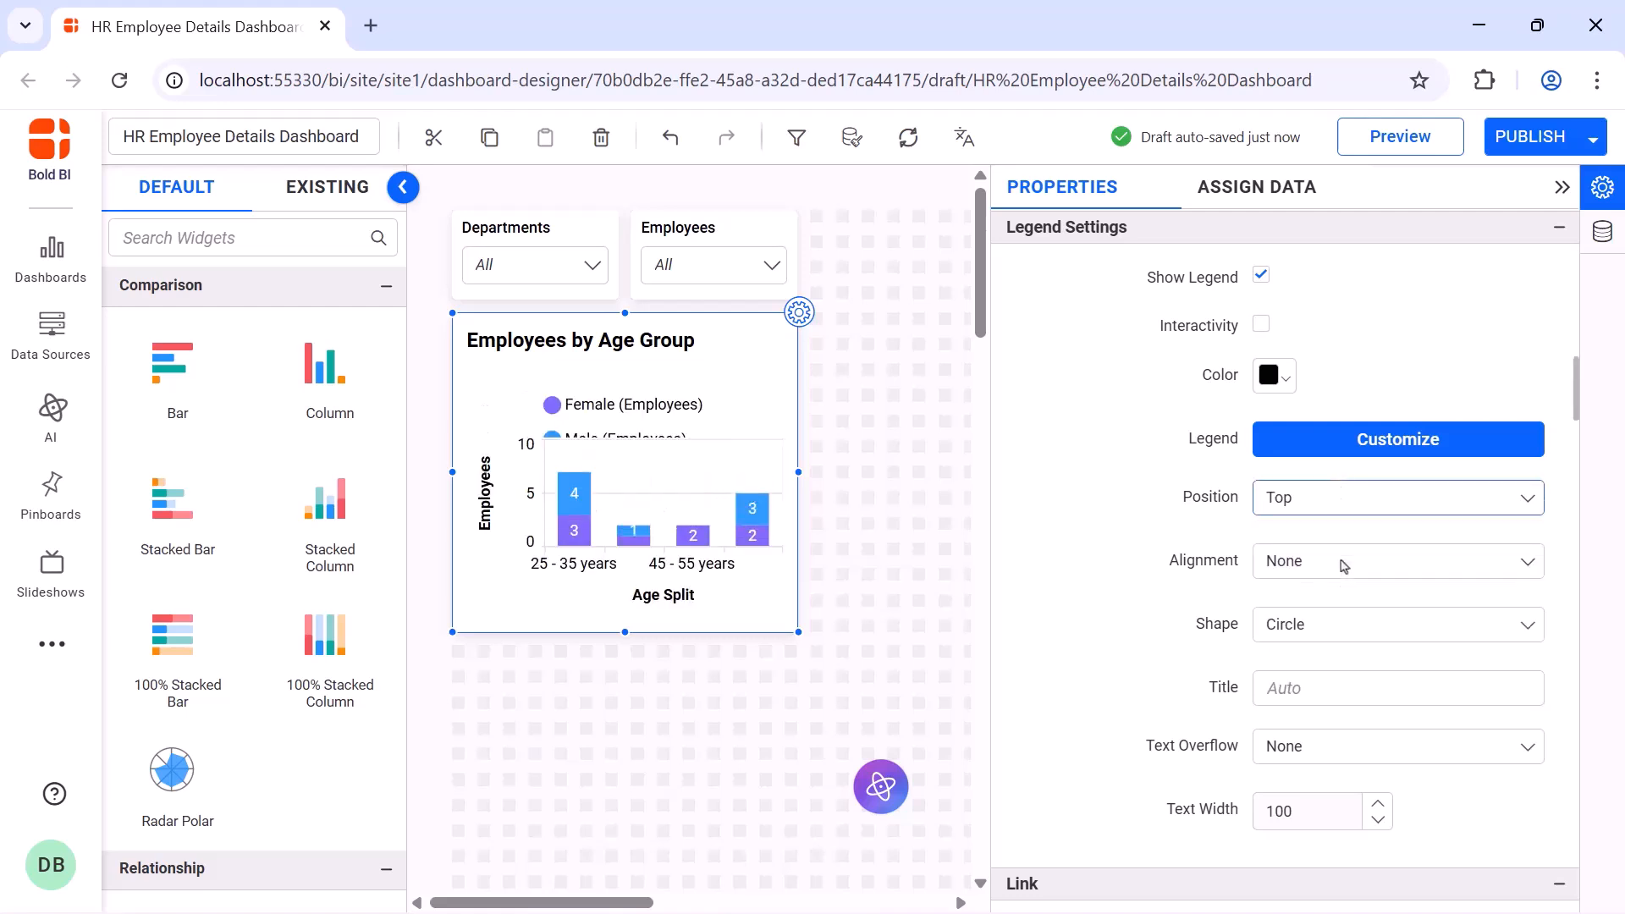
pyautogui.click(1345, 623)
pyautogui.click(1348, 696)
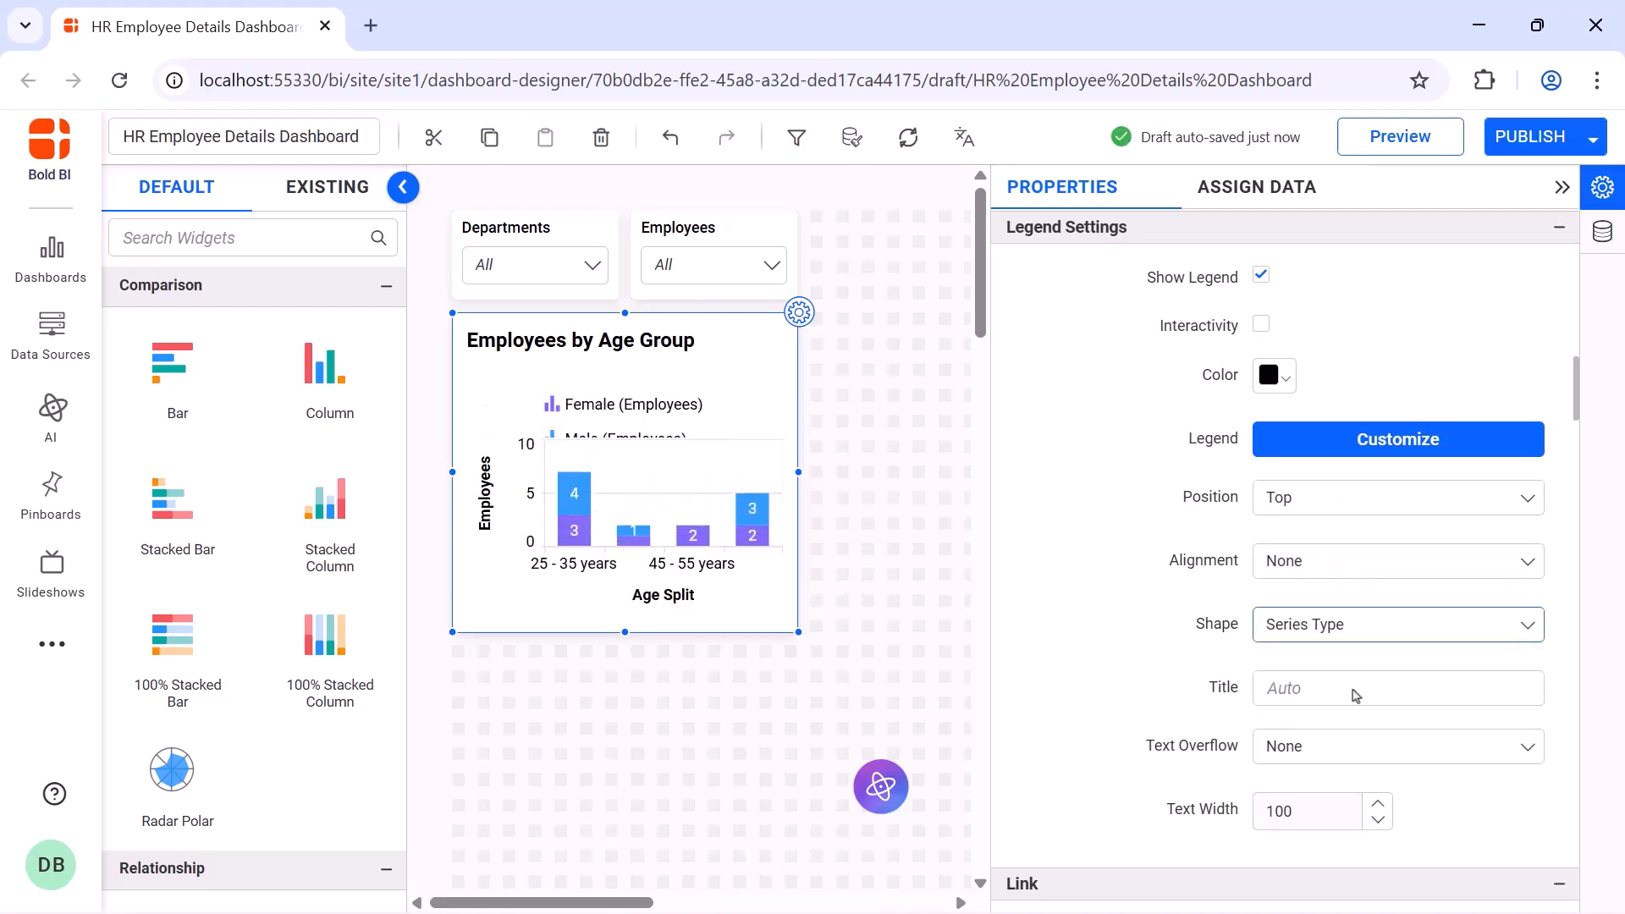
# Hide the category and primary value axis titles and set the age group chart's label rotation to -45°
pyautogui.scroll(-5, 1259, 518)
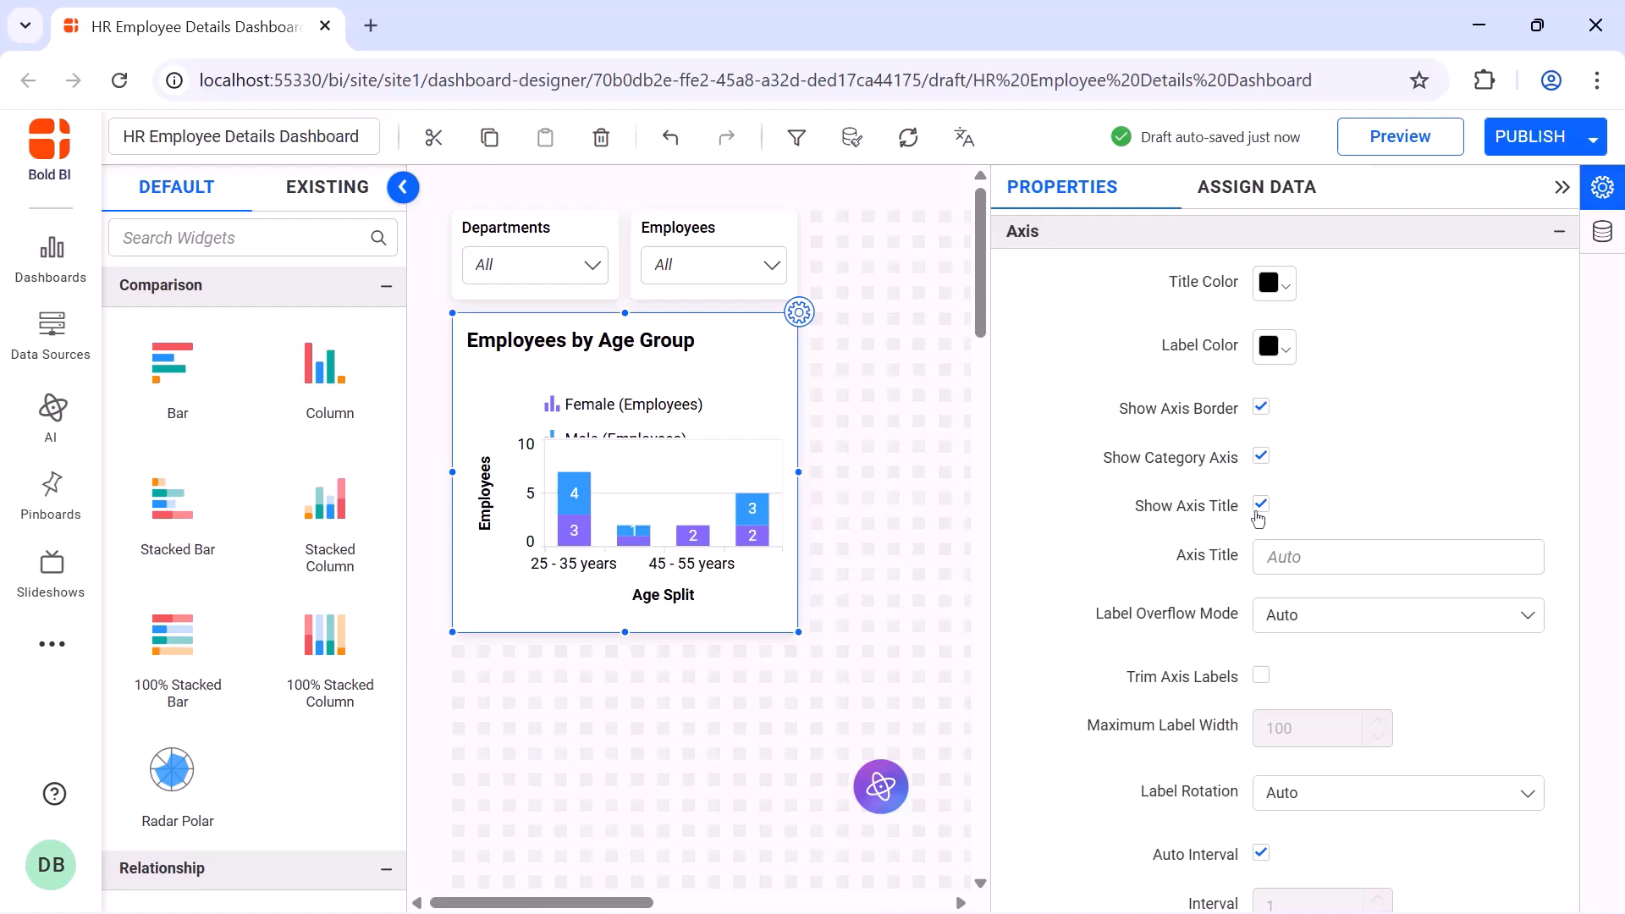
pyautogui.click(1261, 506)
pyautogui.scroll(-5, 1262, 576)
pyautogui.click(1261, 647)
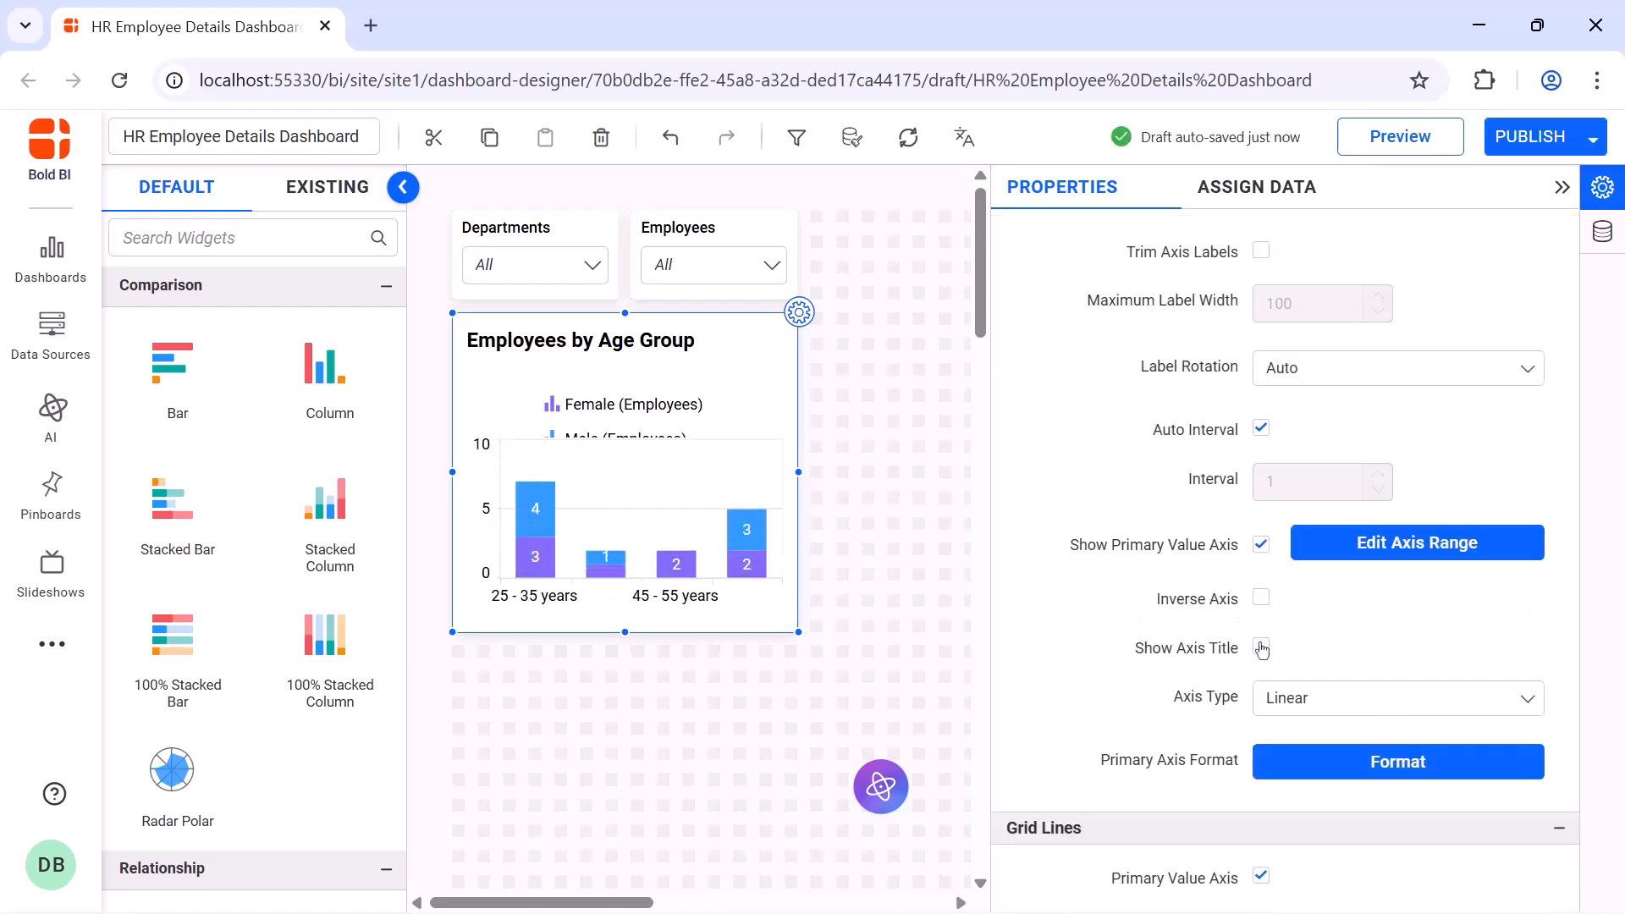
pyautogui.click(1371, 380)
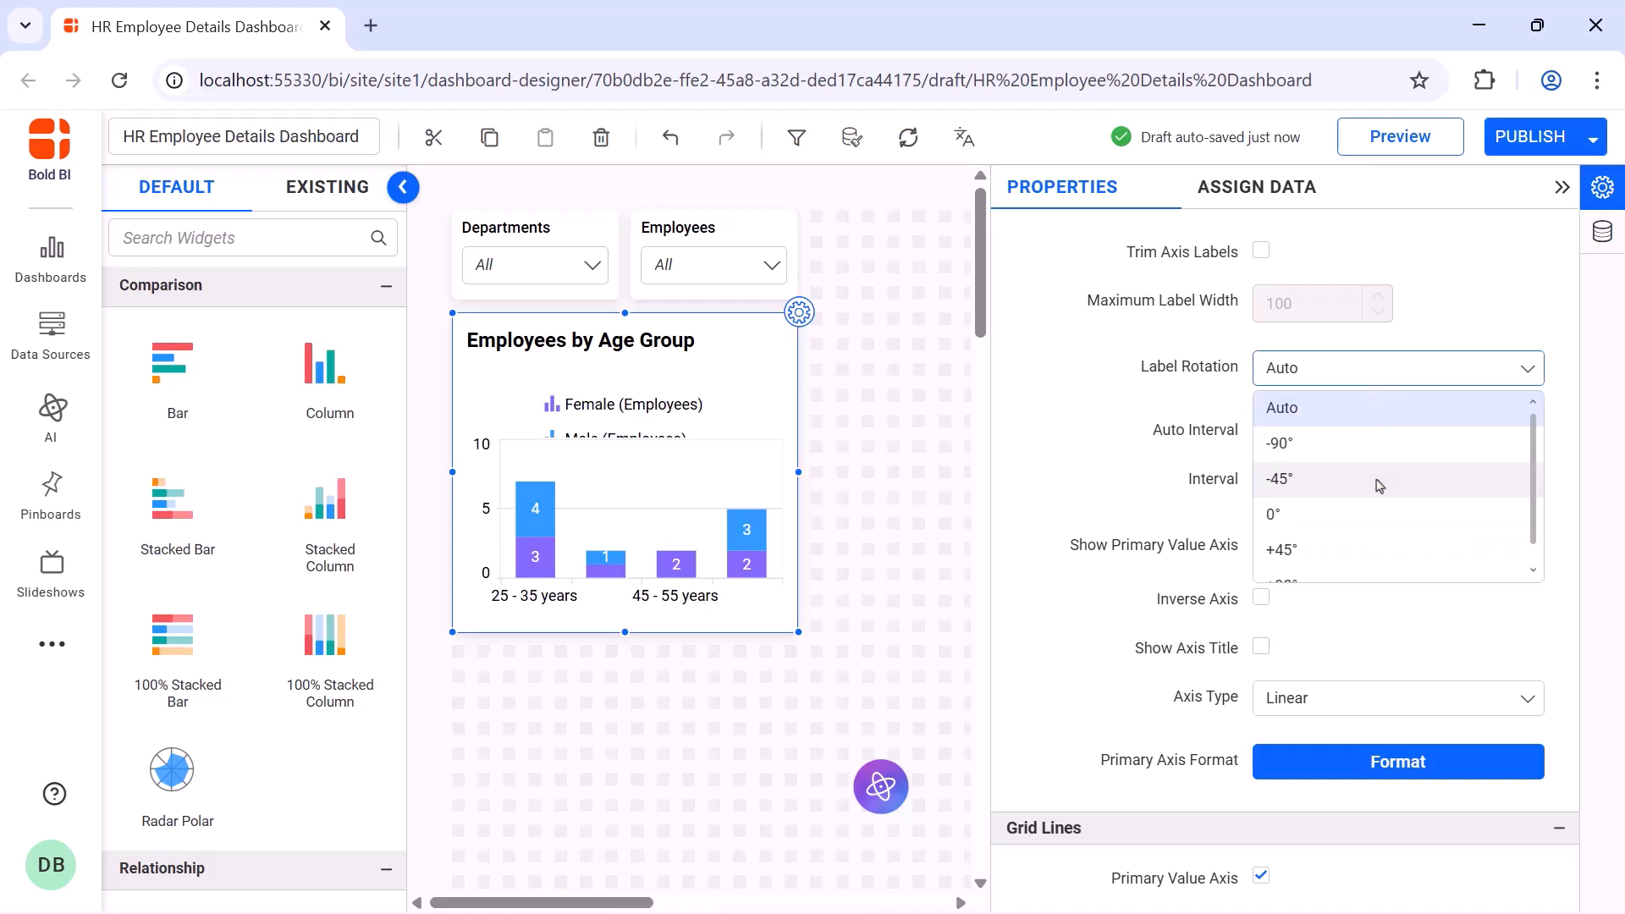
pyautogui.click(1380, 486)
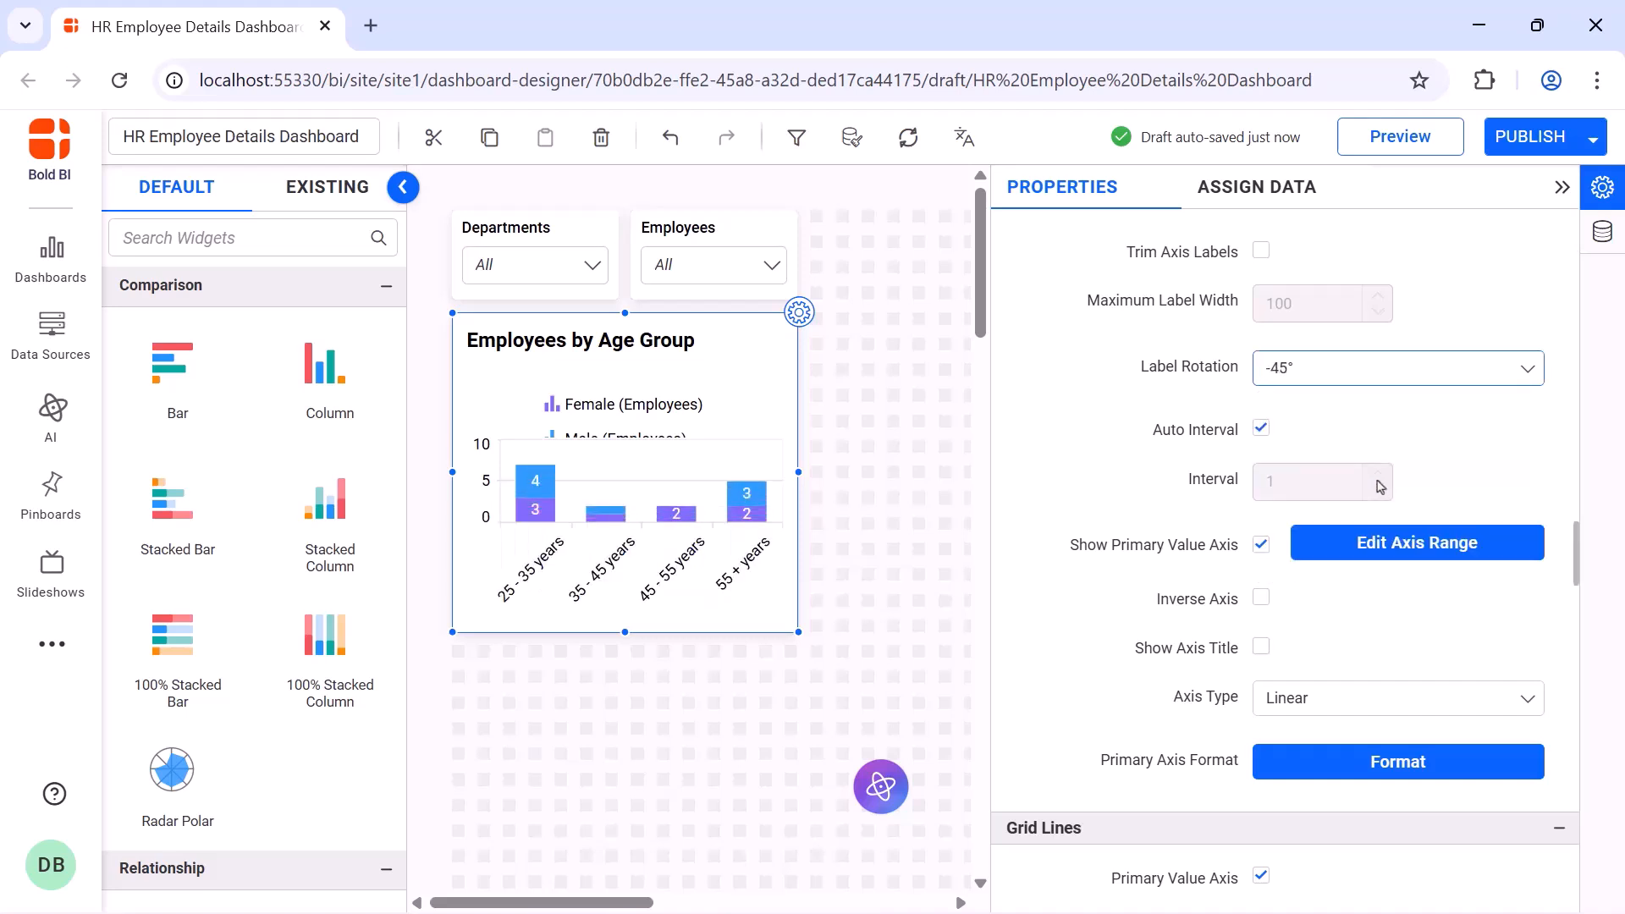
# Replace the default series palette with orange #f7971dff for Female and light blue #75cdddff for Male
pyautogui.scroll(-8, 1261, 423)
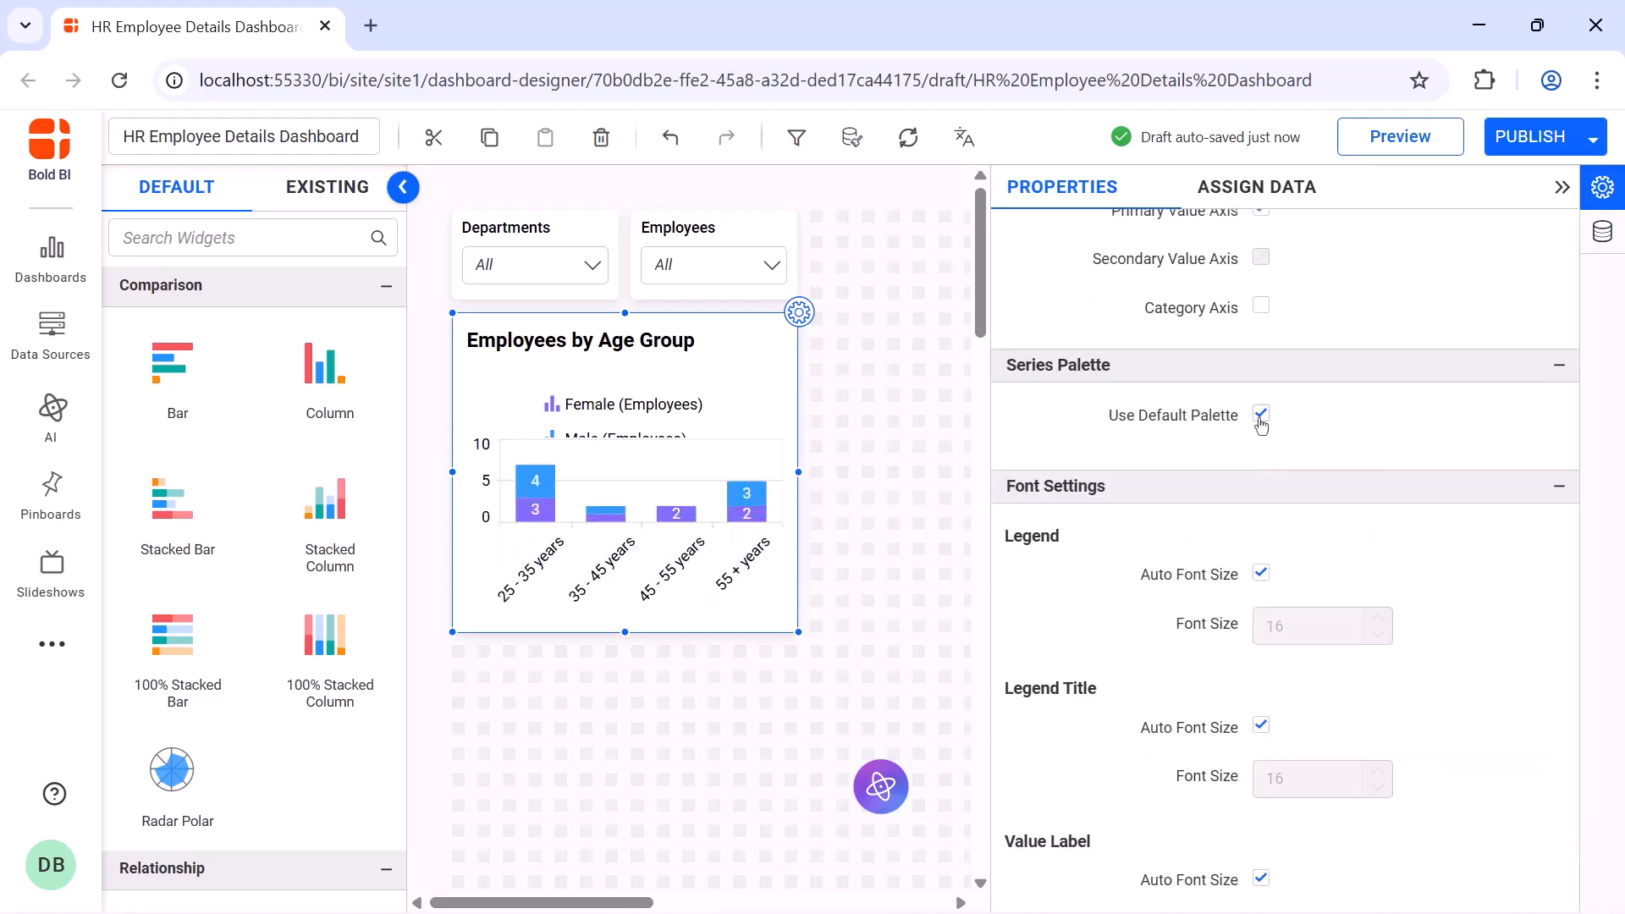
pyautogui.click(1262, 415)
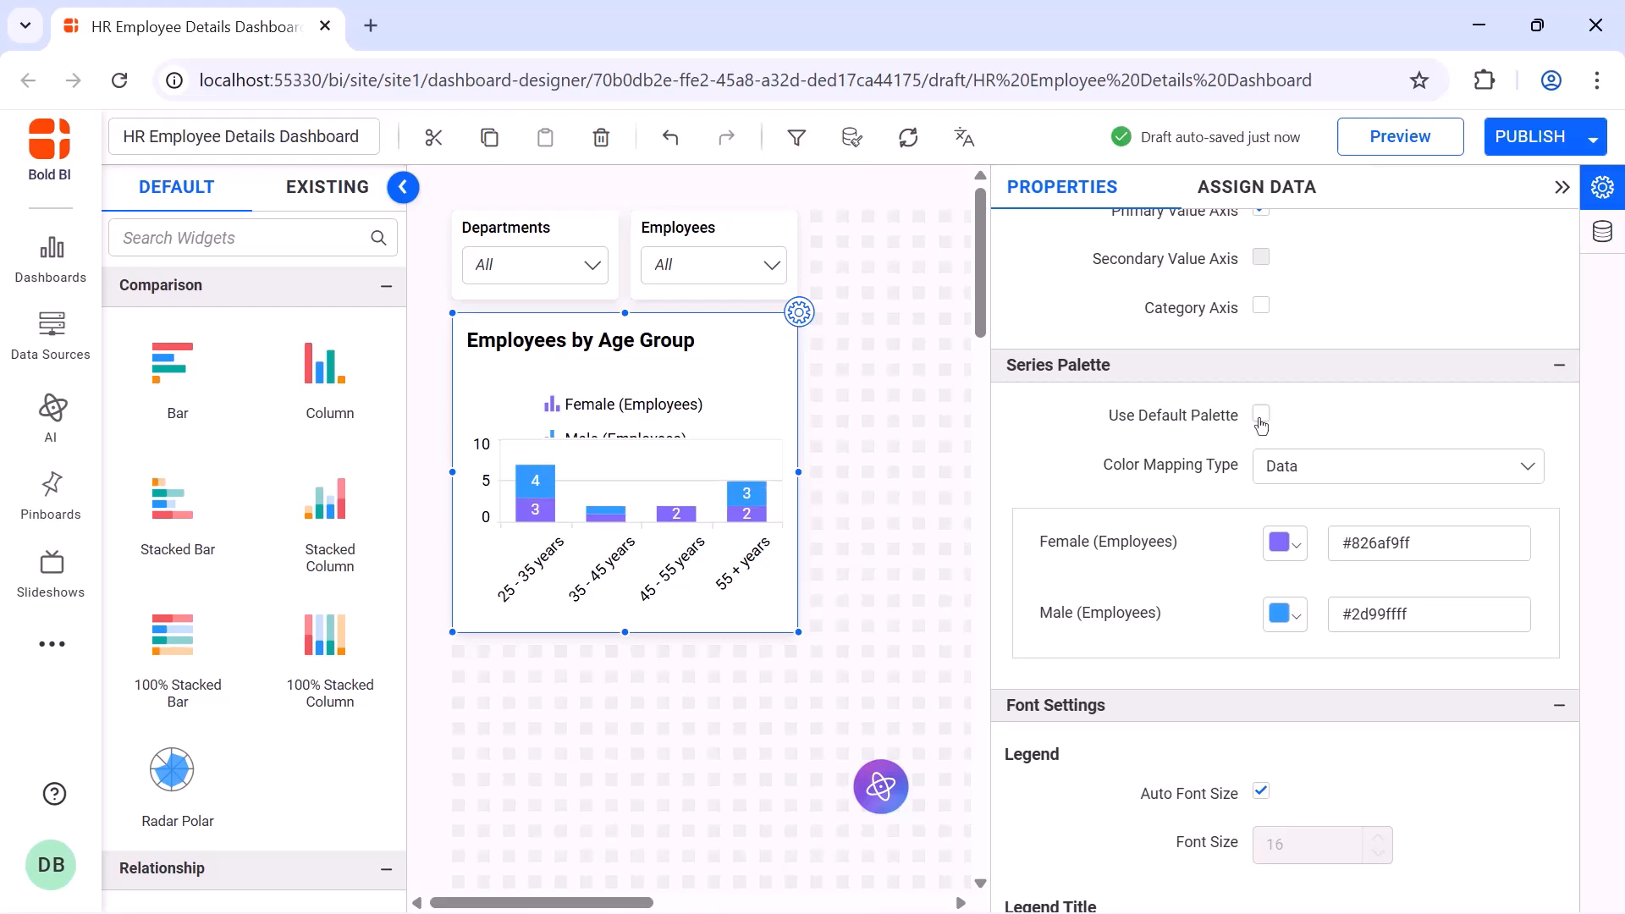
pyautogui.click(1285, 543)
pyautogui.click(1346, 660)
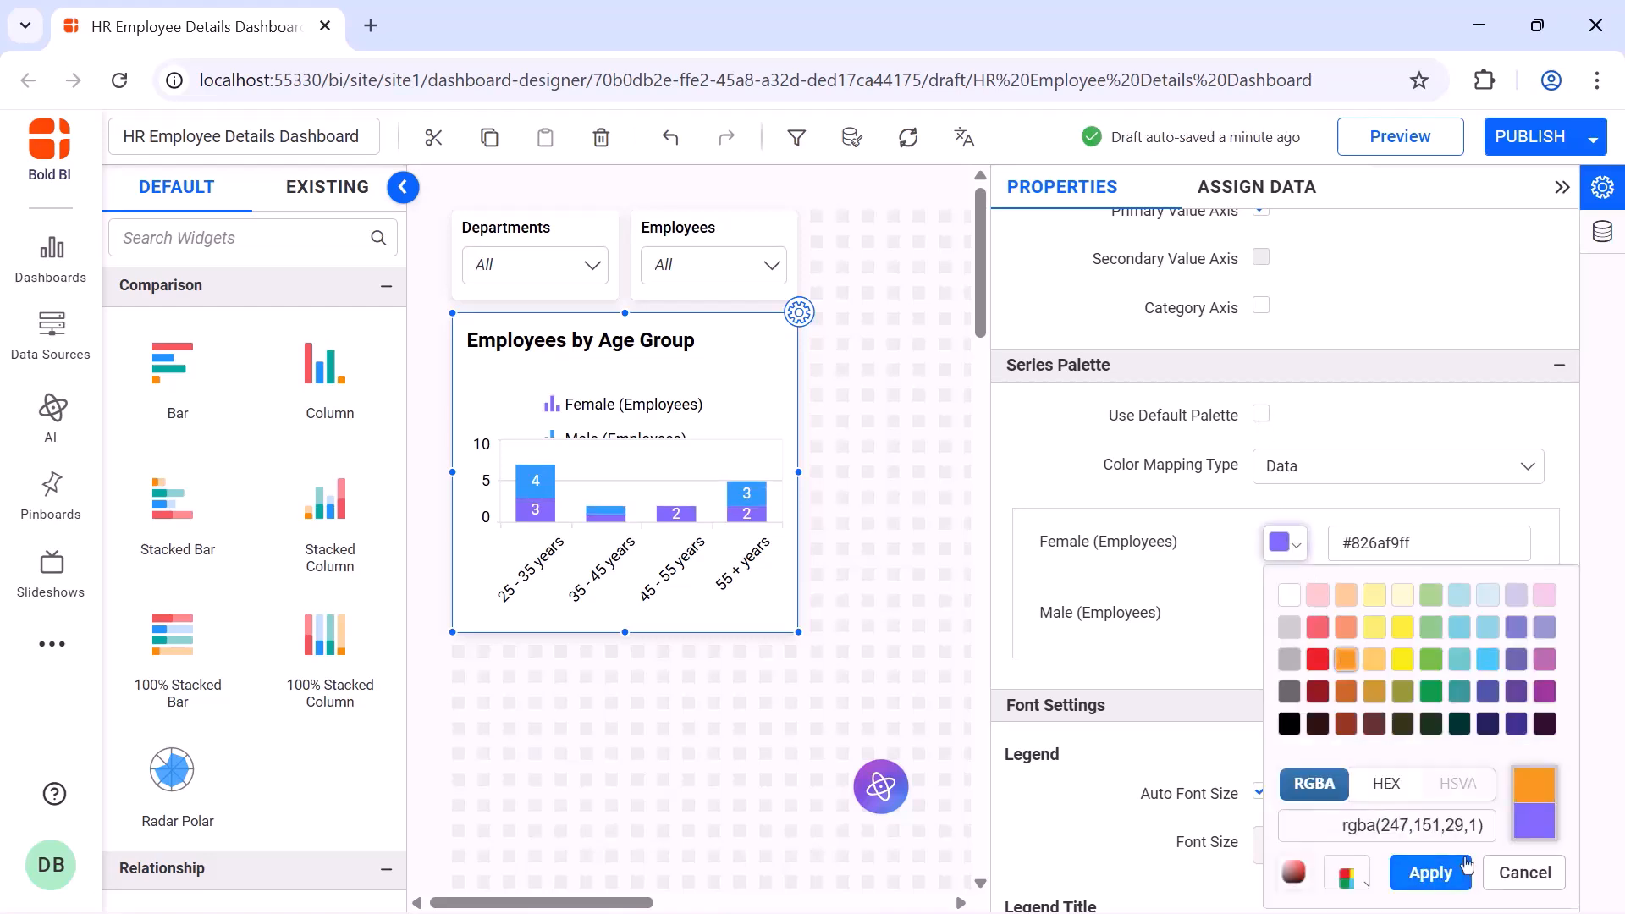
pyautogui.click(1465, 866)
pyautogui.click(1285, 615)
pyautogui.click(1460, 309)
pyautogui.click(1430, 555)
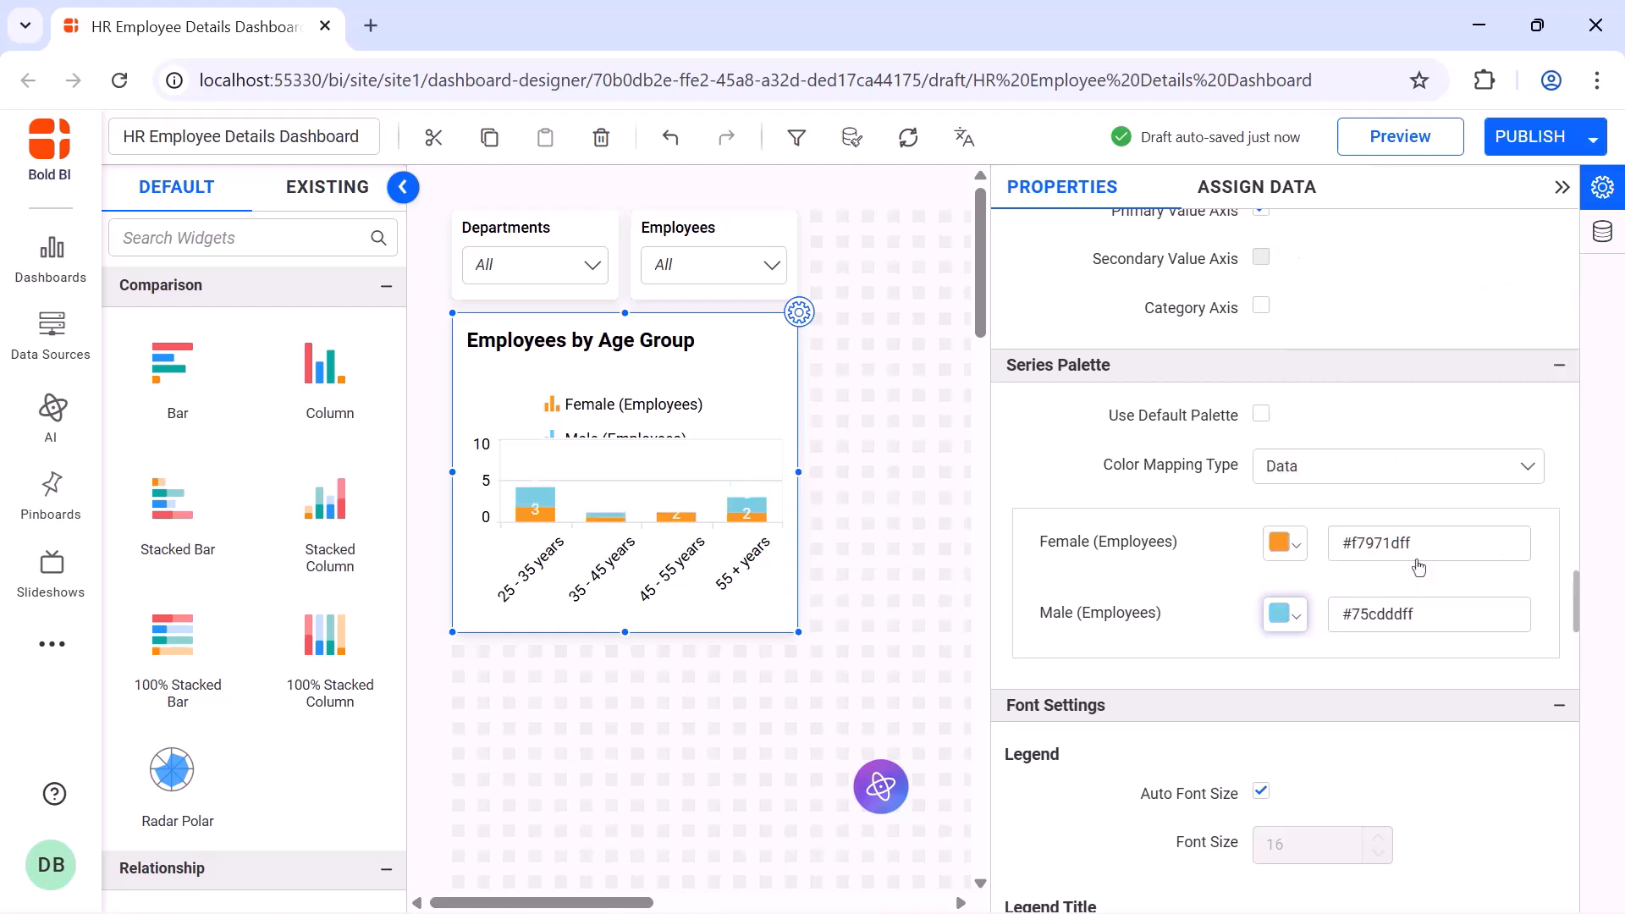
# Turn off automatic title sizing for the age group chart and set its title font size to 16
pyautogui.scroll(-10, 1338, 508)
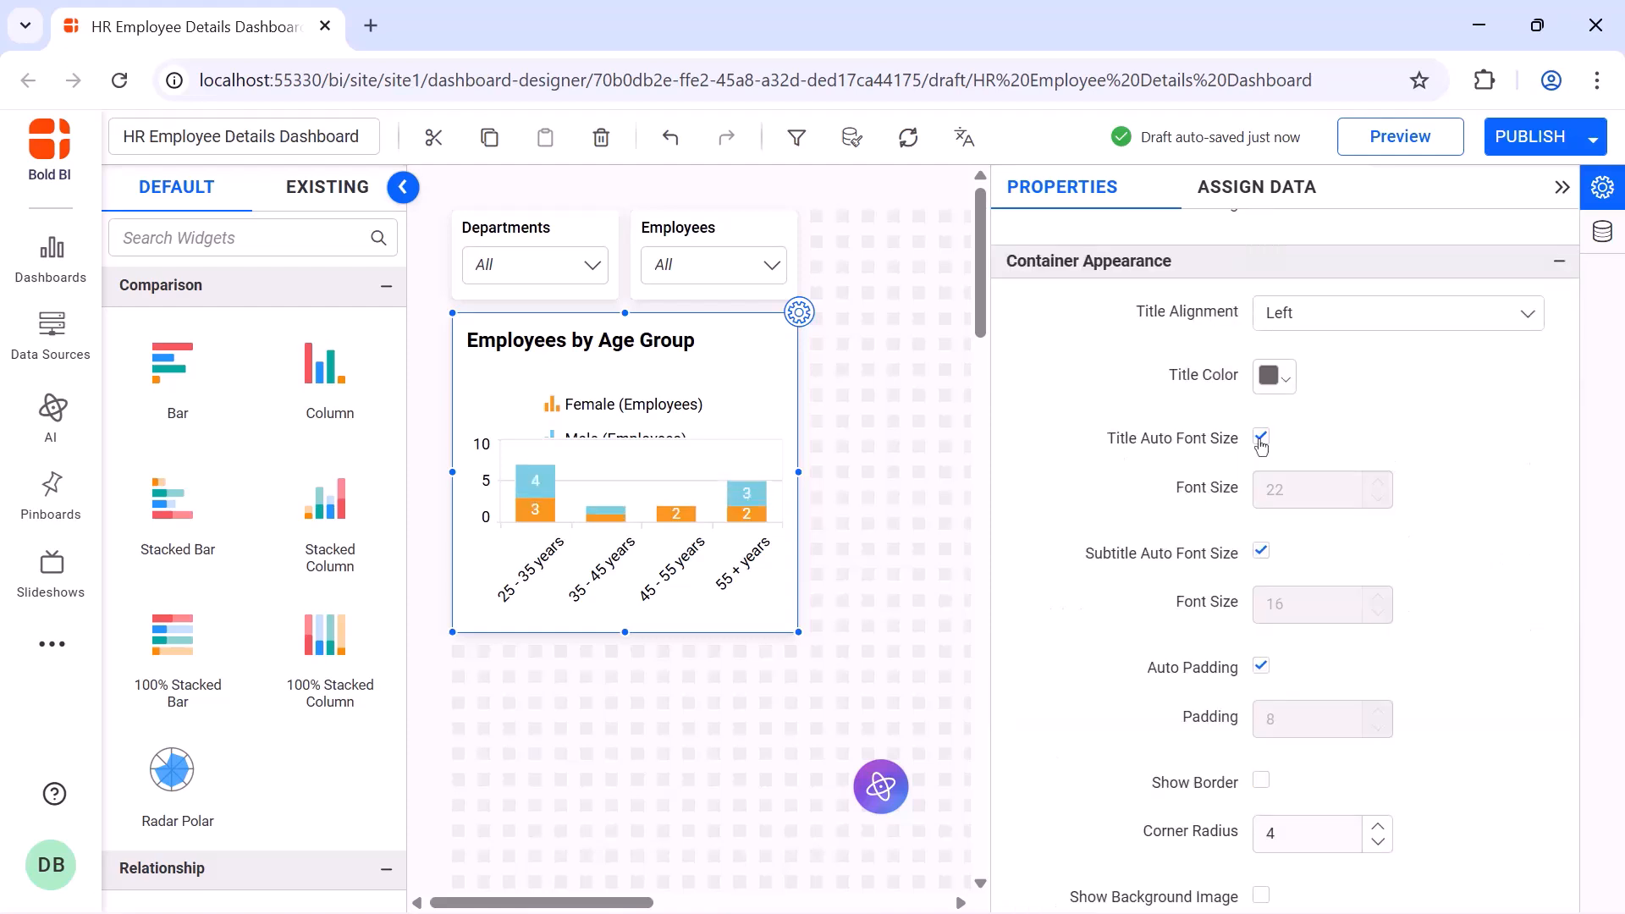
pyautogui.click(1261, 440)
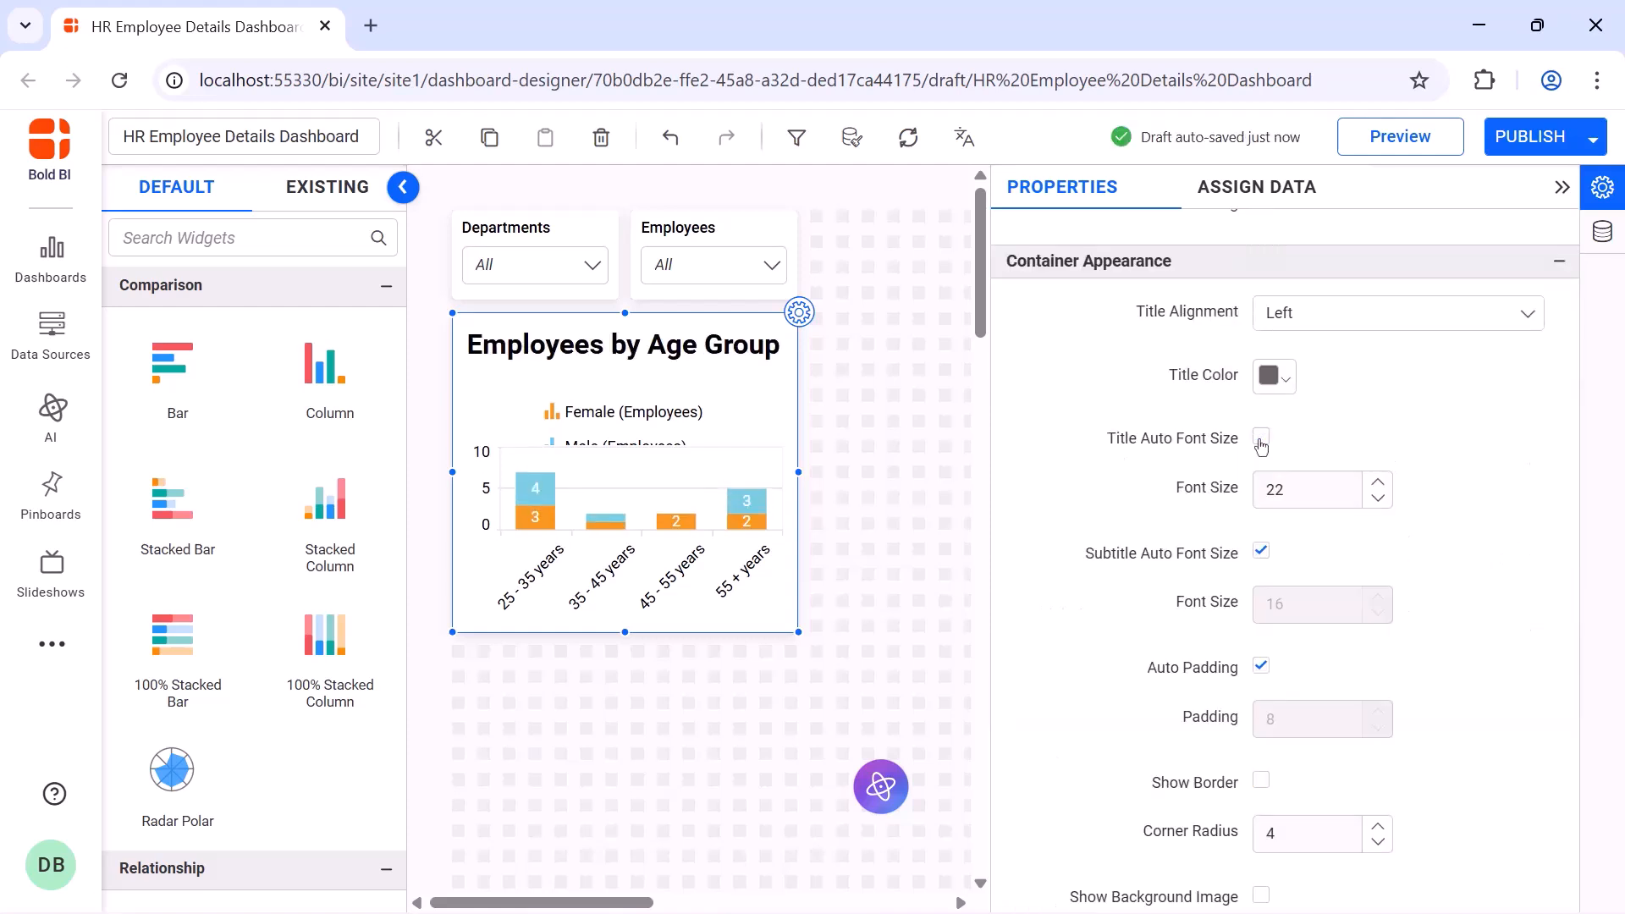
pyautogui.doubleClick(1297, 484)
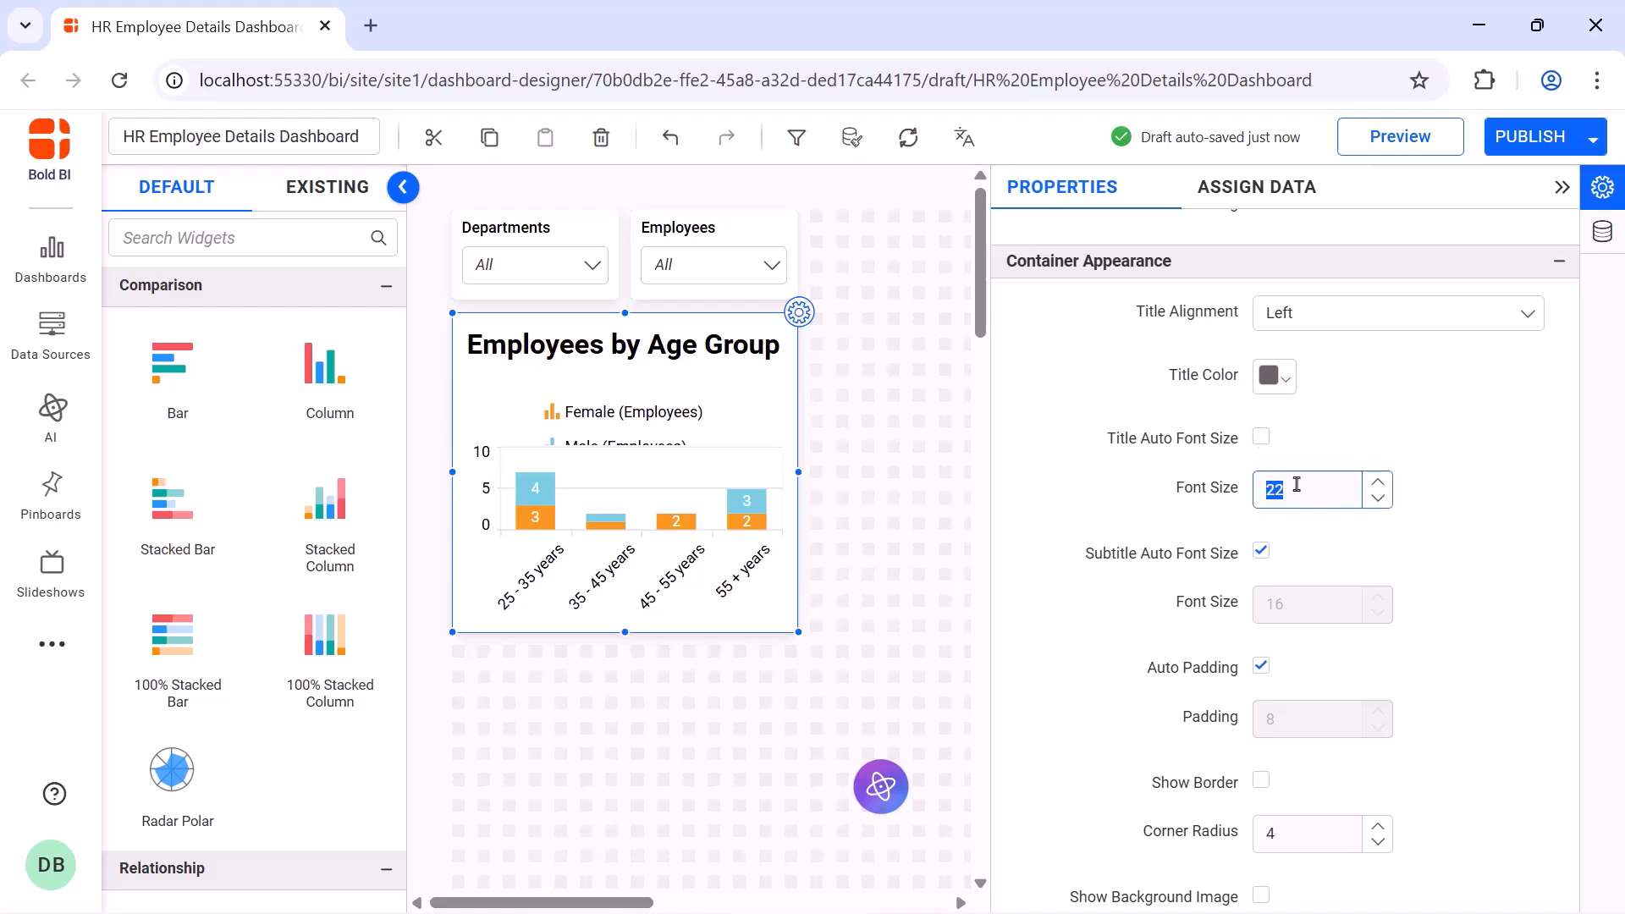
pyautogui.write('16')
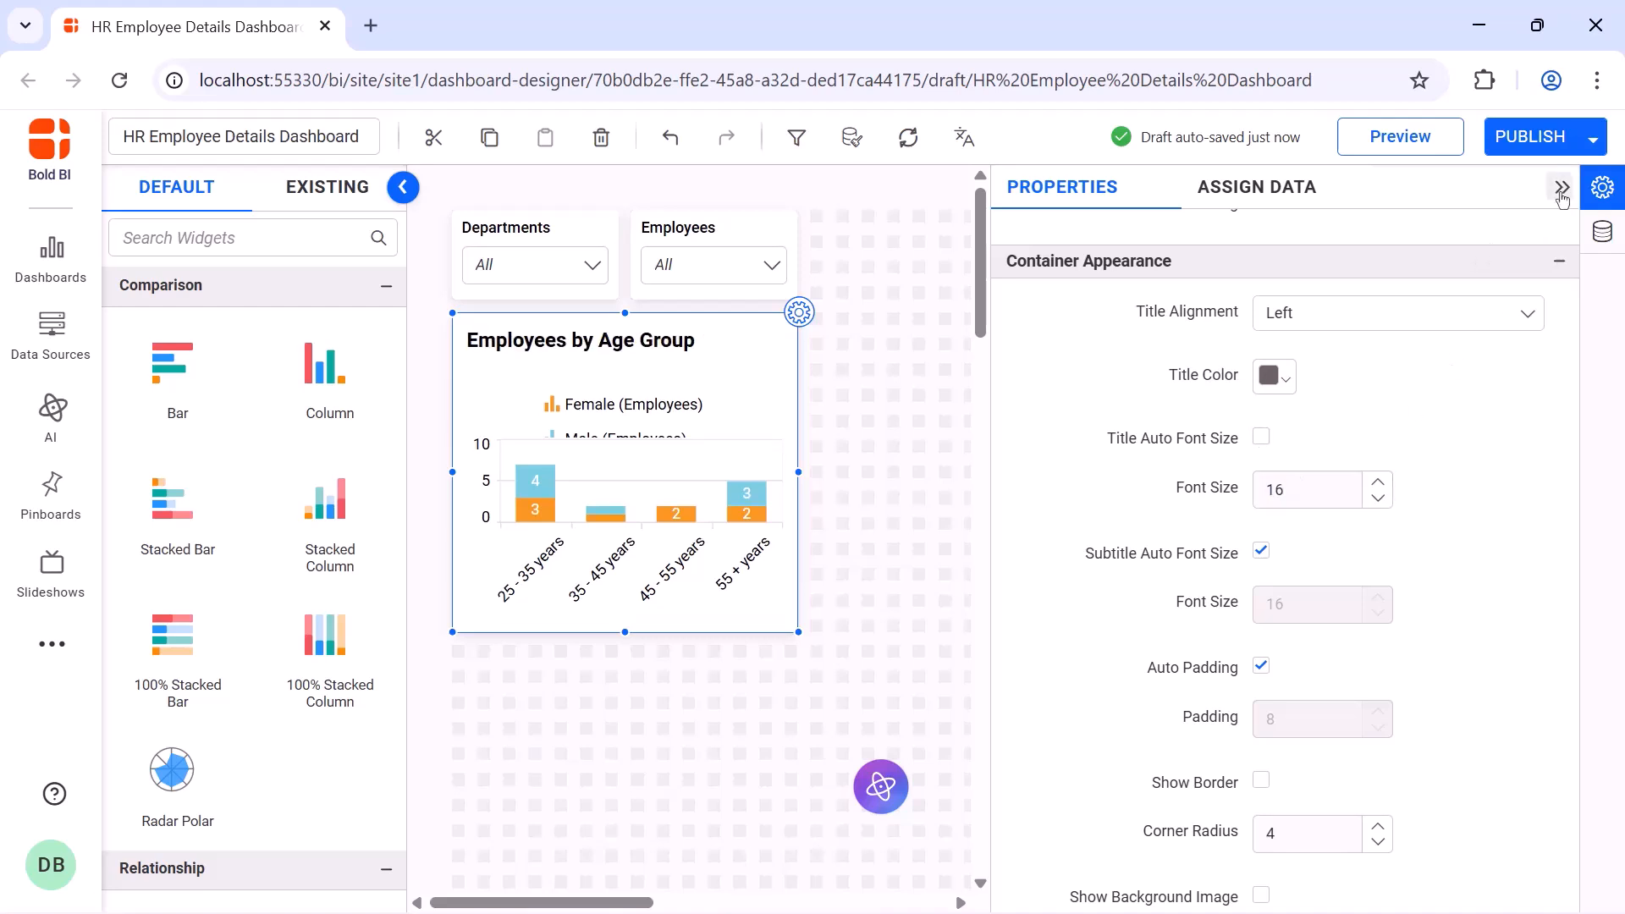
# Add a Doughnut chart beside the filters and age group chart, sized to span their combined height
pyautogui.click(1561, 187)
pyautogui.click(343, 233)
pyautogui.write('dough')
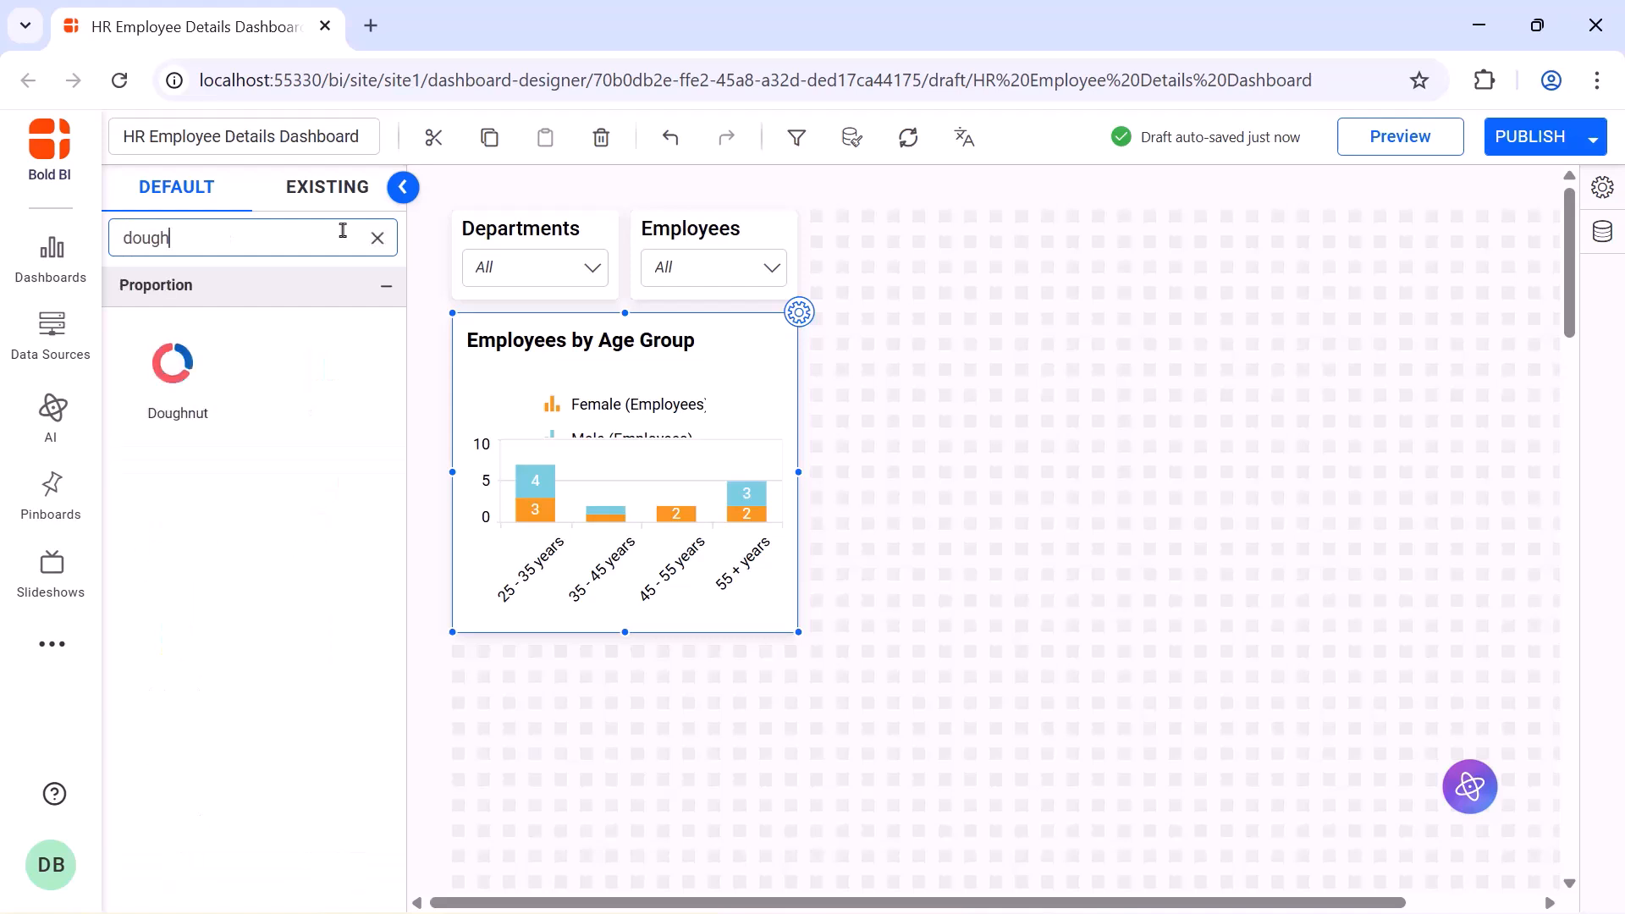
pyautogui.moveTo(173, 363); pyautogui.dragTo(846, 254)
pyautogui.moveTo(951, 350); pyautogui.dragTo(1259, 631)
# Open the doughnut chart's settings and name the chart Employees by Status
pyautogui.click(1260, 210)
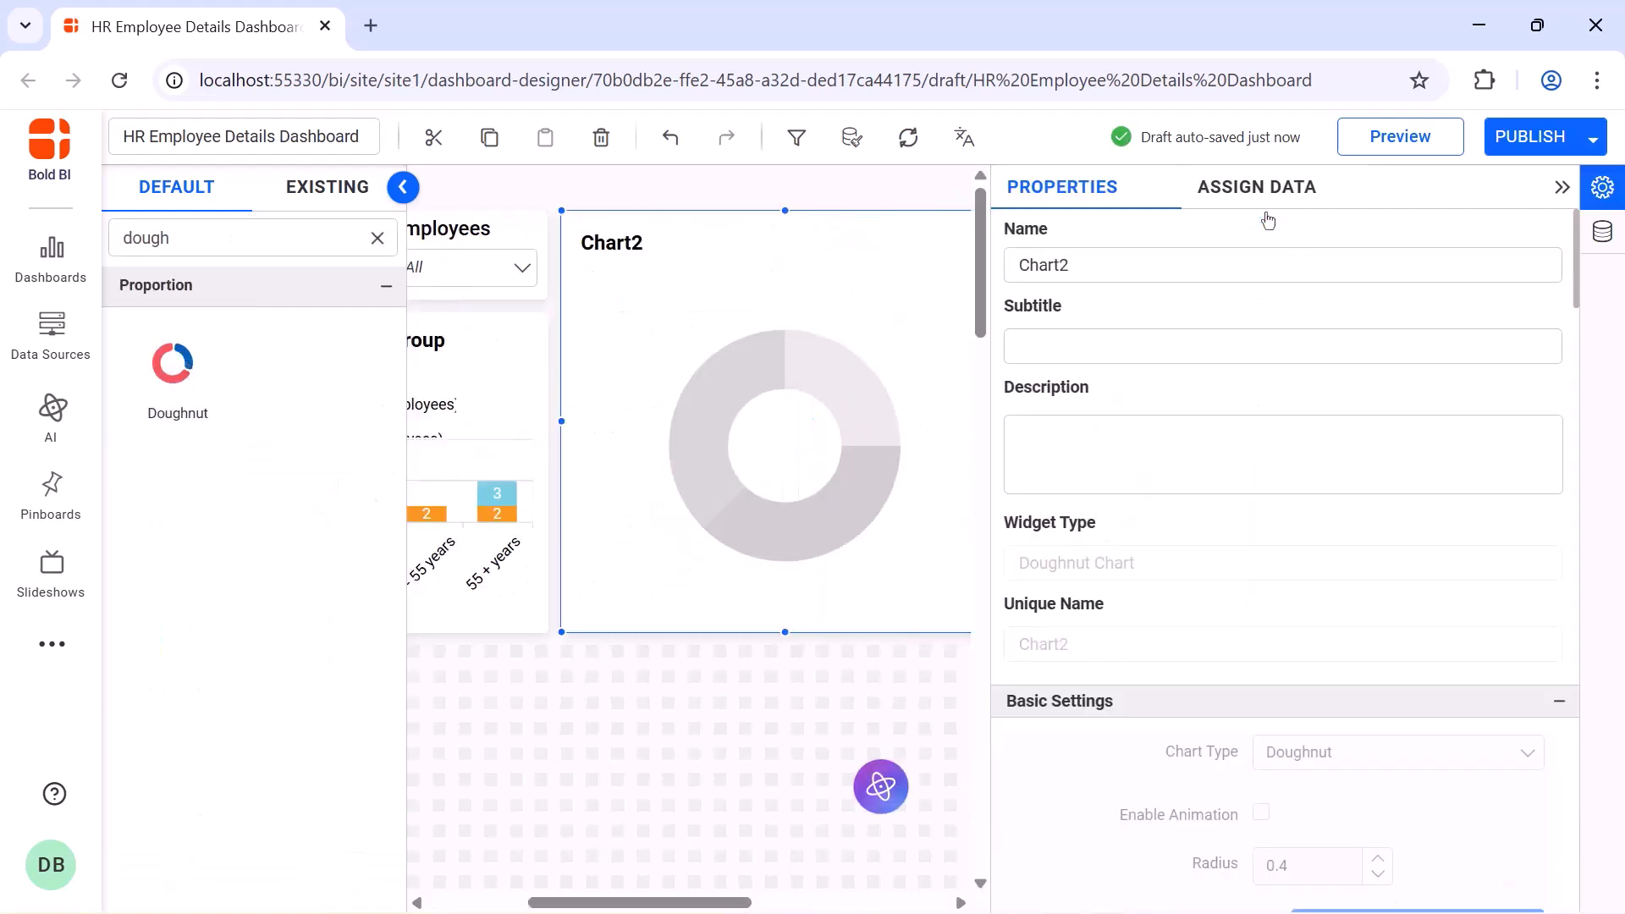
pyautogui.click(1244, 276)
pyautogui.hotkey('ctrl', 'a')
pyautogui.write('Employees by Status')
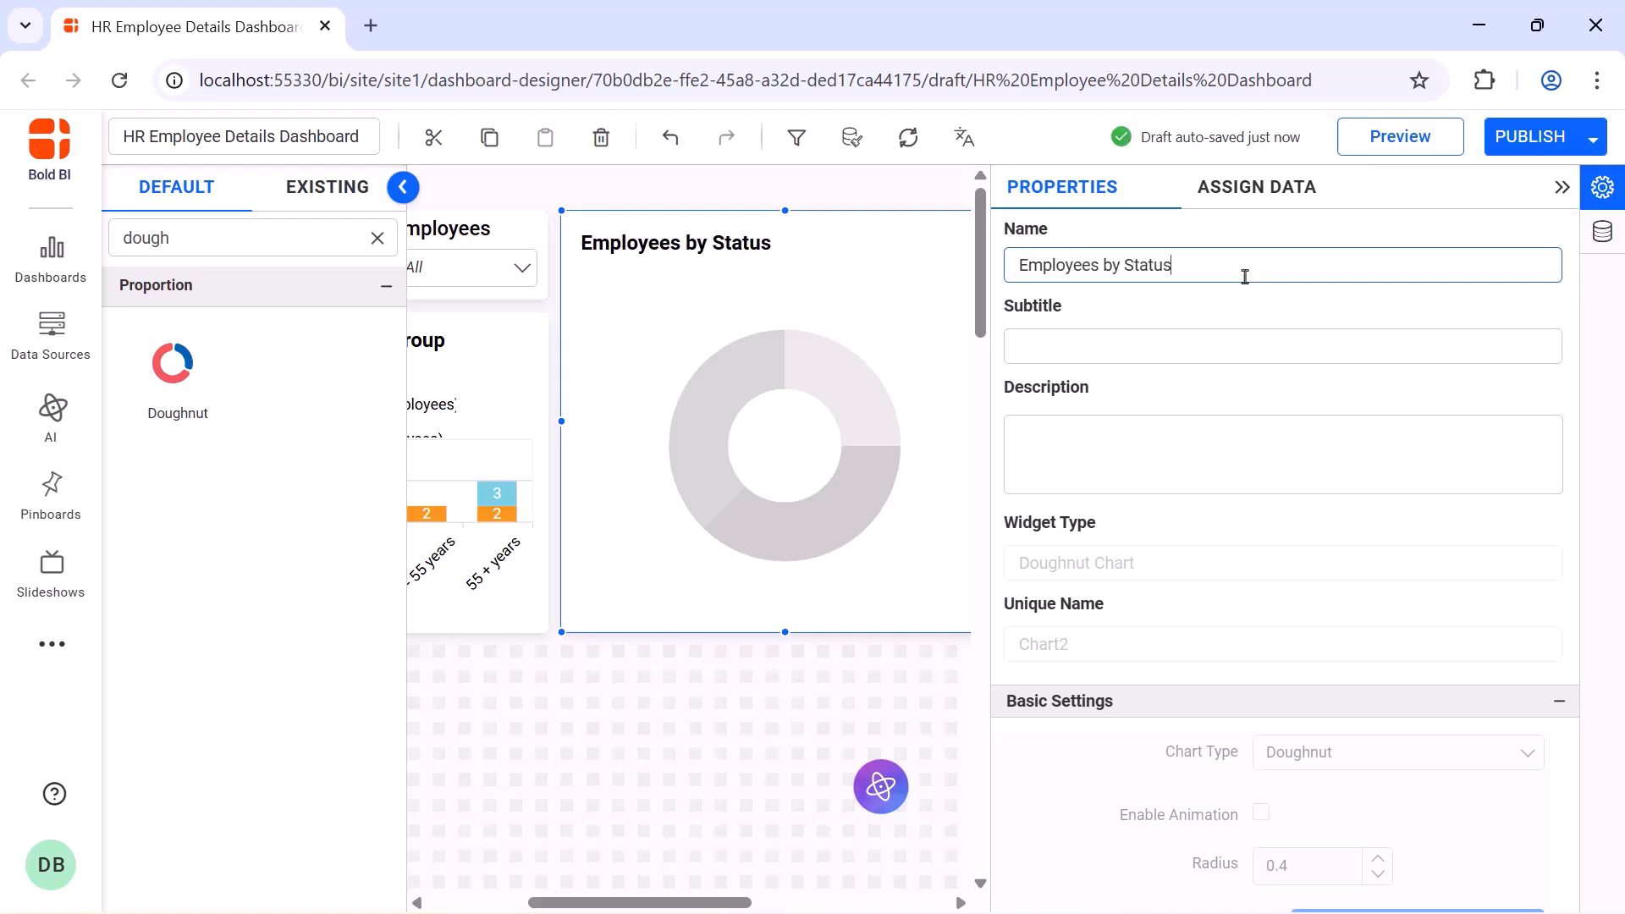
# Assign the HR payroll table's Employee_ID as the doughnut chart's value and rename that field Employees Percentage
pyautogui.click(1257, 190)
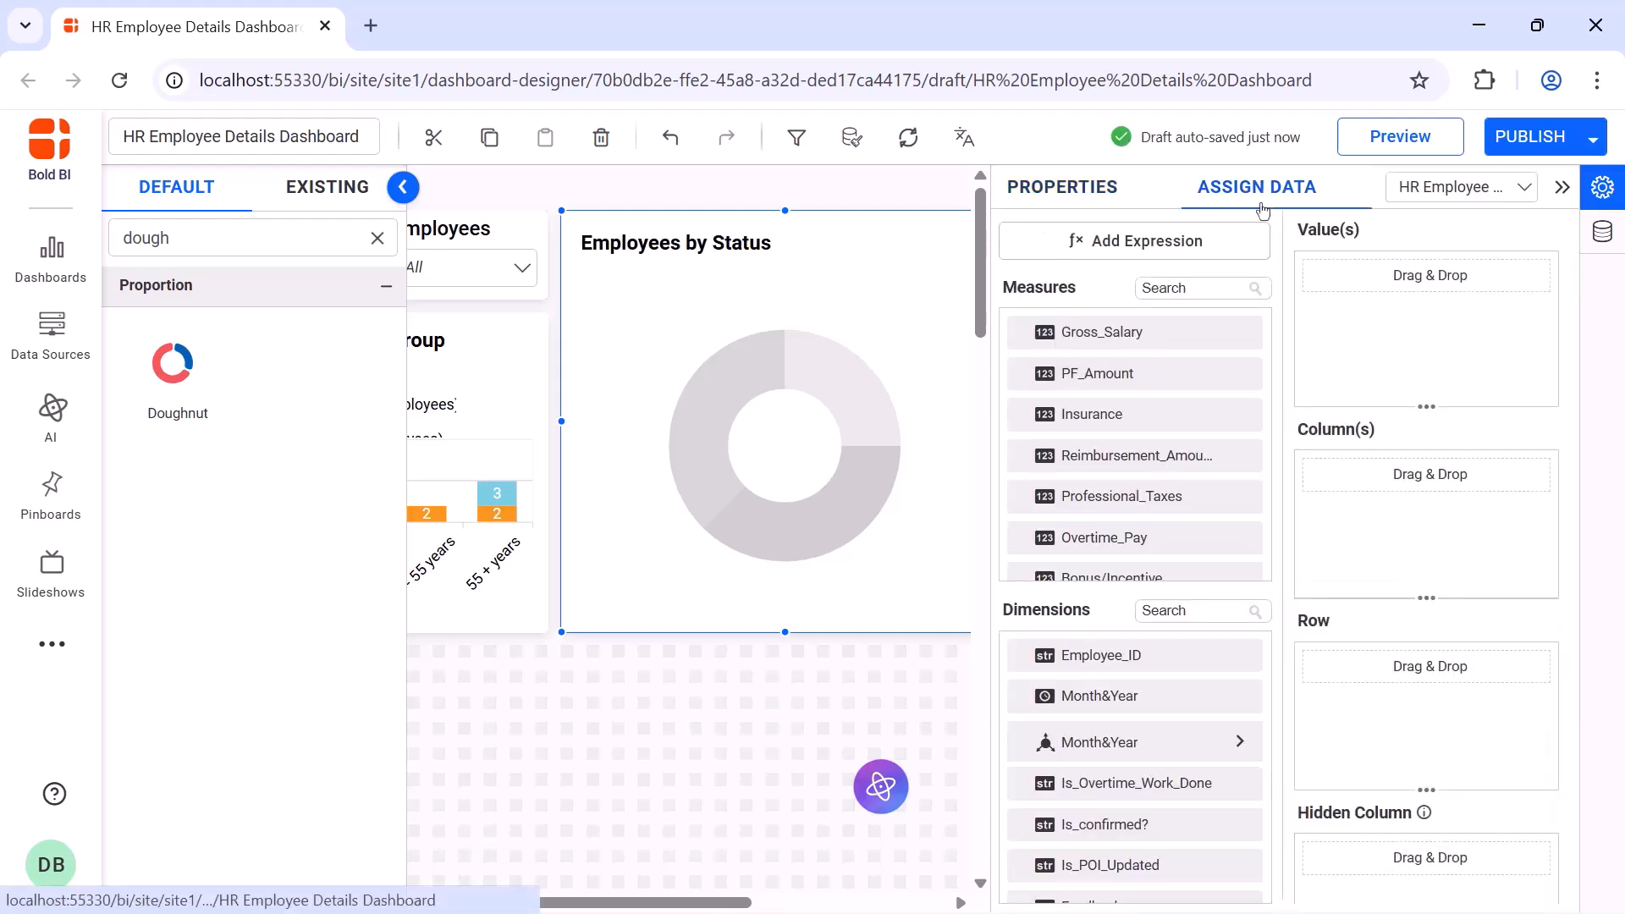
pyautogui.click(1147, 608)
pyautogui.write('emp')
pyautogui.moveTo(1135, 696); pyautogui.dragTo(1347, 358)
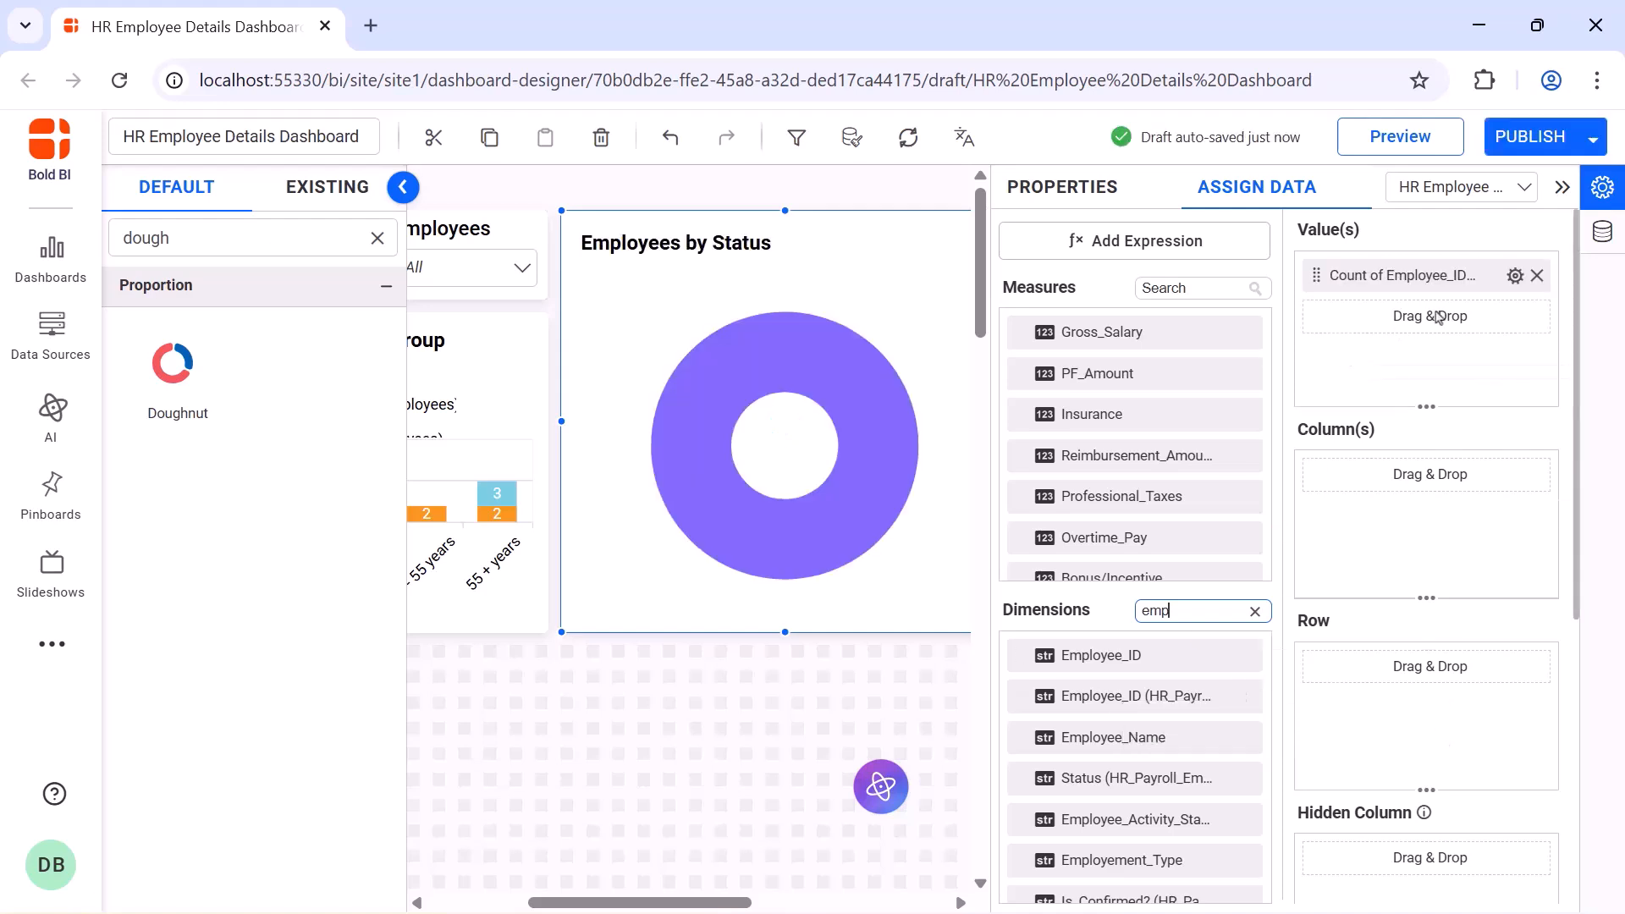
pyautogui.click(1515, 275)
pyautogui.click(1519, 316)
pyautogui.write('Employees Percentage')
pyautogui.press('Return')
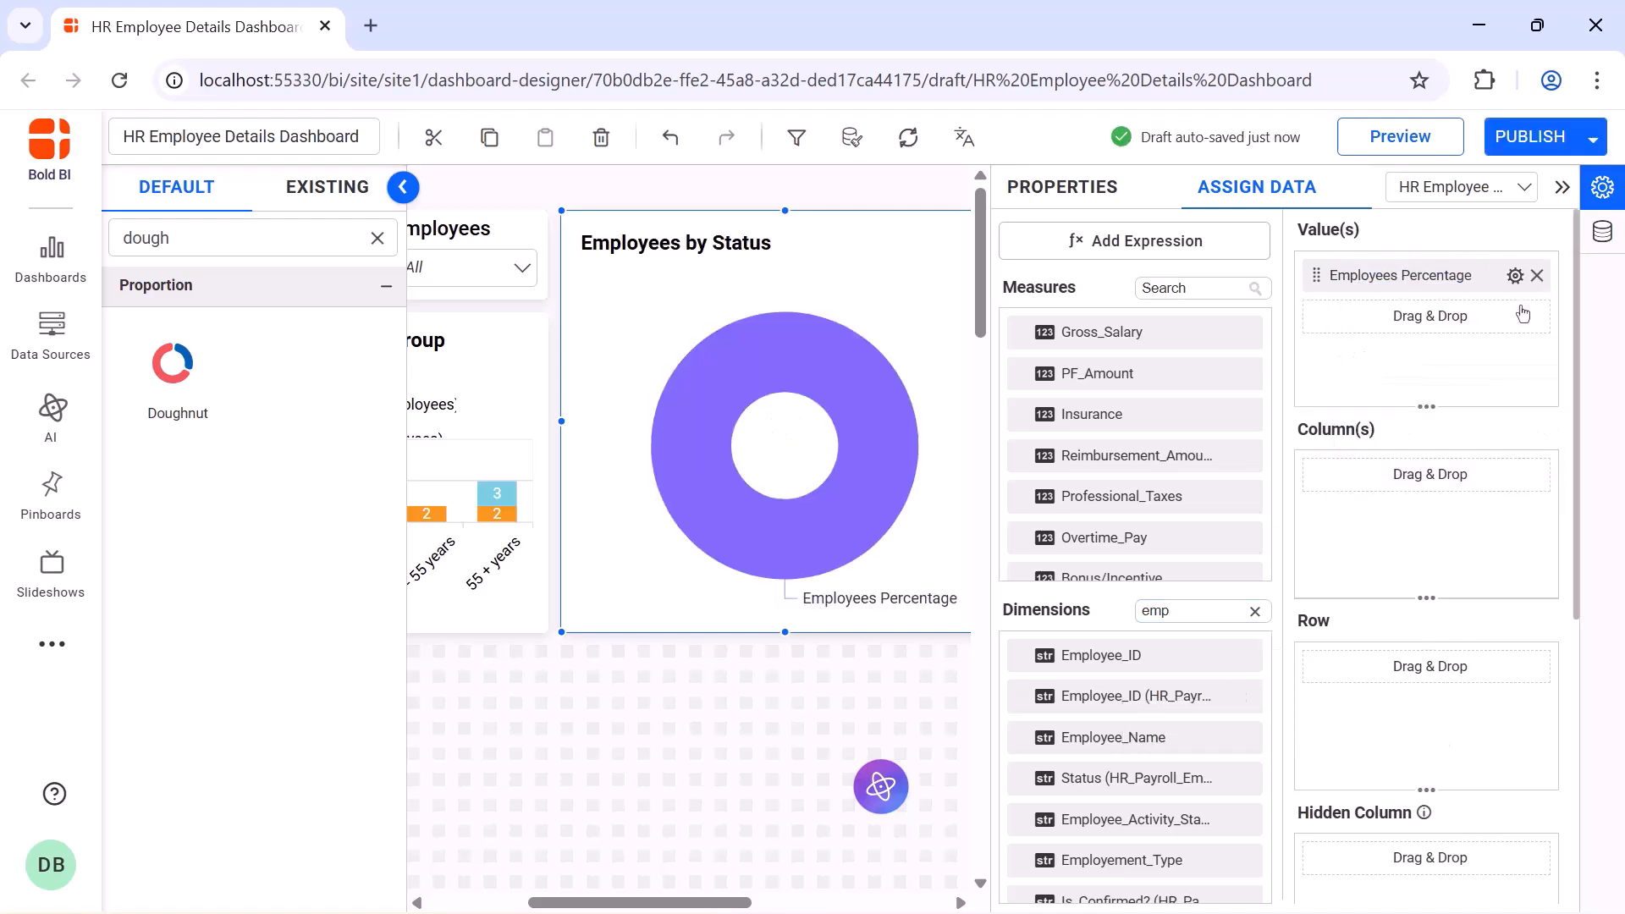
# Assign the employee activity status dimension as the doughnut chart's column field and rename it Status
pyautogui.click(1255, 611)
pyautogui.click(1232, 612)
pyautogui.write('act')
pyautogui.moveTo(1185, 655); pyautogui.dragTo(1326, 557)
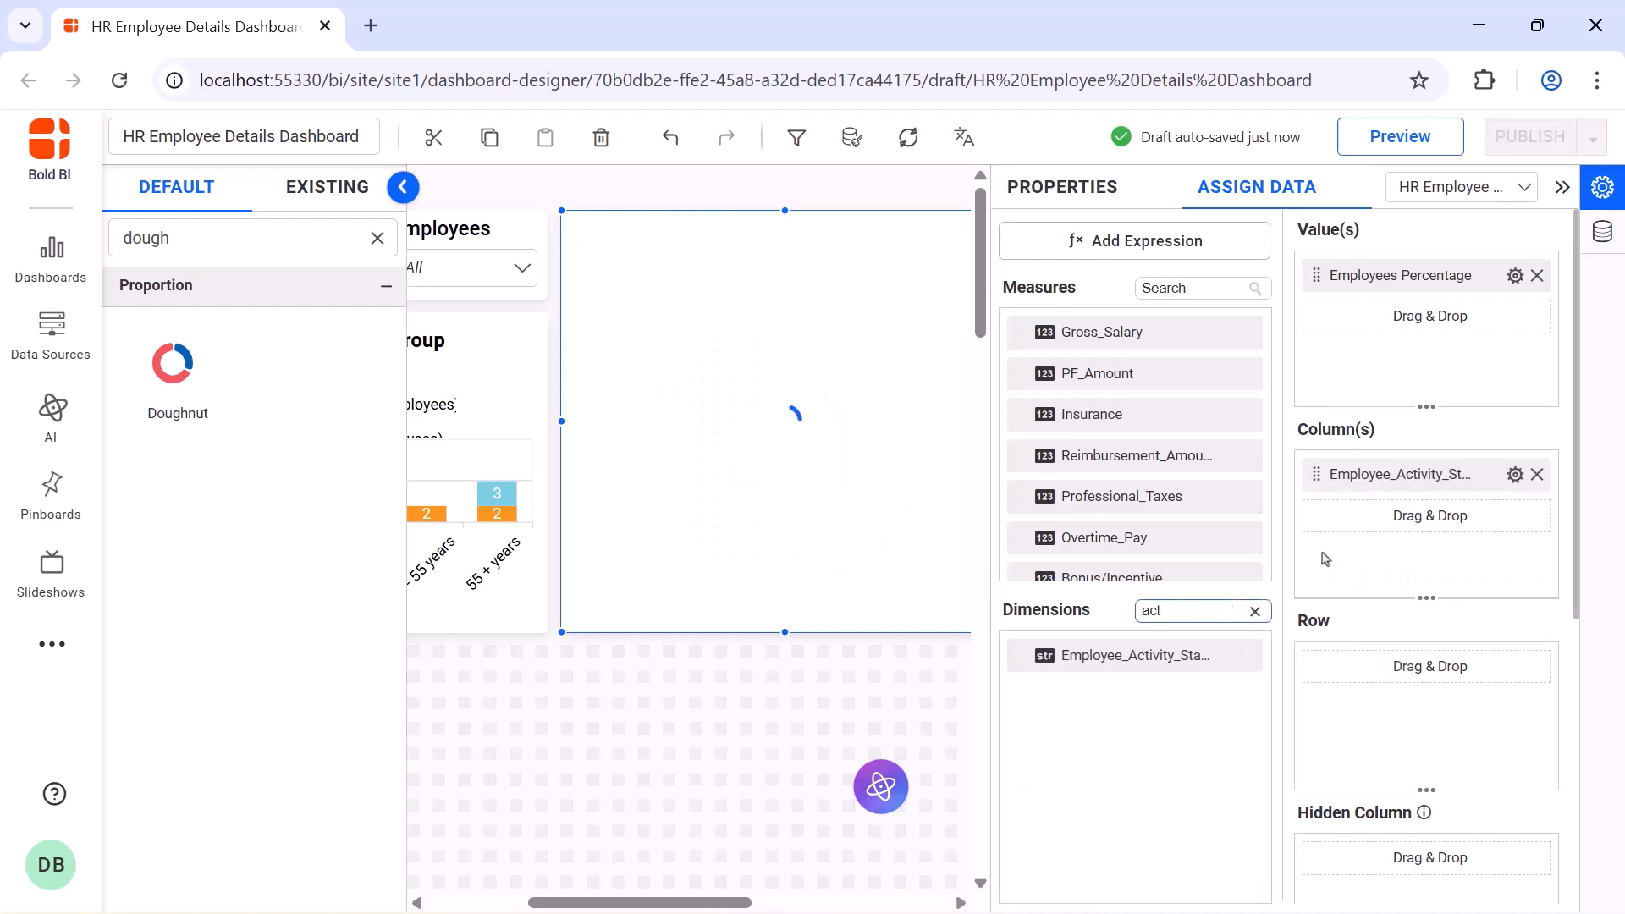
pyautogui.click(1515, 474)
pyautogui.click(1508, 513)
pyautogui.write('Status')
pyautogui.press('Return')
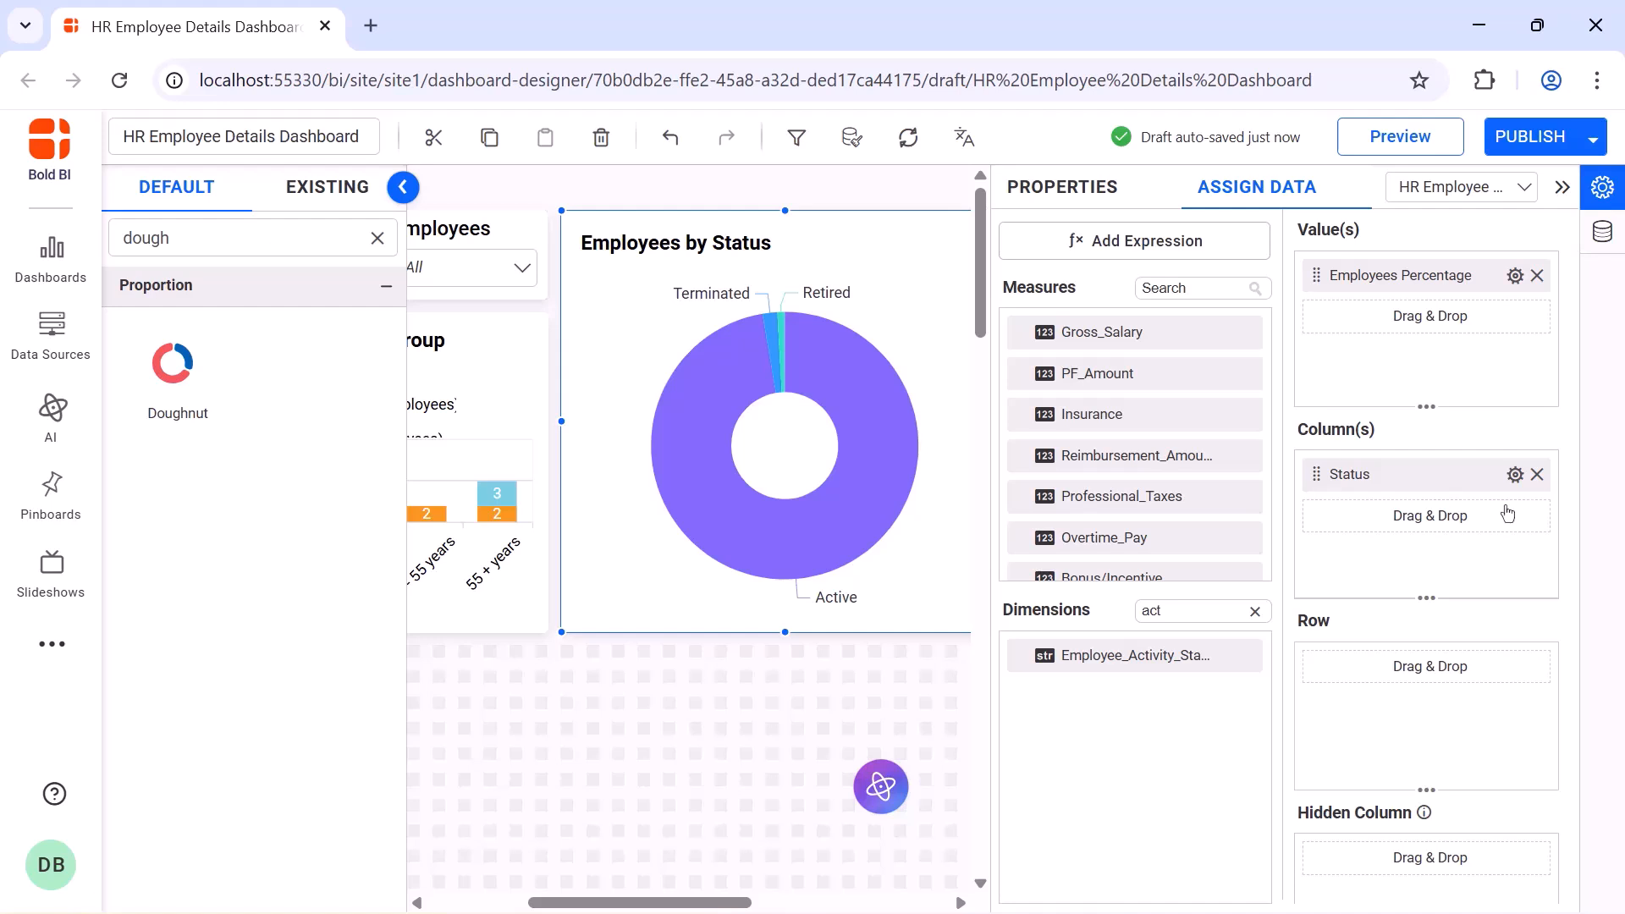
# Add the HR payroll table's Employee_ID to the doughnut chart's tooltip fields
pyautogui.scroll(-5, 1507, 512)
pyautogui.doubleClick(1222, 611)
pyautogui.write('emp')
pyautogui.moveTo(1244, 694); pyautogui.dragTo(1311, 802)
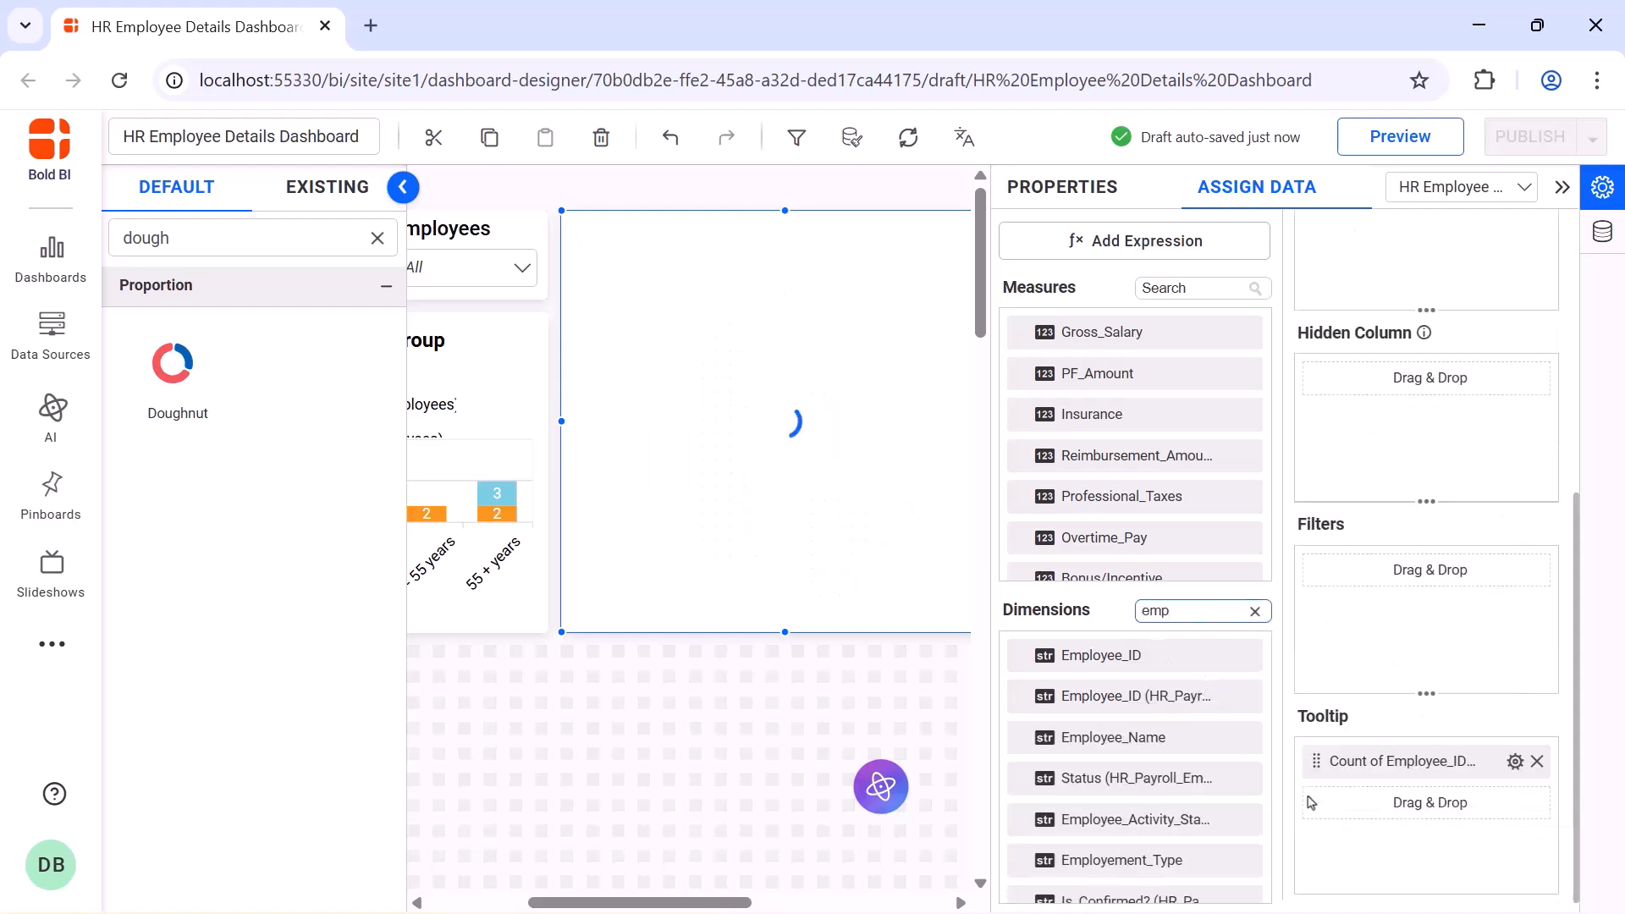
# Set the aggregation of the doughnut chart's Employee_ID tooltip field to distinct count
pyautogui.click(1516, 761)
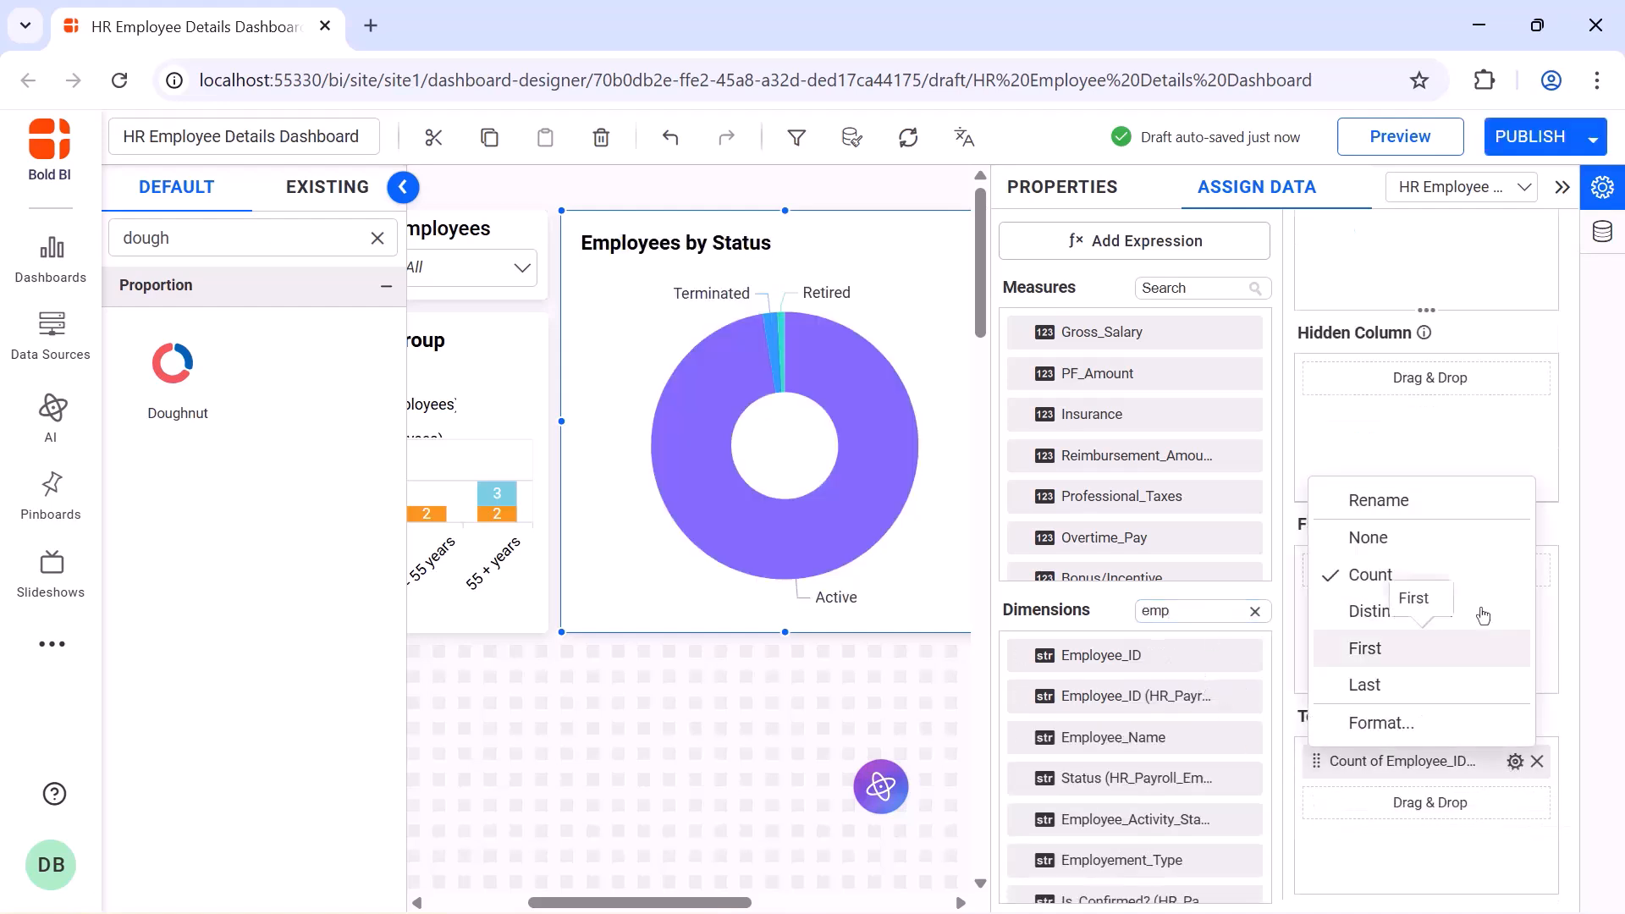
pyautogui.click(1480, 617)
# Enable animation for the doughnut chart and set its data labels to Percentage
pyautogui.click(1063, 186)
pyautogui.scroll(-5, 1262, 376)
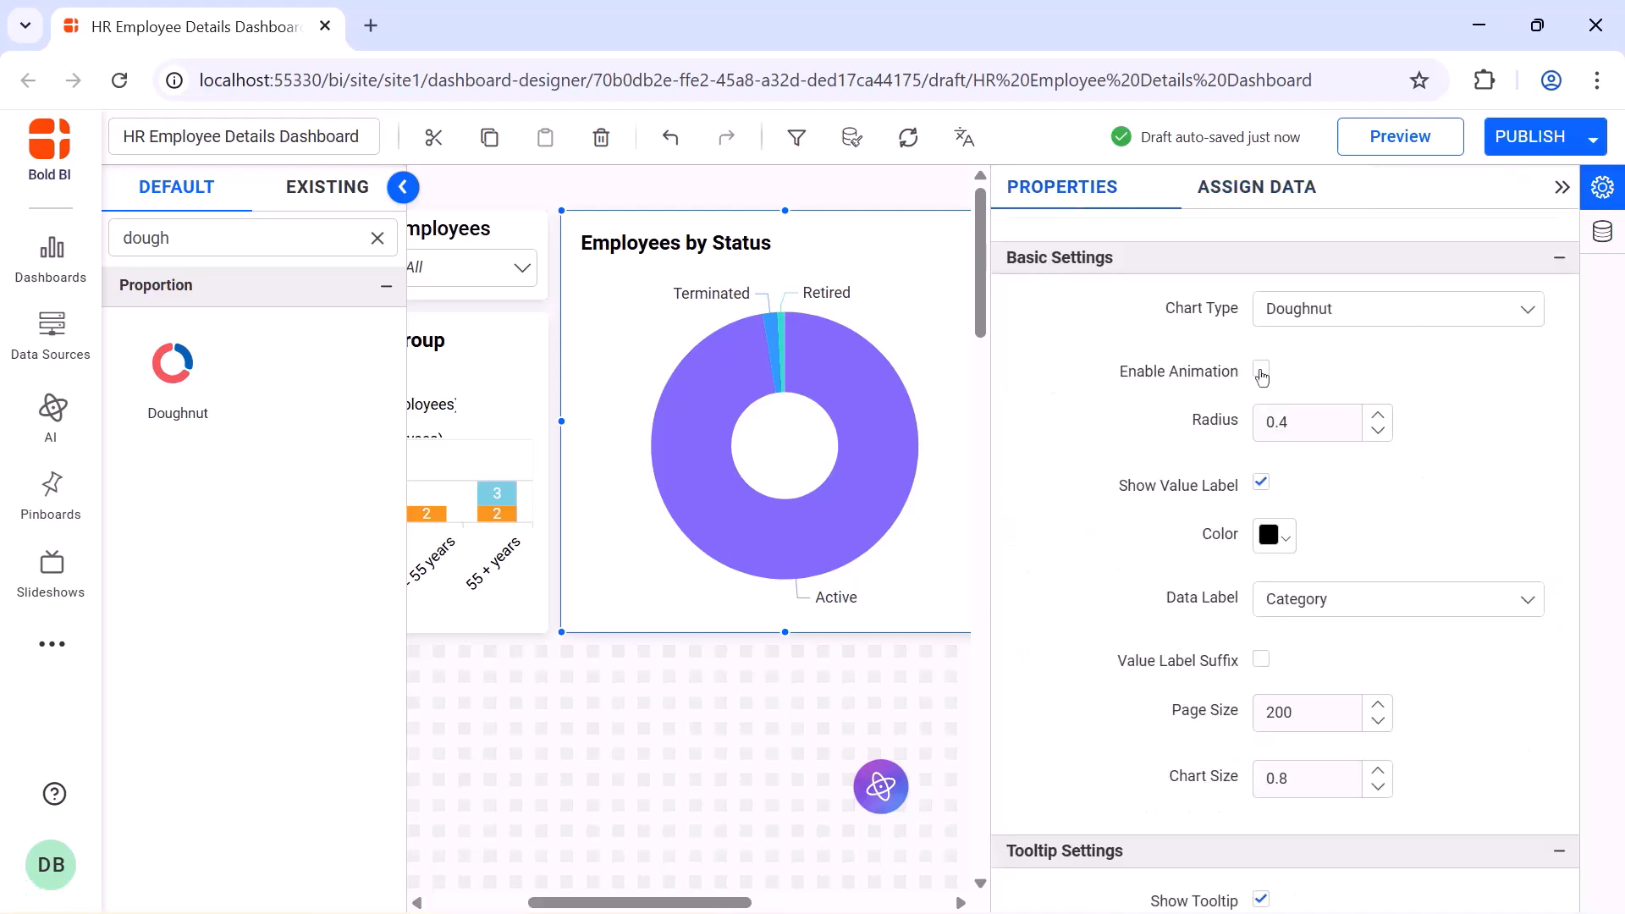
pyautogui.click(1262, 372)
pyautogui.click(1323, 599)
pyautogui.click(1332, 719)
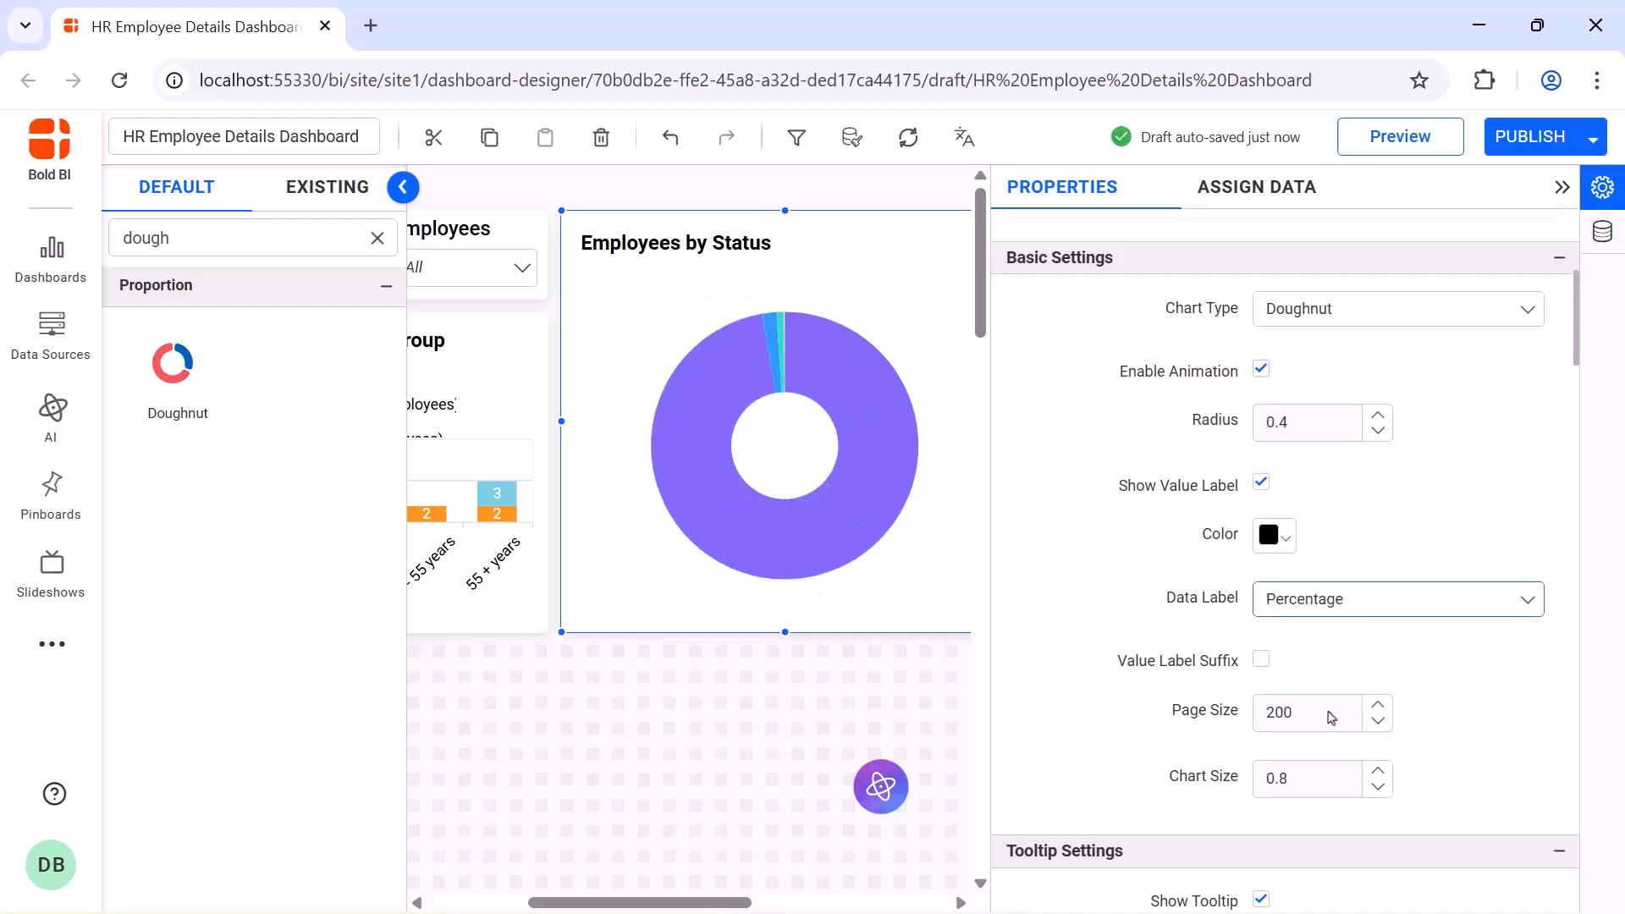
# Show the doughnut chart's legend, positioned at Top with the Series Type shape
pyautogui.scroll(-10, 1264, 315)
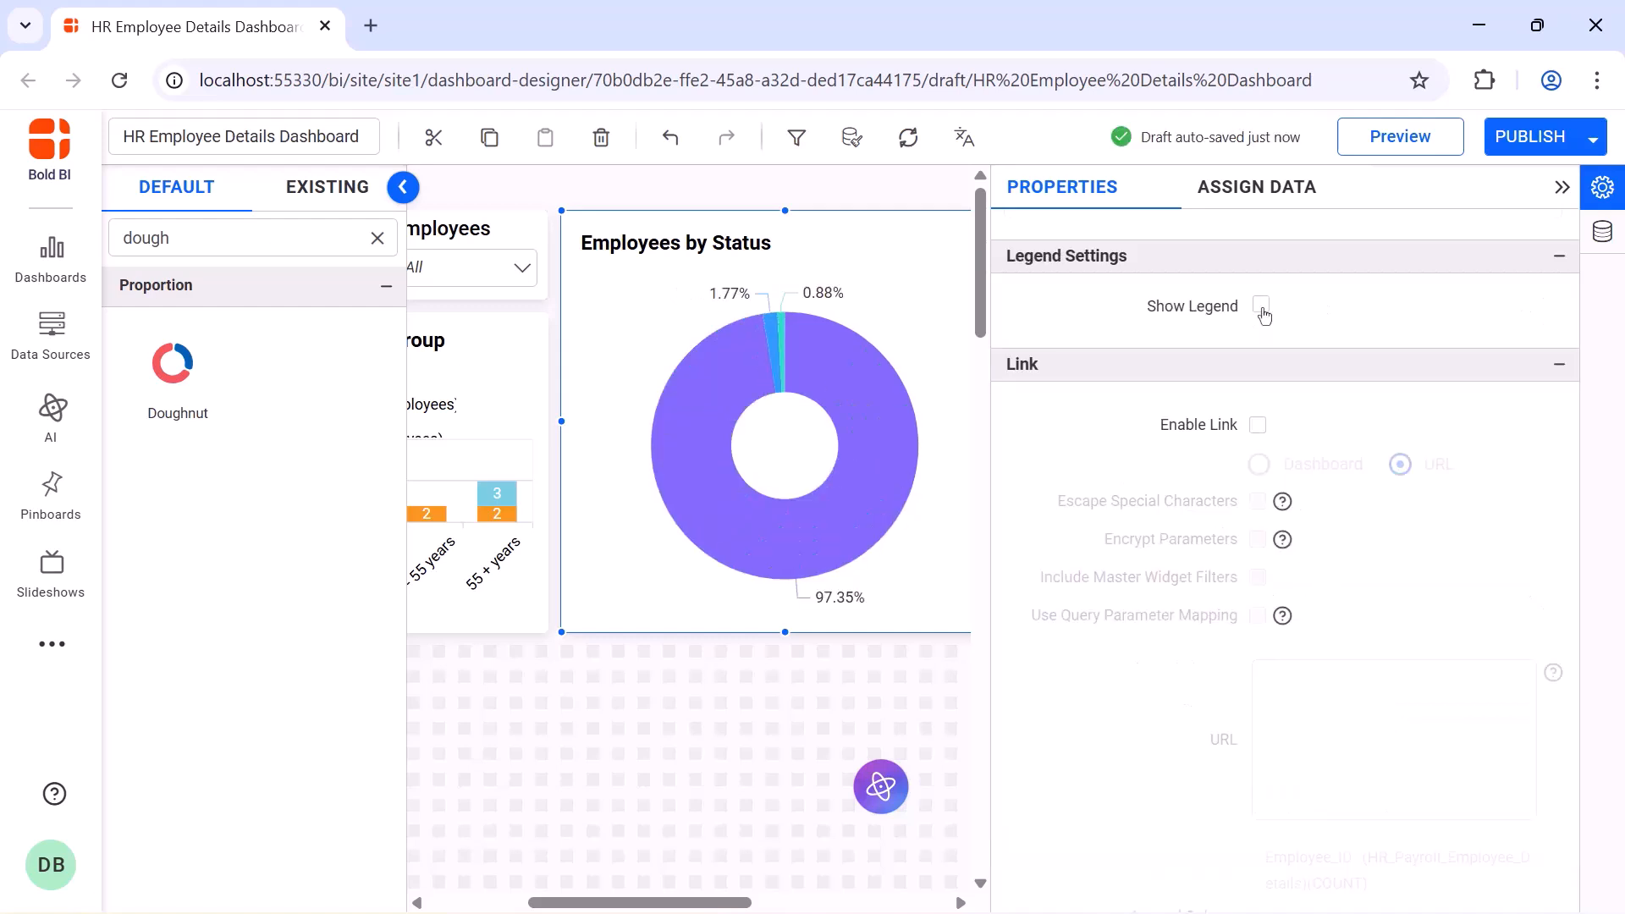
pyautogui.click(1262, 307)
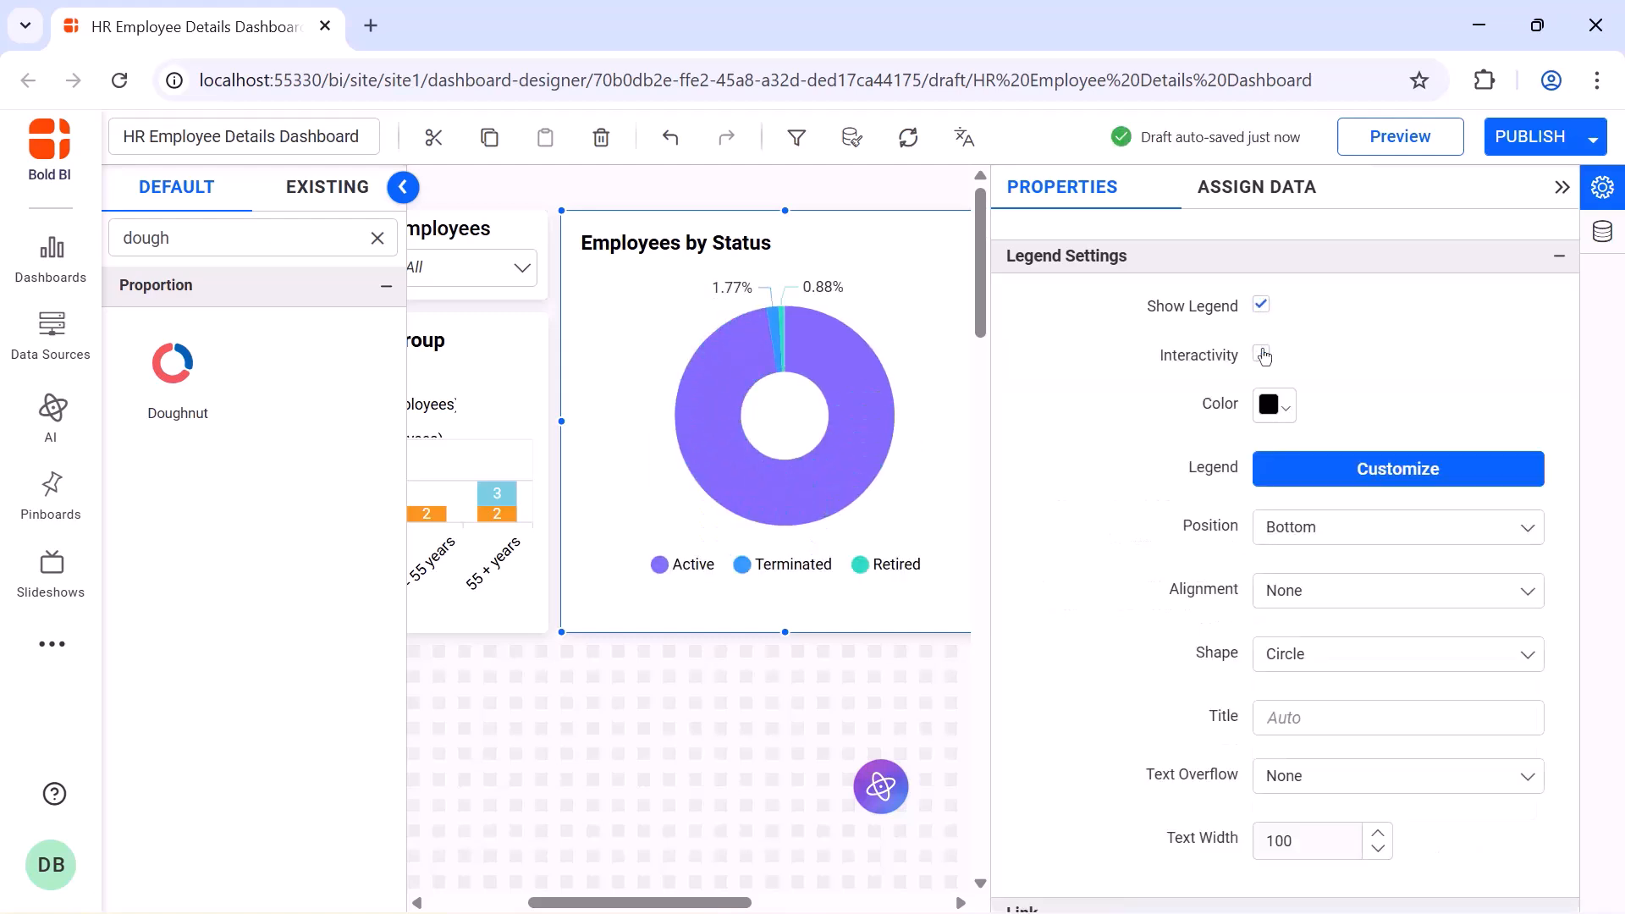
pyautogui.click(1309, 520)
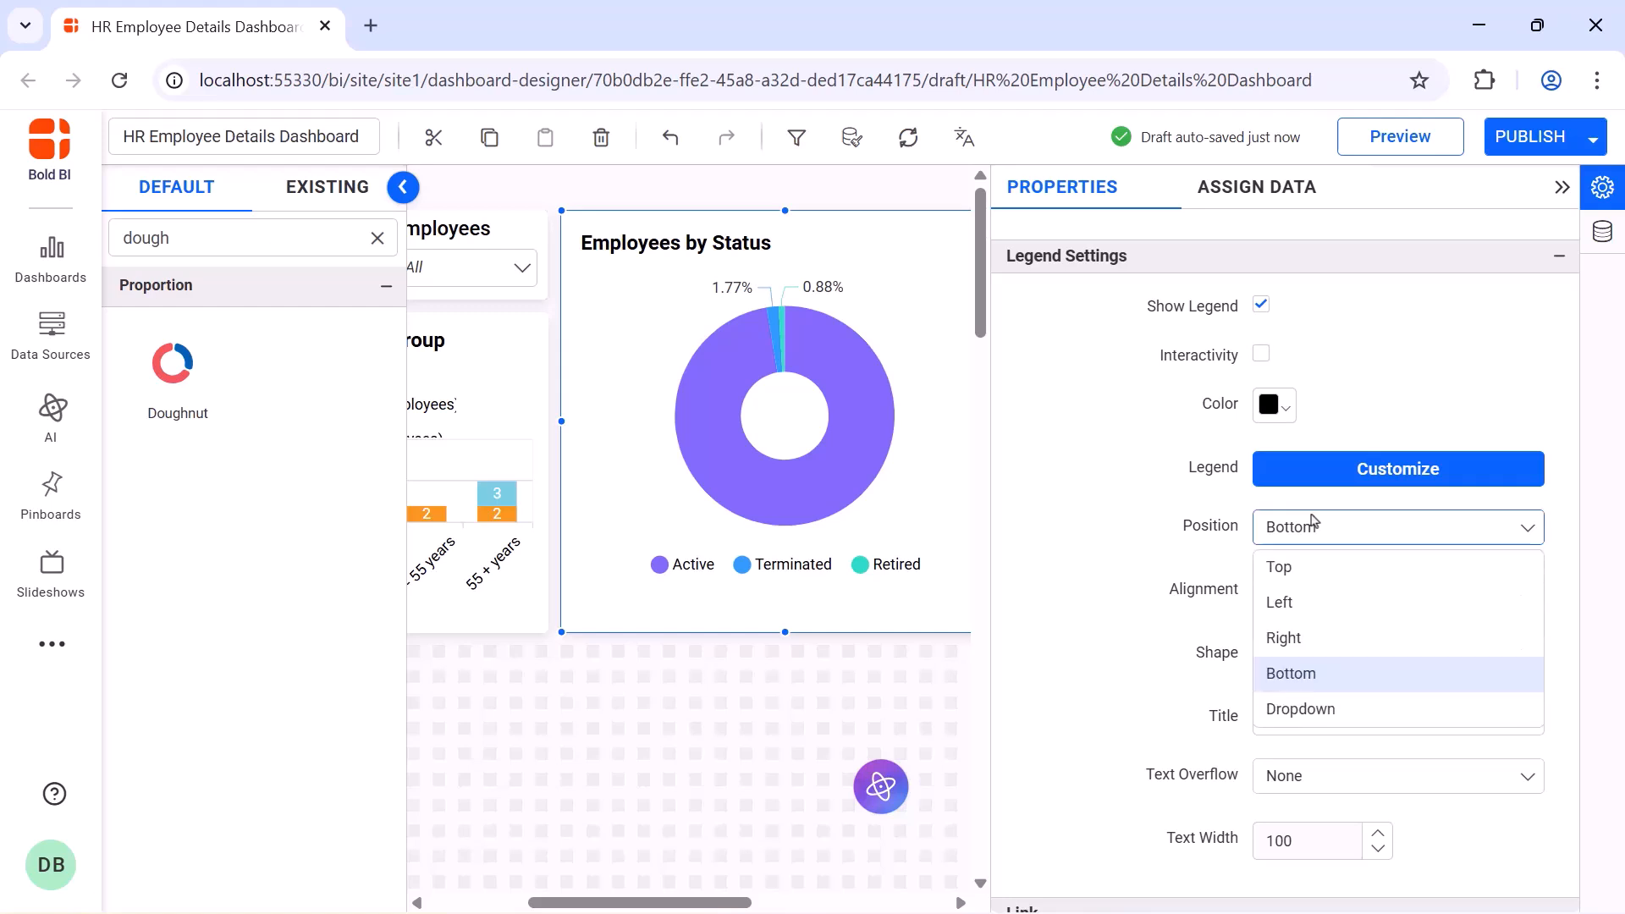
pyautogui.click(1308, 568)
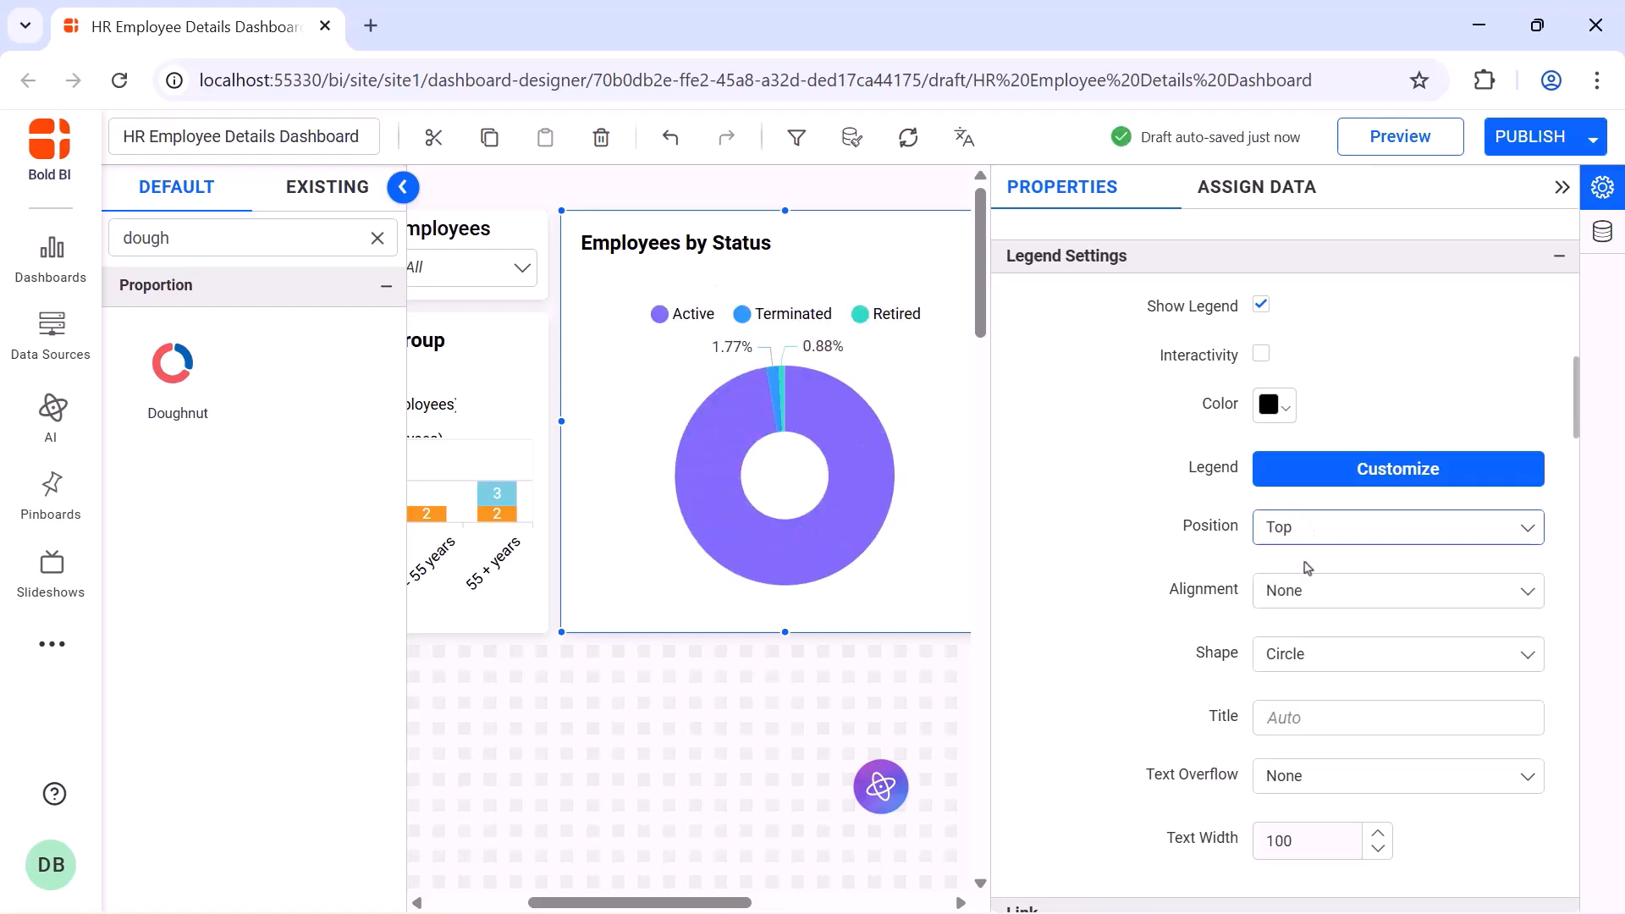
pyautogui.click(1328, 650)
pyautogui.click(1328, 728)
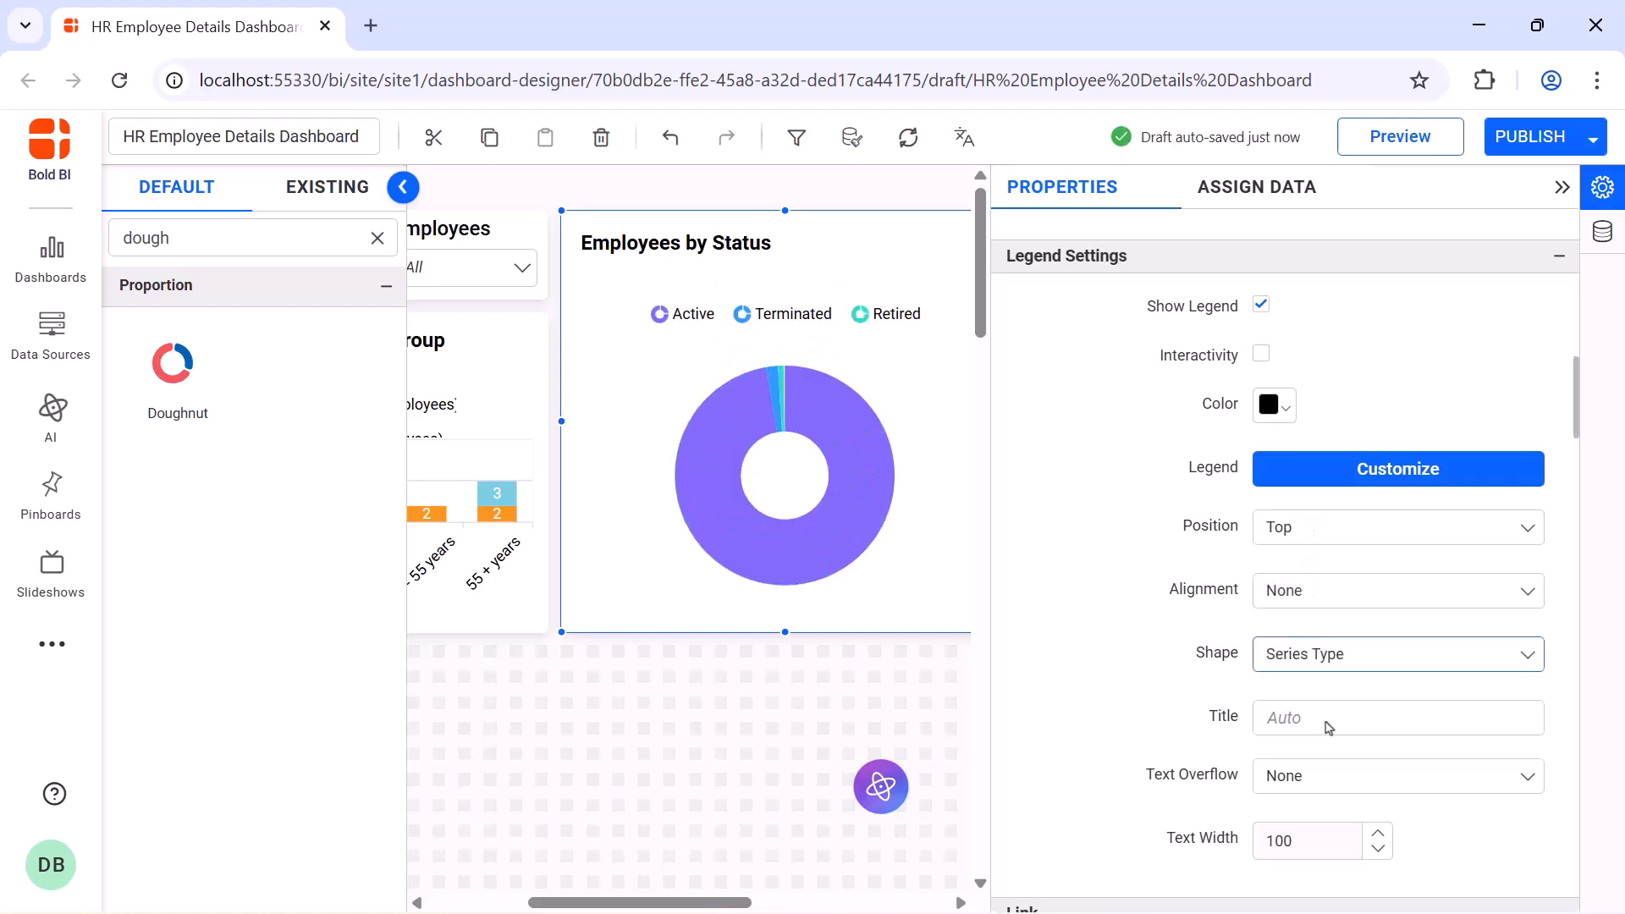
# Enable the advanced series palette, set Active to #54BBC9FF and Terminated to rgba(194,177,84,1), and save the colors
pyautogui.scroll(-5, 1261, 290)
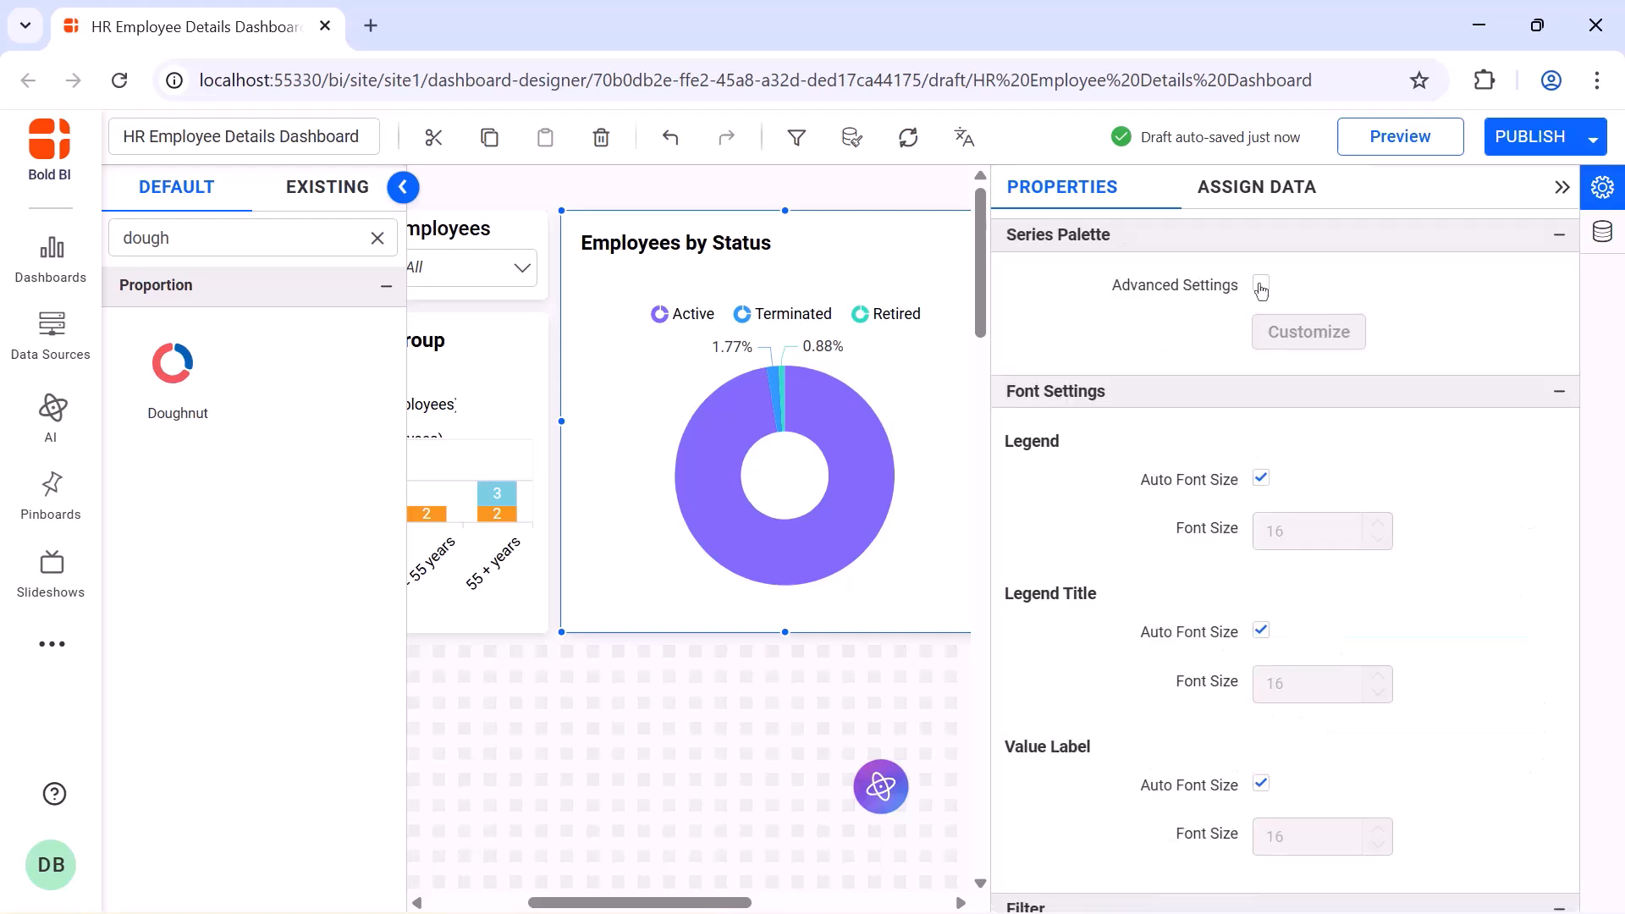
pyautogui.click(1261, 288)
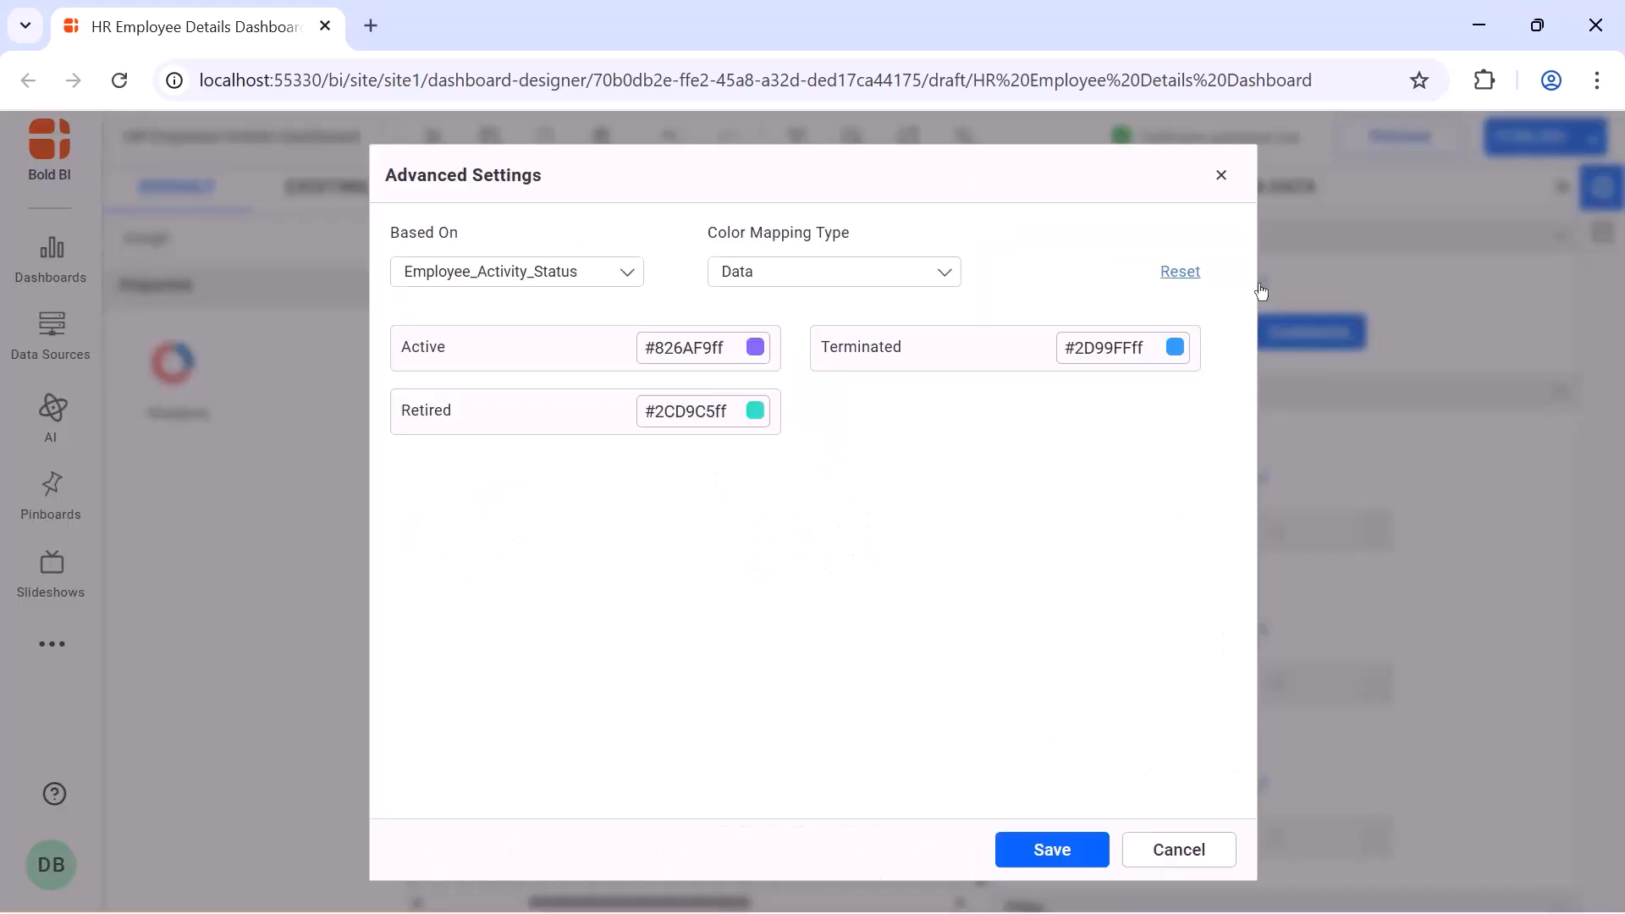
pyautogui.click(755, 347)
pyautogui.click(664, 424)
pyautogui.click(1174, 347)
pyautogui.click(1183, 548)
pyautogui.click(1082, 430)
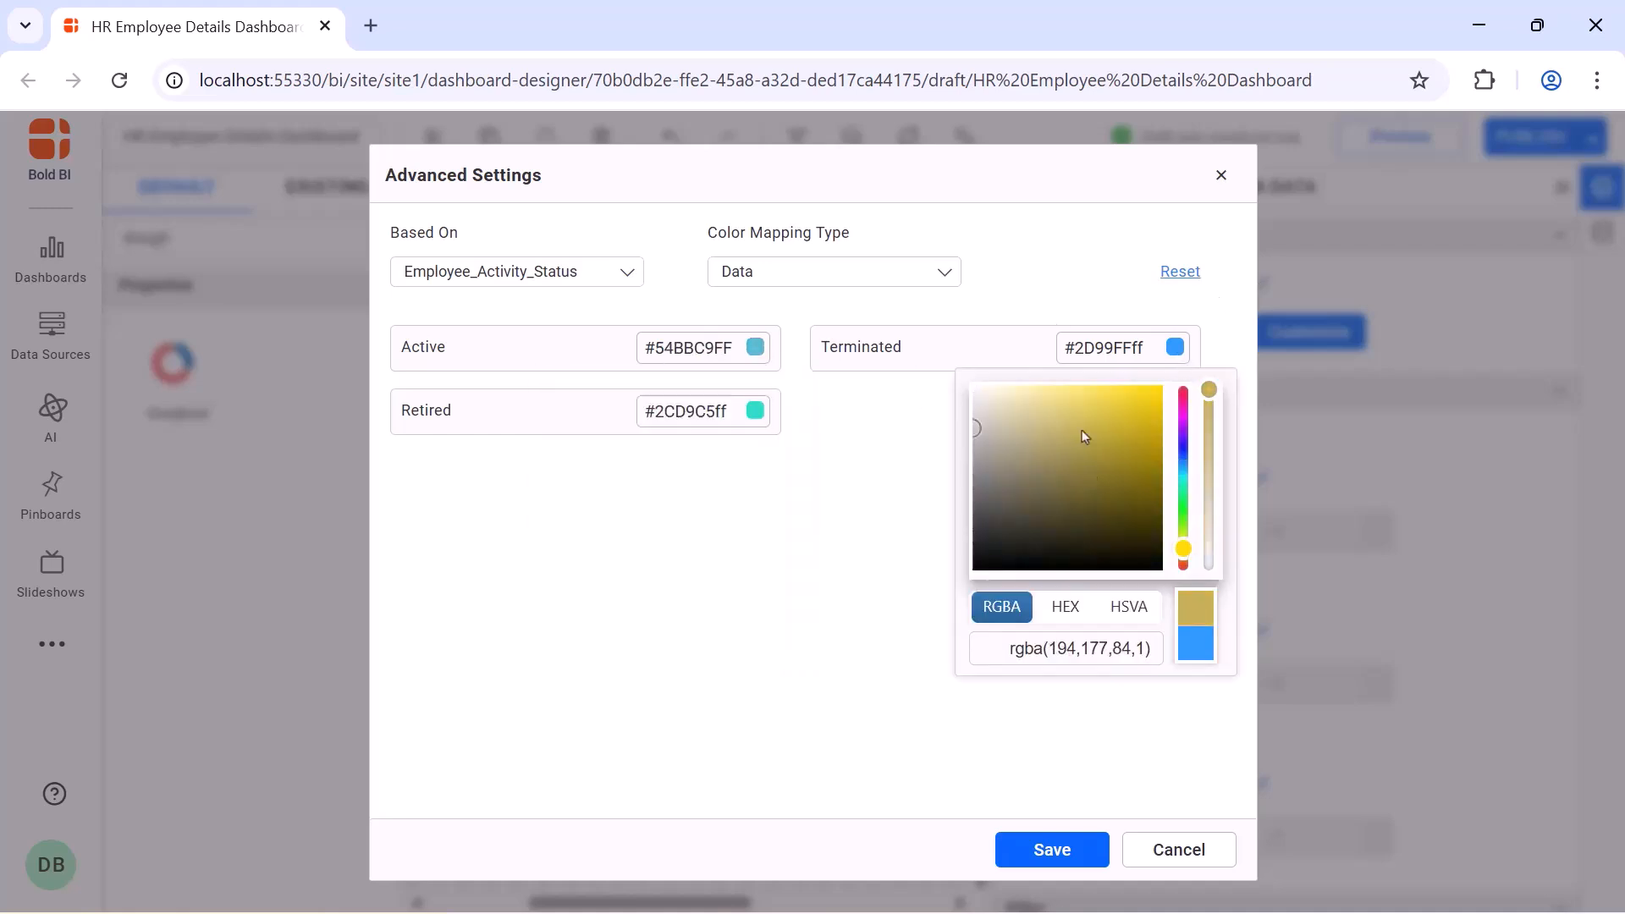
pyautogui.click(1054, 846)
# Turn off automatic font sizing for the doughnut chart's legend, legend title and value label, and set each to size 14
pyautogui.scroll(-1, 1262, 377)
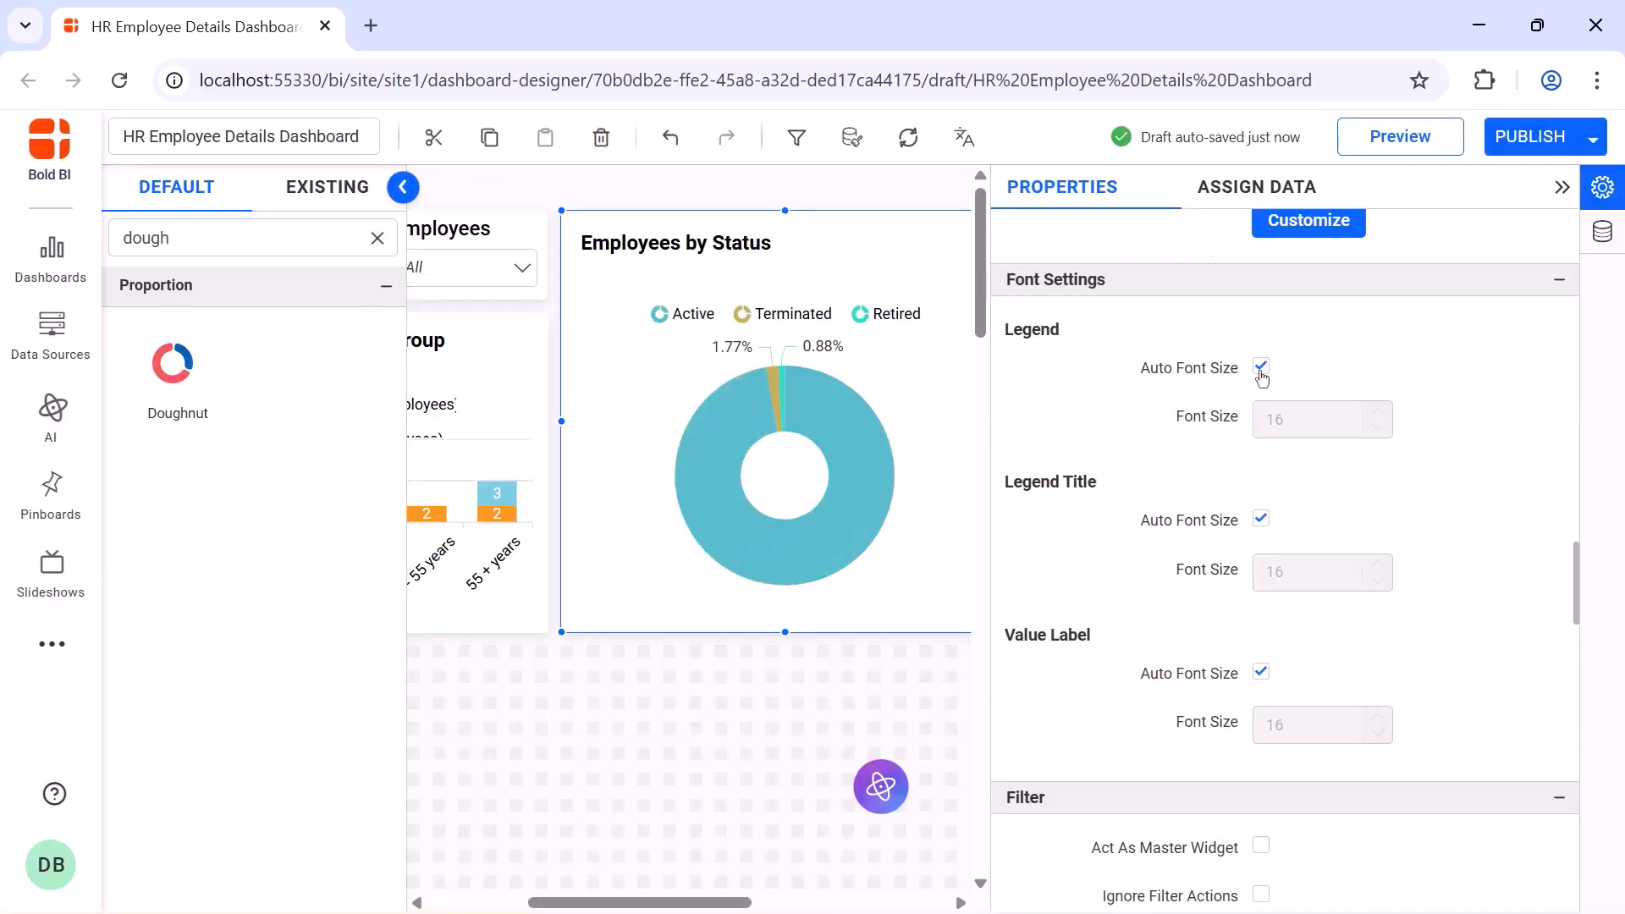
pyautogui.click(1262, 372)
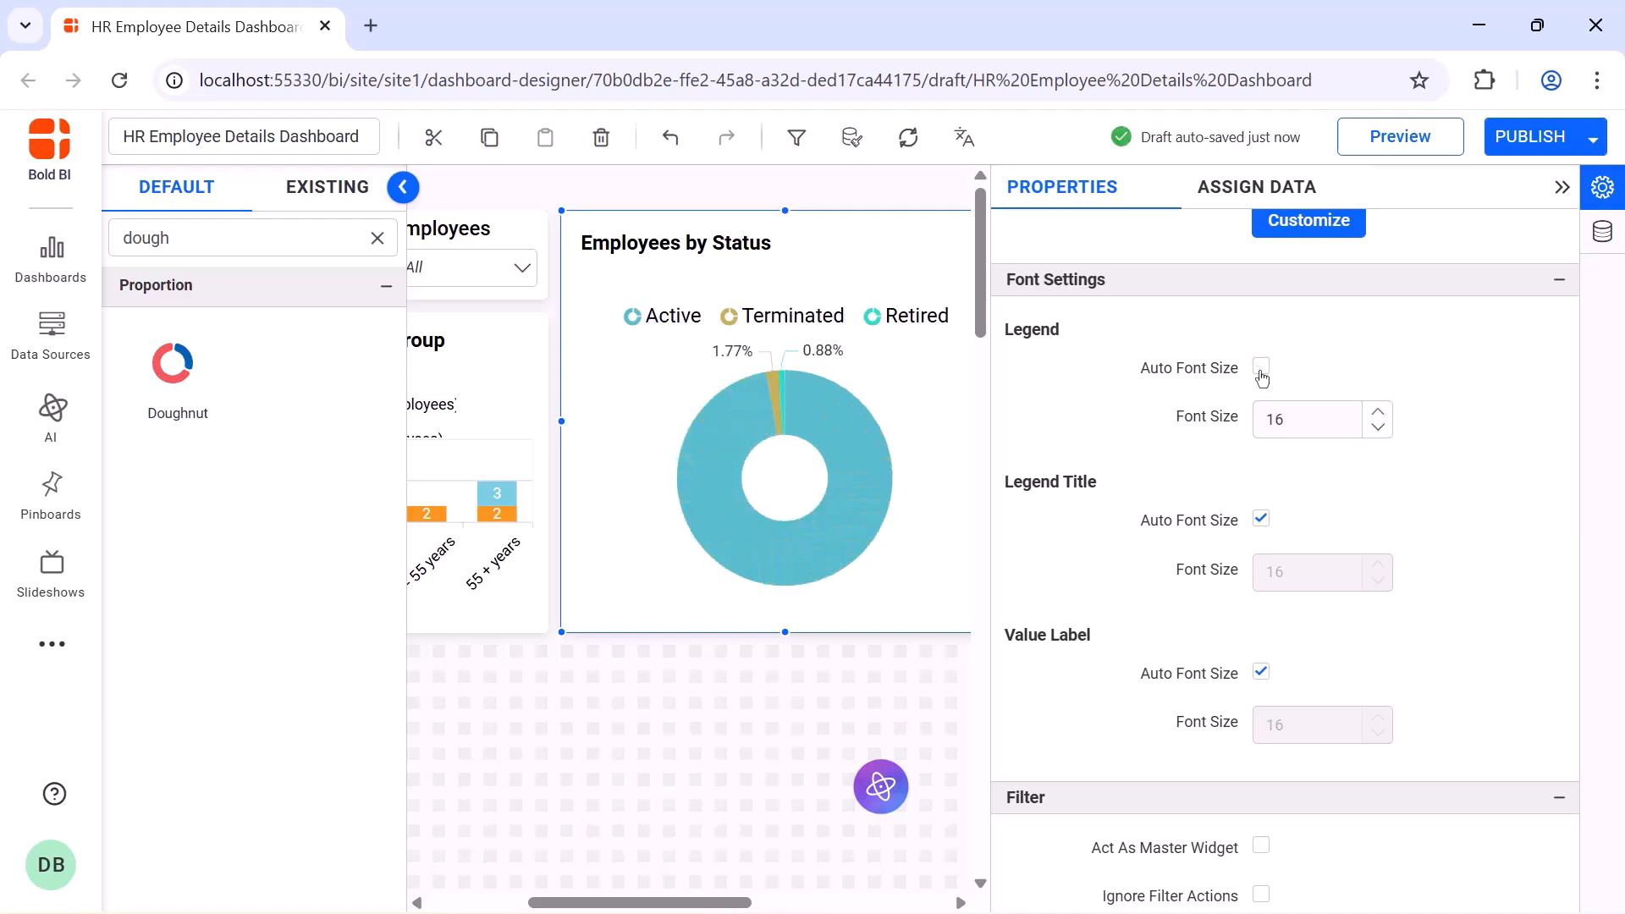
pyautogui.click(1295, 425)
pyautogui.press('BackSpace')
pyautogui.write('4')
pyautogui.click(1261, 519)
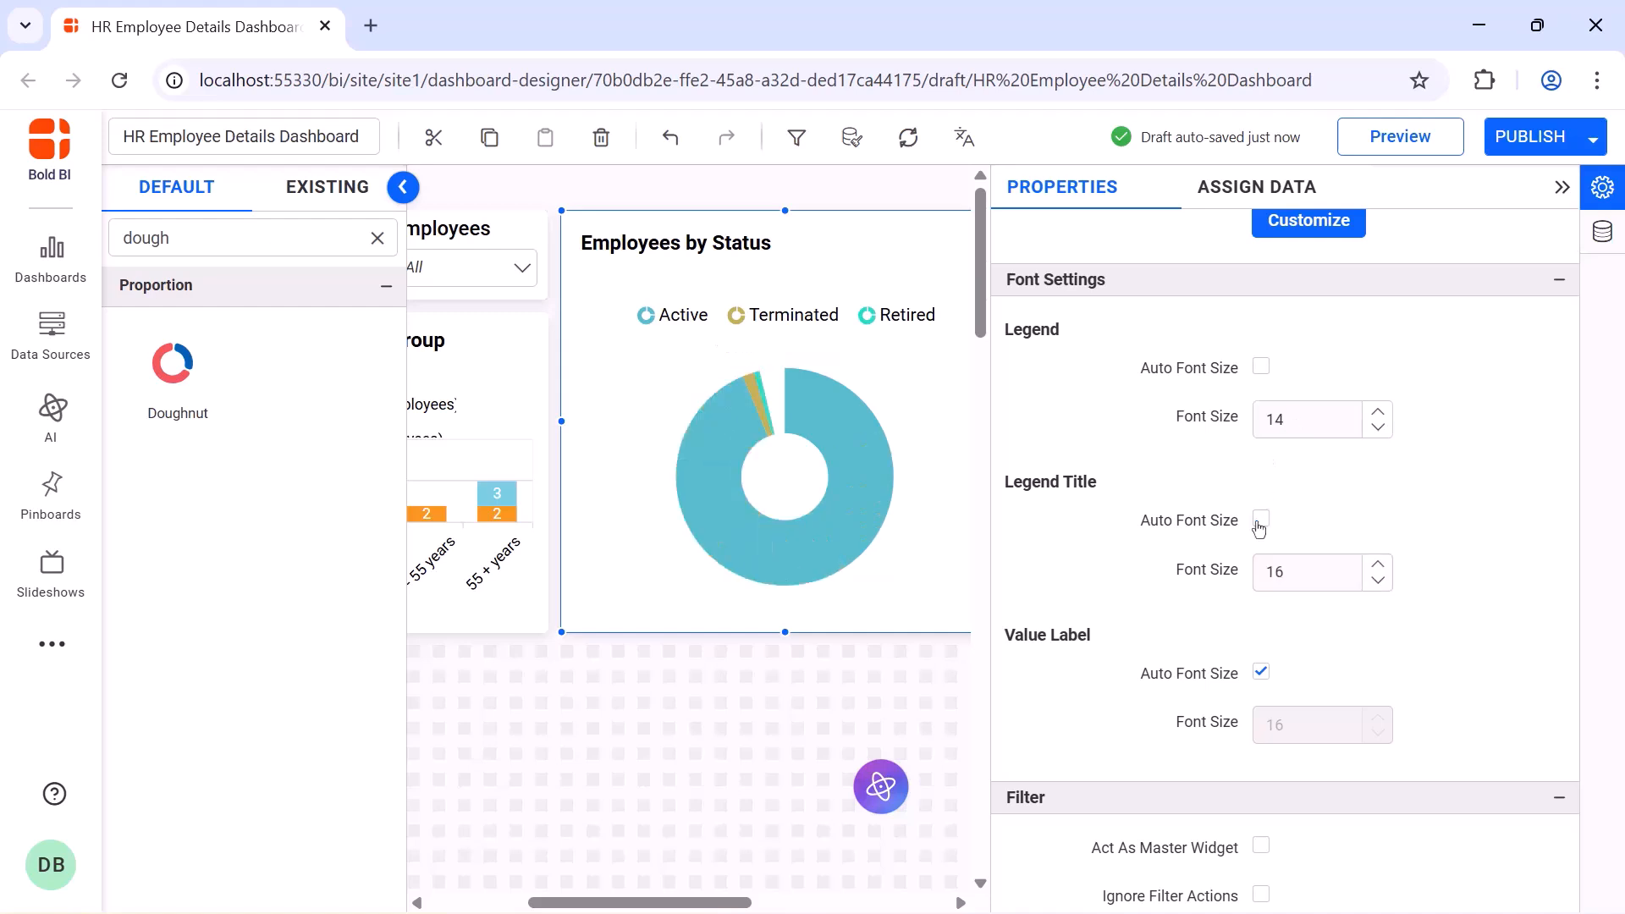
pyautogui.click(1286, 565)
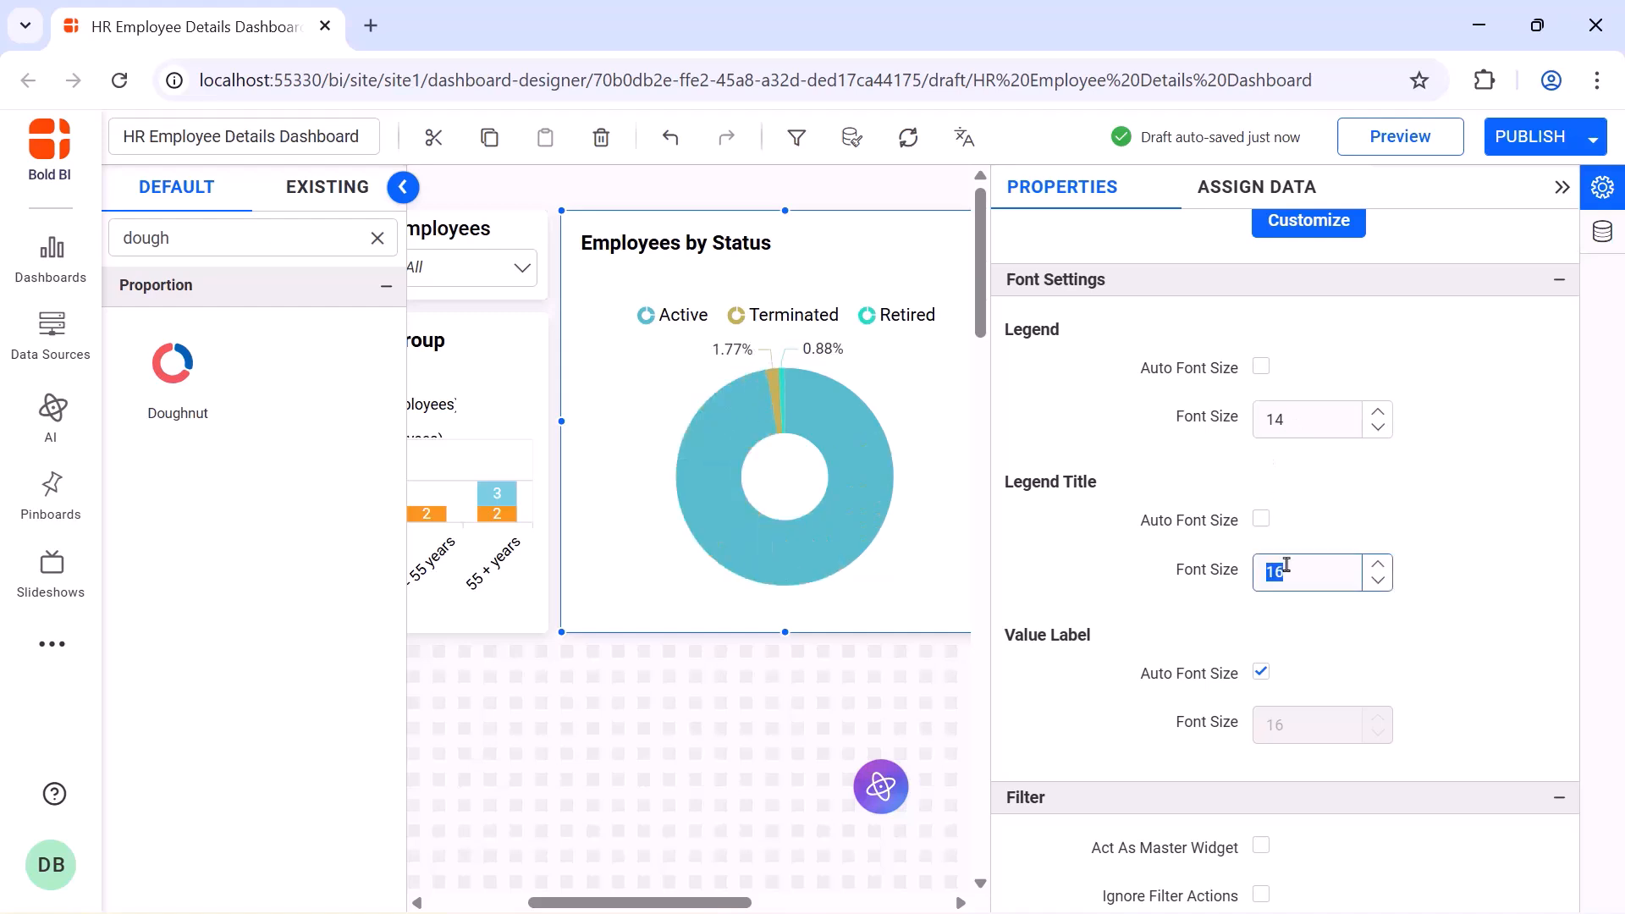
pyautogui.click(1261, 669)
pyautogui.click(1292, 725)
pyautogui.write('14')
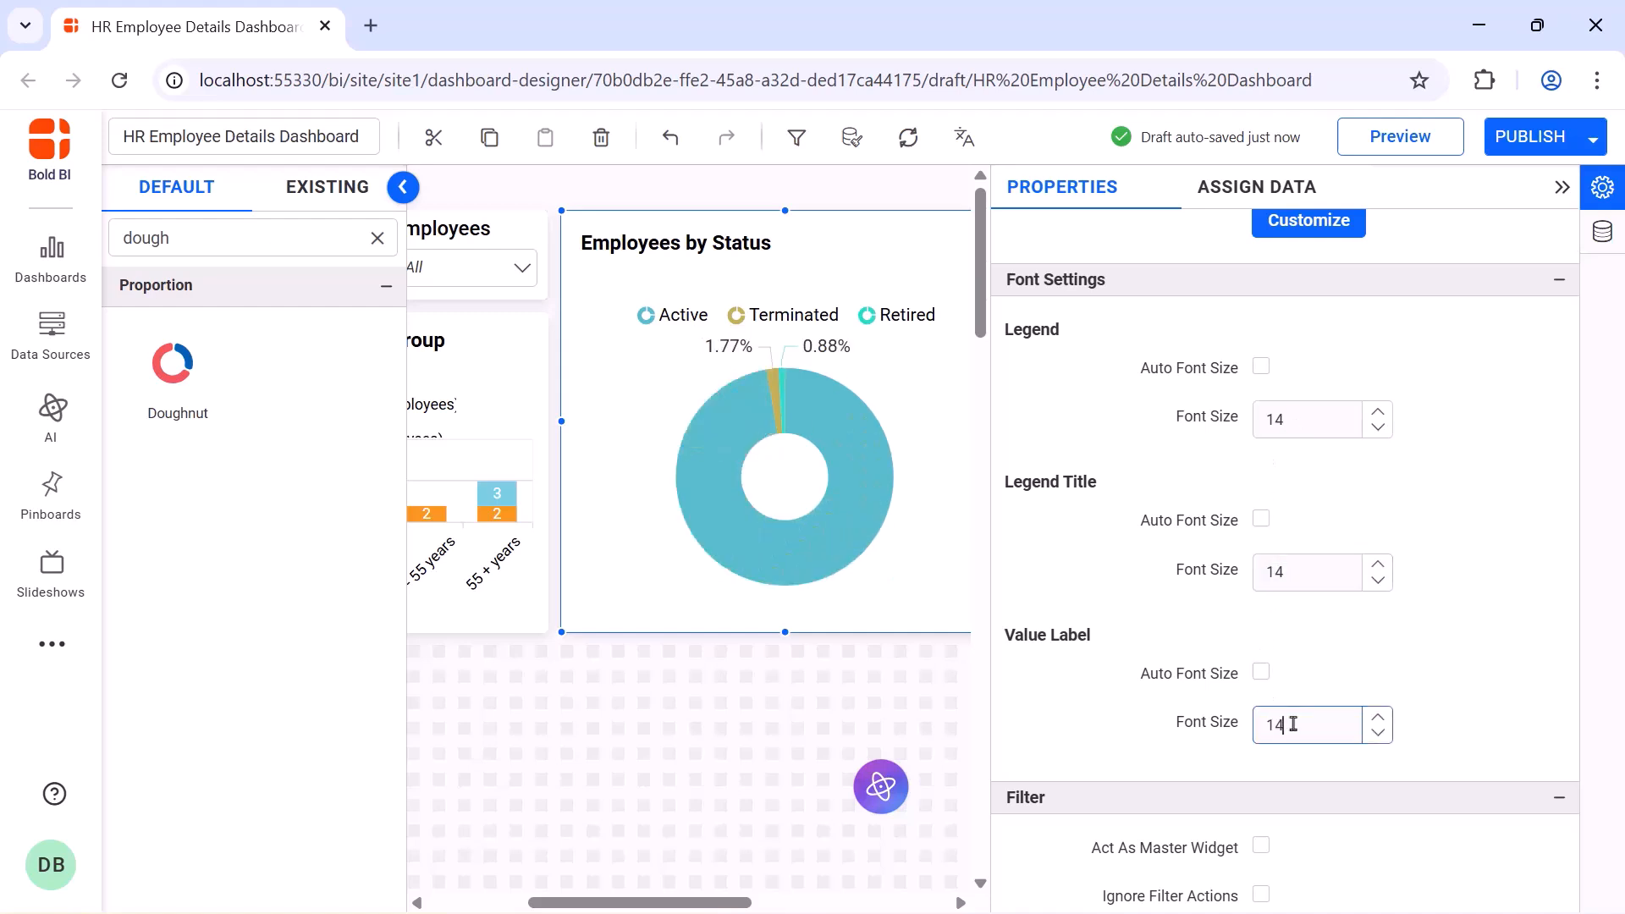
# Turn off the doughnut chart's automatic title font size, set the size to 16, and close its settings
pyautogui.scroll(-10, 1267, 449)
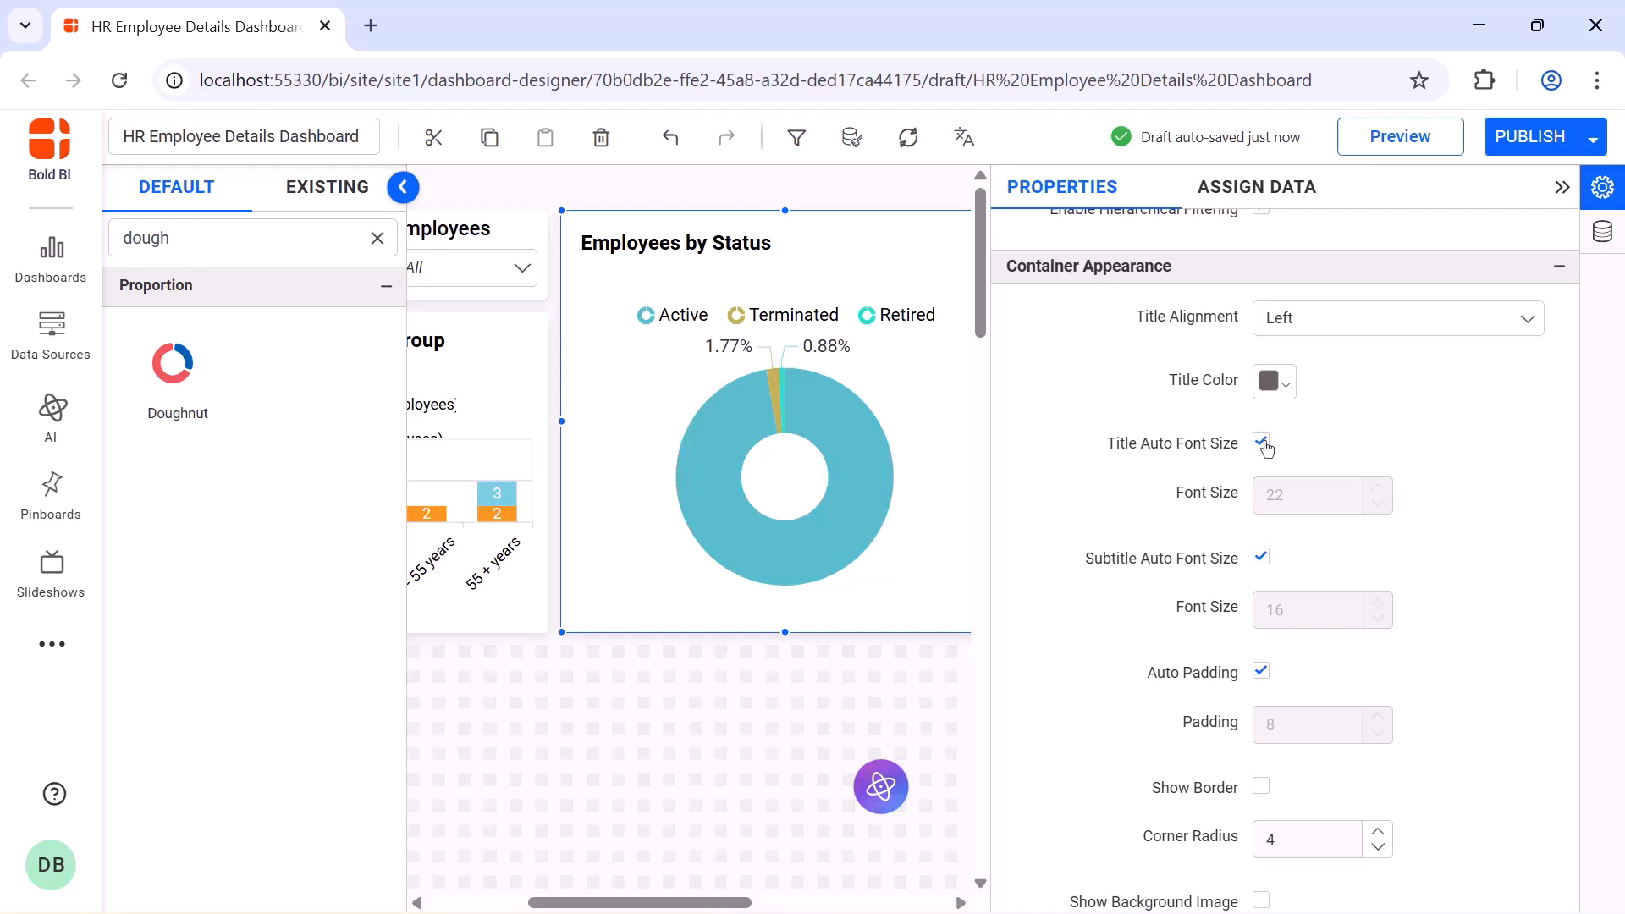
pyautogui.click(1263, 443)
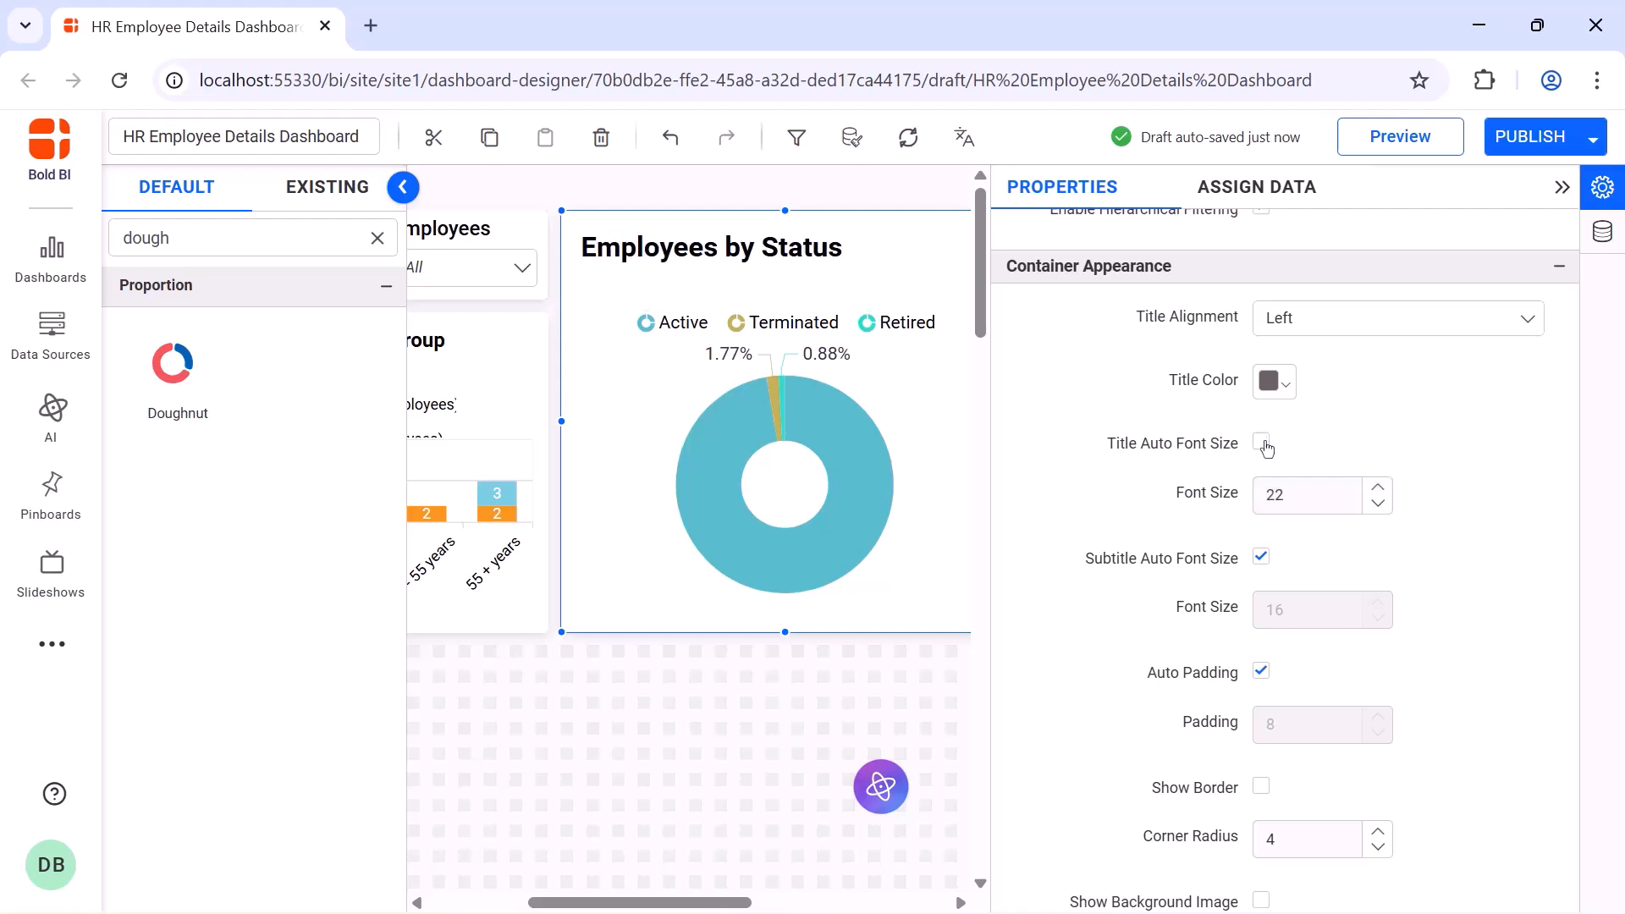
pyautogui.click(1299, 485)
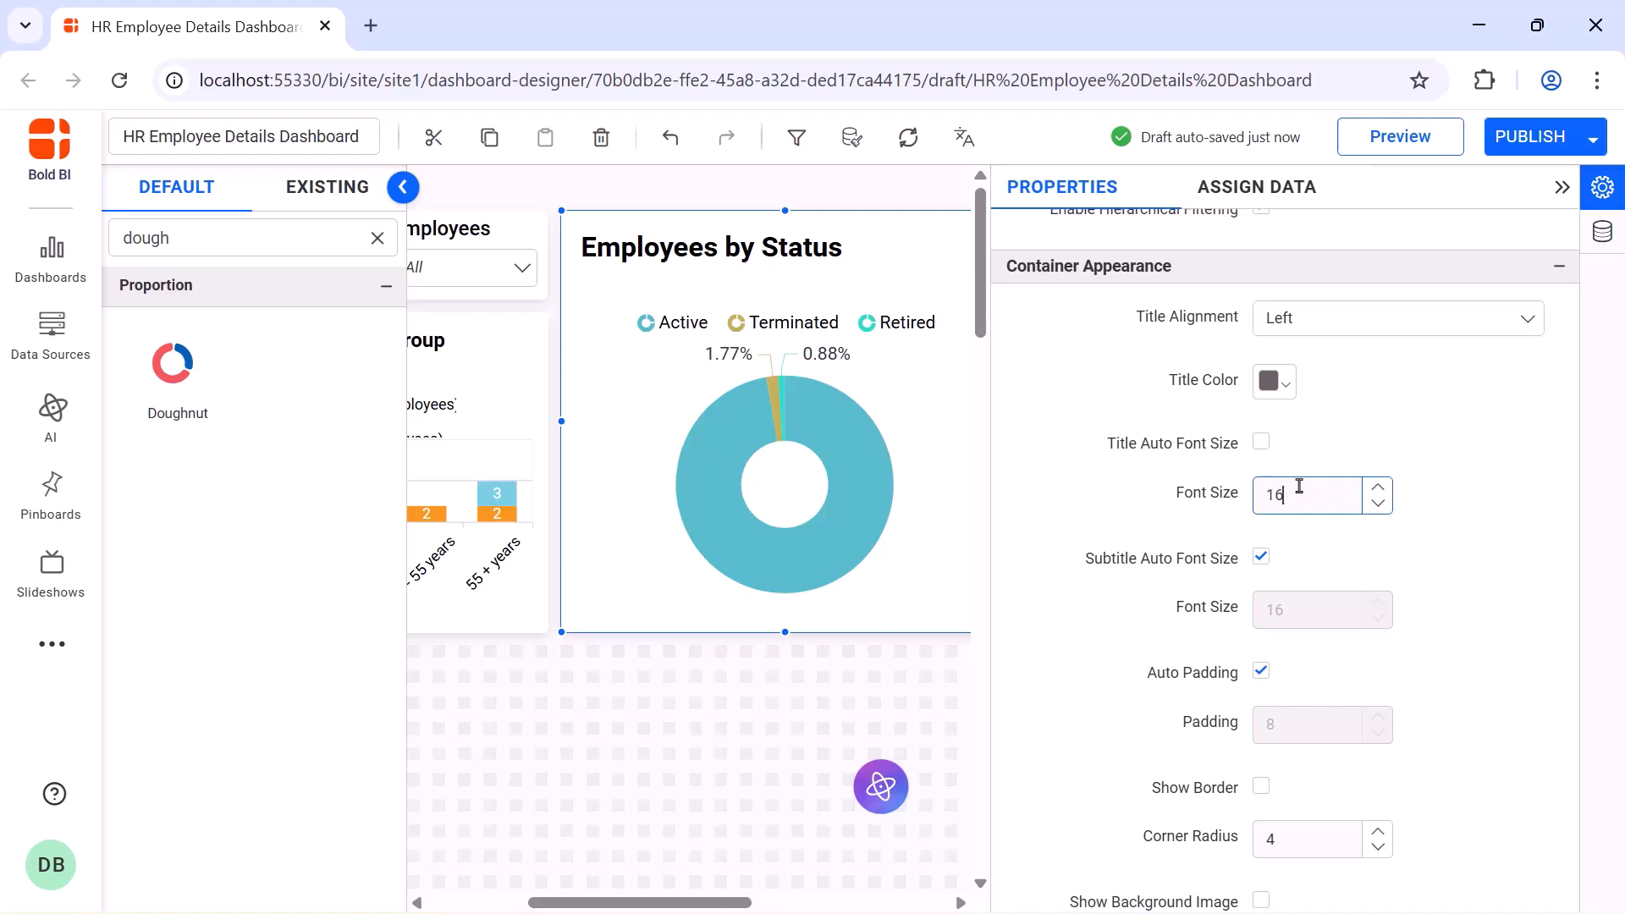
pyautogui.click(1562, 188)
# Add a Stacked Column chart beside the Employees by Status chart and enlarge it to match that chart's height
pyautogui.click(378, 240)
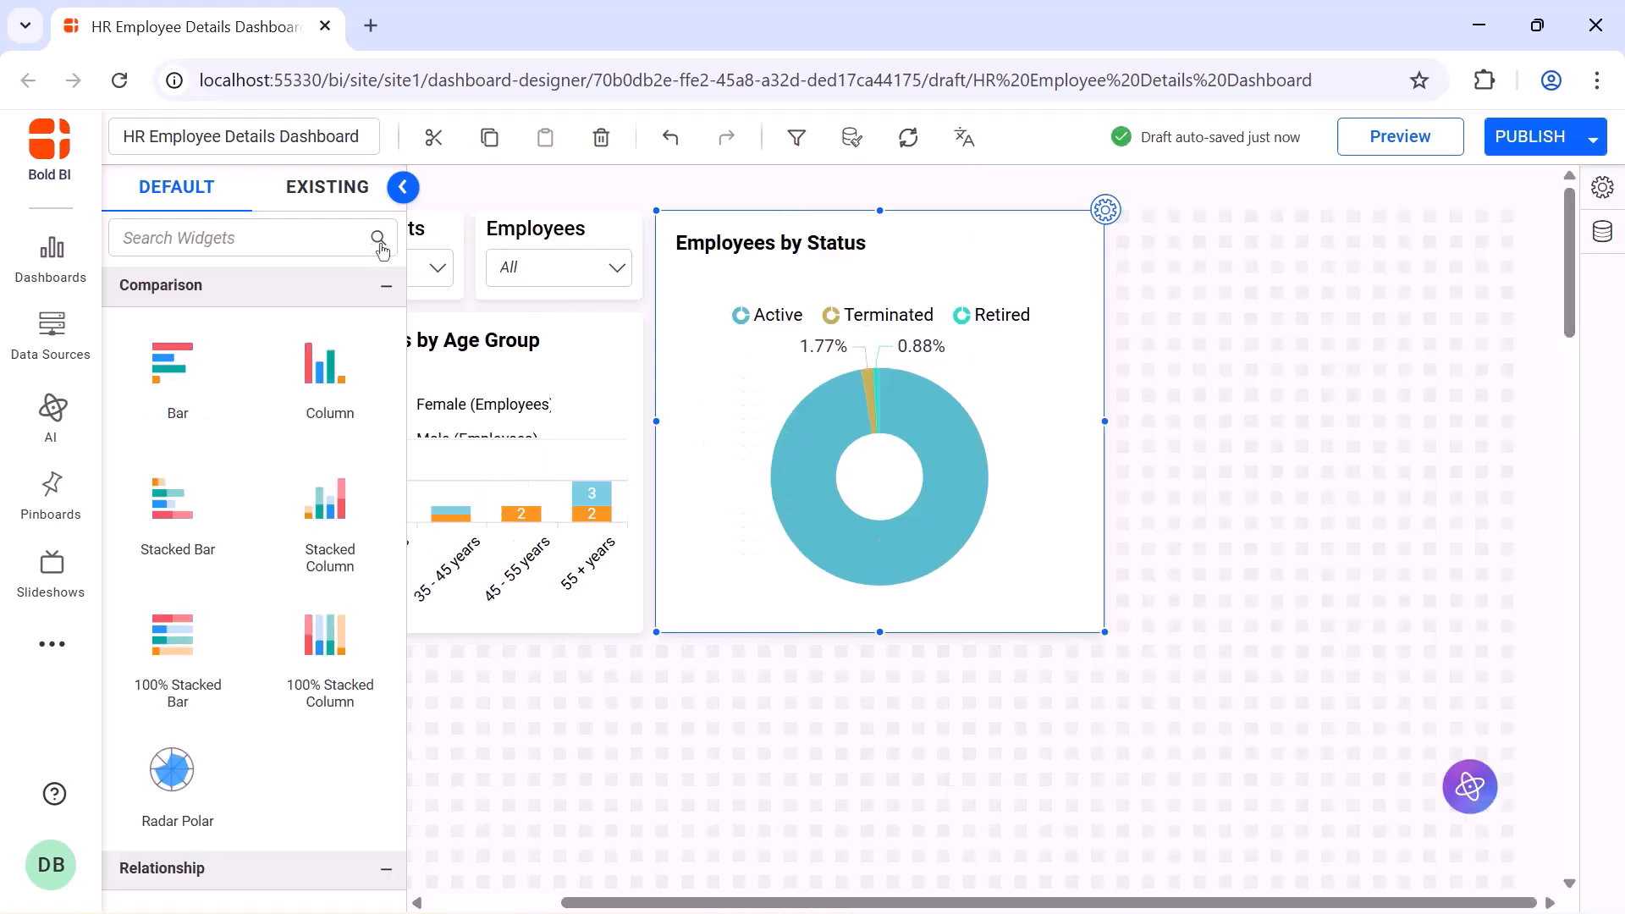
pyautogui.moveTo(355, 495); pyautogui.dragTo(1126, 222)
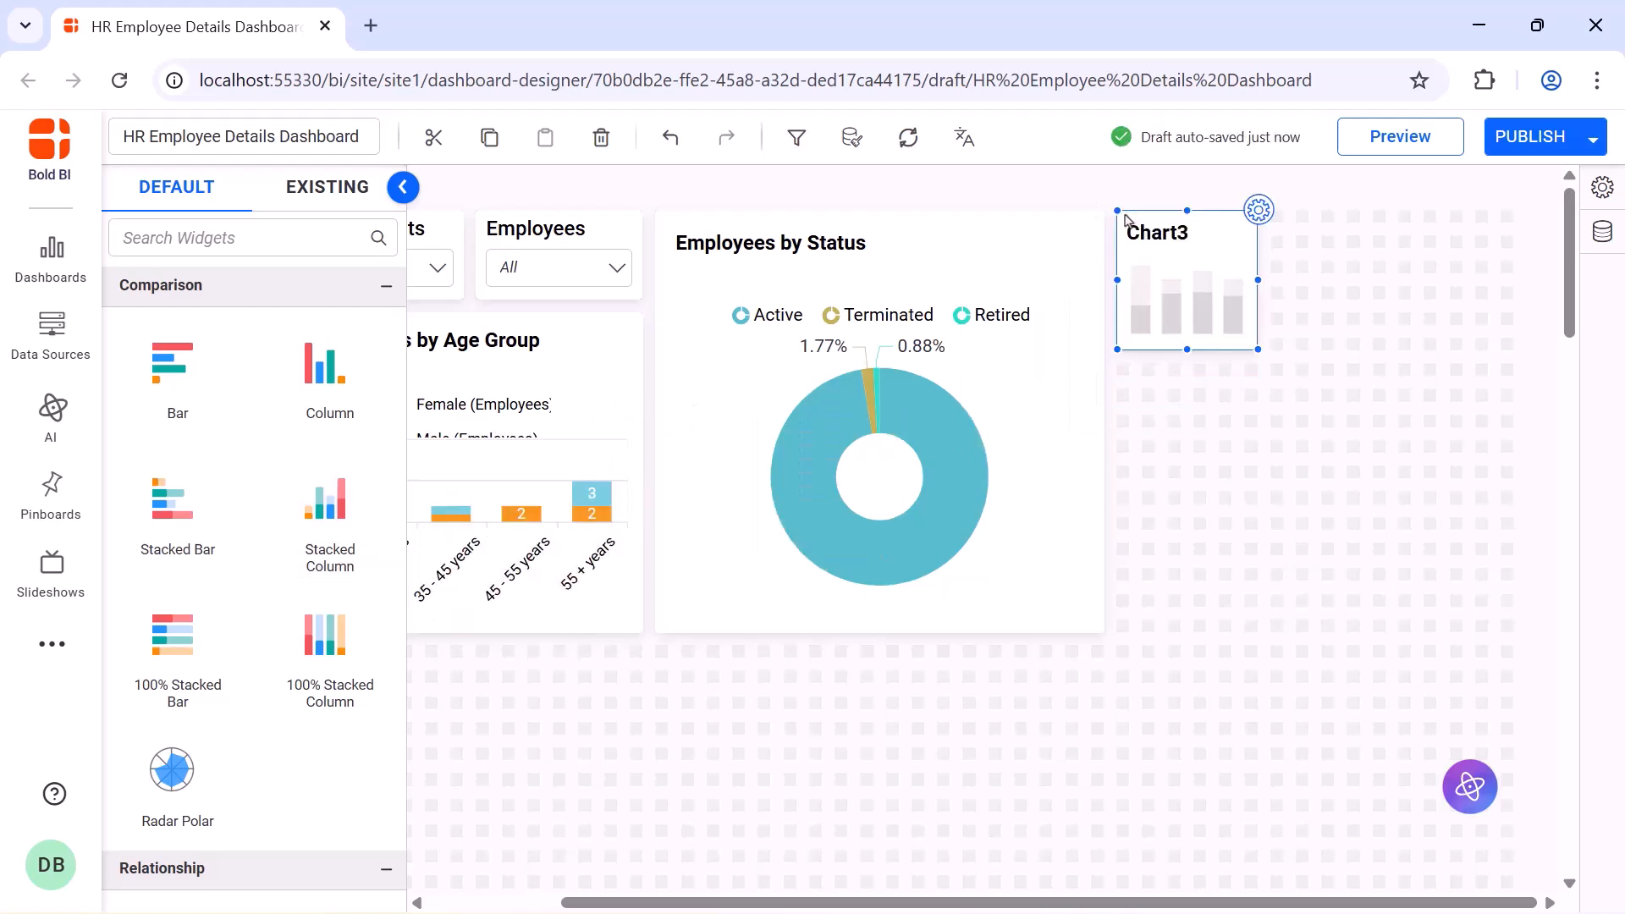
pyautogui.moveTo(1252, 347); pyautogui.dragTo(1508, 623)
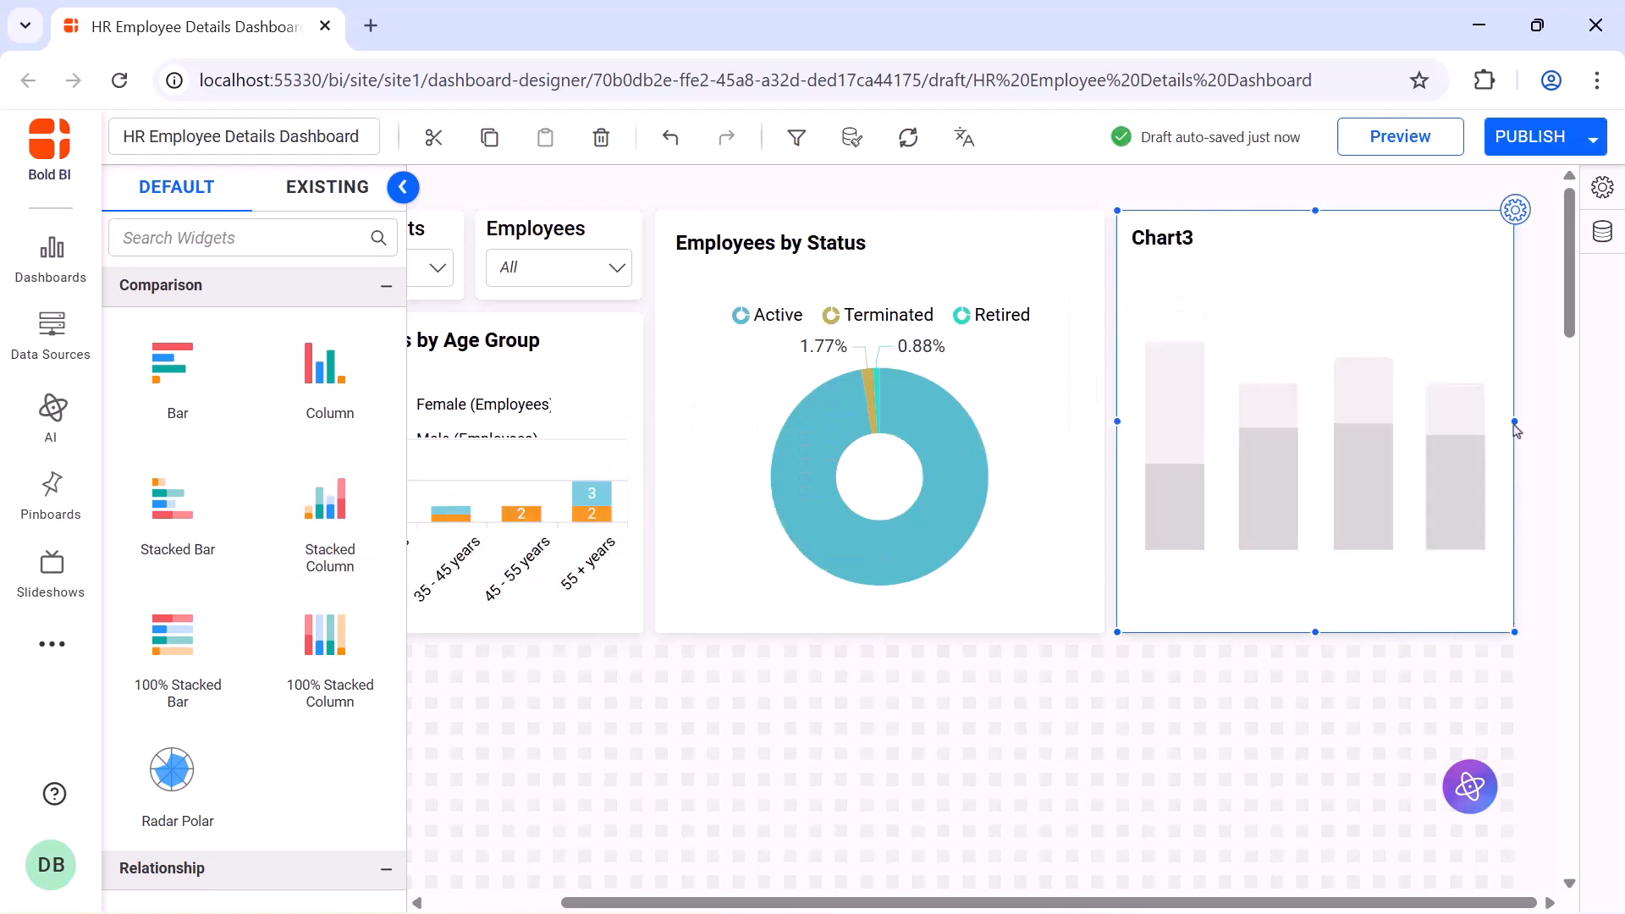
# Open the stacked column chart's settings and name it Employees by Gender and Experience
pyautogui.click(1515, 213)
pyautogui.click(1498, 263)
pyautogui.hotkey('ctrl', 'a')
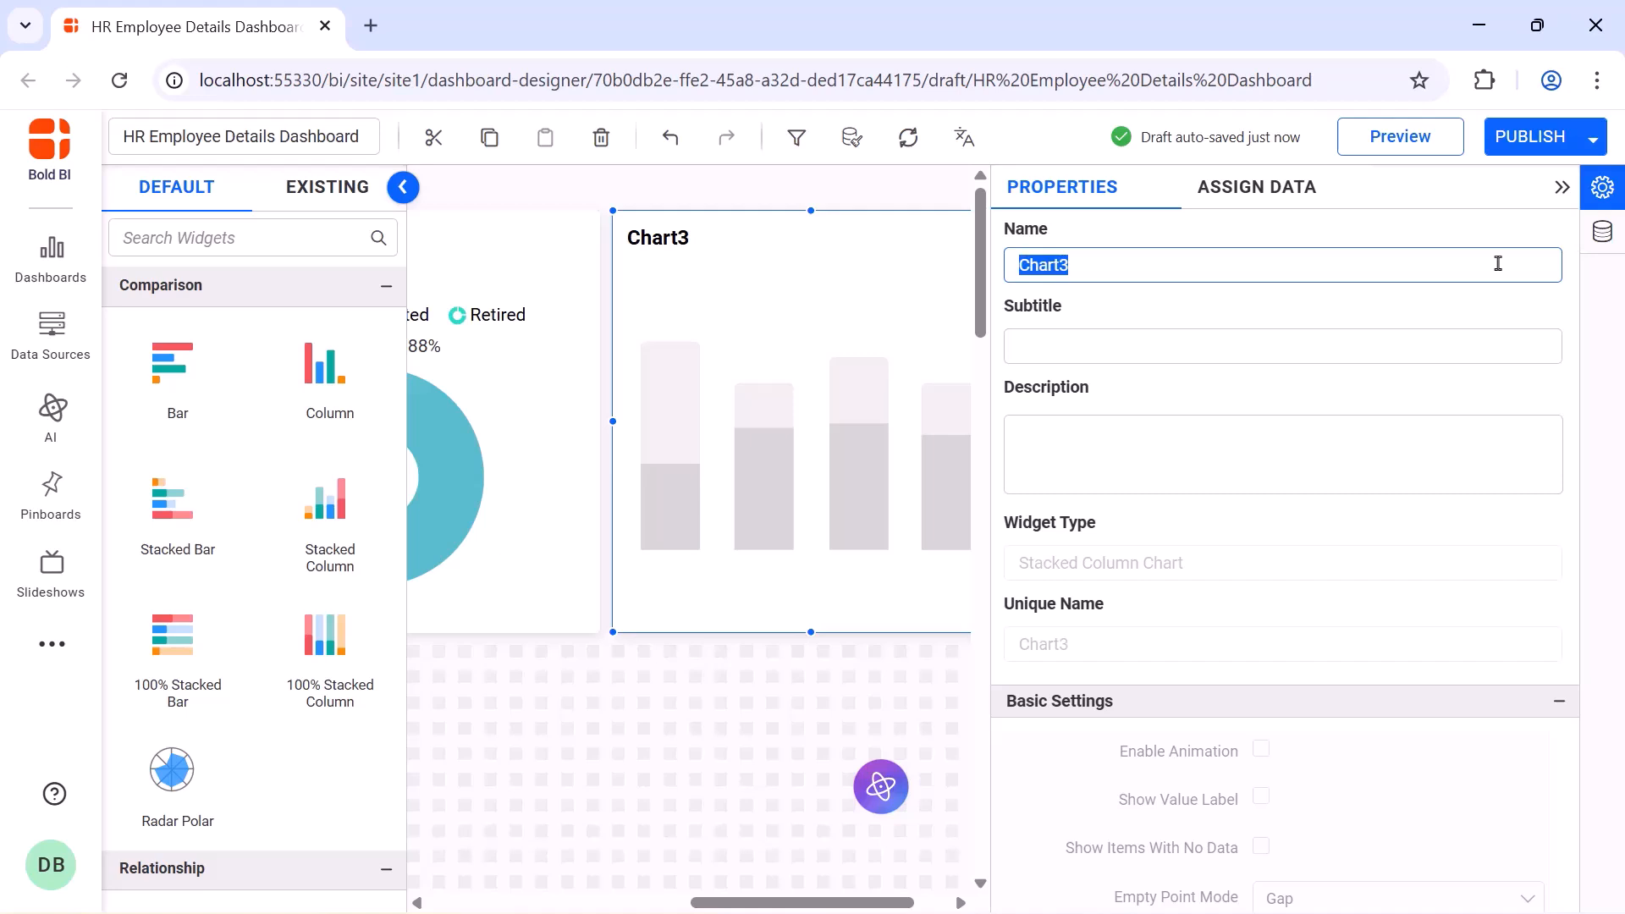
pyautogui.write('Employees by Gender and Experience')
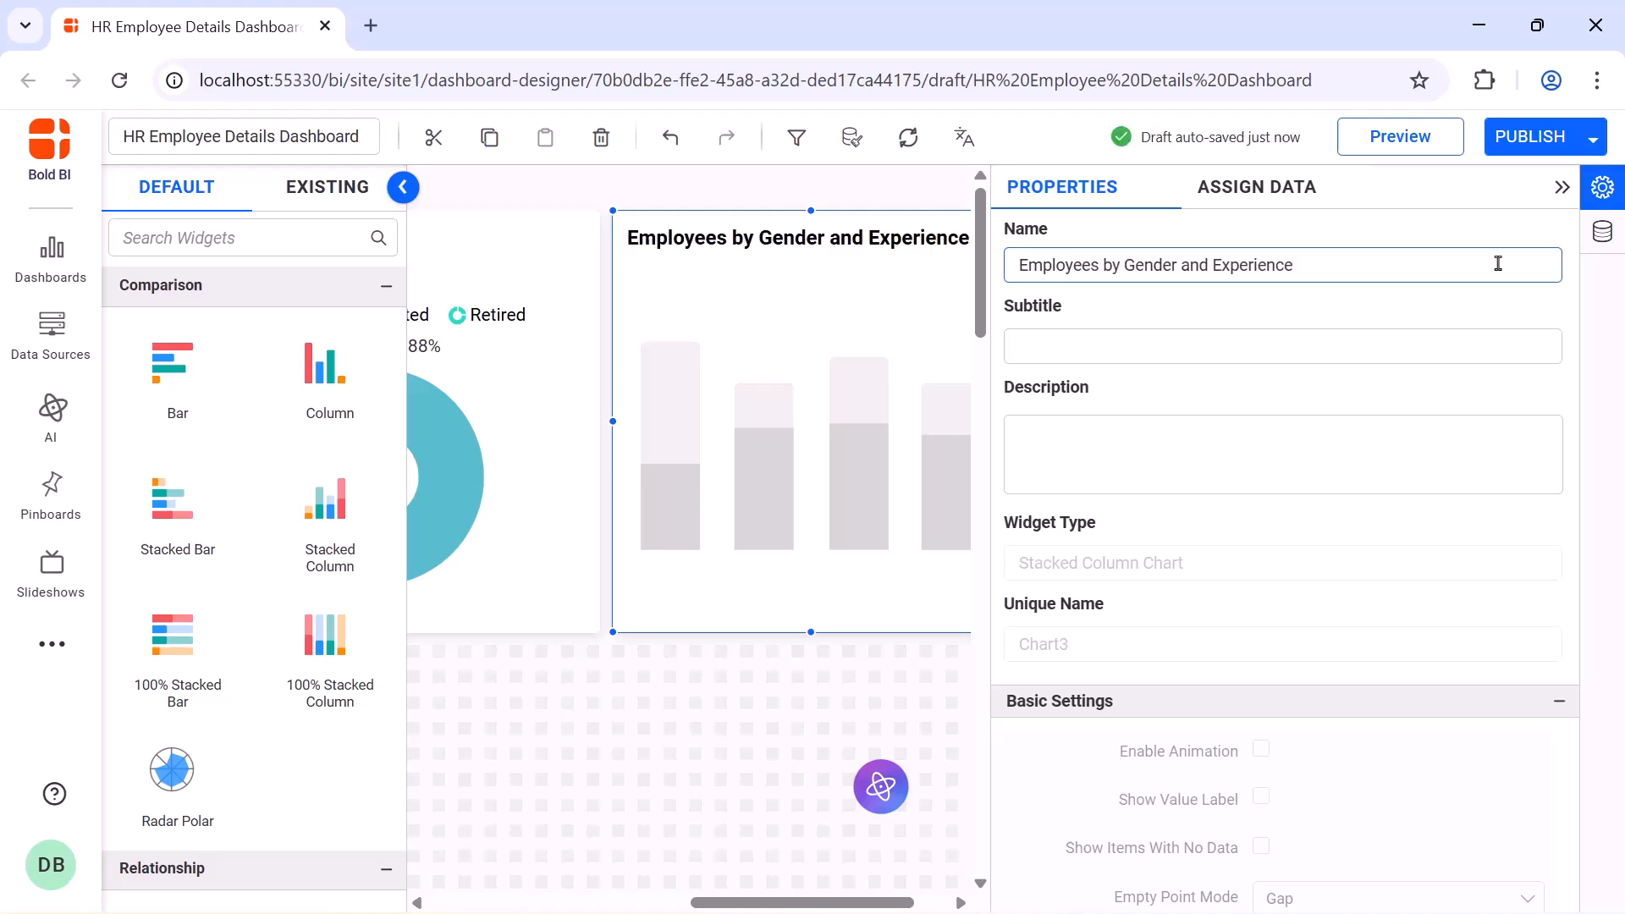
# Filter the dimensions by "emp" and assign the HR payroll table's Employee_ID as the stacked column chart's value
pyautogui.click(1257, 187)
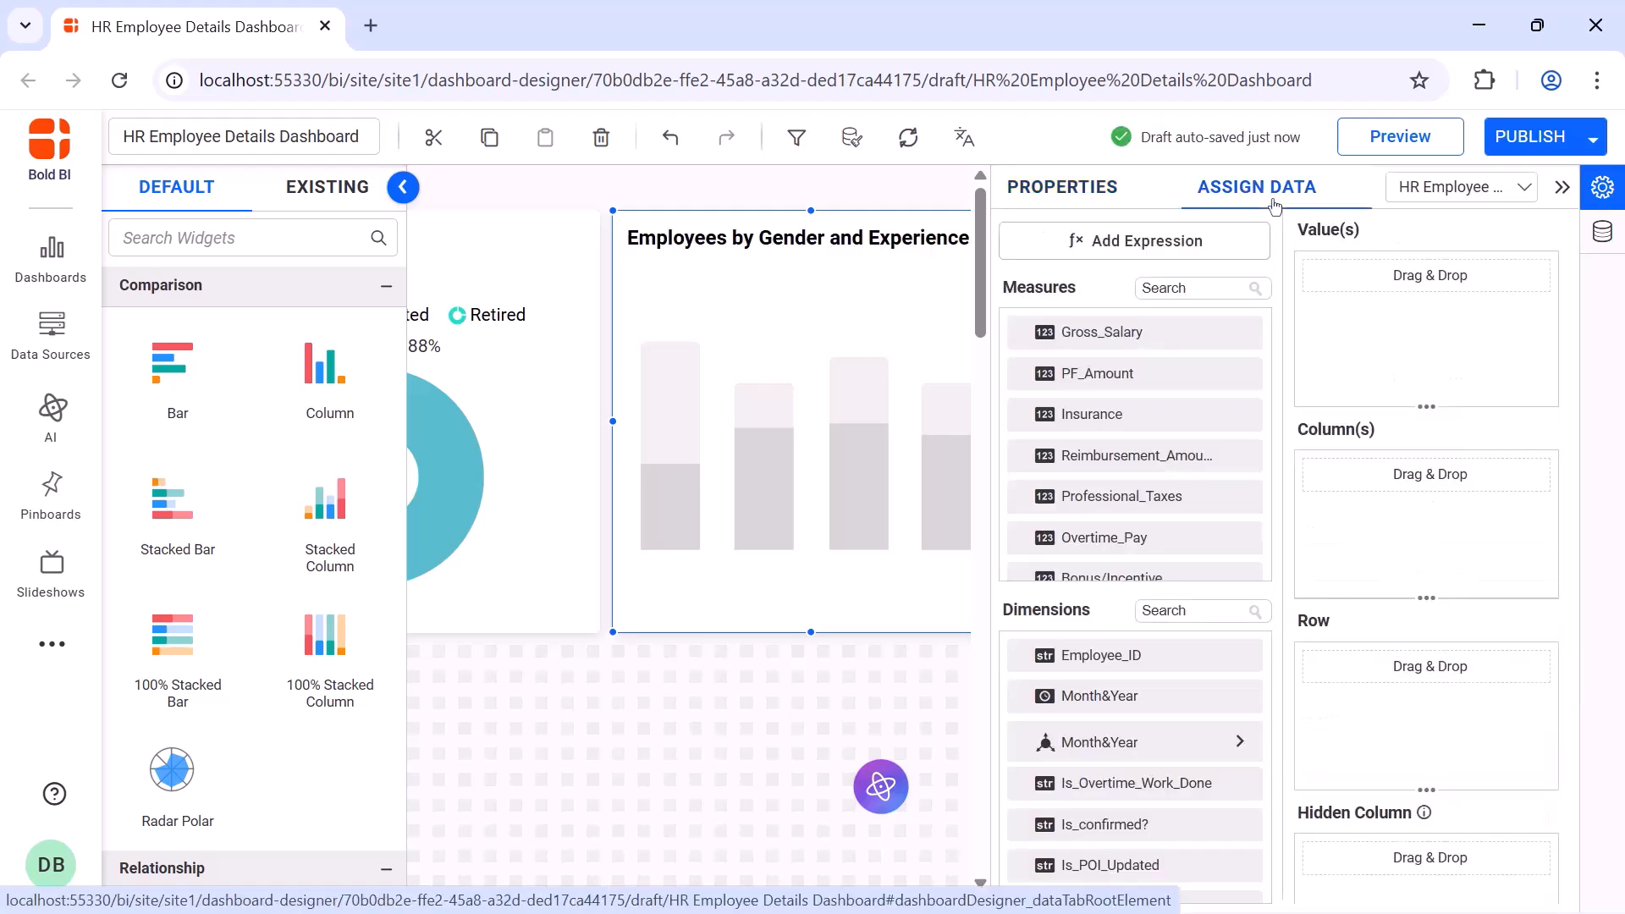
pyautogui.click(1205, 606)
pyautogui.write('emp')
pyautogui.moveTo(1244, 696); pyautogui.dragTo(1336, 345)
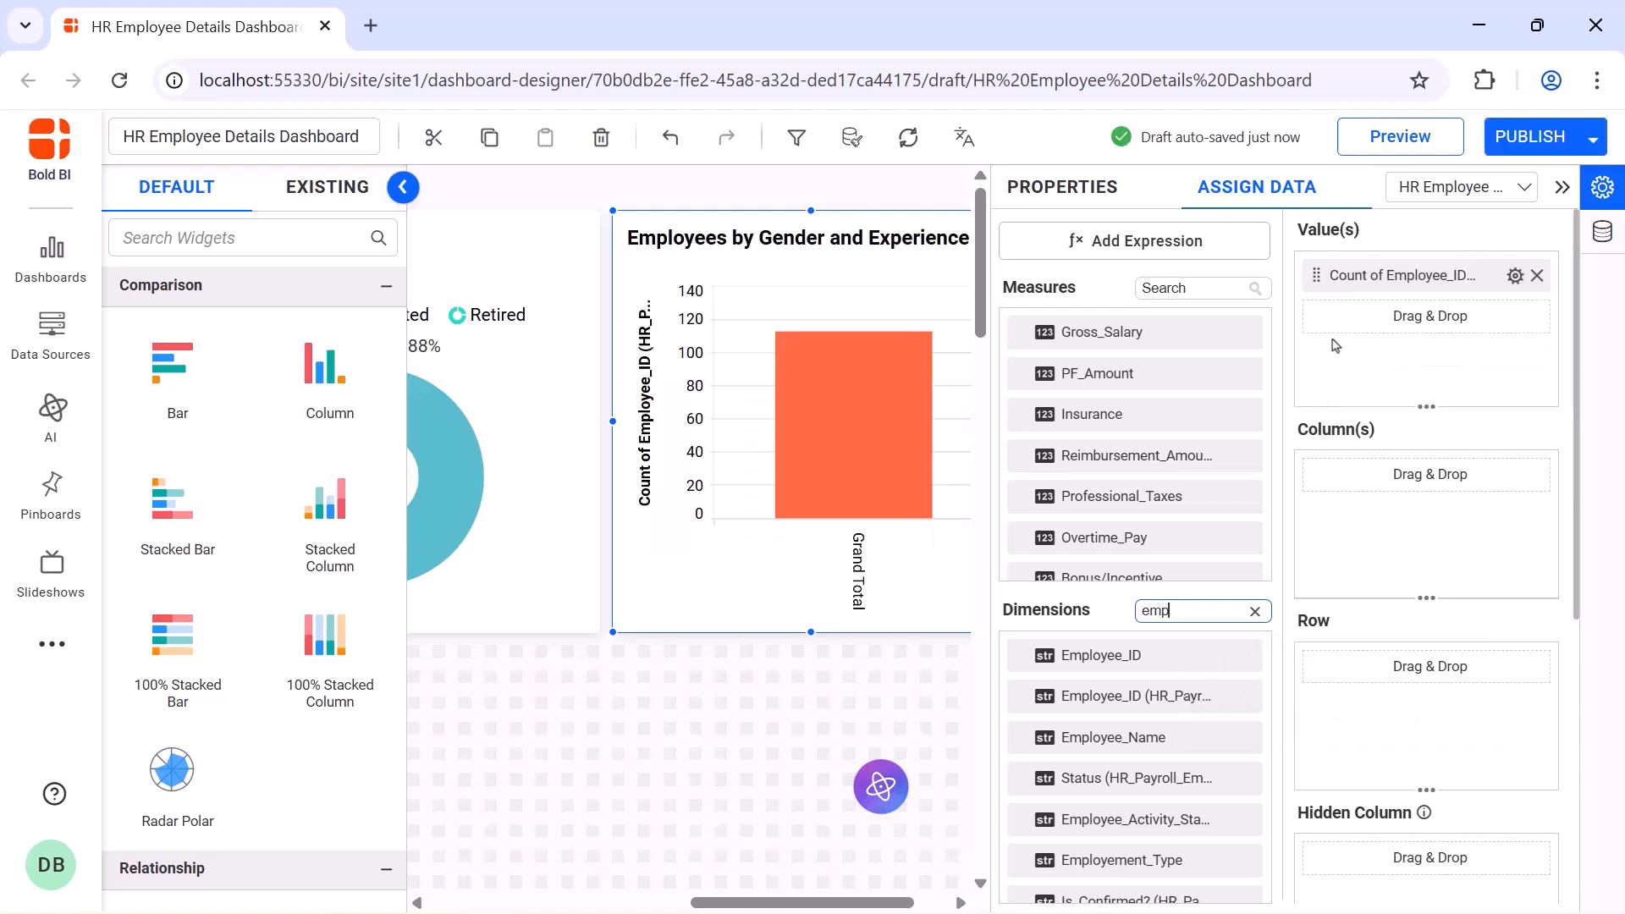
# Rename the stacked column chart's value field Employees and set its aggregation to distinct count
pyautogui.click(1515, 275)
pyautogui.click(1477, 316)
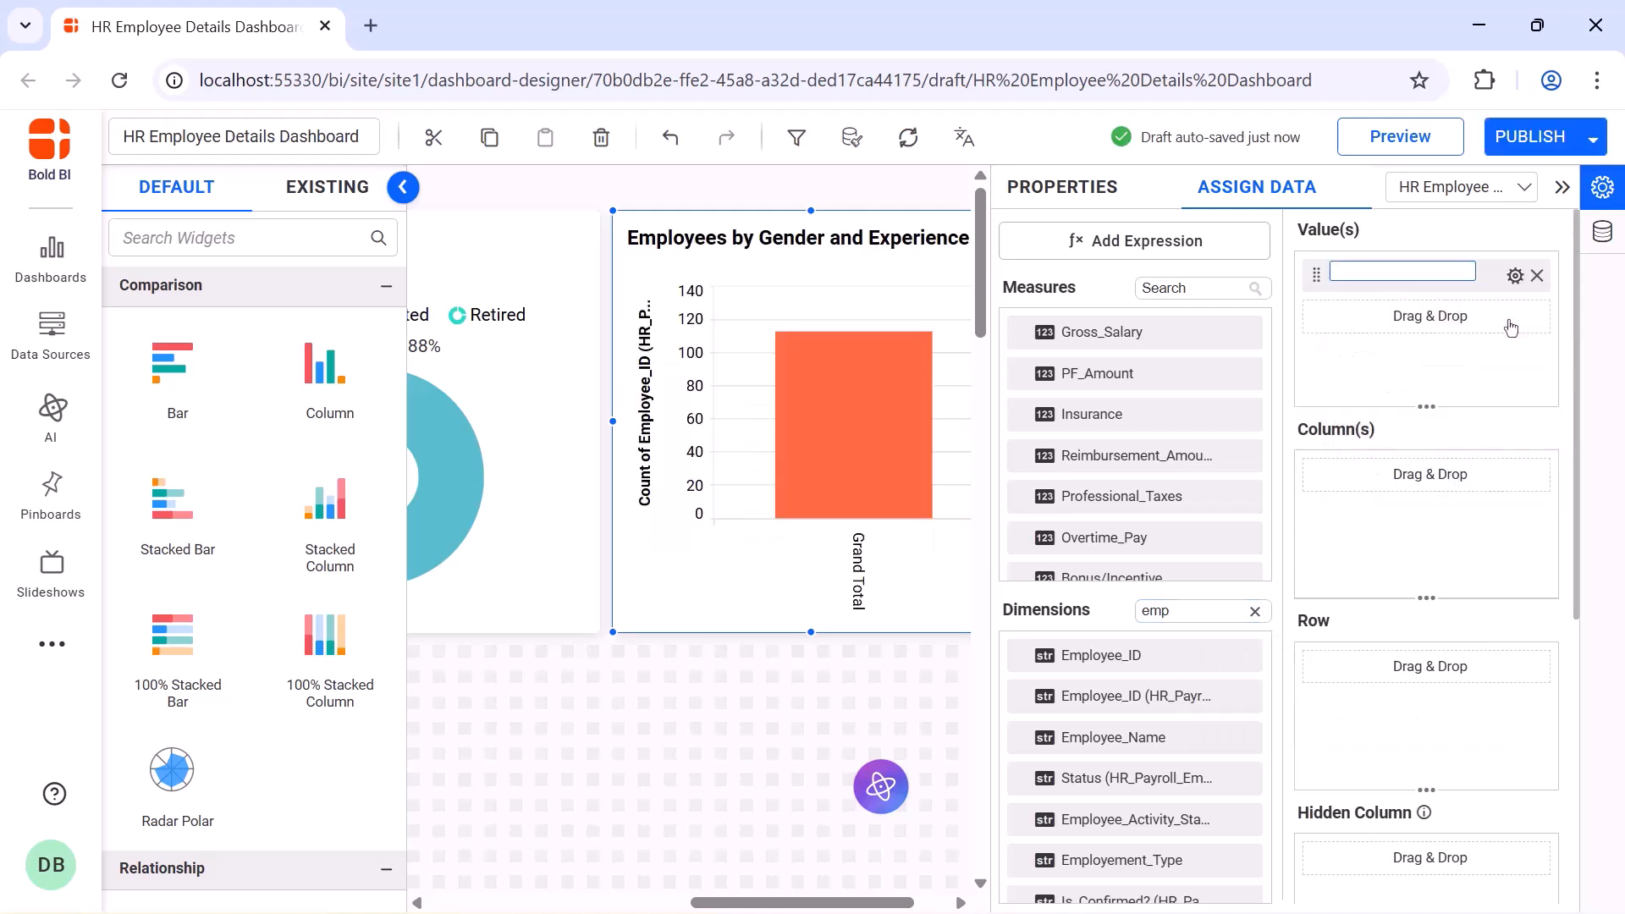
pyautogui.write('Employees')
pyautogui.press('Return')
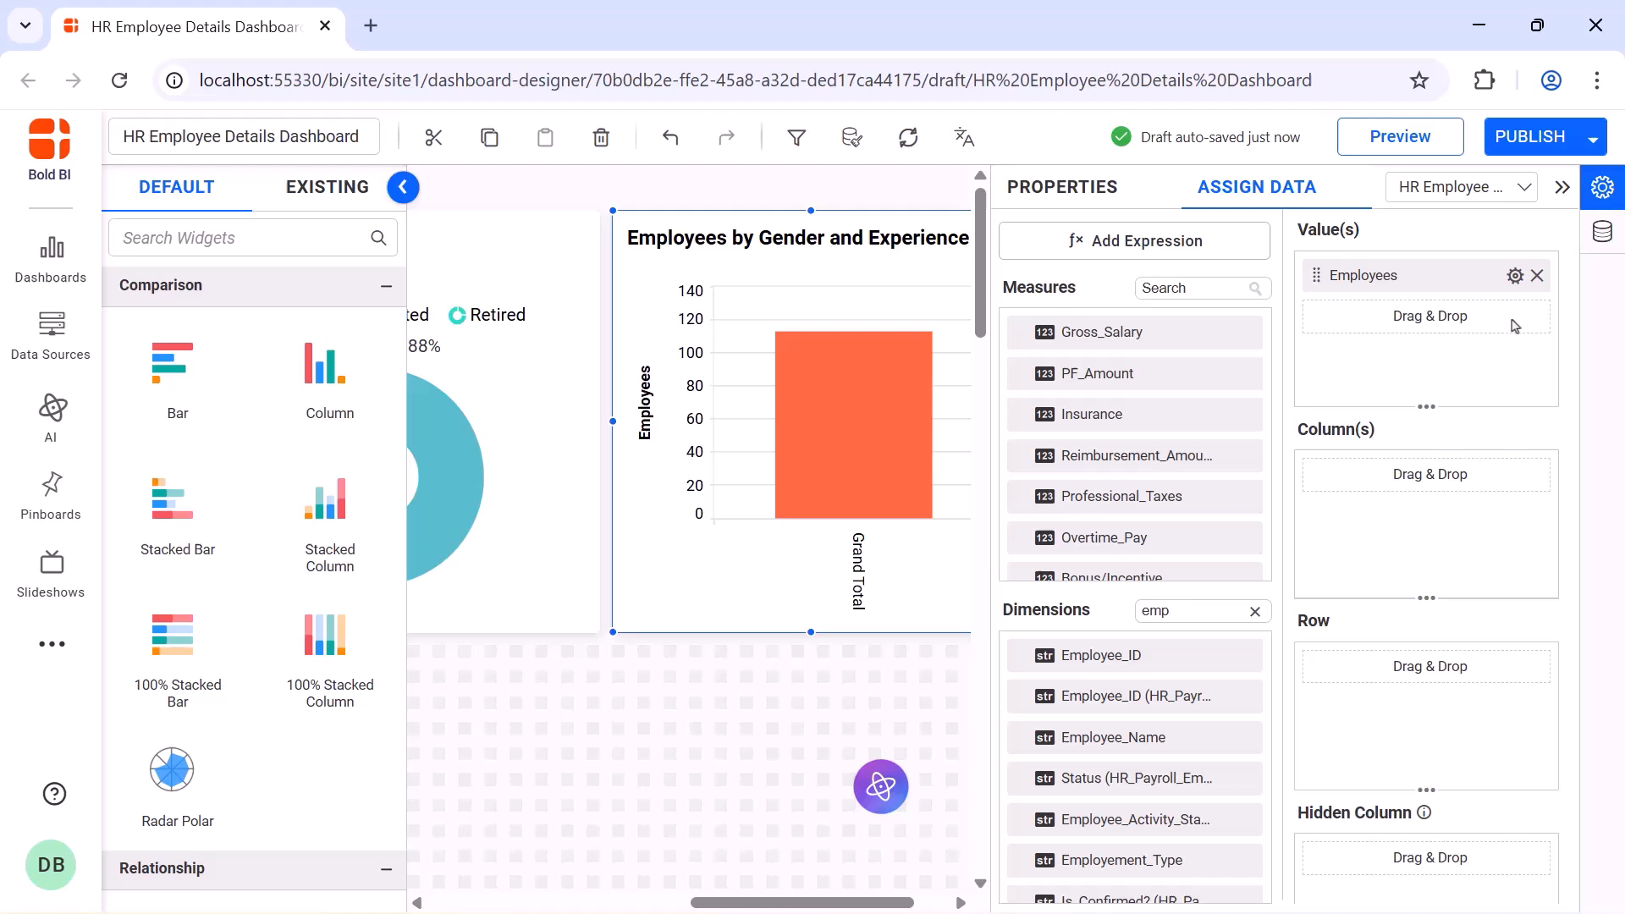
pyautogui.click(1515, 275)
pyautogui.click(1509, 391)
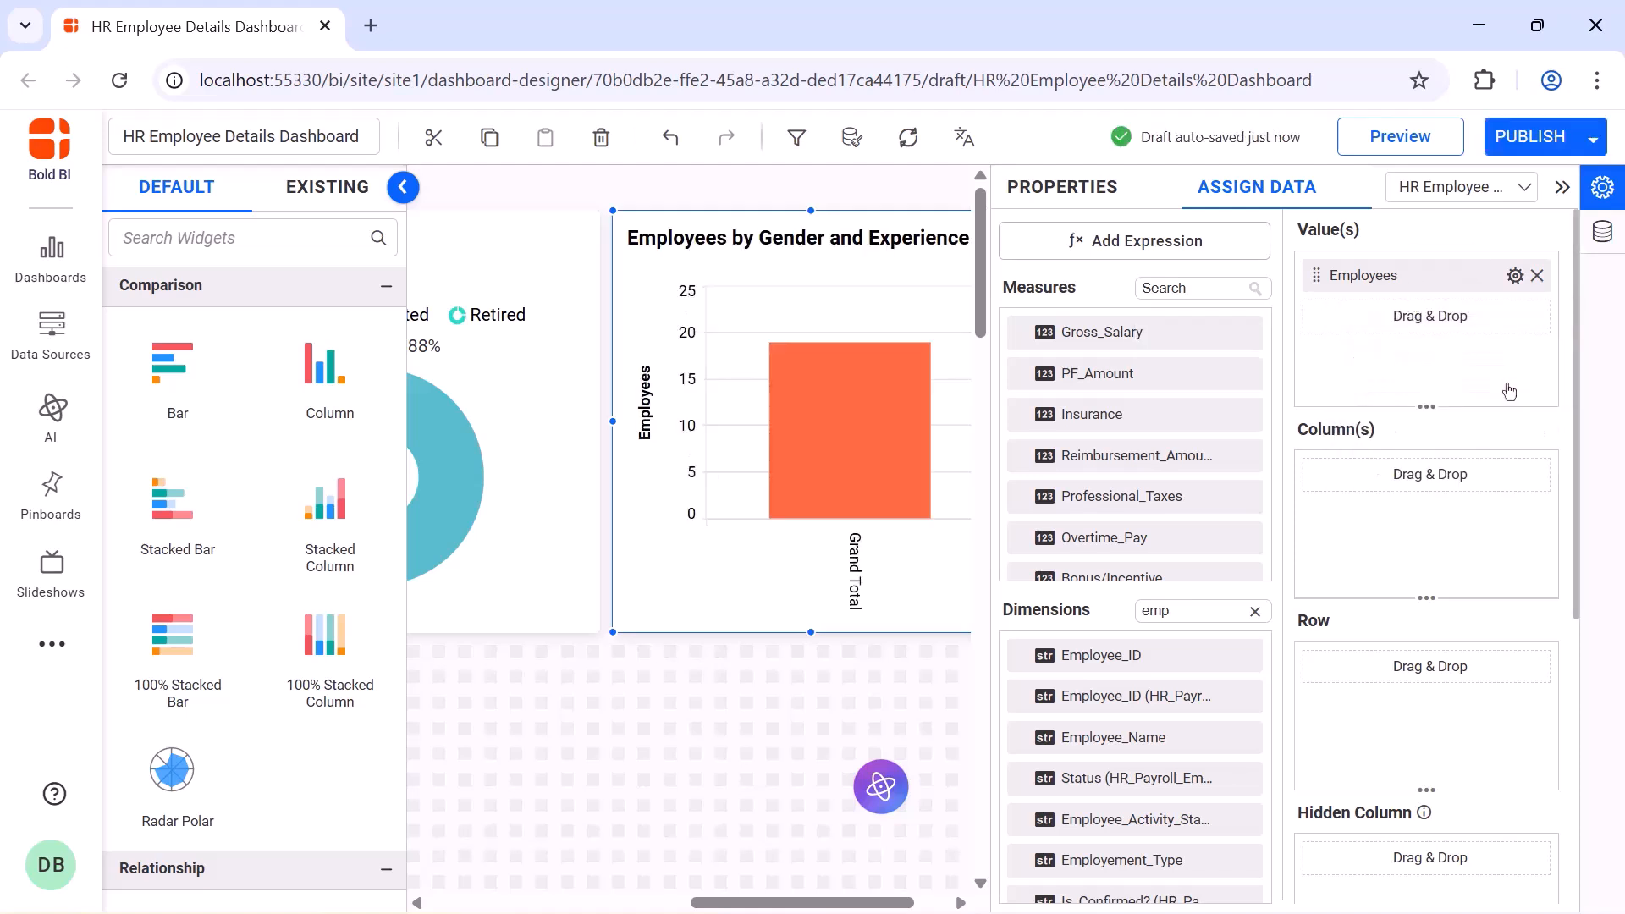
# Create and save a new expression named Year_Difference with the formula (DAYDIFF([Joined_Date],TODAY()))/365
pyautogui.click(1200, 252)
pyautogui.click(365, 832)
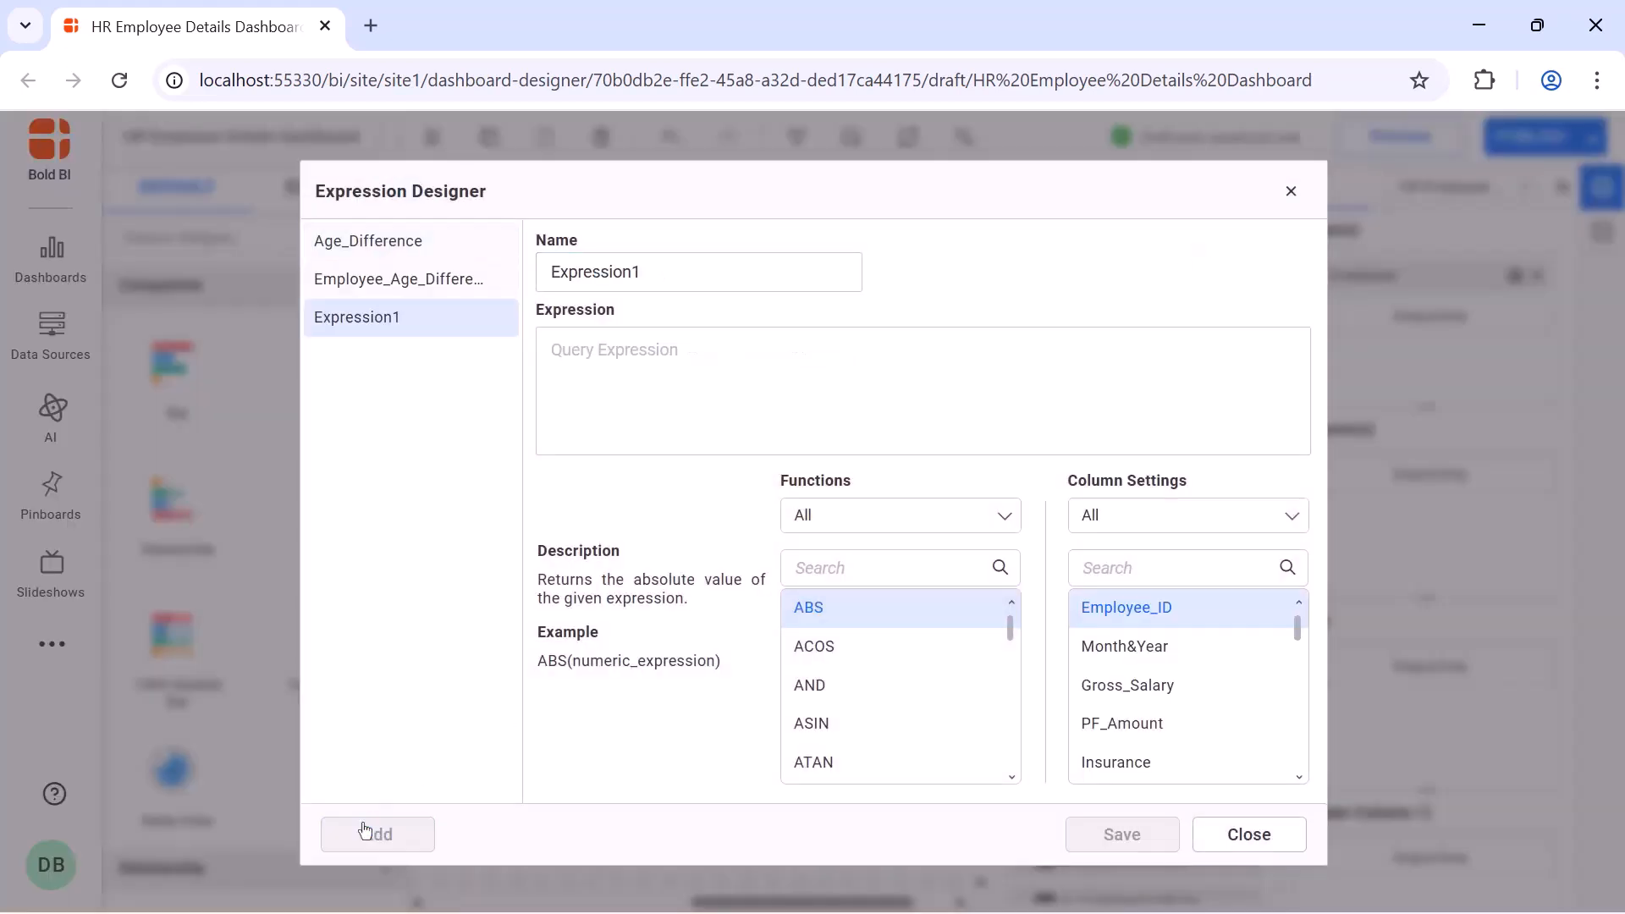
pyautogui.doubleClick(718, 272)
pyautogui.write('Year_Difference')
pyautogui.click(707, 338)
pyautogui.write('(DAYDIFF([Joined_Date],TODAY()))/365')
pyautogui.click(1100, 834)
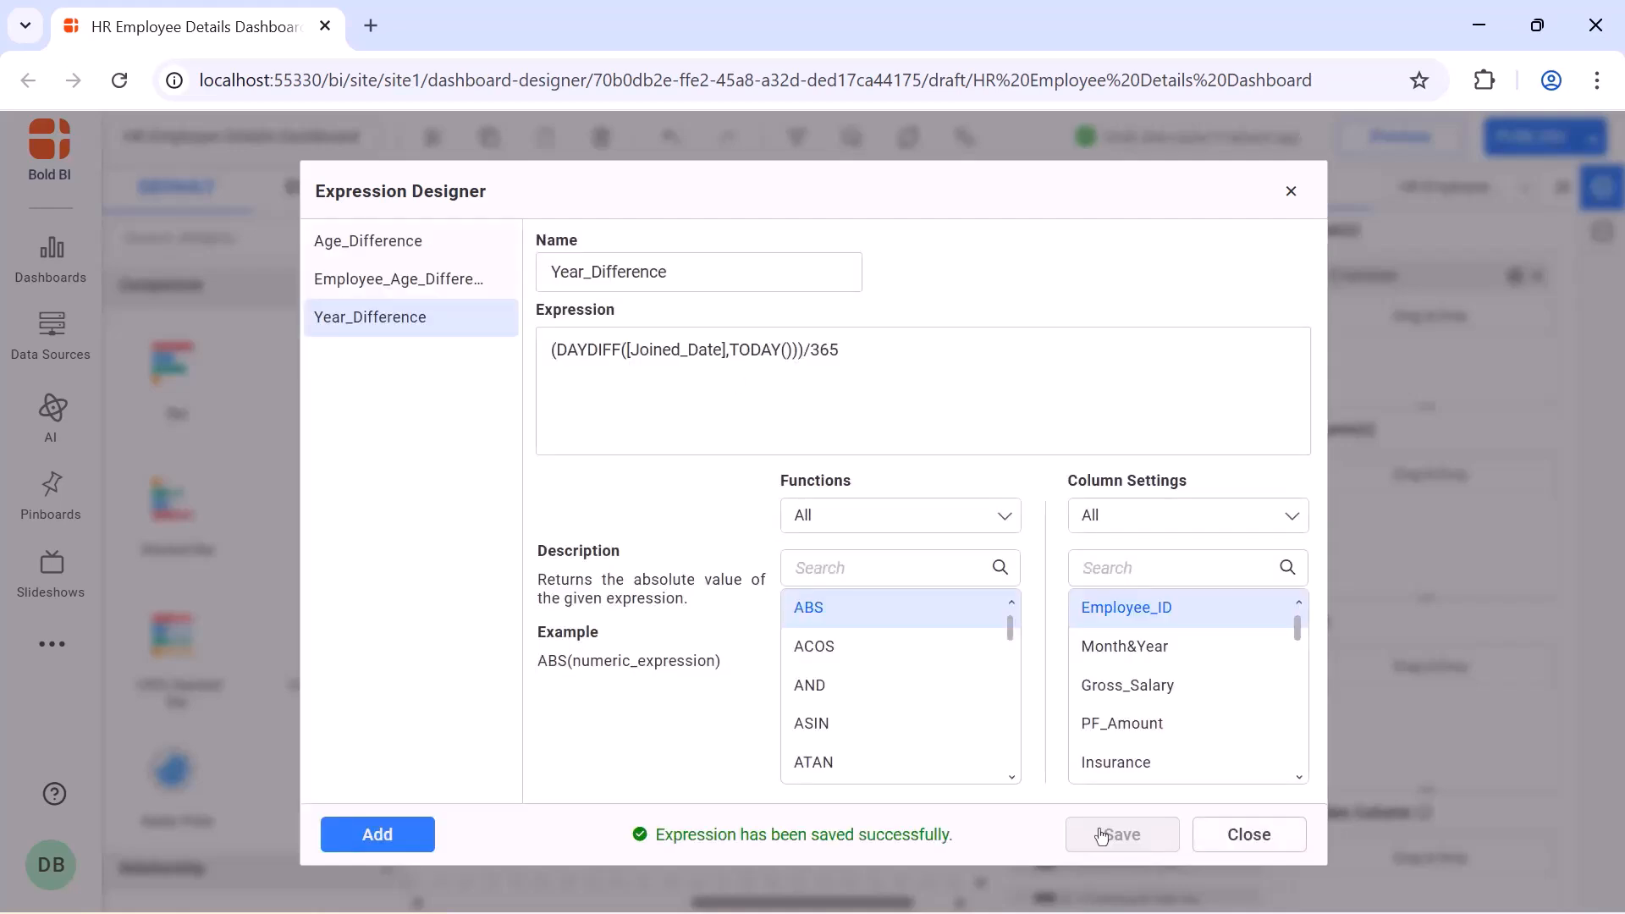
# Save an Employee_Experience expression using nested IFs on Year_Difference and Is_confirmed? for 0 - 1, 1 - 3, 3 - 5, 5 - 7 and 7+ Years
pyautogui.click(391, 832)
pyautogui.doubleClick(701, 260)
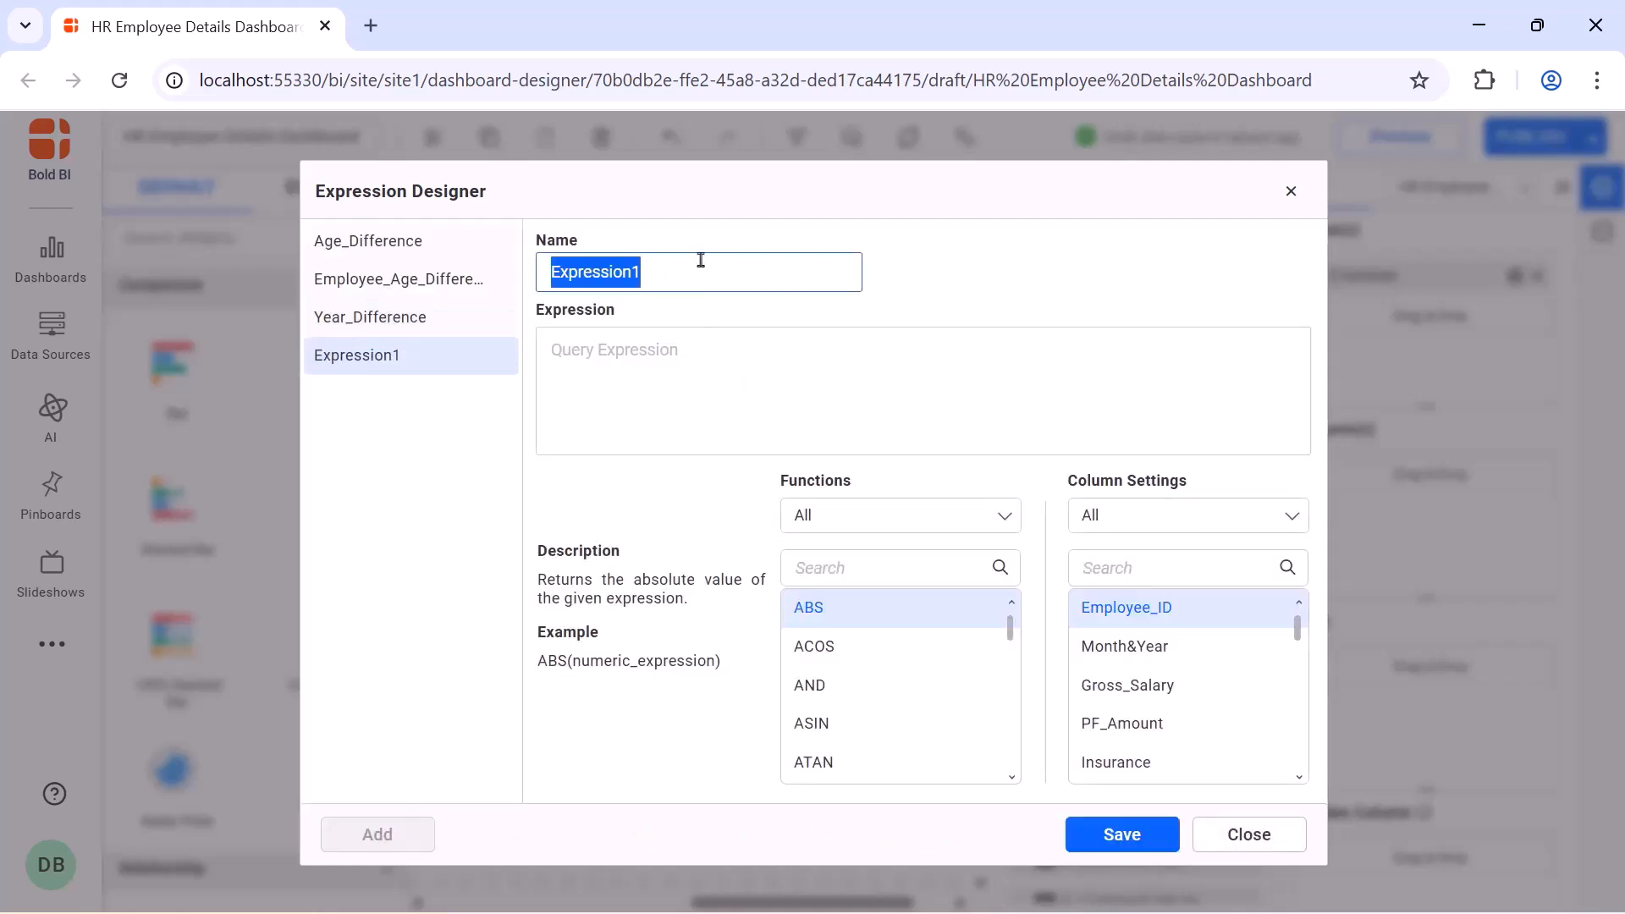
pyautogui.press('BackSpace')
pyautogui.write('Employee_Experience')
pyautogui.click(700, 349)
pyautogui.write("IF([Year_Difference]<1,' 0 - 1 Years',IF(([Year_Difference]>=1 and [Year_Difference] <=3 and [Is_confirmed?]='Yes'),' 1 - 3 Years',IF(([Year_Difference]>3 and [Year_Difference] <=5 and [Is_confirmed?]='Yes'),' 3 - 5 Years',IF(([Year_Difference]>=5 and [Year_Difference] <=7 and [Is_confirmed?]='Yes'),' 5 - 7 Years','7+ Years'))))")
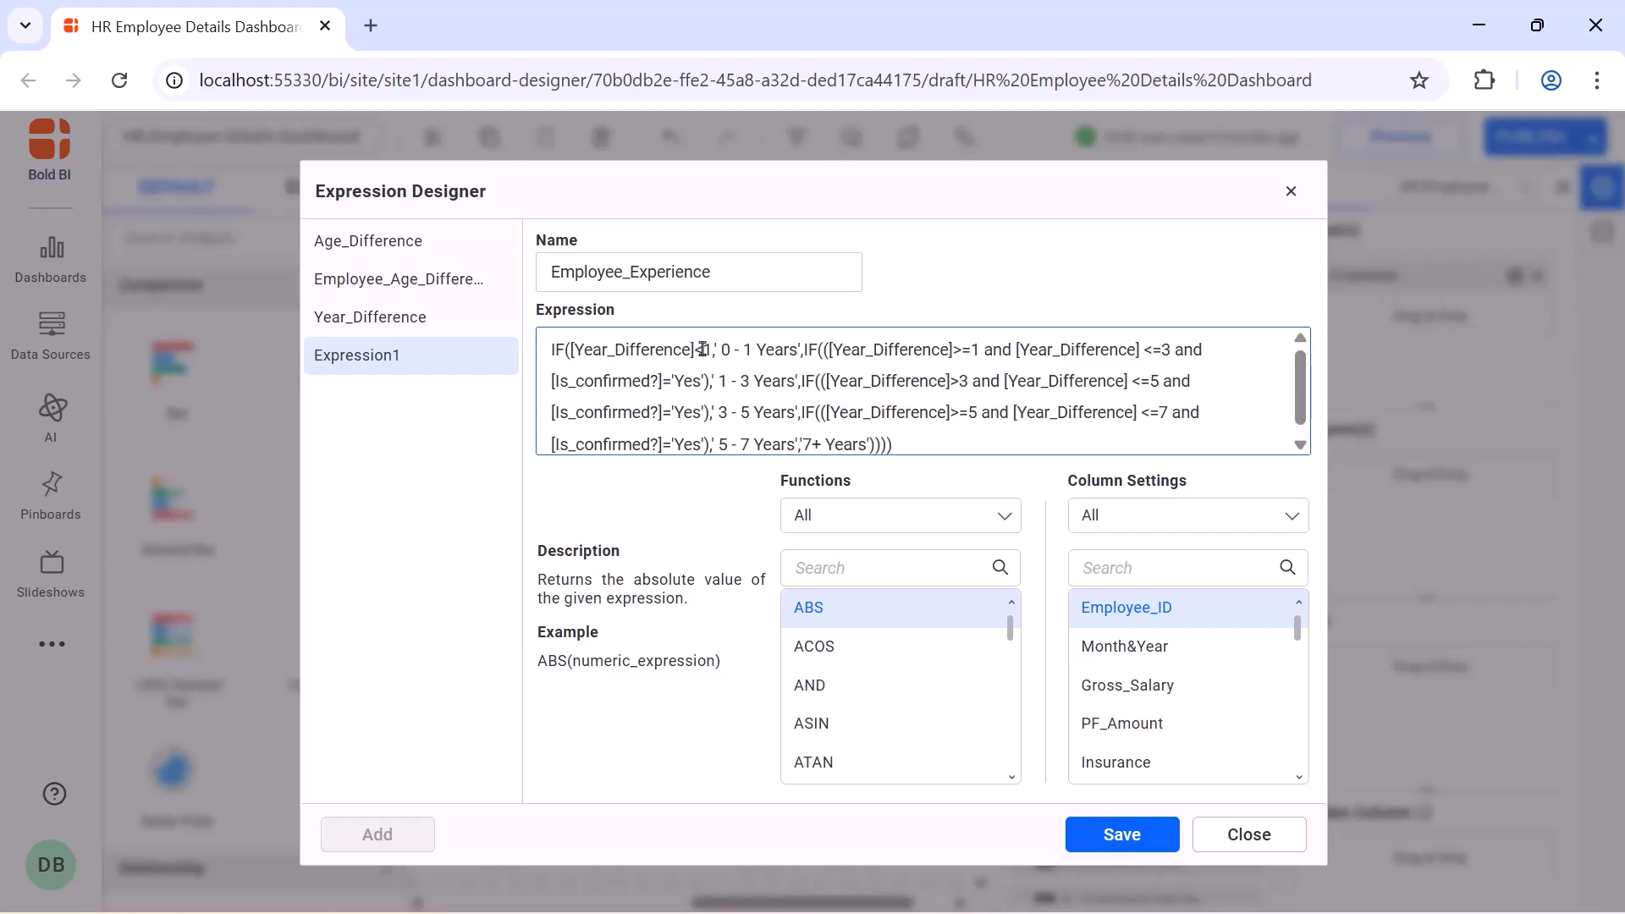
pyautogui.click(1106, 832)
pyautogui.click(1250, 835)
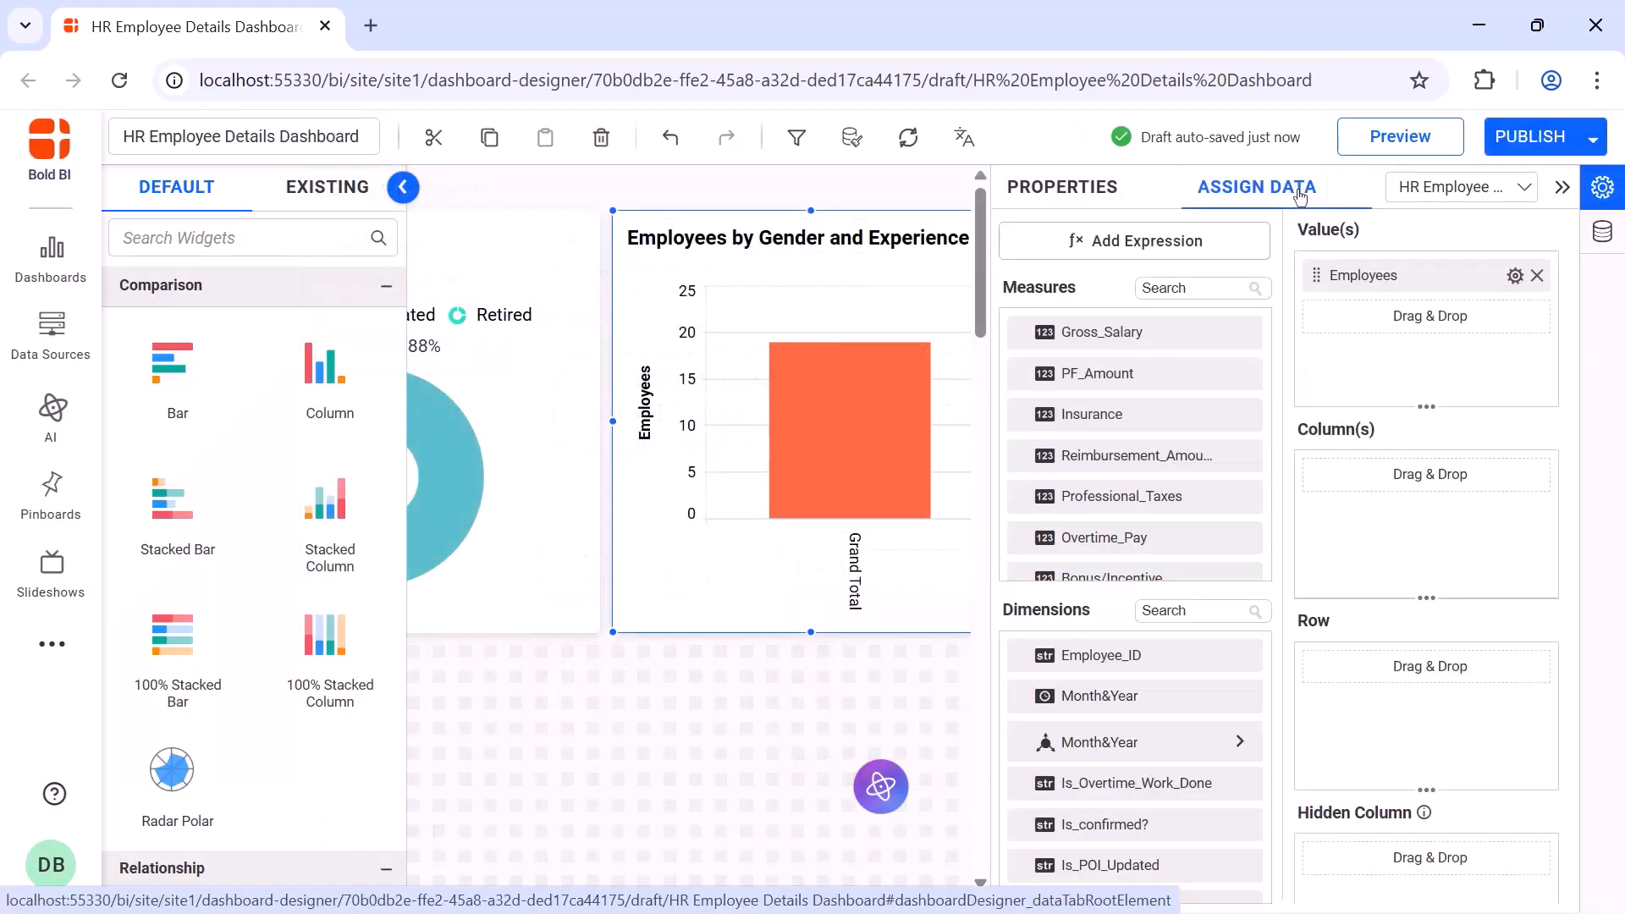
# Assign Employee_Experience as the Employees by Gender and Experience chart's column field and rename it Experience
pyautogui.click(1207, 611)
pyautogui.write('ex')
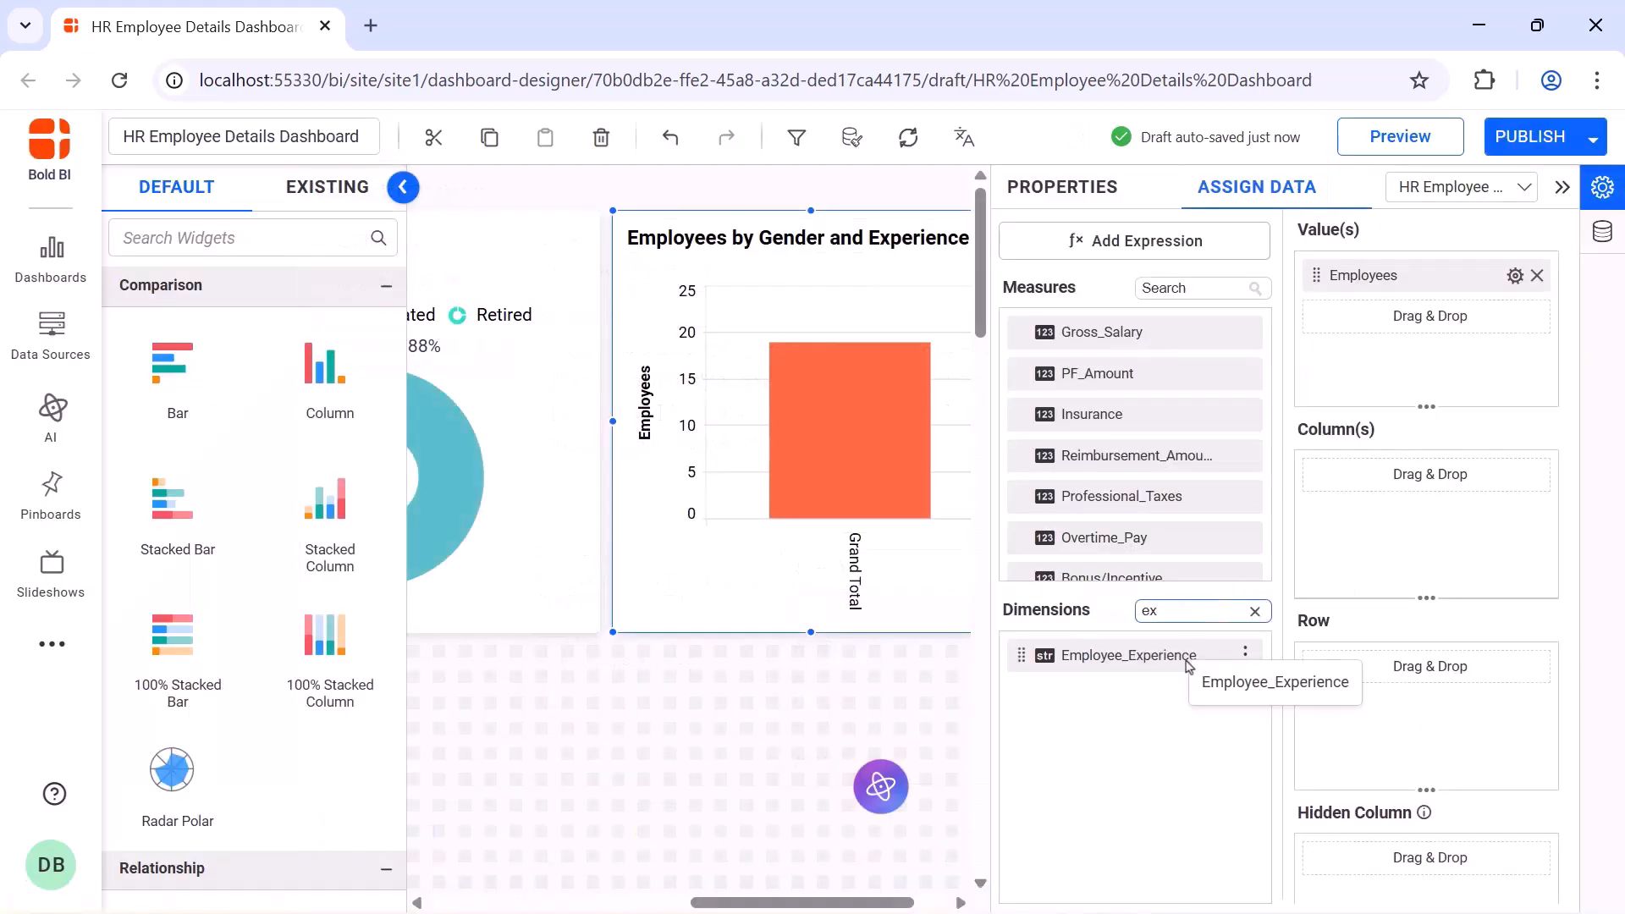
pyautogui.moveTo(1187, 666); pyautogui.dragTo(1324, 563)
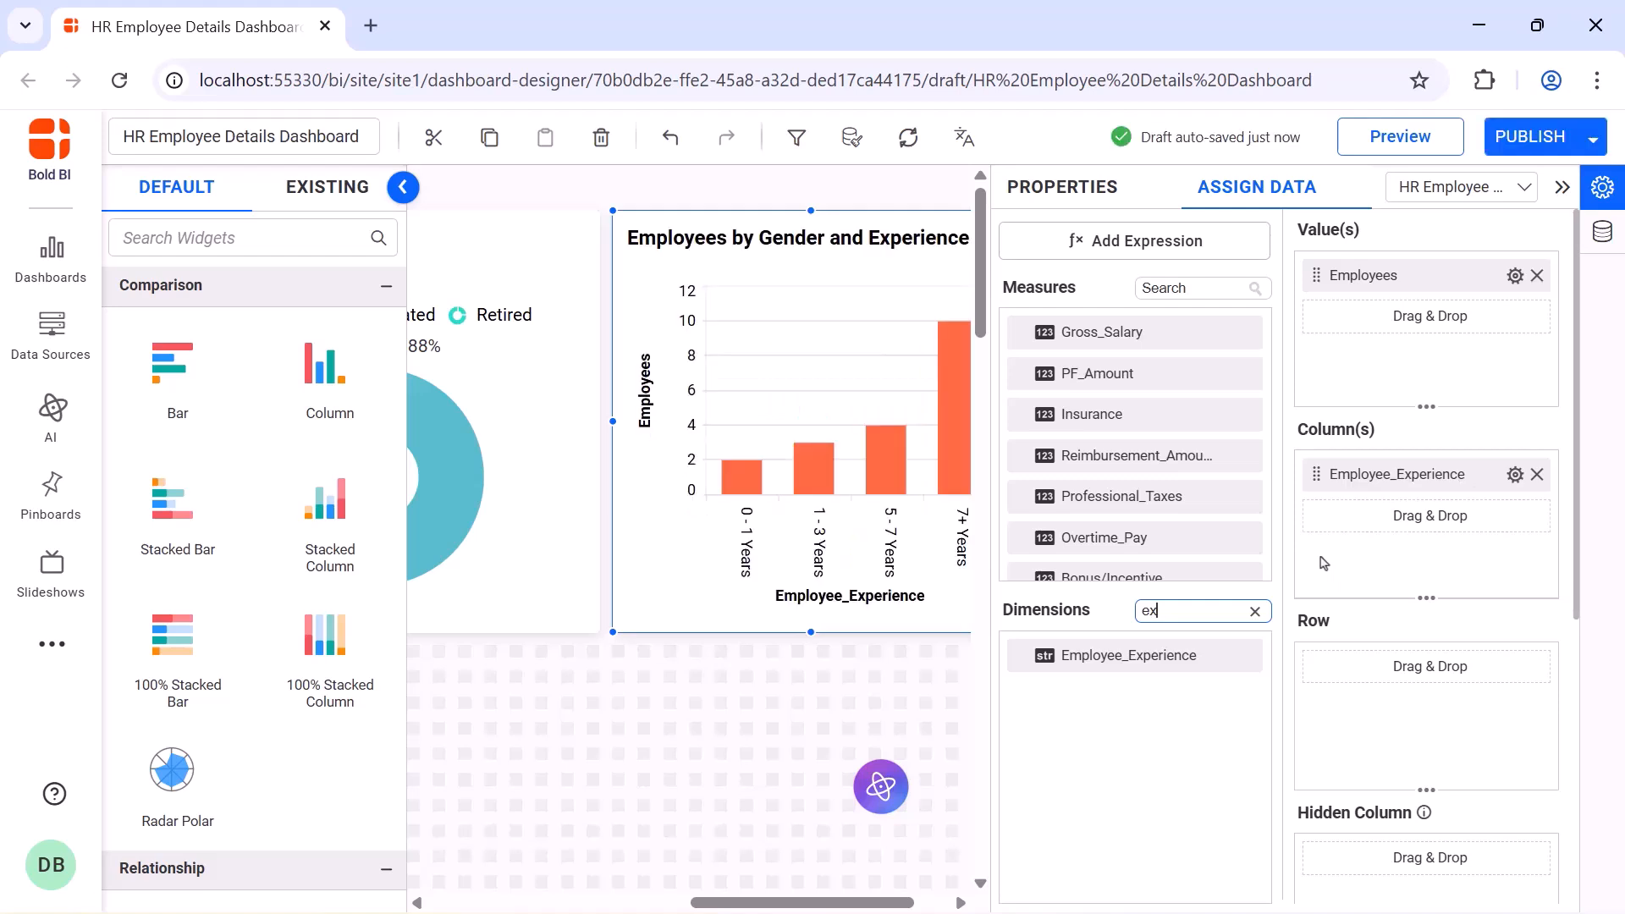
pyautogui.click(1515, 474)
pyautogui.click(1515, 519)
pyautogui.write('Experience')
pyautogui.press('Return')
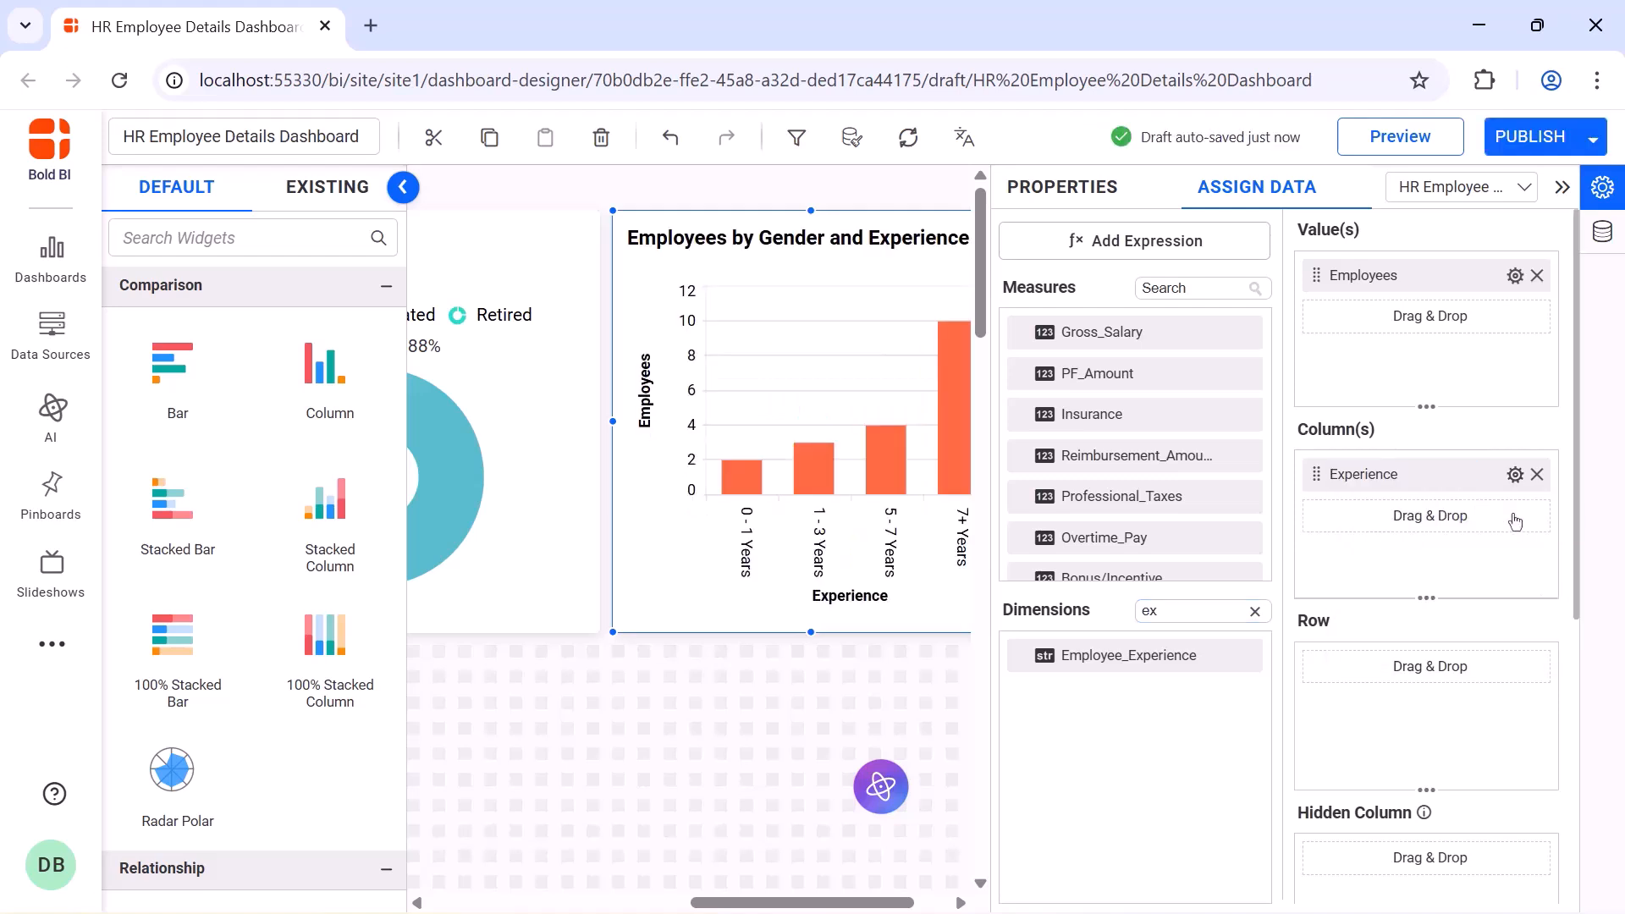
# Assign Gender as the row field of the Employees by Gender and Experience chart and close the widget's settings
pyautogui.click(1254, 610)
pyautogui.write('gen')
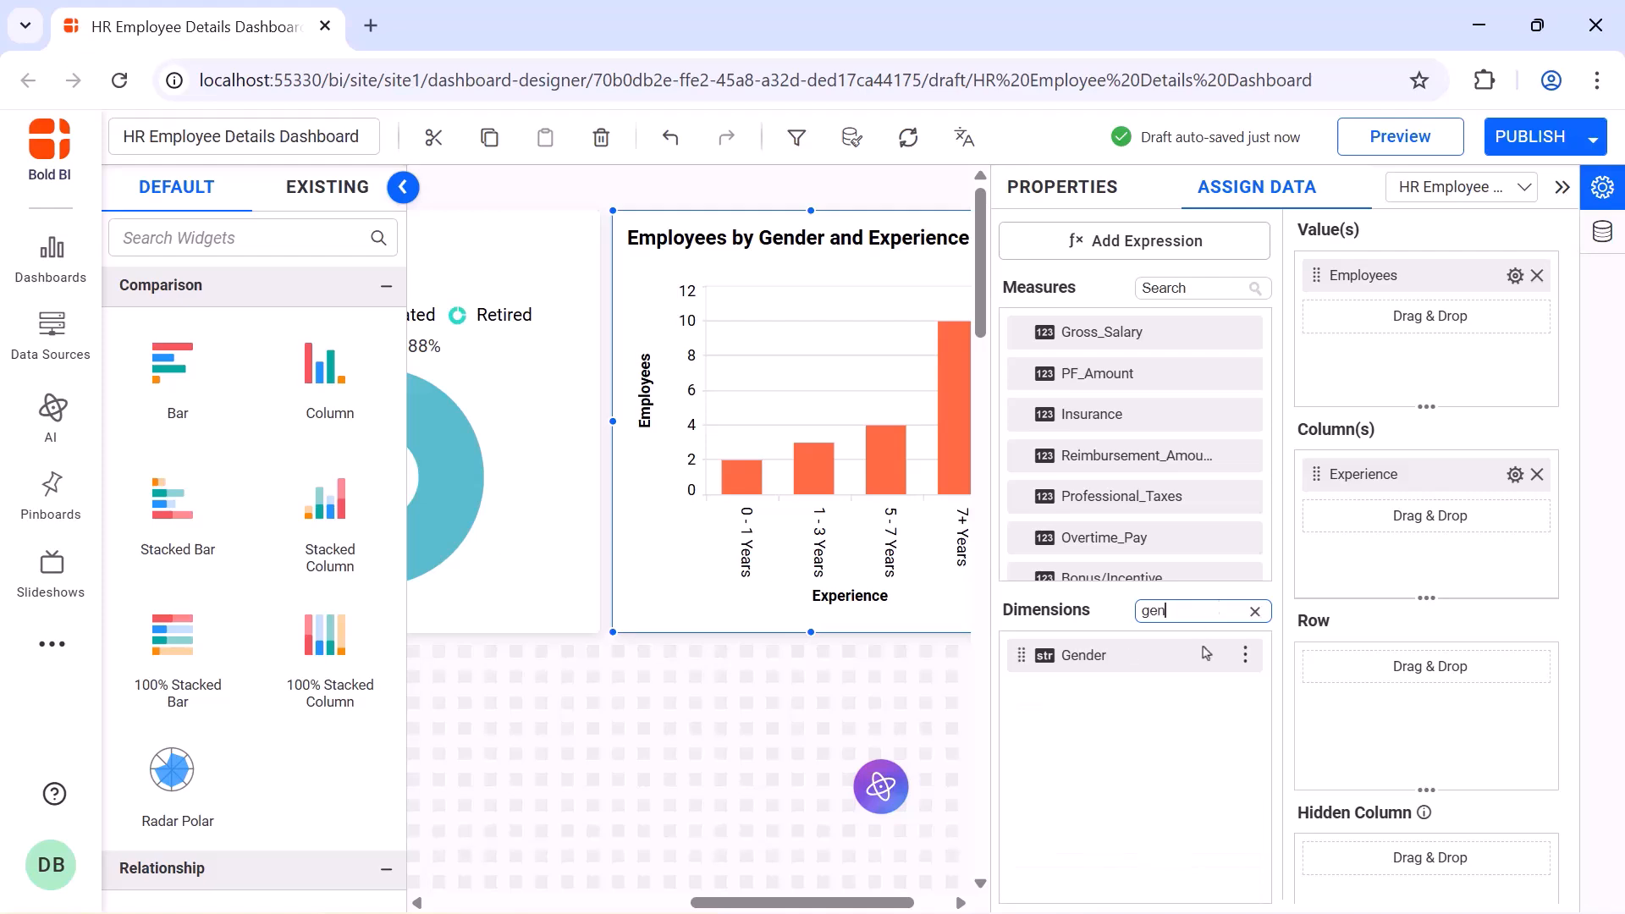
pyautogui.moveTo(1083, 655); pyautogui.dragTo(1426, 666)
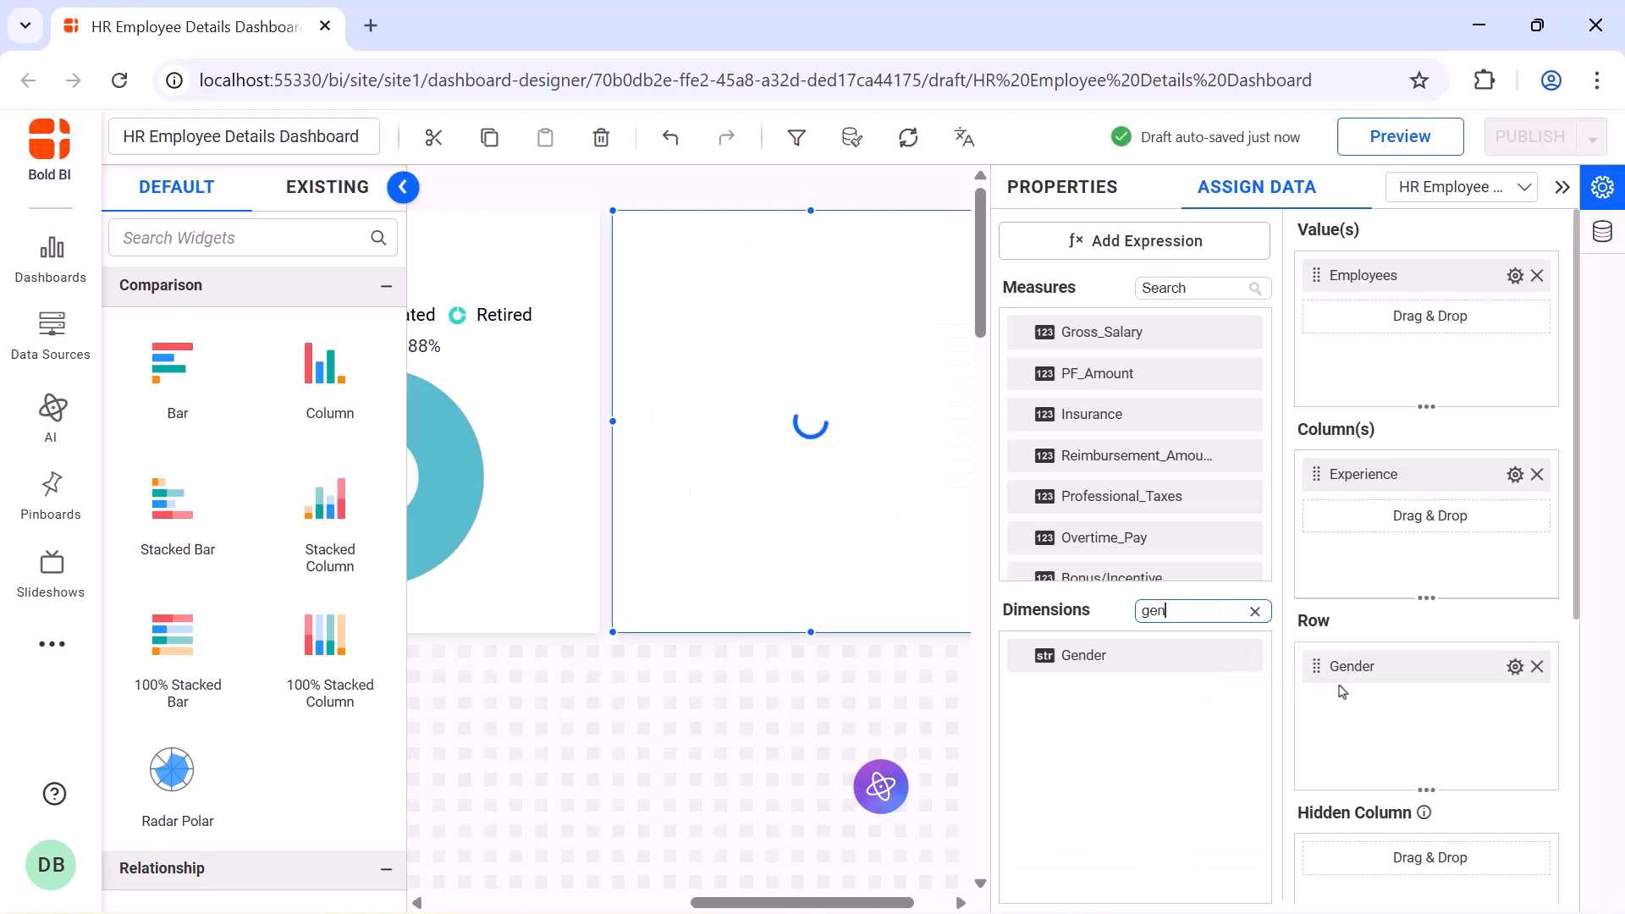
pyautogui.click(1064, 203)
pyautogui.click(1562, 187)
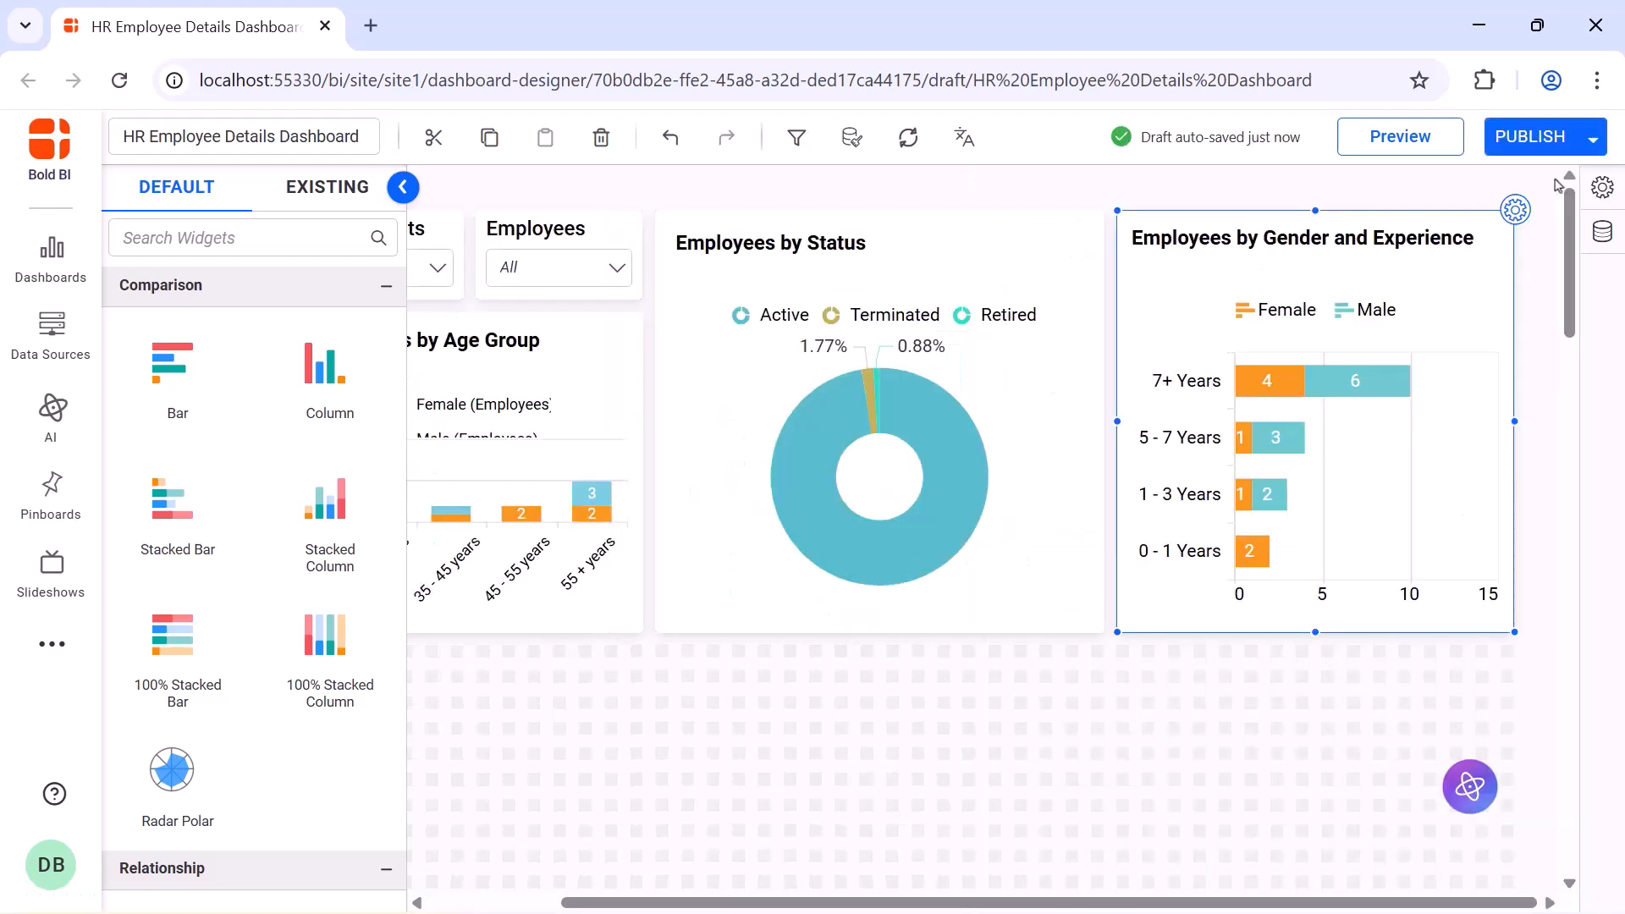
# Find the Radial Gauge widget and place it directly below the age group chart, enlarged to about 185 by 150 pixels
pyautogui.scroll(-4, 1557, 184)
pyautogui.click(337, 237)
pyautogui.write('rad')
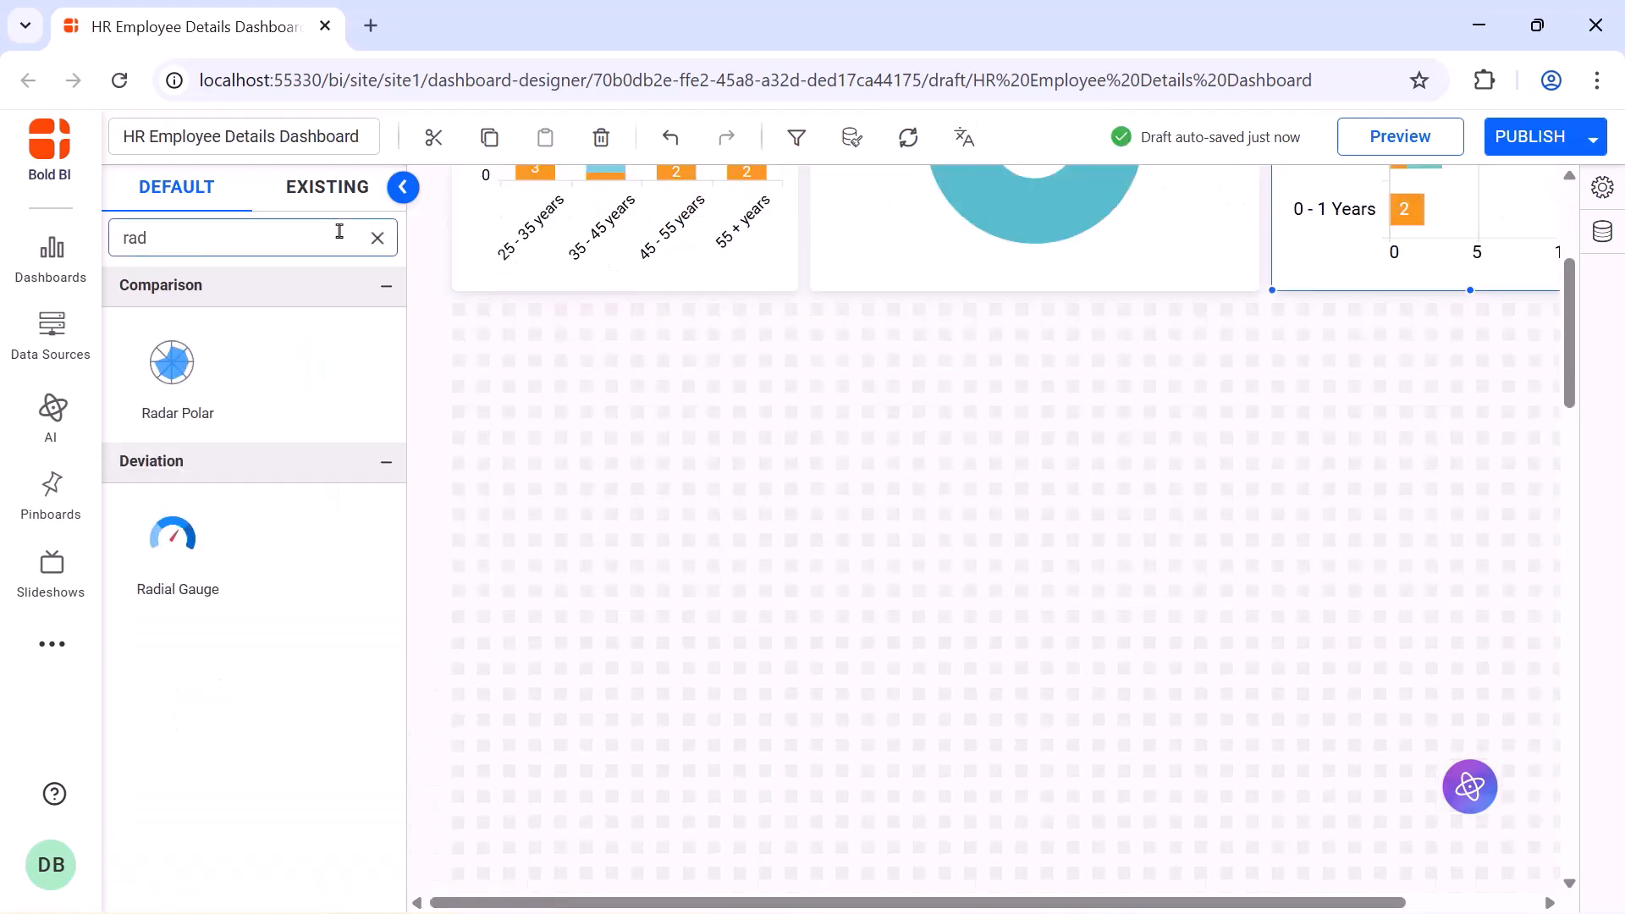
pyautogui.moveTo(171, 535); pyautogui.dragTo(453, 321)
pyautogui.moveTo(591, 392); pyautogui.dragTo(734, 531)
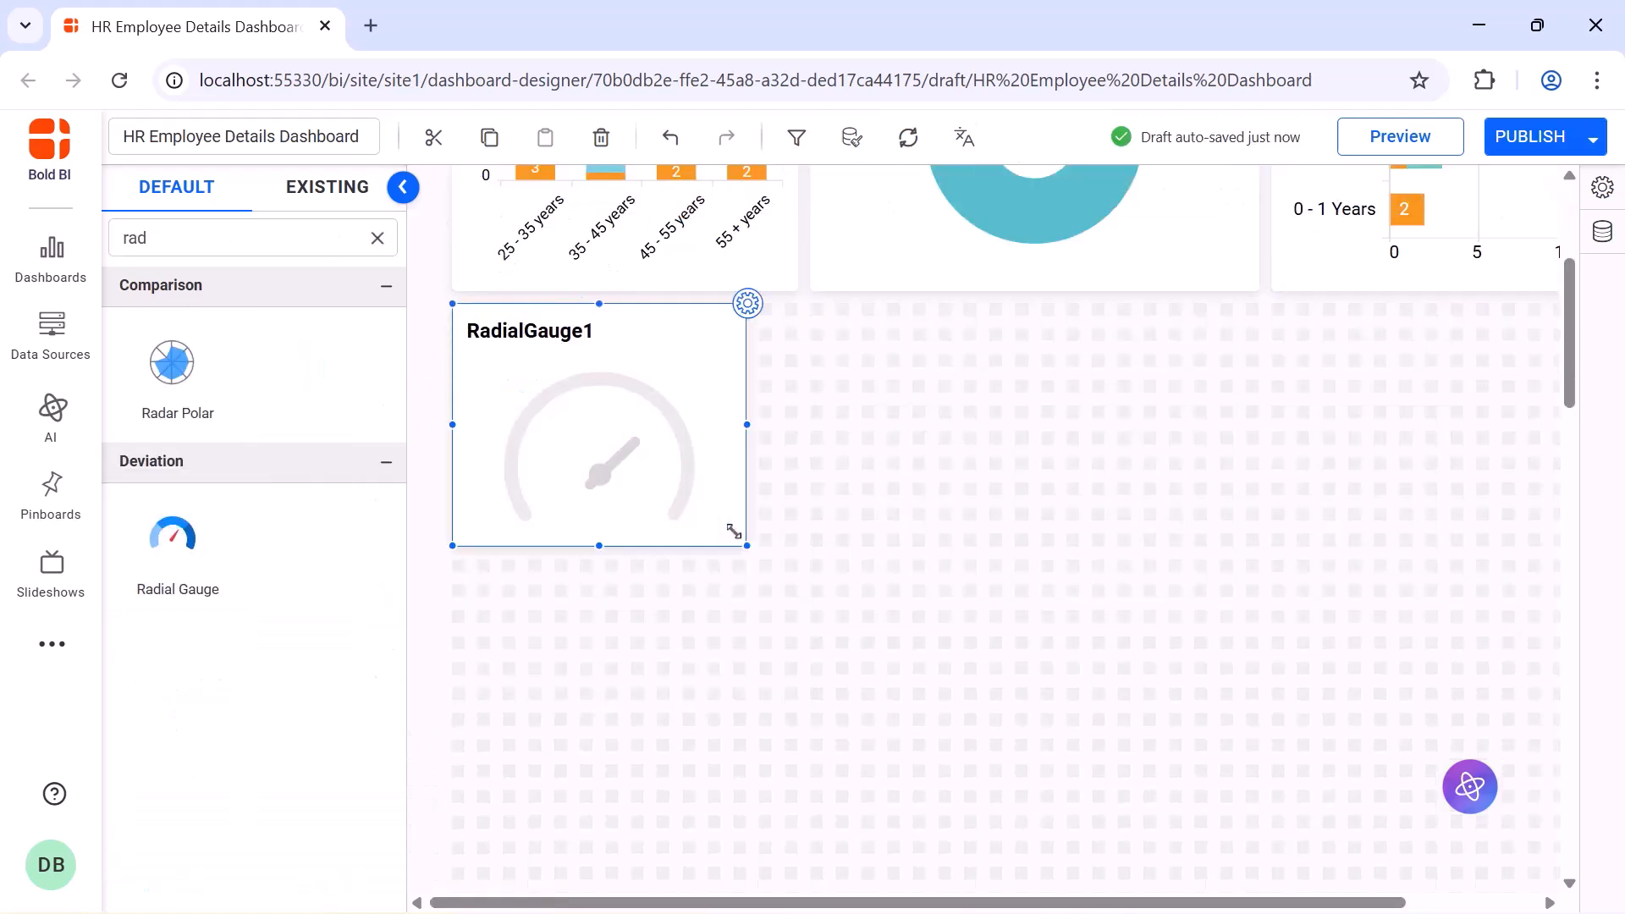
# Rename the new radial gauge Employee Retention Rate
pyautogui.click(748, 305)
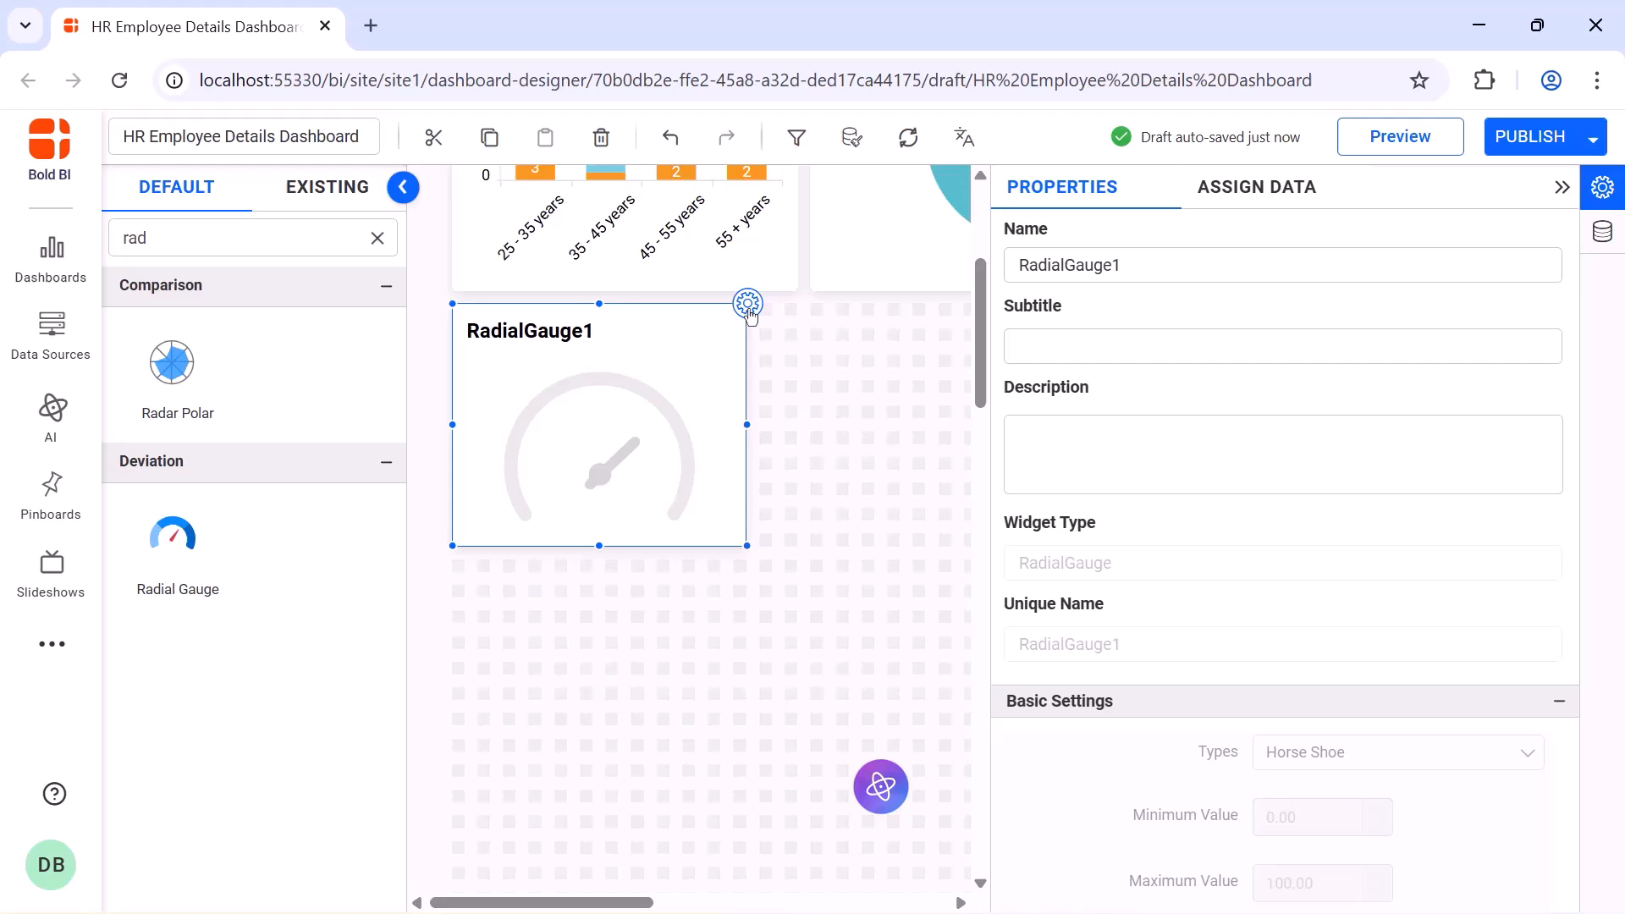
pyautogui.click(1171, 265)
pyautogui.hotkey('ctrl', 'a')
pyautogui.press('BackSpace')
pyautogui.write('Employee Retention Rate')
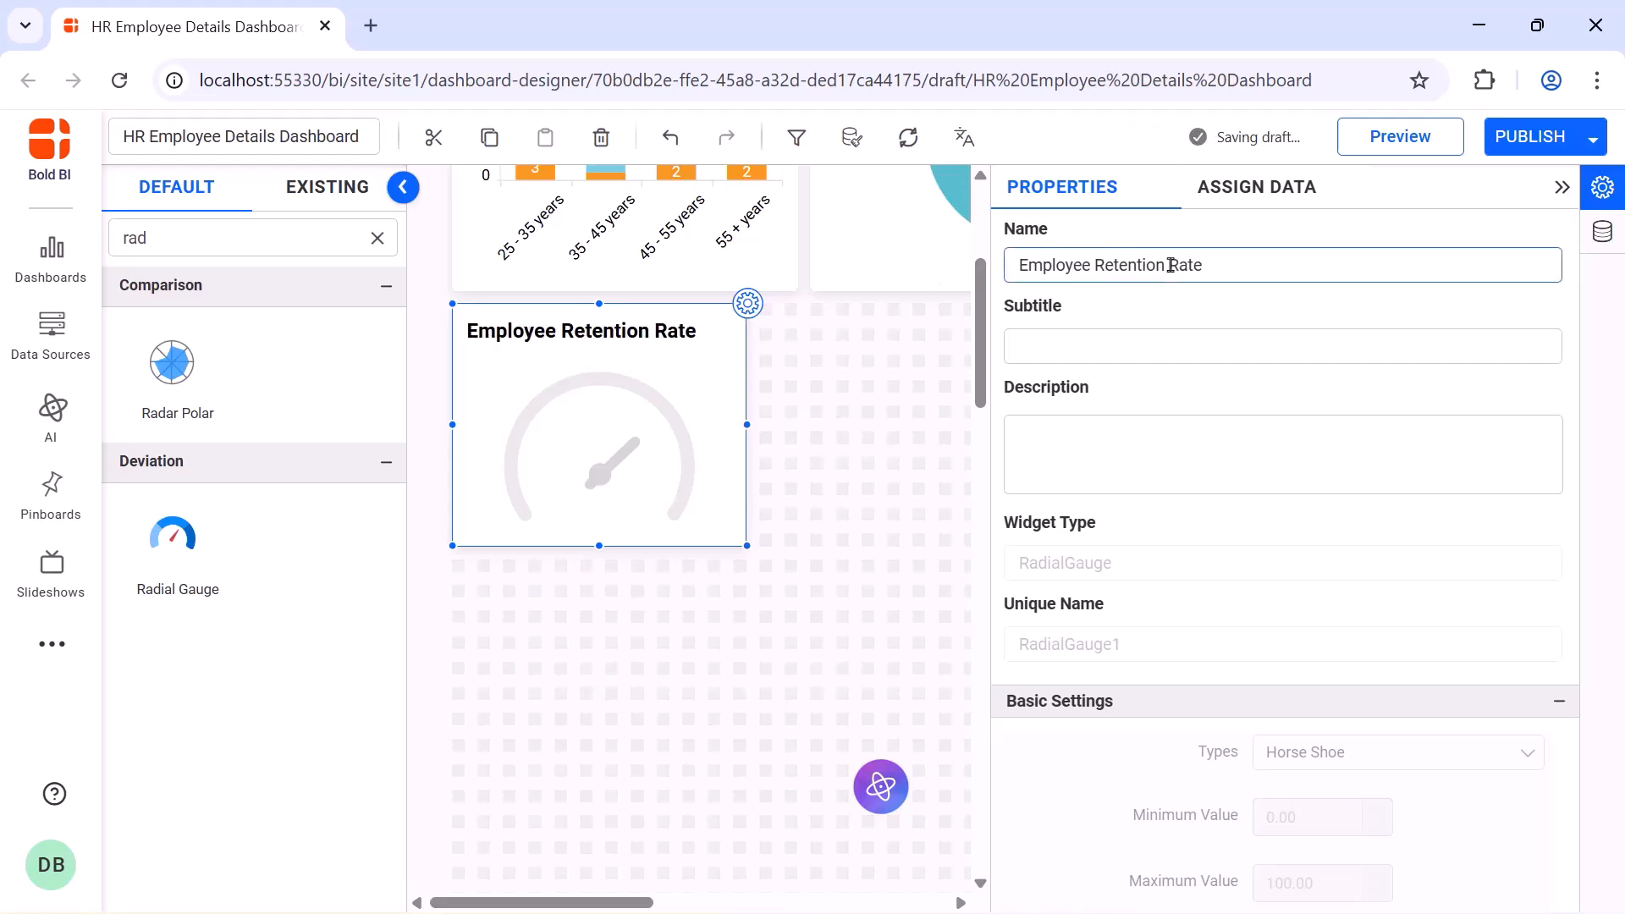
# Create and save an expression named Active_Employees with the formula IF([Status (HR_Payroll_Employee_Details)]='Active',1,0)
pyautogui.click(1274, 203)
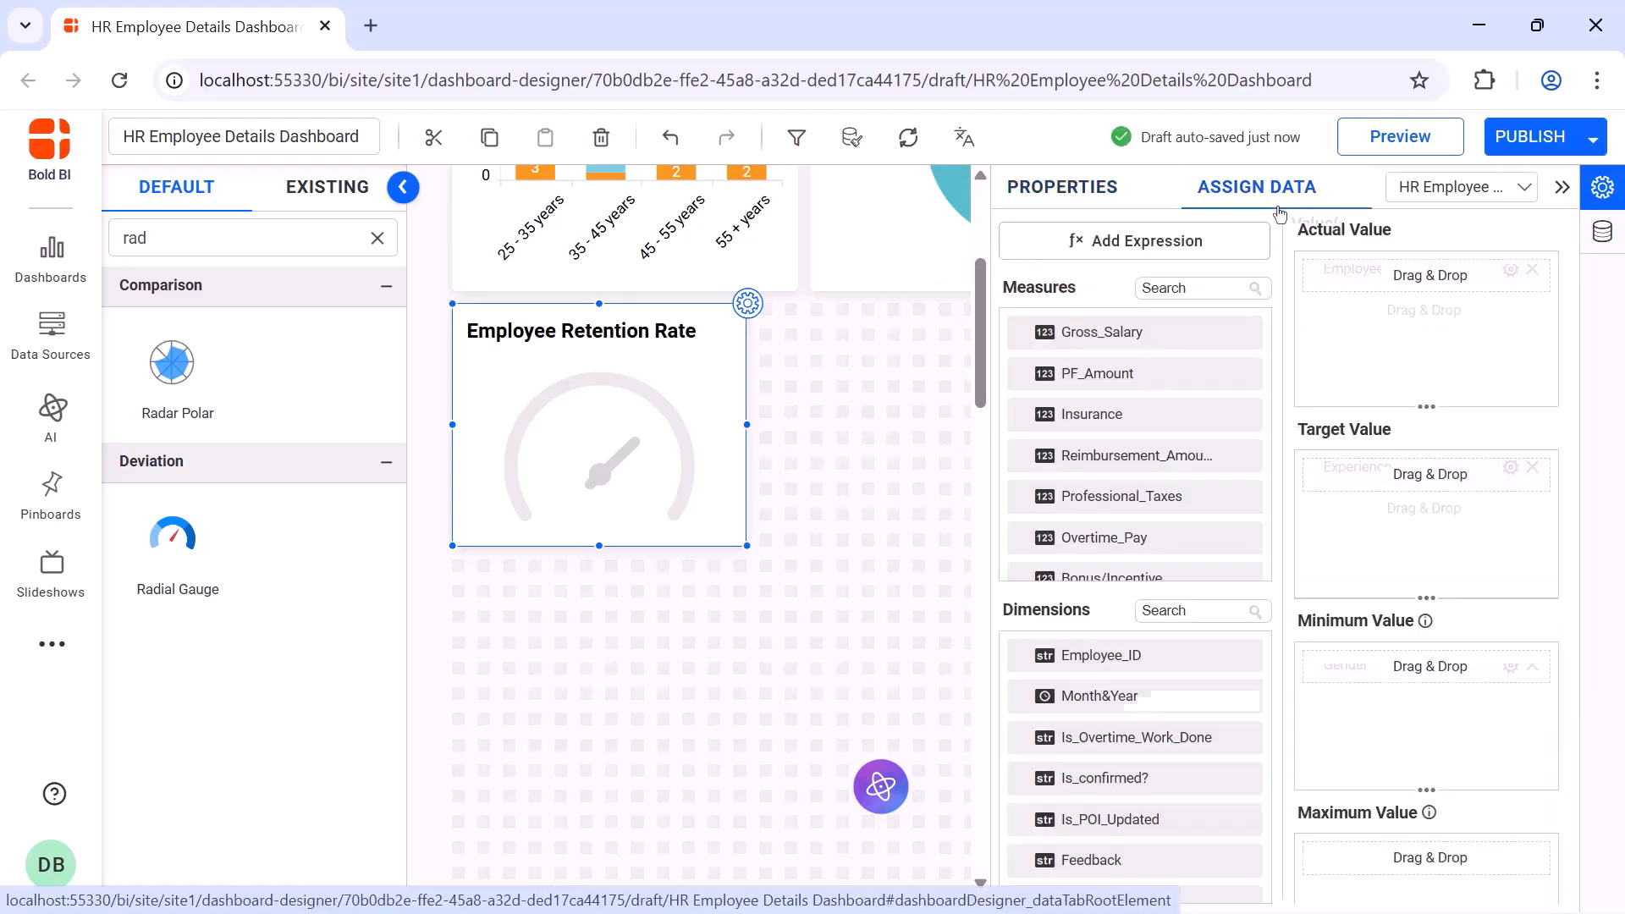
pyautogui.click(1251, 235)
pyautogui.click(377, 834)
pyautogui.doubleClick(683, 281)
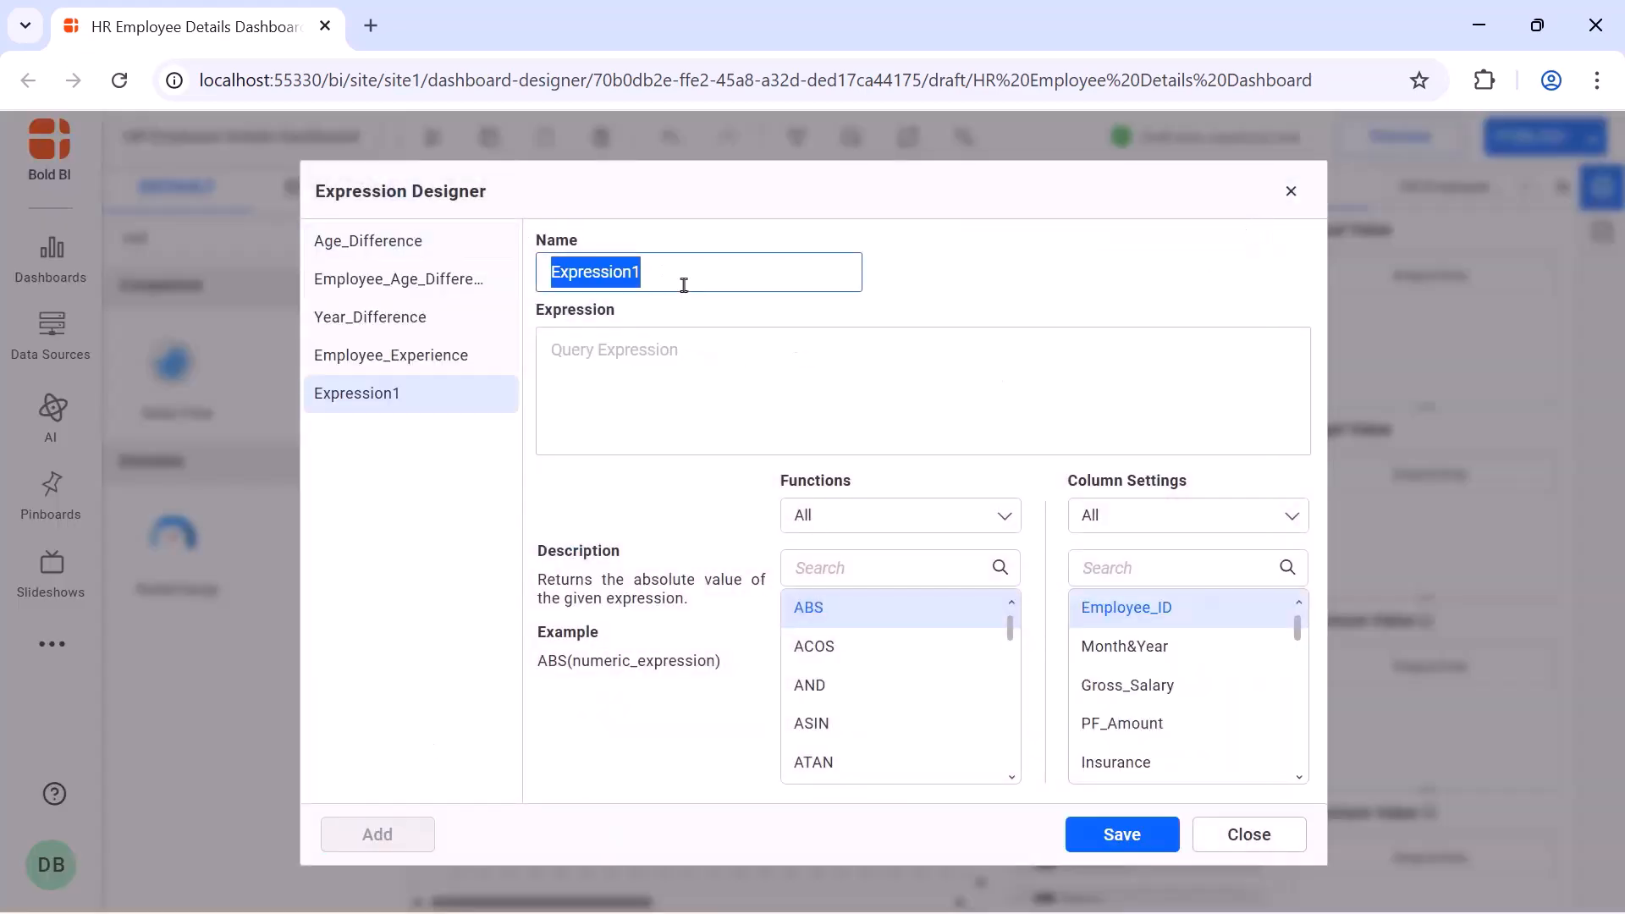
pyautogui.write('Active_Employees')
pyautogui.click(680, 347)
pyautogui.write("IF([Status (HR_Payroll_Employee_Details)]='Active',1,0)")
pyautogui.click(1128, 834)
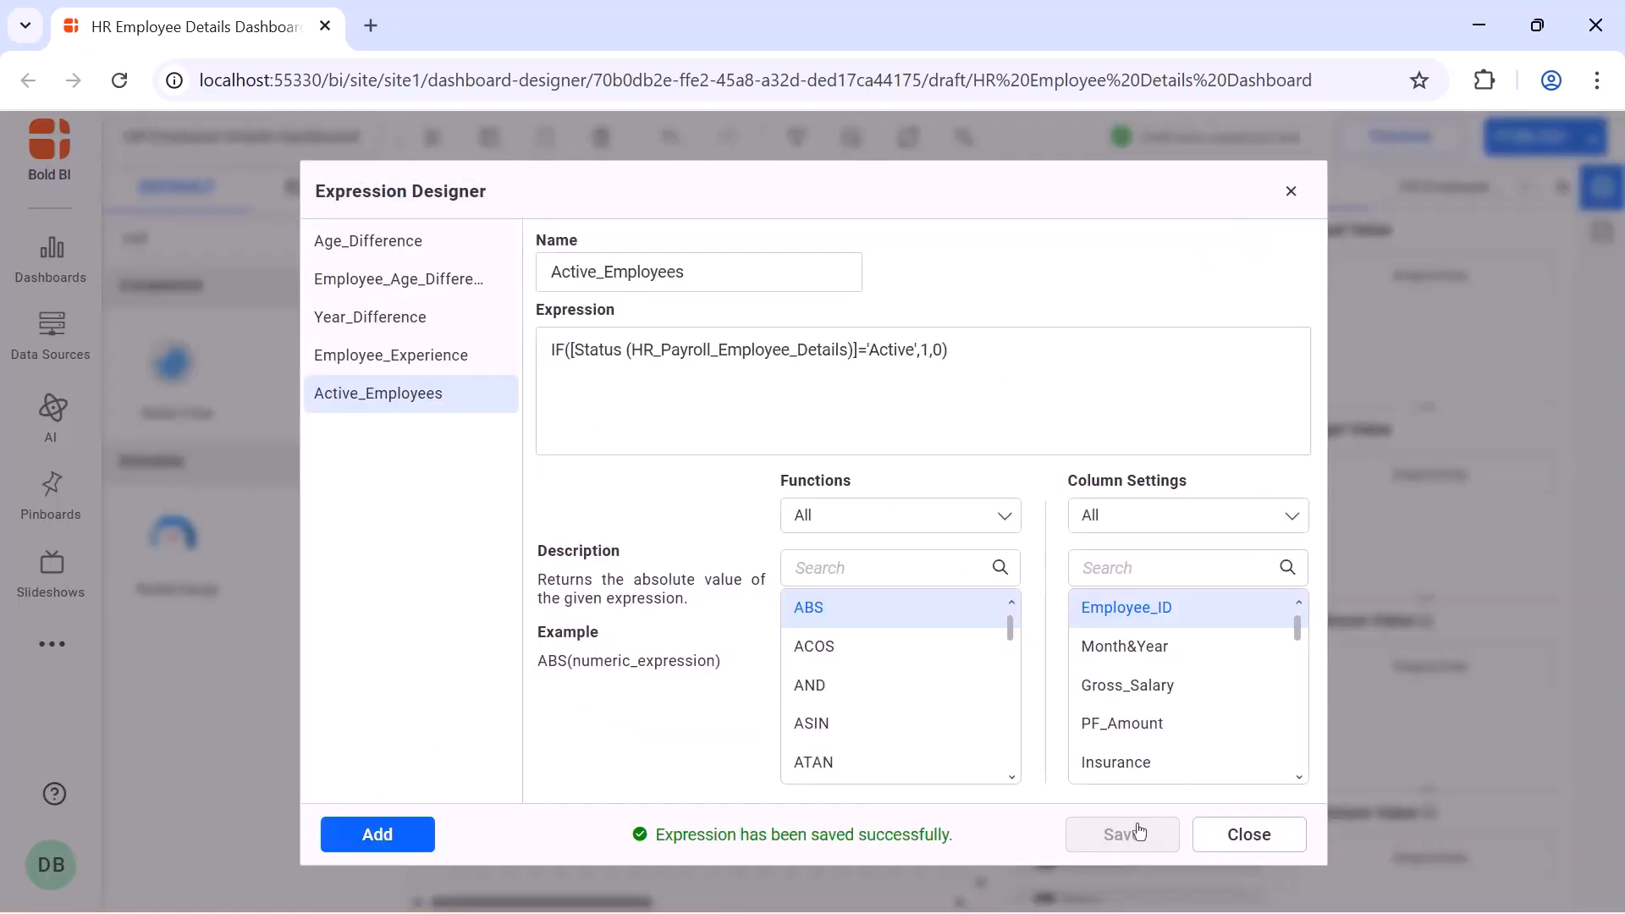
# Create and save an expression named Inactive_Employee with the formula IF([Status (HR_Payroll_Employee_Details)]='Inactive',1,0)
pyautogui.click(412, 836)
pyautogui.doubleClick(826, 279)
pyautogui.press('BackSpace')
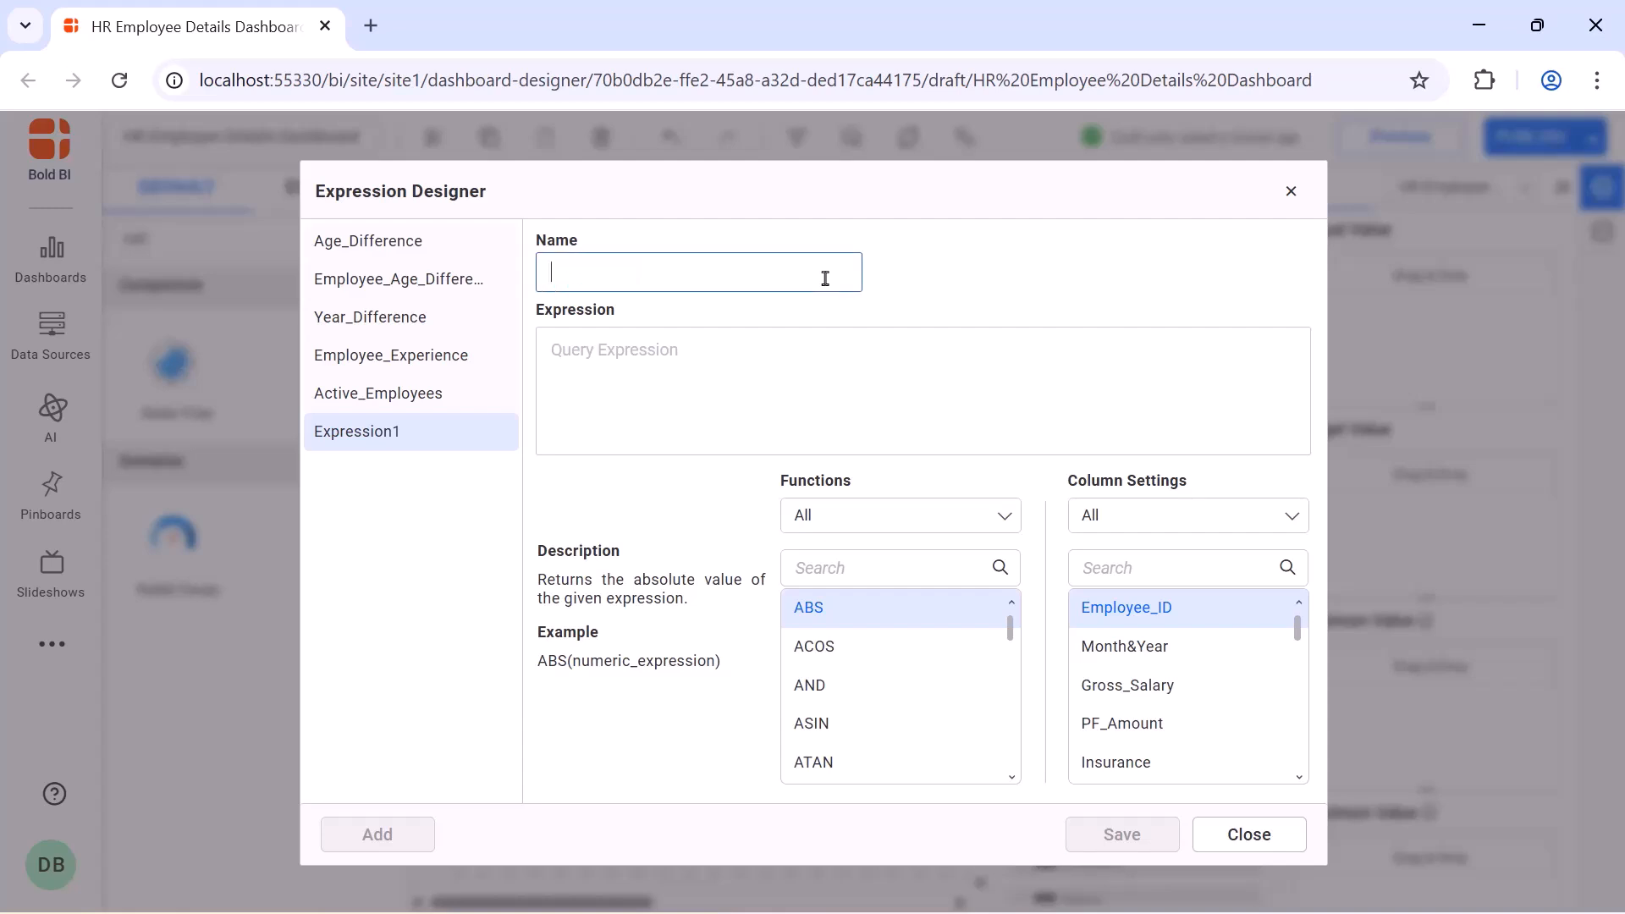
pyautogui.write('Inactive_Employee')
pyautogui.click(813, 341)
pyautogui.write("IF([Status (HR_Payroll_Employee_Details)]='Inactive',1,0)")
pyautogui.click(1110, 836)
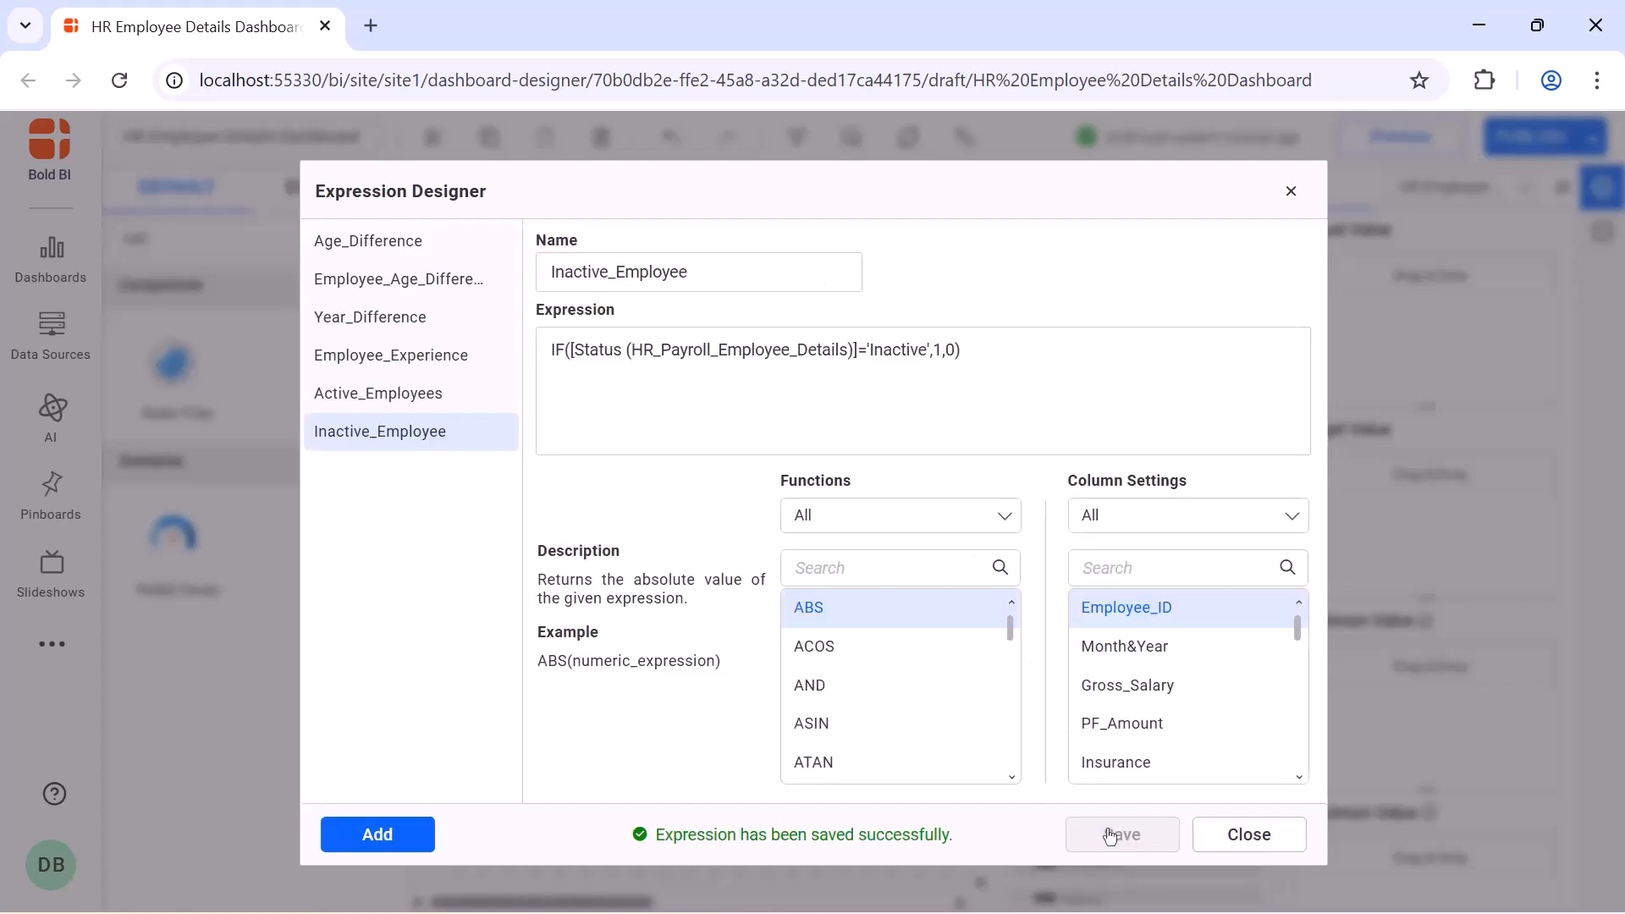
# Save an Employee_Retention_Rate expression with the formula ((SUM([Active_Employees])-SUM([Inactive_Employee]))/COUNT([Employee_ID (HR_Payroll_Employee_Details)]))*100 and close the Expression Designer
pyautogui.click(399, 838)
pyautogui.doubleClick(710, 278)
pyautogui.press('BackSpace')
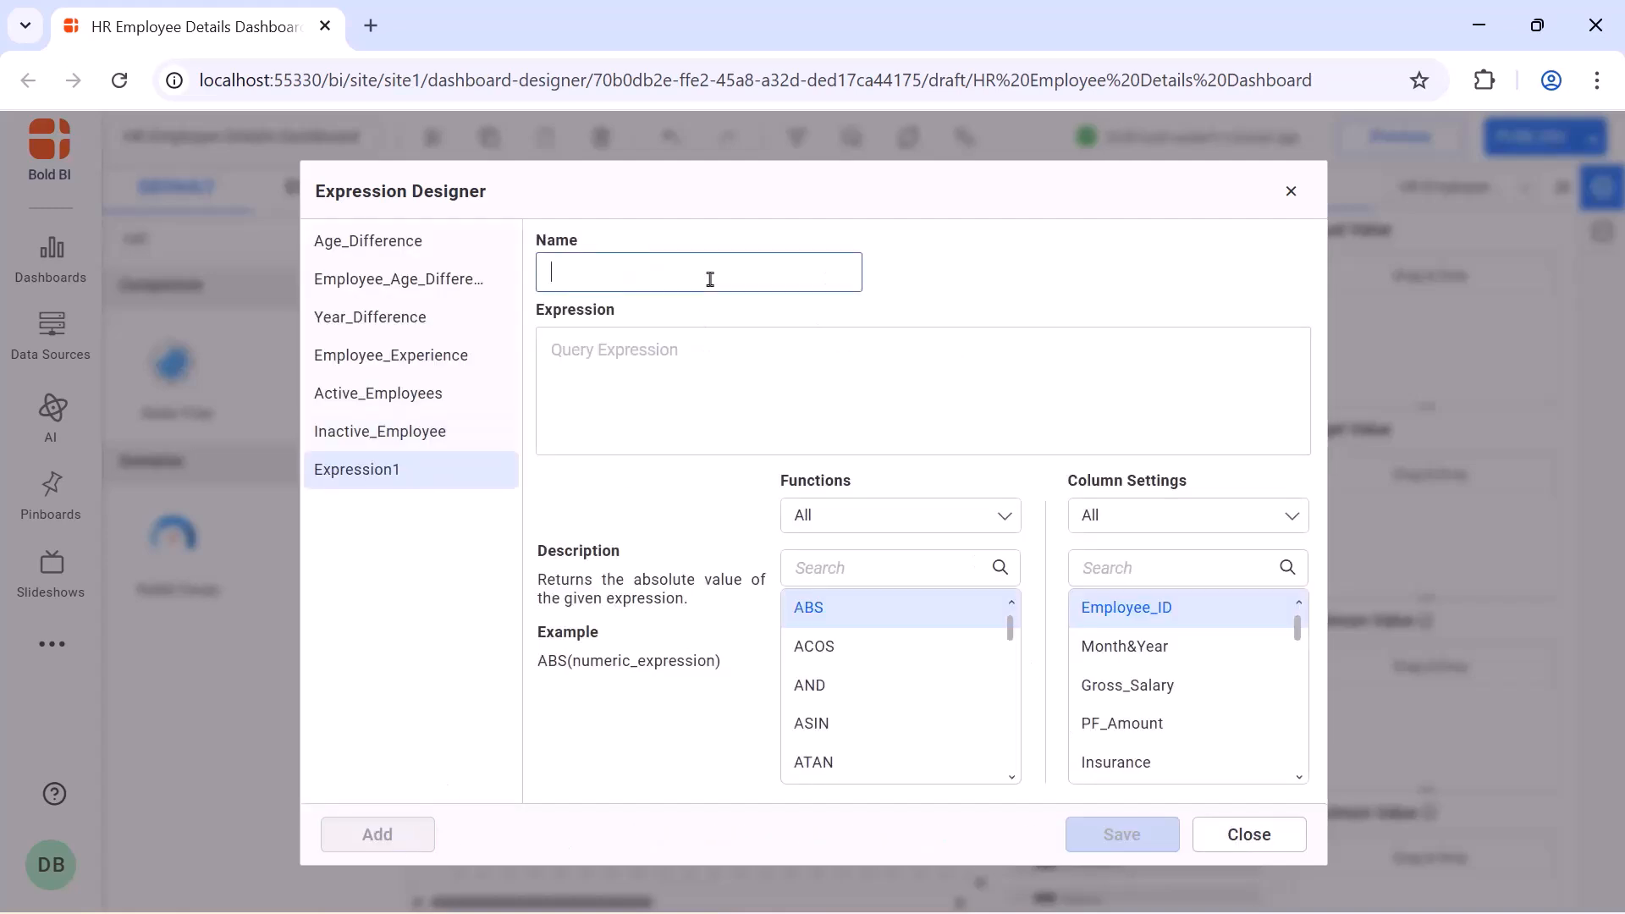
pyautogui.write('Employee_Retention_Rate')
pyautogui.click(711, 344)
pyautogui.write('((SUM([Active_Employees])-SUM([Inactive_Employee]))/COUNT([Employee_ID (HR_Payroll_Employee_Details)]))*100')
pyautogui.click(1077, 838)
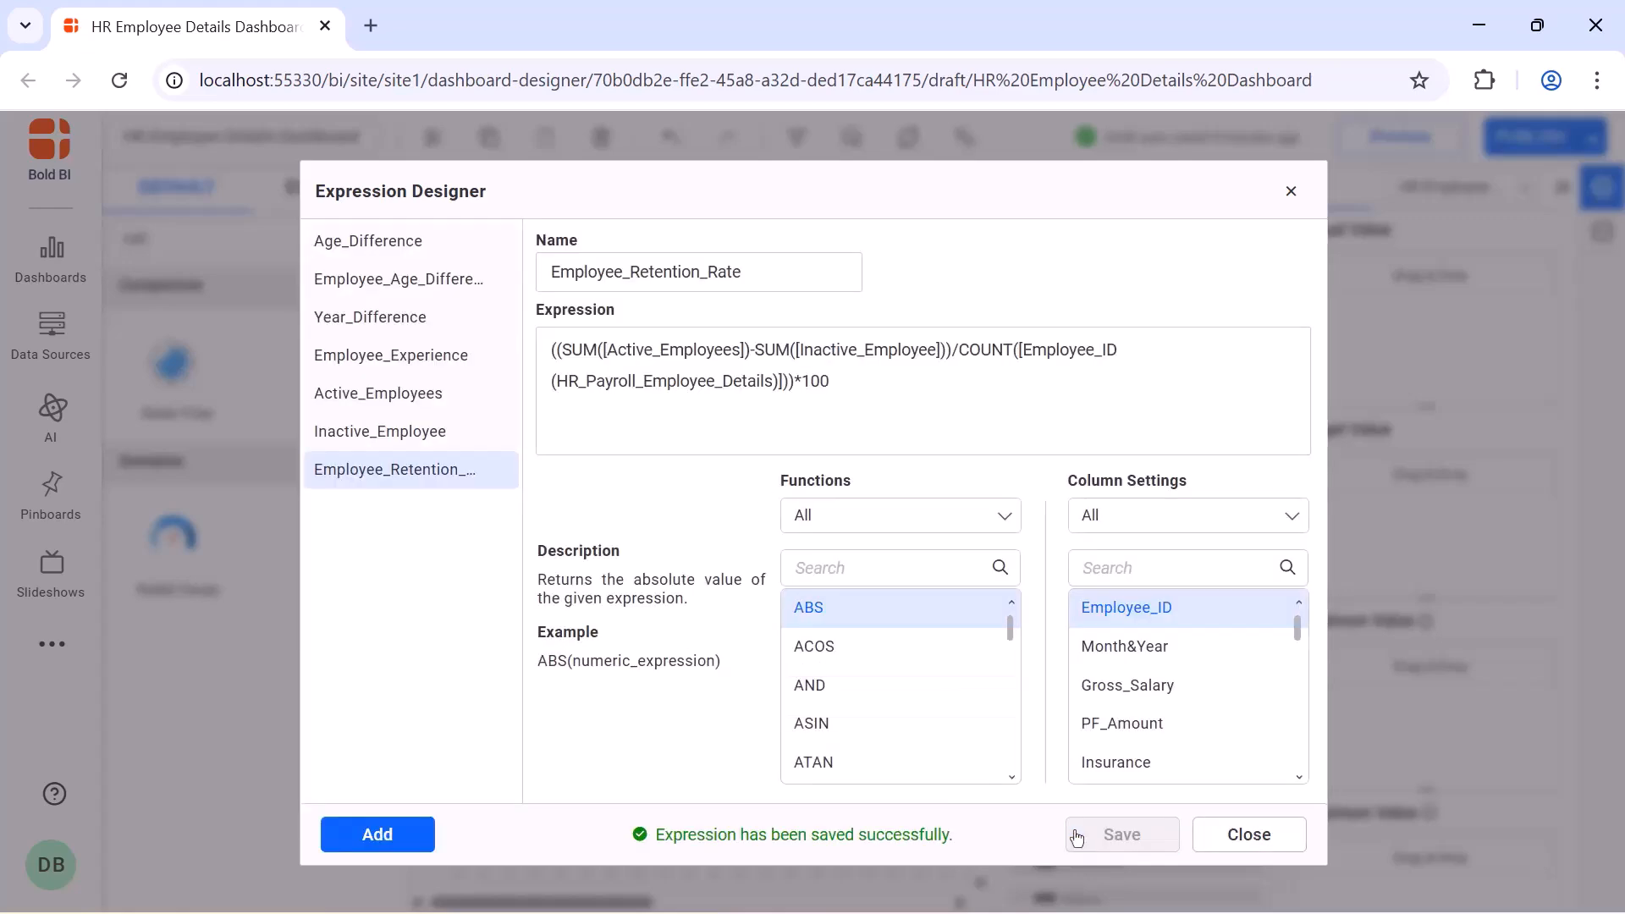
pyautogui.click(1291, 193)
# Filter the measures by "re" and assign Employee_Retention_Rate as the radial gauge's actual value
pyautogui.click(1231, 287)
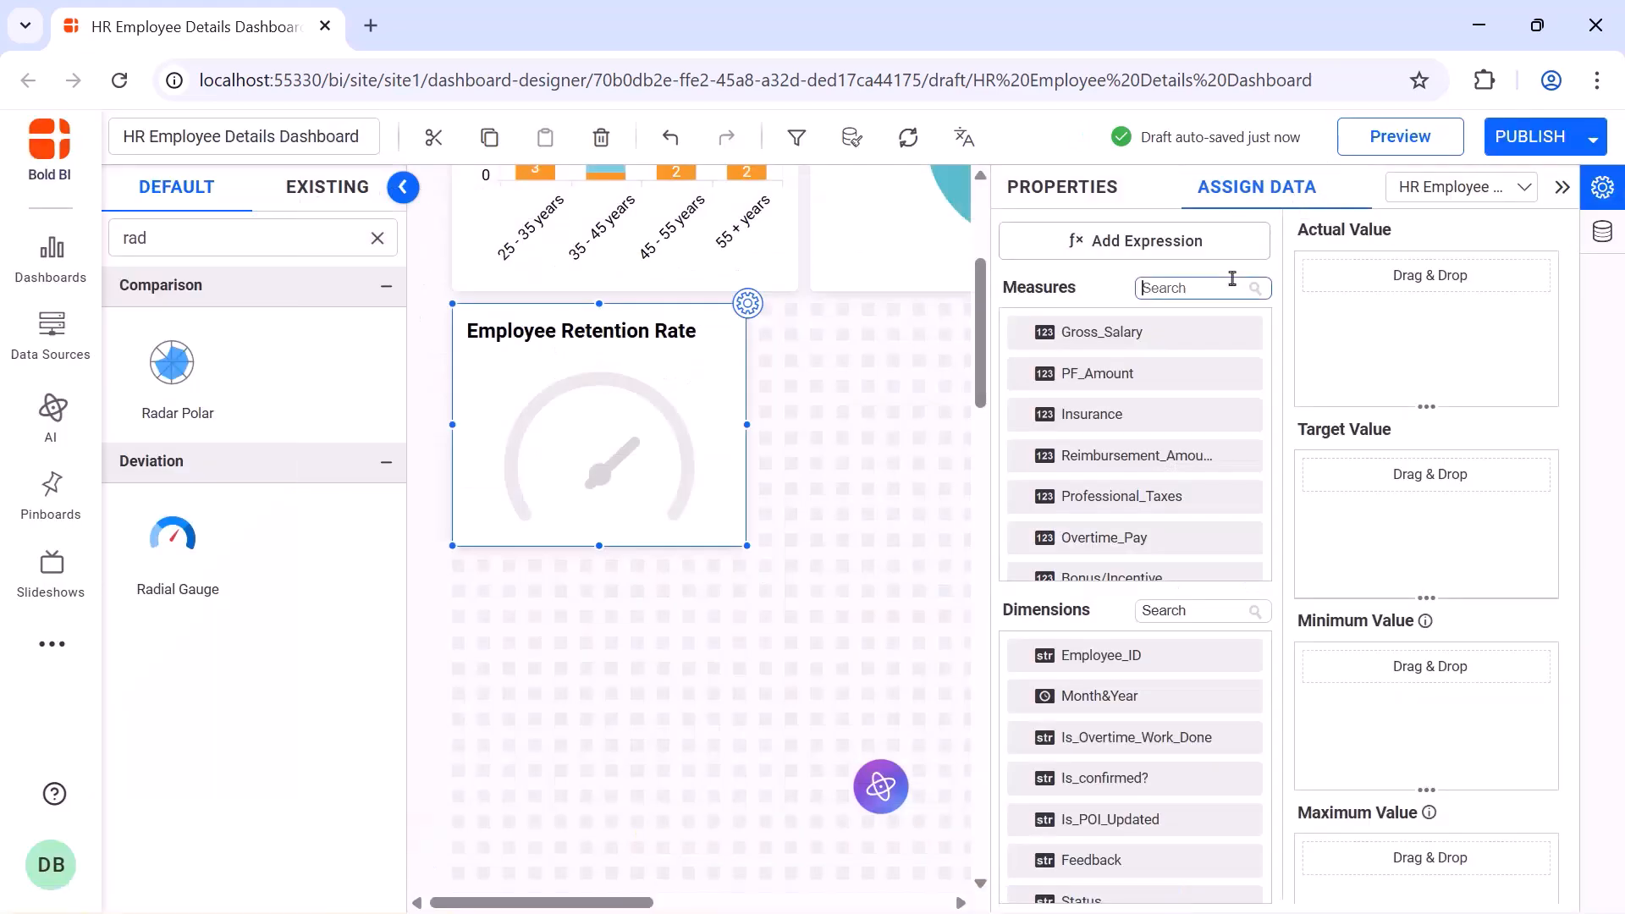
pyautogui.write('re')
pyautogui.moveTo(1126, 496); pyautogui.dragTo(1314, 346)
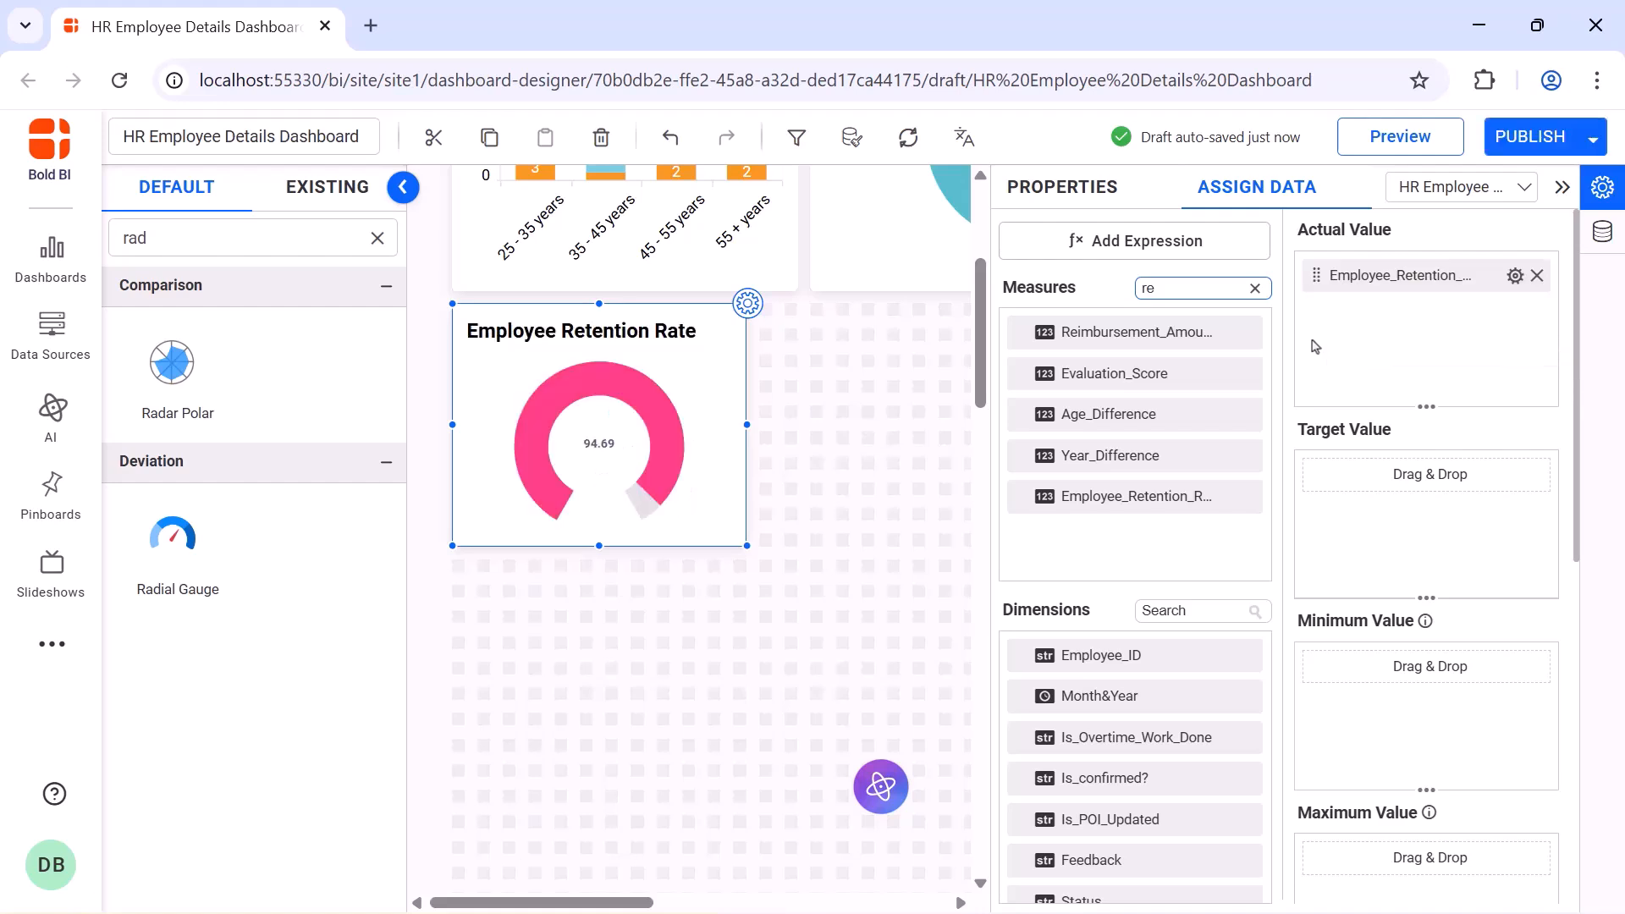
# Format the retention rate gauge's actual value with a % suffix
pyautogui.click(1515, 276)
pyautogui.click(1401, 392)
pyautogui.click(703, 717)
pyautogui.write('%')
pyautogui.click(975, 762)
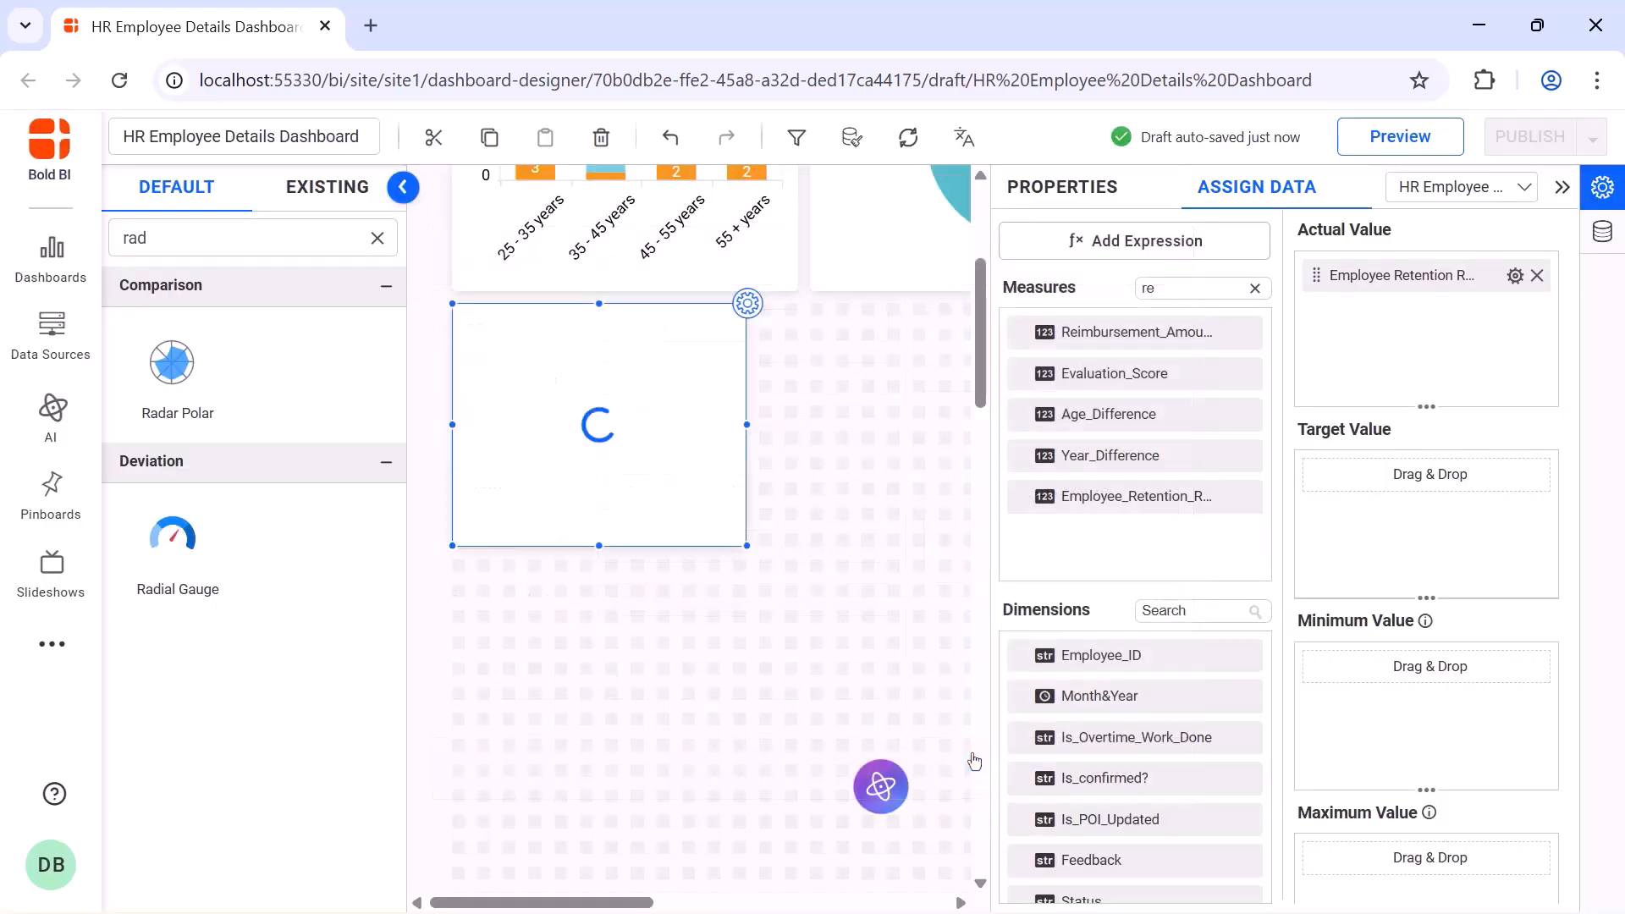
# Add the gauge description "This is the percentage of employees who remain with the company over a specific time period."
pyautogui.click(1060, 209)
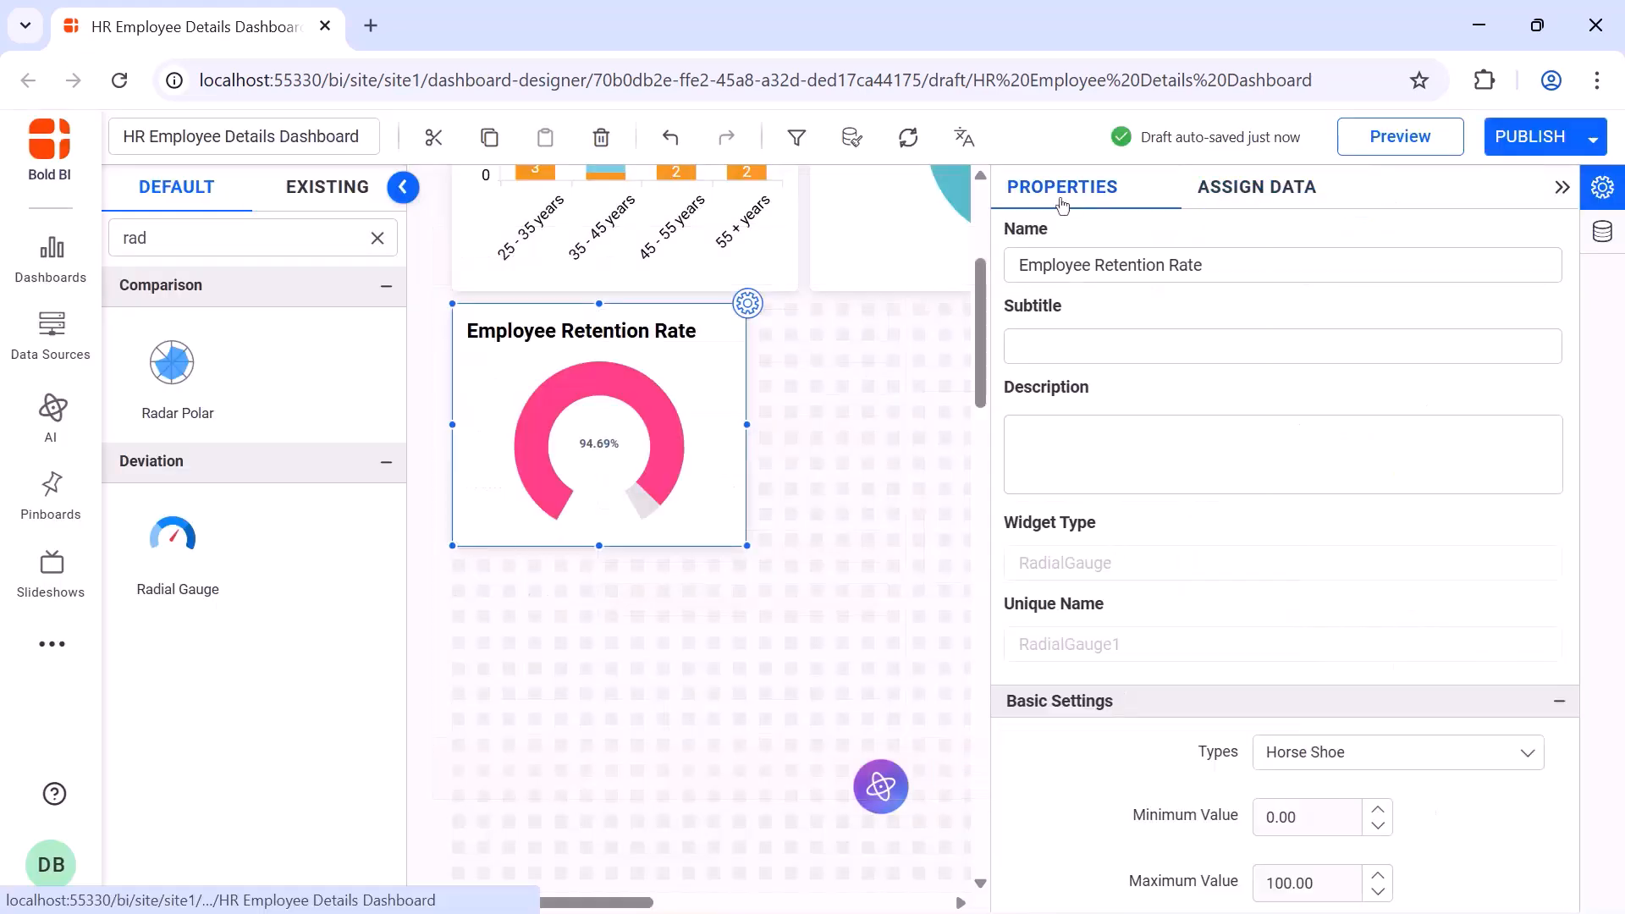
pyautogui.click(1200, 434)
pyautogui.write('This is the percentage of employees who remain with the company over a specific time period.')
# Set the retention gauge's type to Half Circle and enable its animation
pyautogui.scroll(-5, 1452, 324)
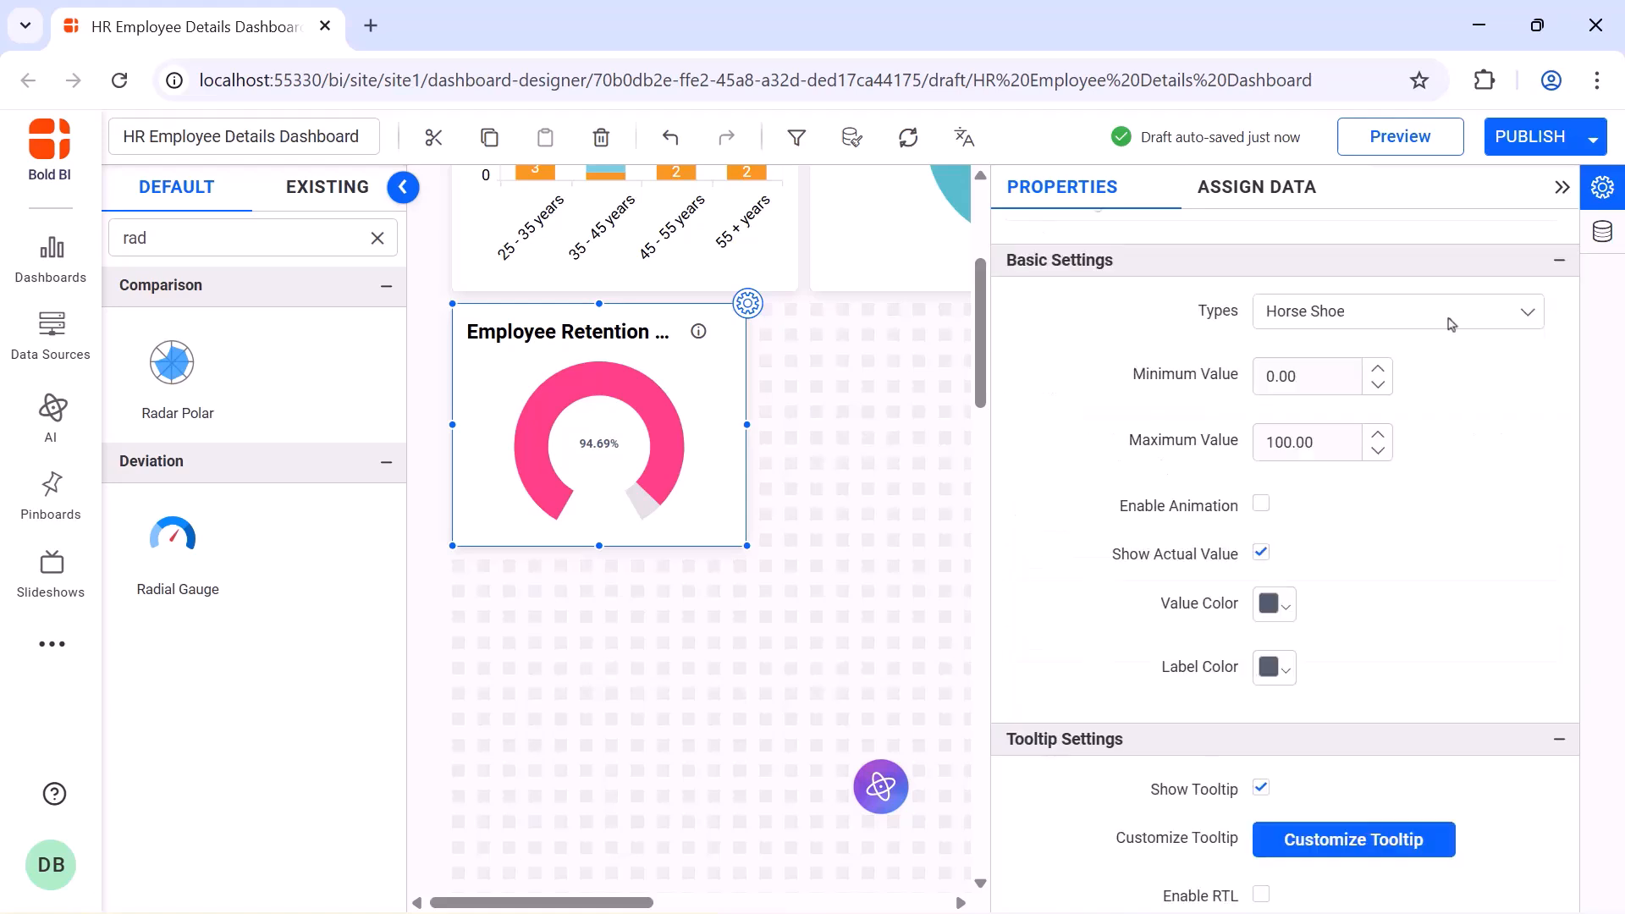
pyautogui.click(1451, 325)
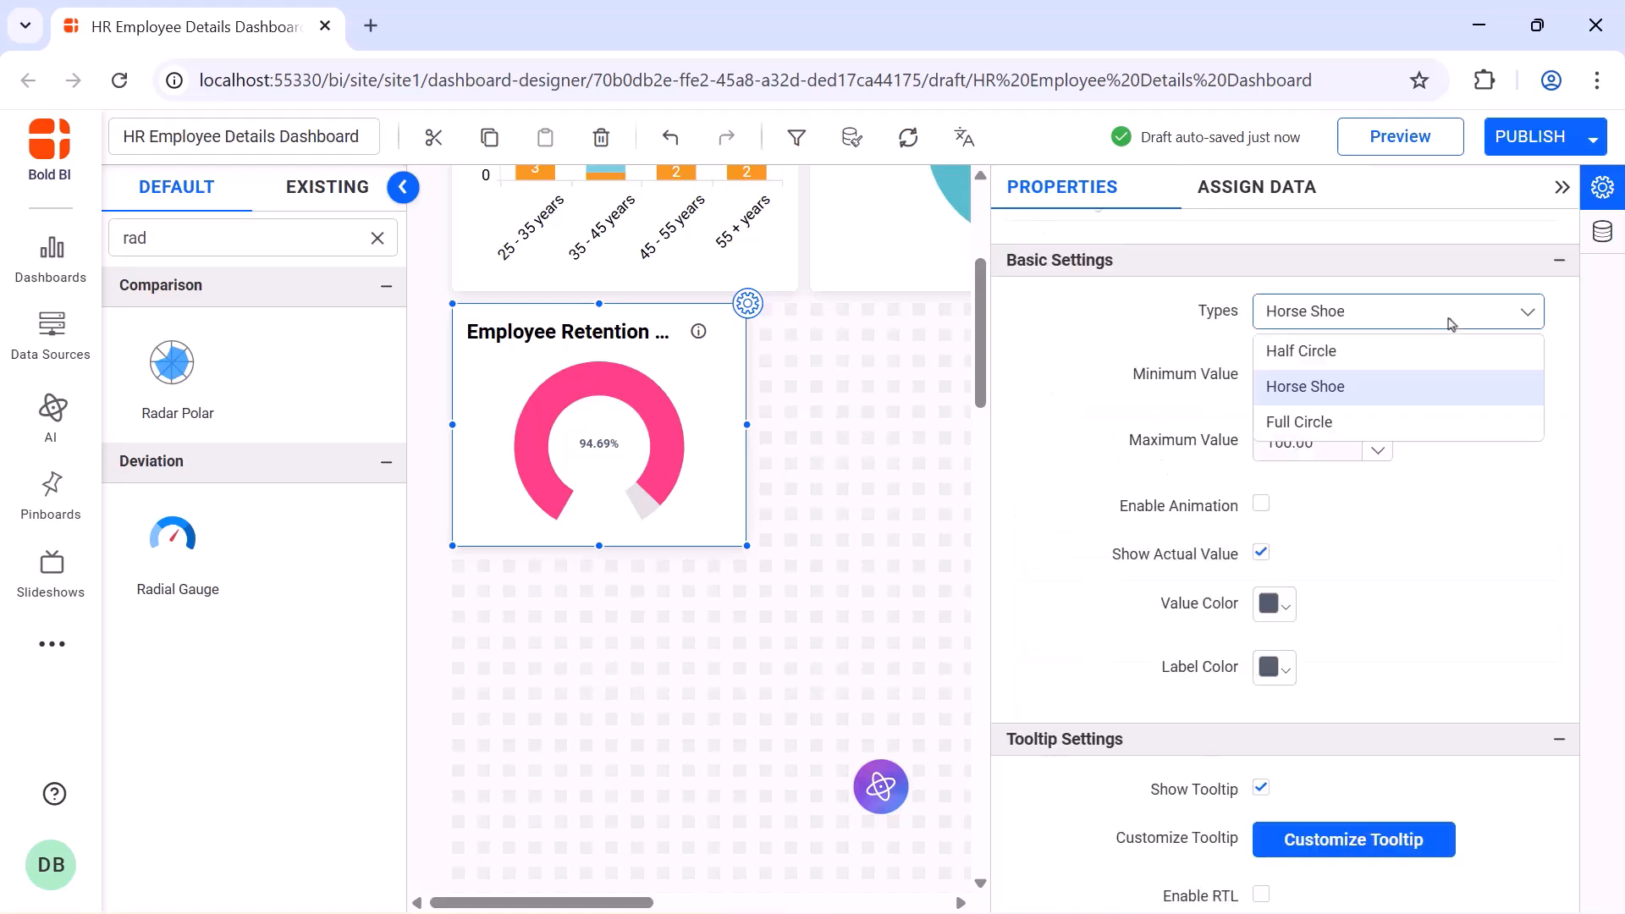
pyautogui.click(1445, 362)
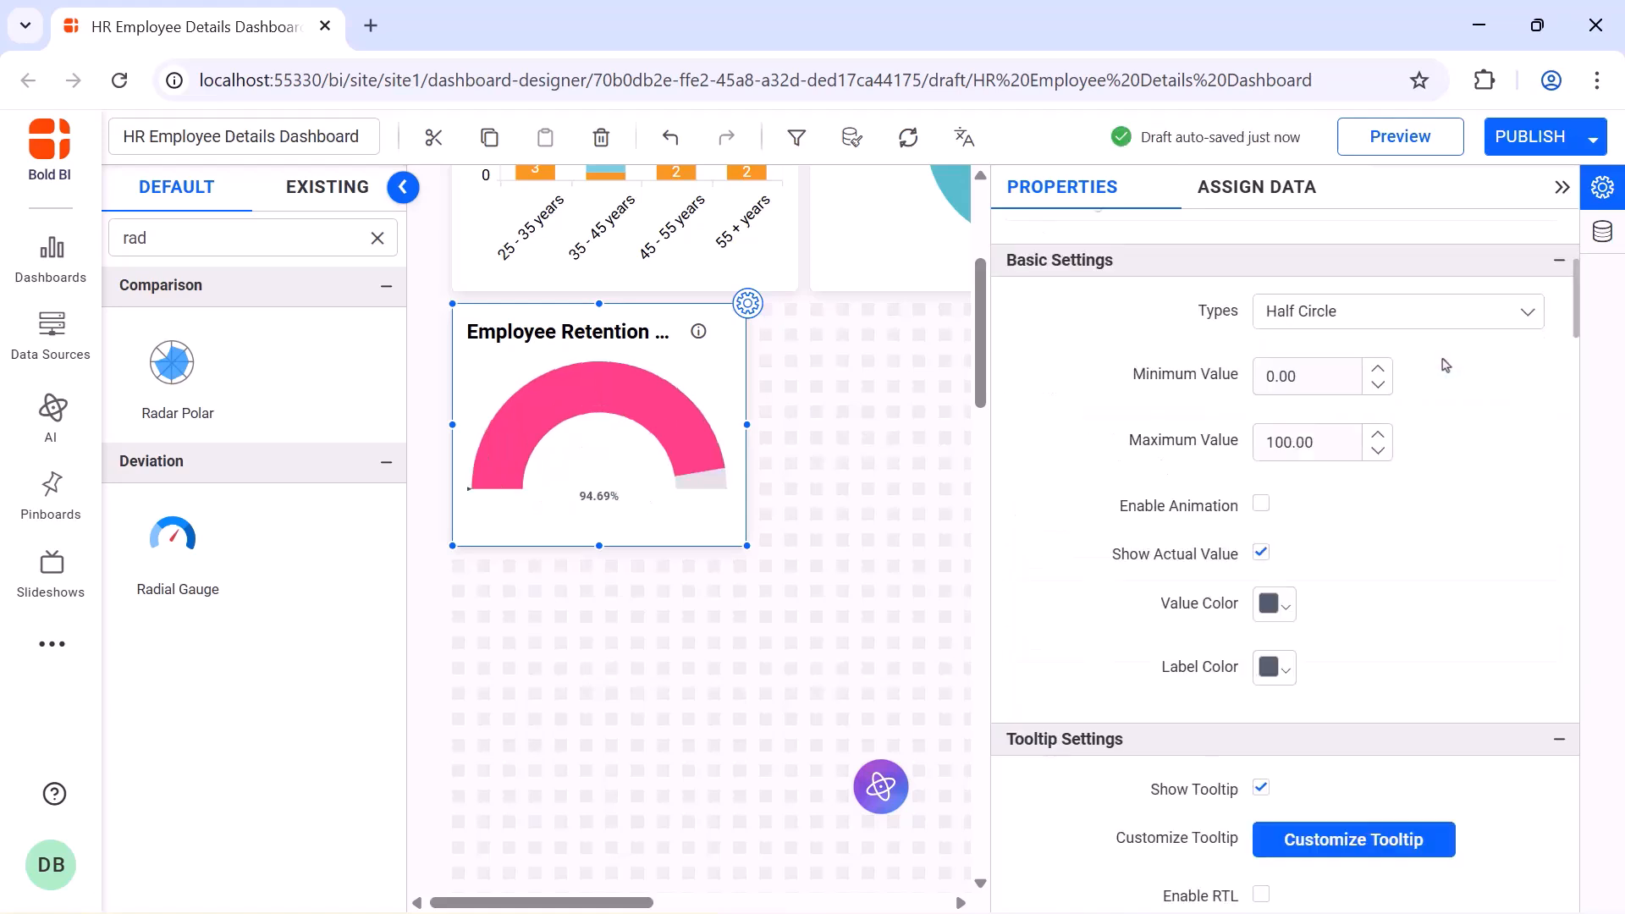
pyautogui.click(1265, 513)
# Set the retention gauge's value pointer to Range with Needle and its range pointer color to light green
pyautogui.scroll(-10, 1354, 295)
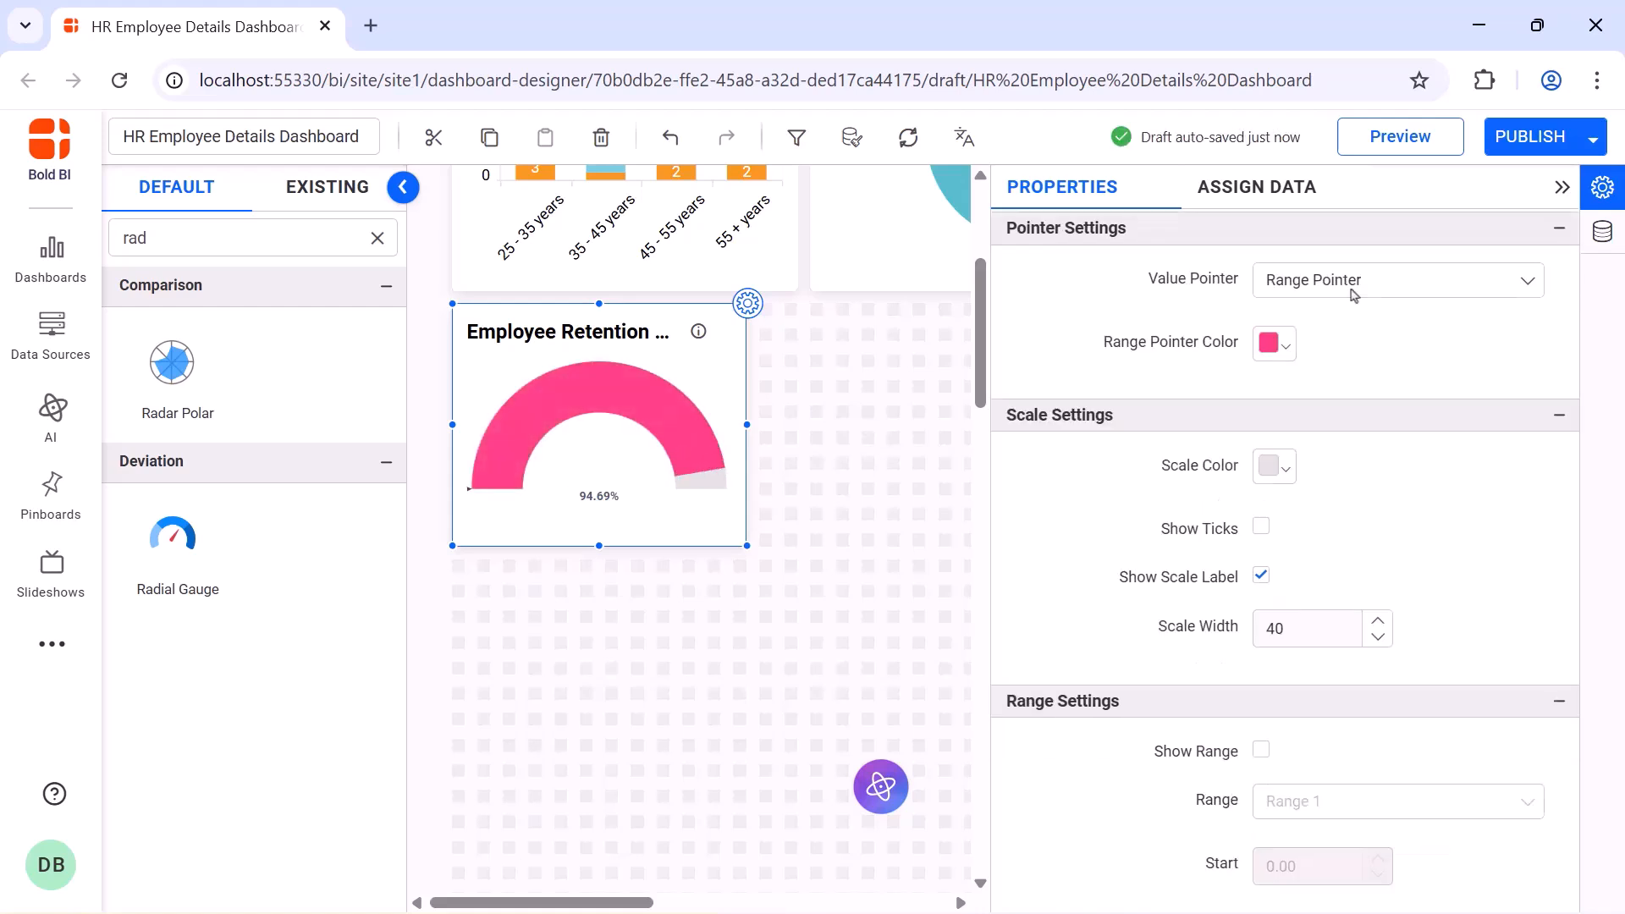
pyautogui.click(1355, 295)
pyautogui.click(1350, 386)
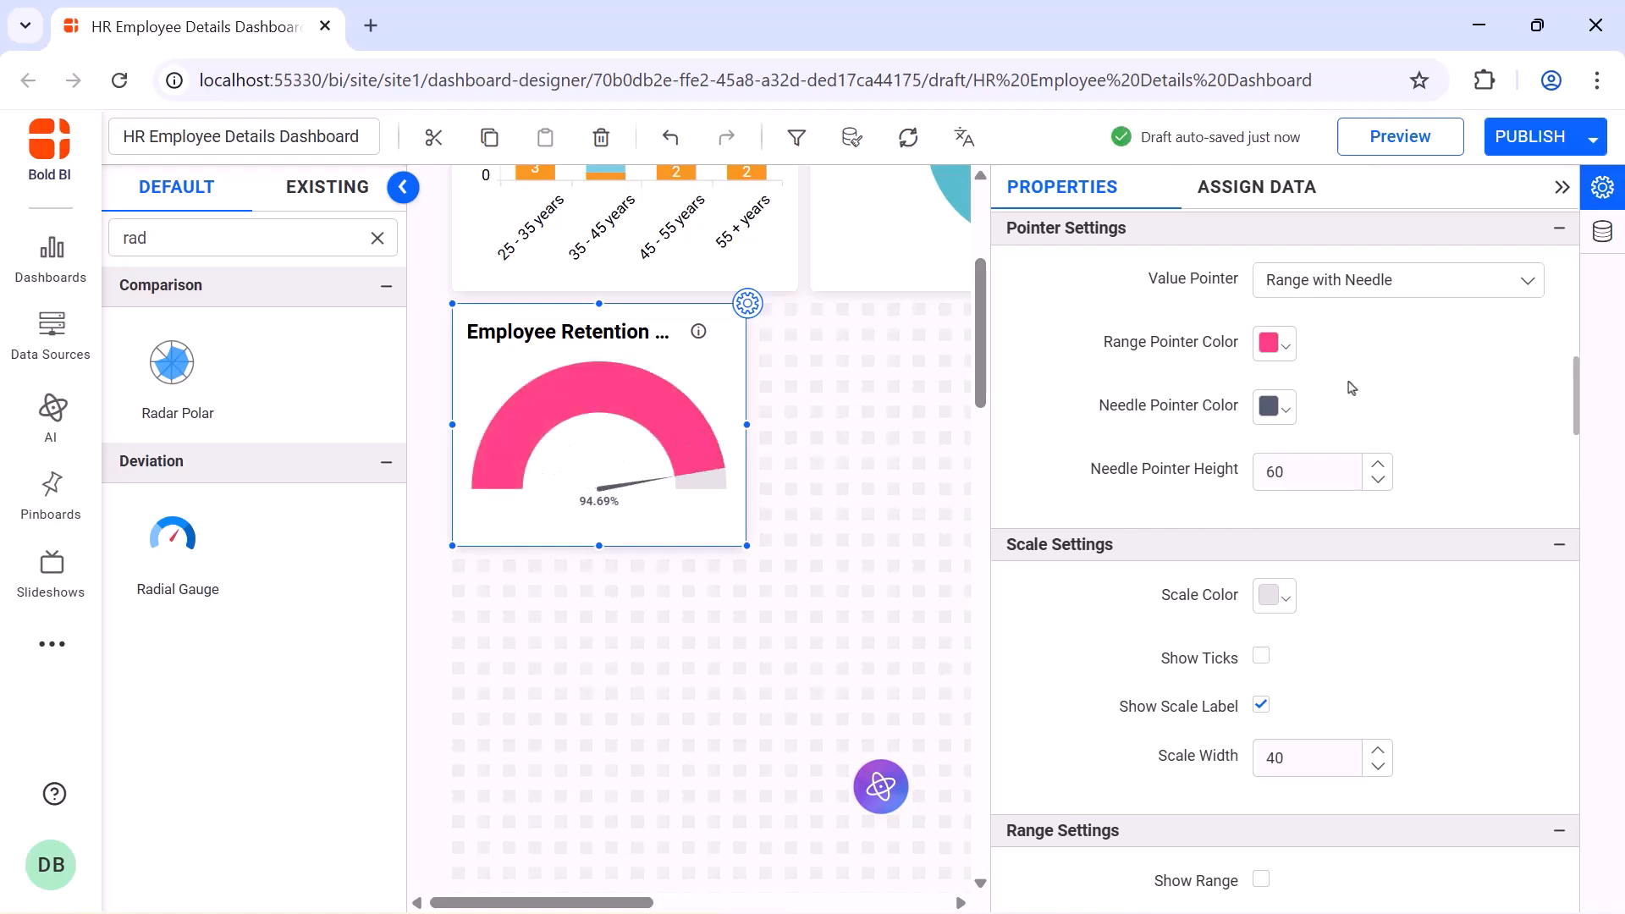
pyautogui.click(1274, 343)
pyautogui.click(1421, 429)
pyautogui.click(1416, 671)
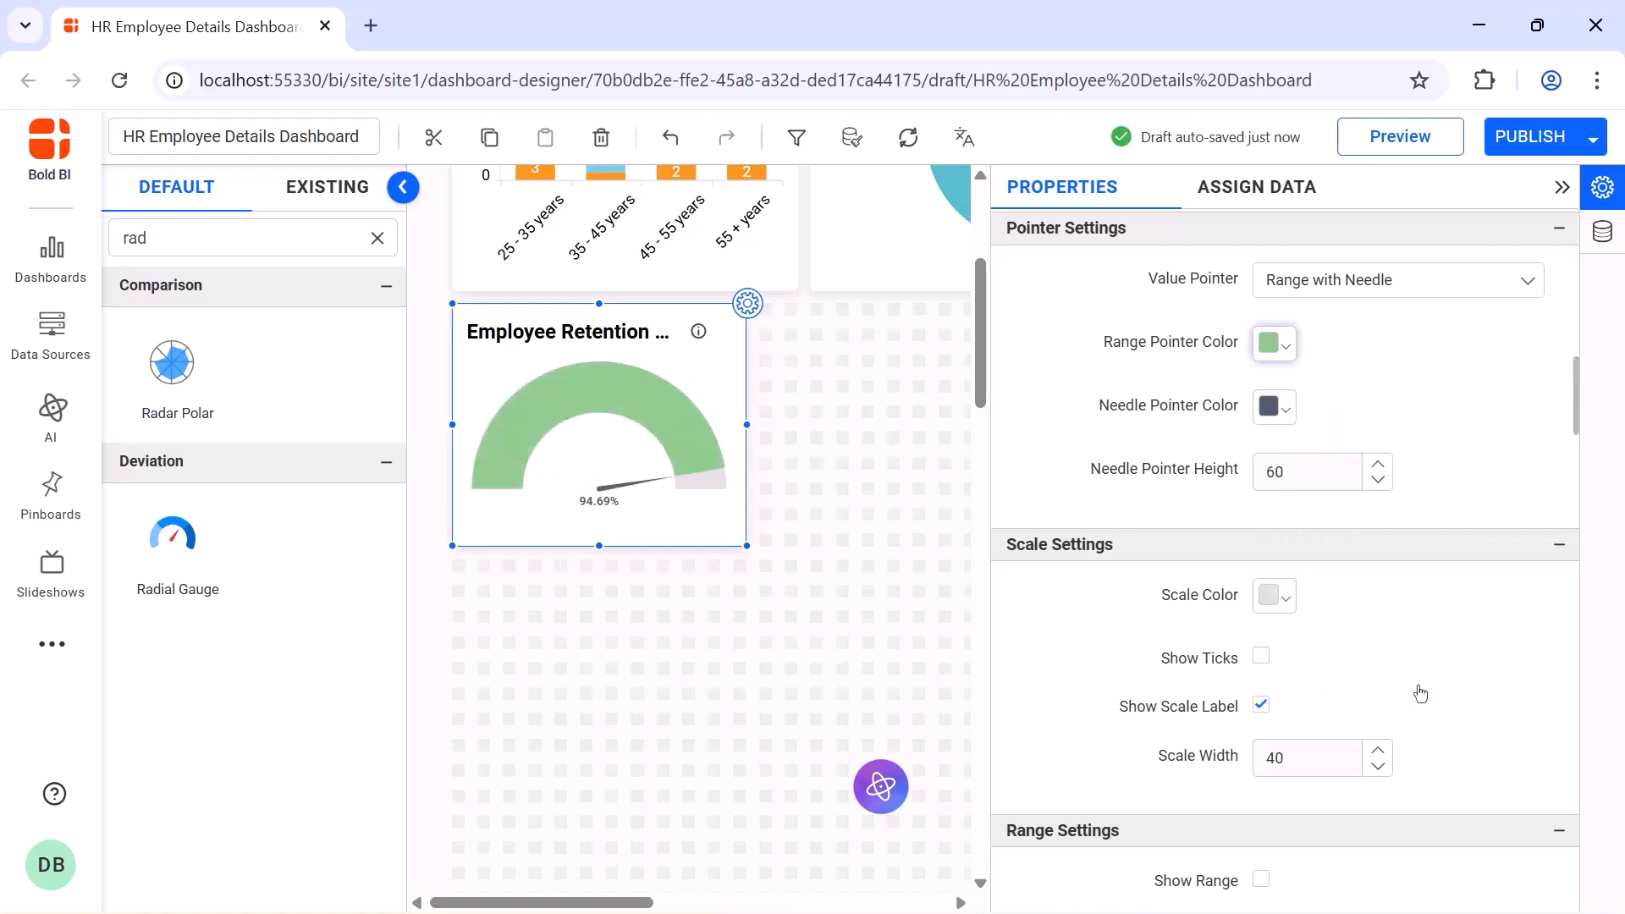
# Turn off the automatic font size for the gauge's actual value and set its font size to 24
pyautogui.scroll(-5, 1267, 522)
pyautogui.click(1262, 518)
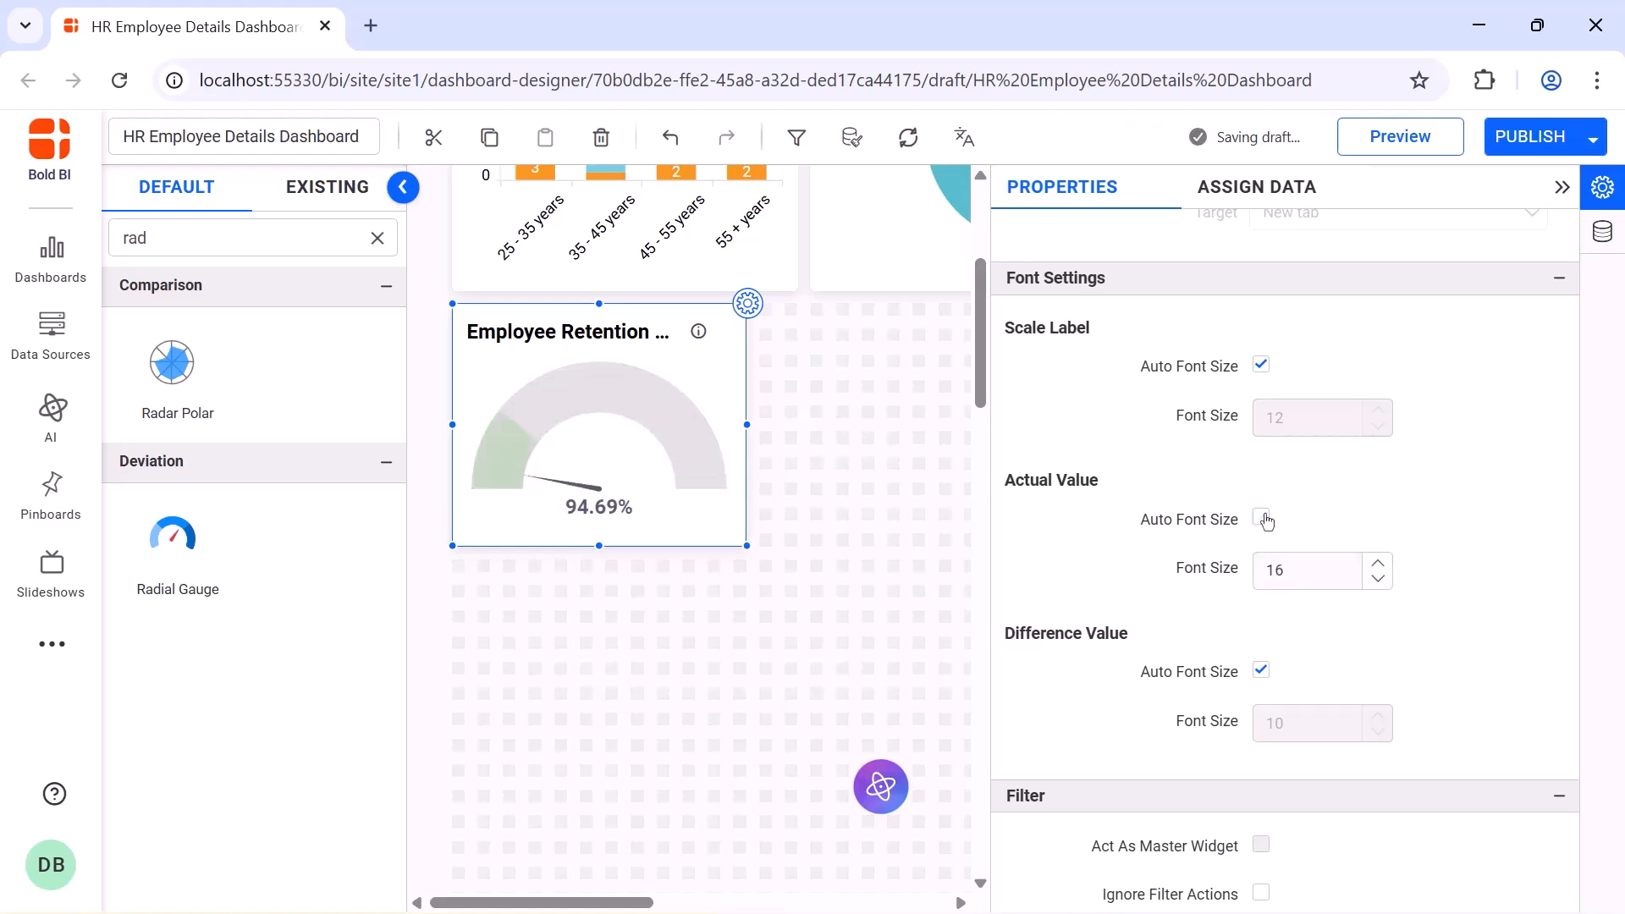
pyautogui.doubleClick(1308, 568)
pyautogui.write('24')
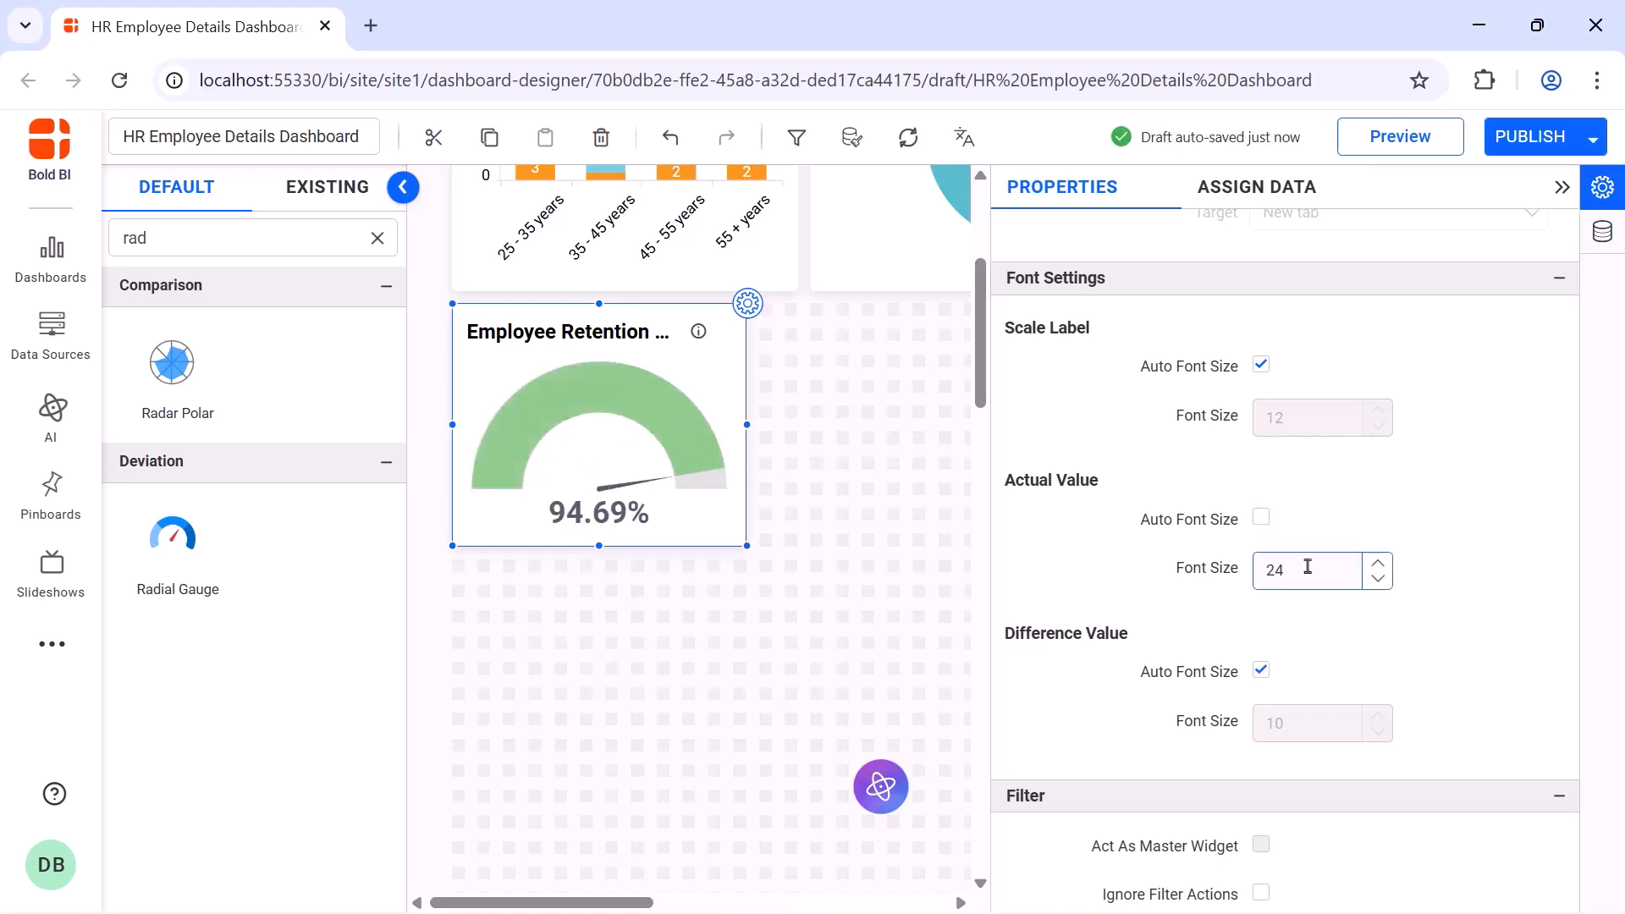
# Turn off the gauge title's automatic font size, set it to 16 and close the widget's settings
pyautogui.scroll(-8, 1268, 448)
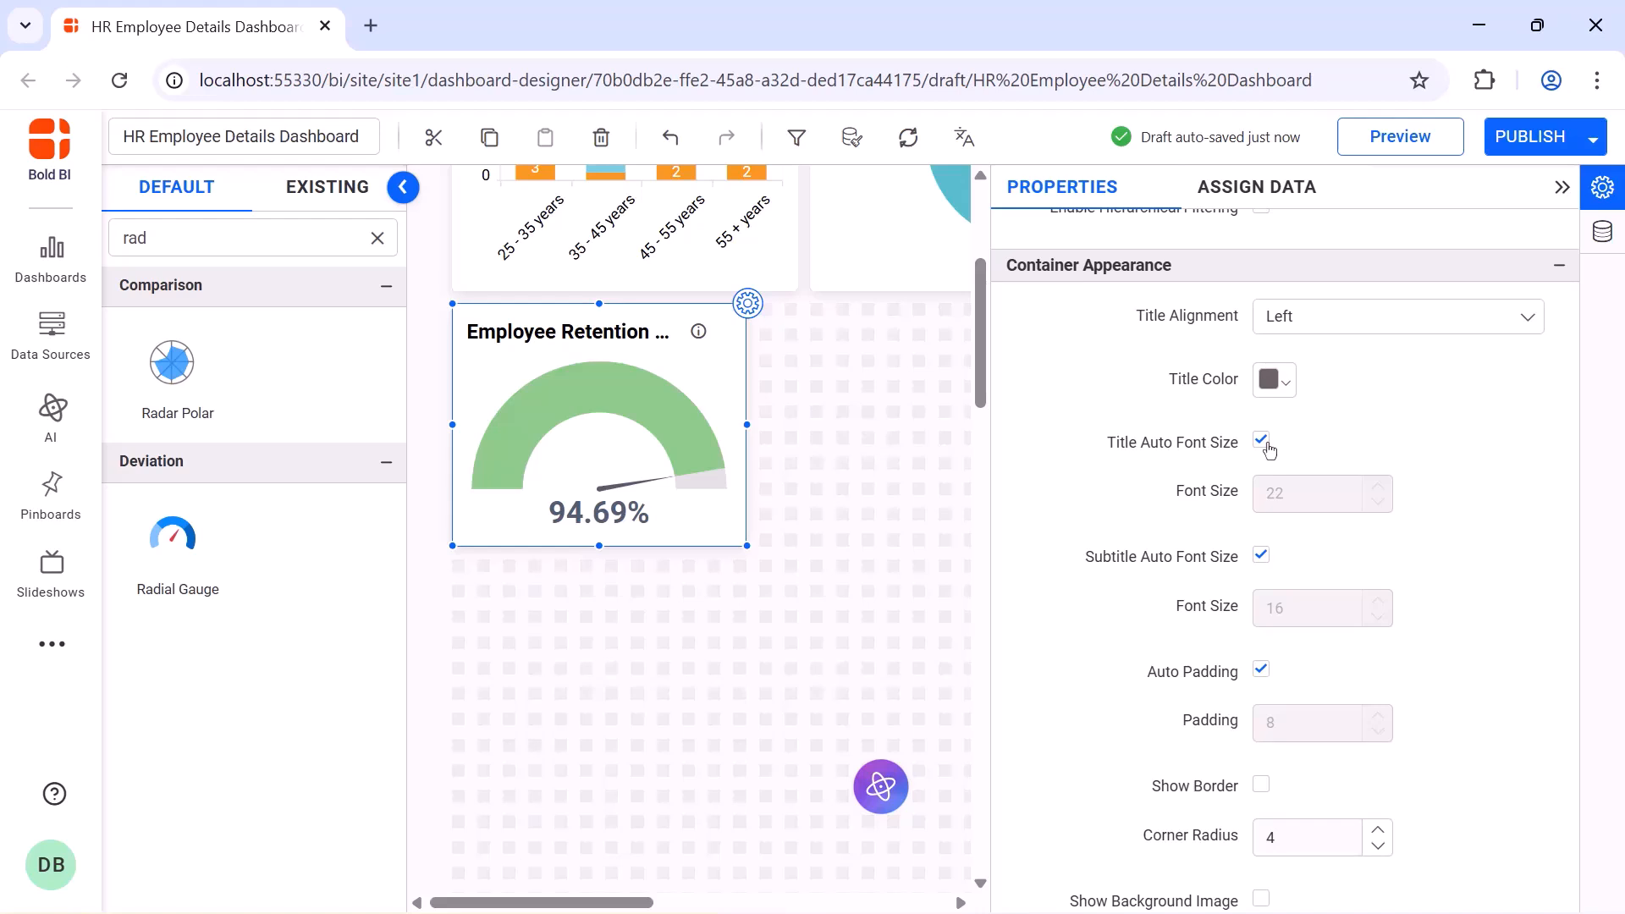
pyautogui.click(1267, 445)
pyautogui.click(1292, 491)
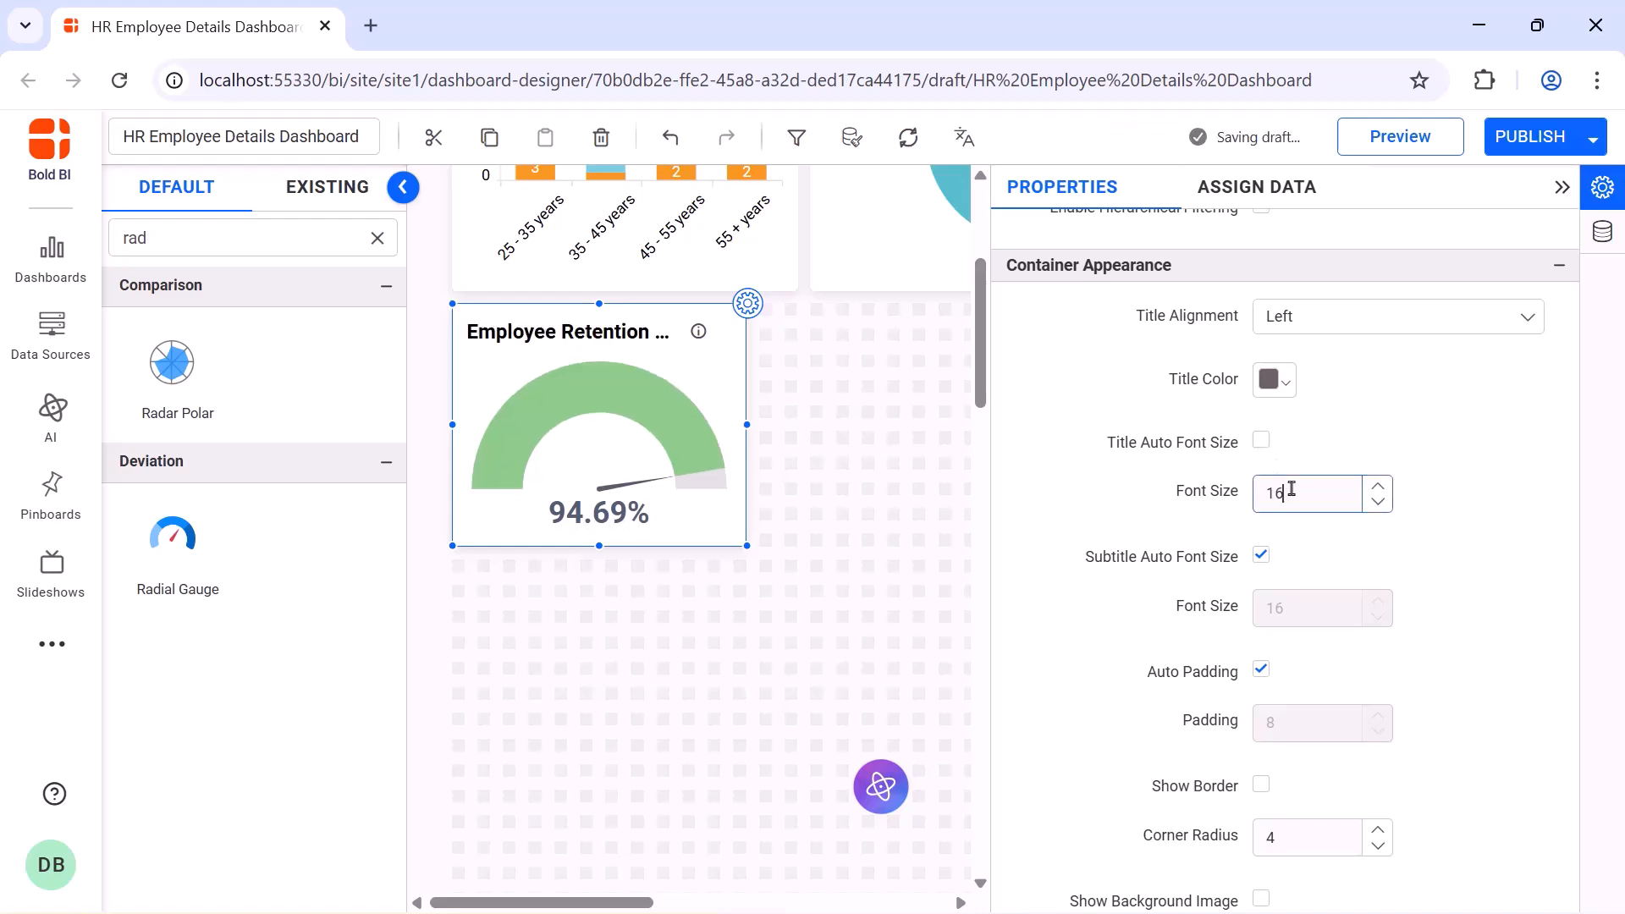
pyautogui.click(1561, 189)
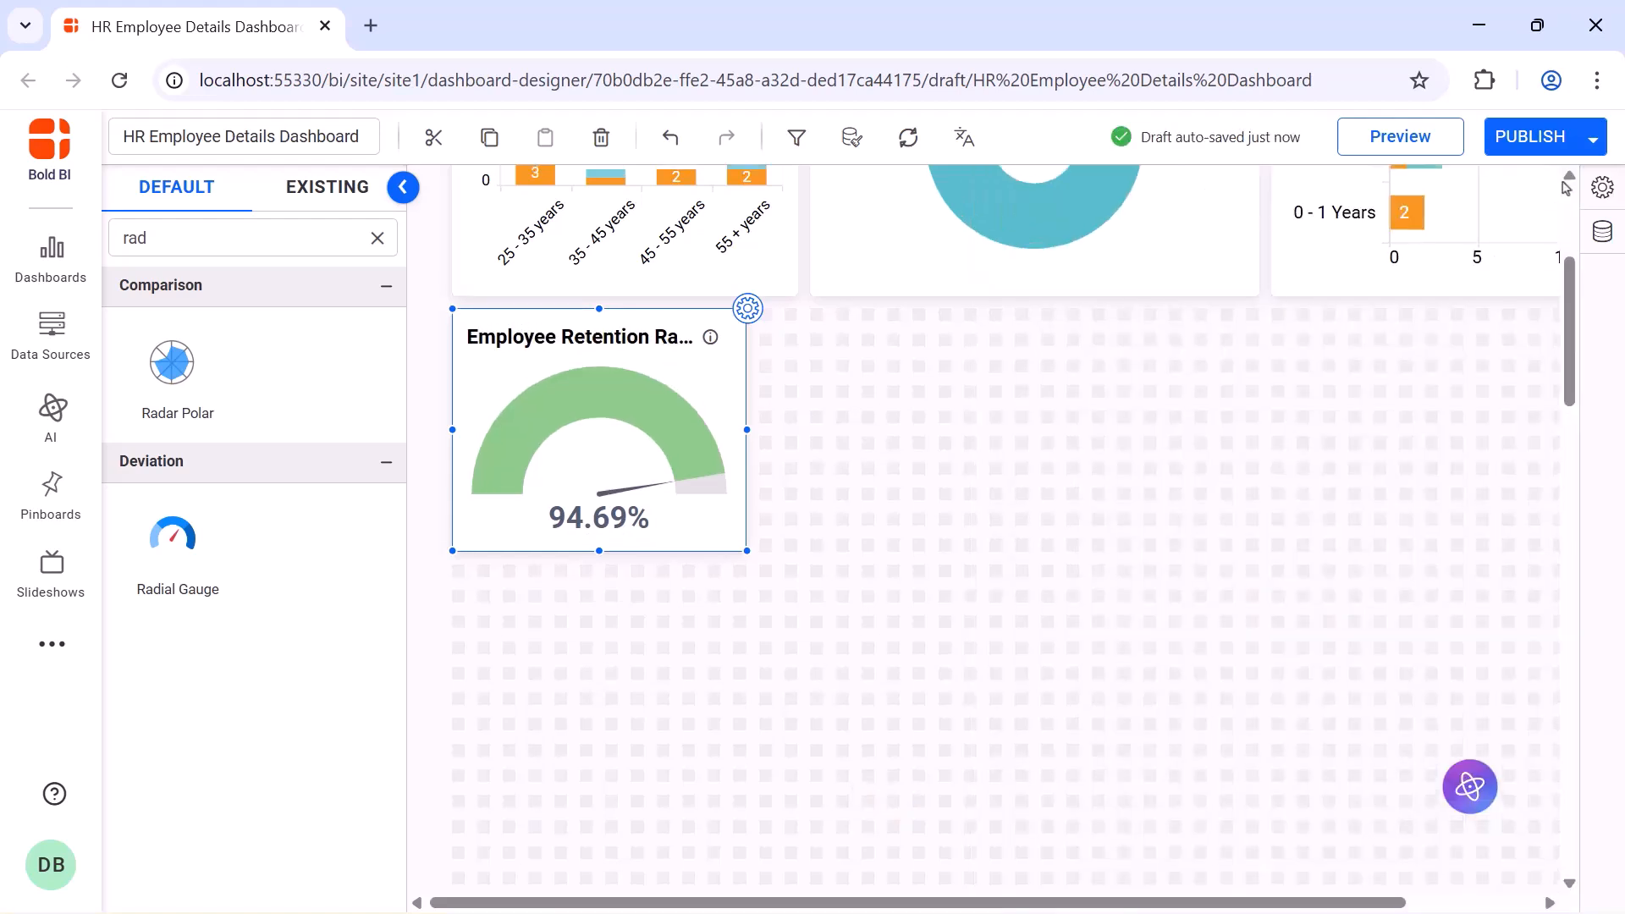
# Add a second radial gauge beside the retention rate gauge and name it Employee Net Promoter Score (NPS)
pyautogui.moveTo(160, 562); pyautogui.dragTo(1030, 531)
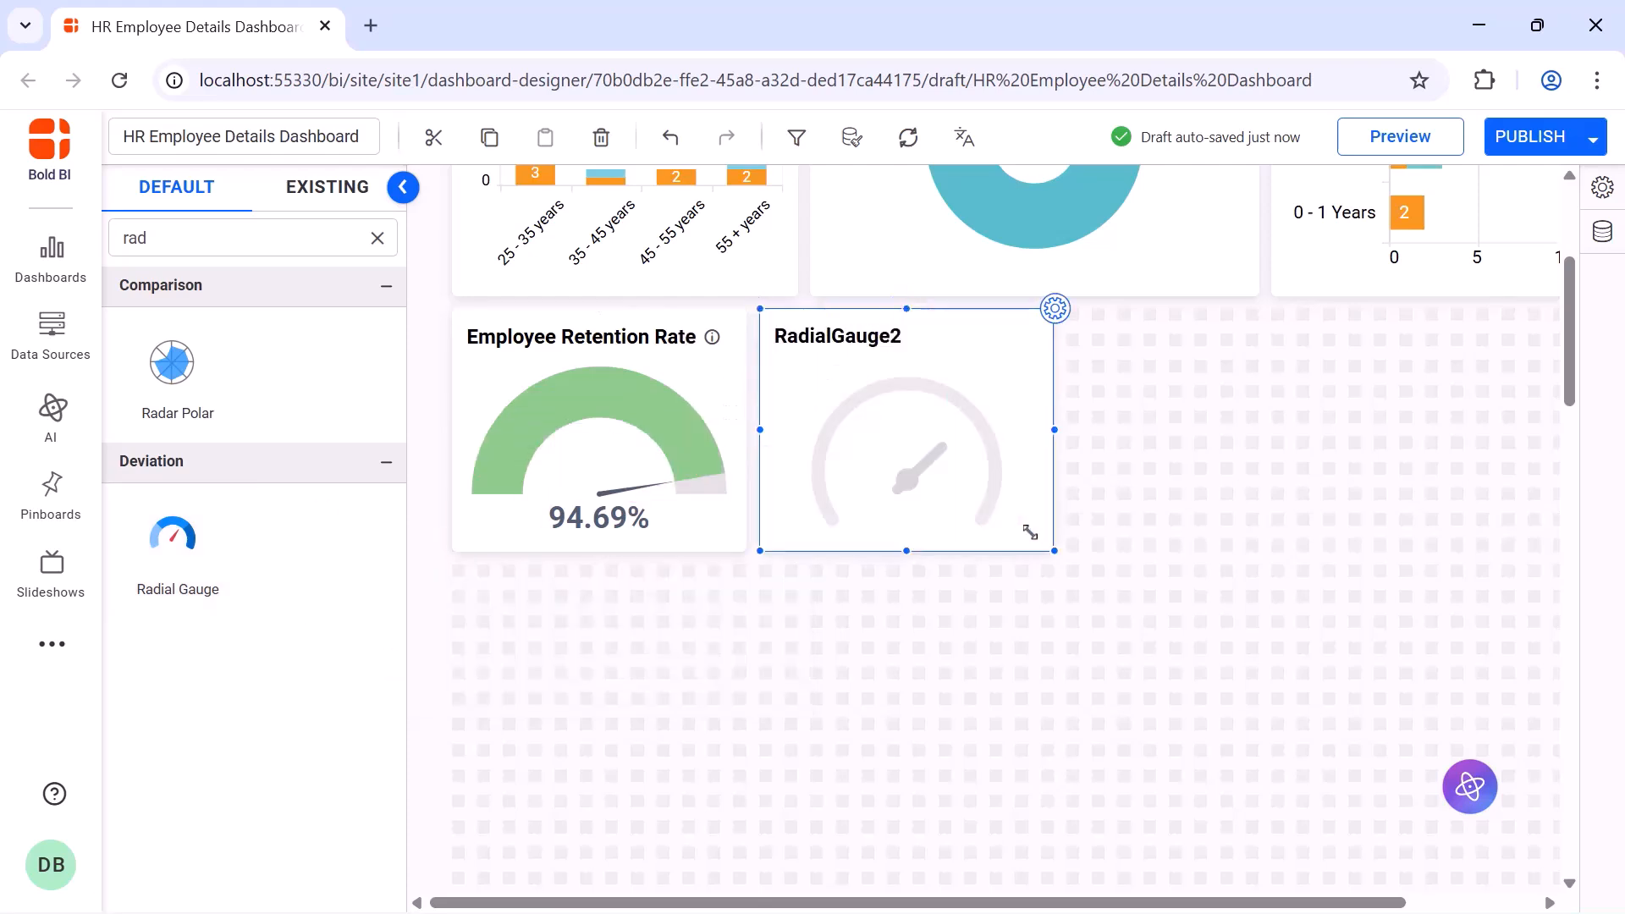
pyautogui.click(1056, 309)
pyautogui.click(1211, 265)
pyautogui.hotkey('ctrl', 'a')
pyautogui.write('Employee Net Promoter Score (NPS)')
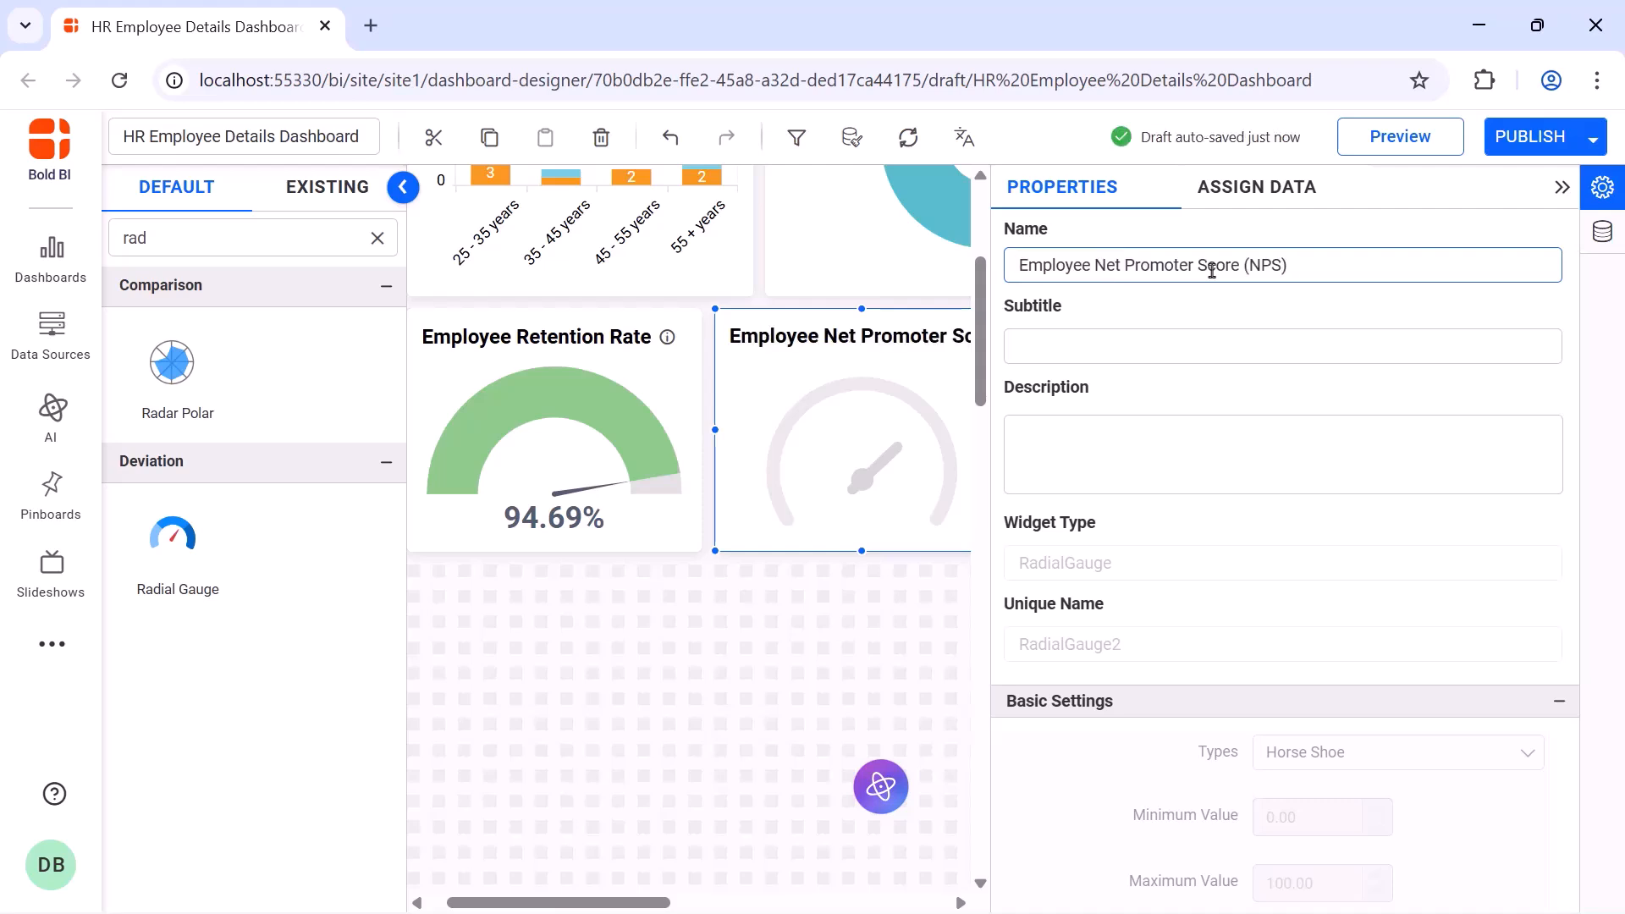
# Assign the NPS measure as the Employee Net Promoter Score gauge's actual value and set its aggregation to Avg
pyautogui.click(1254, 187)
pyautogui.click(1222, 287)
pyautogui.write('nps')
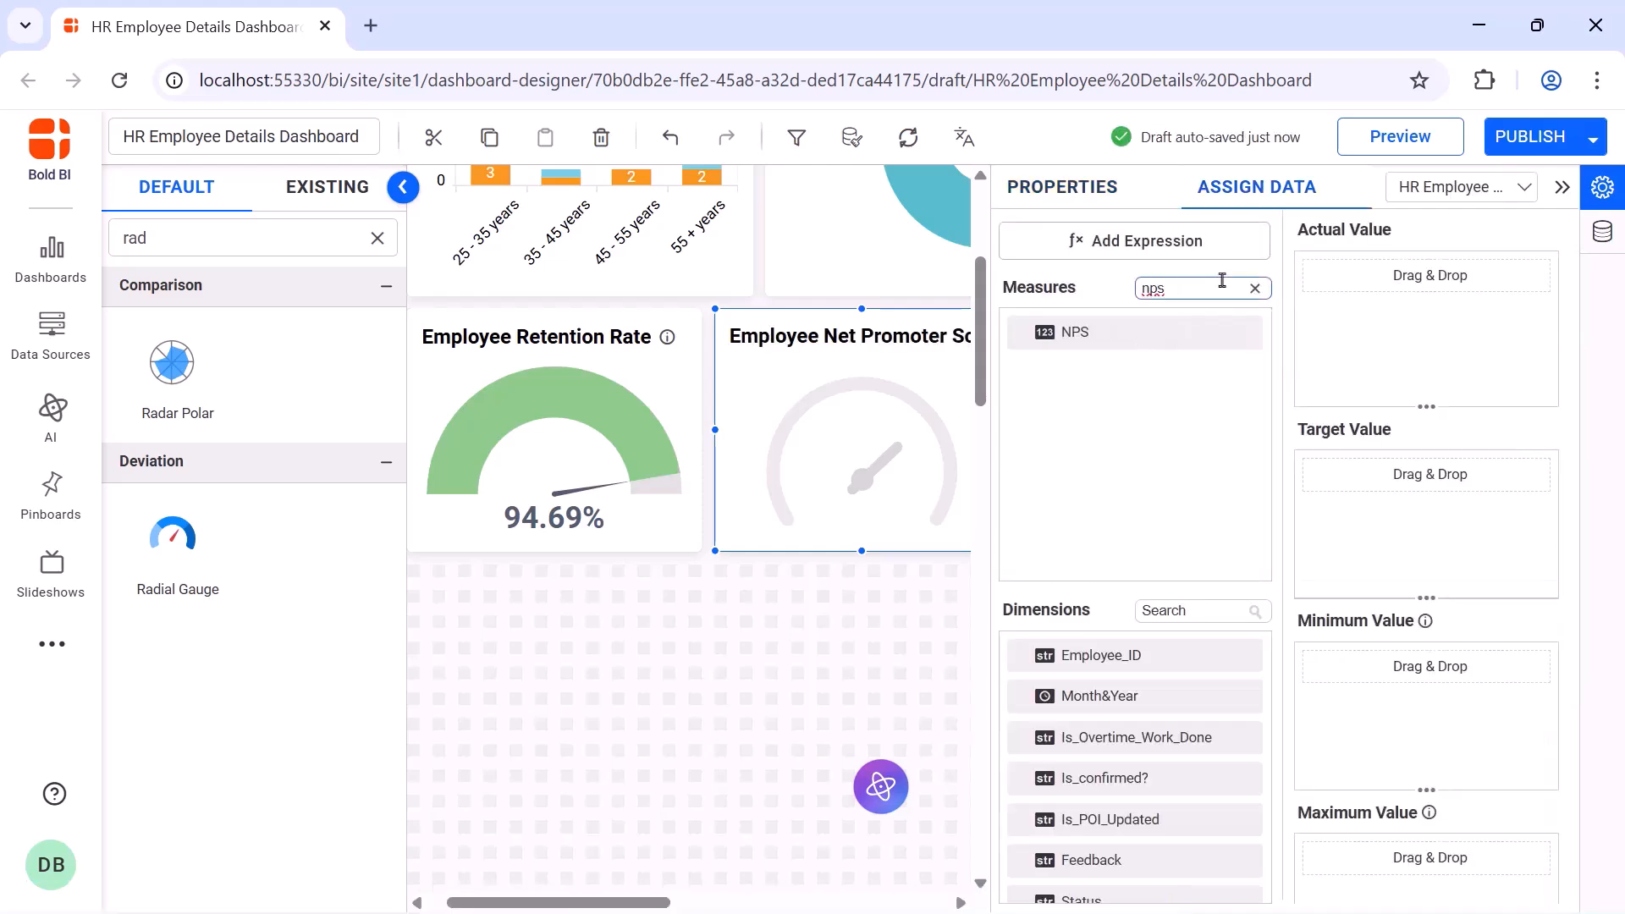
pyautogui.moveTo(1189, 336); pyautogui.dragTo(1317, 335)
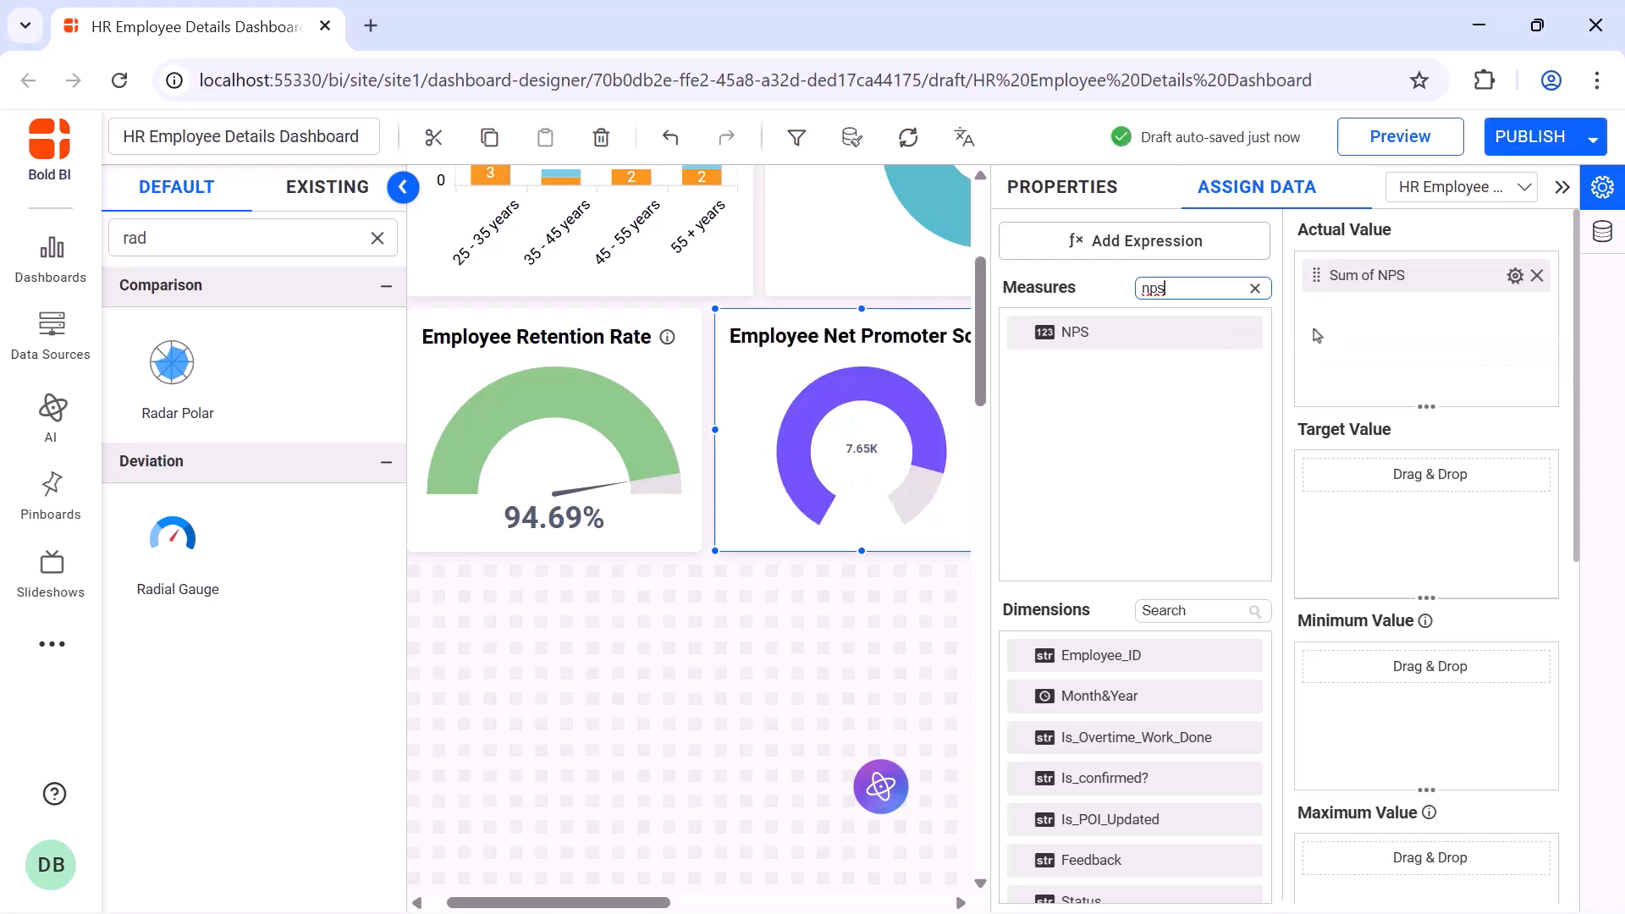
pyautogui.click(1515, 275)
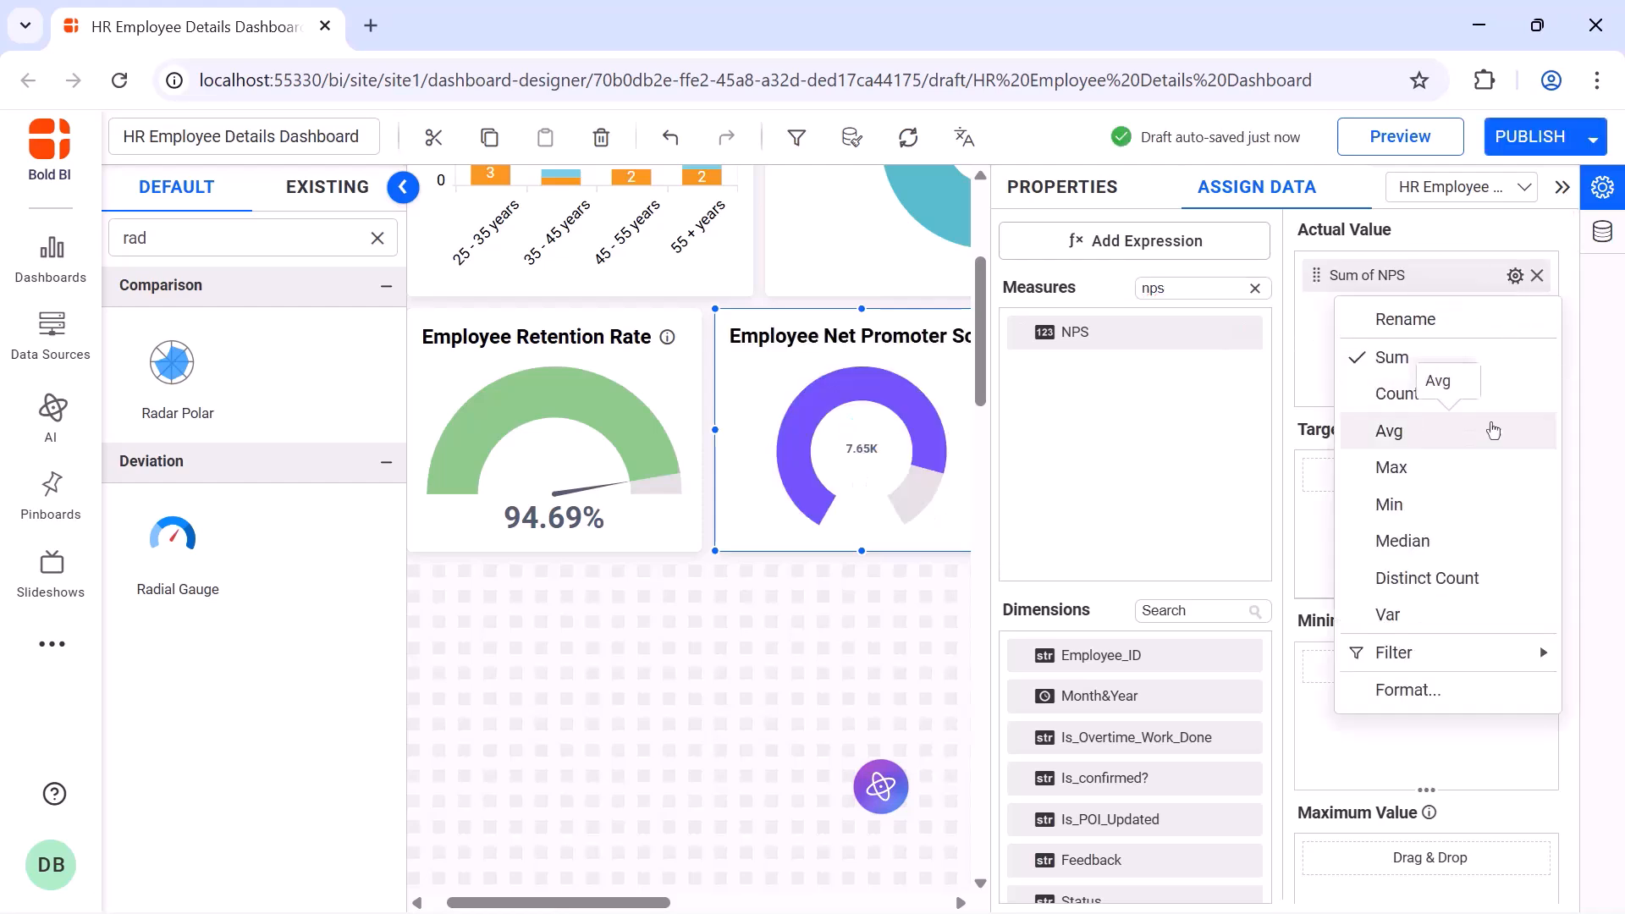
pyautogui.click(1493, 430)
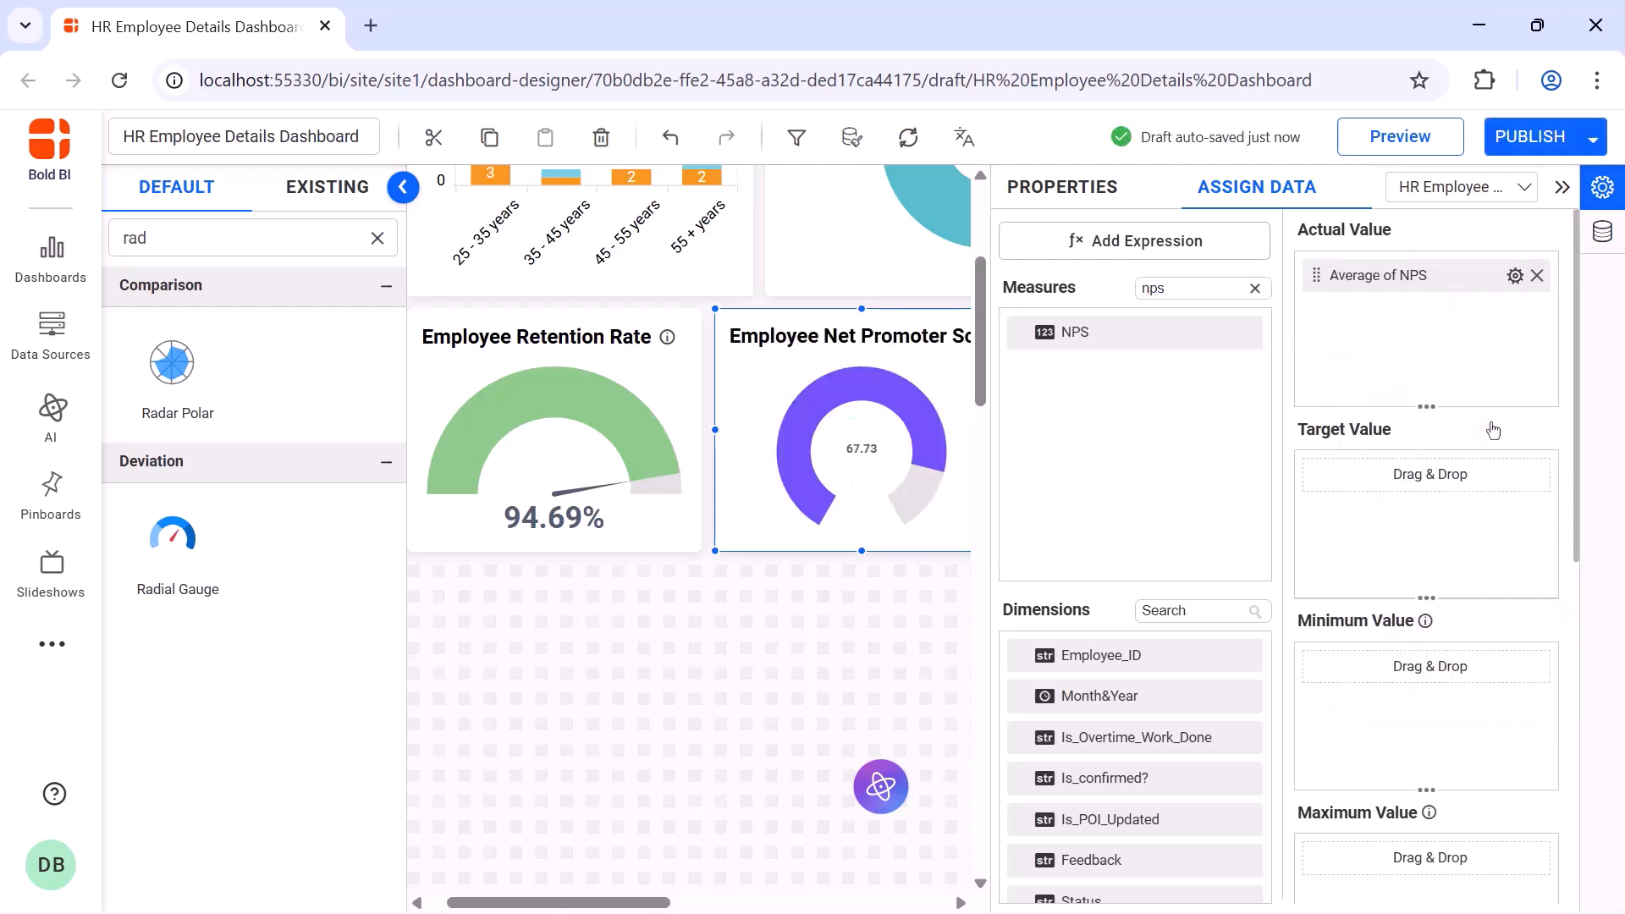
# Add a % suffix to the NPS value's number format and close the widget's settings
pyautogui.click(1515, 276)
pyautogui.click(1469, 690)
pyautogui.click(783, 717)
pyautogui.write('%')
pyautogui.click(982, 766)
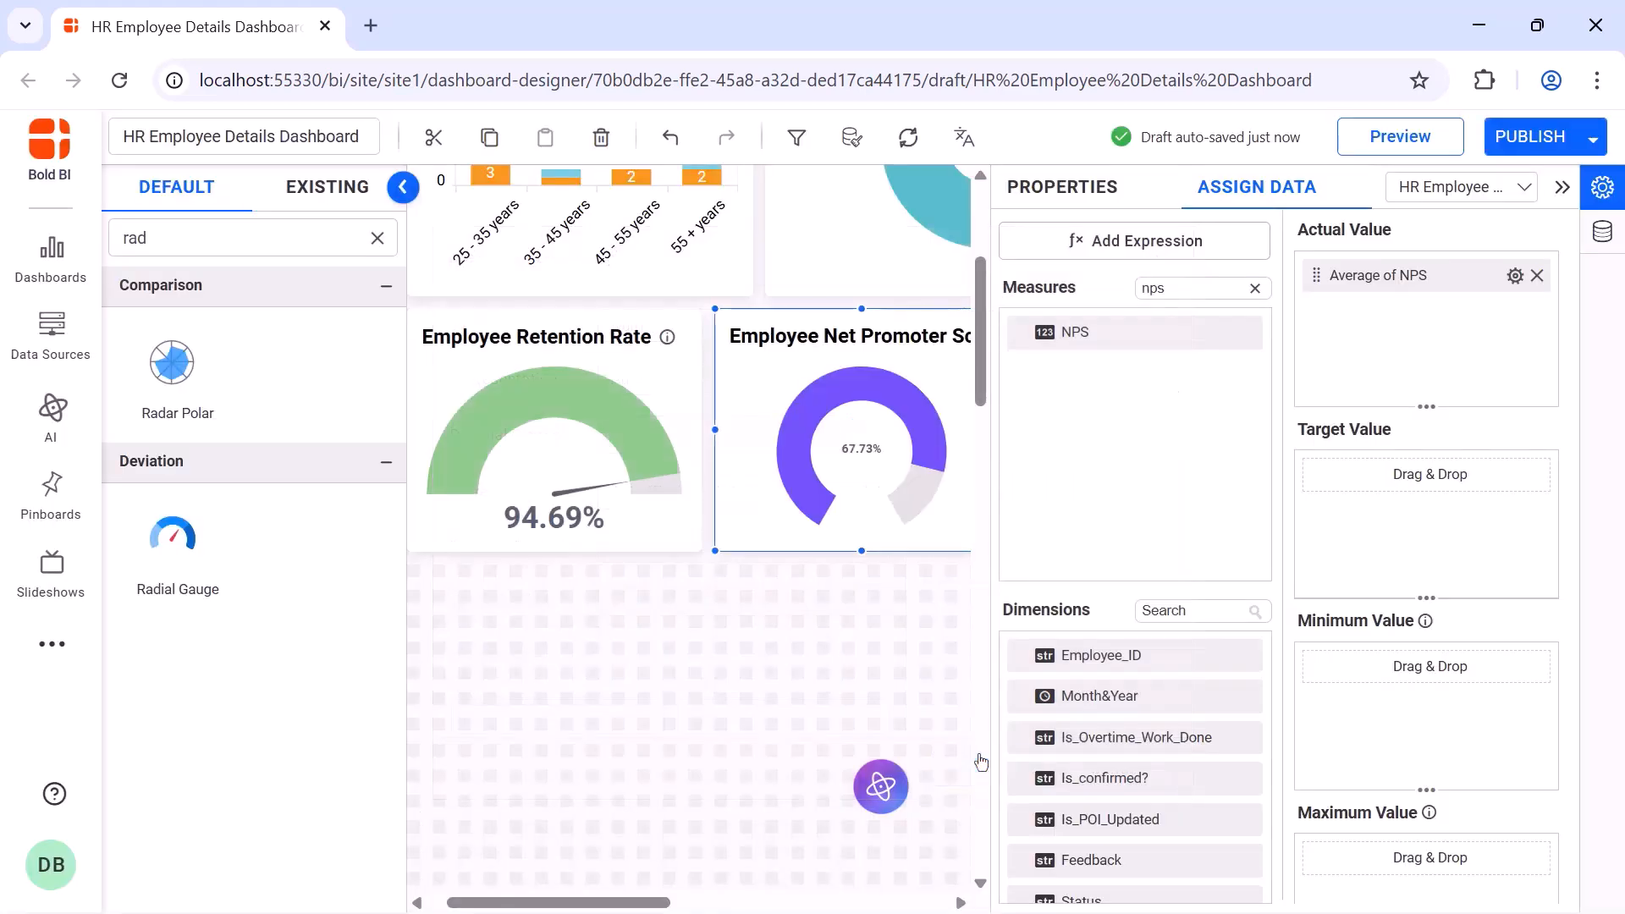
pyautogui.click(1064, 203)
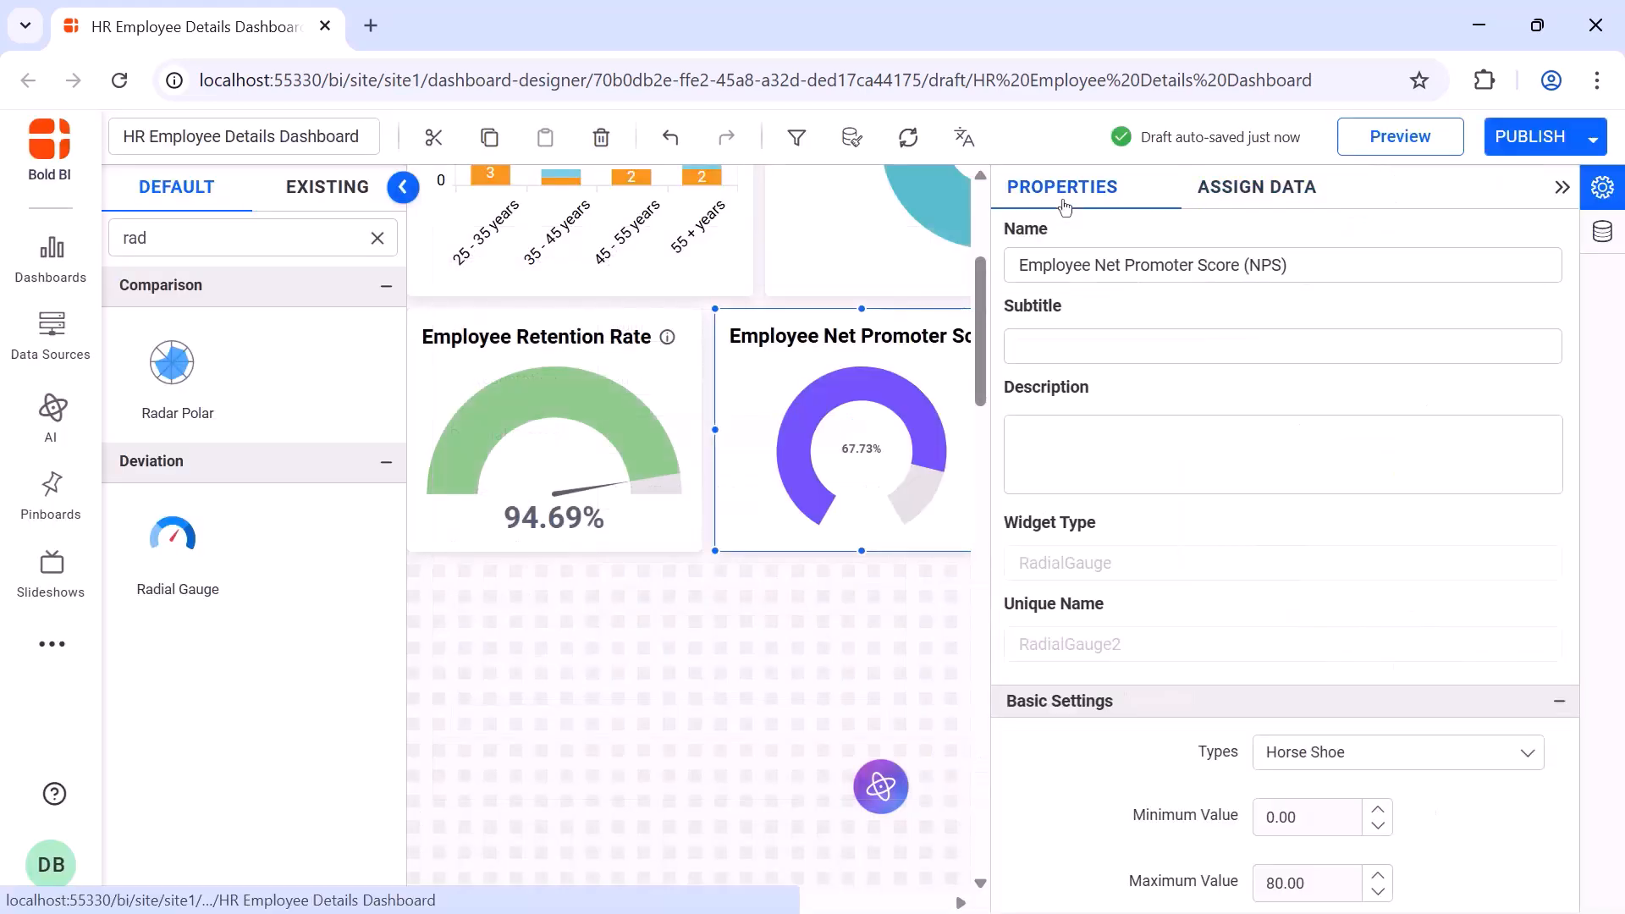
pyautogui.click(1563, 188)
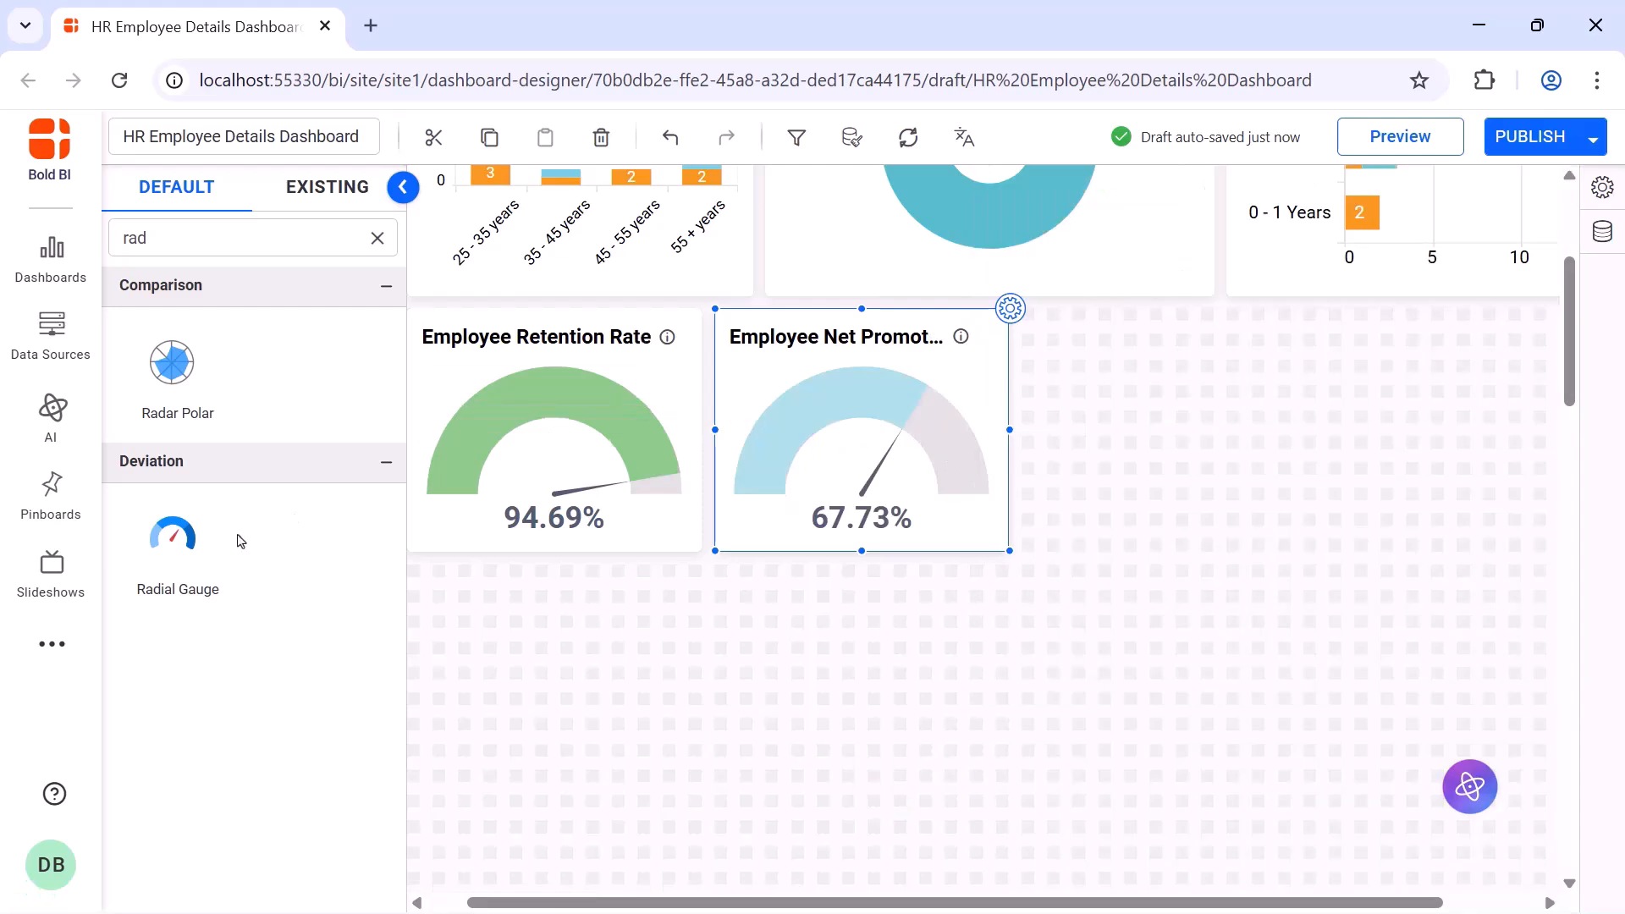
# Add a third radial gauge beside the net promoter score gauge and name it Employee Turnover Ratio
pyautogui.moveTo(206, 551); pyautogui.dragTo(1058, 338)
pyautogui.moveTo(1161, 397); pyautogui.dragTo(1306, 534)
pyautogui.click(1316, 310)
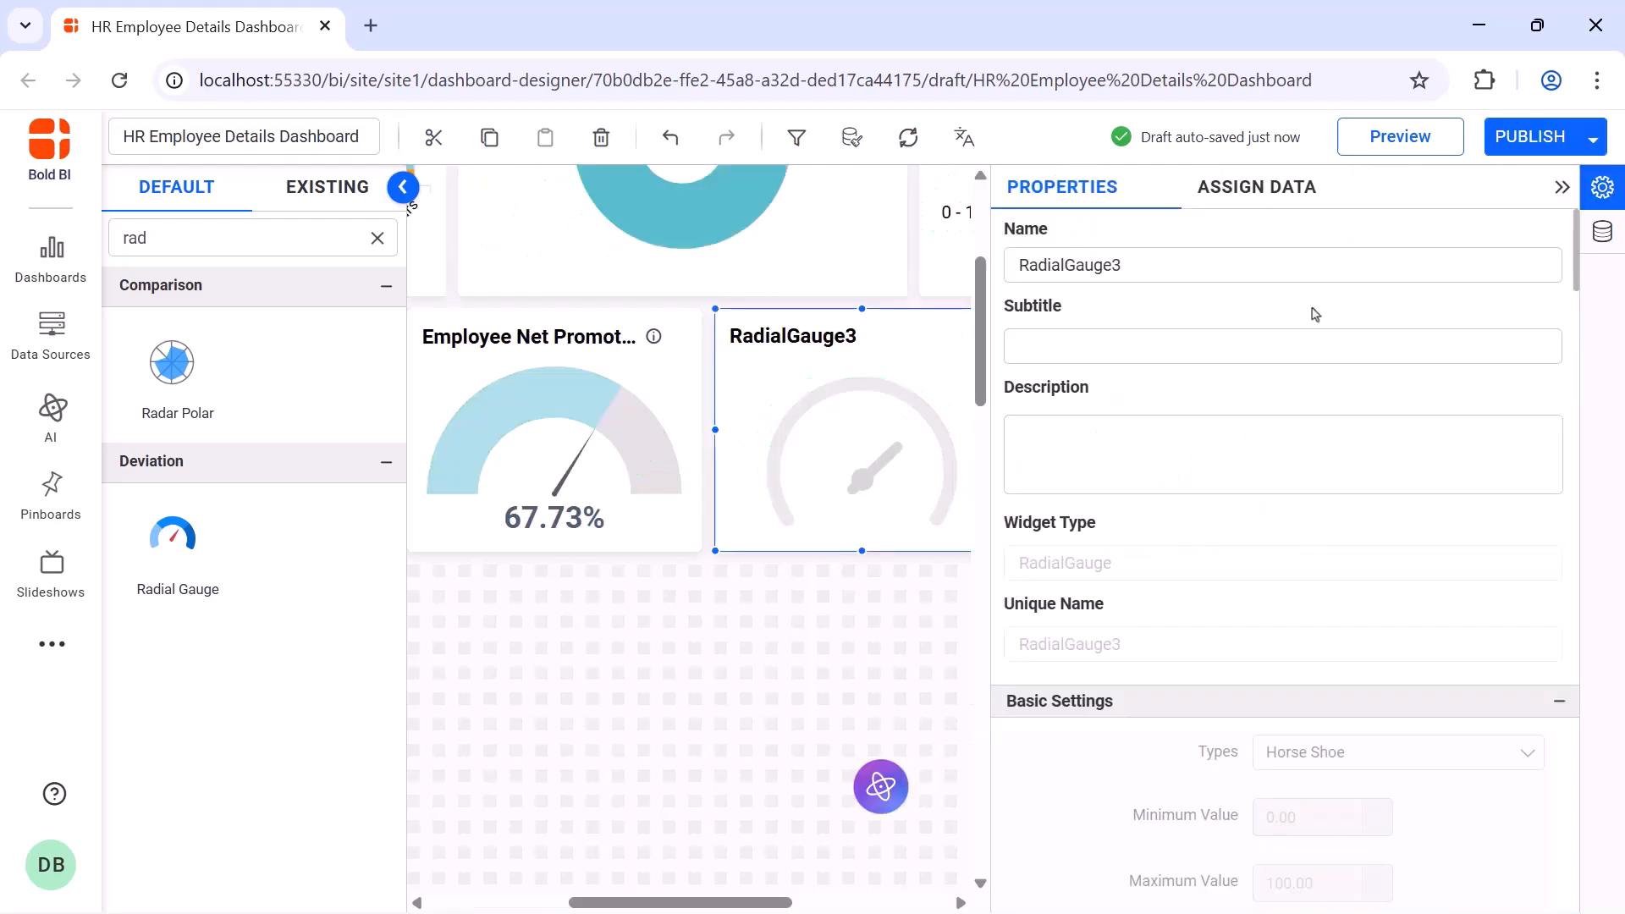
pyautogui.click(1295, 262)
pyautogui.hotkey('ctrl', 'a')
pyautogui.press('BackSpace')
pyautogui.write('Employee Turnover Ratio')
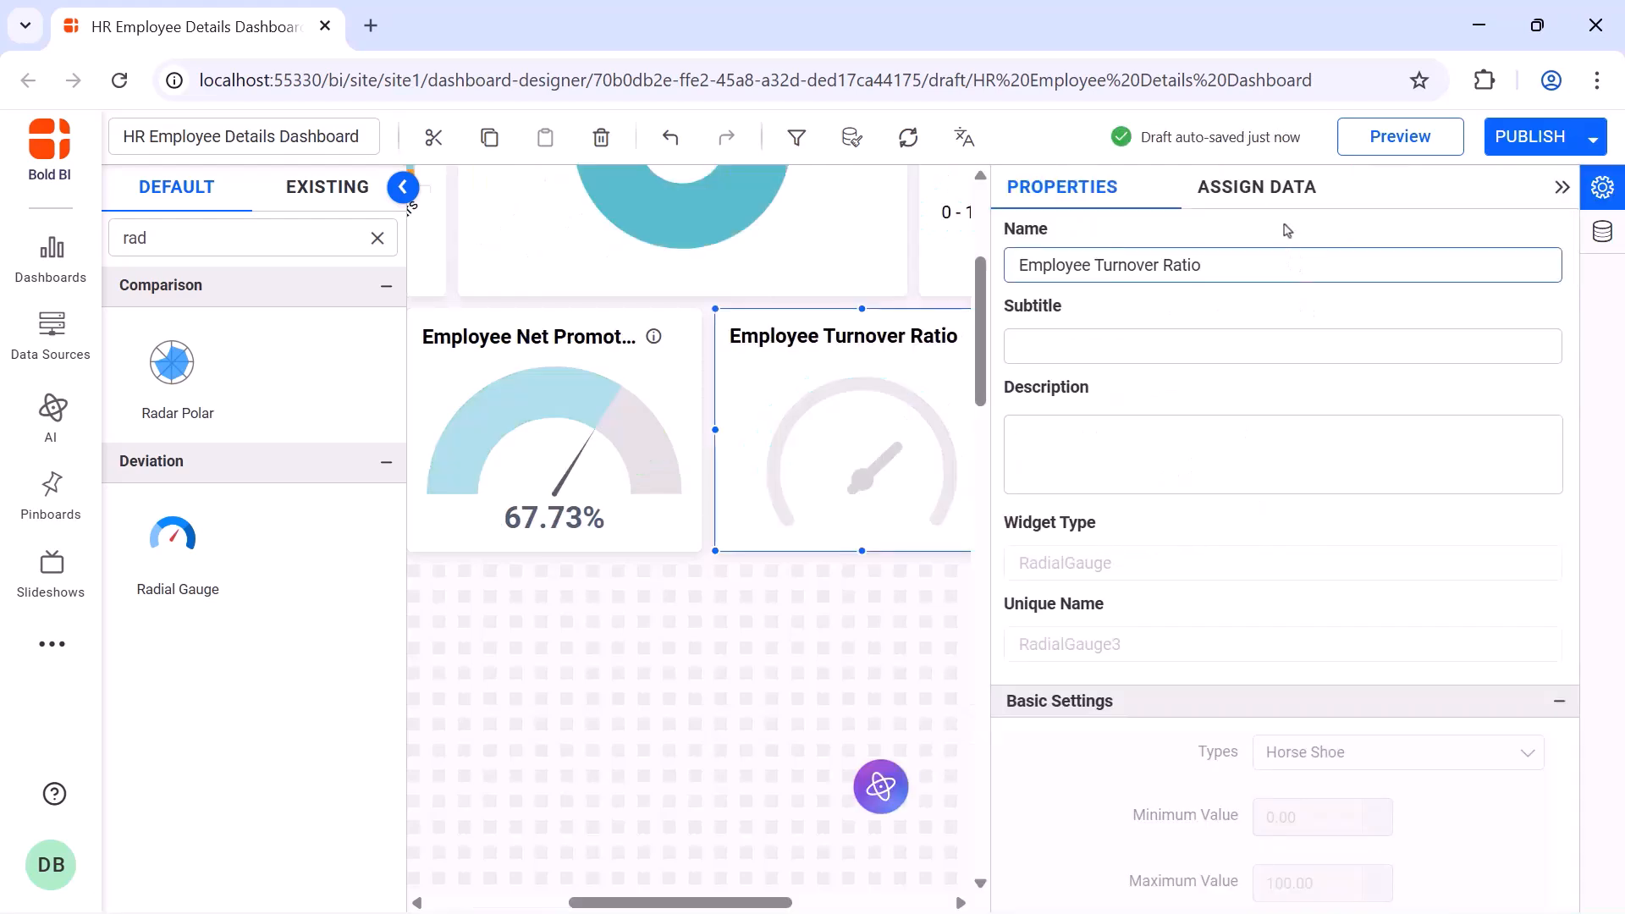
# Create an expression named Employee_Turnover_Ratio with the formula (SUM([Inactive_Employee])/COUNT([Employee_ID]))*100 and close the Expression Designer
pyautogui.click(1270, 188)
pyautogui.click(1252, 236)
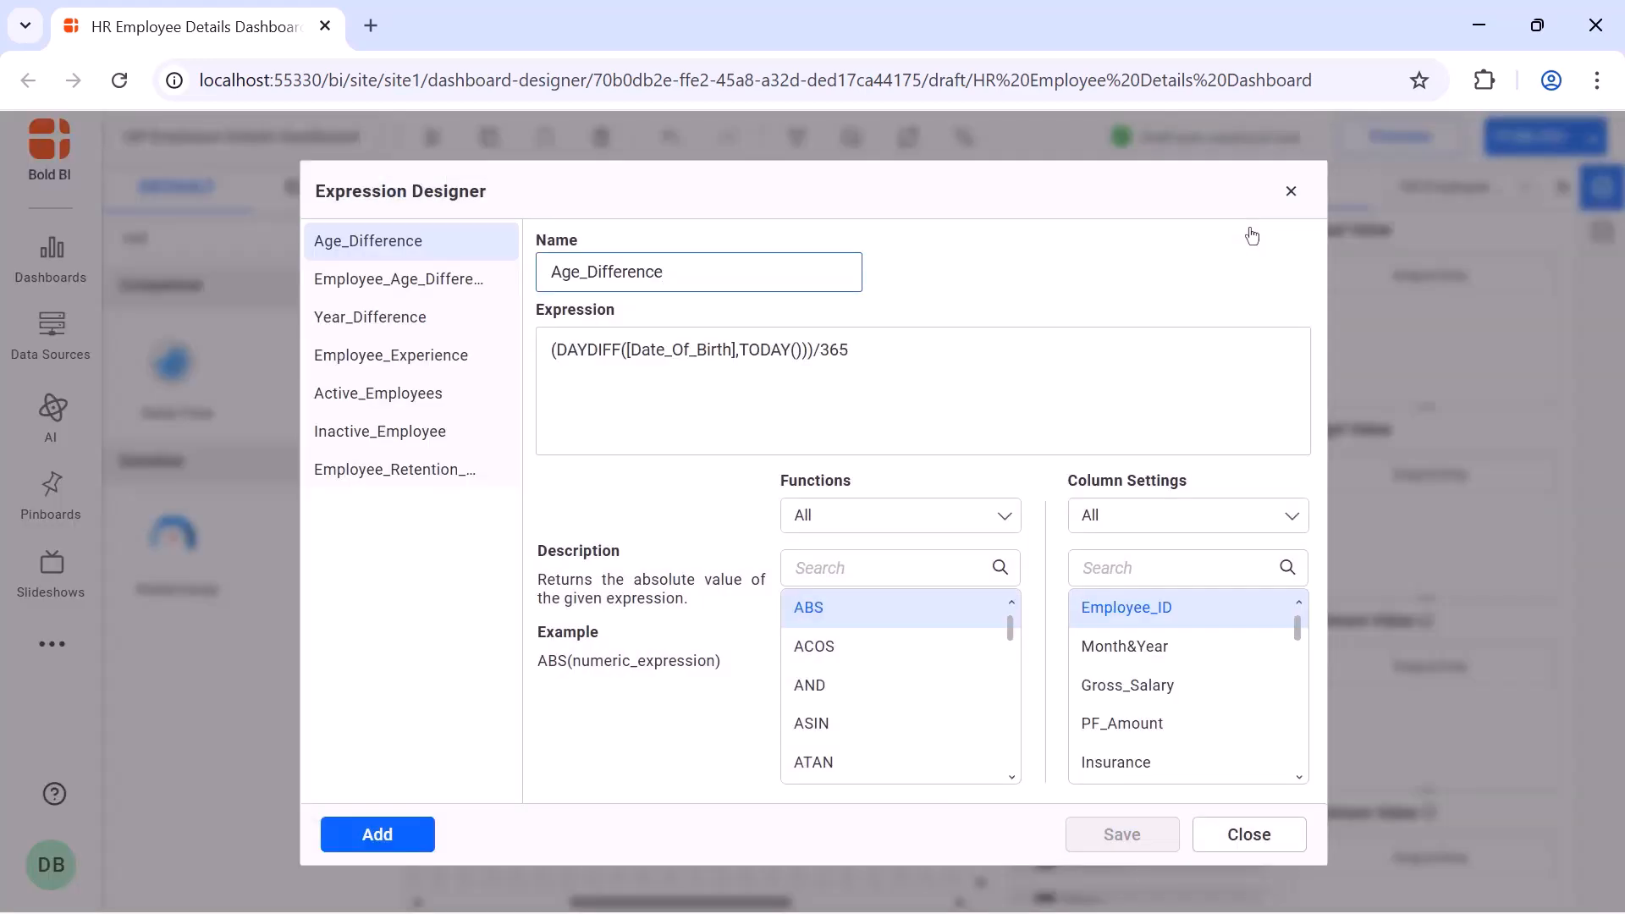
pyautogui.click(378, 834)
pyautogui.write('Employee_Turnover_Ratio')
pyautogui.click(701, 374)
pyautogui.write('(SUM([Inactive_Employee])/COUNT([Employee_ID]))*100')
pyautogui.click(1117, 833)
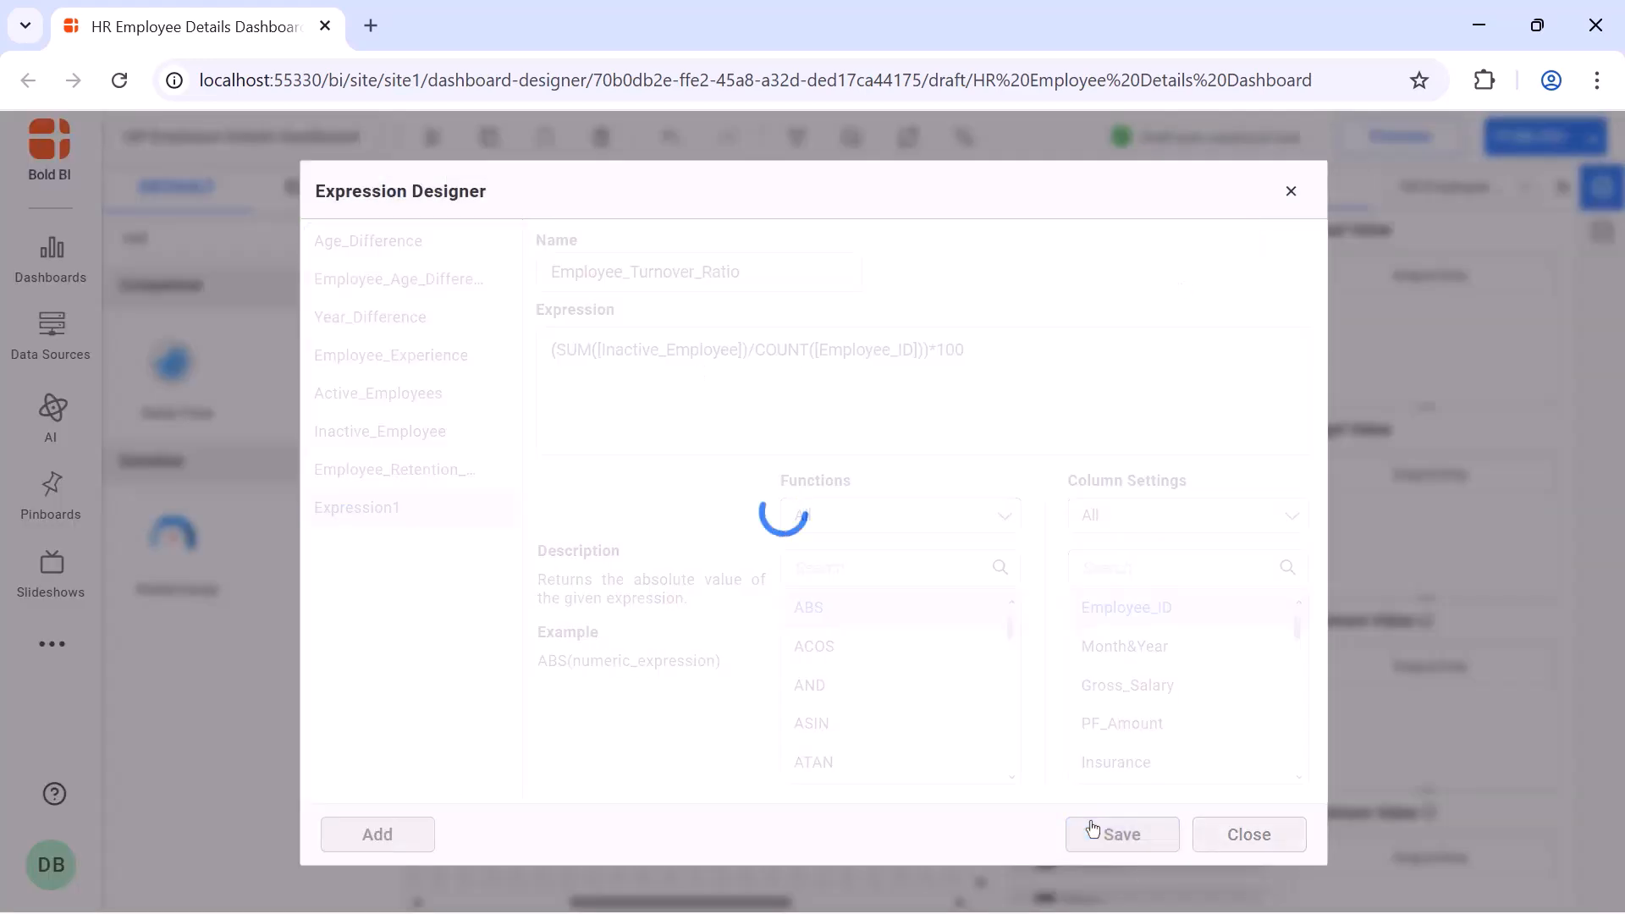
pyautogui.click(1291, 191)
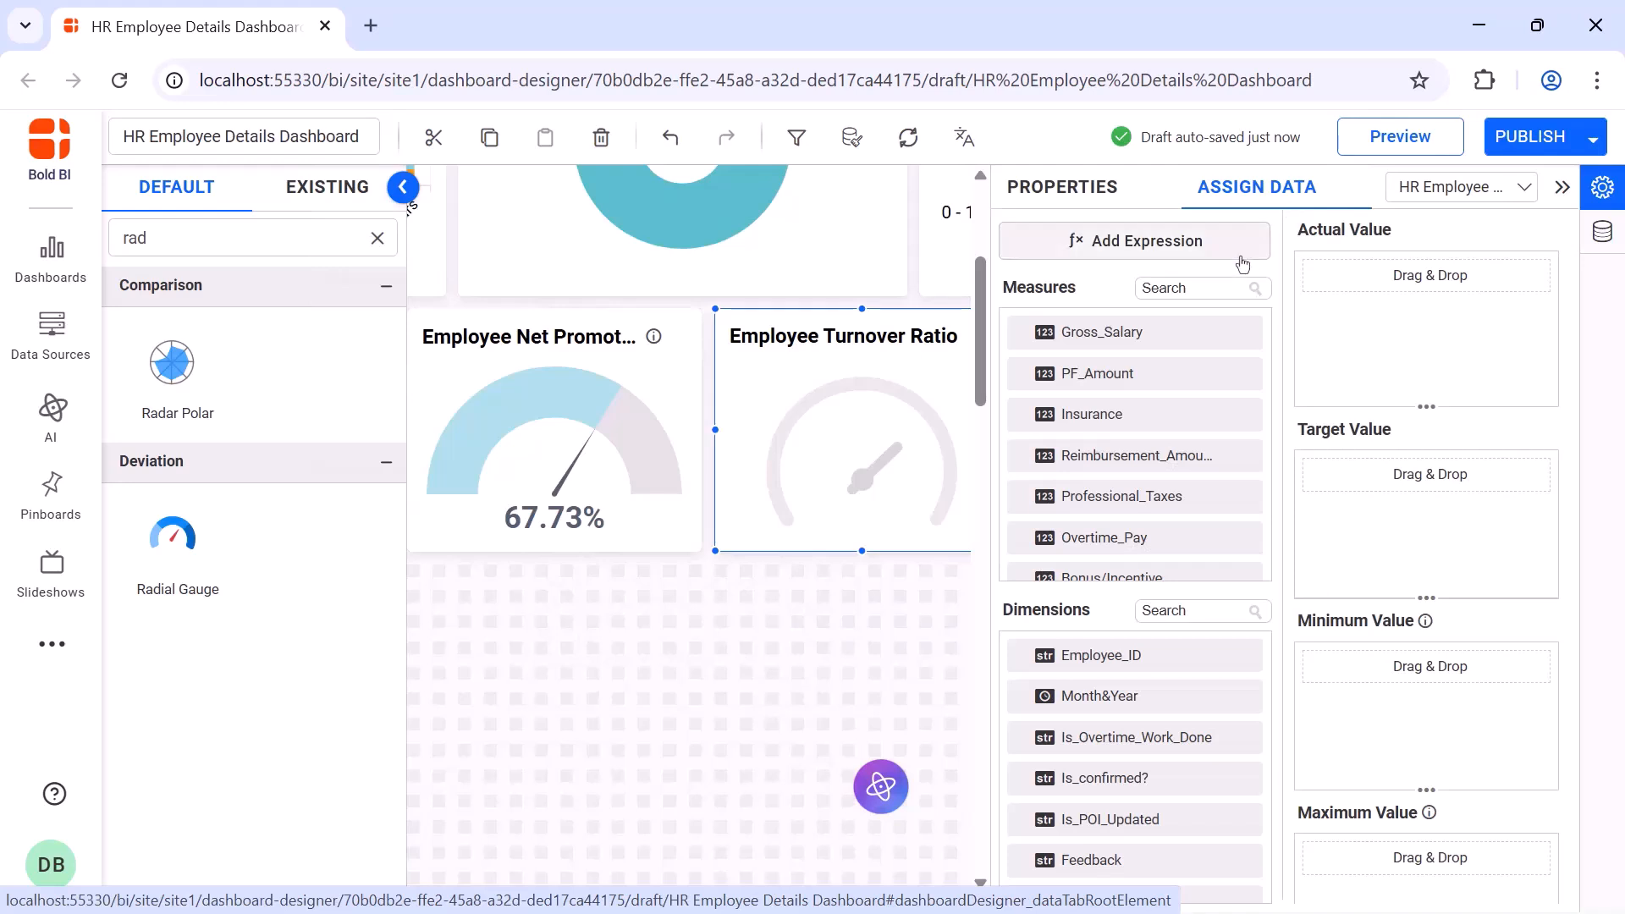
# Assign the Employee_Turnover_Ratio measure as the turnover gauge's actual value and close the widget's settings
pyautogui.click(1240, 286)
pyautogui.write('rati')
pyautogui.moveTo(1213, 368); pyautogui.dragTo(1317, 345)
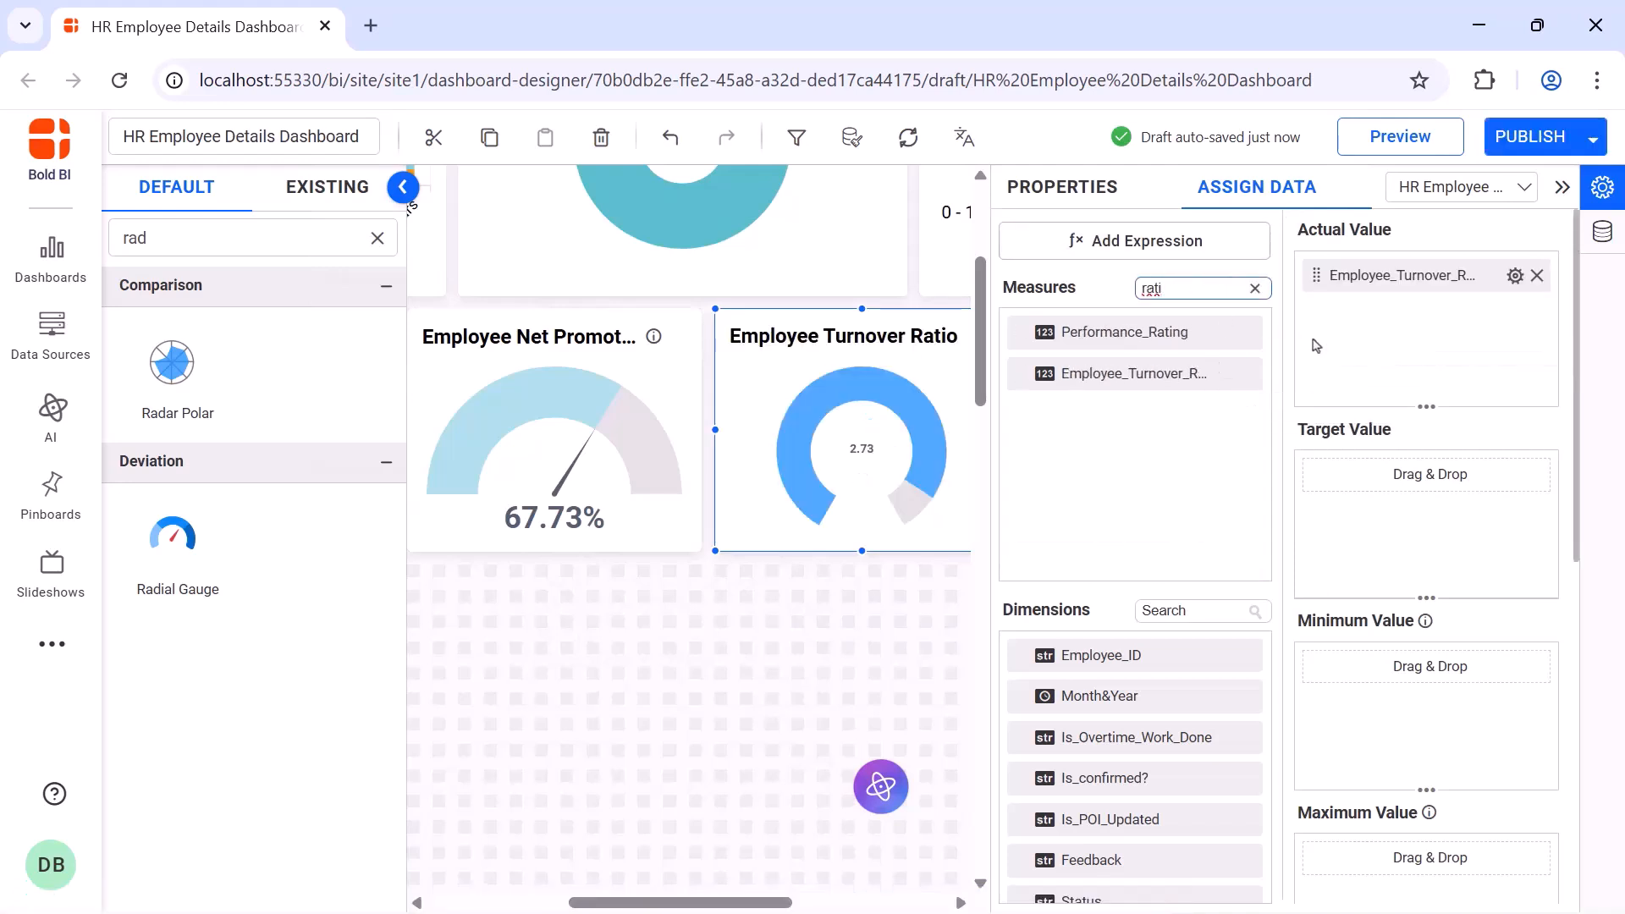
pyautogui.click(1090, 210)
pyautogui.click(1560, 186)
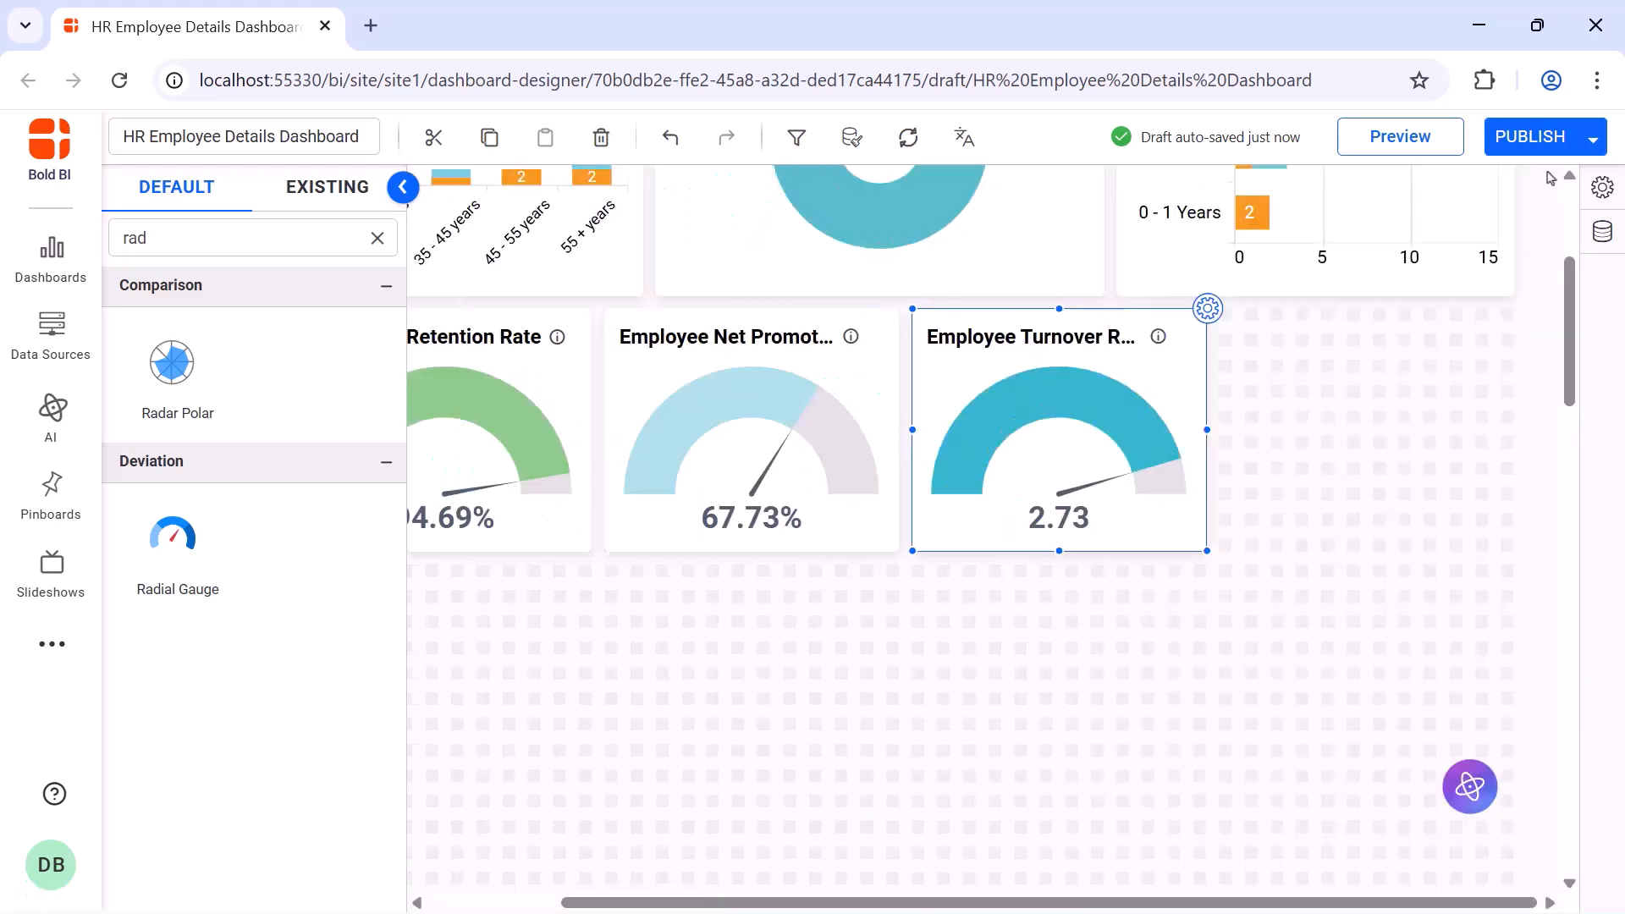
# Add a fourth radial gauge beside the Employee Turnover Ratio gauge and name it Absentee Rate
pyautogui.moveTo(172, 538); pyautogui.dragTo(1246, 341)
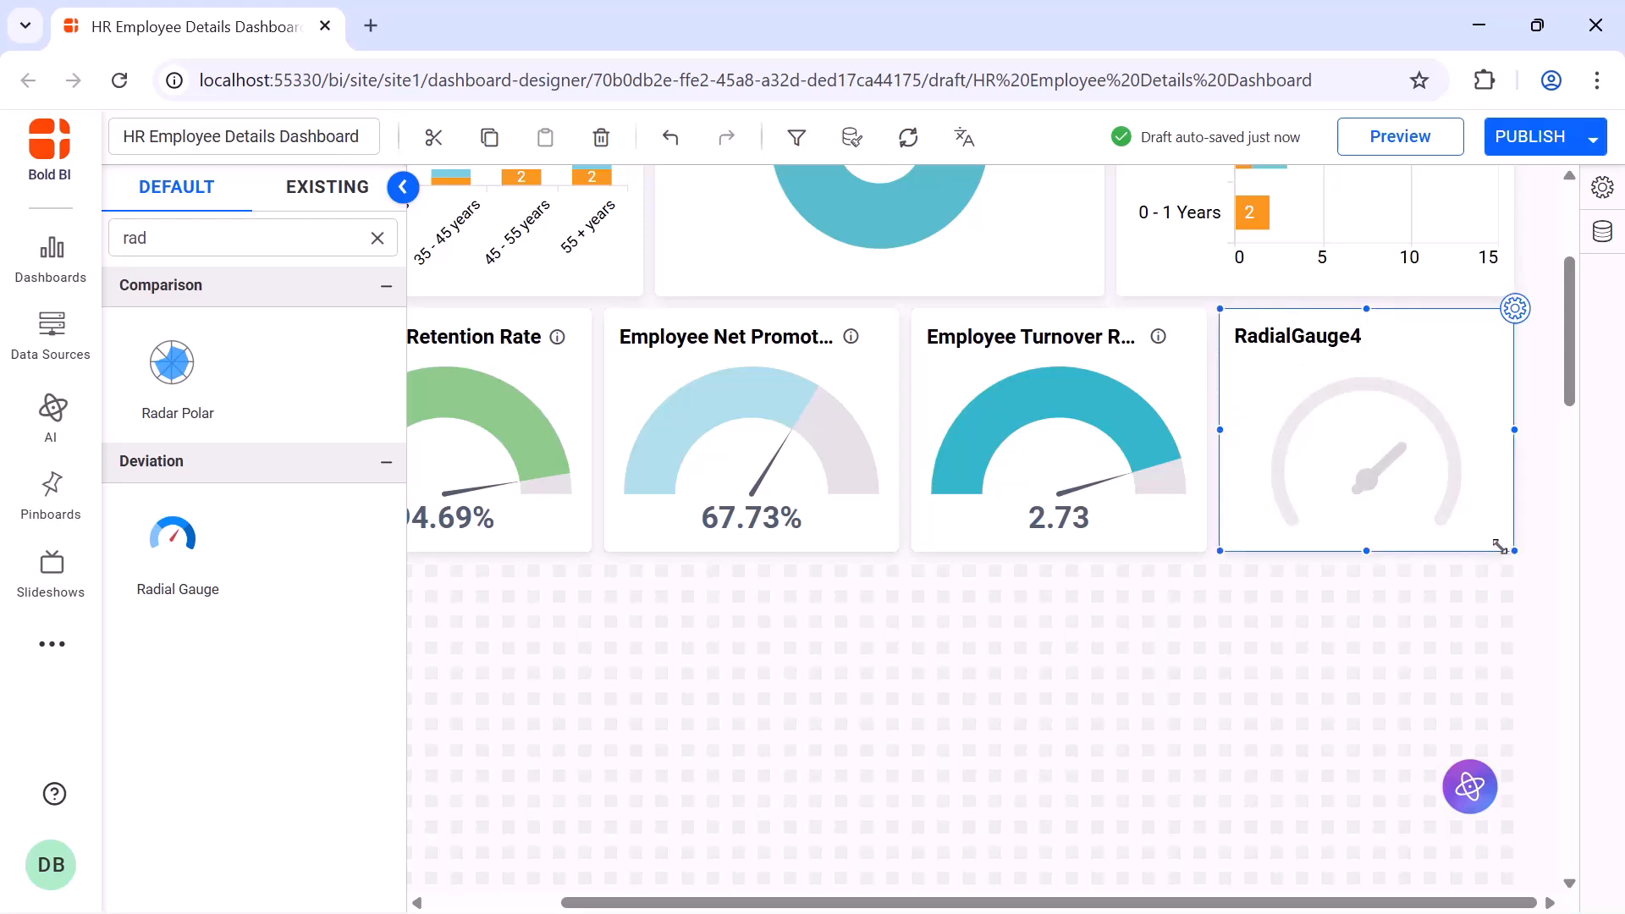
pyautogui.click(1515, 312)
pyautogui.click(1448, 273)
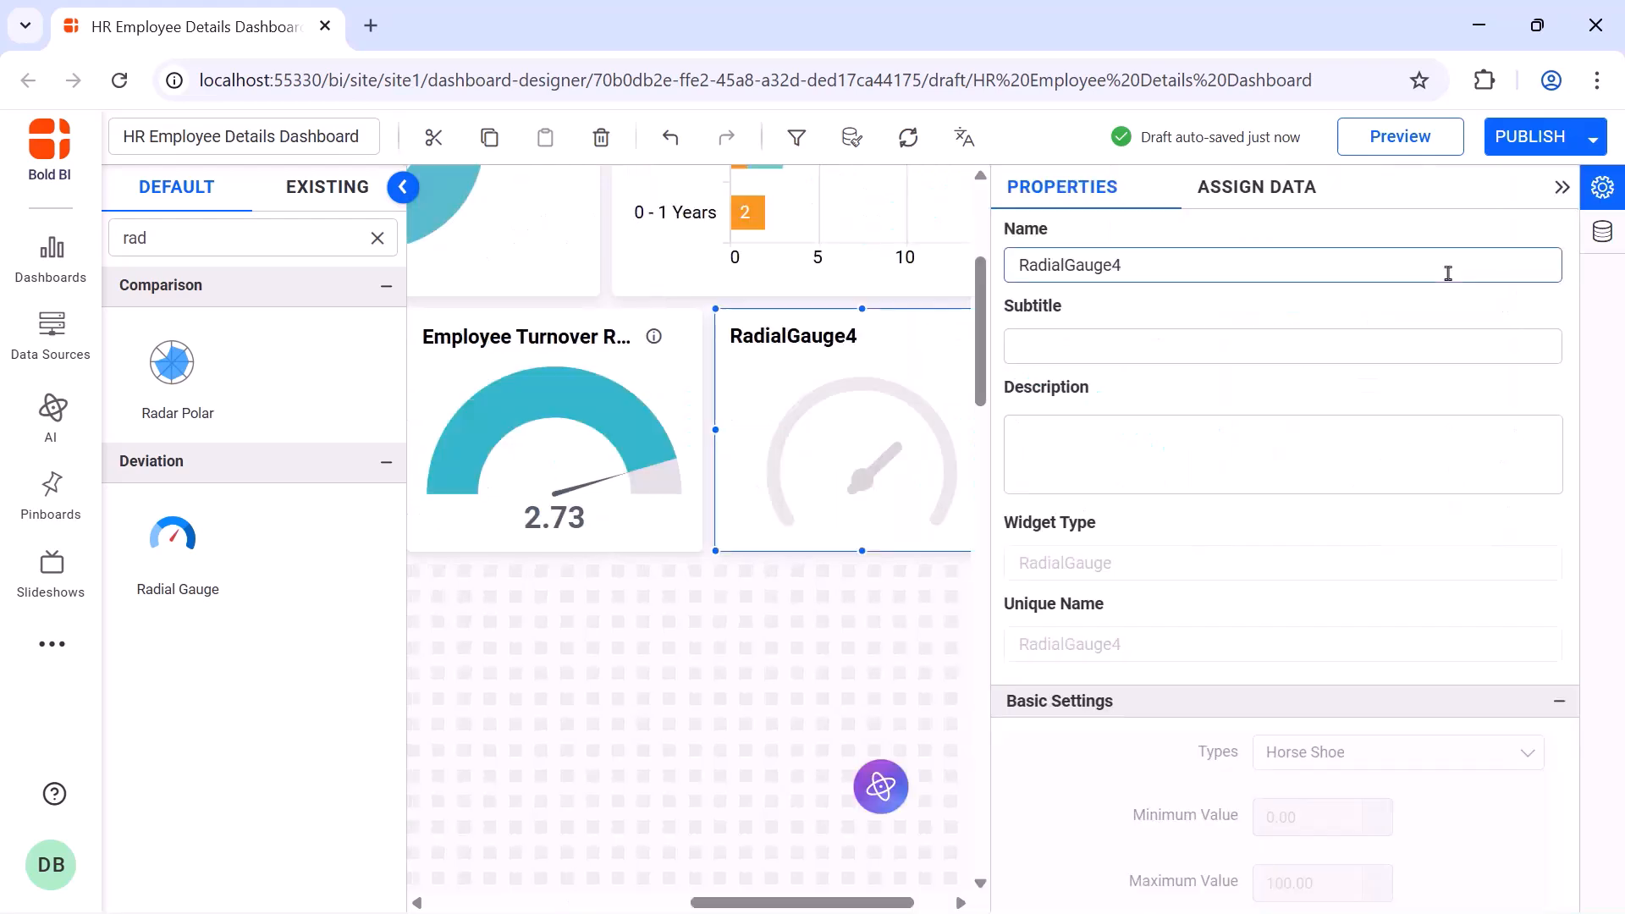
pyautogui.hotkey('ctrl', 'a')
pyautogui.press('BackSpace')
pyautogui.write('Absentee Rate')
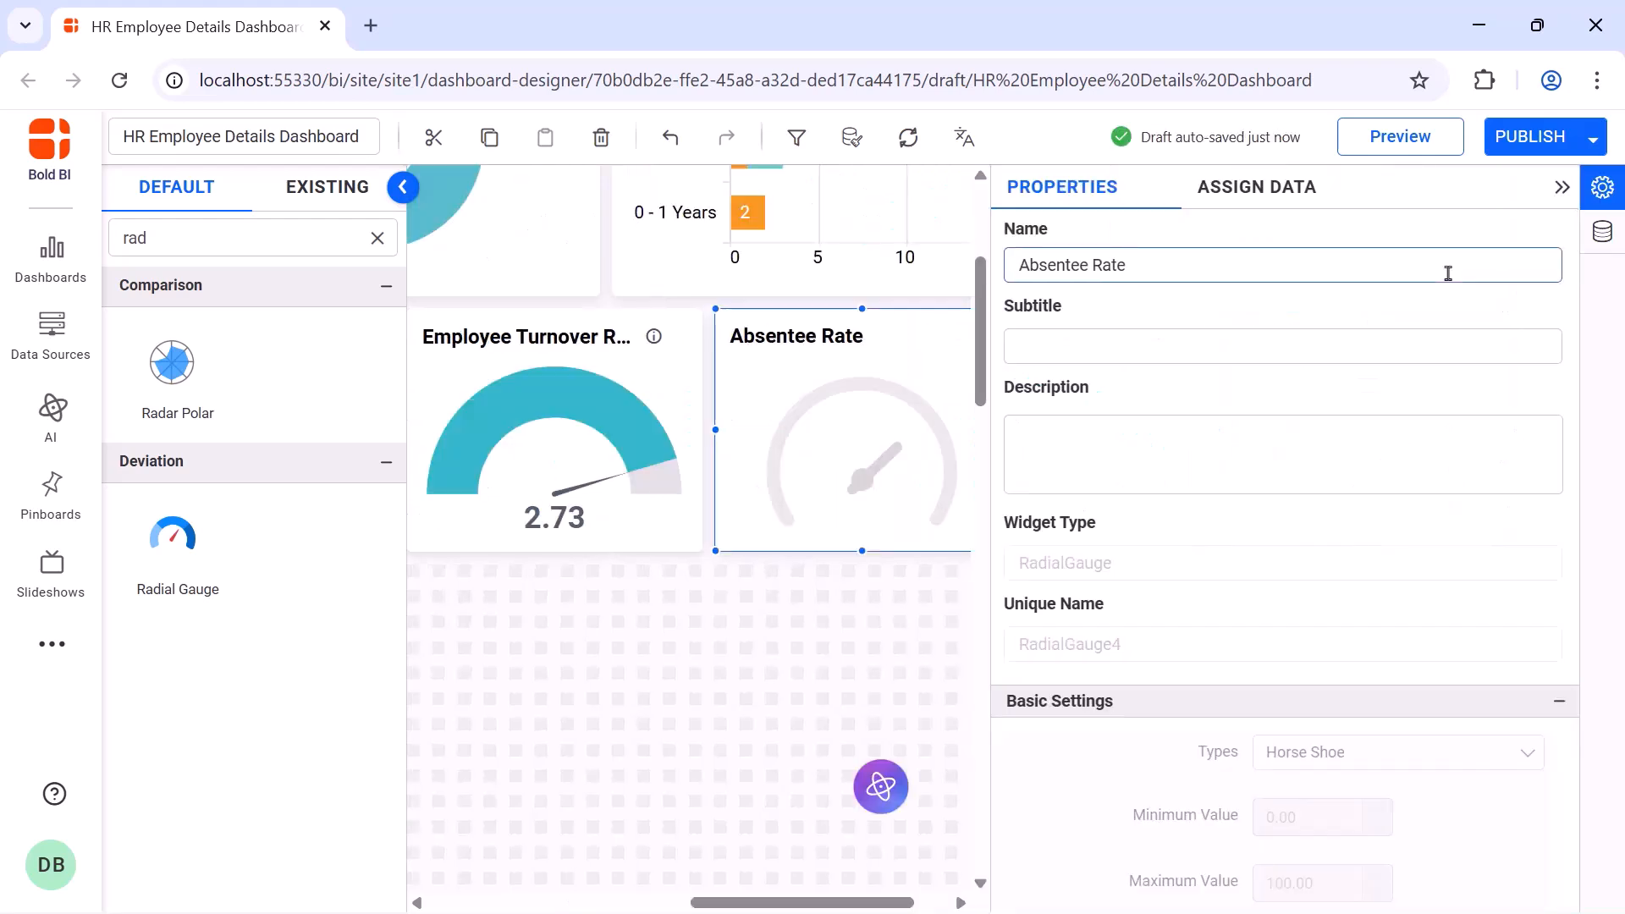
# Create and save an expression named Absences with the formula SUM([Availed_Sick_Leave])+SUM([Availed_Casual_Leave])+SUM([Availed_Compensation_Leave])
pyautogui.click(1257, 186)
pyautogui.click(1257, 244)
pyautogui.click(385, 833)
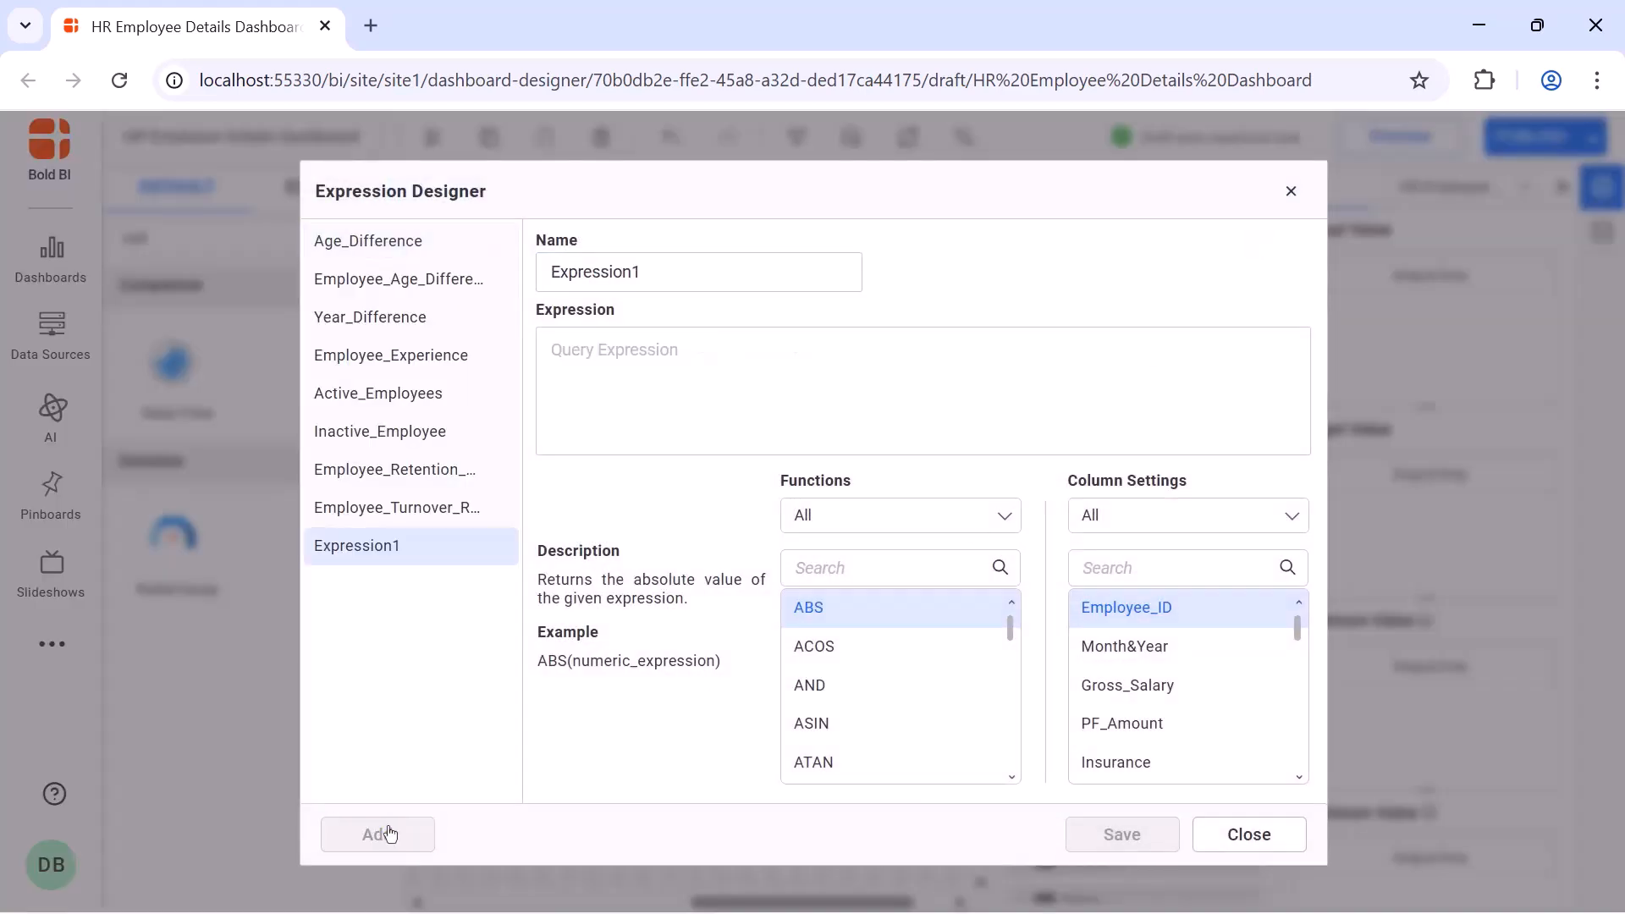
pyautogui.doubleClick(685, 272)
pyautogui.write('Absences')
pyautogui.click(686, 351)
pyautogui.write('SUM([Availed_Sick_Leave])+SUM([Availed_Casual_Leave])+SUM([Availed_Compensation_Leave])')
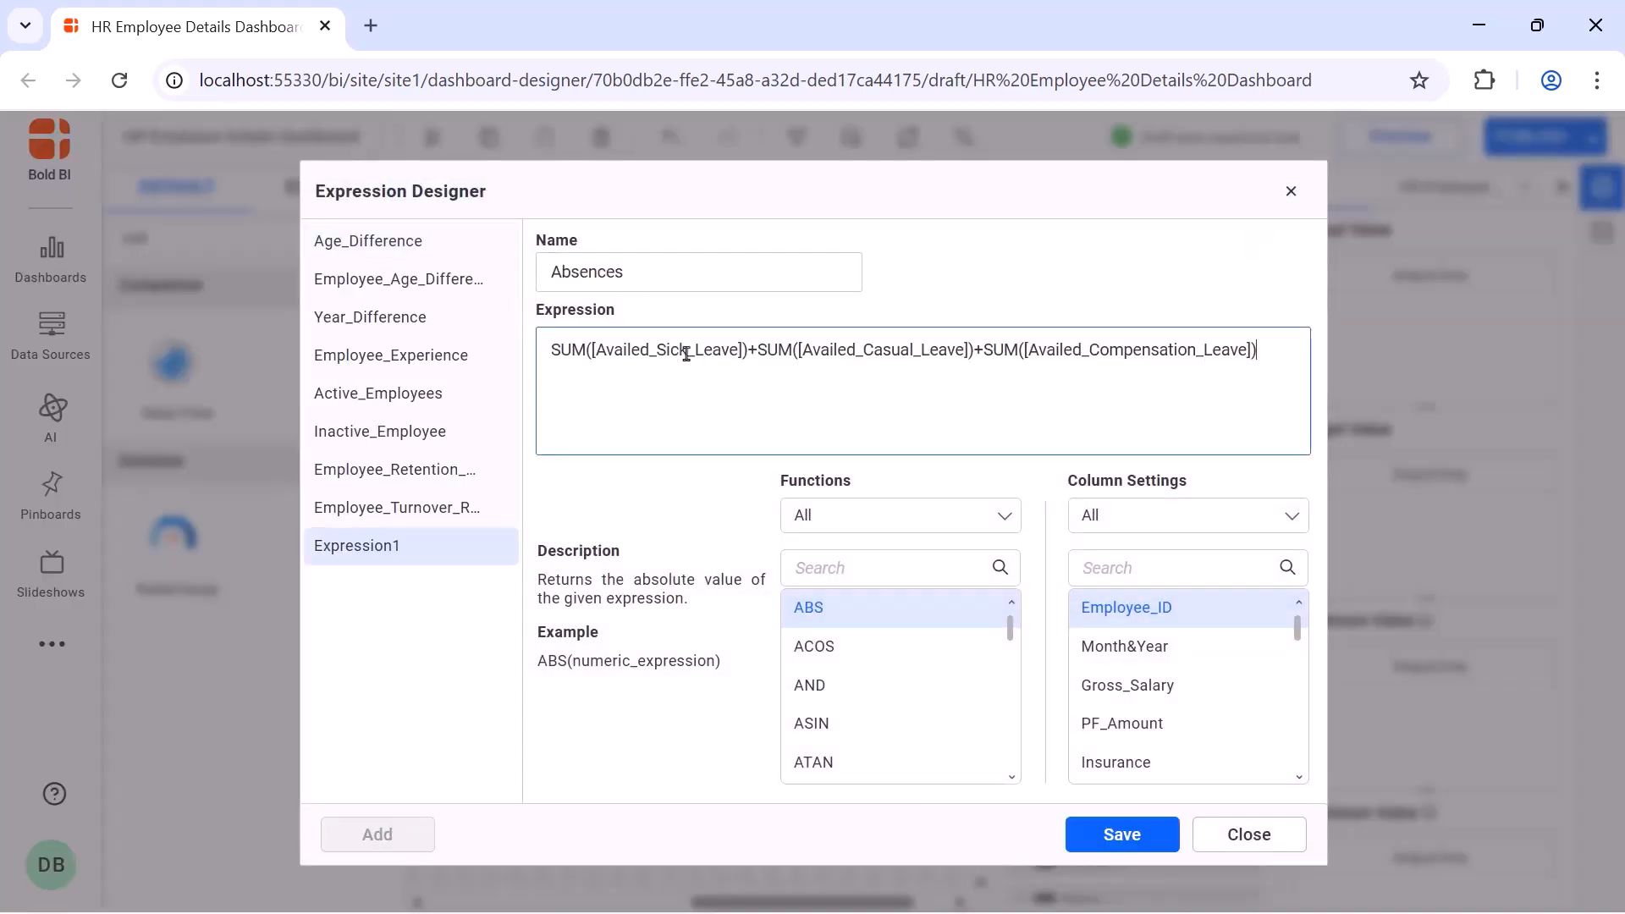
pyautogui.click(1098, 828)
# Create a second expression named Absence_Rate with the formula ([Absences]/SUM([Total_Working_Days]))*100 and close the Expression Designer
pyautogui.click(415, 838)
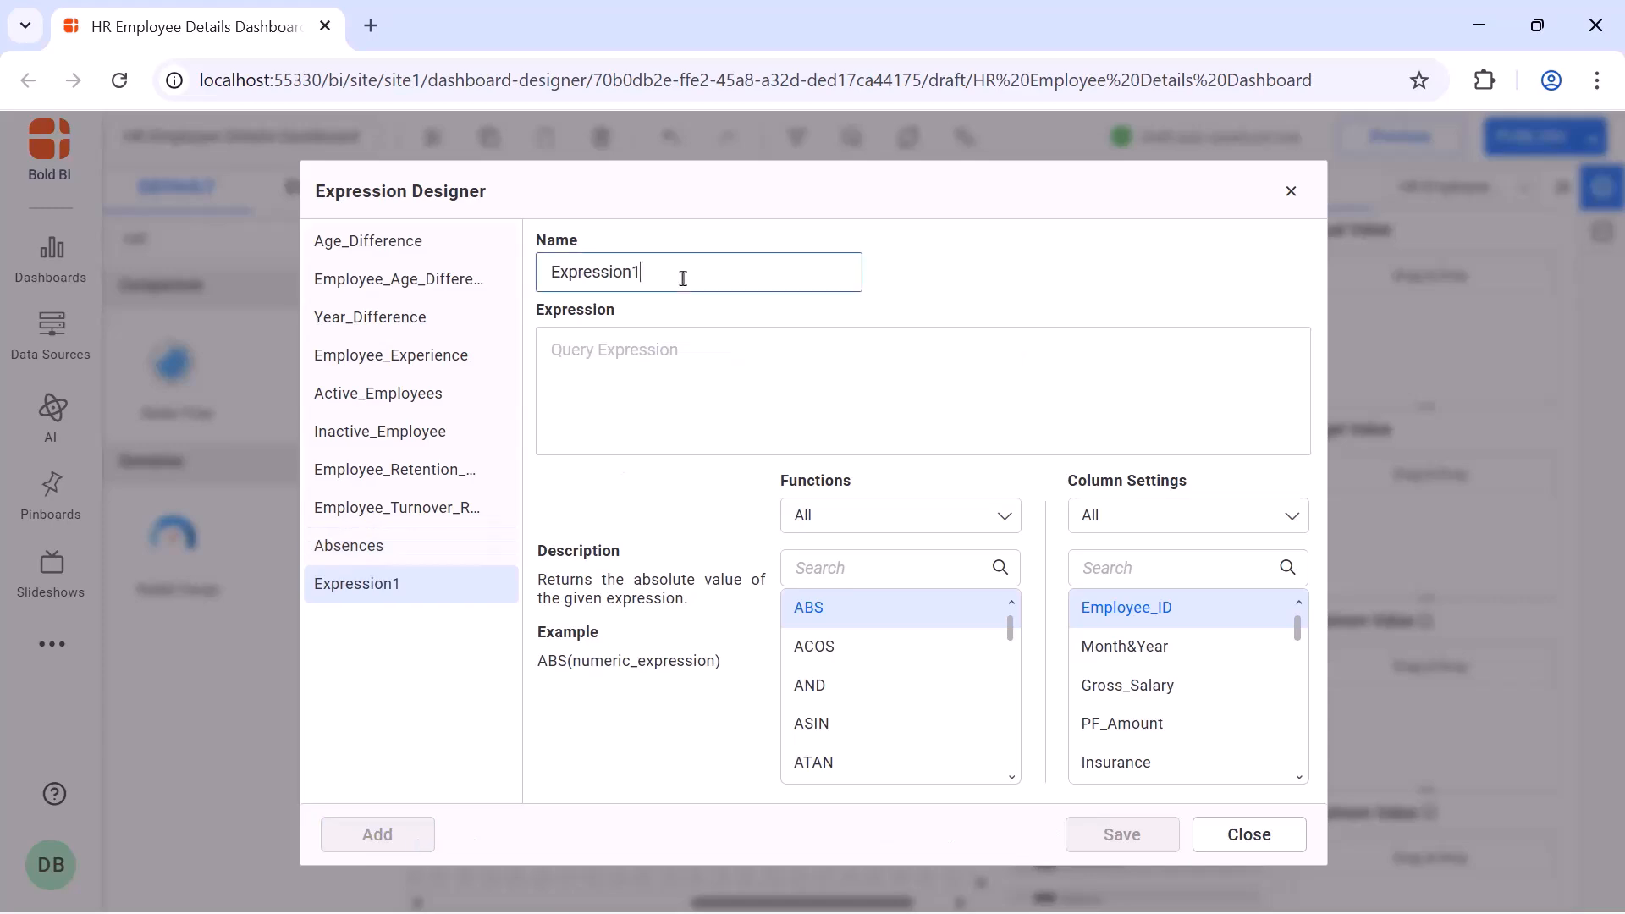
pyautogui.doubleClick(682, 273)
pyautogui.write('Absence_Rate')
pyautogui.click(681, 348)
pyautogui.write('([Absences]/SUM([Total_Working_Days]))*100')
pyautogui.click(1120, 827)
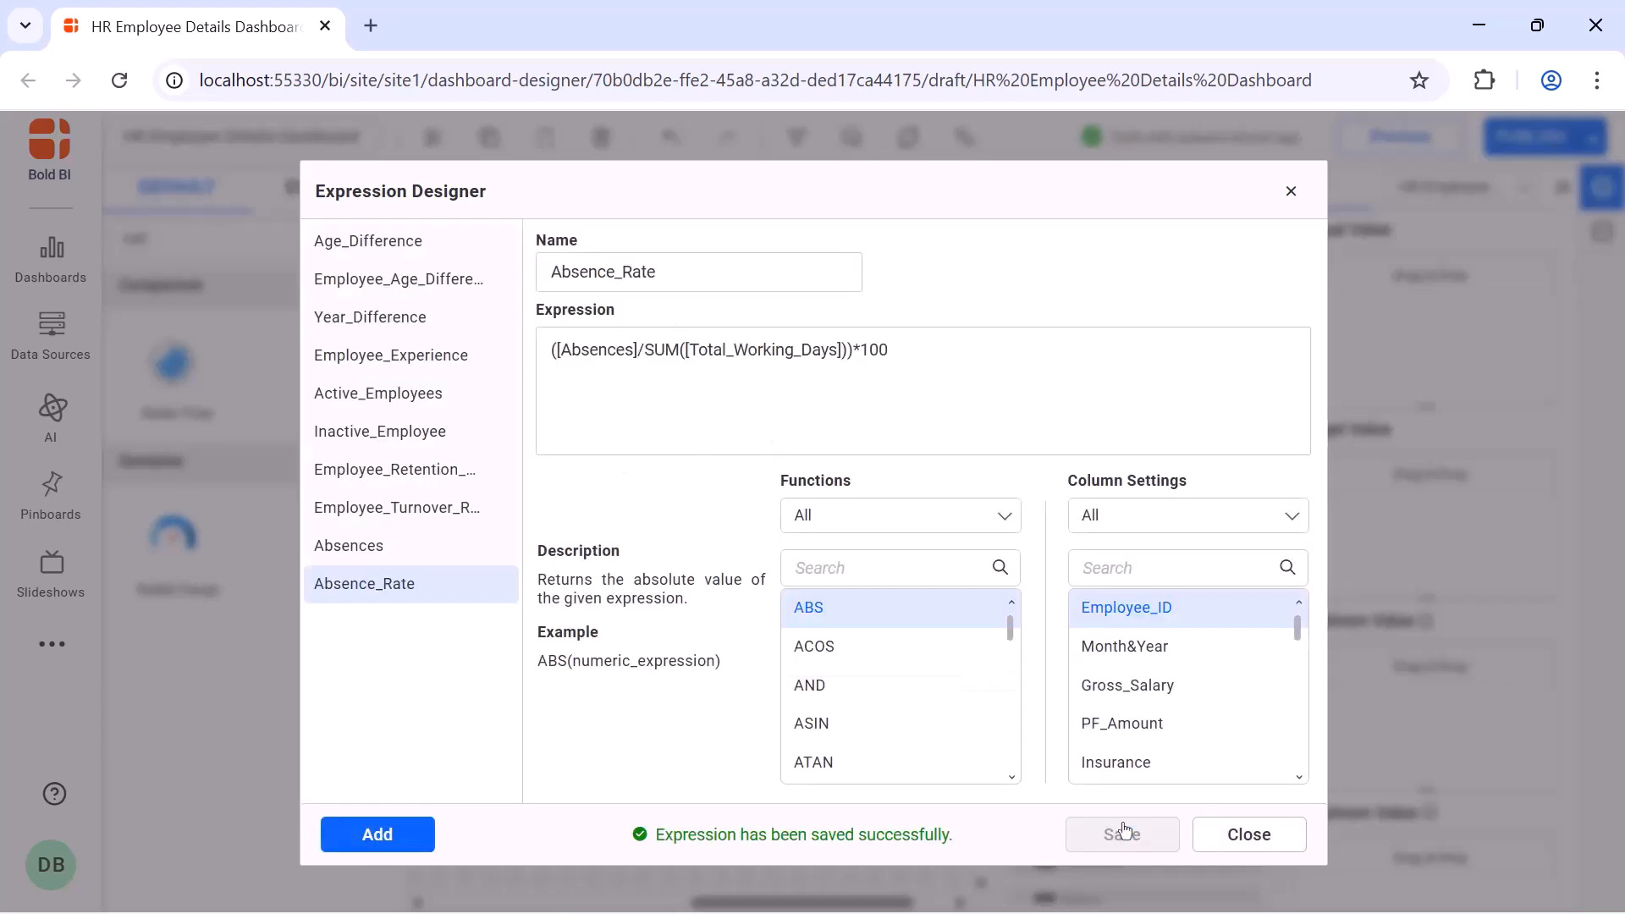
pyautogui.click(1291, 191)
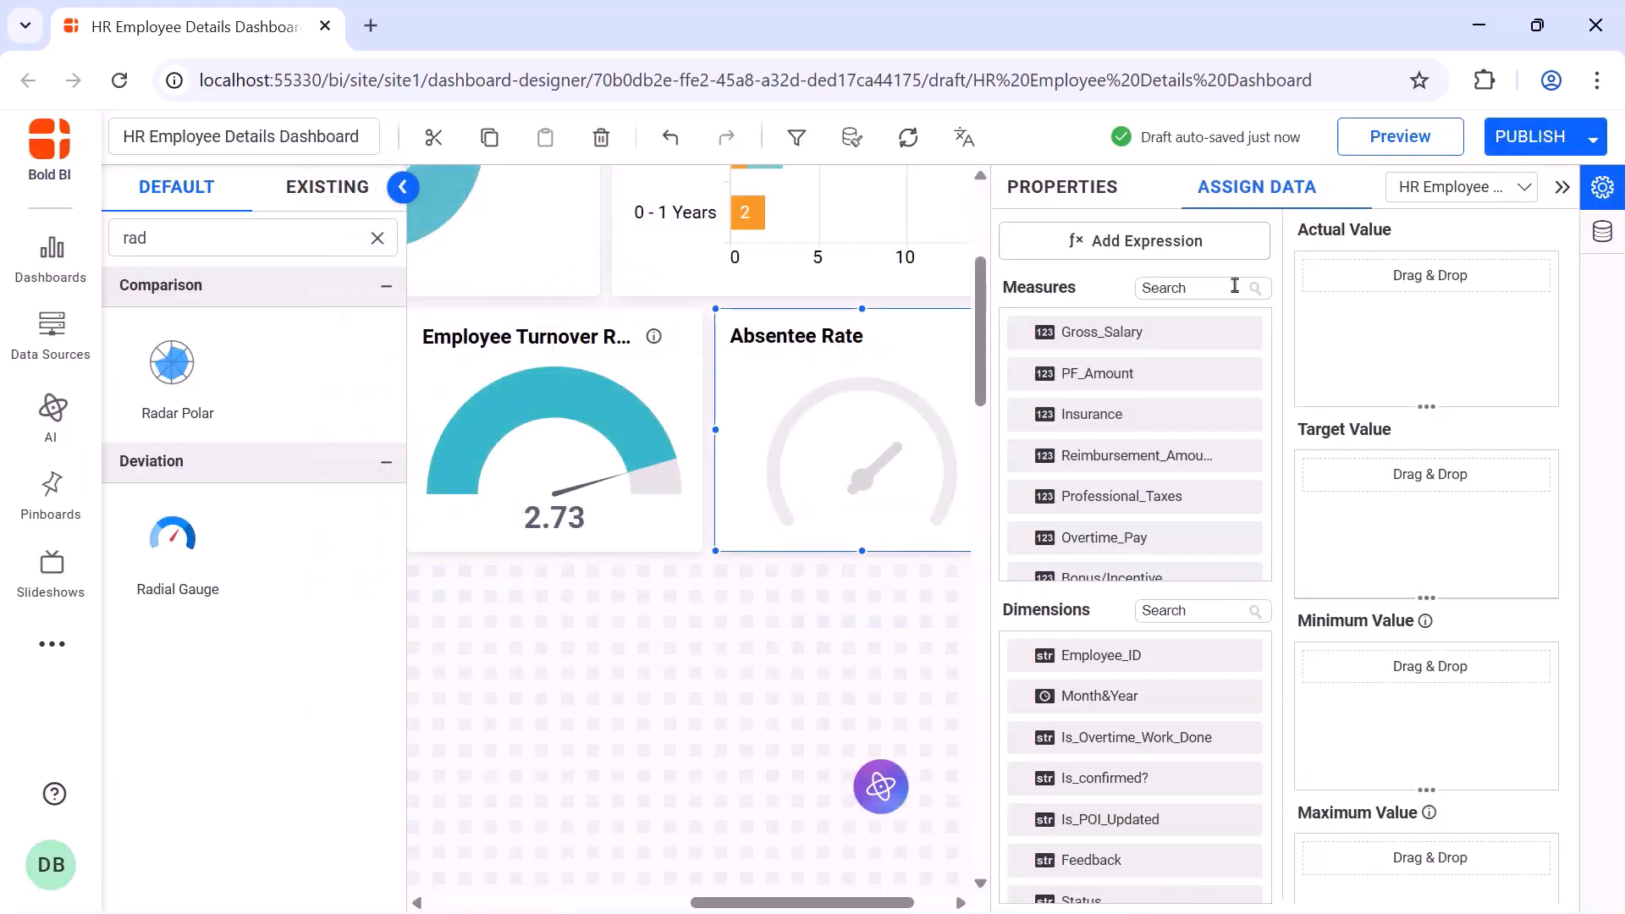
# Assign the Absence_Rate measure as the Absentee Rate gauge's actual value
pyautogui.click(1236, 288)
pyautogui.write('ab')
pyautogui.moveTo(1100, 373); pyautogui.dragTo(1318, 352)
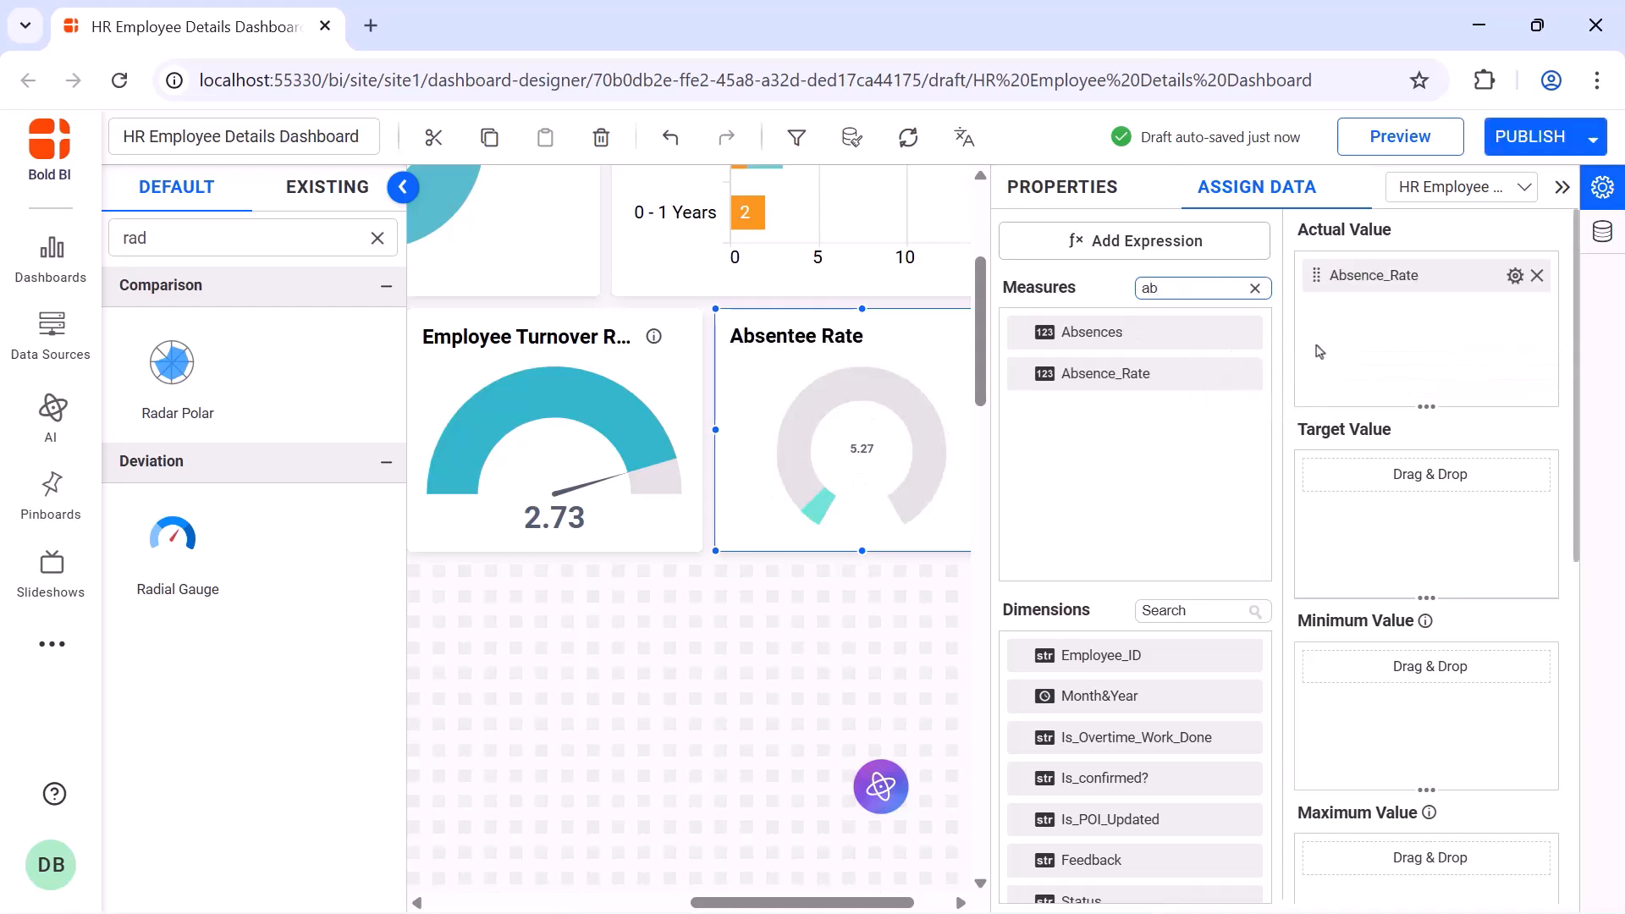
# Add a % suffix to the Absence_Rate value's number format and close the widget's settings
pyautogui.click(1515, 275)
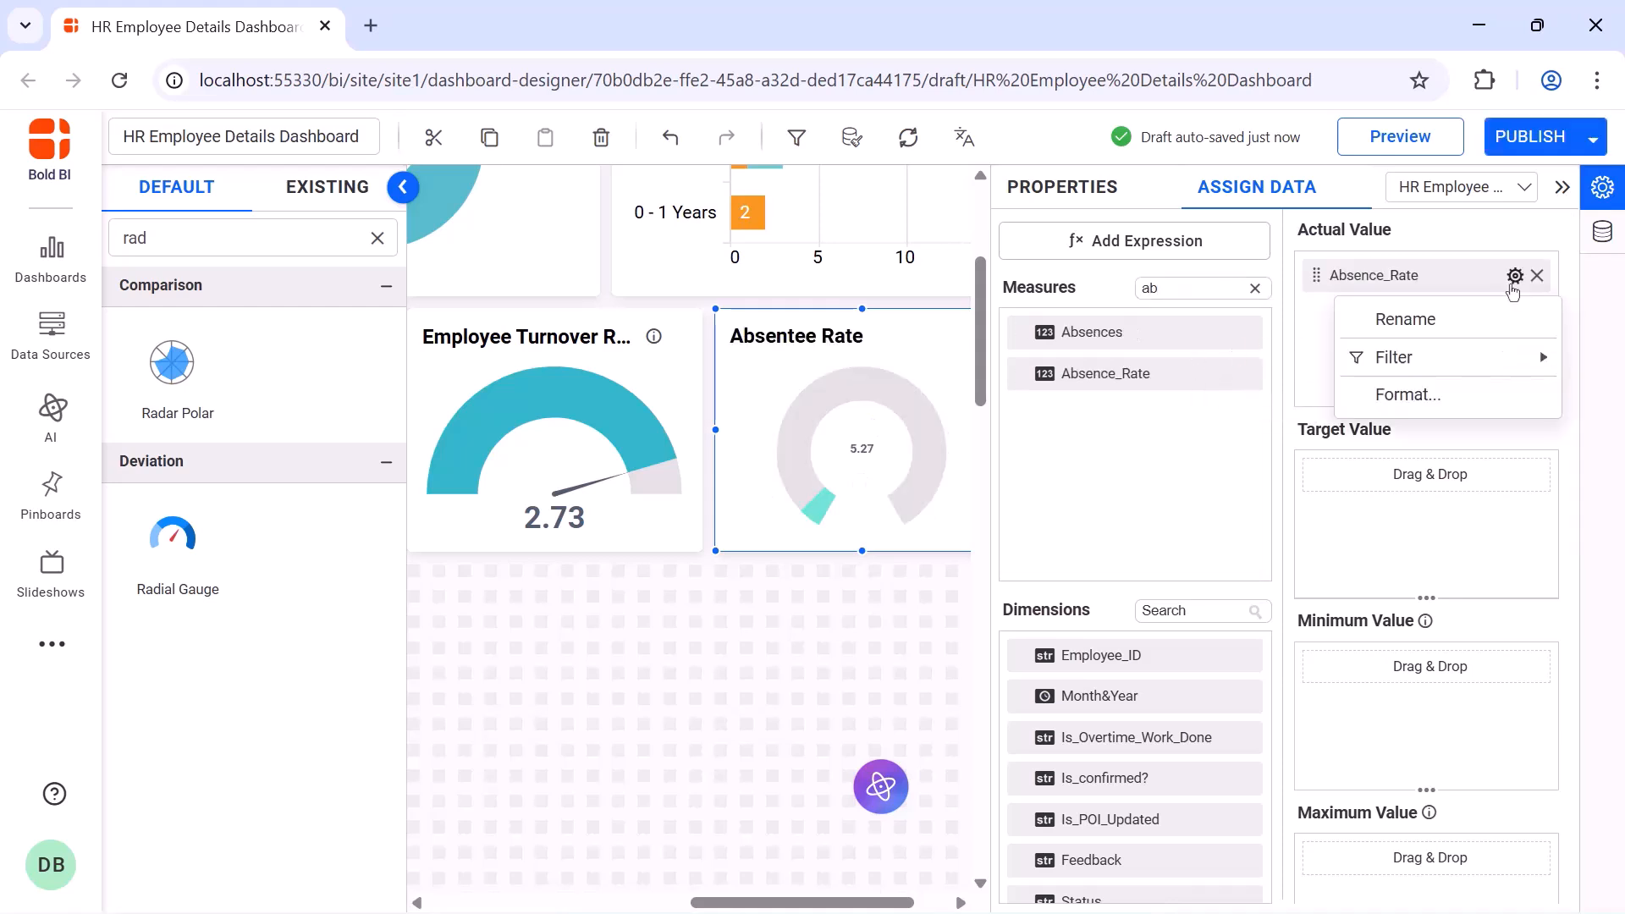
pyautogui.click(1402, 392)
pyautogui.click(794, 715)
pyautogui.write('%')
pyautogui.click(969, 766)
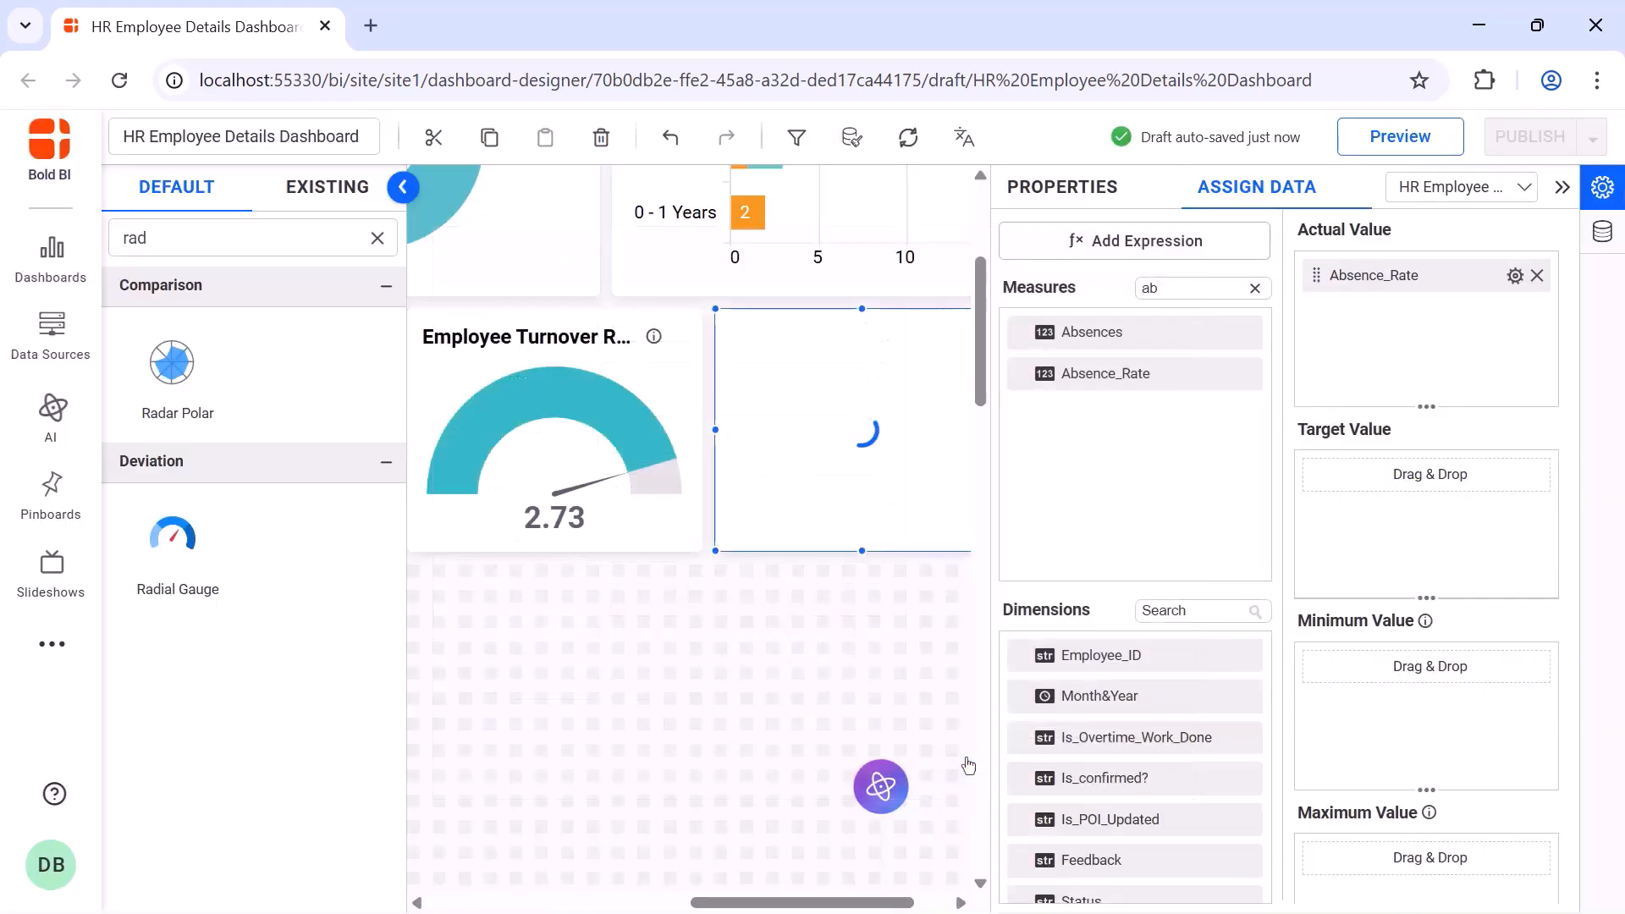
pyautogui.click(1109, 203)
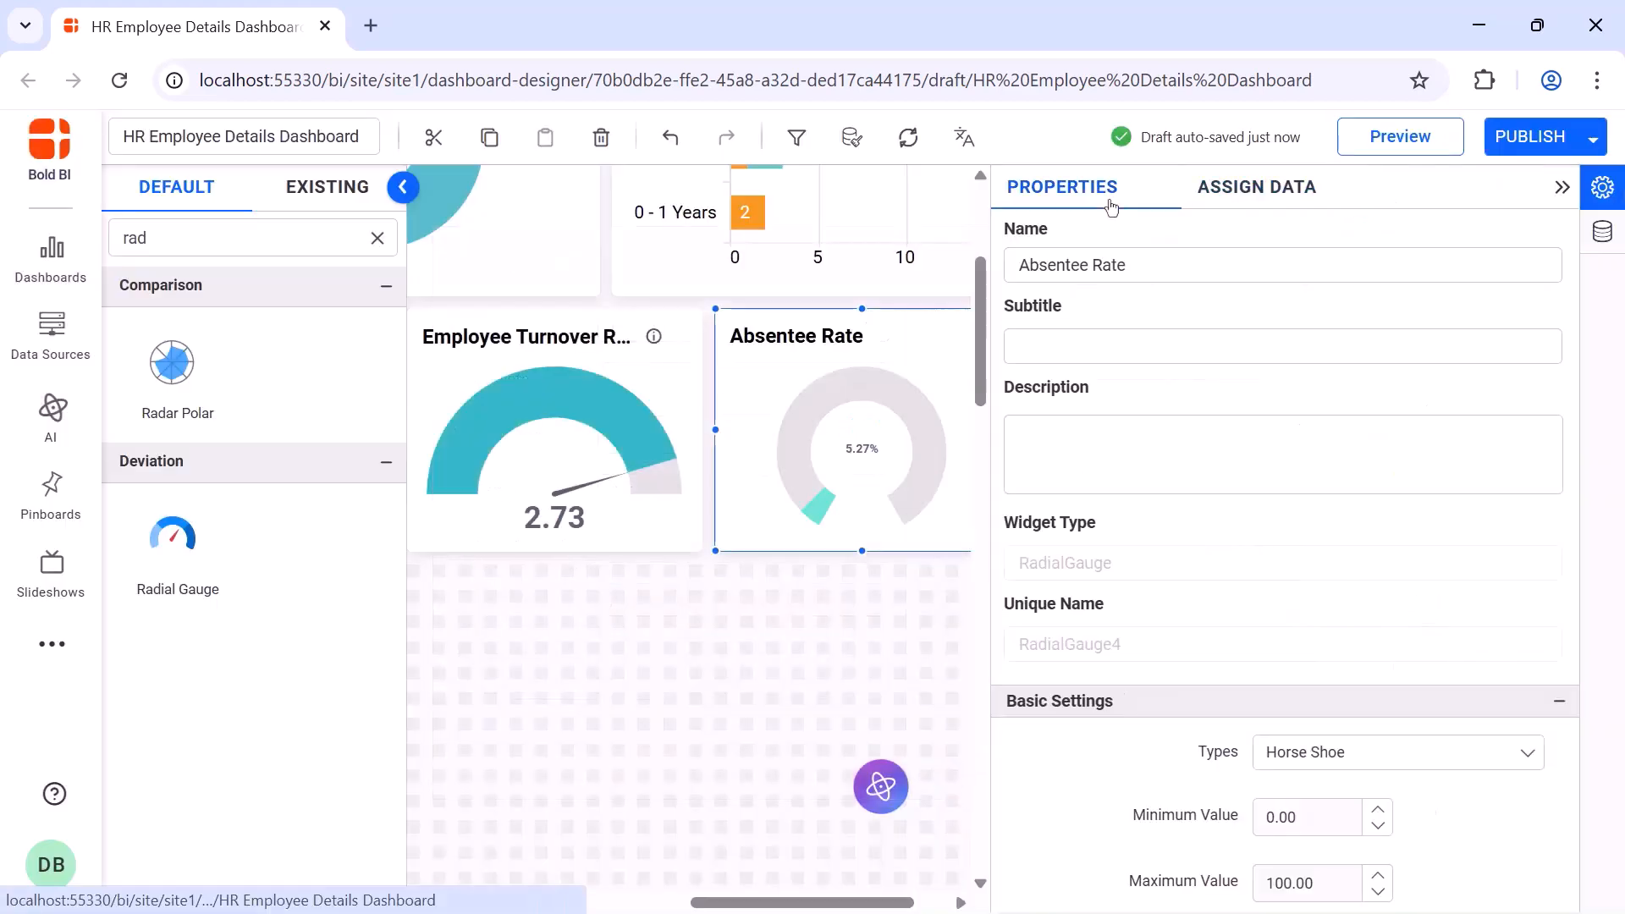
pyautogui.click(1561, 187)
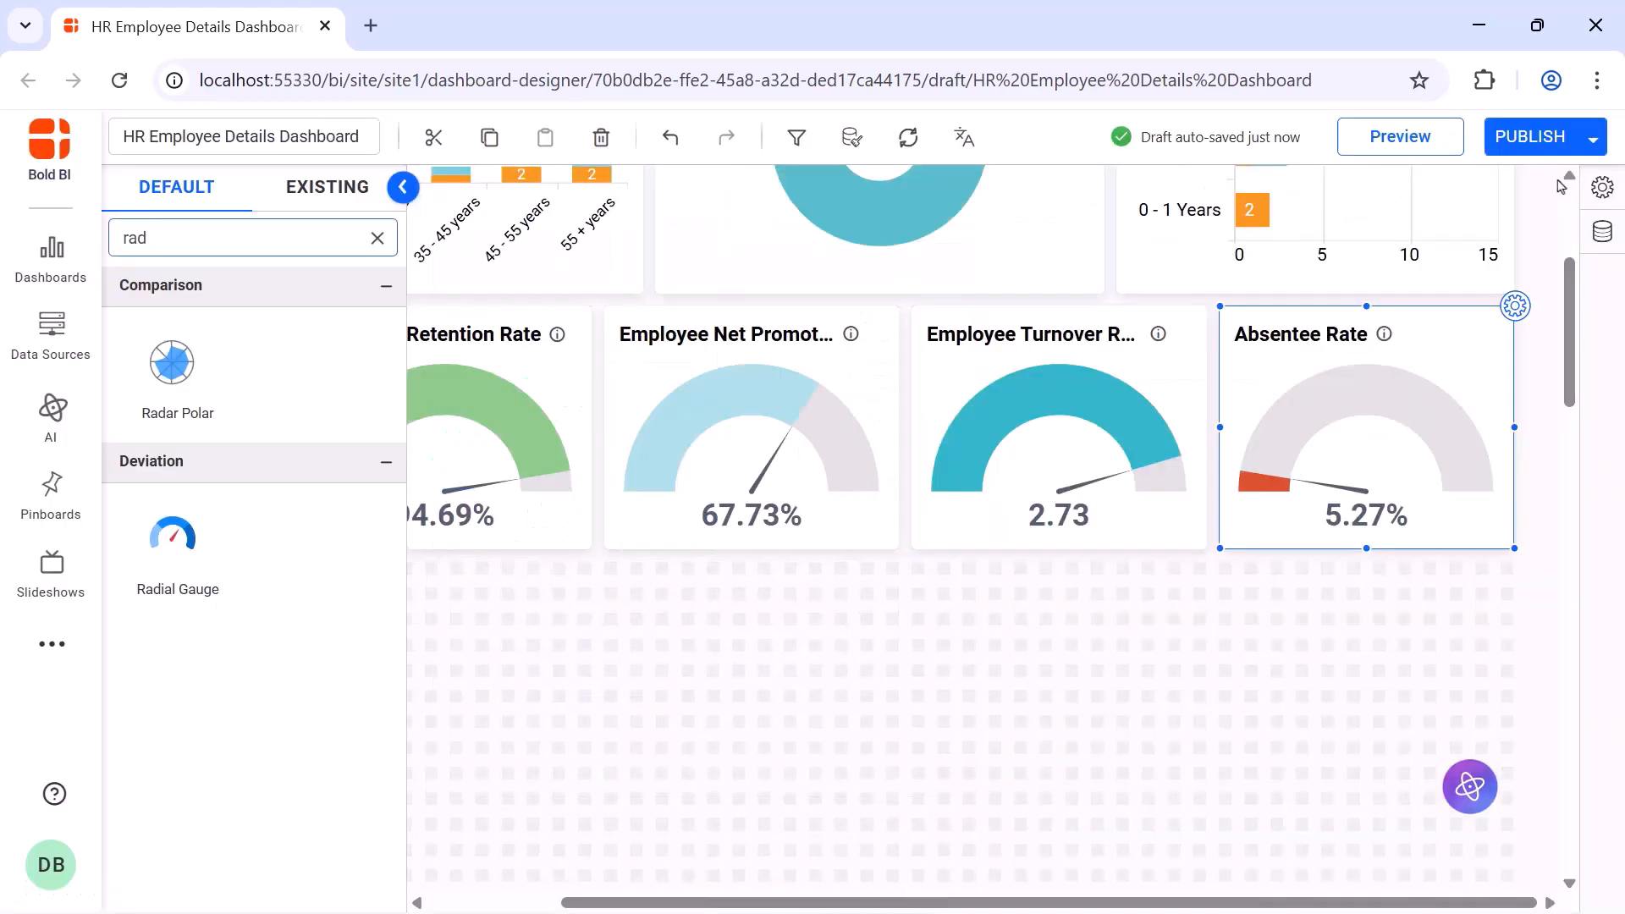
# Add a heat map below the radial gauges and enlarge it to span the width of the first two gauges
pyautogui.scroll(-4, 1451, 187)
pyautogui.click(378, 237)
pyautogui.write('heat')
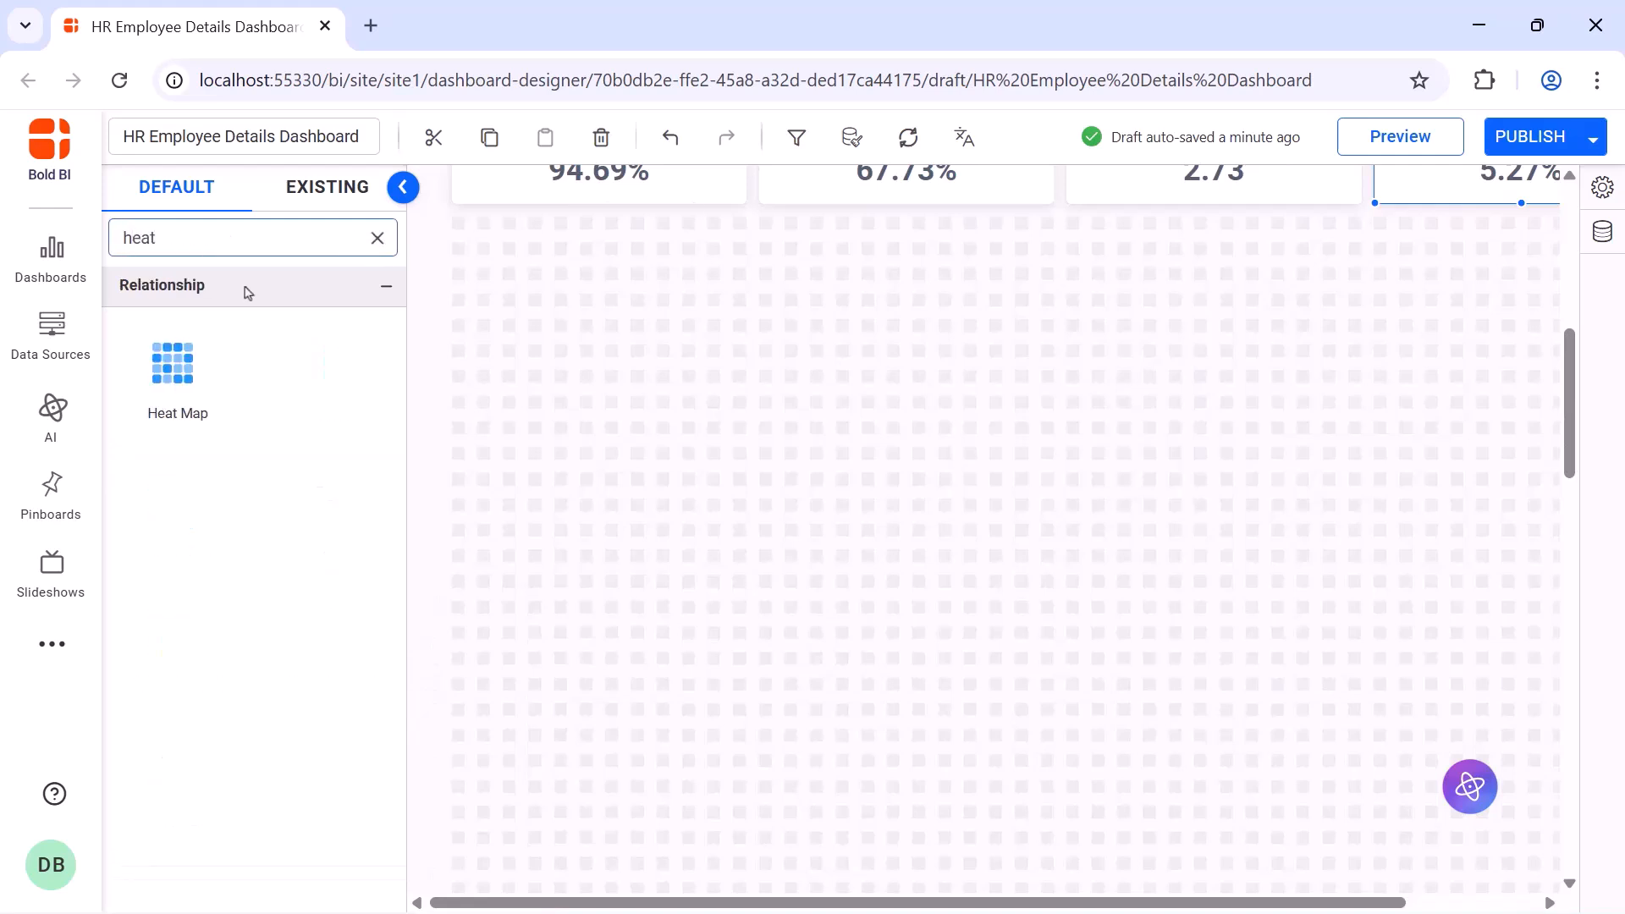
pyautogui.moveTo(173, 364); pyautogui.dragTo(461, 249)
pyautogui.moveTo(591, 355); pyautogui.dragTo(1040, 643)
# Open the heat map's settings and name it Employee Salary by Department
pyautogui.click(1054, 217)
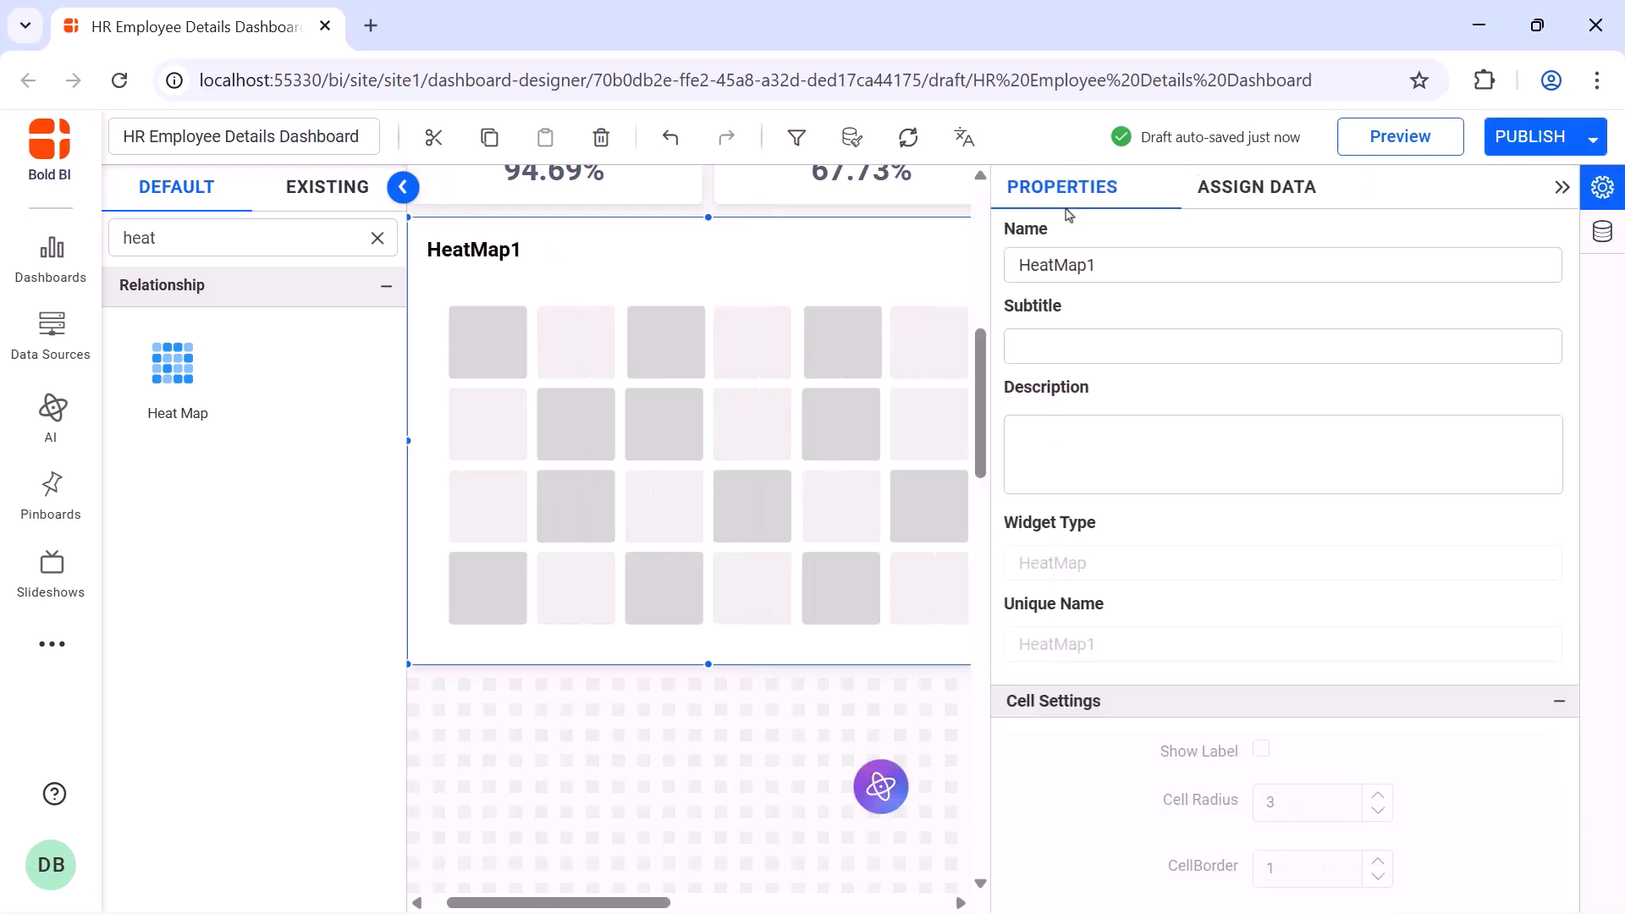
pyautogui.click(1132, 261)
pyautogui.hotkey('ctrl', 'a')
pyautogui.press('BackSpace')
pyautogui.write('Employee Salary by Department')
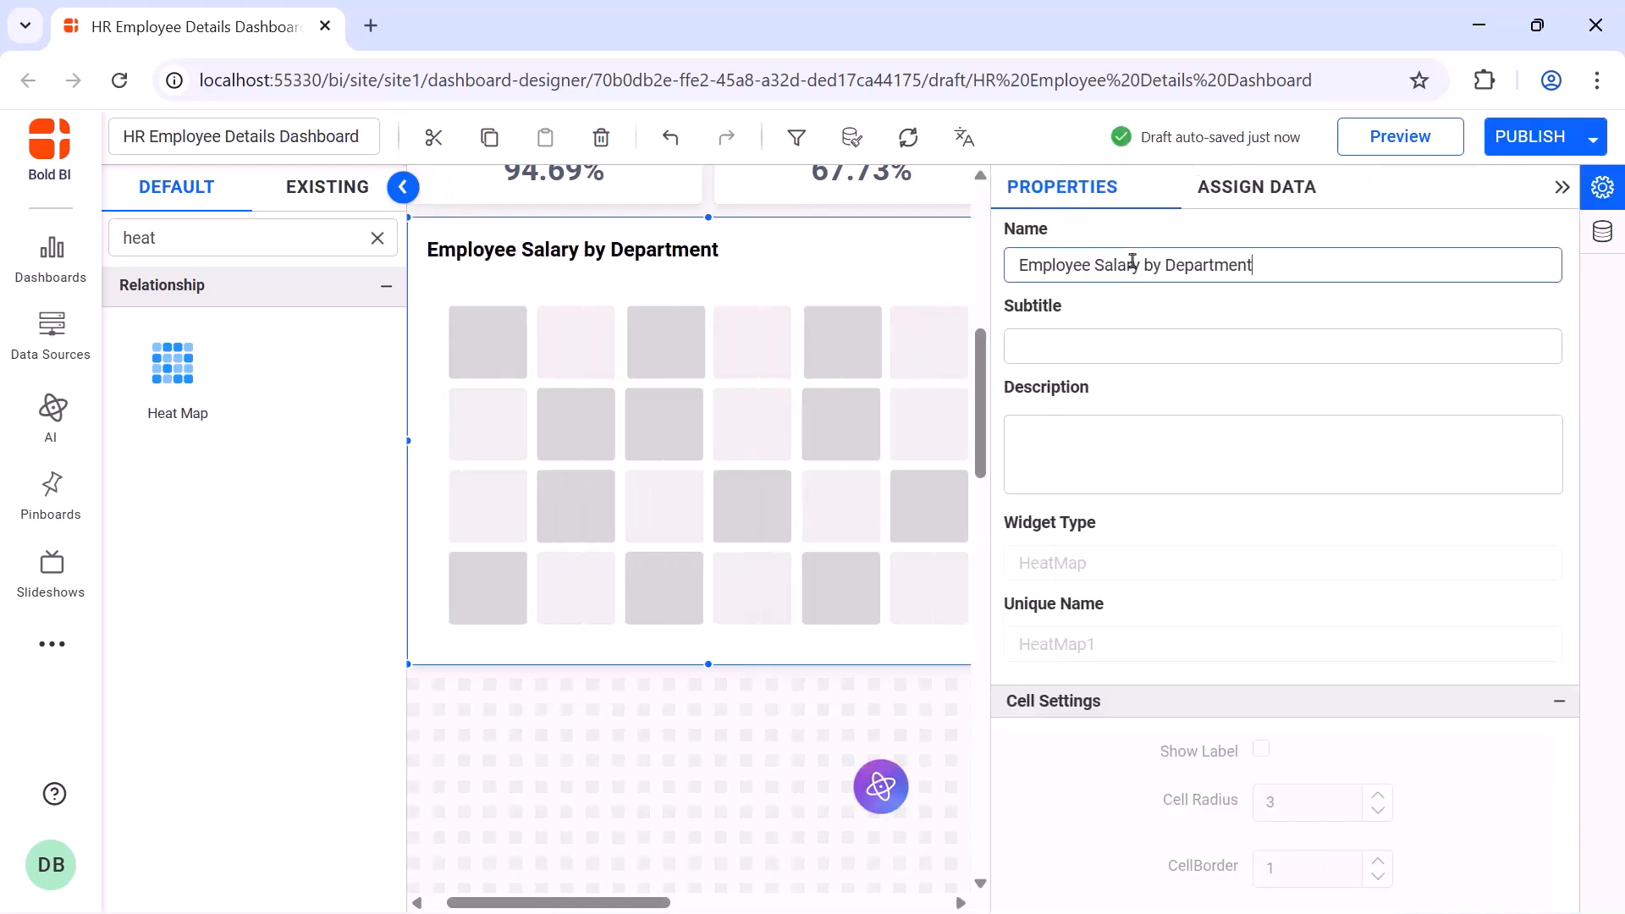
# Create and save an expression named Net_Salary: ((([Hike_Amount]+[Bonus/Incentive]+[Overtime_Pay]+[Reimbursement_Amount])+([Gross_Salary])))-([PF_Amount]+[Insurance]+[LOP_For_Sick_Leave]+[LOP_For_Casual_Leave]+[LOP_For_Compensation_Leave])
pyautogui.click(1242, 196)
pyautogui.click(1220, 239)
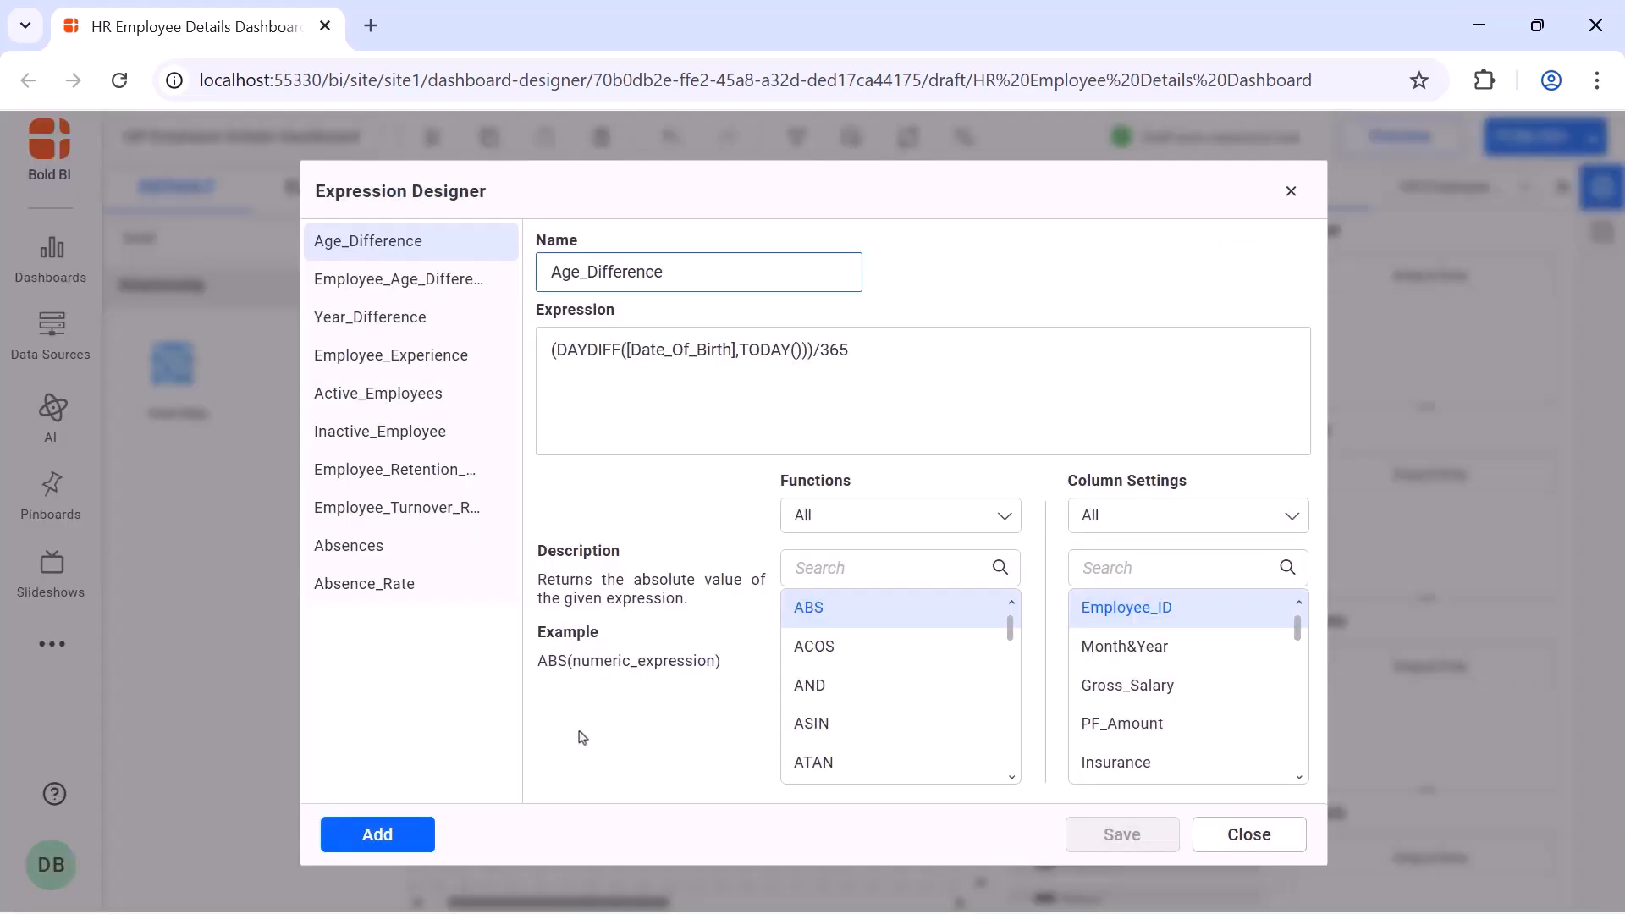
pyautogui.click(751, 276)
pyautogui.hotkey('ctrl', 'a')
pyautogui.press('BackSpace')
pyautogui.write('Net_Salary')
pyautogui.click(736, 352)
pyautogui.write('((([Hike_Amount]+[Bonus/Incentive]+[Overtime_Pay]+[Reimbursement_Amount])+([Gross_Salary])))-([PF_Amount]+[Insurance]+[LOP_For_Sick_Leave]+[LOP_For_Casual_Leave]+[LOP_For_Compensation_Leave])')
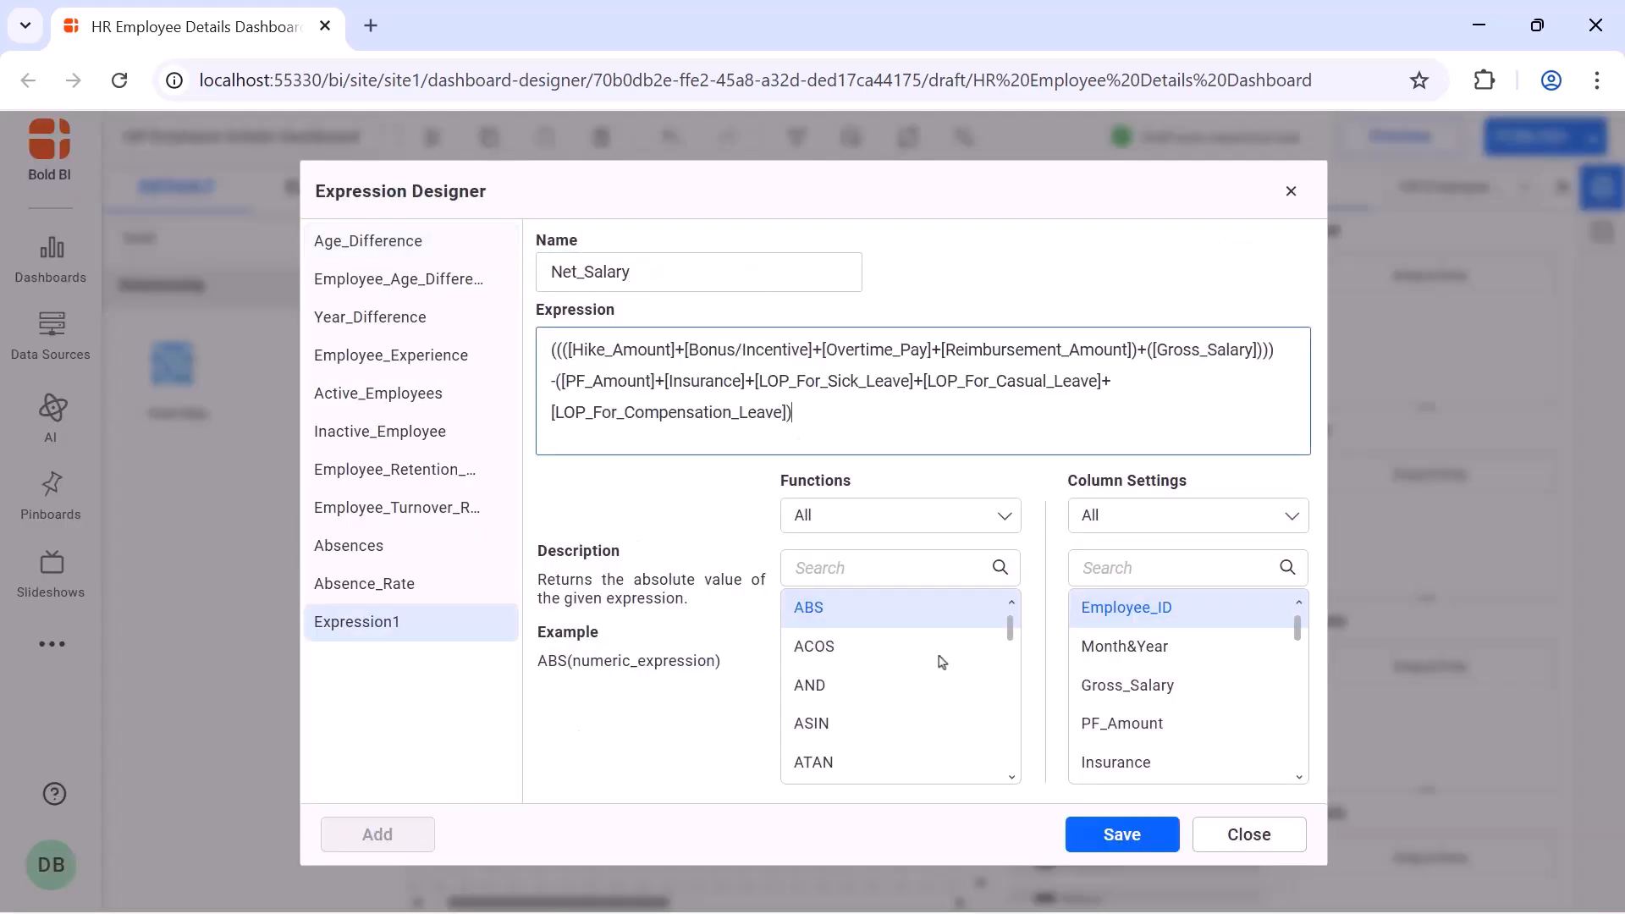
pyautogui.click(1080, 832)
pyautogui.click(1291, 192)
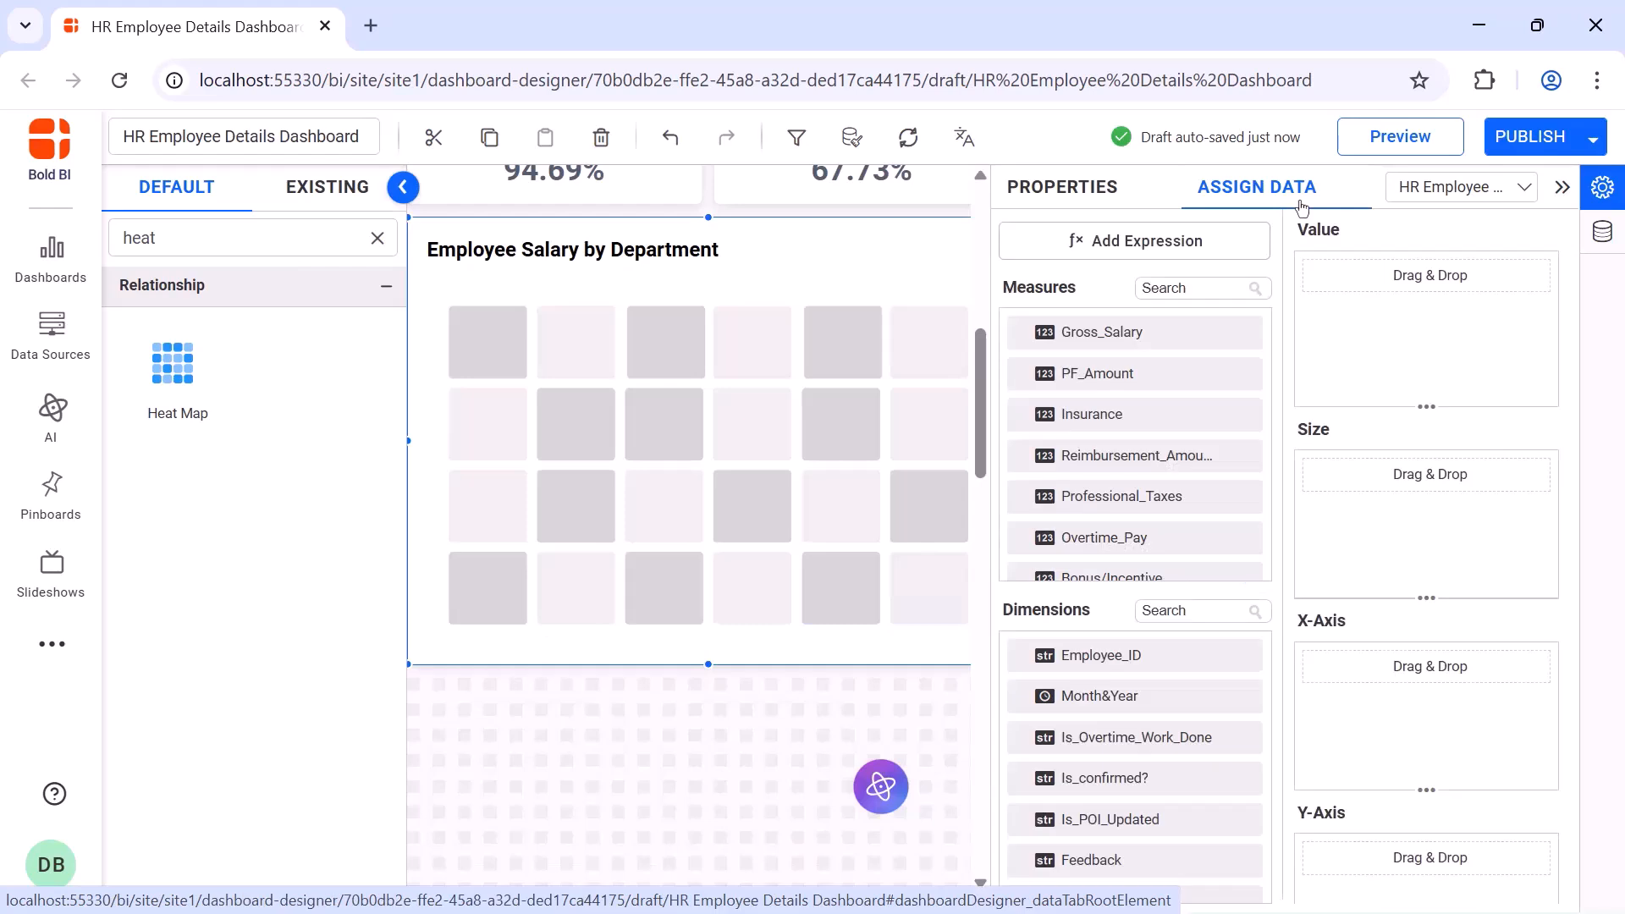
# Assign the Net_Salary measure as the heat map's value and rename that field Salary
pyautogui.click(1236, 288)
pyautogui.write('ne')
pyautogui.moveTo(1094, 373); pyautogui.dragTo(1309, 333)
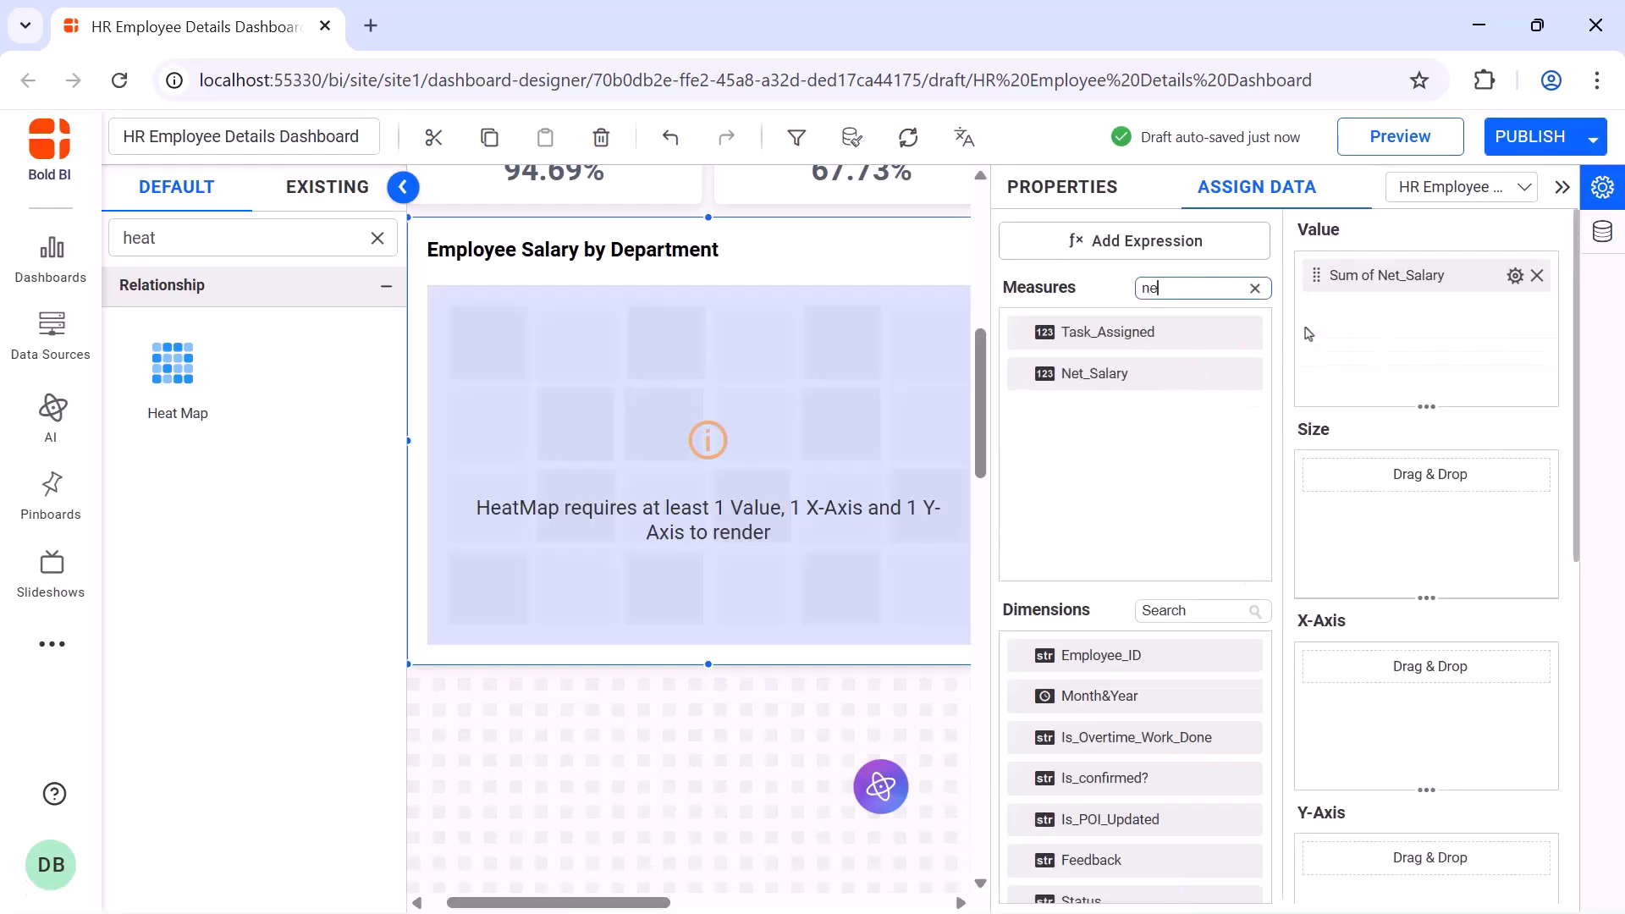
pyautogui.click(1515, 275)
pyautogui.click(1510, 318)
pyautogui.write('Salary')
pyautogui.press('Return')
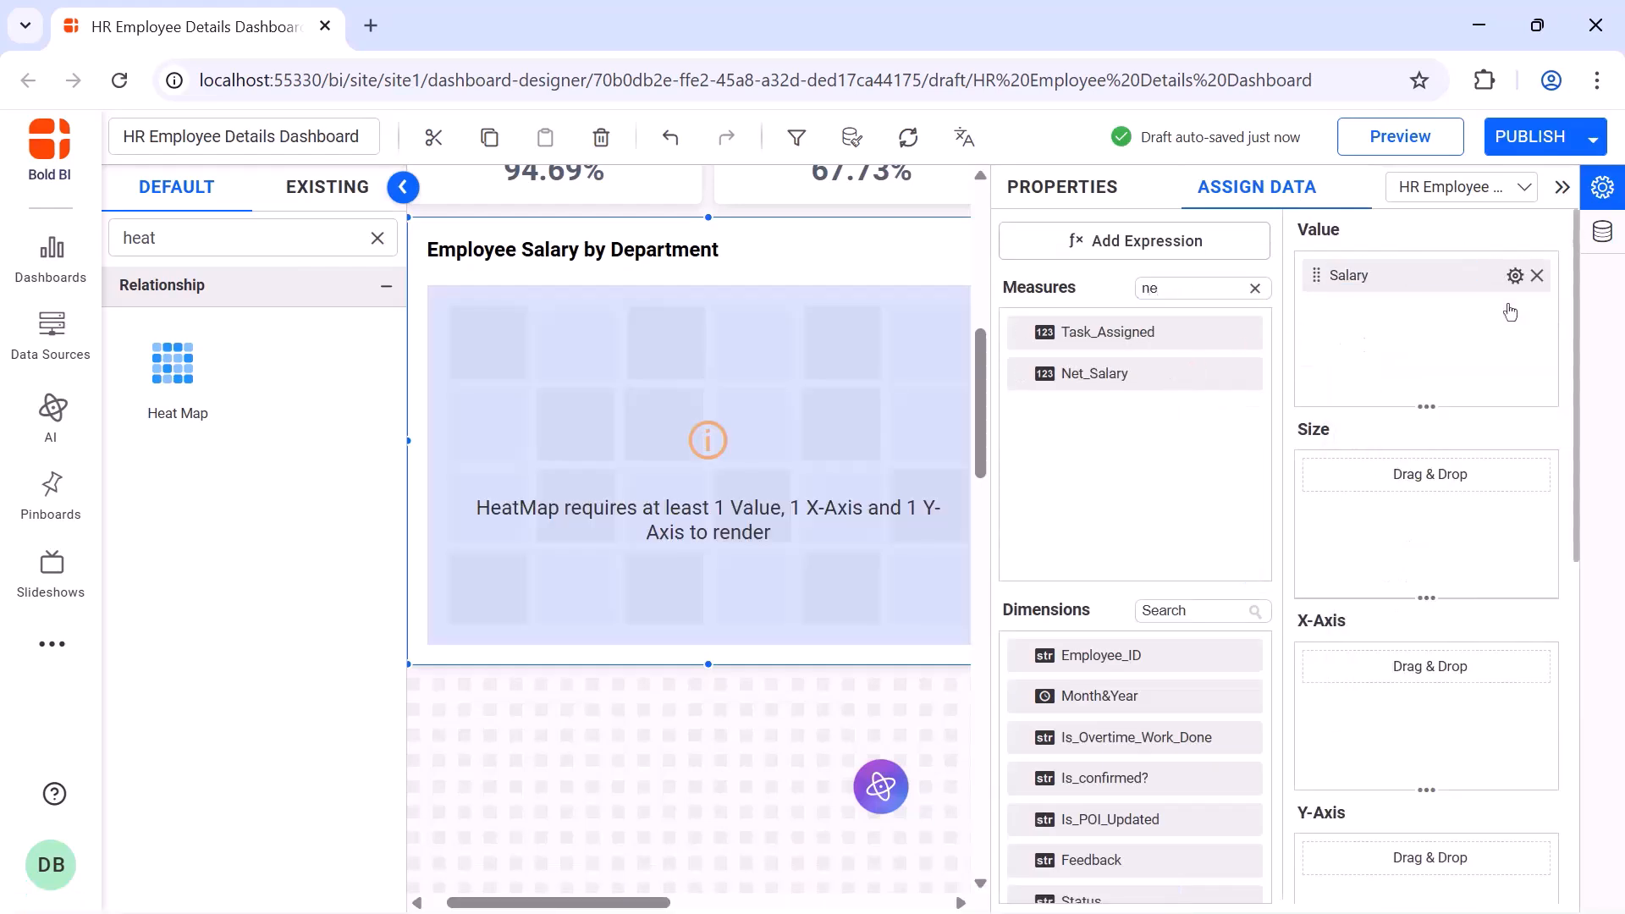
# Change the number format type of the heat map's Salary value in its measure formatting
pyautogui.click(1515, 275)
pyautogui.click(1407, 686)
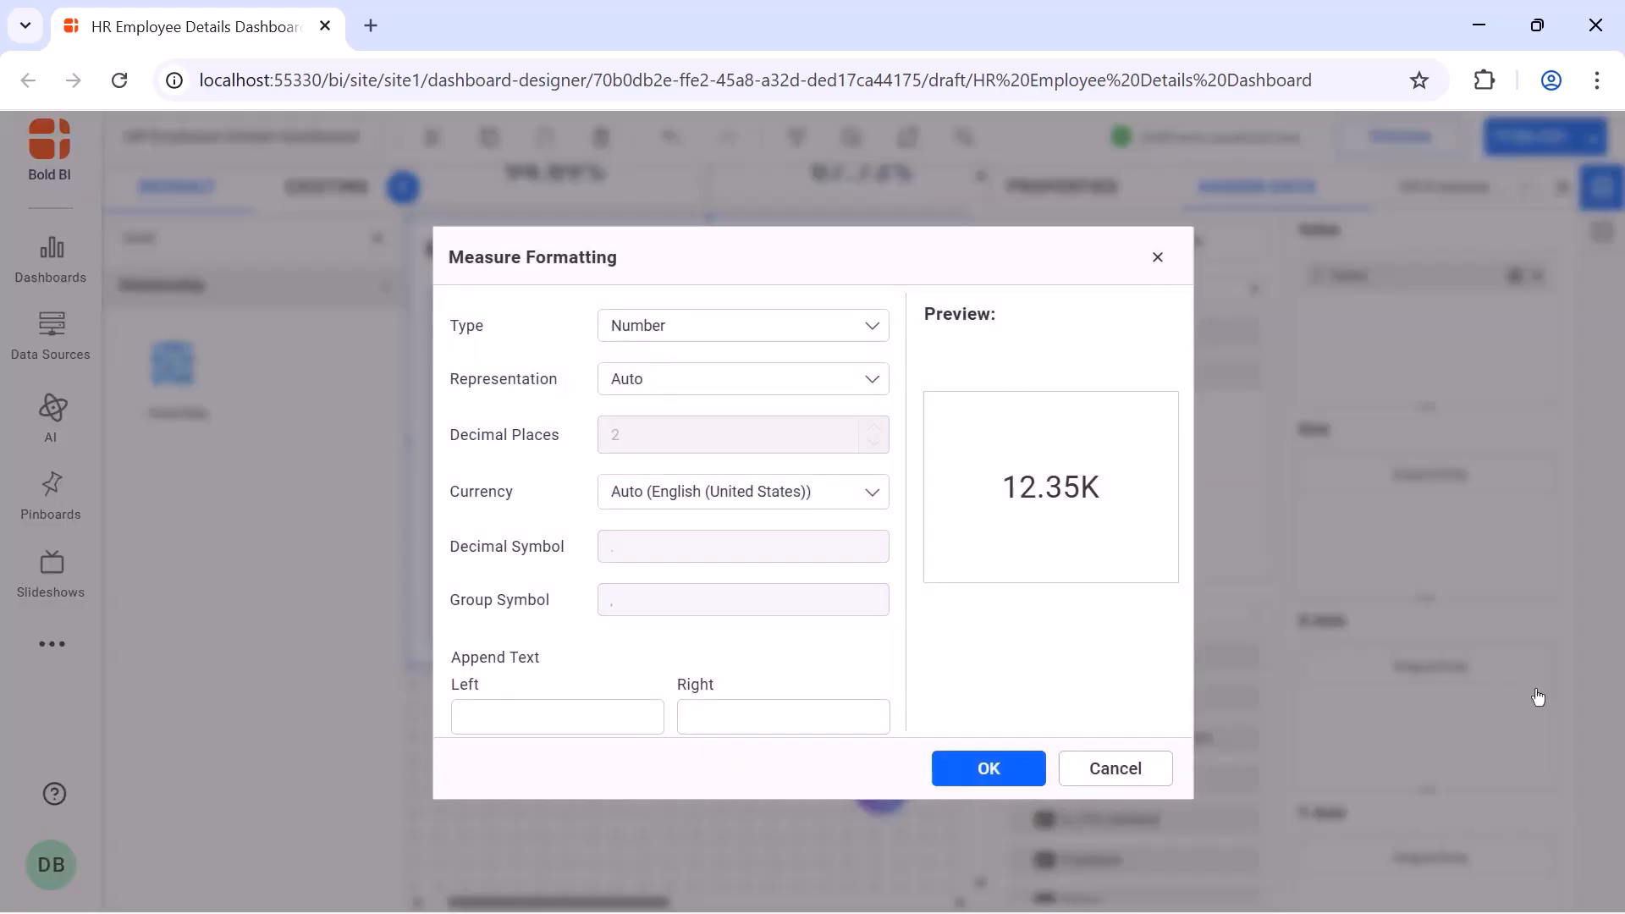
pyautogui.click(868, 326)
pyautogui.click(827, 409)
pyautogui.click(1031, 760)
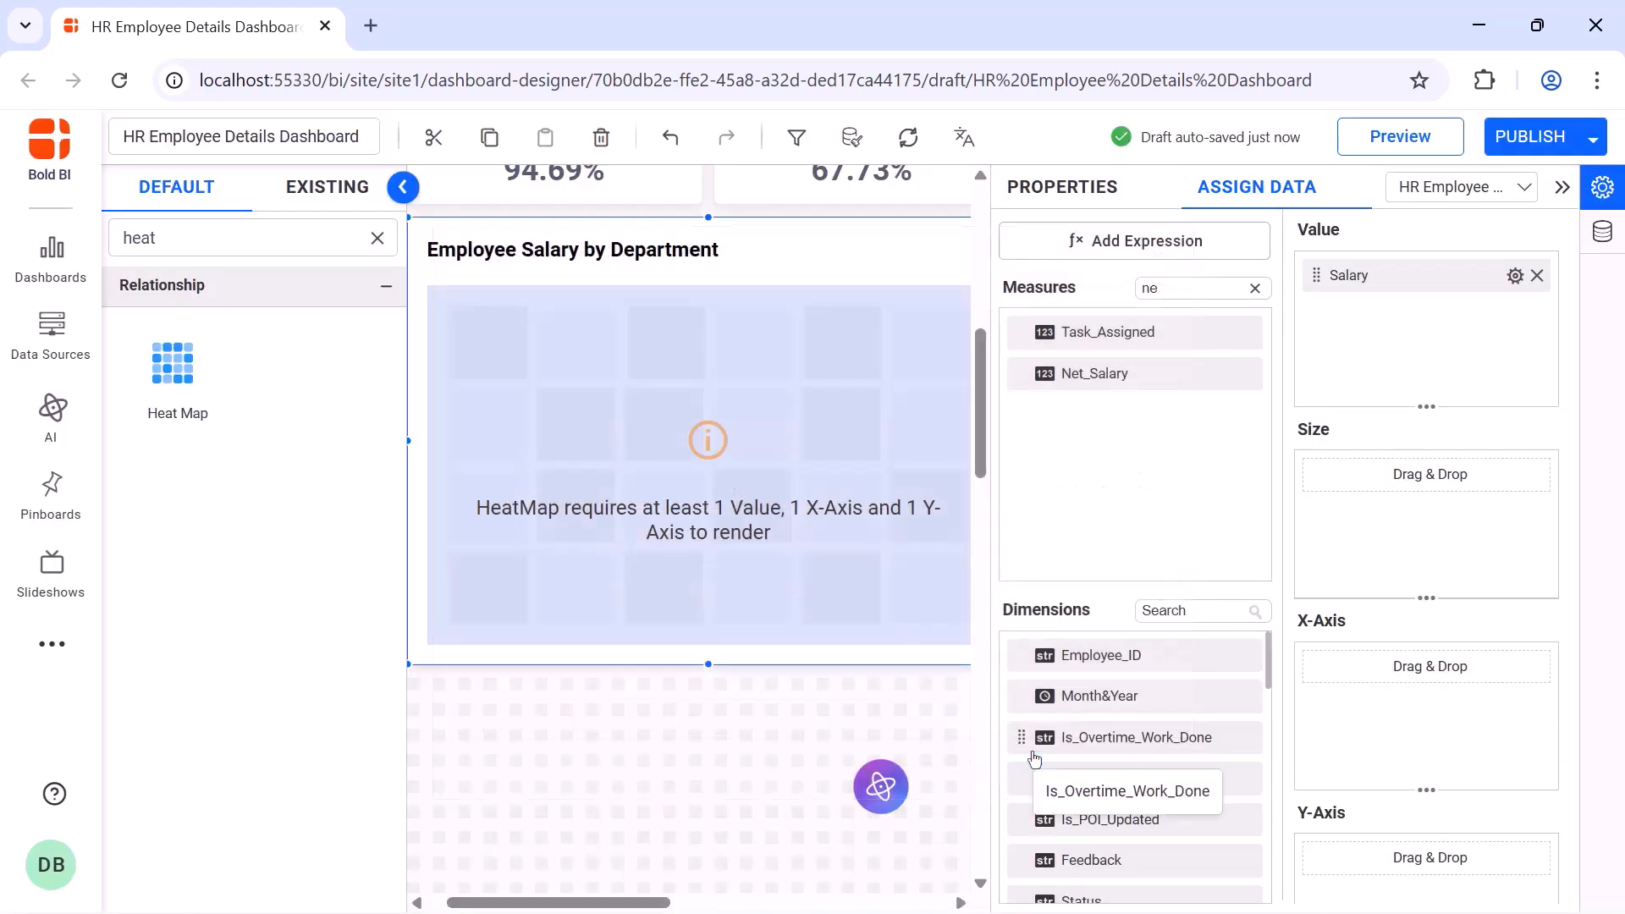
# Assign Month&Year to the heat map's x-axis and group it by month and year
pyautogui.moveTo(1072, 699); pyautogui.dragTo(1317, 719)
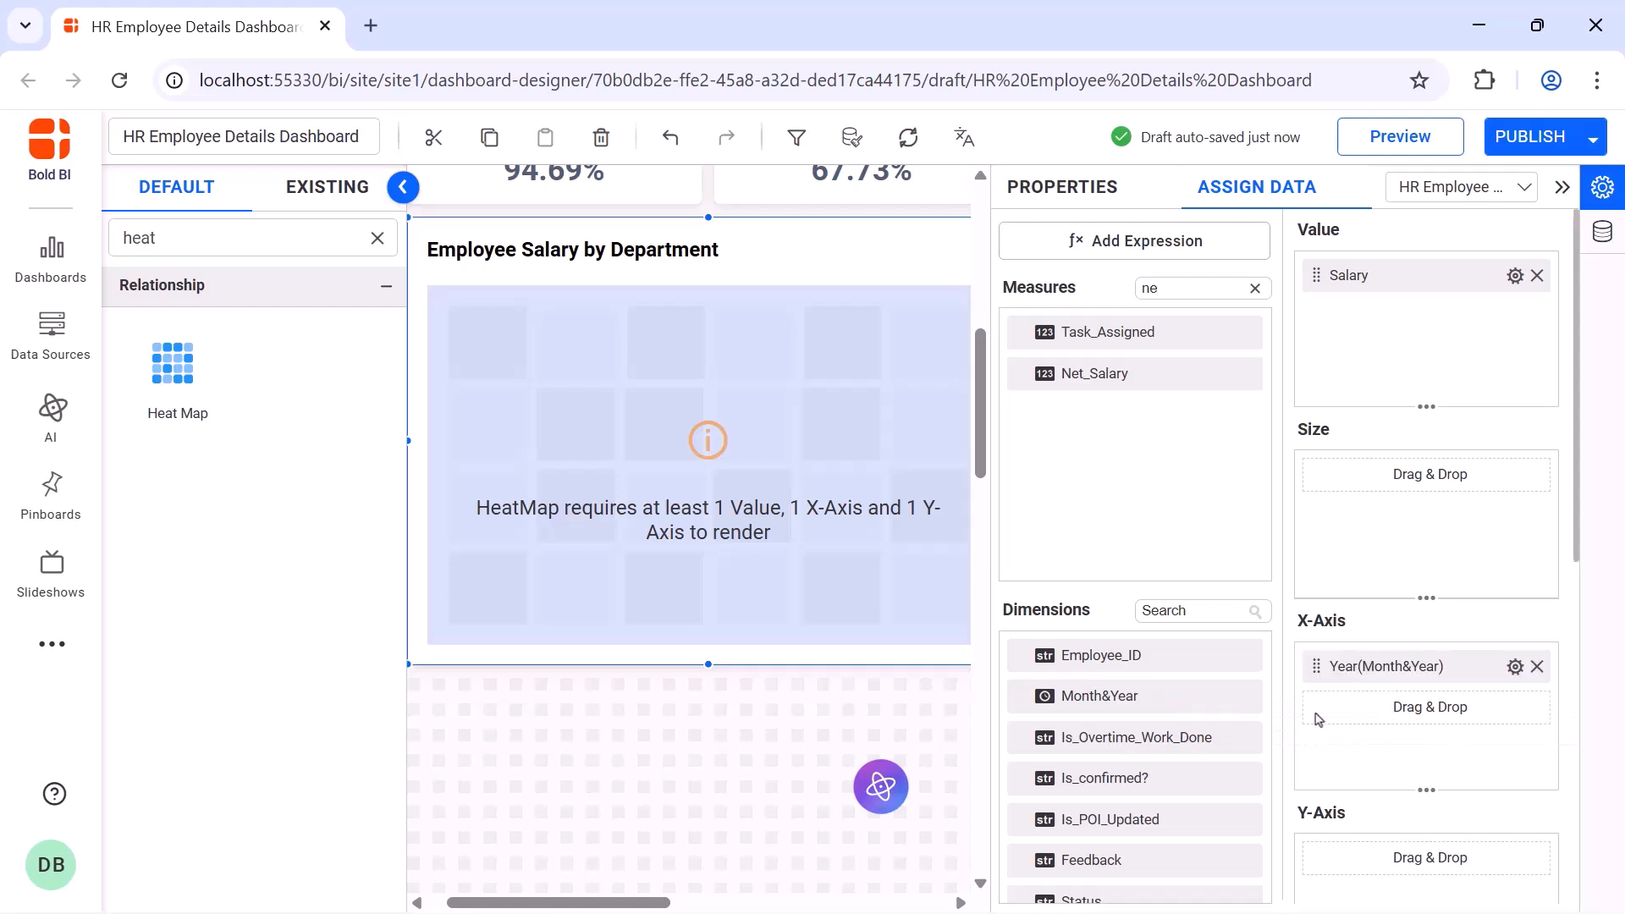
pyautogui.click(1515, 666)
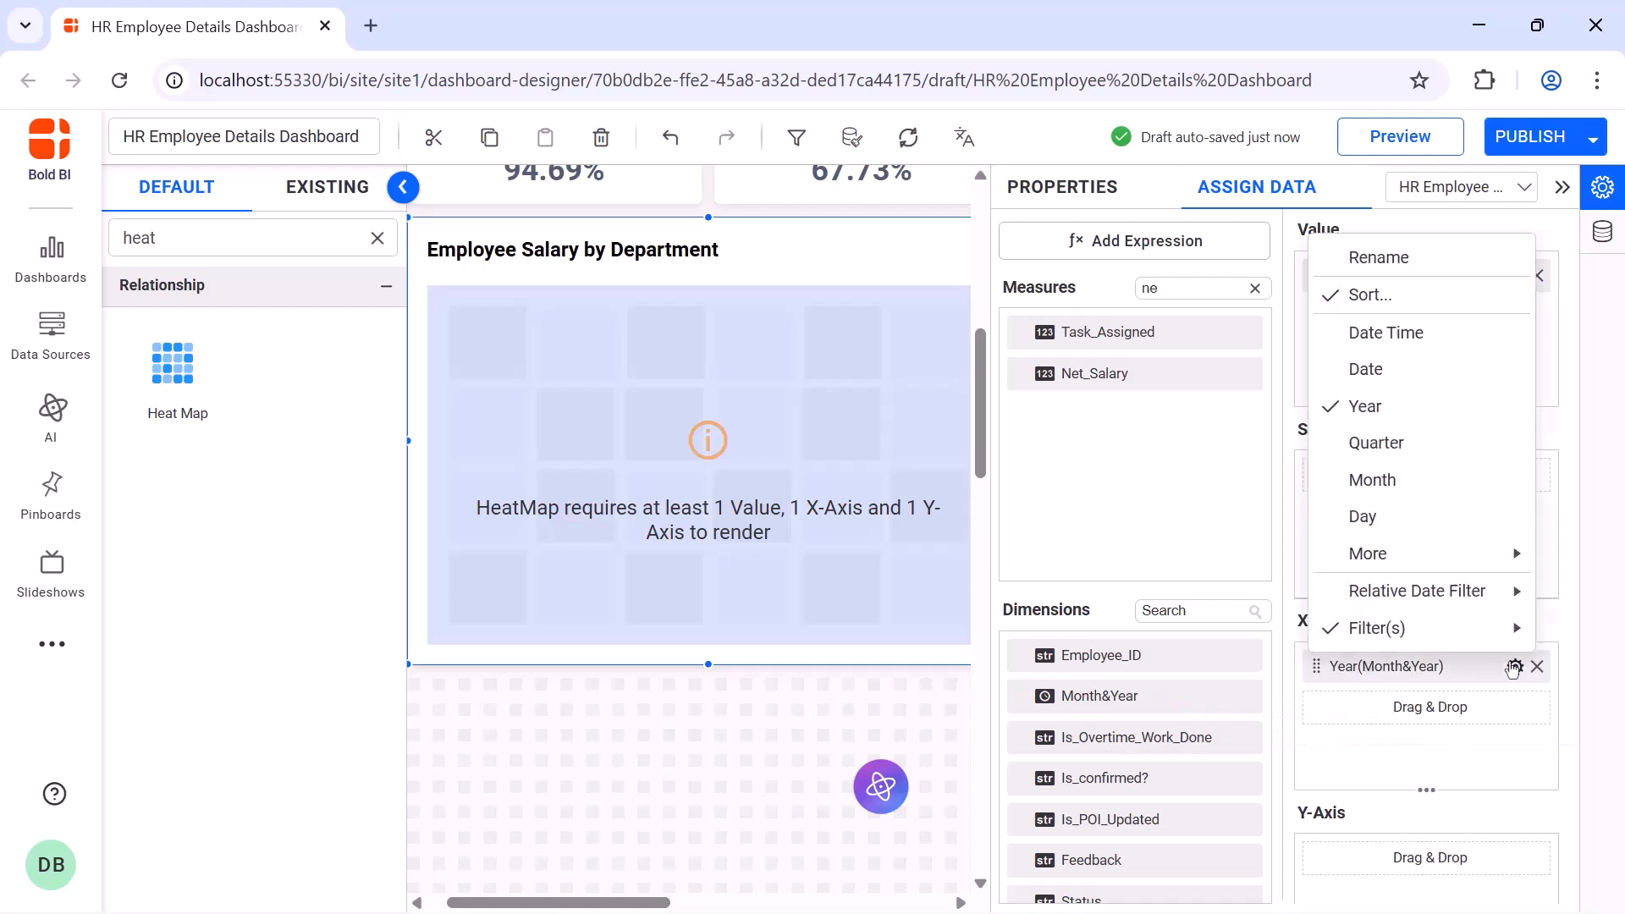
pyautogui.moveTo(1462, 555)
pyautogui.click(1296, 527)
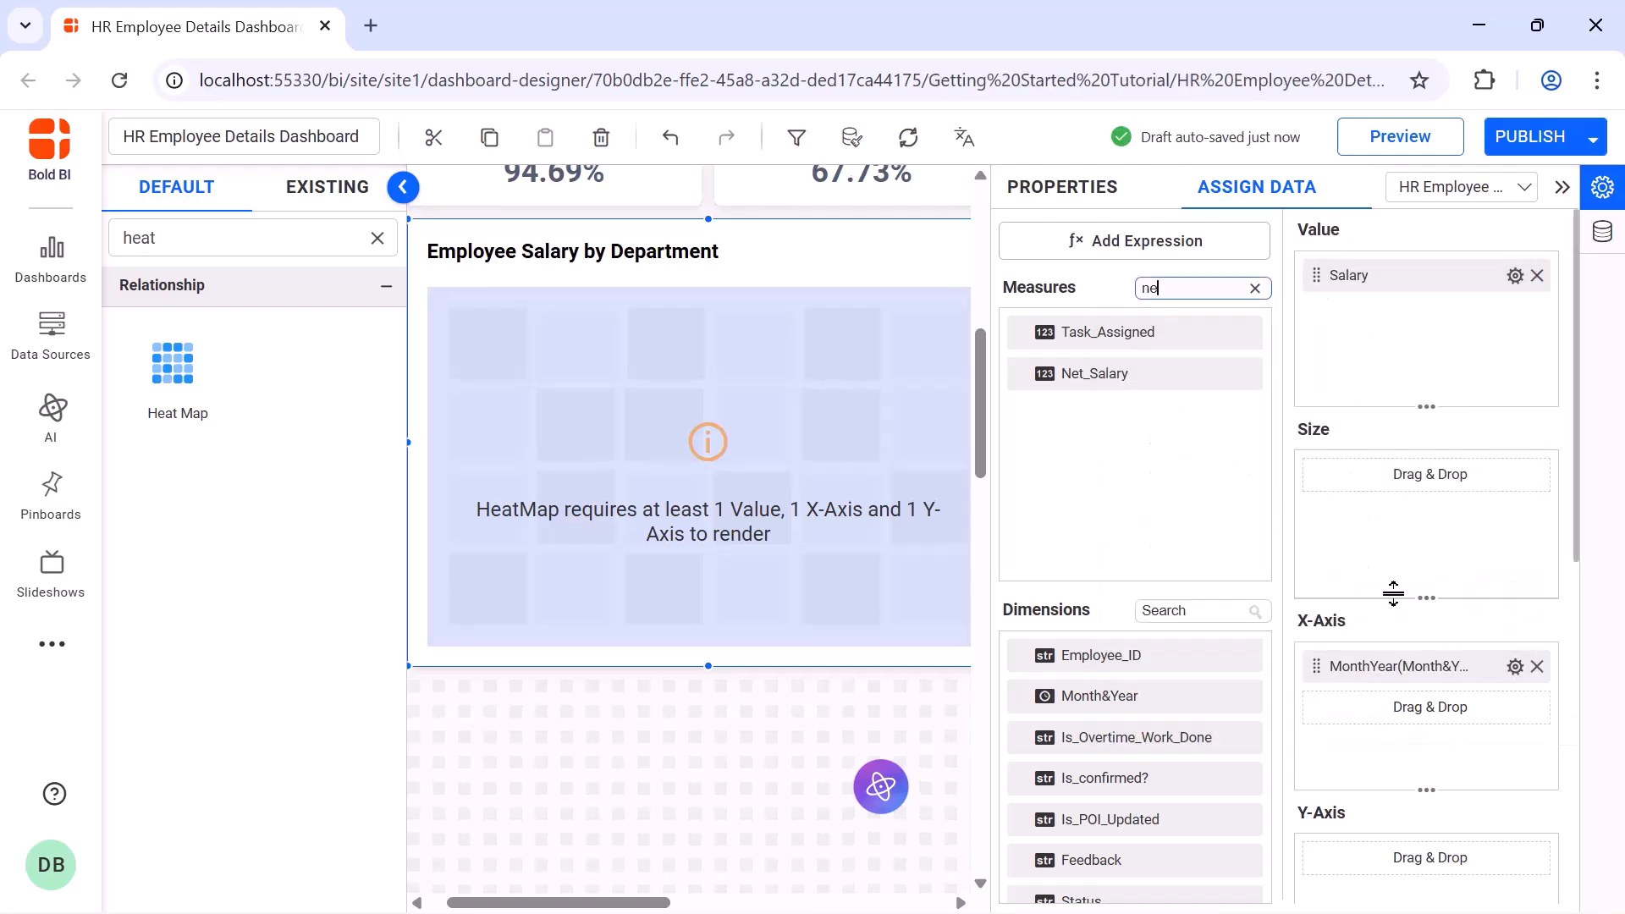
# Filter the heat map's x-axis field with a COUNT condition on the Month&Year column, changing the comparison operator and keeping 0.00 as the value
pyautogui.click(1515, 666)
pyautogui.moveTo(1510, 639)
pyautogui.click(1276, 633)
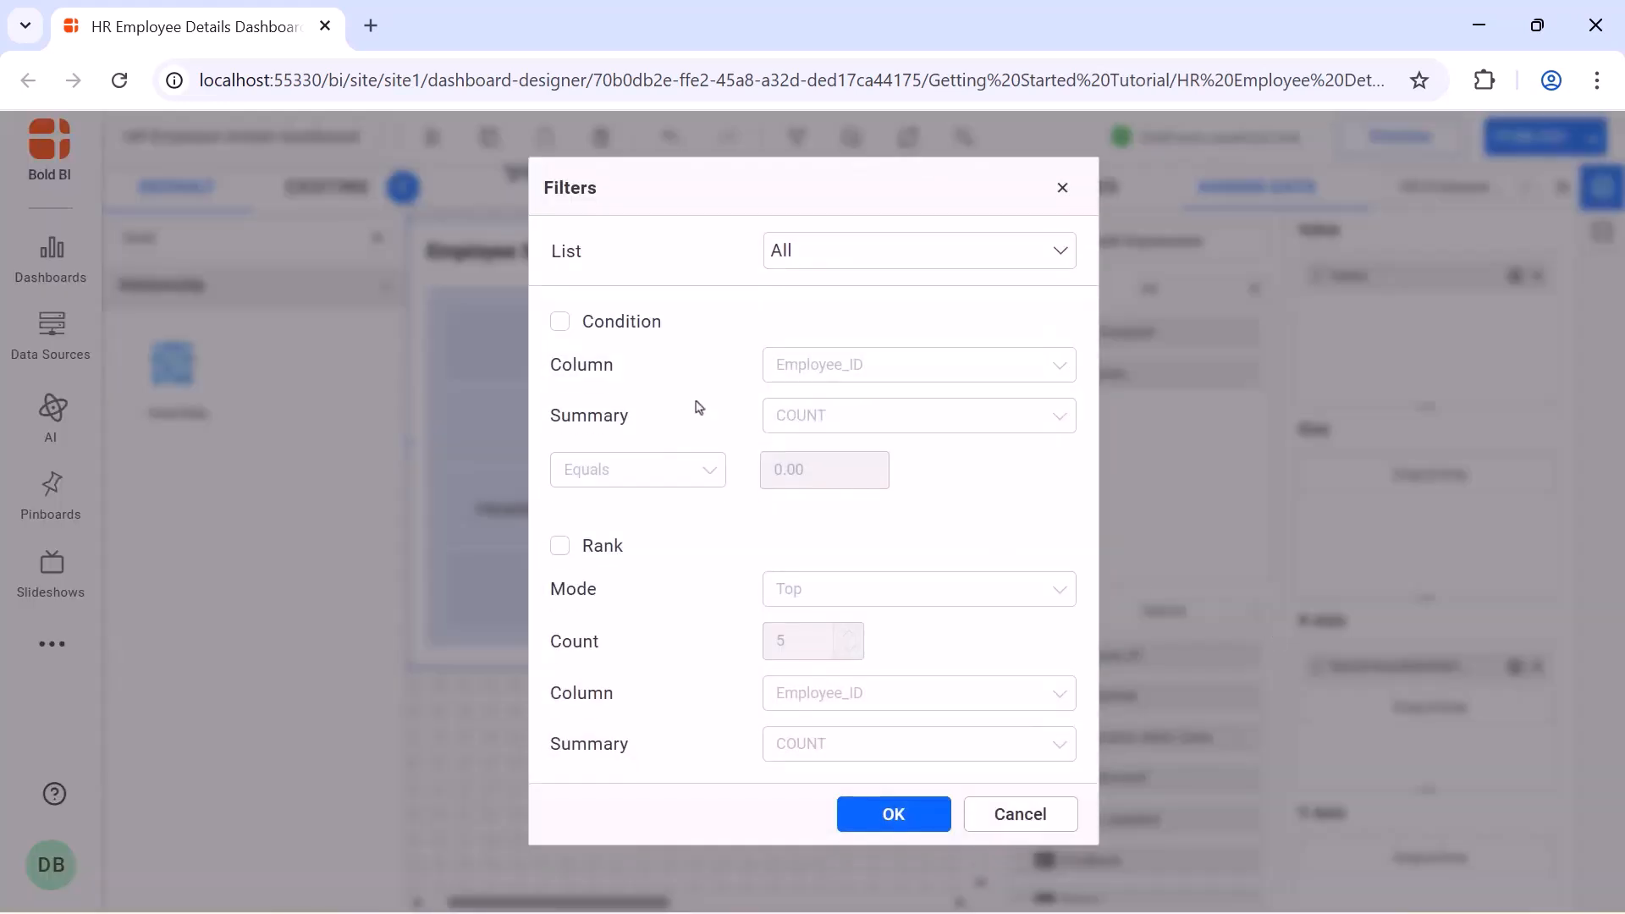
pyautogui.click(560, 323)
pyautogui.click(846, 365)
pyautogui.click(825, 506)
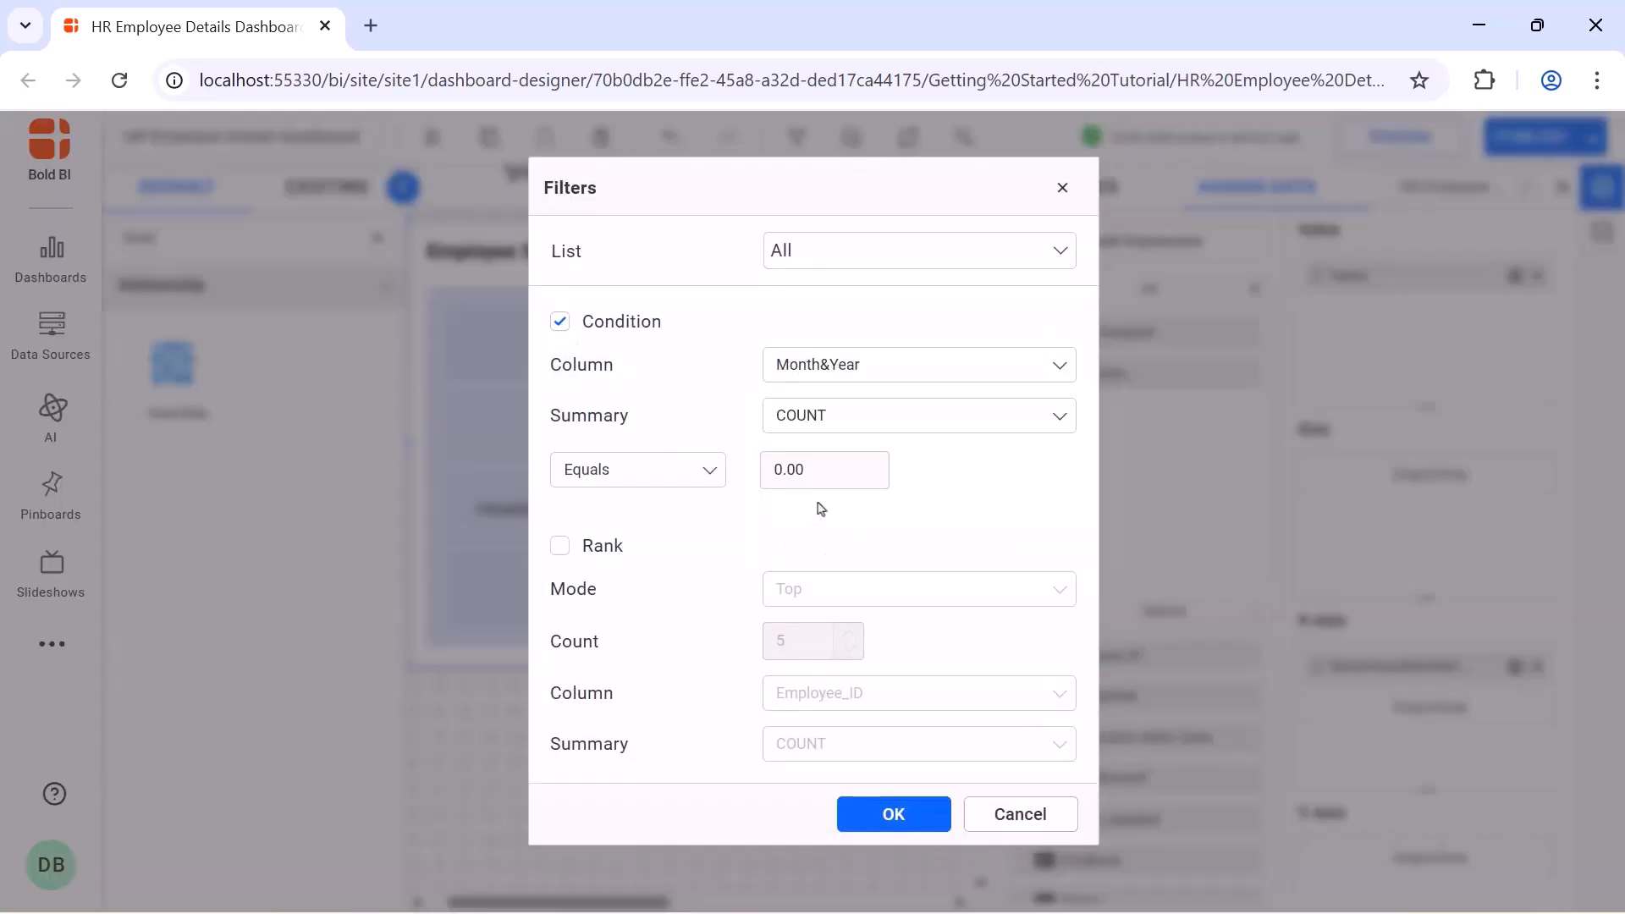
pyautogui.click(669, 470)
pyautogui.click(674, 551)
pyautogui.click(894, 815)
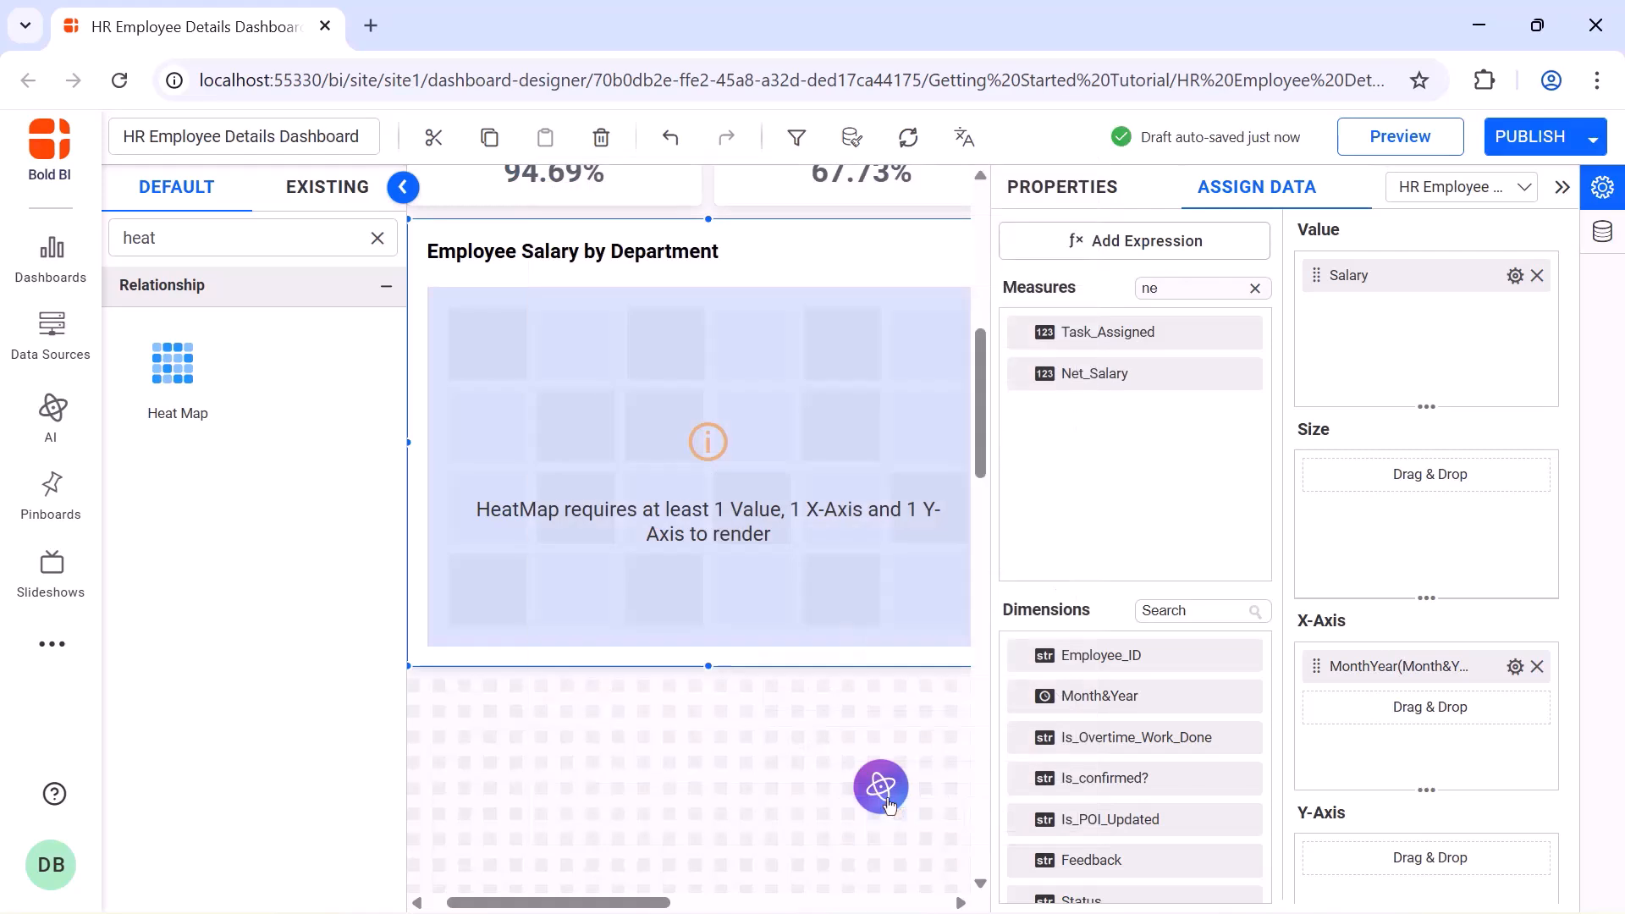
# Find the Team dimension and assign it to the heat map's y-axis
pyautogui.click(1190, 611)
pyautogui.write('team')
pyautogui.moveTo(1079, 655); pyautogui.dragTo(1354, 833)
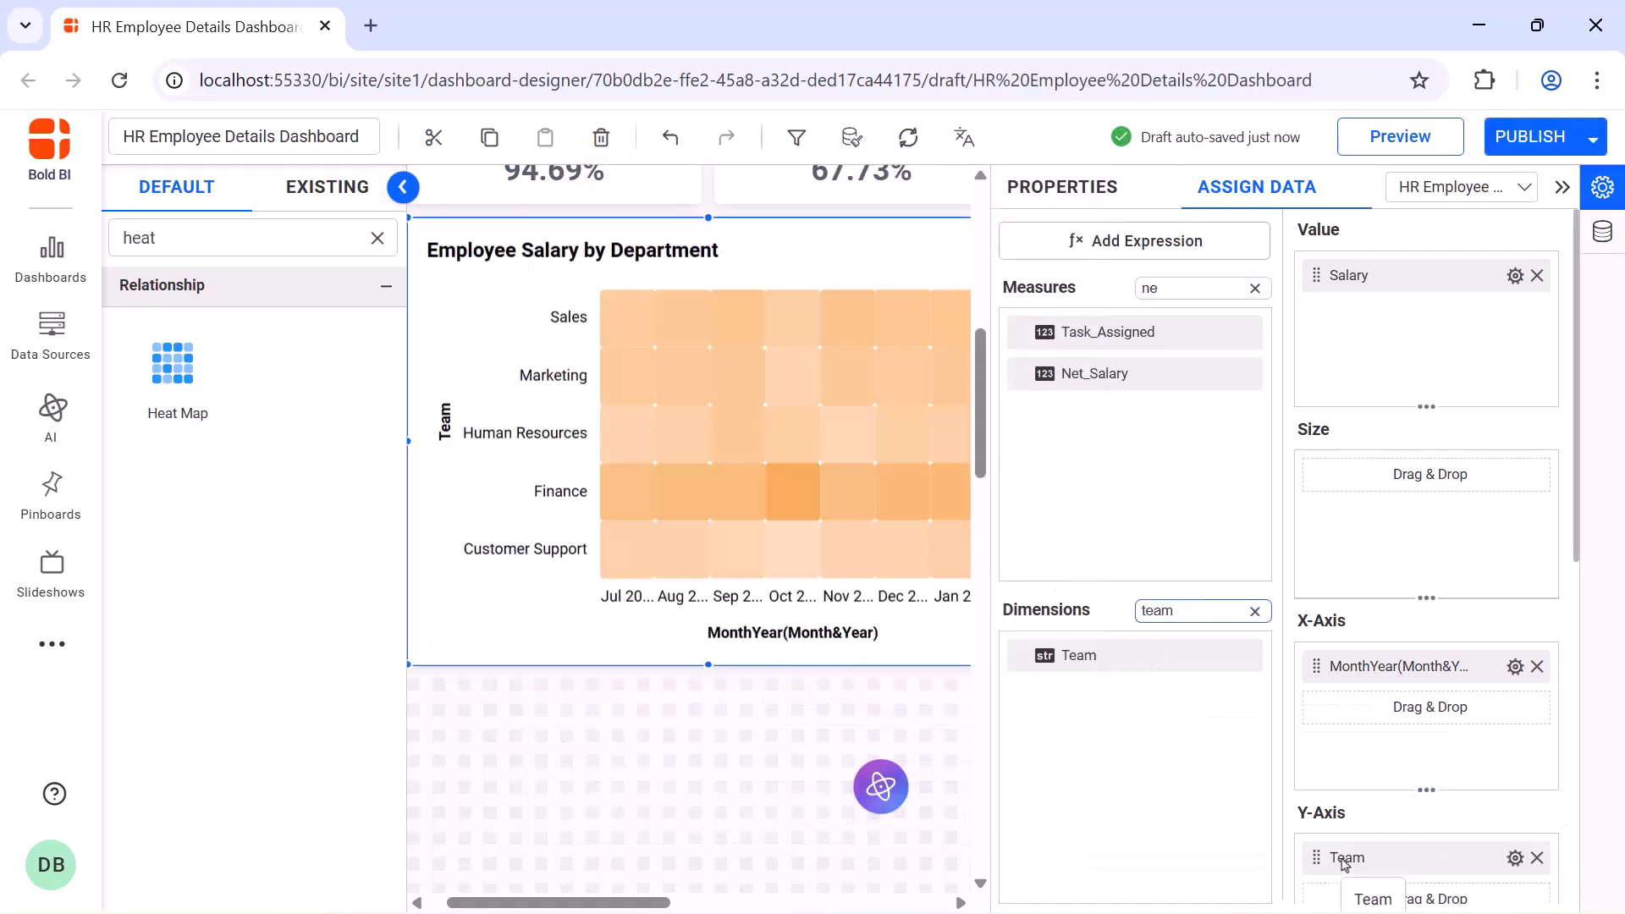
# Hide the axis titles of both the x-axis and the y-axis on the heat map
pyautogui.click(1053, 197)
pyautogui.scroll(-10, 1263, 413)
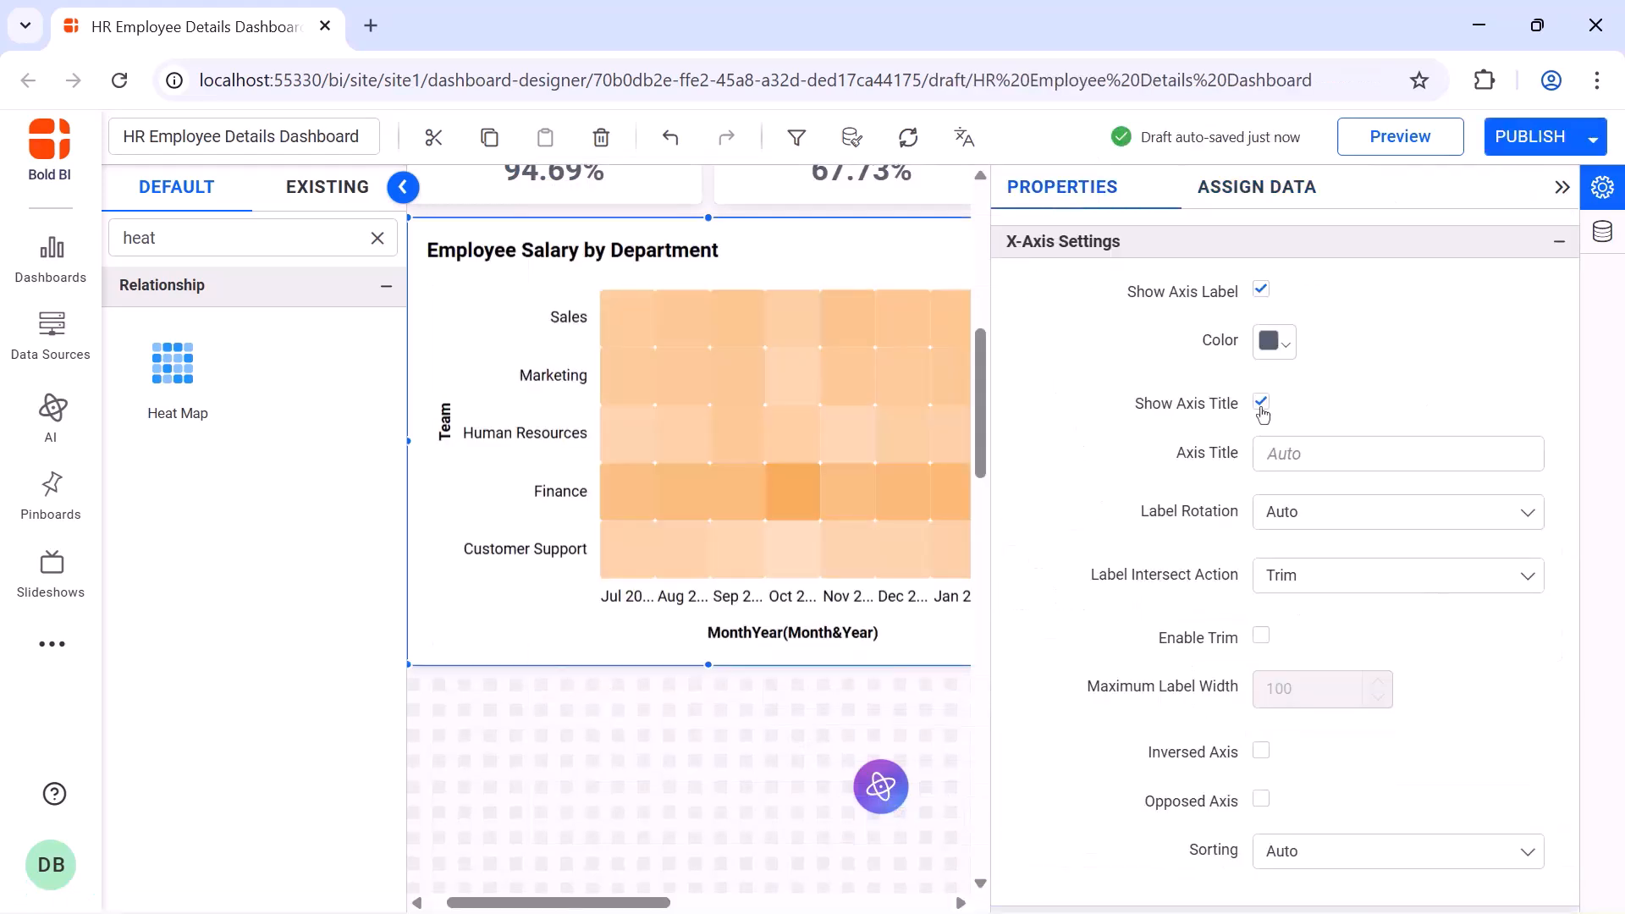
pyautogui.click(1261, 404)
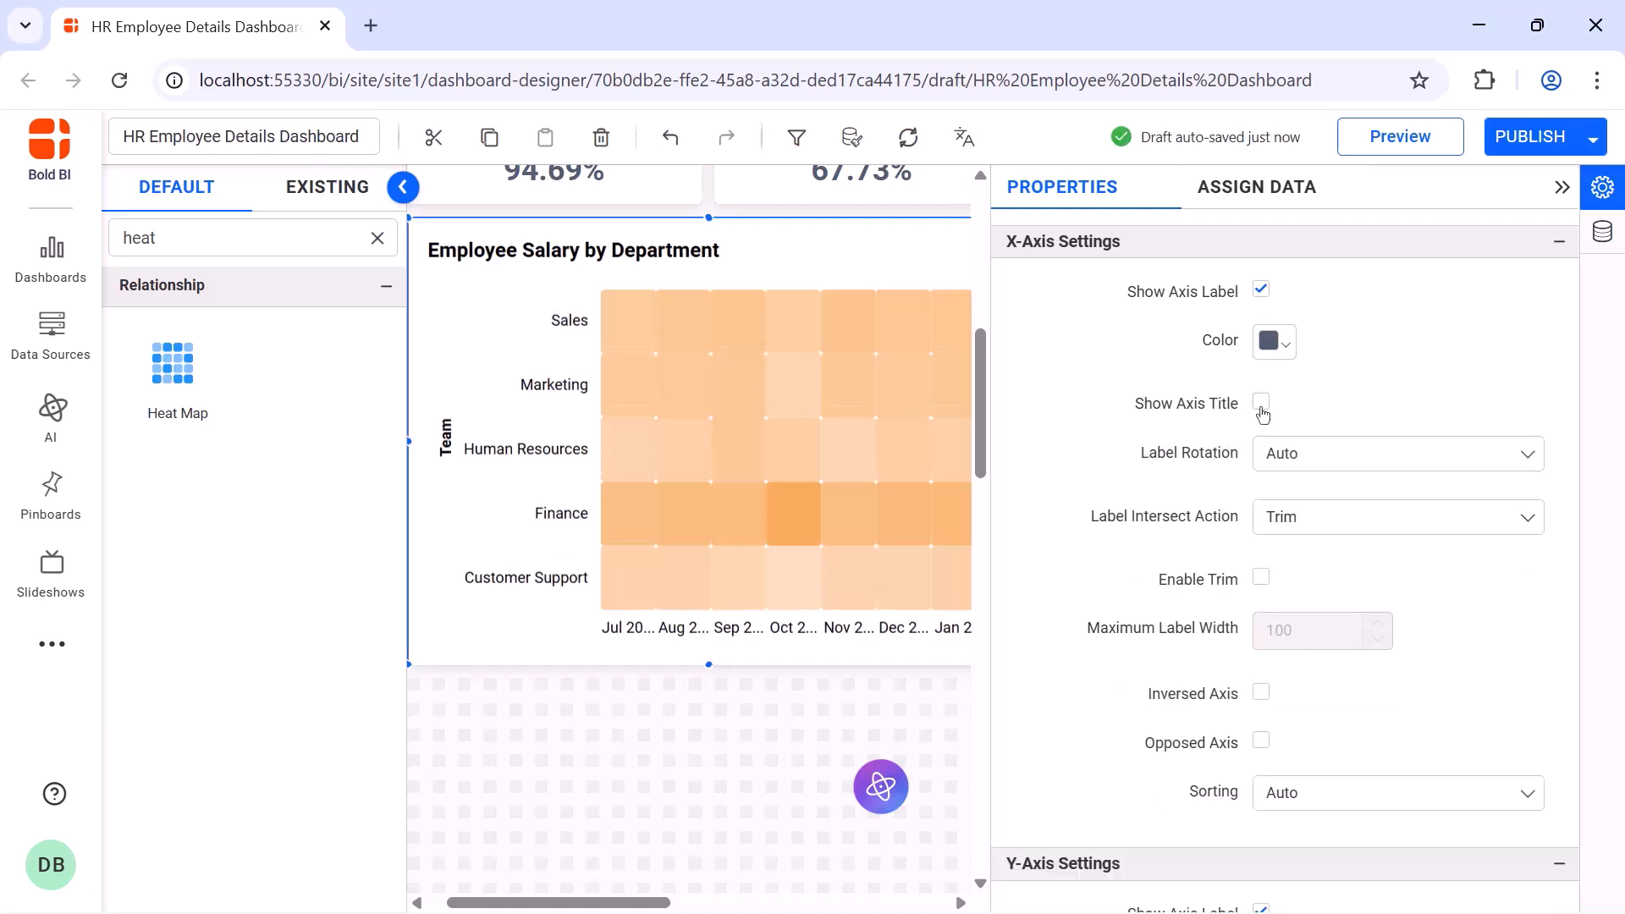
pyautogui.scroll(-7, 1262, 414)
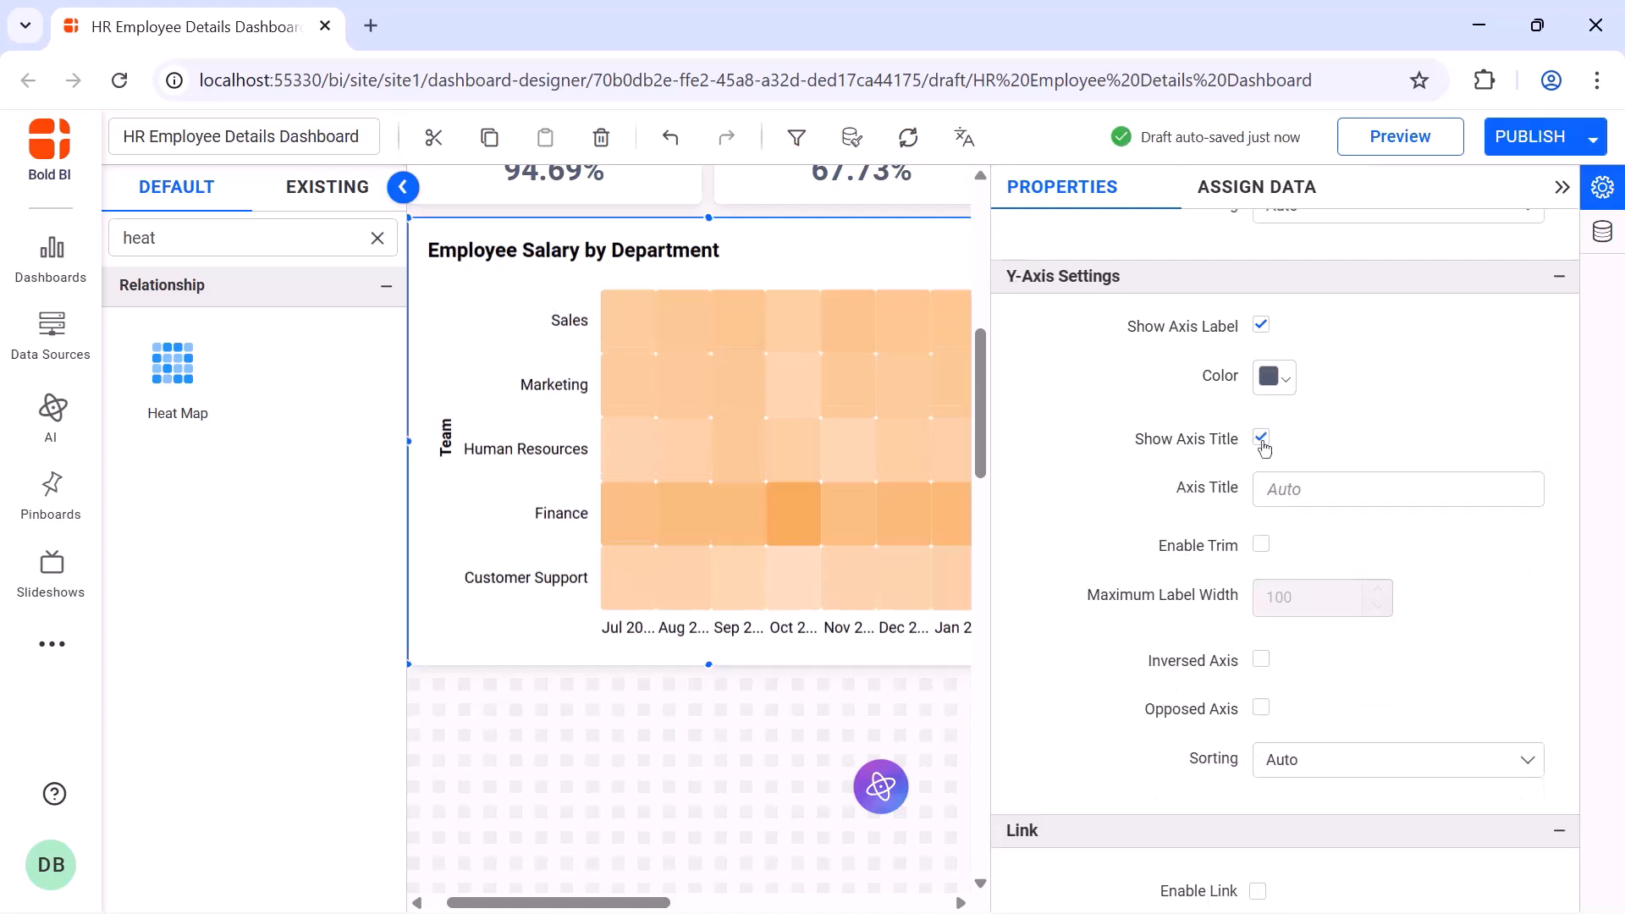
pyautogui.click(1261, 439)
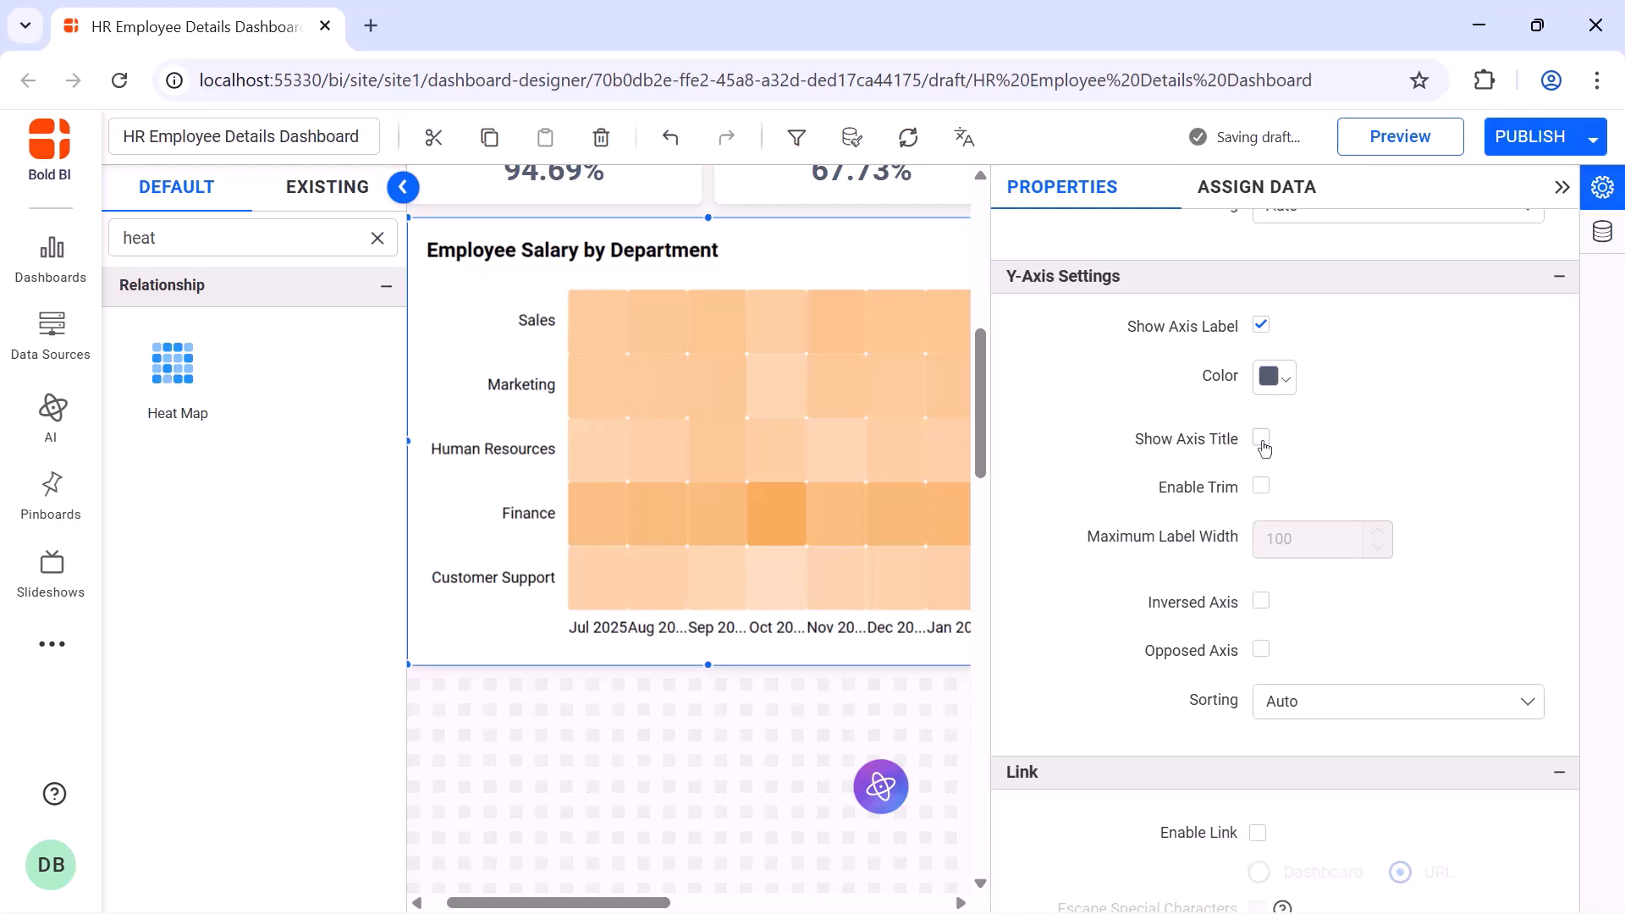
# Turn off the heat map title's automatic font size, set the size to 16, and close the heat map's settings
pyautogui.scroll(-8, 1264, 449)
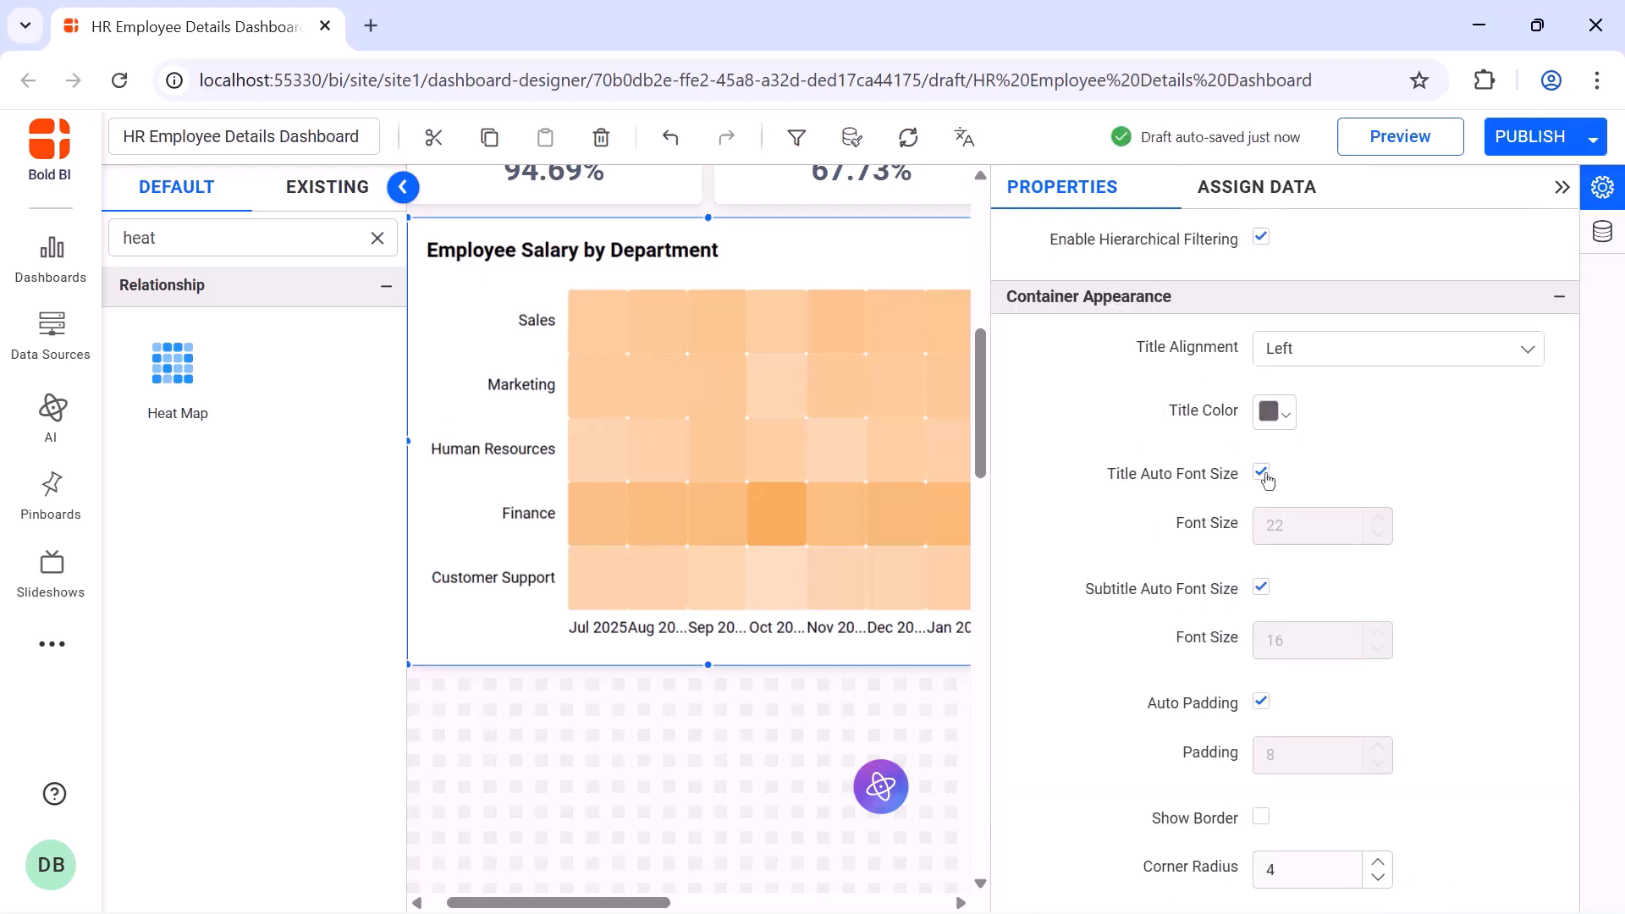
pyautogui.click(1263, 474)
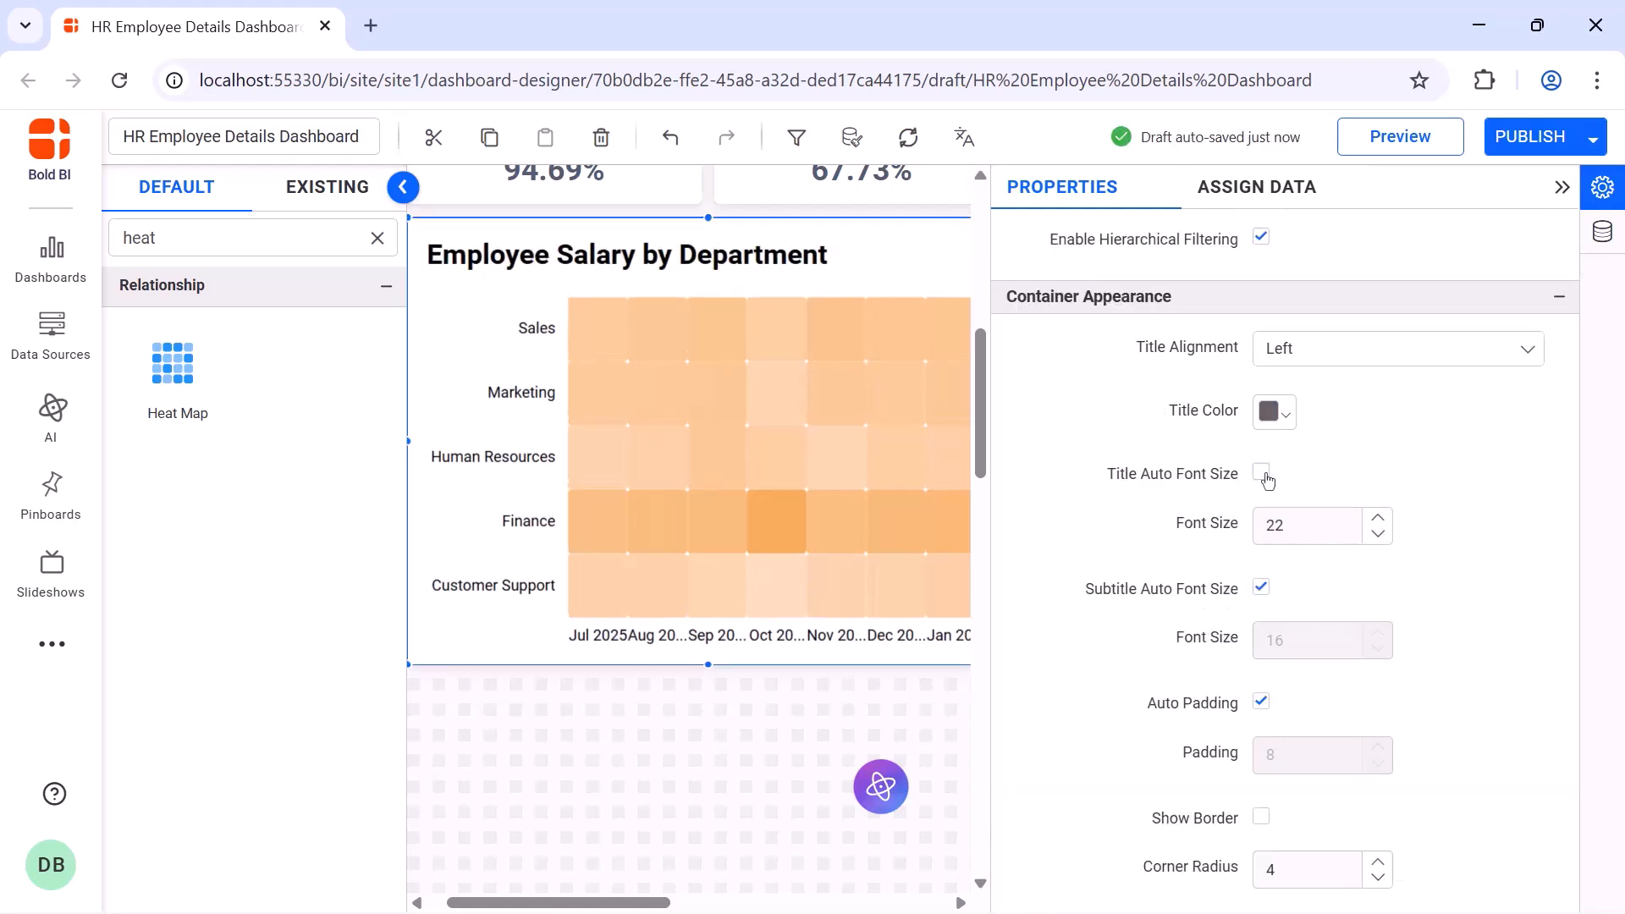
pyautogui.doubleClick(1295, 524)
pyautogui.write('16')
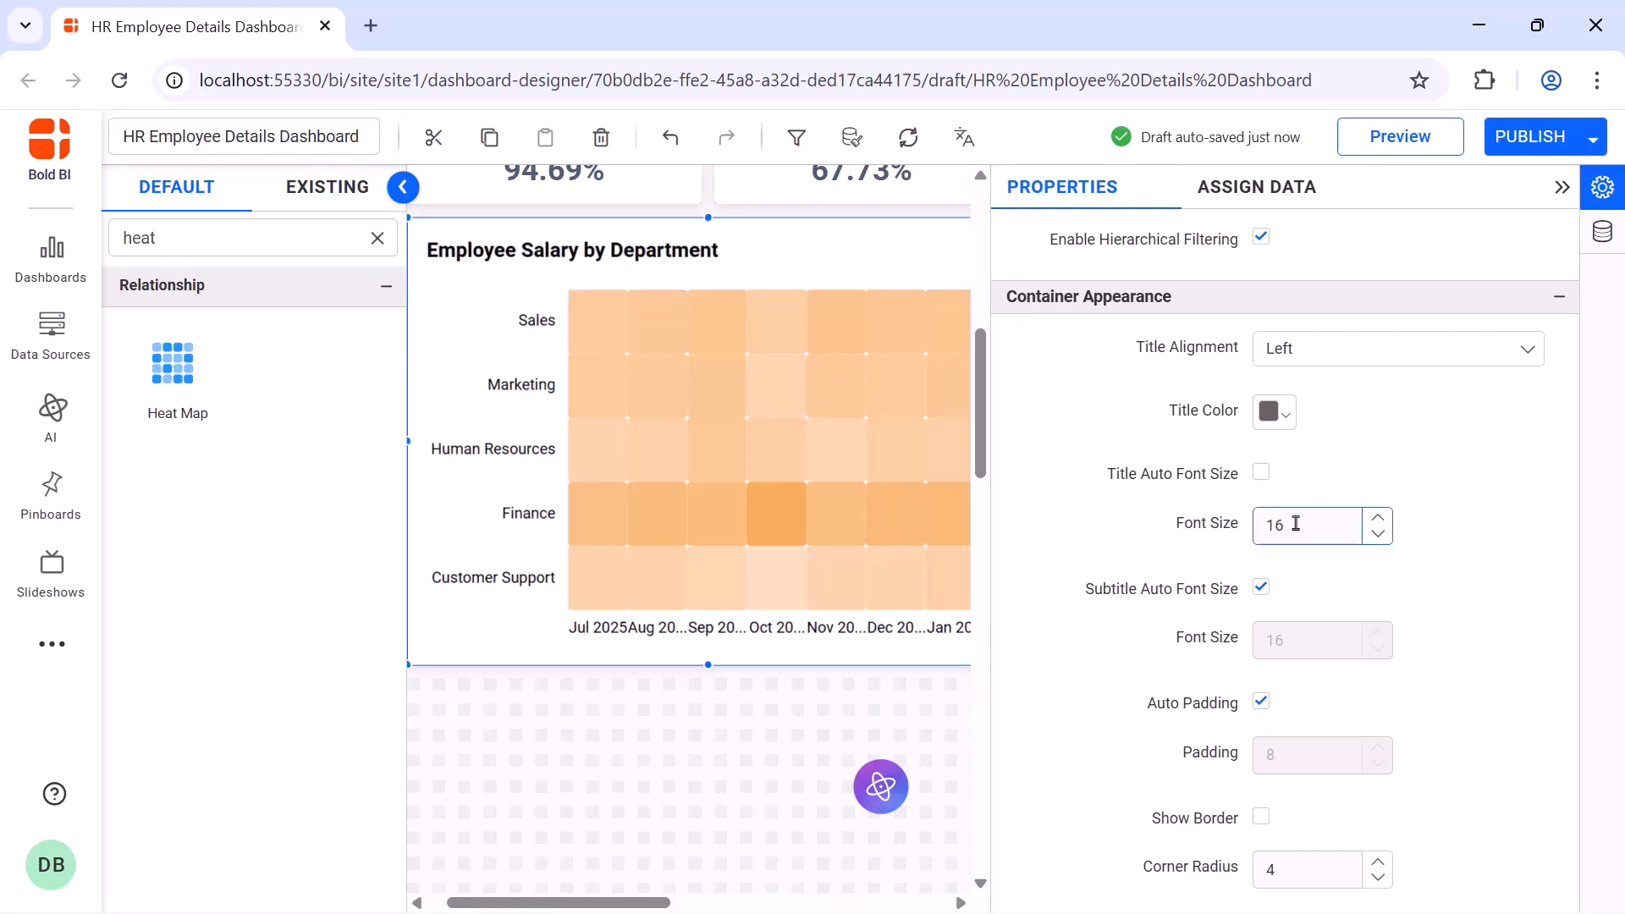
pyautogui.click(1562, 188)
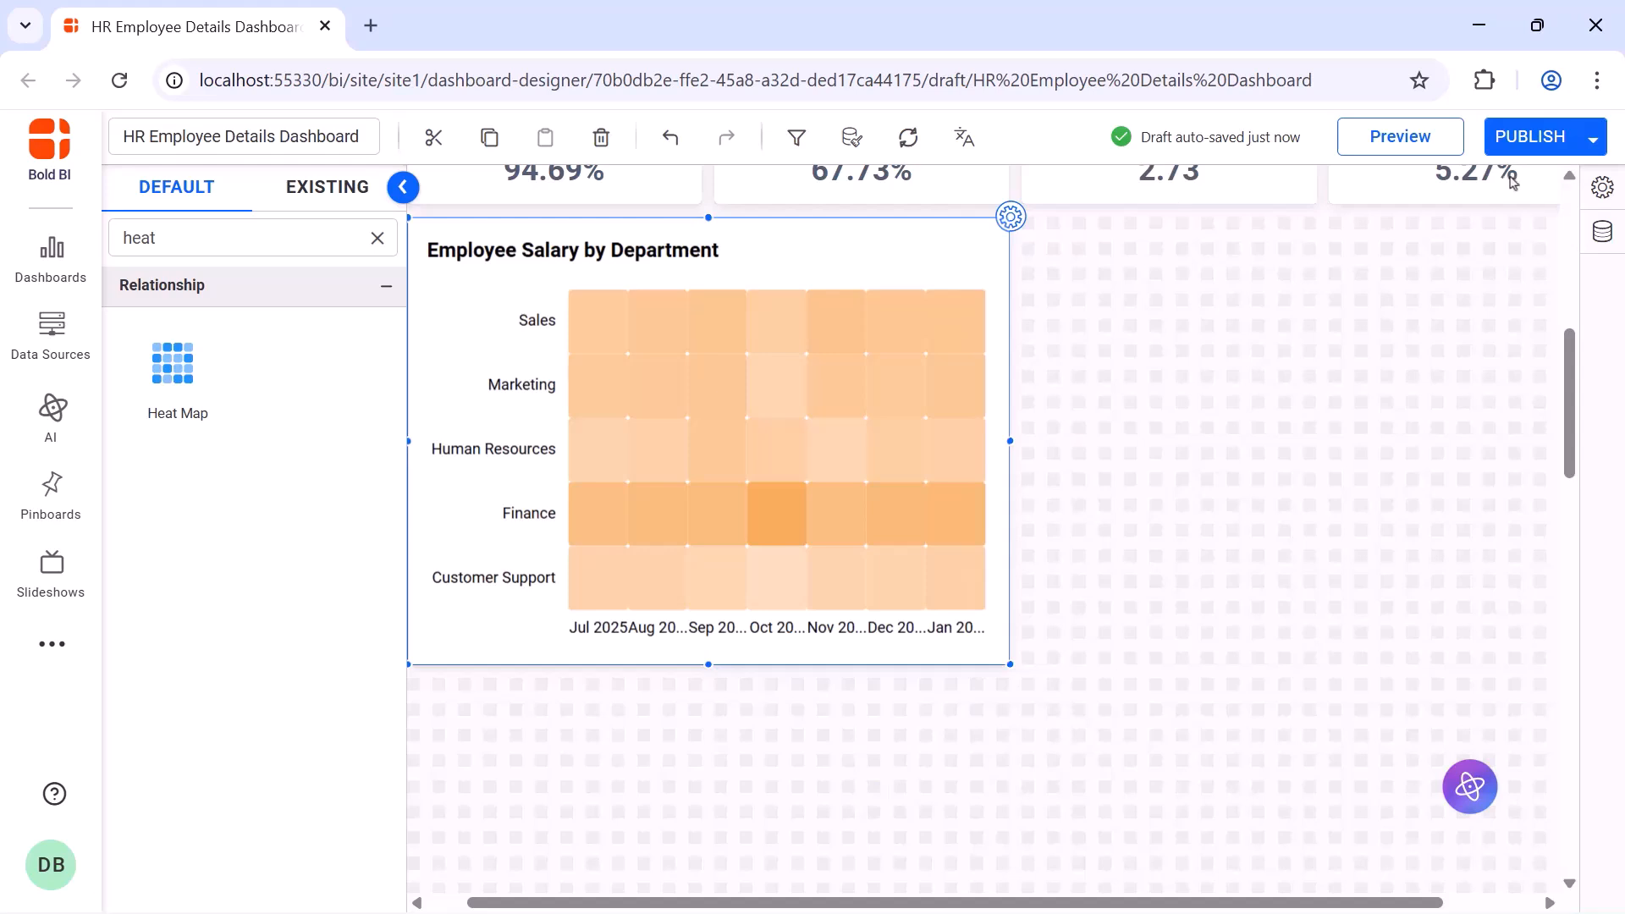
# Add a bar chart beside the heat map and enlarge it to the heat map's height and the width of the last two gauges
pyautogui.click(377, 238)
pyautogui.write('bar')
pyautogui.moveTo(173, 364); pyautogui.dragTo(1031, 237)
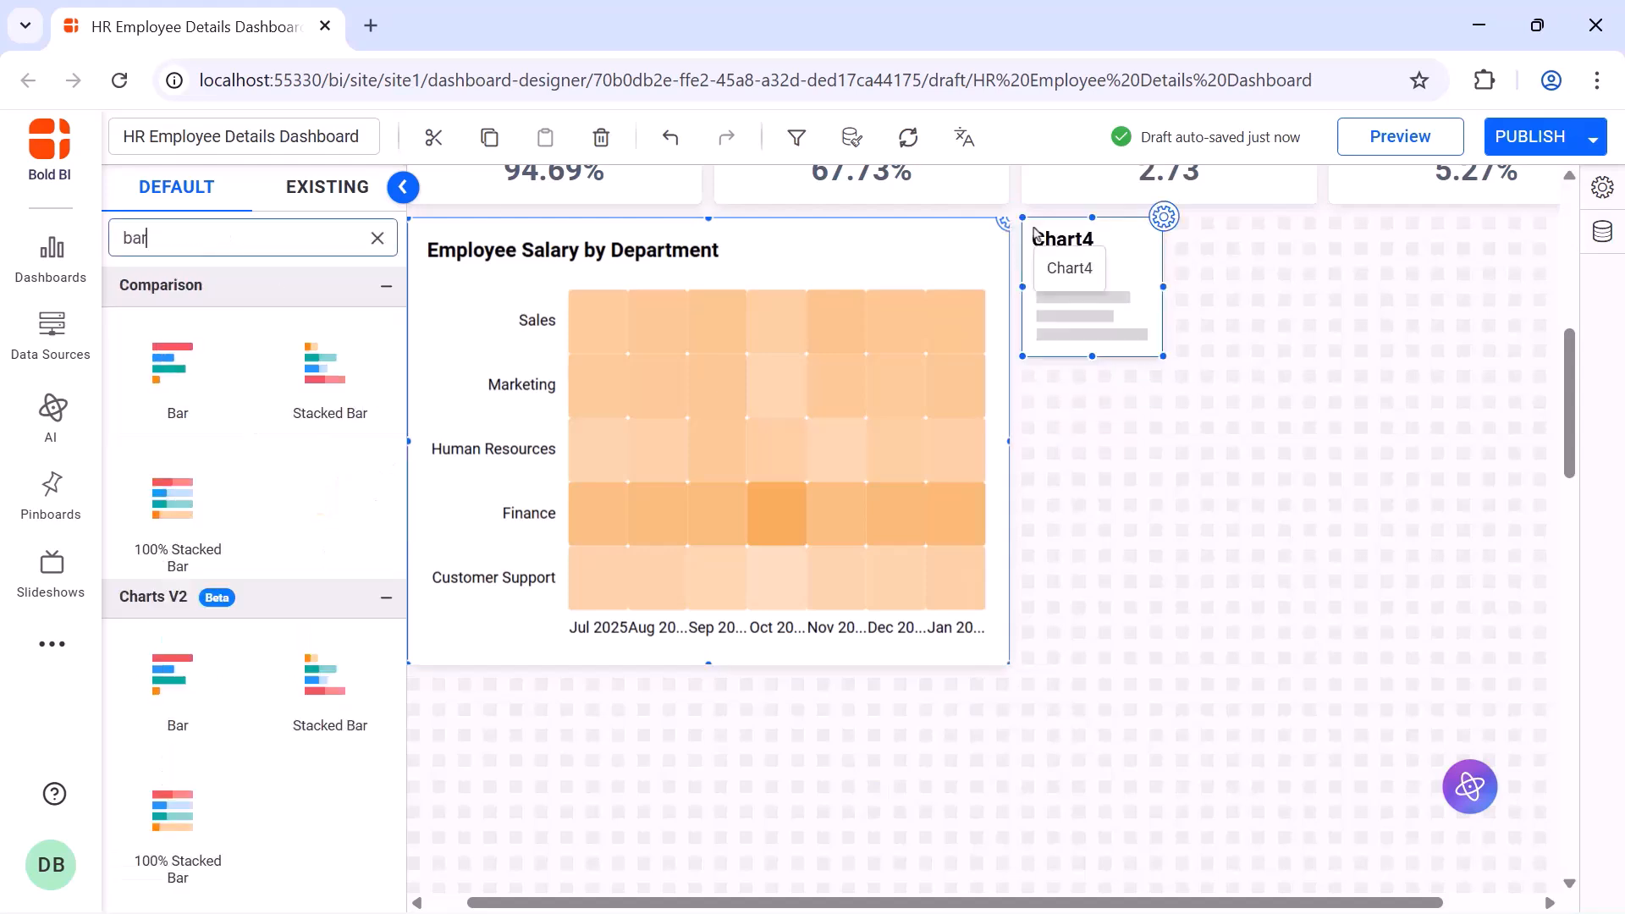
pyautogui.moveTo(1163, 355); pyautogui.dragTo(1517, 664)
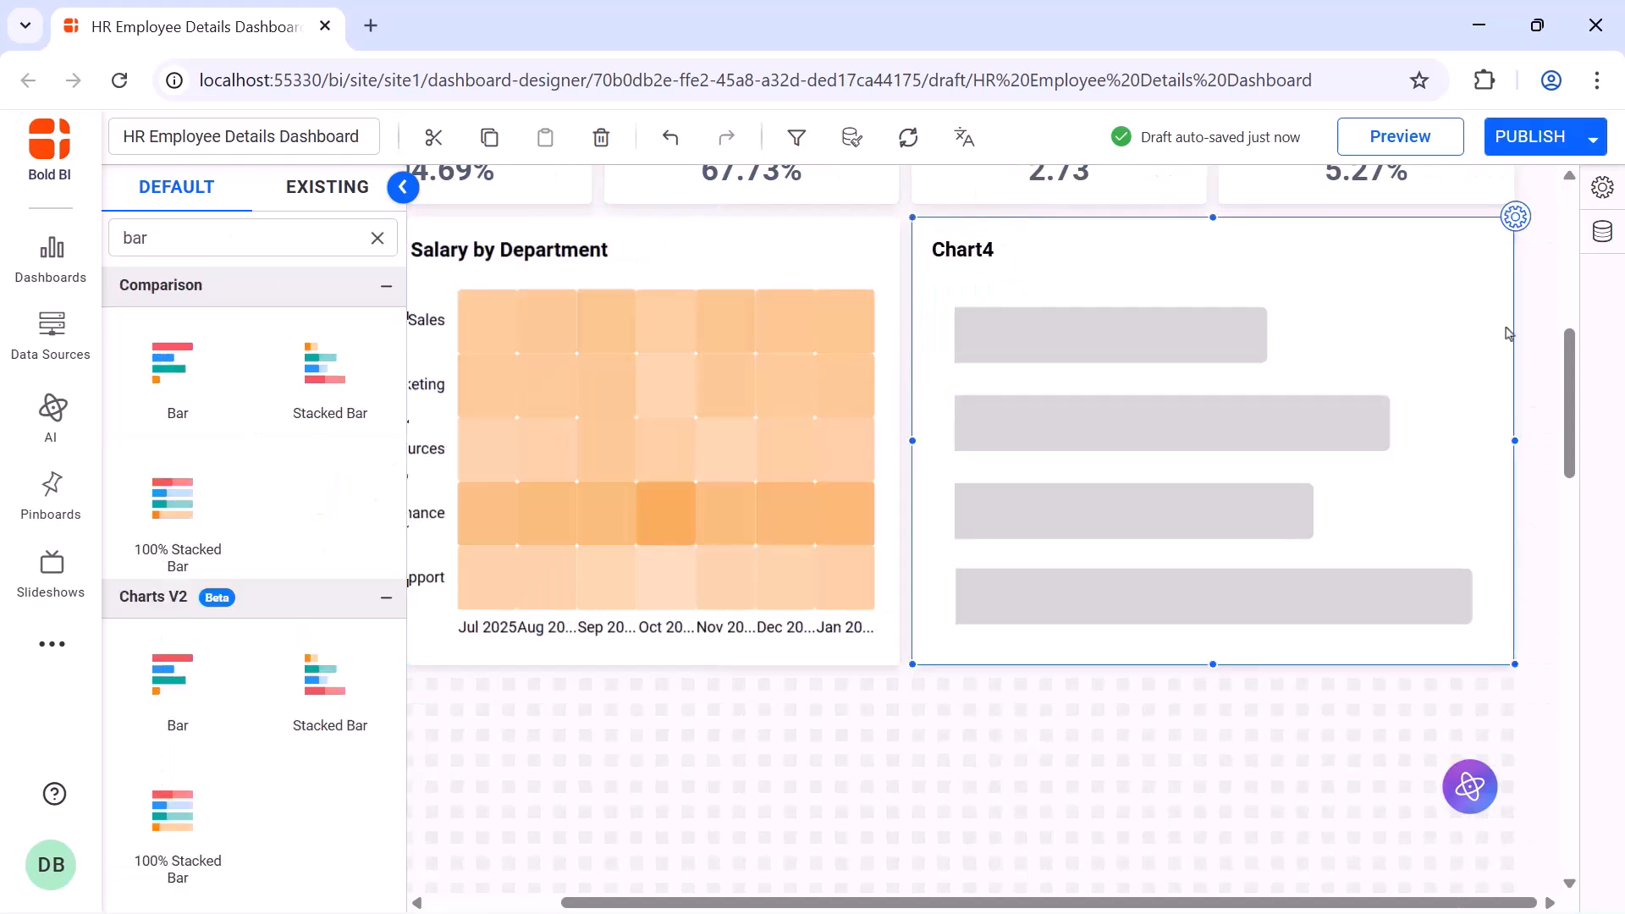
# Open the new bar chart's settings and name it Productivity Rate by Department
pyautogui.click(1515, 217)
pyautogui.click(1483, 262)
pyautogui.doubleClick(1477, 259)
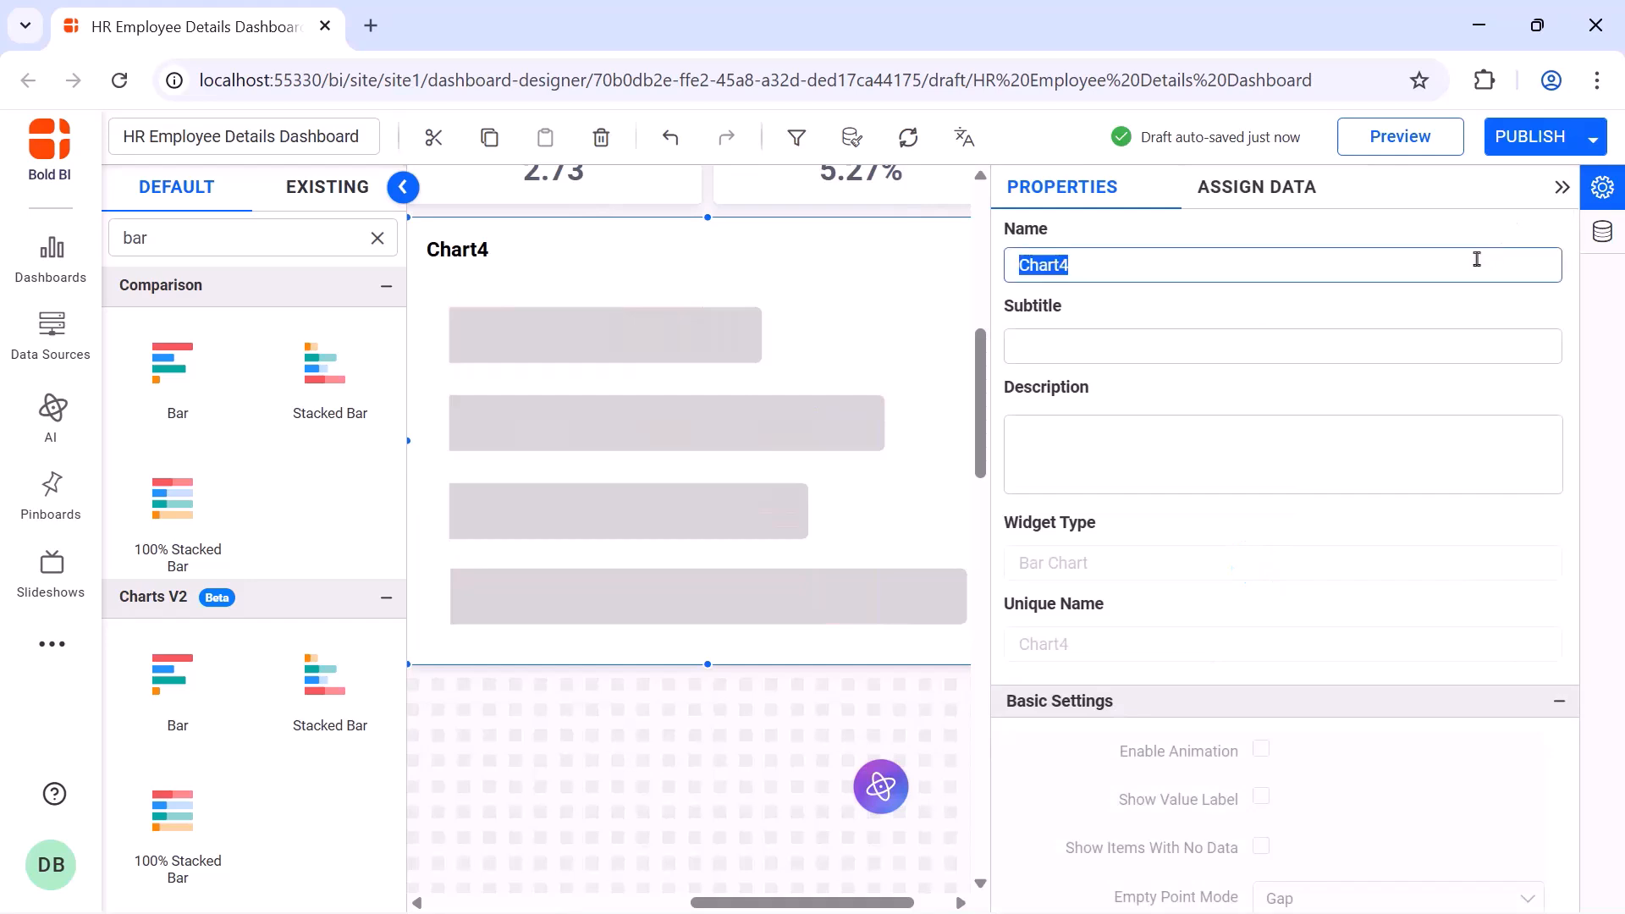
pyautogui.press('BackSpace')
pyautogui.write('Productivity Rate by Department')
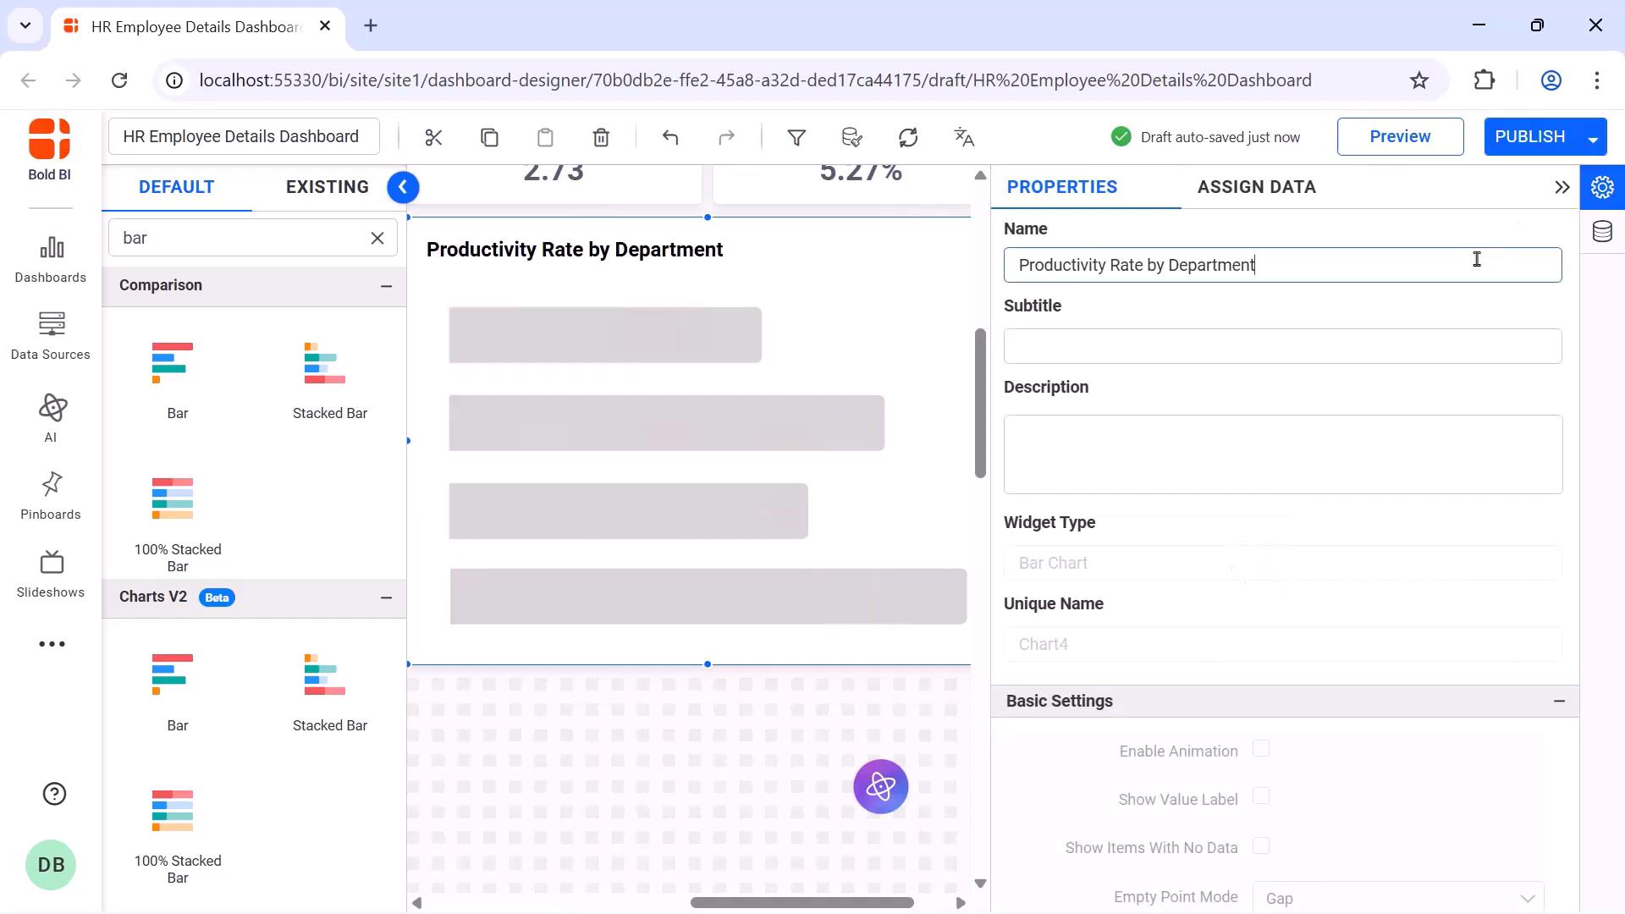
# Create and save an expression named Productivity: SUM([Task_Completed])/SUM([Task_Assigned])
pyautogui.click(1295, 203)
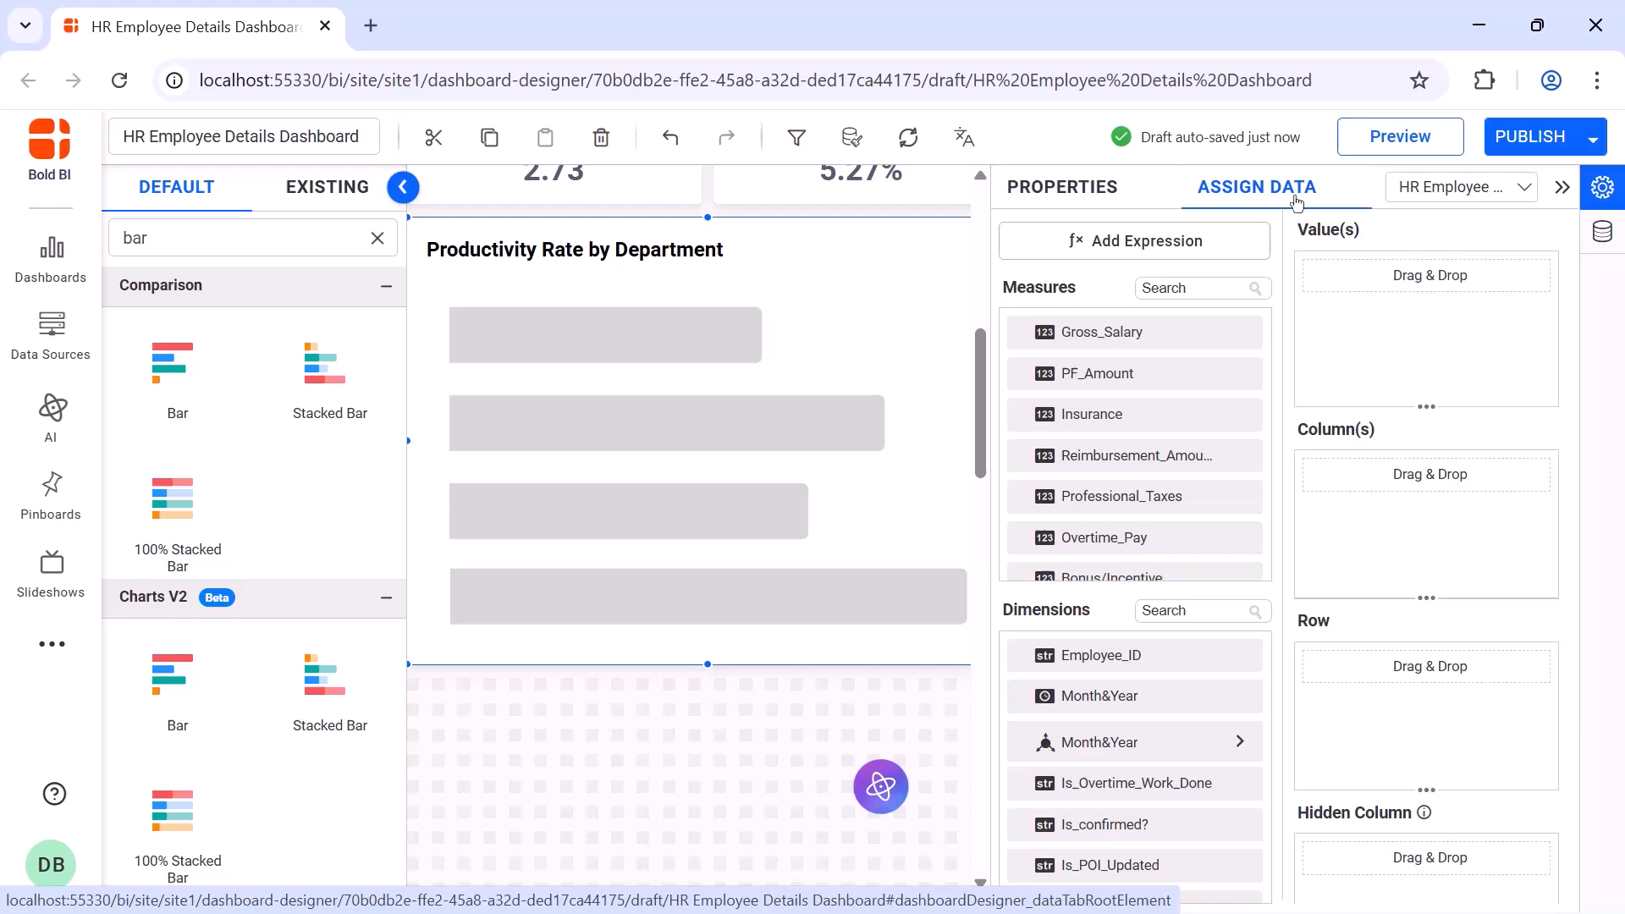
pyautogui.click(1247, 237)
pyautogui.doubleClick(757, 265)
pyautogui.write('Productivity')
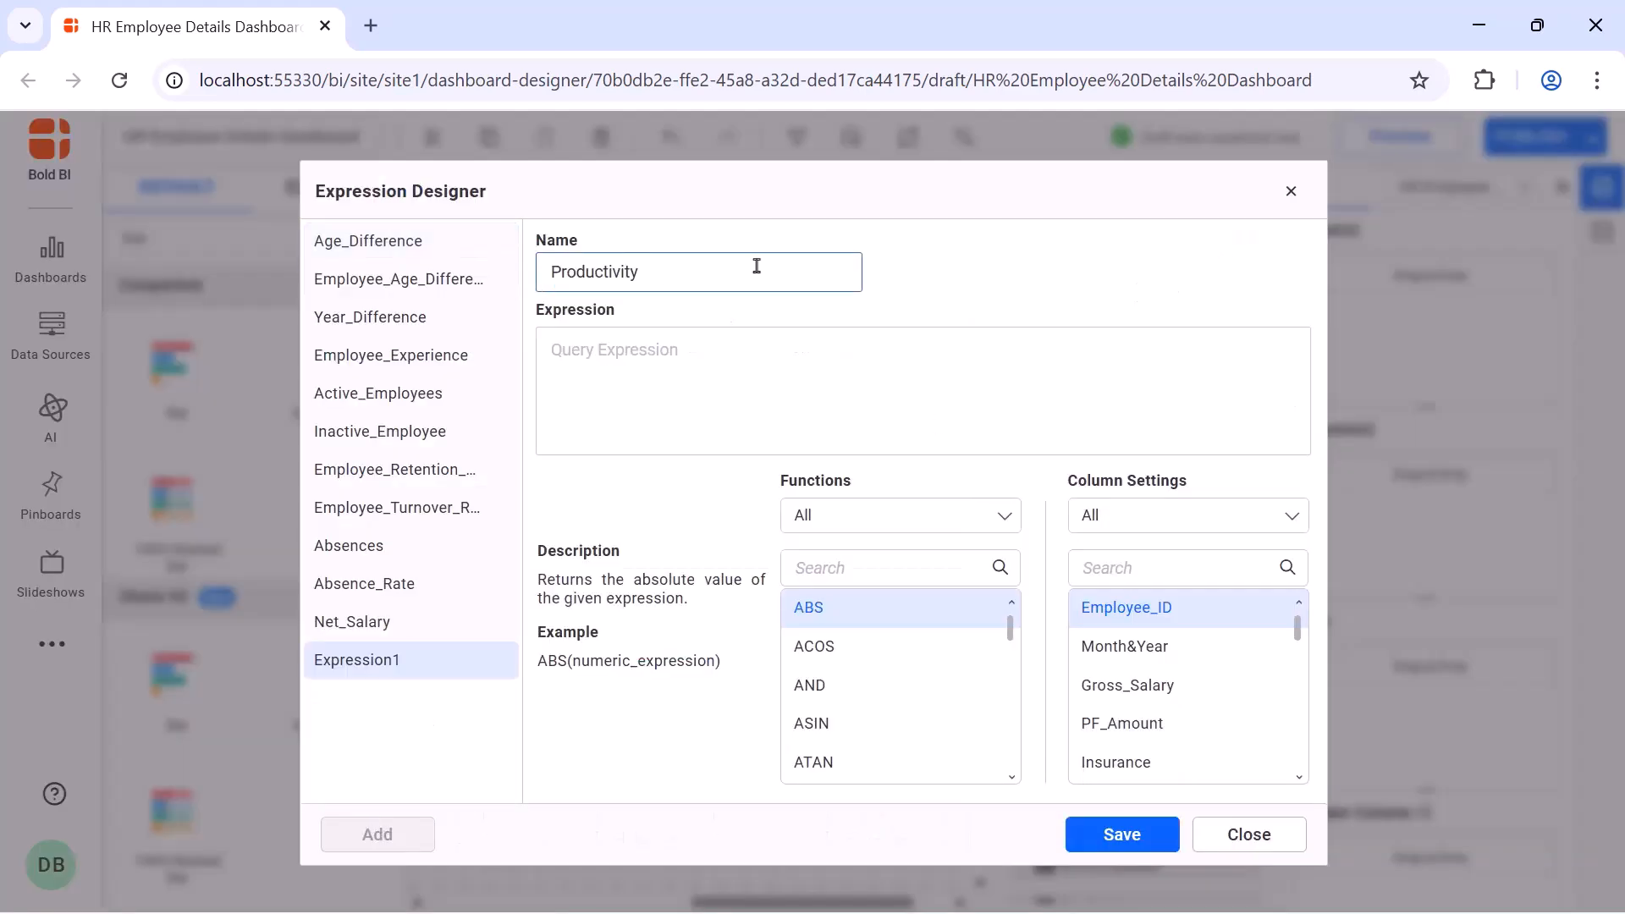
pyautogui.click(744, 339)
pyautogui.write('SUM([Task_Completed])/SUM([Task_Assigned])')
pyautogui.click(1109, 838)
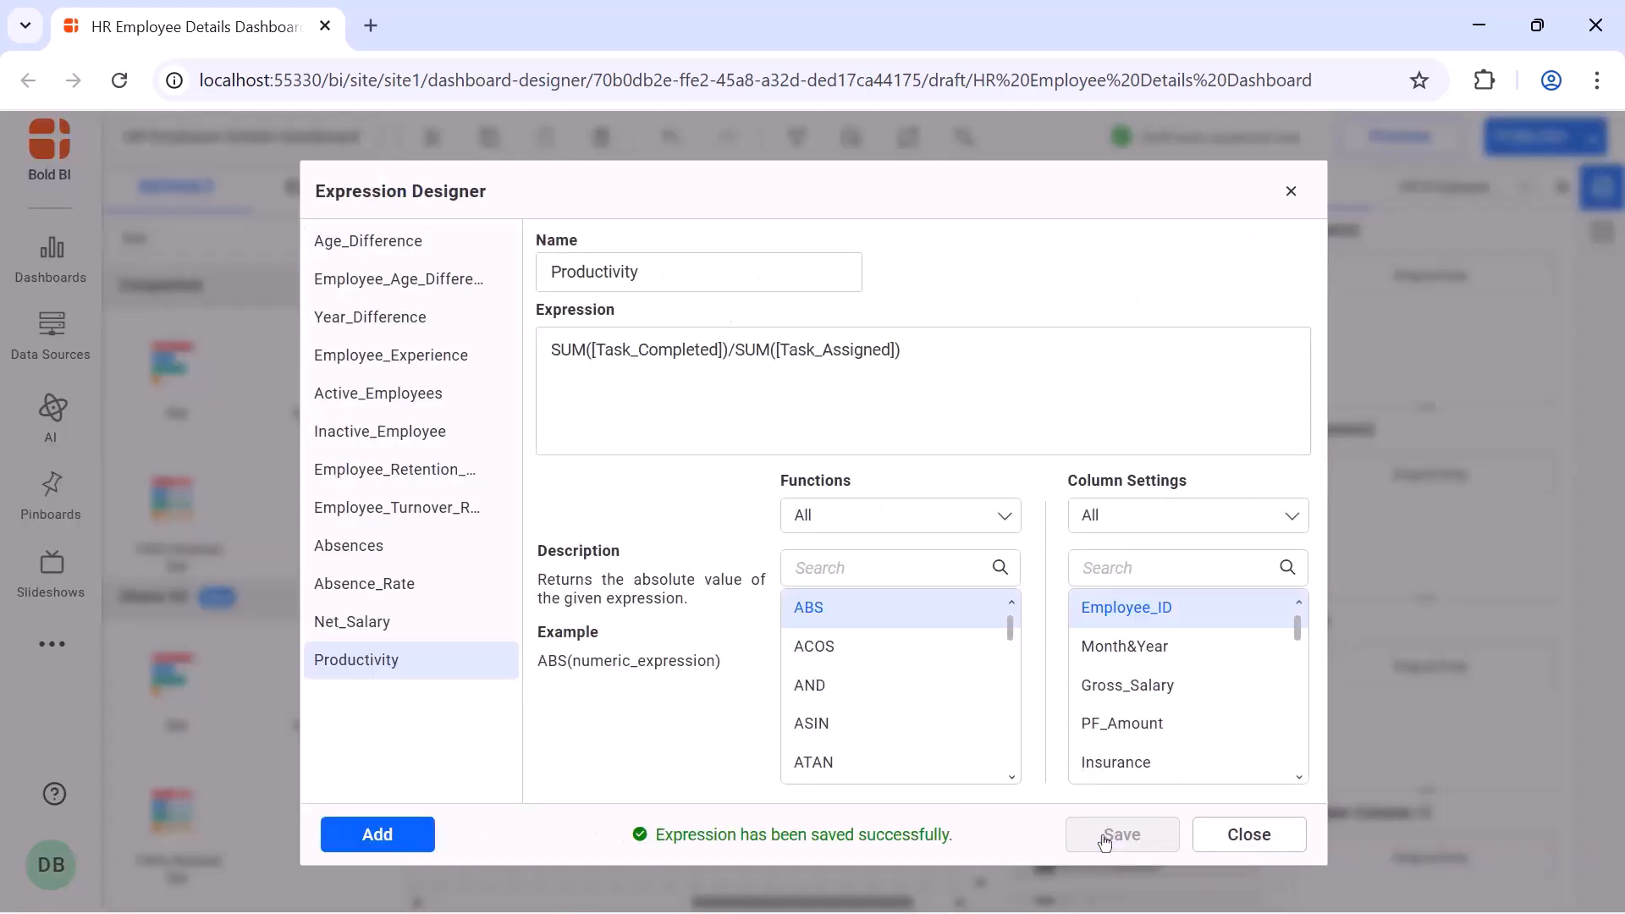
# Create and save a second expression named Productivity_Rate with the formula [Productivity]*100, and close the expression designer
pyautogui.click(415, 838)
pyautogui.click(755, 273)
pyautogui.doubleClick(756, 272)
pyautogui.press('BackSpace')
pyautogui.write('Productivity_Rate')
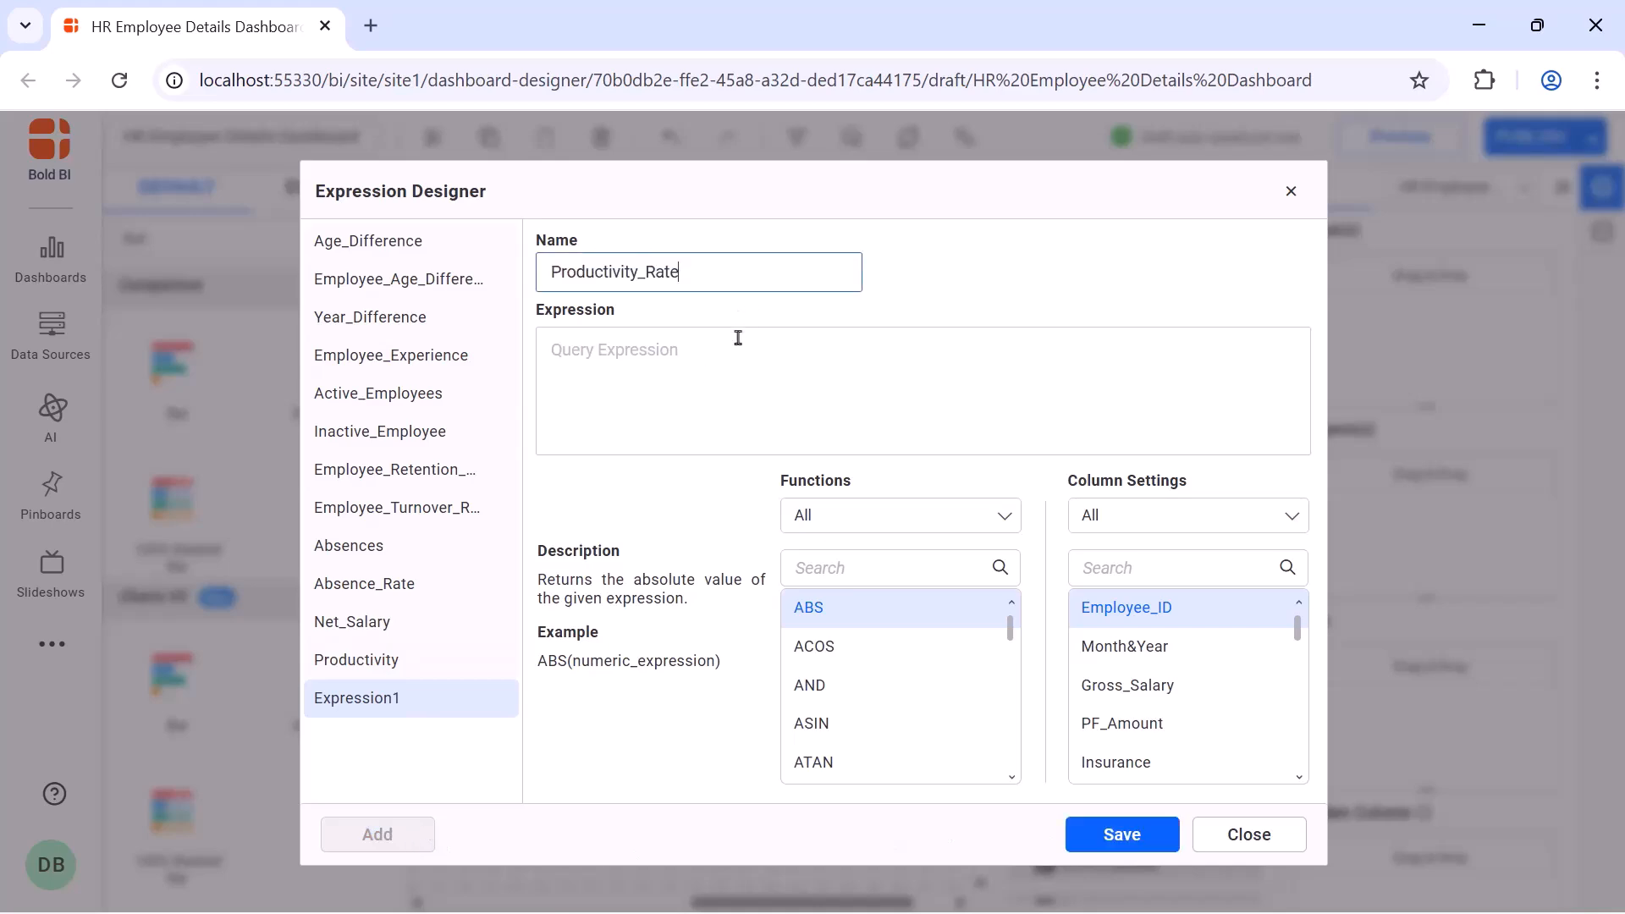
pyautogui.click(736, 339)
pyautogui.write('[Productivity]*100')
pyautogui.click(1092, 829)
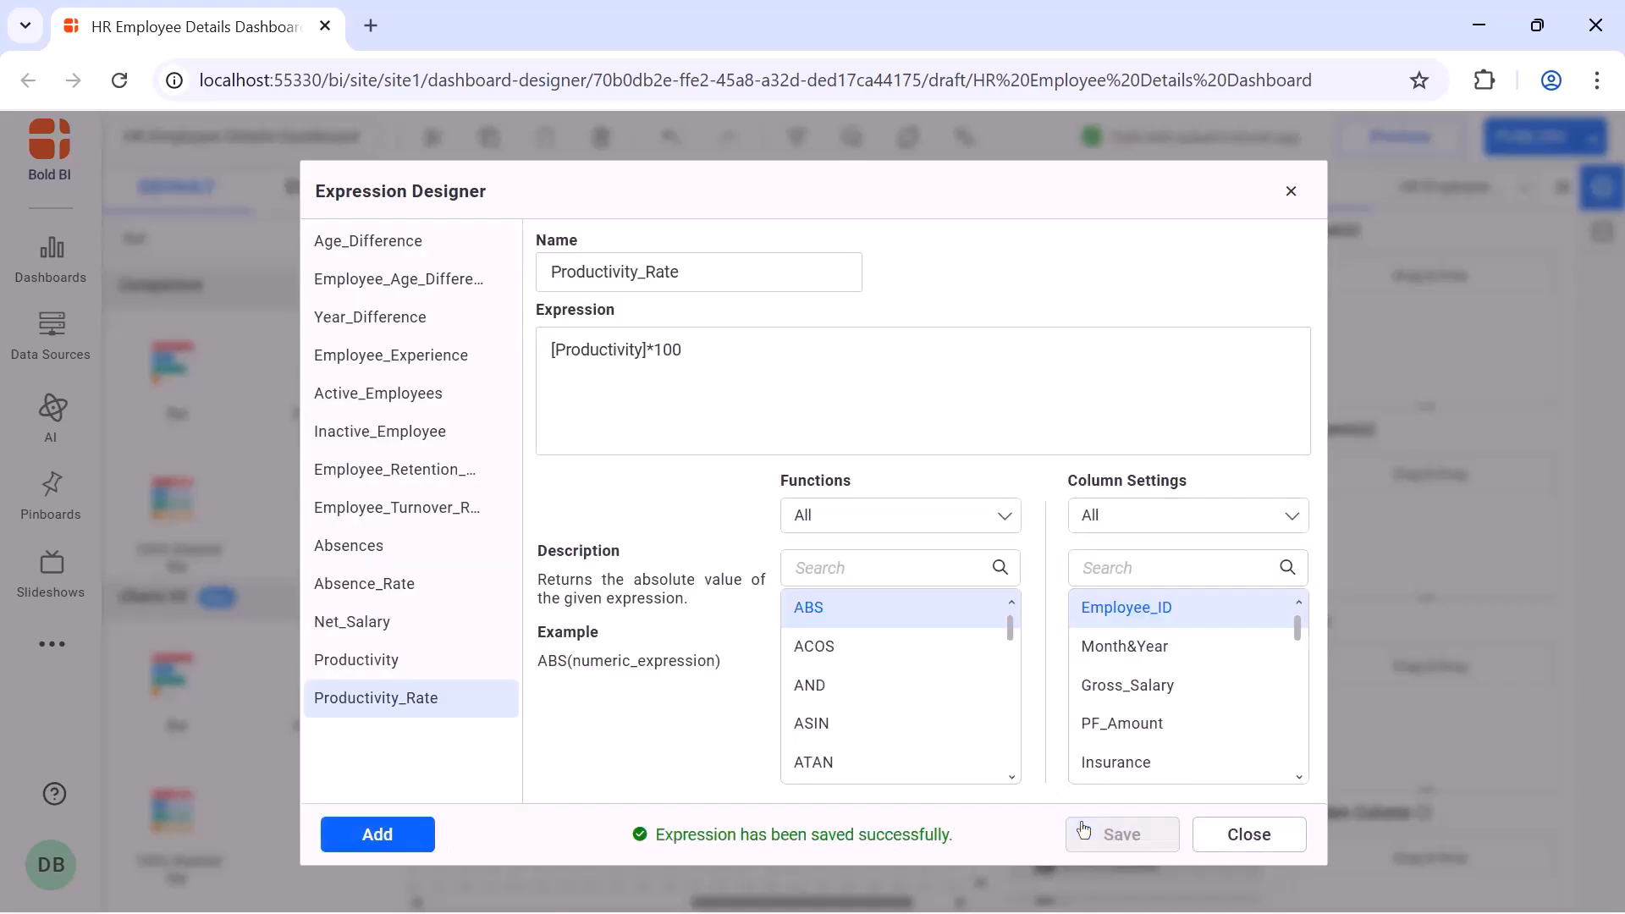
pyautogui.click(1292, 193)
# Find the Productivity_Rate measure and assign it as the bar chart's value
pyautogui.click(1214, 286)
pyautogui.write('pro')
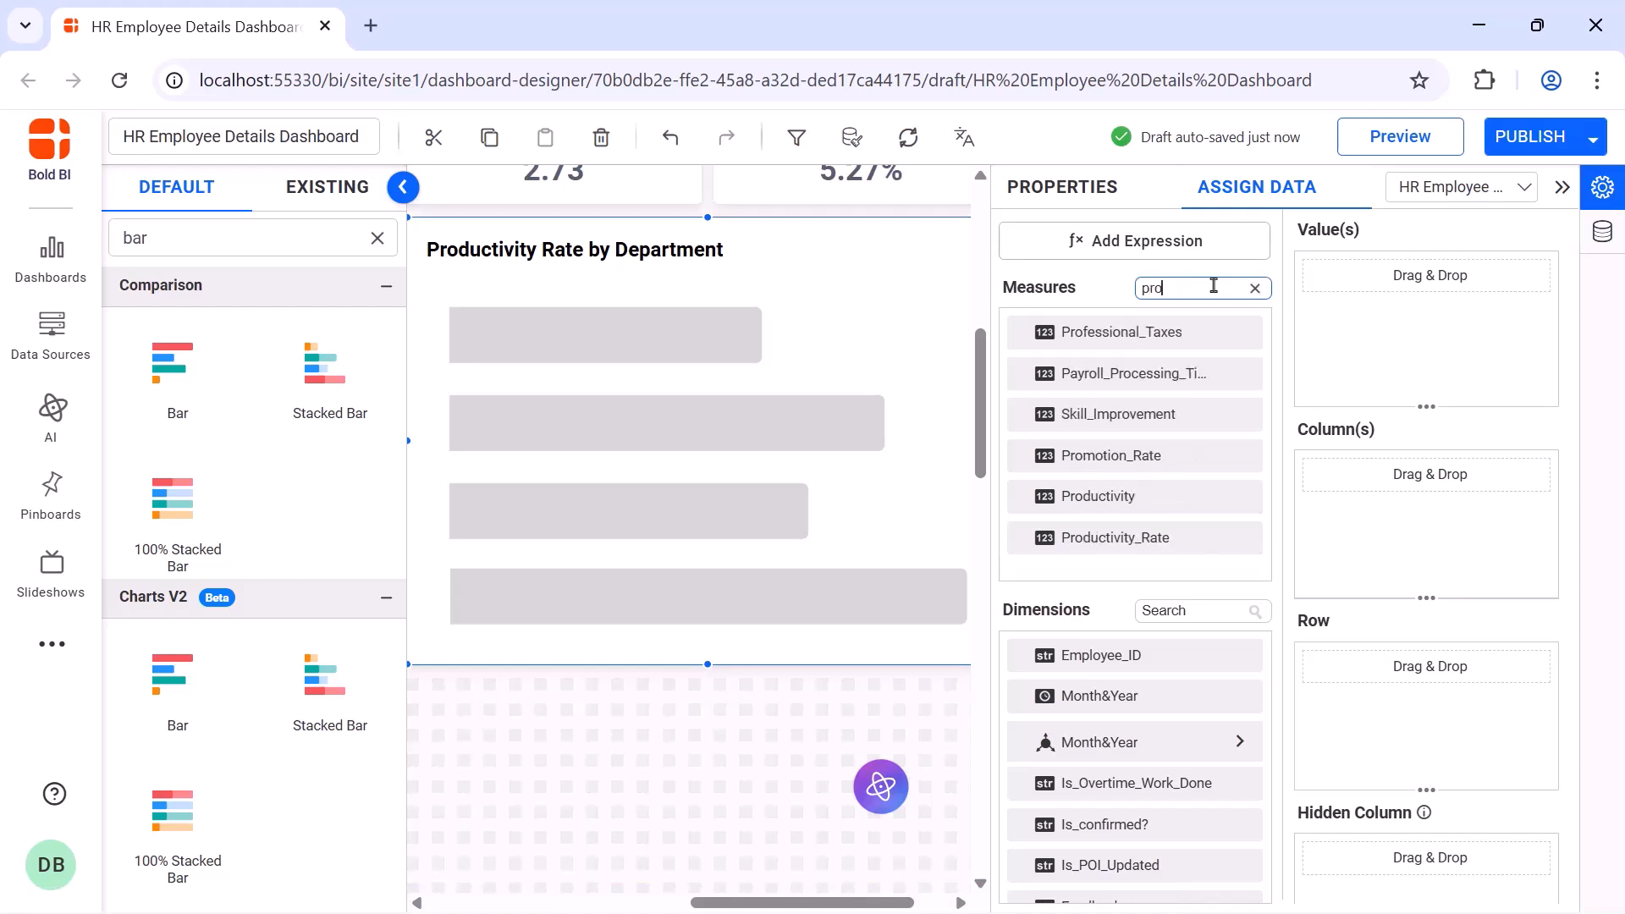
pyautogui.moveTo(1135, 533); pyautogui.dragTo(1307, 373)
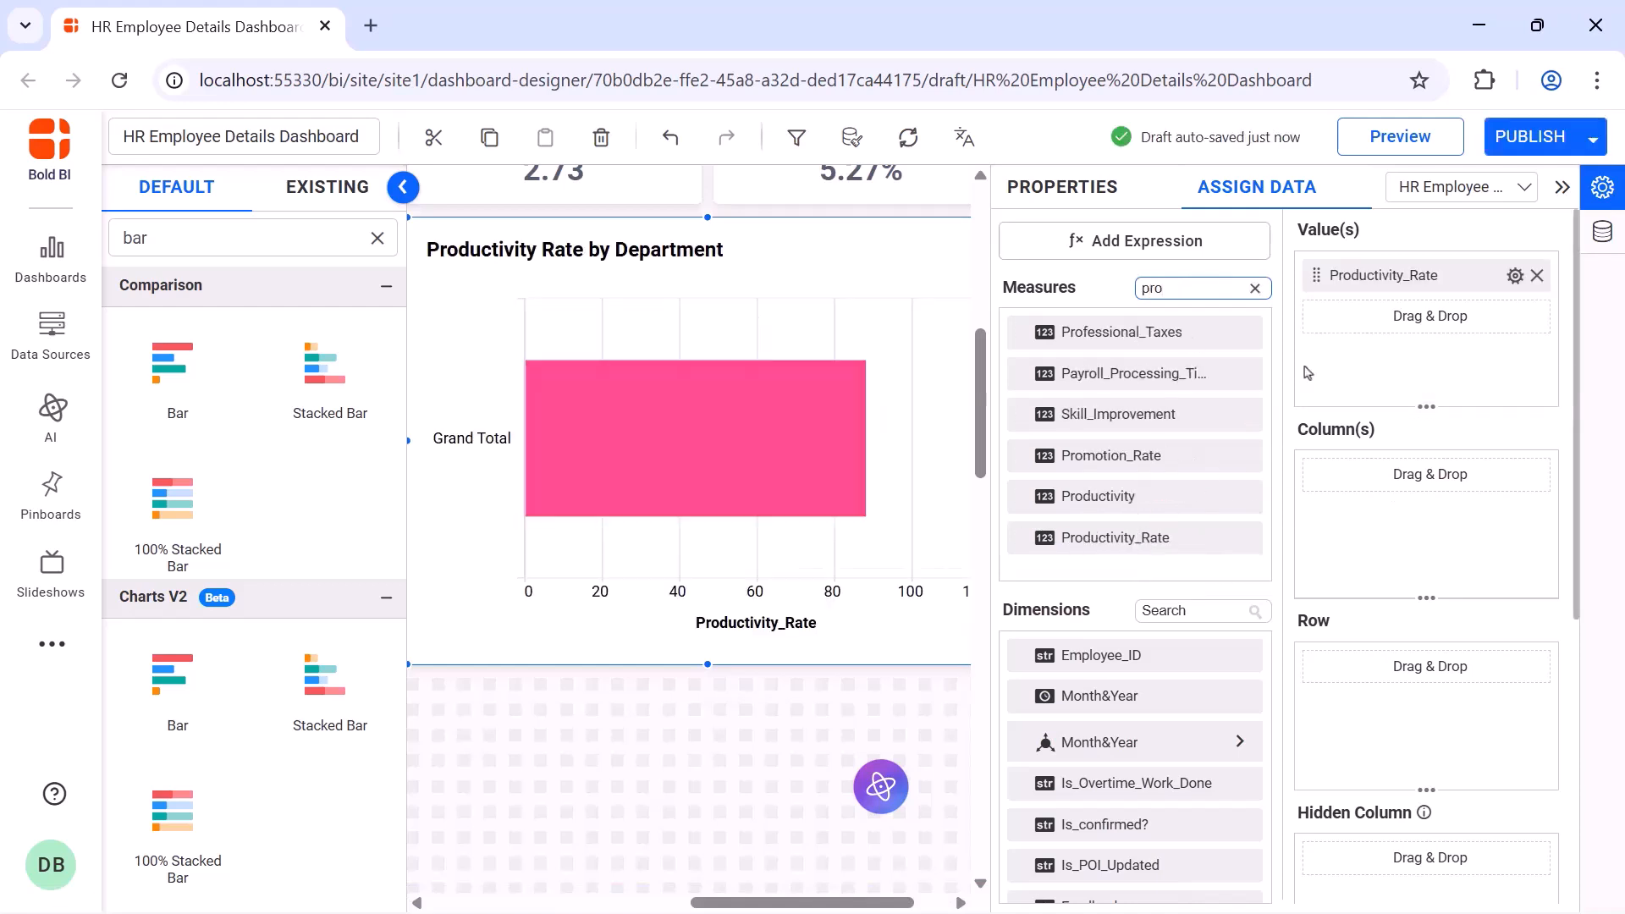
# Format the bar chart's Productivity_Rate value so that % is appended to the right of the number
pyautogui.click(1515, 275)
pyautogui.click(1481, 409)
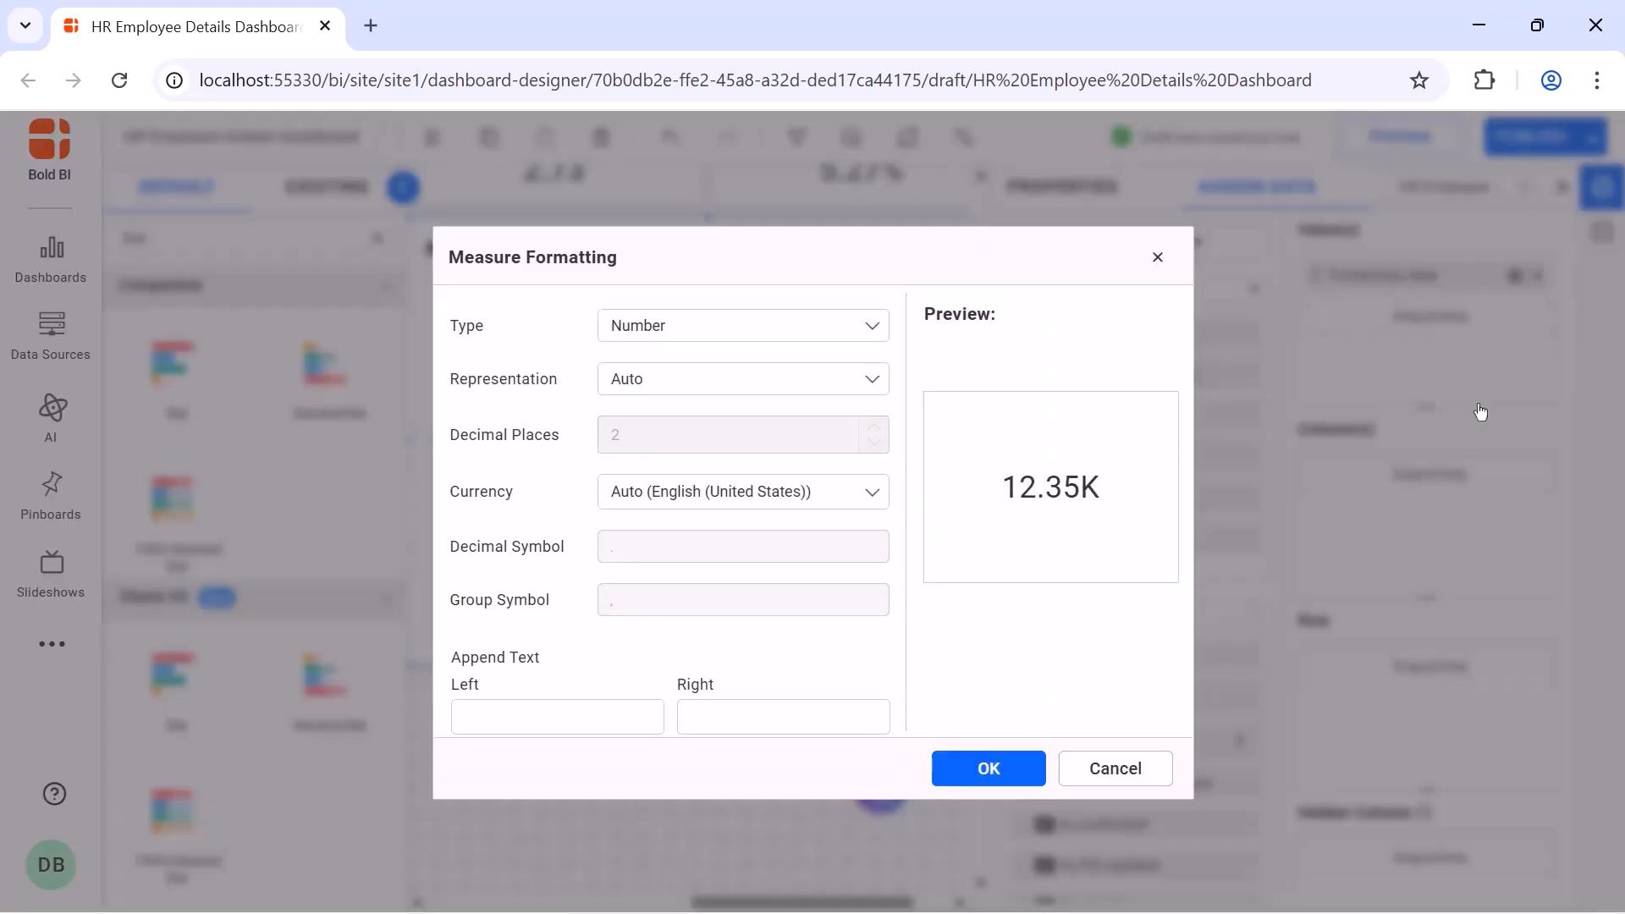
pyautogui.click(783, 717)
pyautogui.write('%')
pyautogui.click(988, 769)
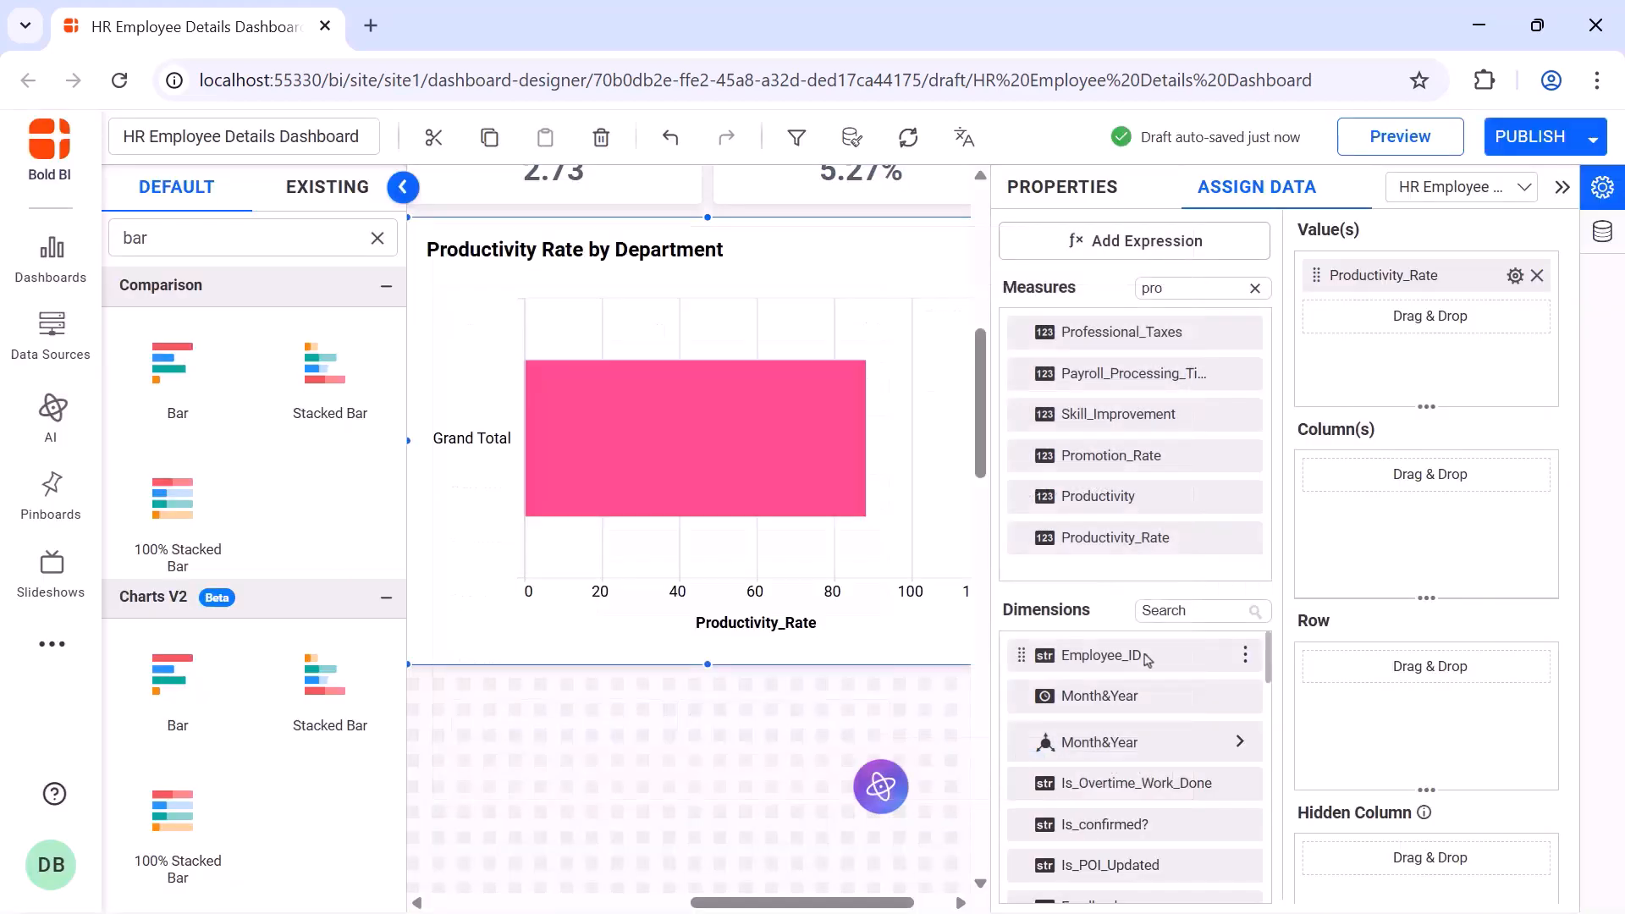
# Find the Team dimension and assign it as the bar chart's column
pyautogui.click(1173, 613)
pyautogui.write('tea')
pyautogui.moveTo(1159, 652); pyautogui.dragTo(1320, 515)
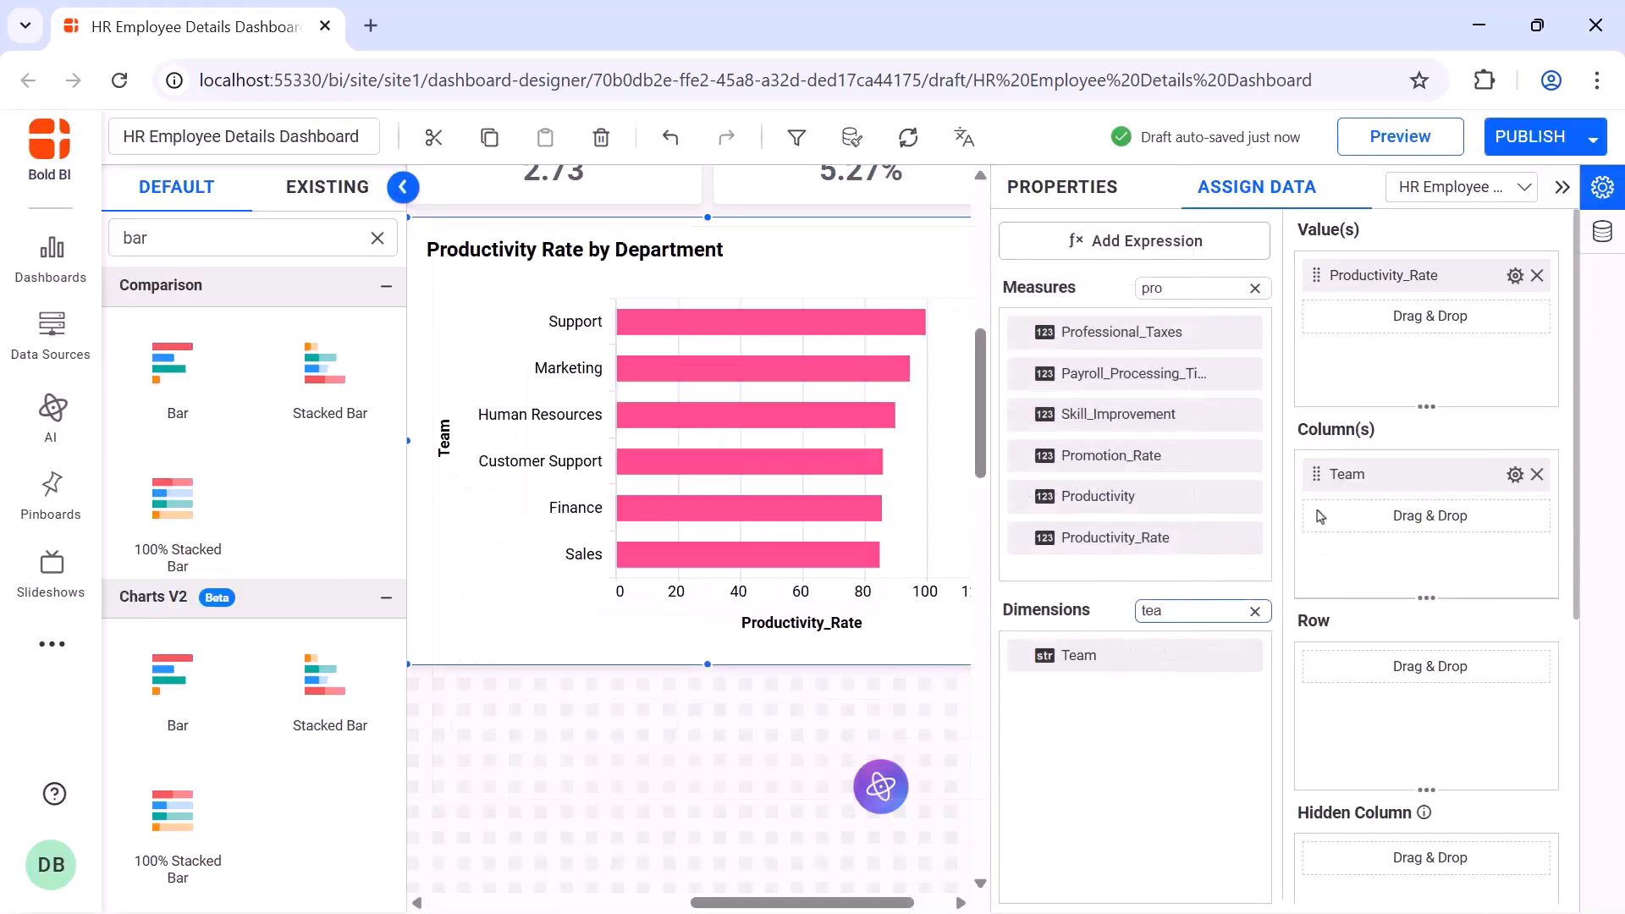
# Enable animation and show value labels on the Productivity Rate by Department chart
pyautogui.click(1062, 186)
pyautogui.scroll(-5, 1261, 370)
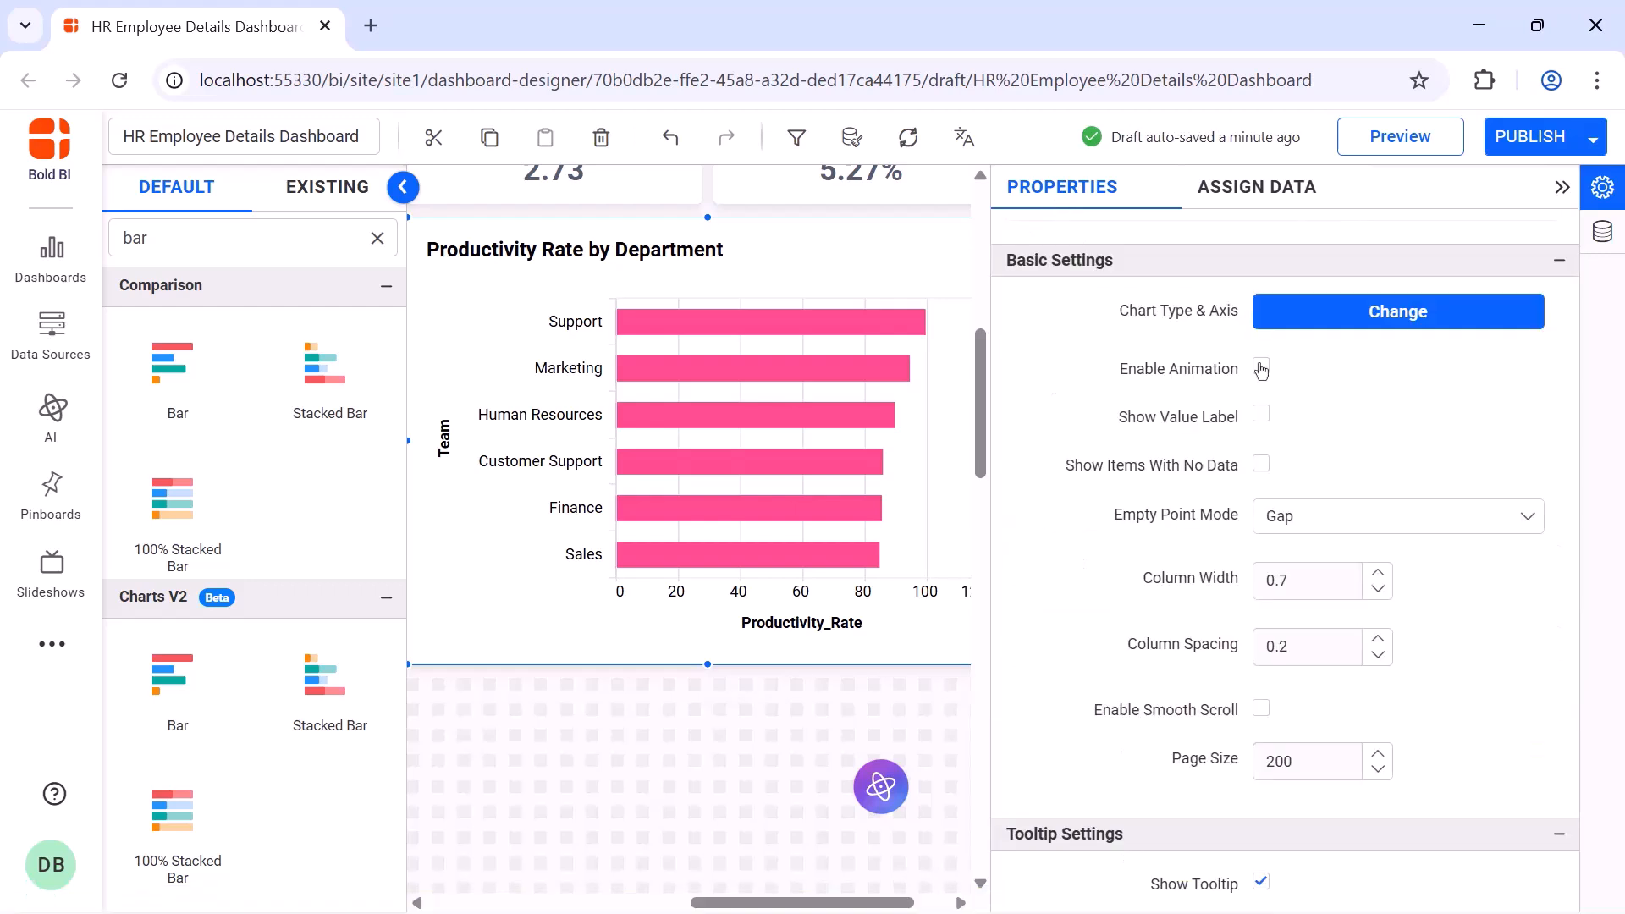
pyautogui.click(1261, 369)
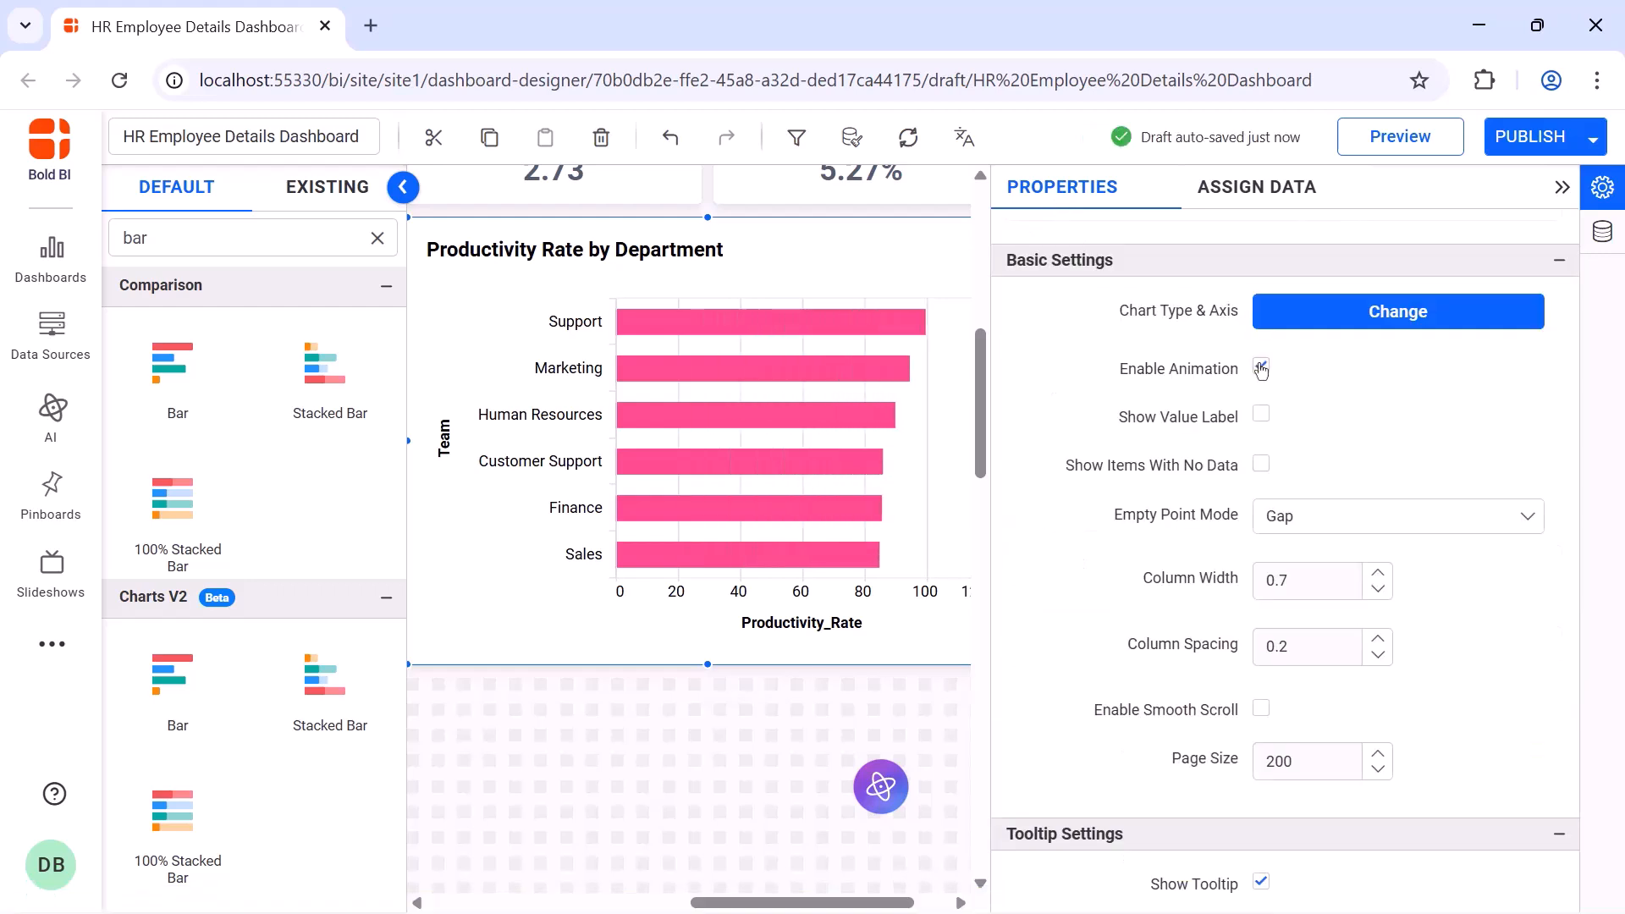
pyautogui.click(1261, 414)
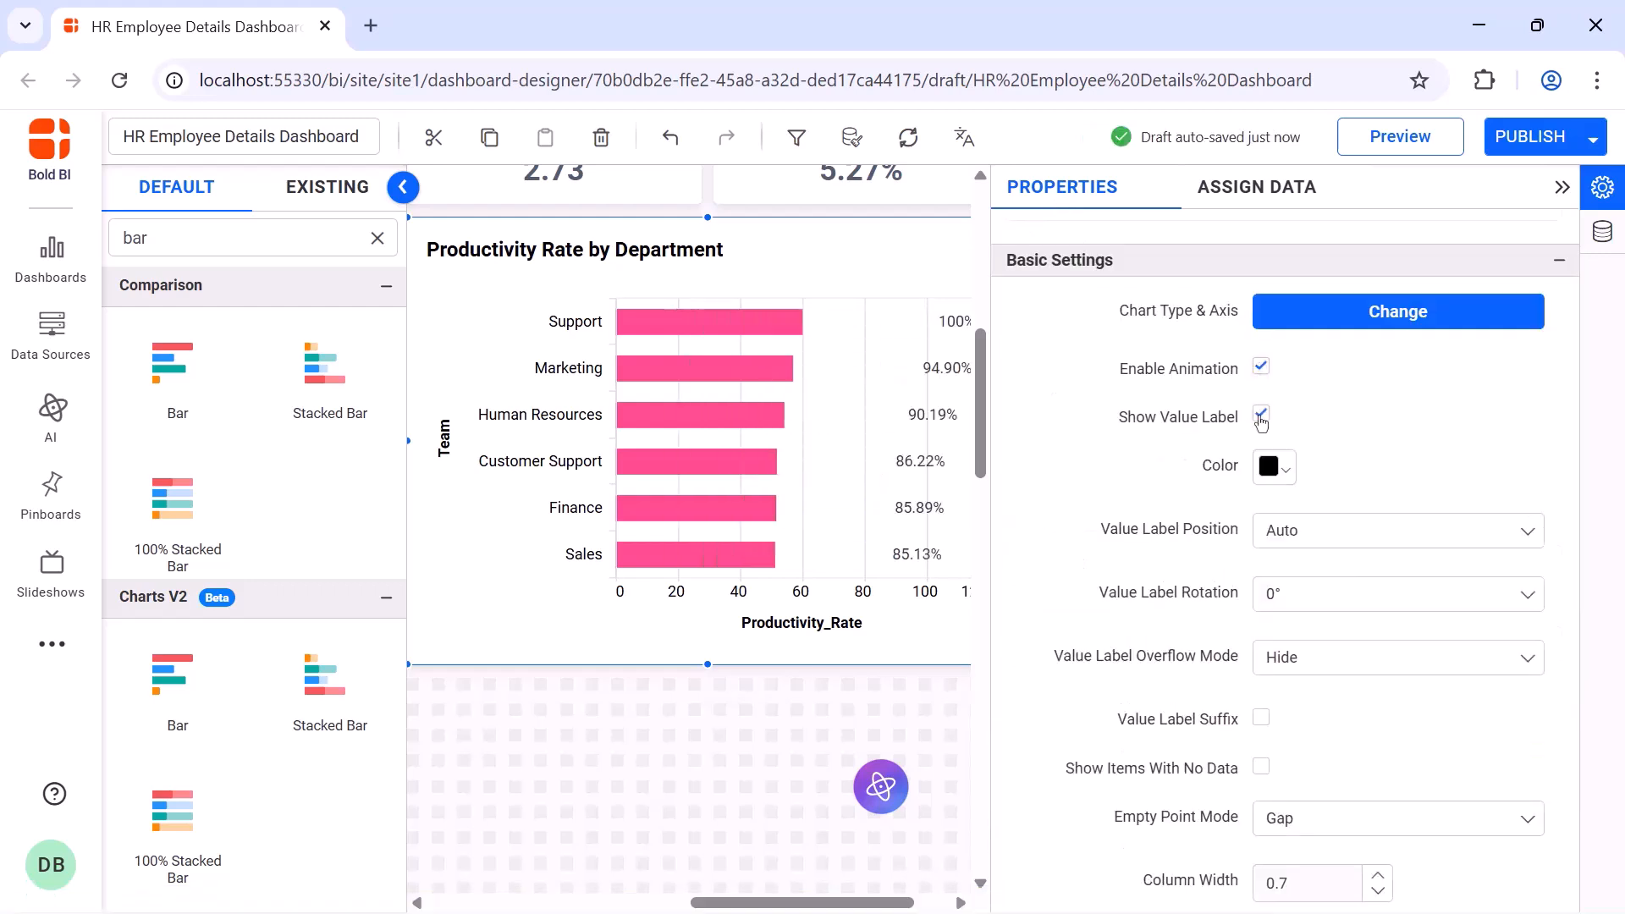
pyautogui.scroll(-10, 1261, 406)
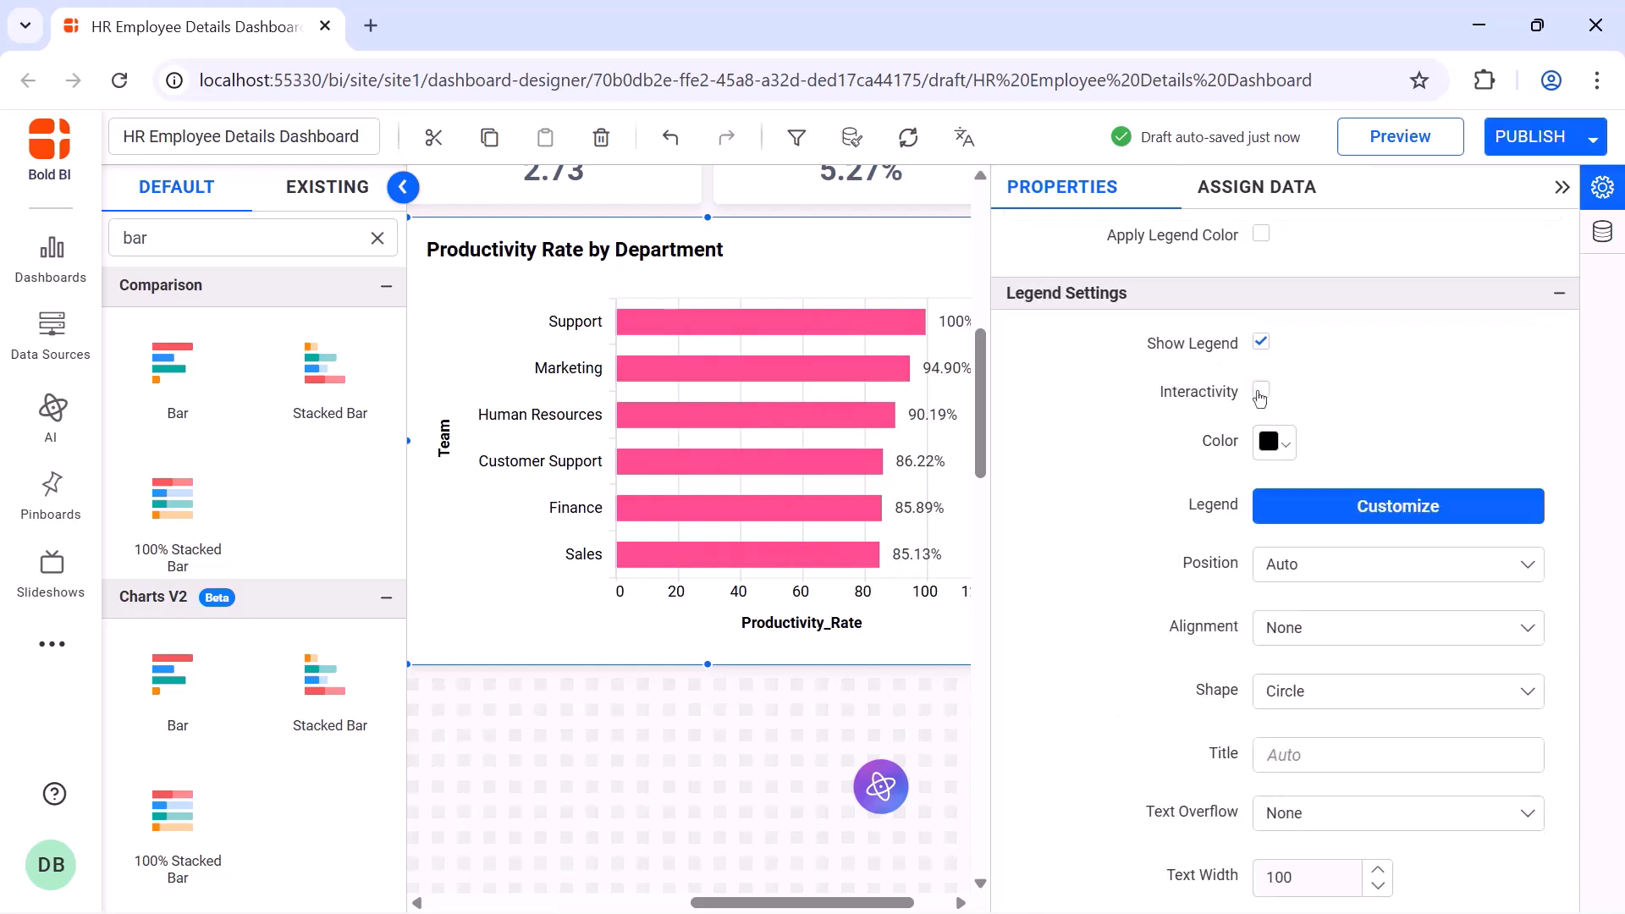
# Turn off the axis titles for both the category axis and the primary value axis of the Productivity Rate by Department chart
pyautogui.scroll(-8, 1264, 508)
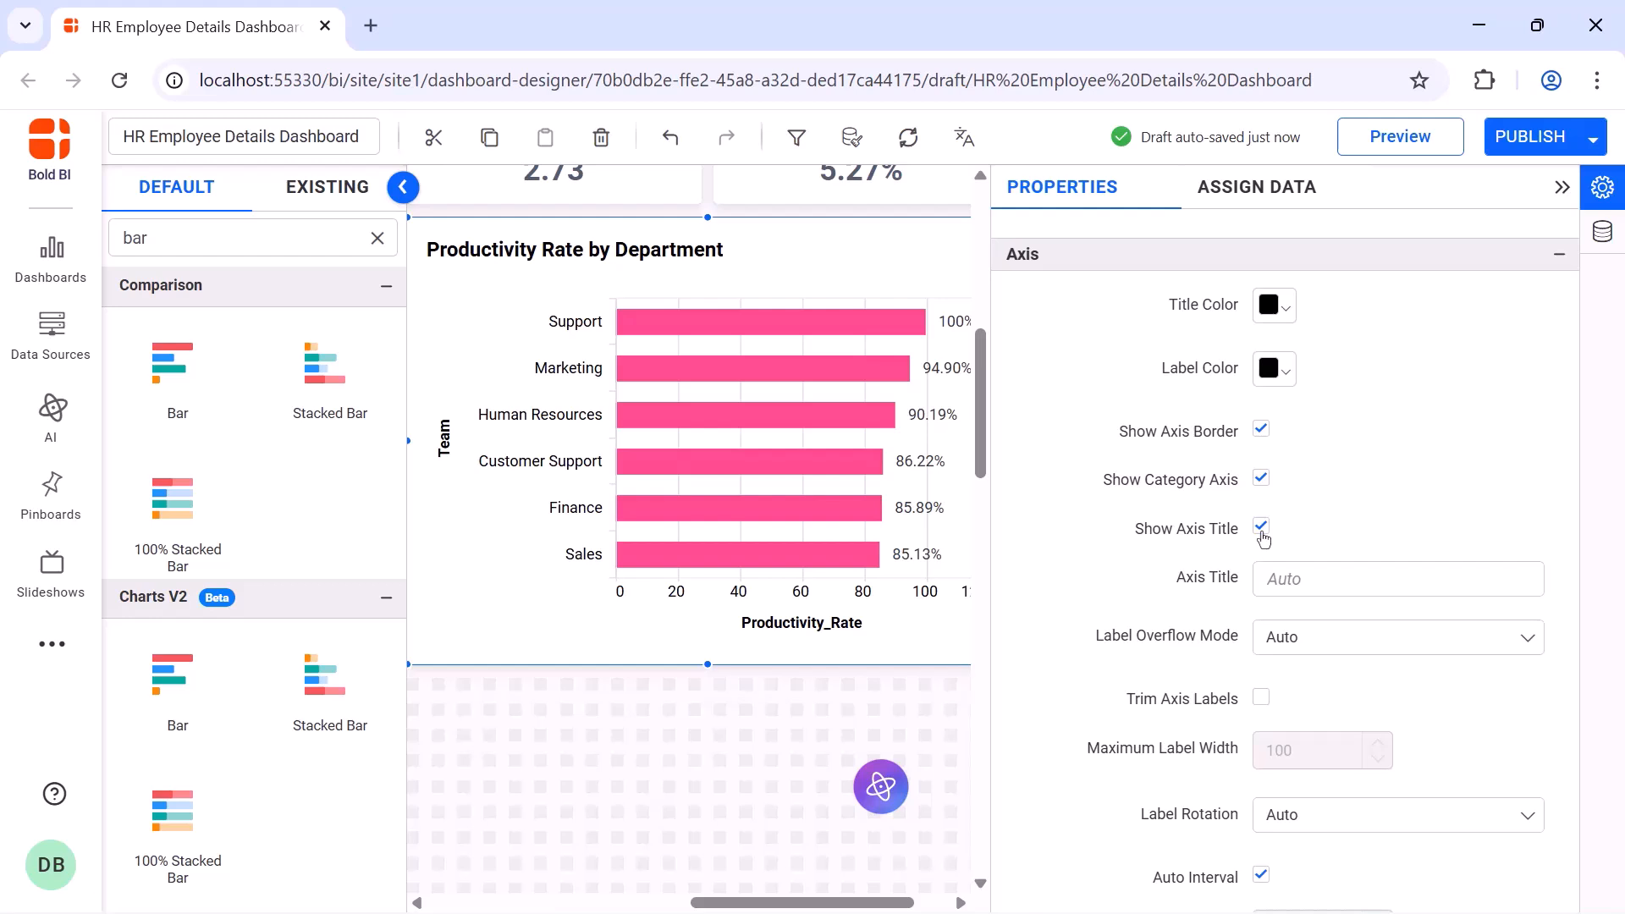
pyautogui.click(1263, 529)
pyautogui.scroll(-5, 1264, 542)
pyautogui.click(1264, 597)
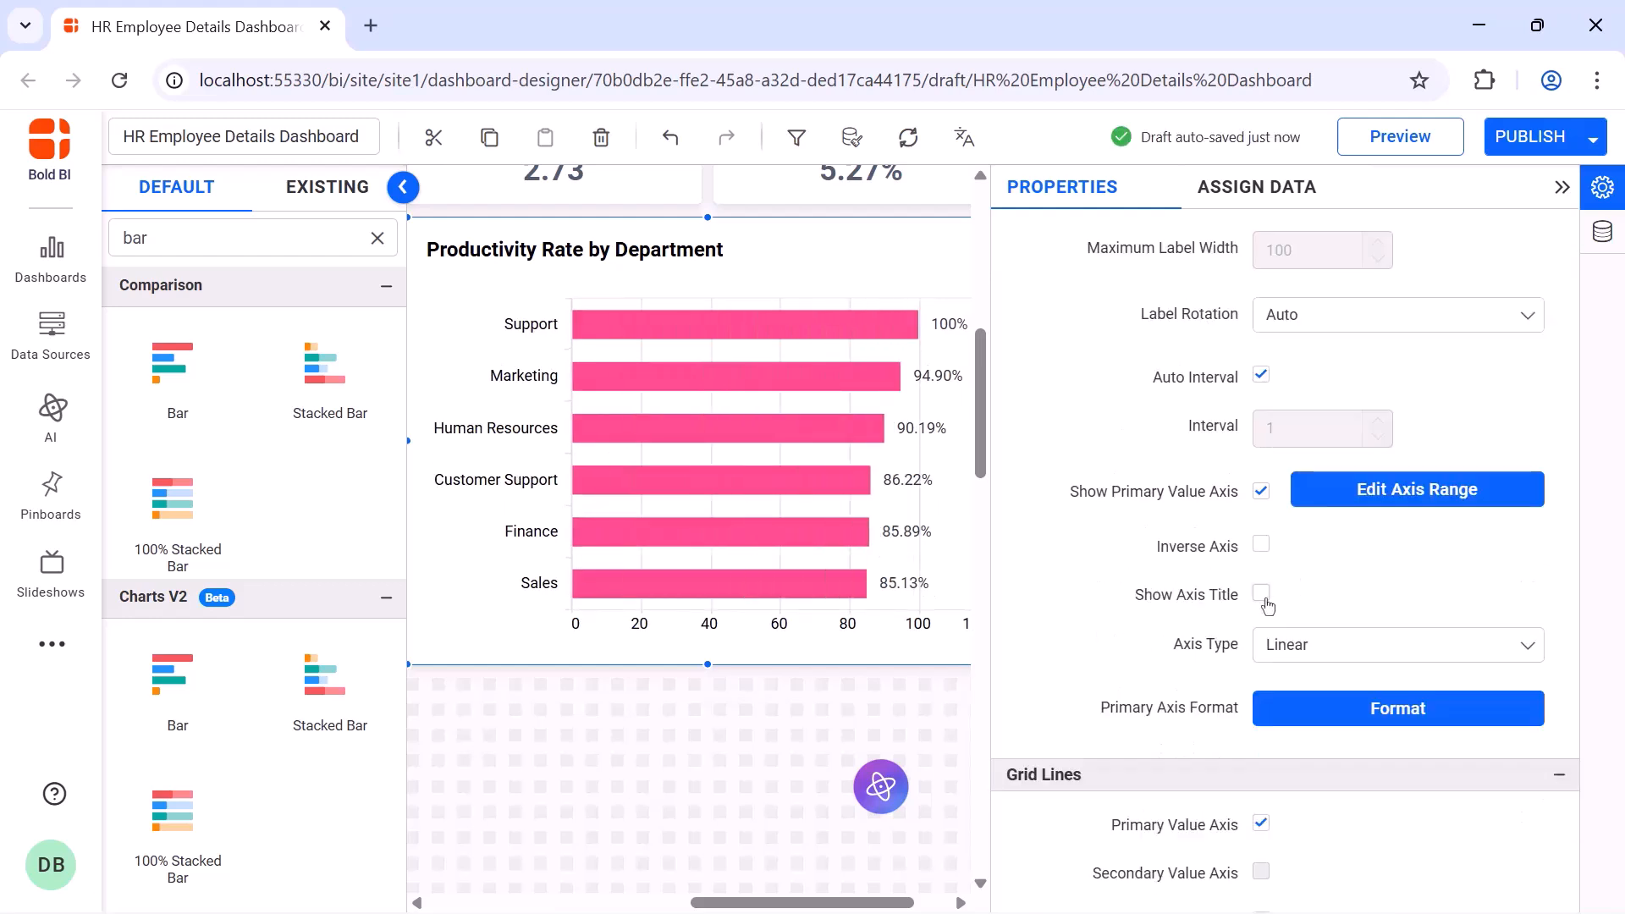
# Change the Productivity_Rate bar color to dark purple
pyautogui.scroll(-10, 1272, 508)
pyautogui.click(1274, 418)
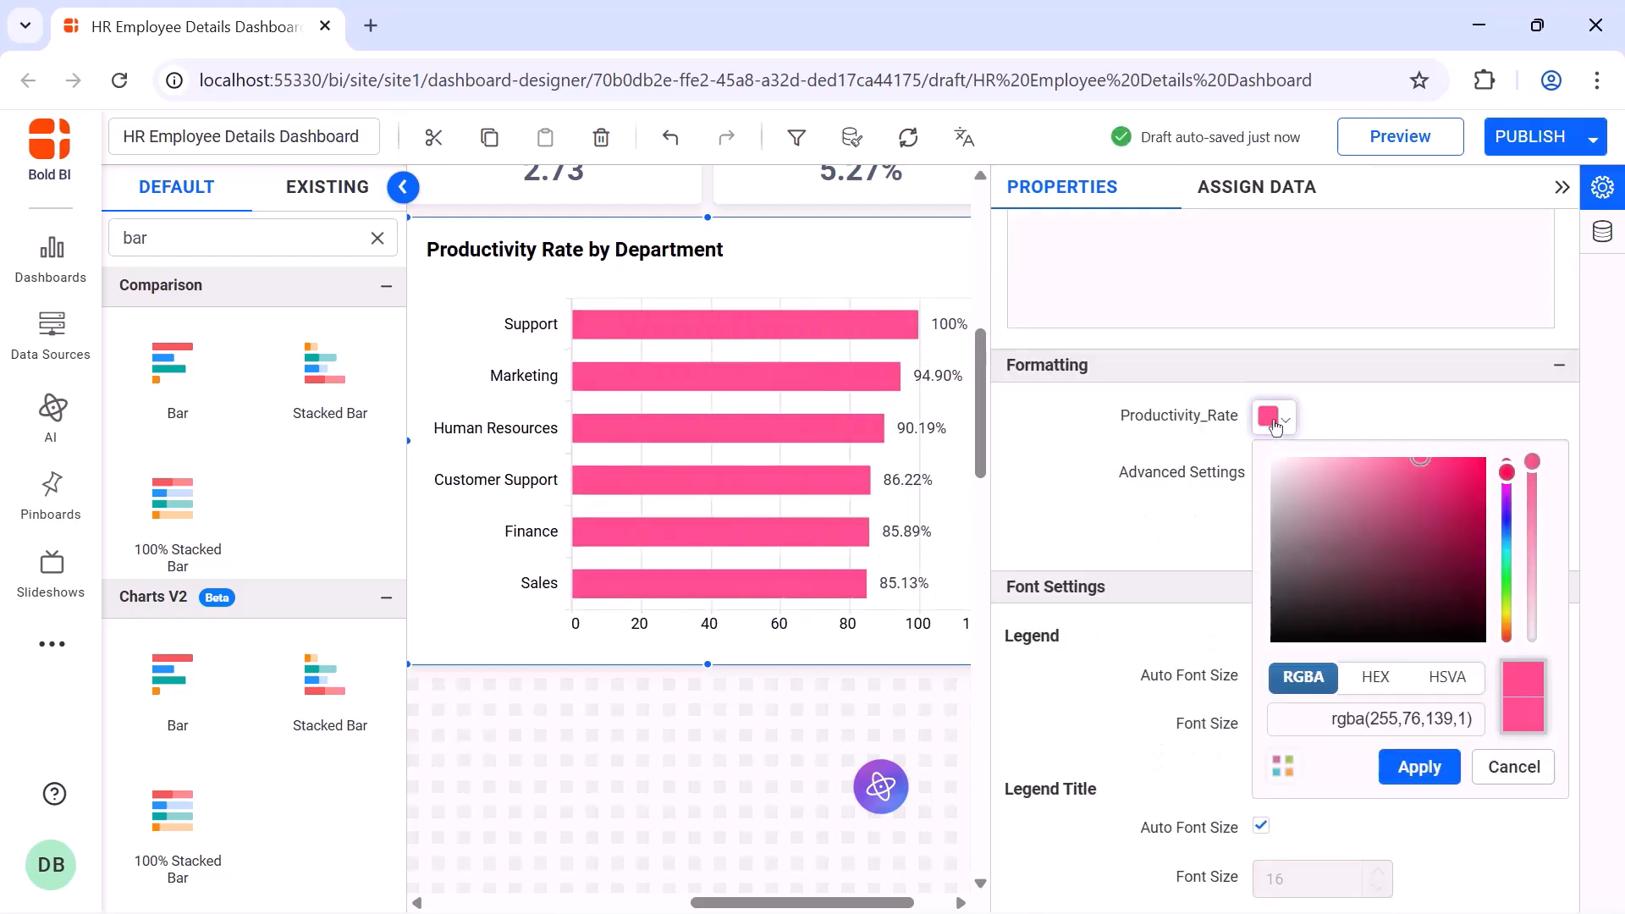
pyautogui.click(1507, 493)
pyautogui.click(1433, 556)
pyautogui.click(1439, 767)
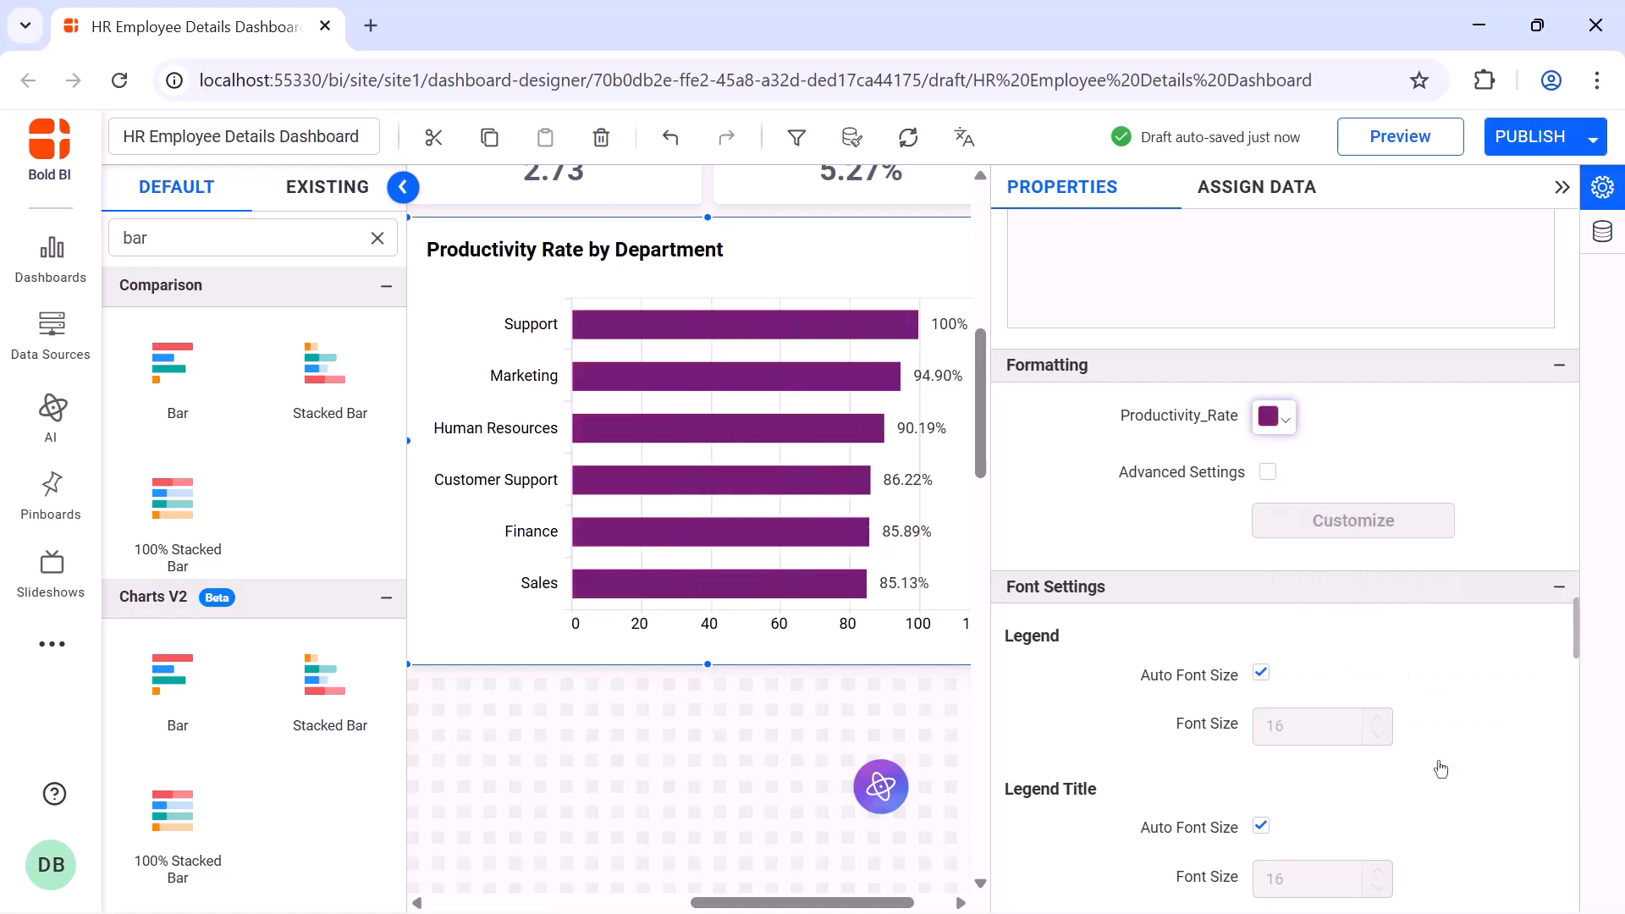
# Disable automatic font sizing for the Productivity Rate by Department title and set its font size to 16
pyautogui.scroll(10, 1267, 470)
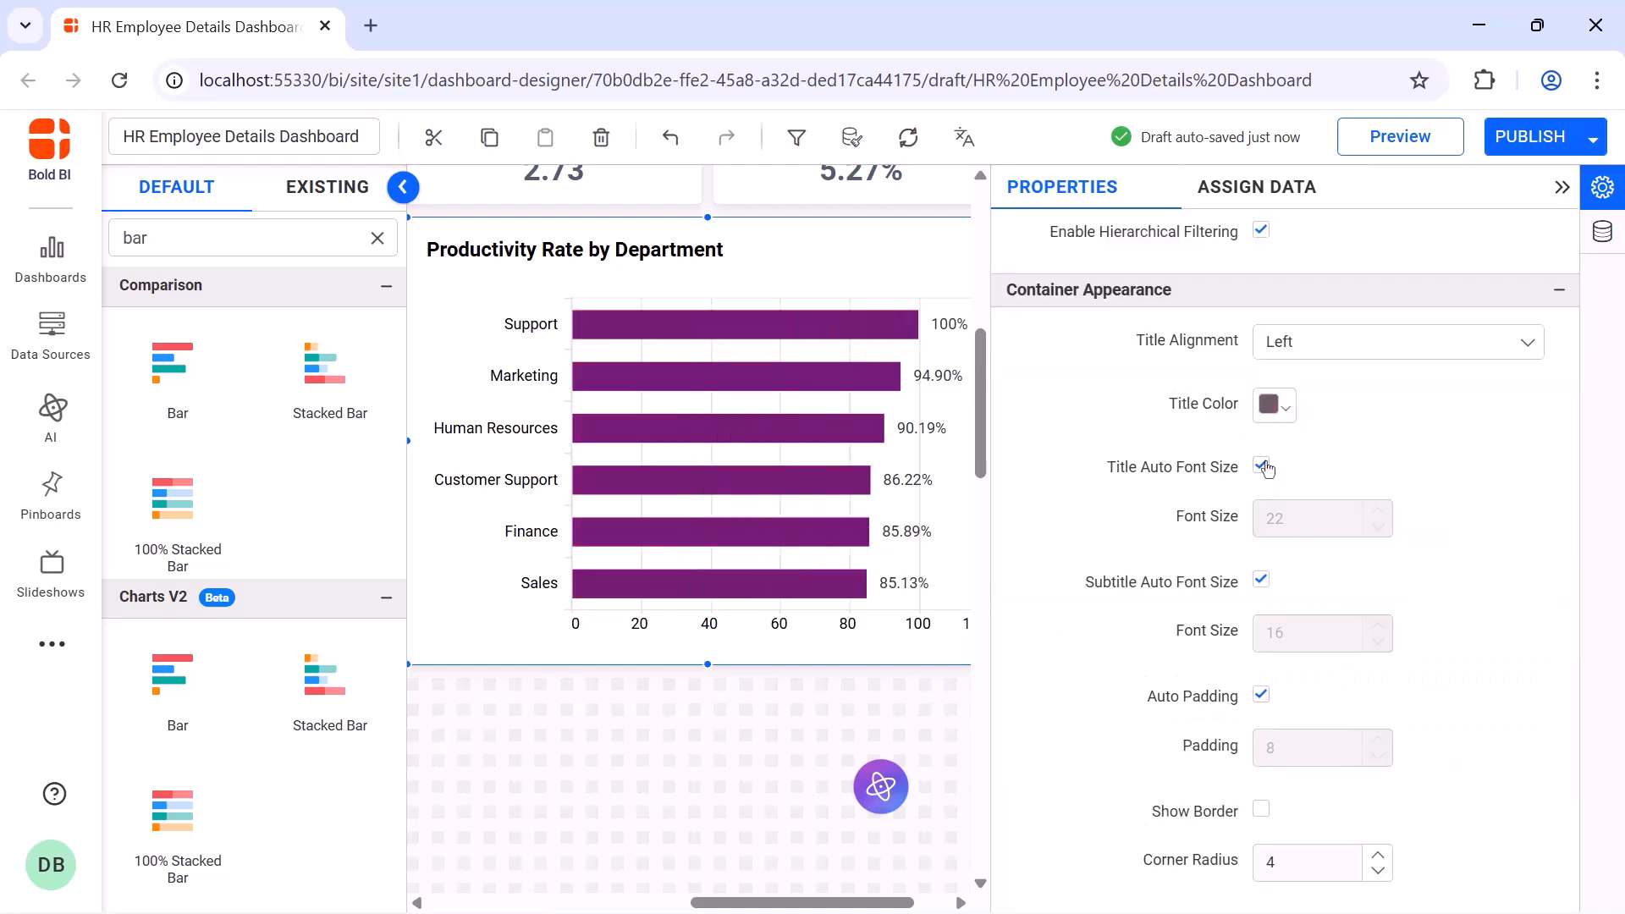
pyautogui.click(1261, 466)
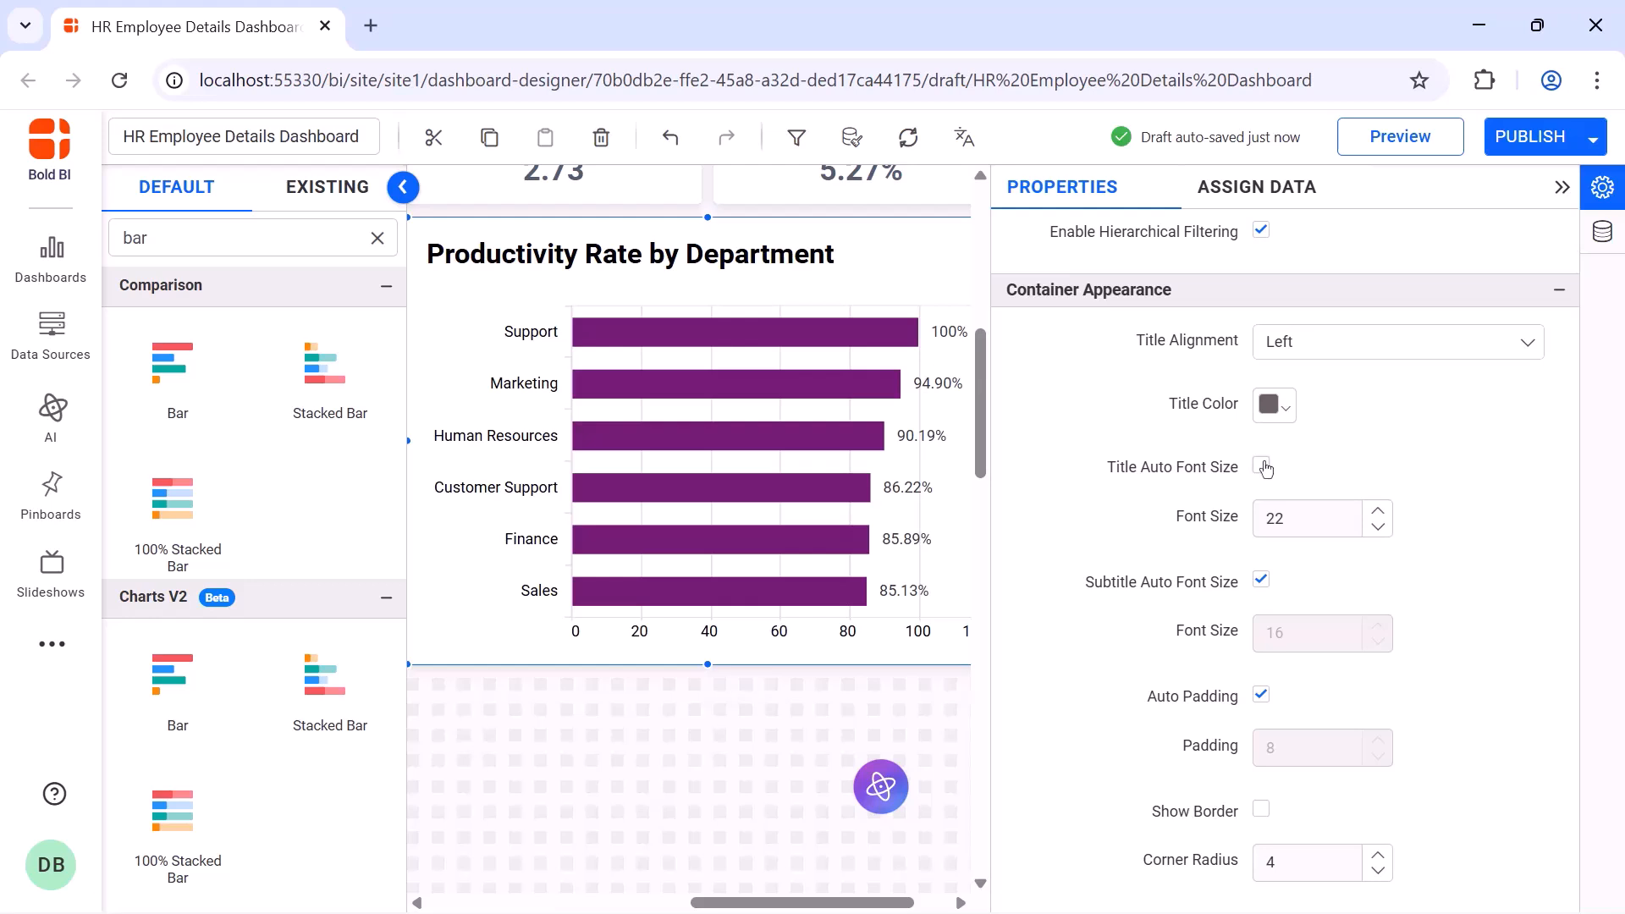
pyautogui.doubleClick(1300, 516)
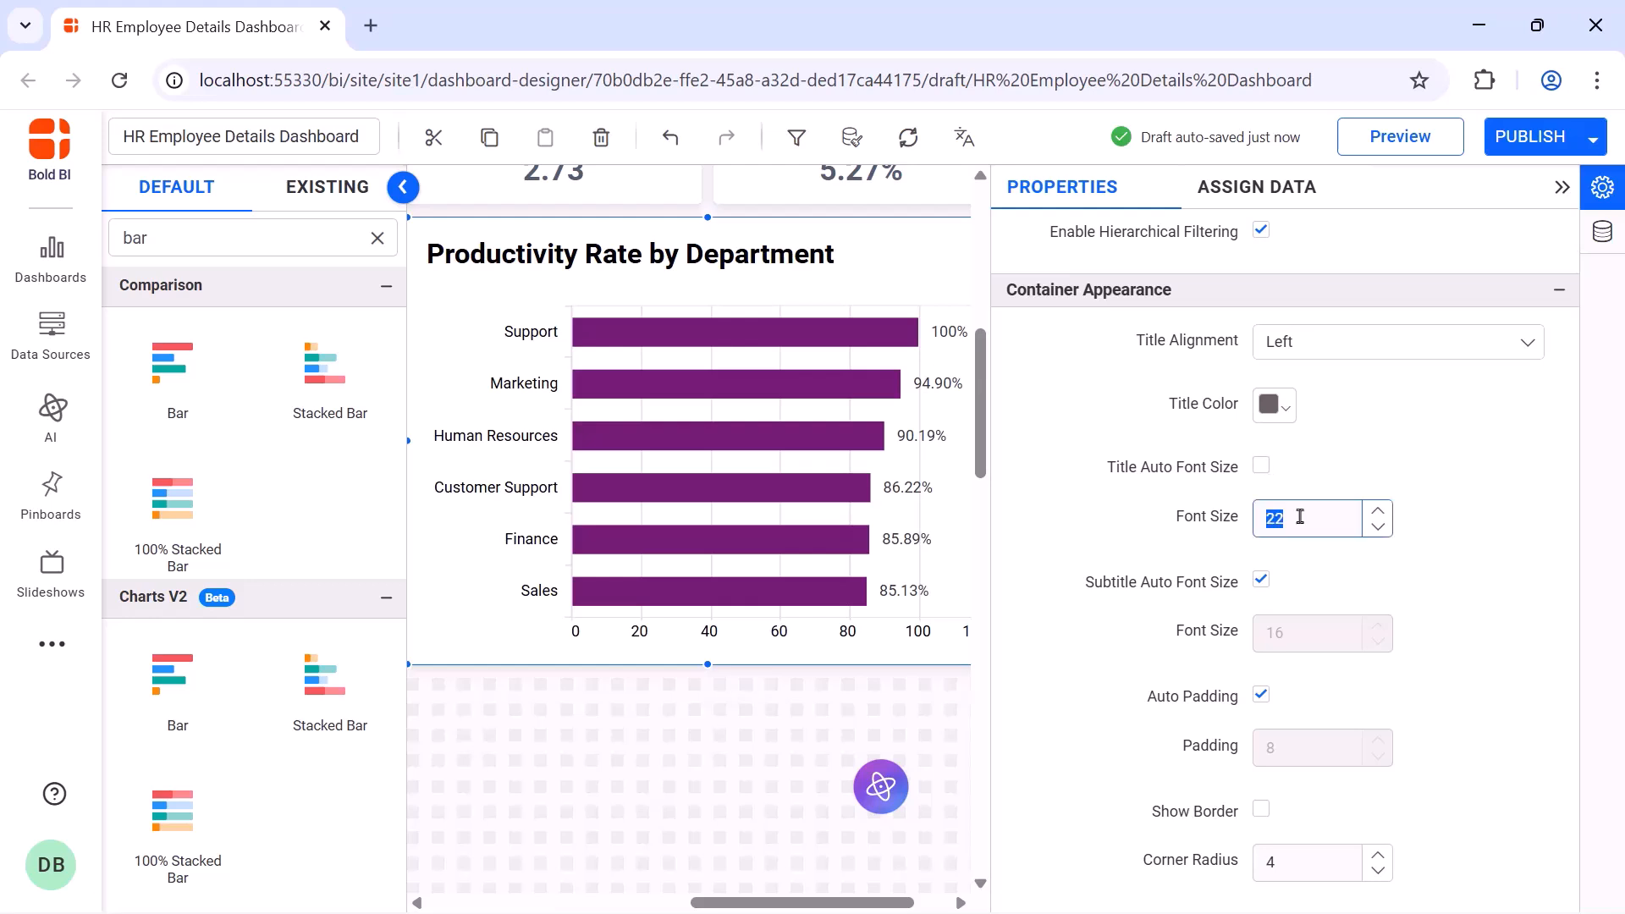
pyautogui.write('16')
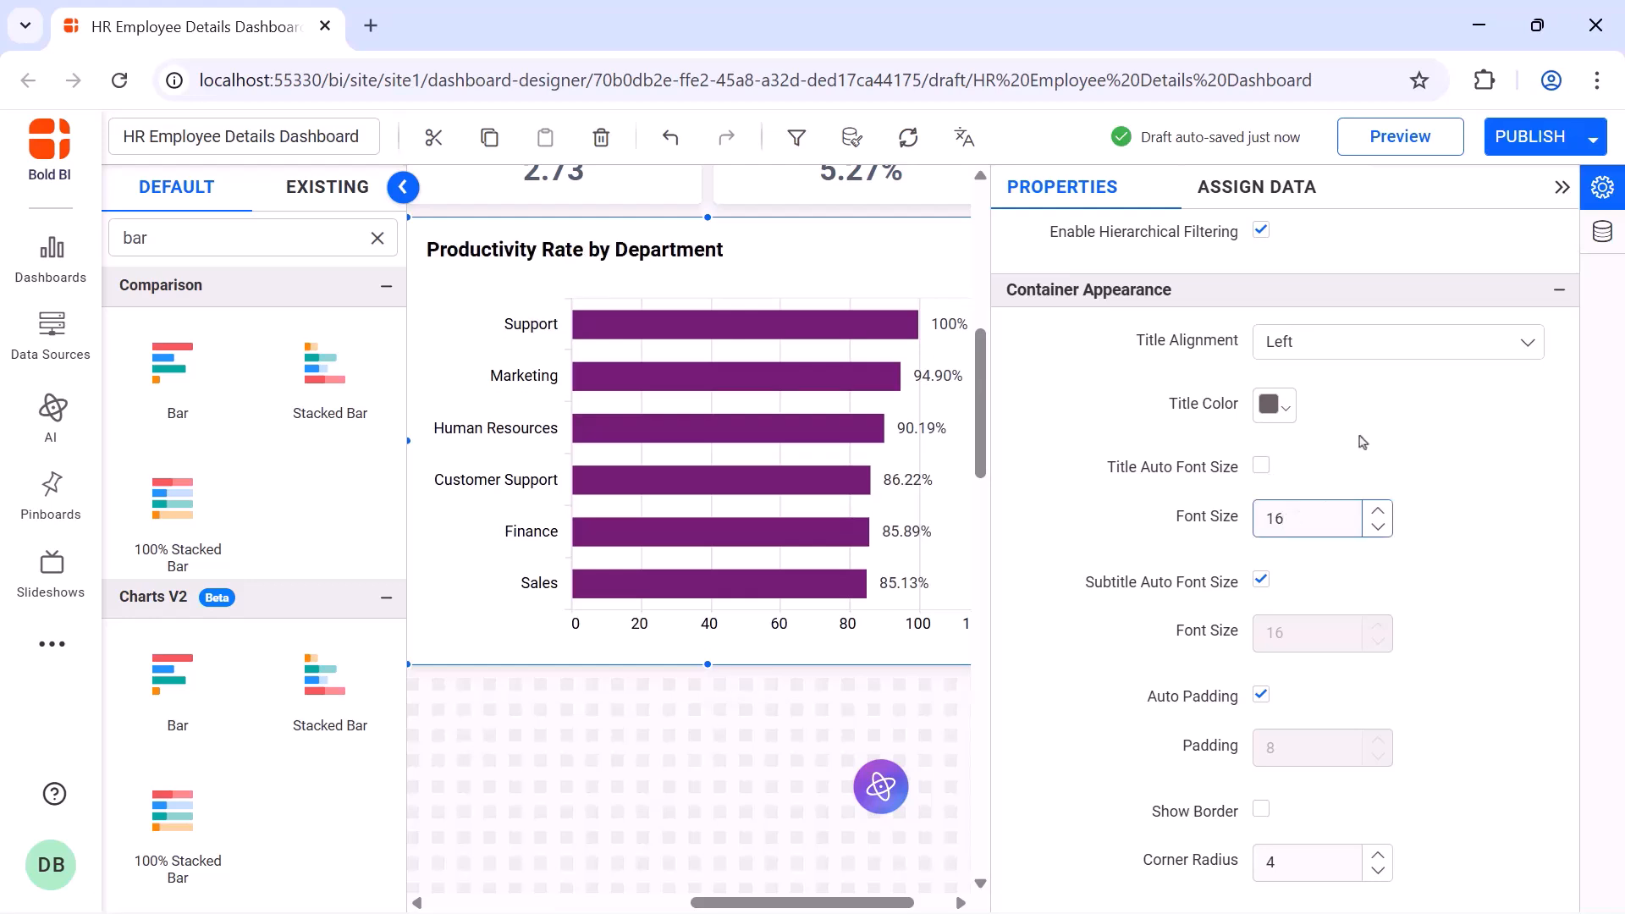
# Add an enlarged bar chart in the empty area below the existing widgets and name it Overall Labor Effectiveness (OLE)
pyautogui.click(1562, 187)
pyautogui.scroll(-5, 1564, 203)
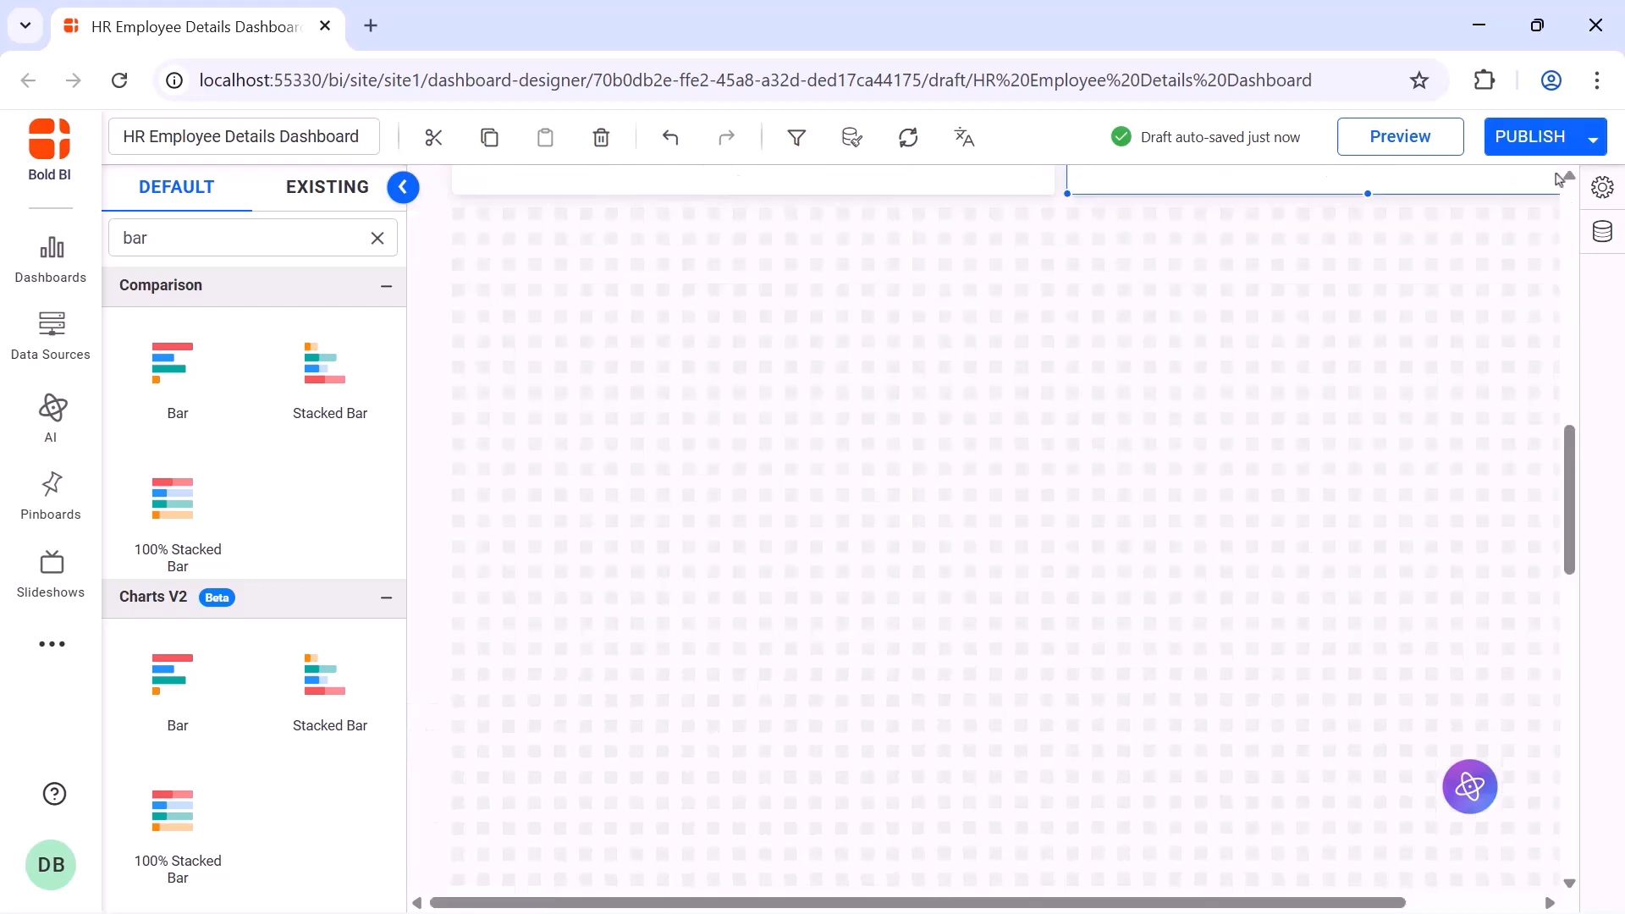
pyautogui.moveTo(176, 385); pyautogui.dragTo(481, 257)
pyautogui.moveTo(594, 347); pyautogui.dragTo(1044, 571)
pyautogui.click(1057, 208)
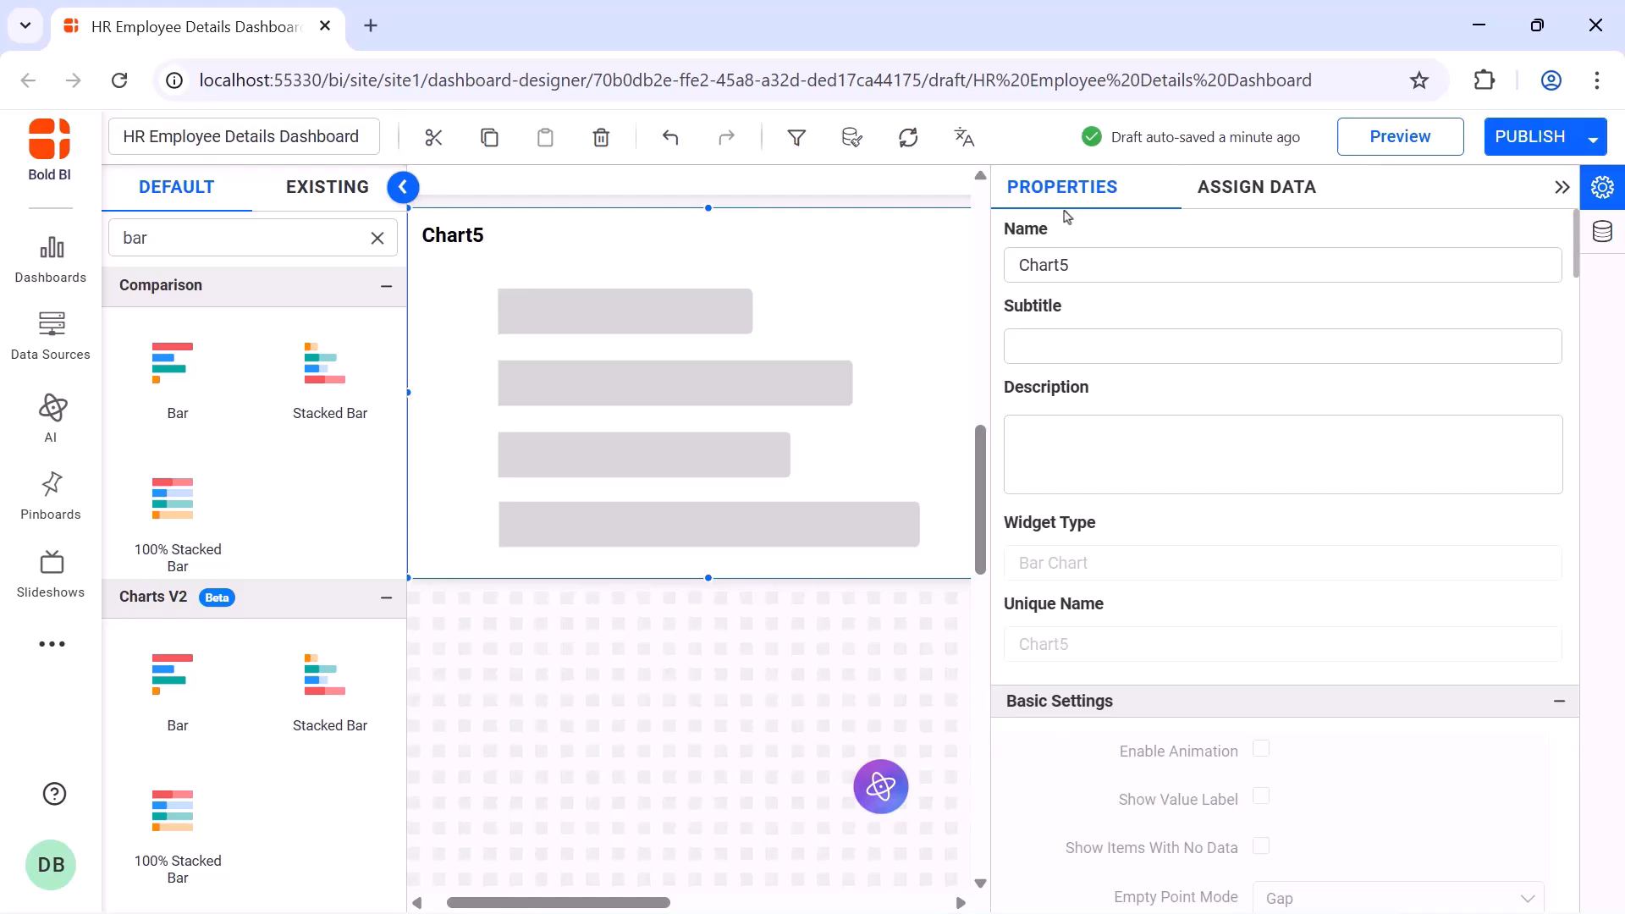
pyautogui.doubleClick(1126, 273)
pyautogui.write('Overall Labor Effectiveness (OLE)')
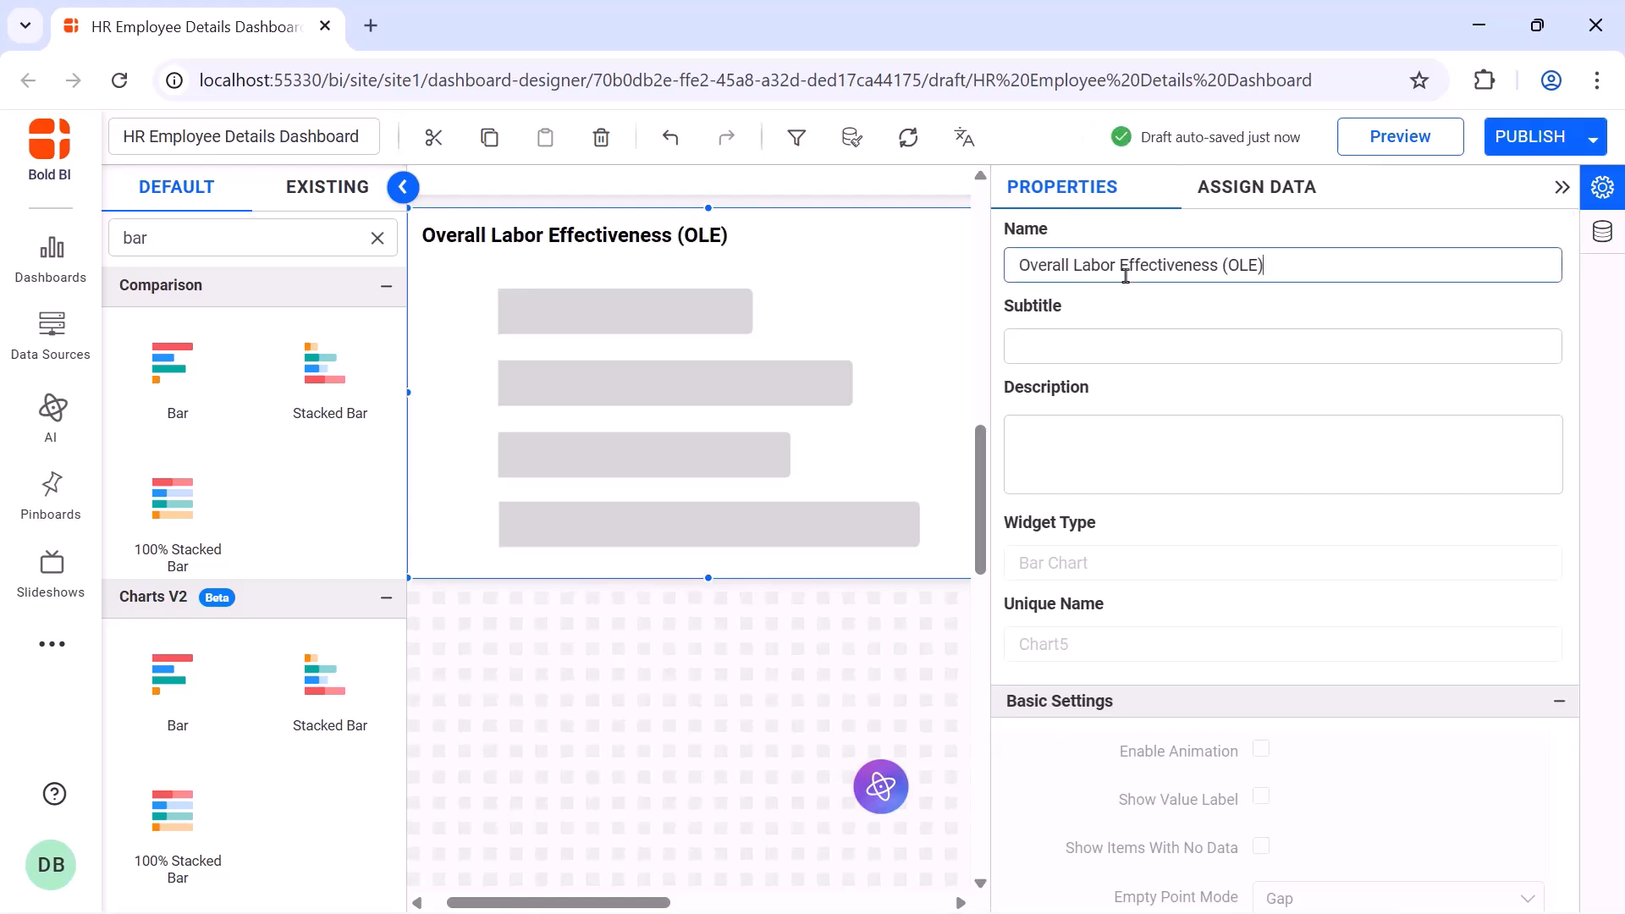
# Create and save an expression named Utilization with the formula (SUM([Worked_Hours])/SUM([Standard_Hours]))
pyautogui.click(1238, 188)
pyautogui.click(1222, 242)
pyautogui.click(378, 834)
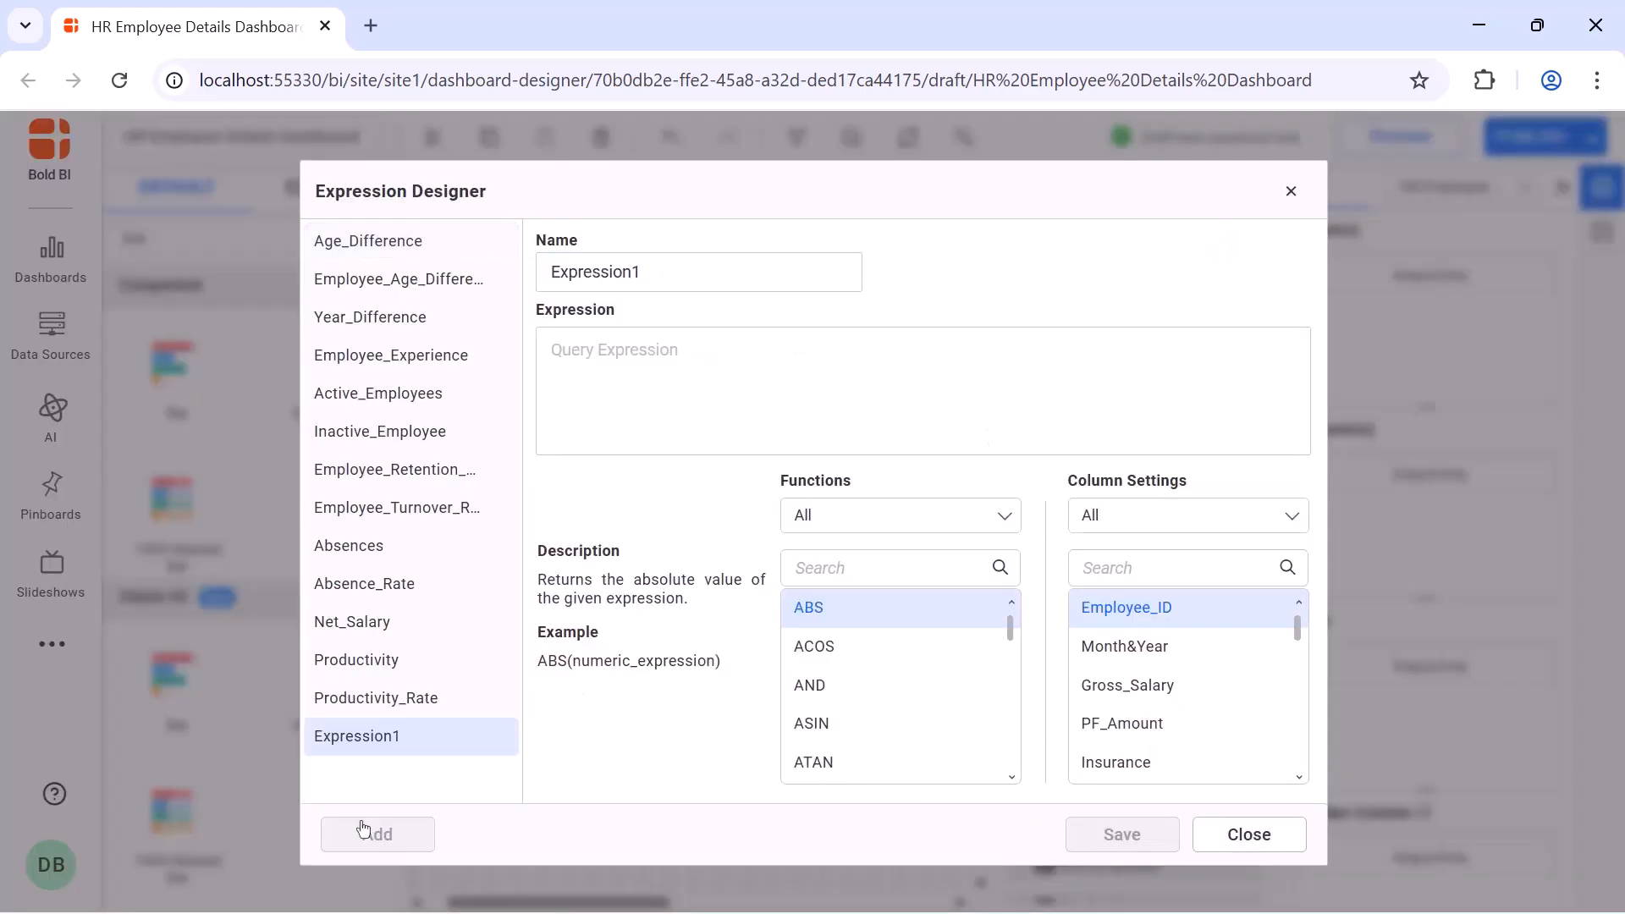
pyautogui.doubleClick(678, 269)
pyautogui.write('Utilization')
pyautogui.click(671, 354)
pyautogui.write('(SUM([Worked_Hours])/SUM([Standard_Hours]))')
pyautogui.click(1073, 840)
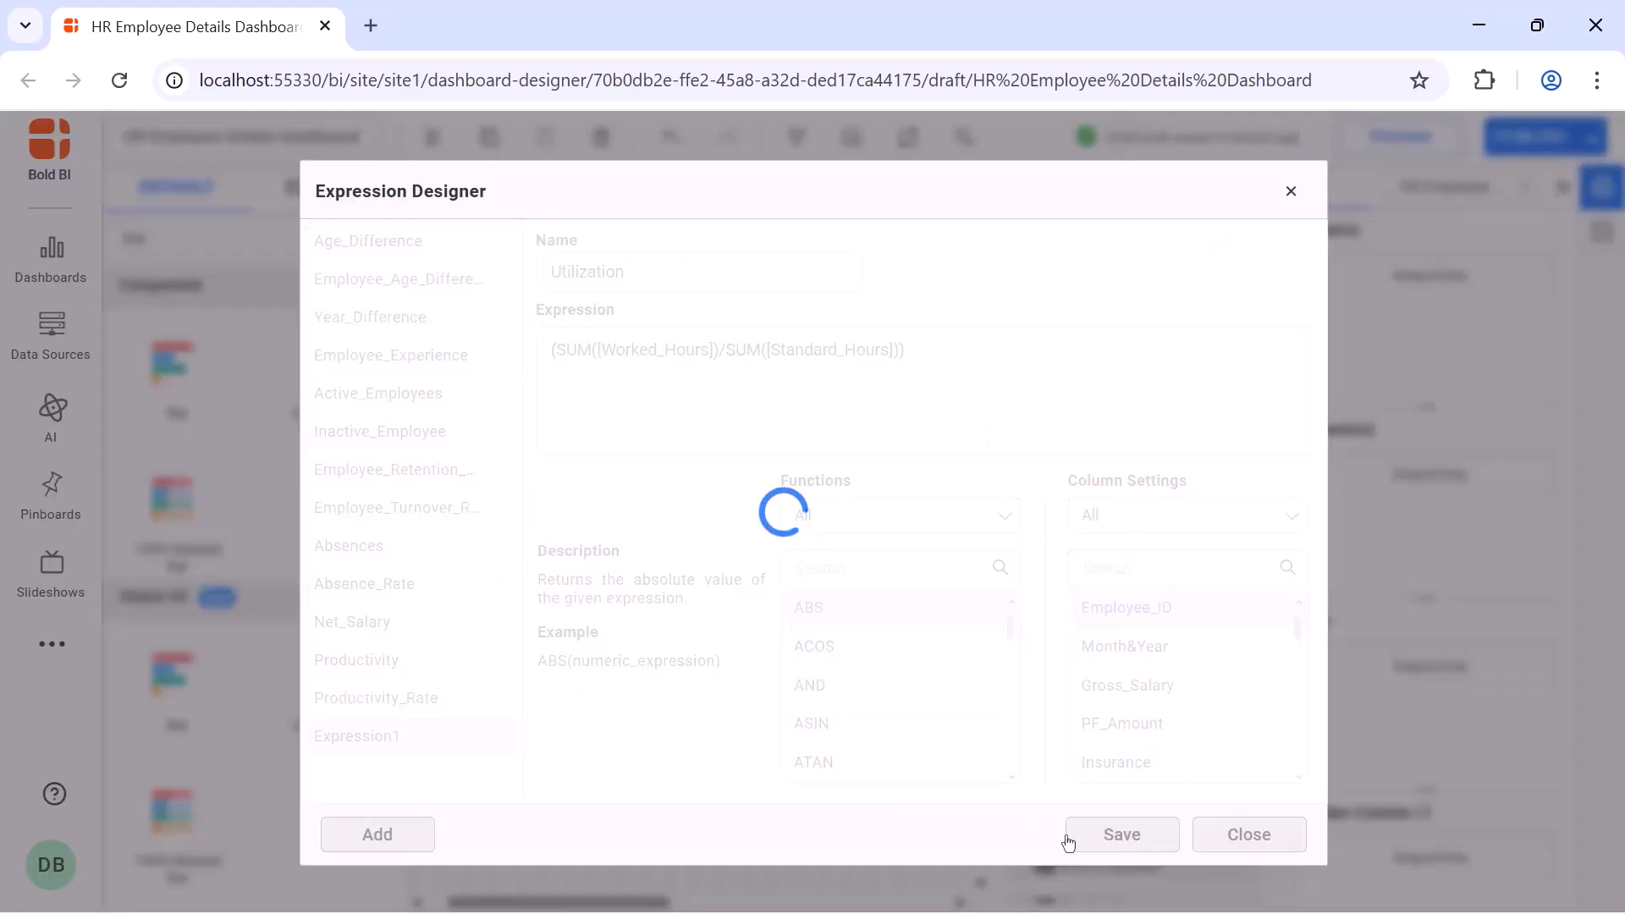
# Create and save an expression named Overall Labor Effectiveness with the formula (([Utilization]*[Productivity]))*100, and leave the expression designer
pyautogui.click(414, 838)
pyautogui.doubleClick(708, 272)
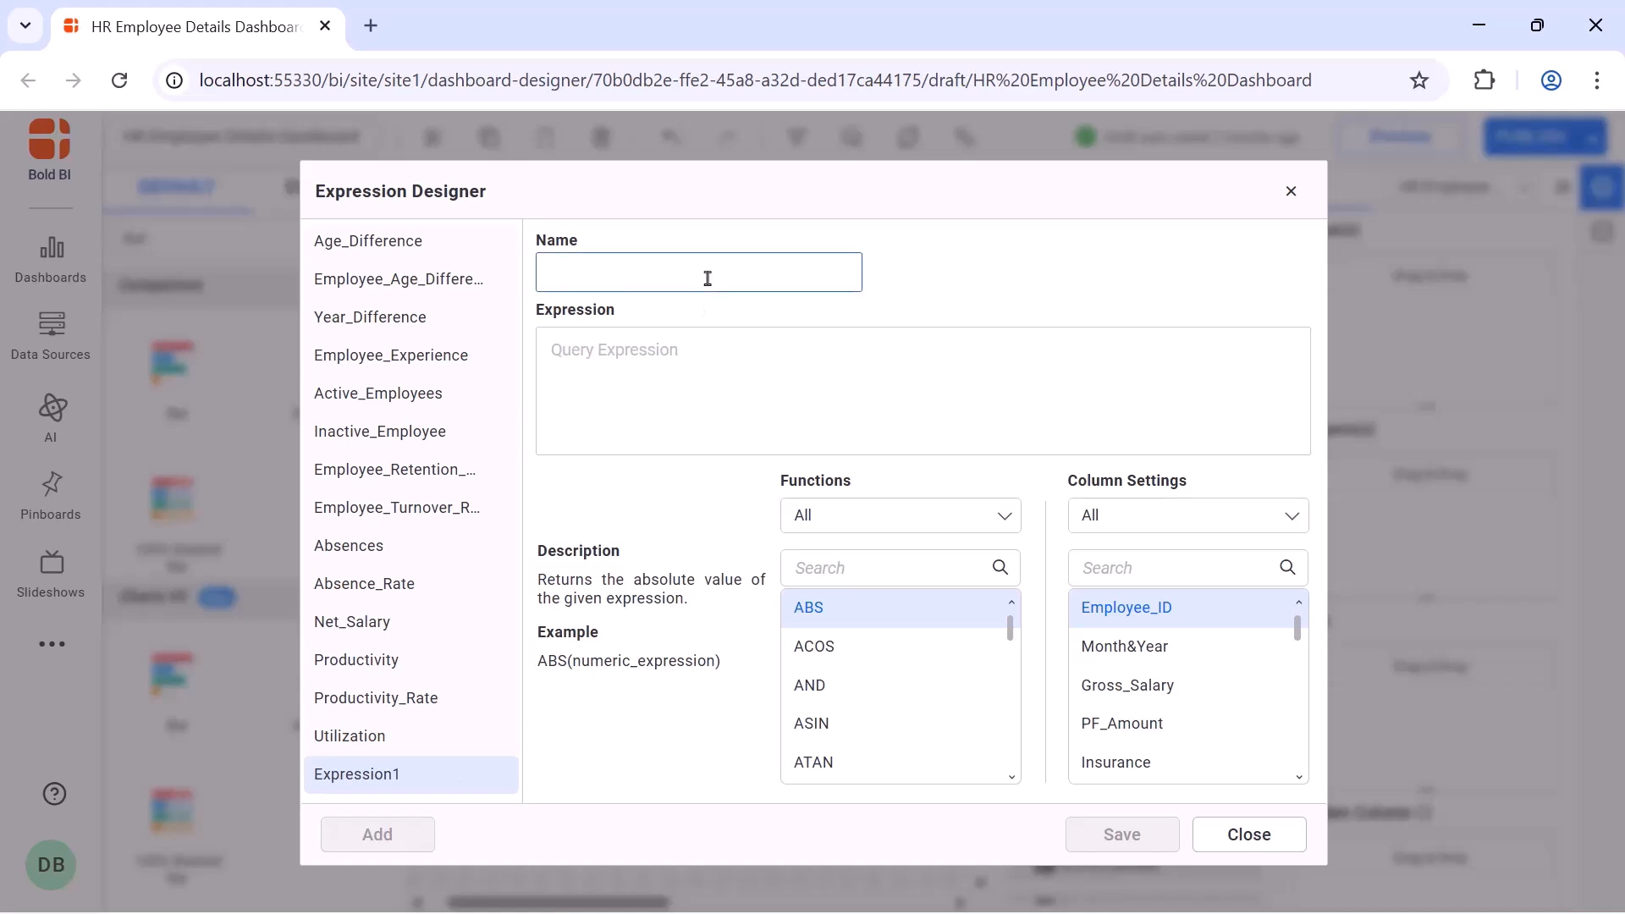
pyautogui.write('Overall Labor Effectiveness')
pyautogui.click(700, 331)
pyautogui.write('(([Utilization]*[Productivity]))*100')
pyautogui.click(1122, 834)
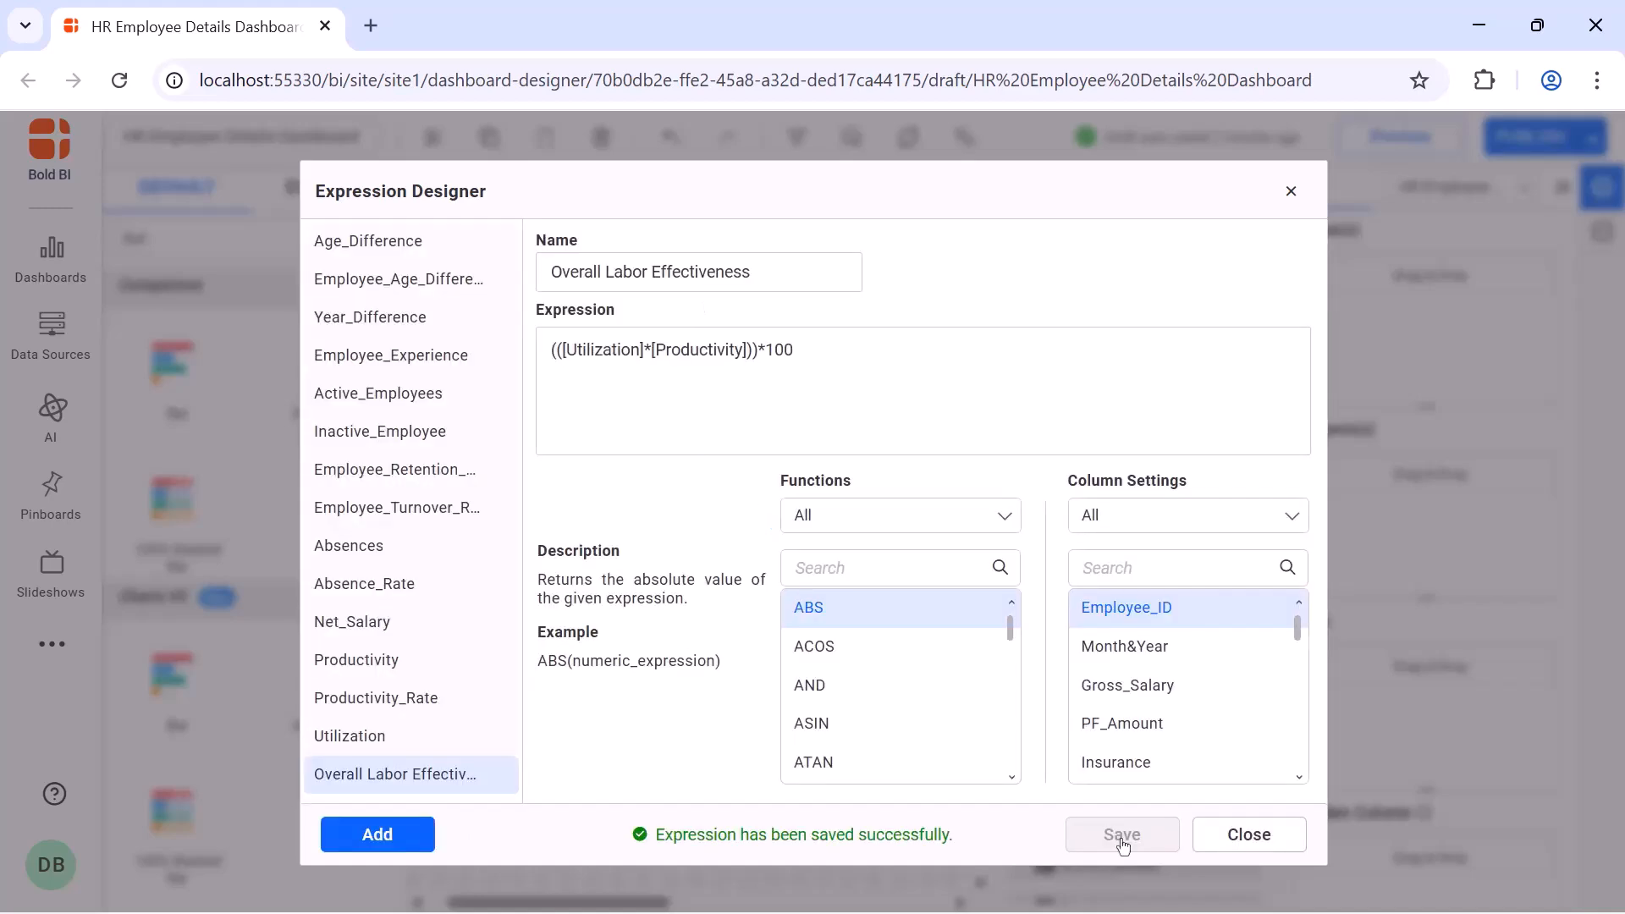
pyautogui.click(1291, 191)
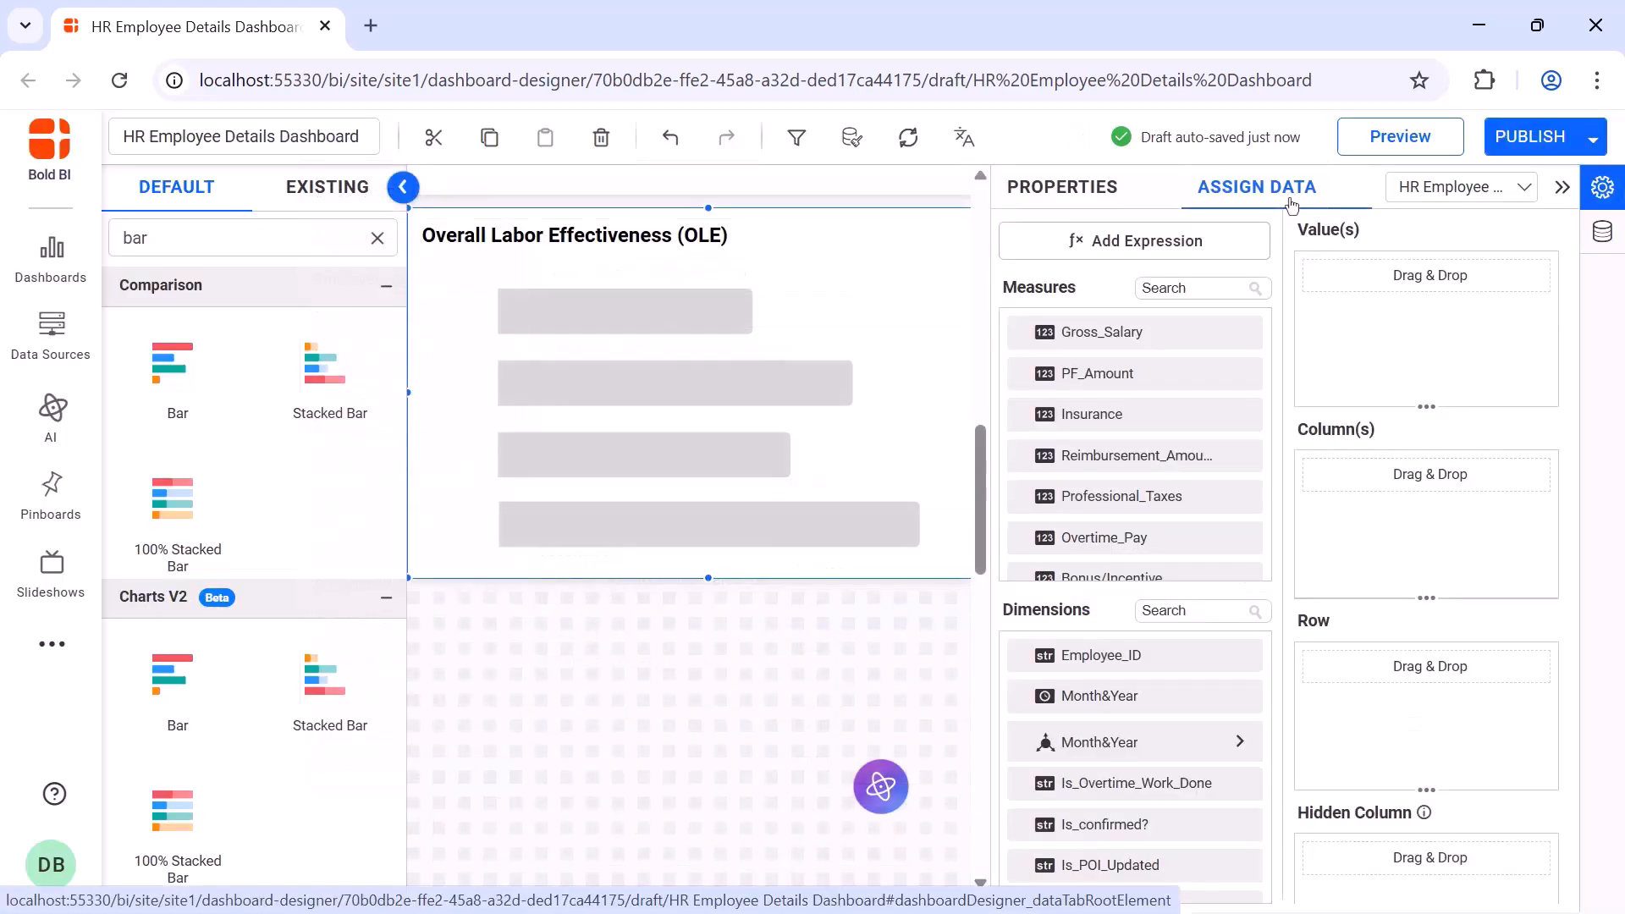
# Find the Overall Labor Effectiveness measure and assign it as the OLE chart's value
pyautogui.click(1218, 287)
pyautogui.write('over')
pyautogui.moveTo(1168, 456); pyautogui.dragTo(1310, 363)
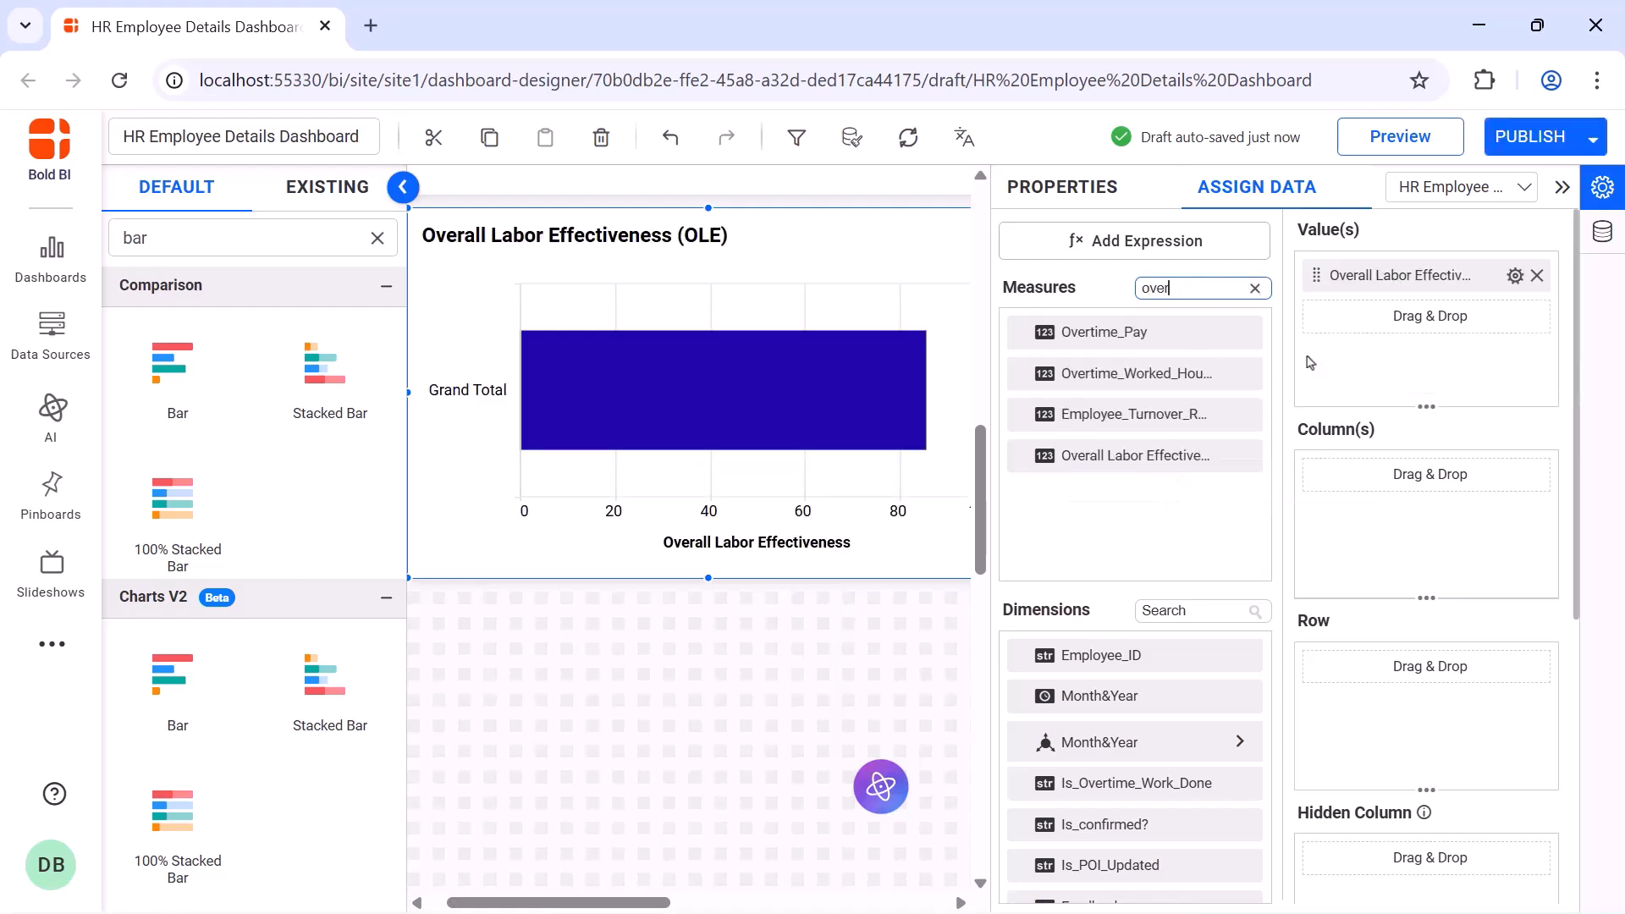
# Format the OLE chart's Overall Labor Effectiveness value with a % suffix
pyautogui.click(1514, 275)
pyautogui.click(1404, 392)
pyautogui.click(790, 729)
pyautogui.write('%')
pyautogui.click(982, 767)
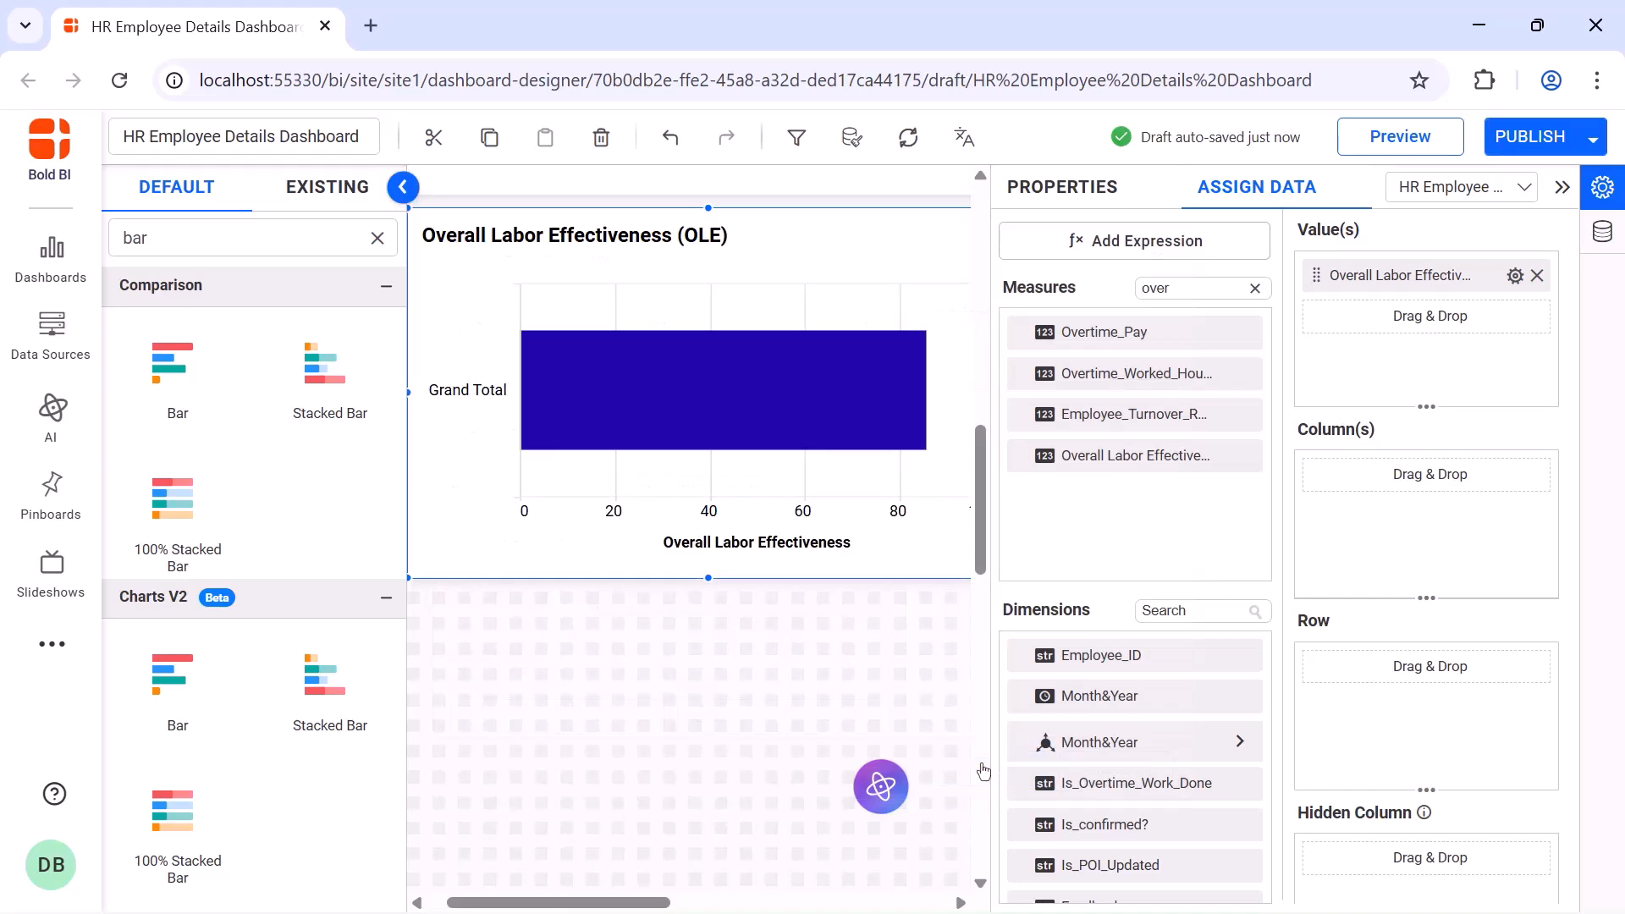
# Find the Team dimension, assign it as the OLE chart's column, and return to the chart's properties
pyautogui.click(1197, 611)
pyautogui.write('tea')
pyautogui.moveTo(1197, 657); pyautogui.dragTo(1298, 552)
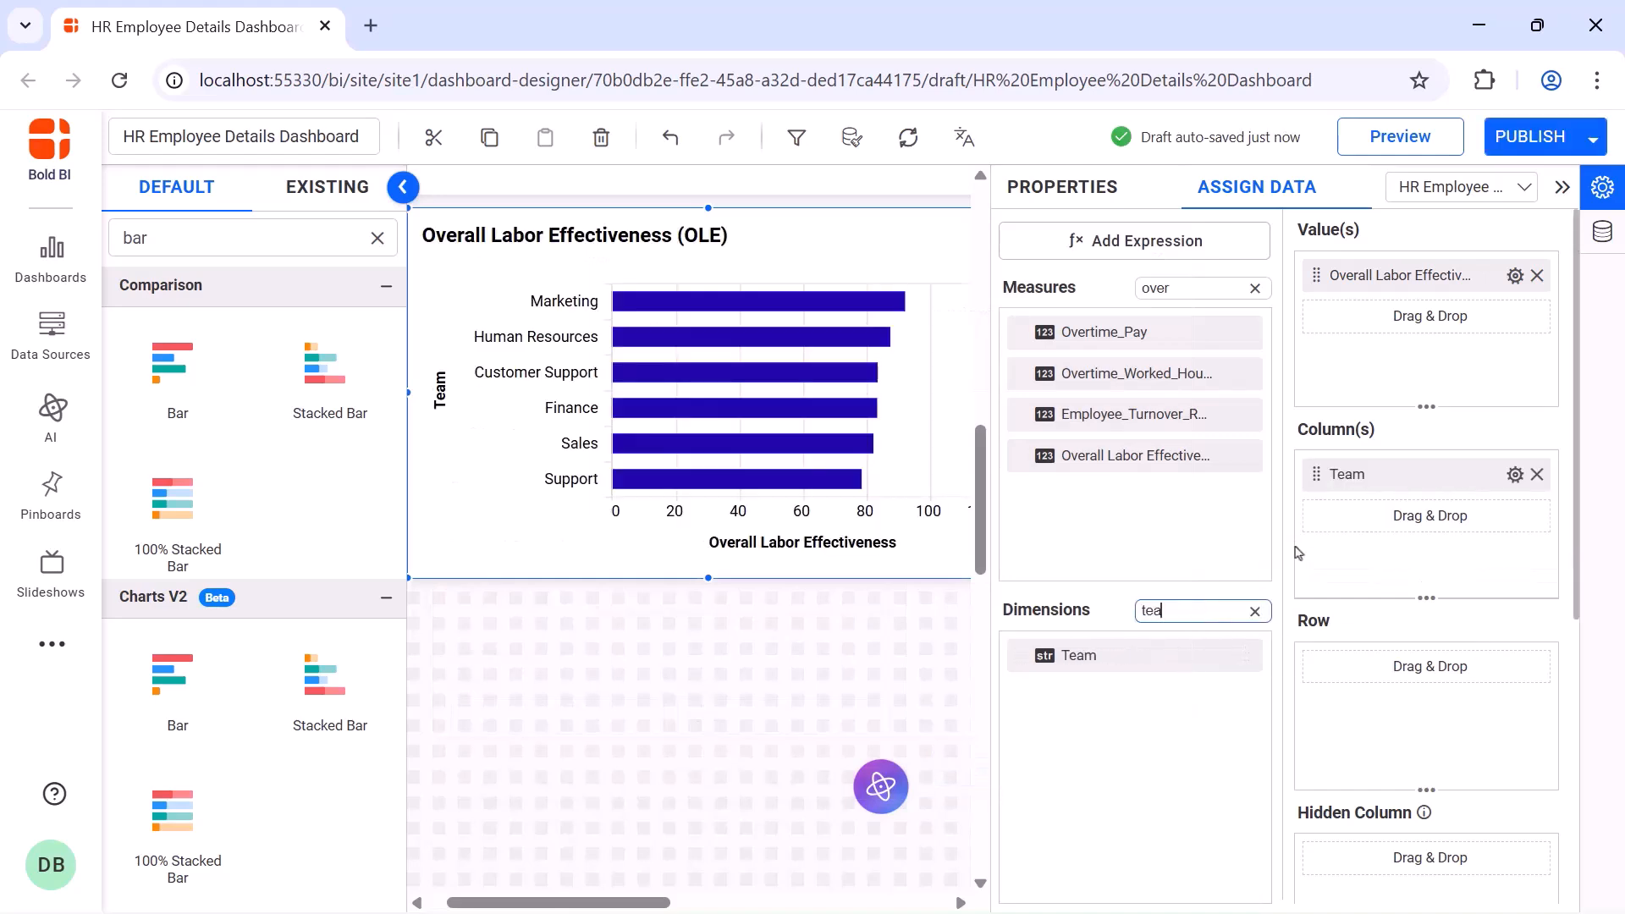
pyautogui.click(1062, 206)
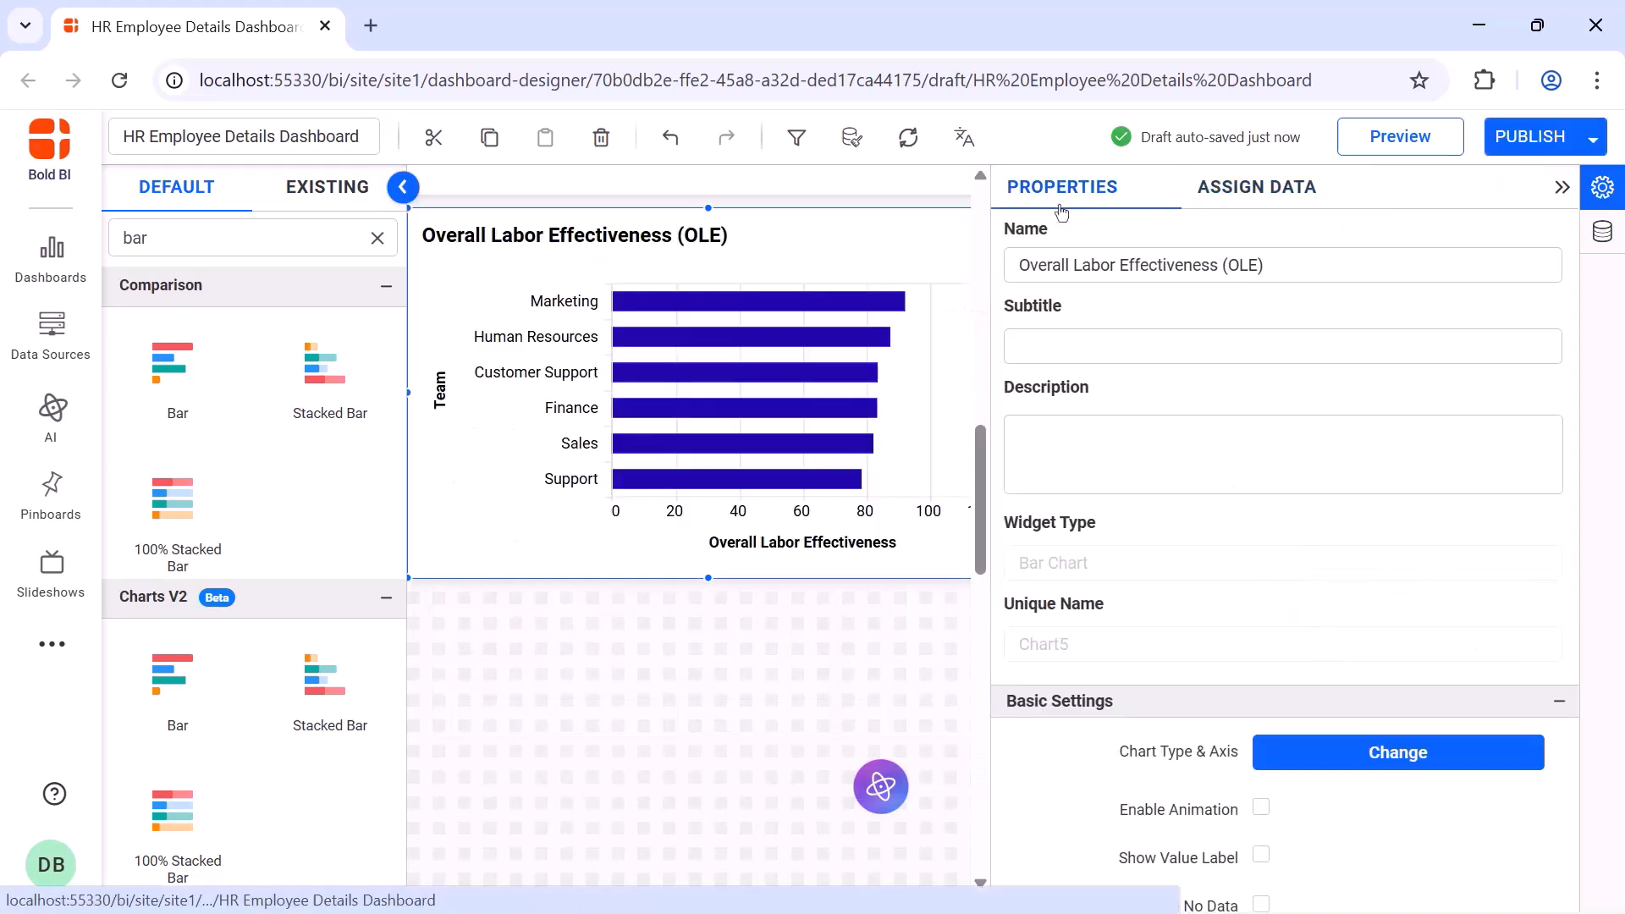
# Find the Grid widget, place it beside the Overall Labor Effectiveness (OLE) chart, and enlarge it to match
pyautogui.click(378, 238)
pyautogui.write('grid')
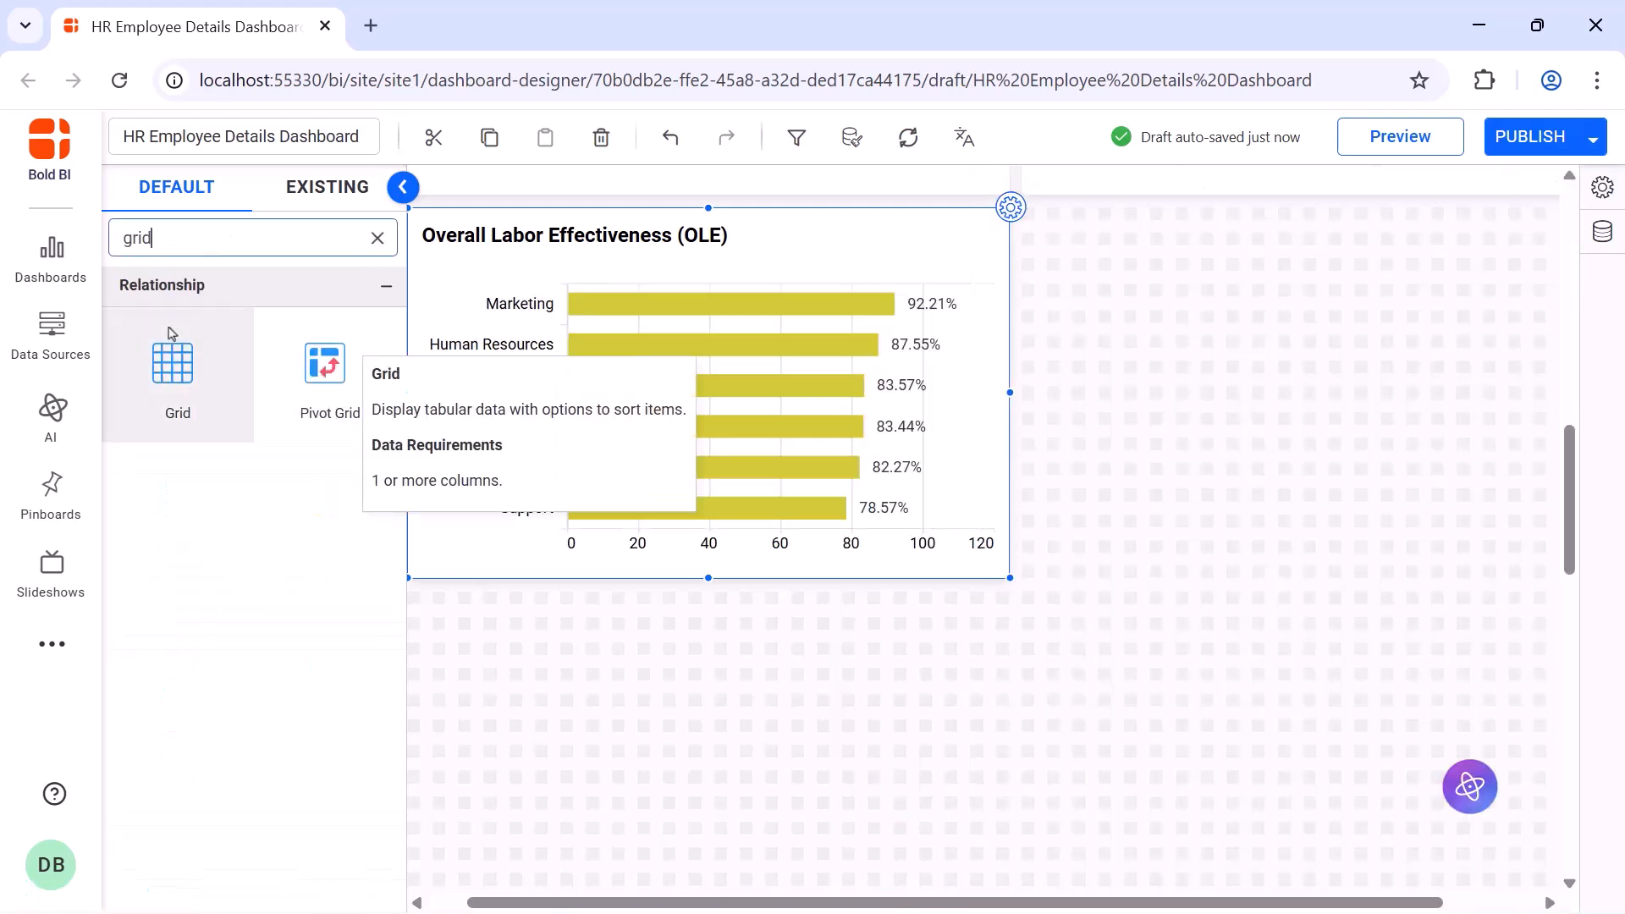
pyautogui.moveTo(171, 333); pyautogui.dragTo(1103, 271)
pyautogui.moveTo(1161, 363); pyautogui.dragTo(1513, 565)
pyautogui.click(1516, 207)
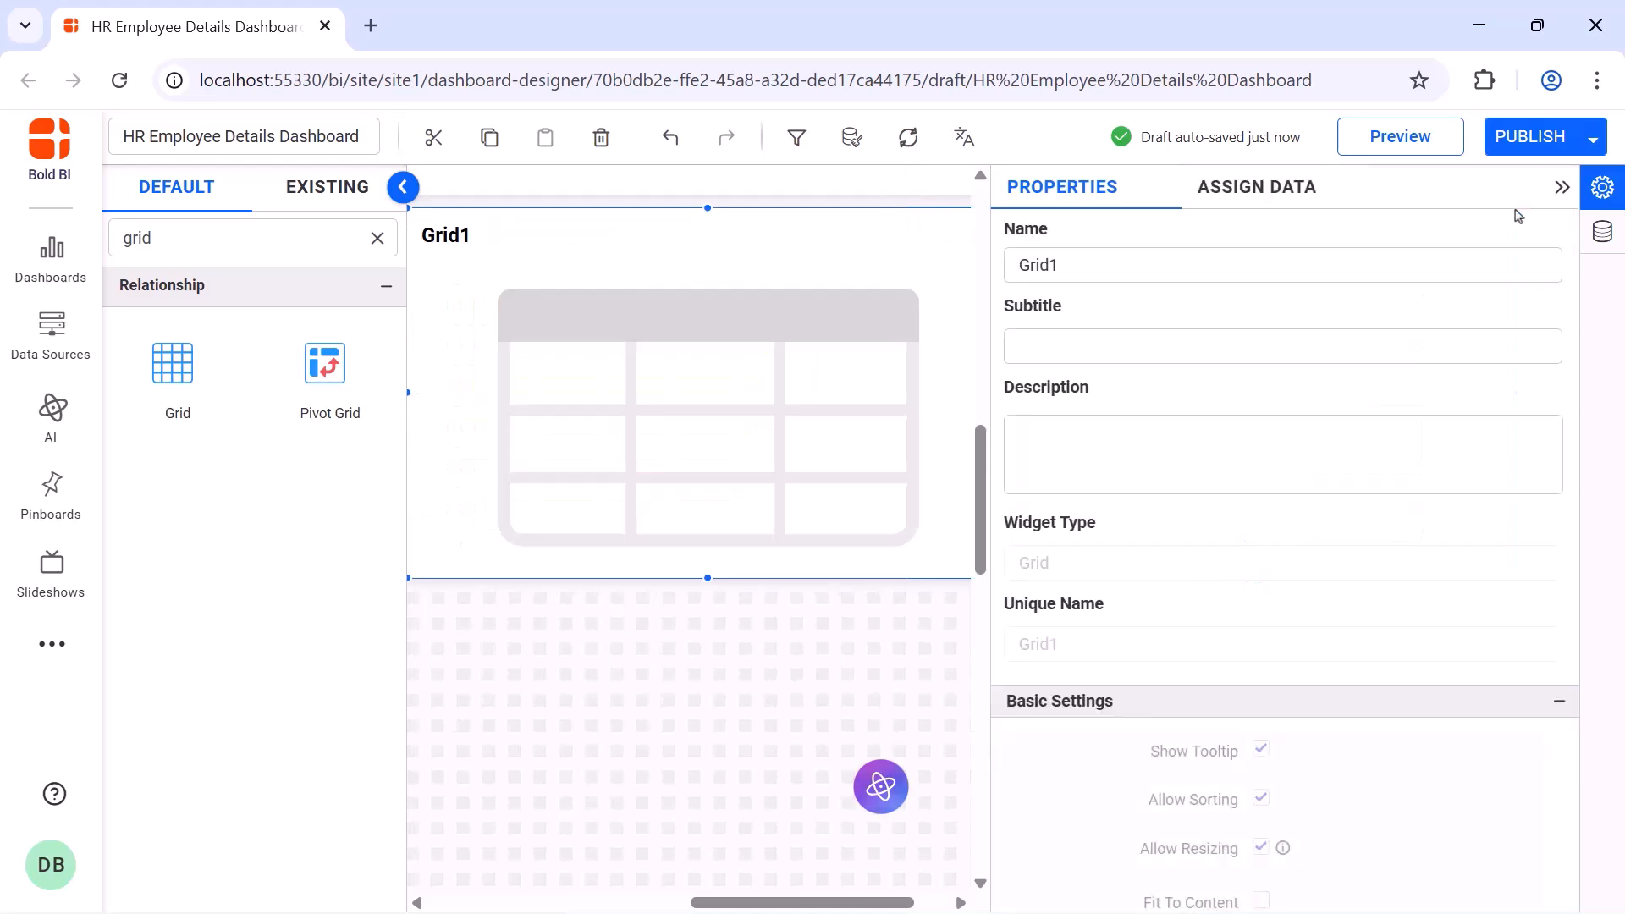
# Name the grid widget Employee Feedback Details
pyautogui.click(1494, 255)
pyautogui.hotkey('ctrl', 'a')
pyautogui.write('Employee Feedback Details')
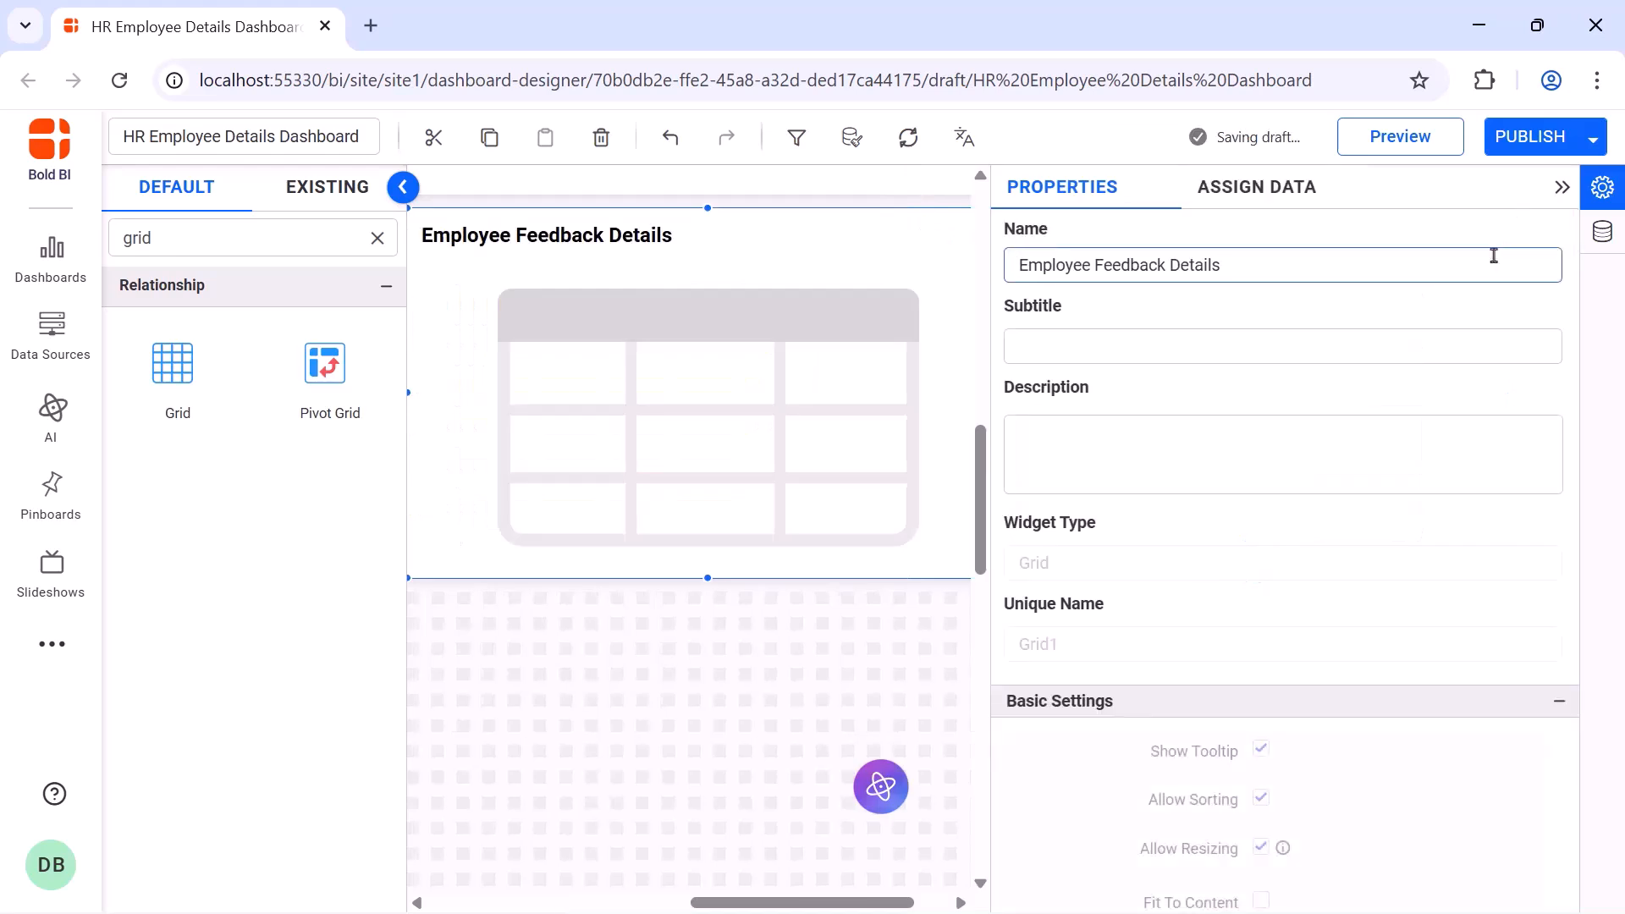
# Add the HR_Payroll_Employee_Details Employee_ID dimension as a grid column and rename it Employee ID
pyautogui.click(1257, 186)
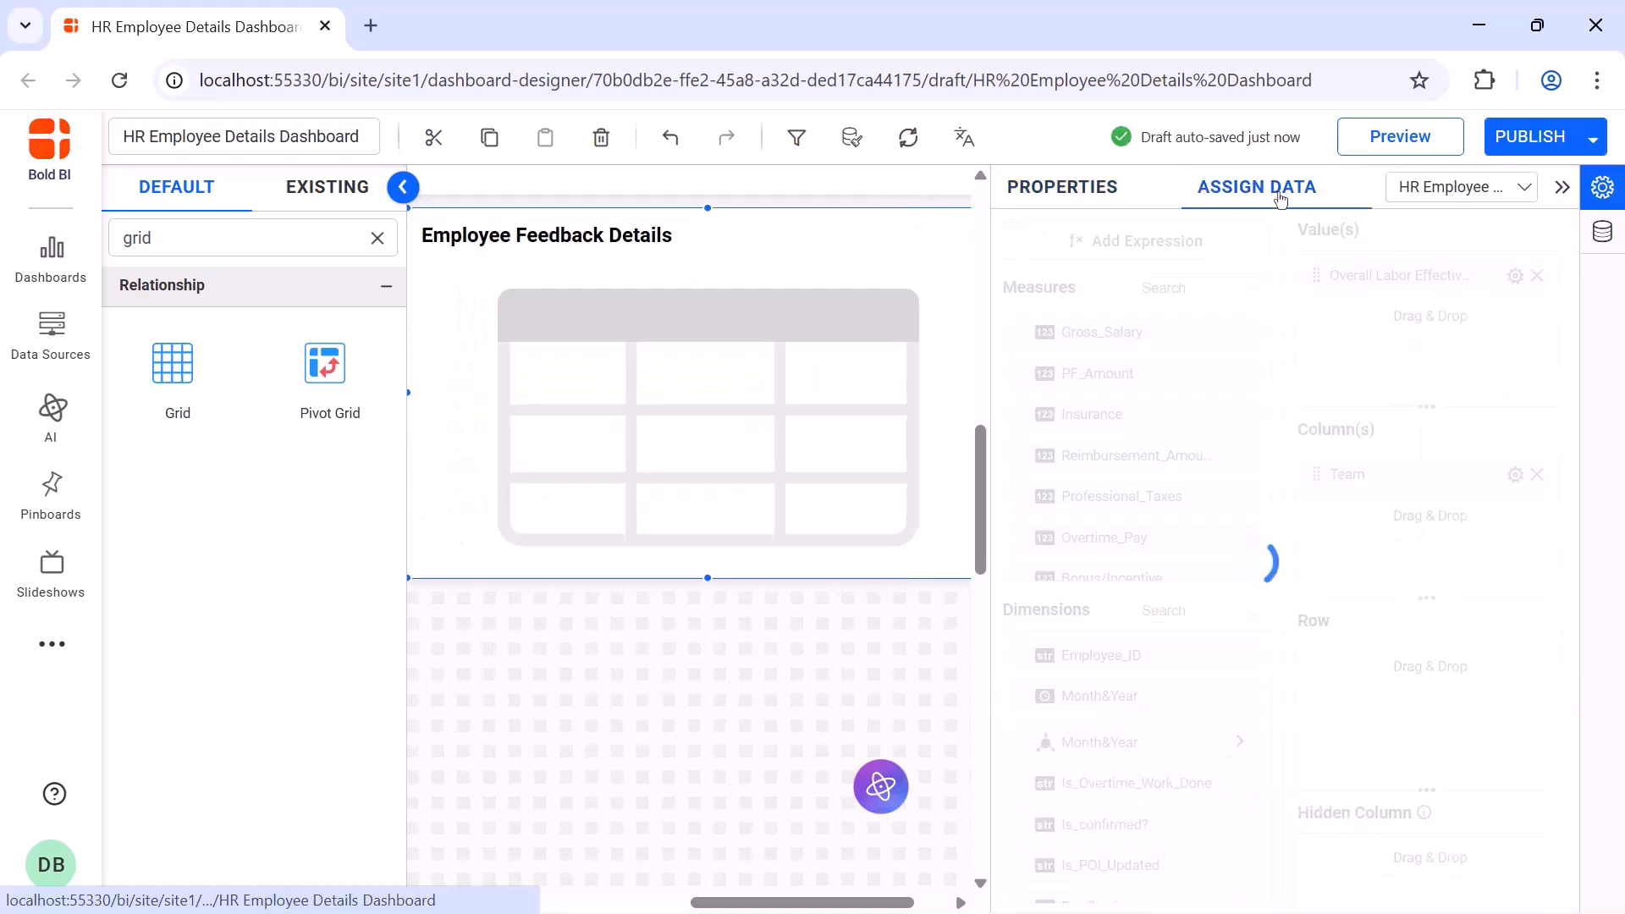
pyautogui.click(1214, 605)
pyautogui.write('emp')
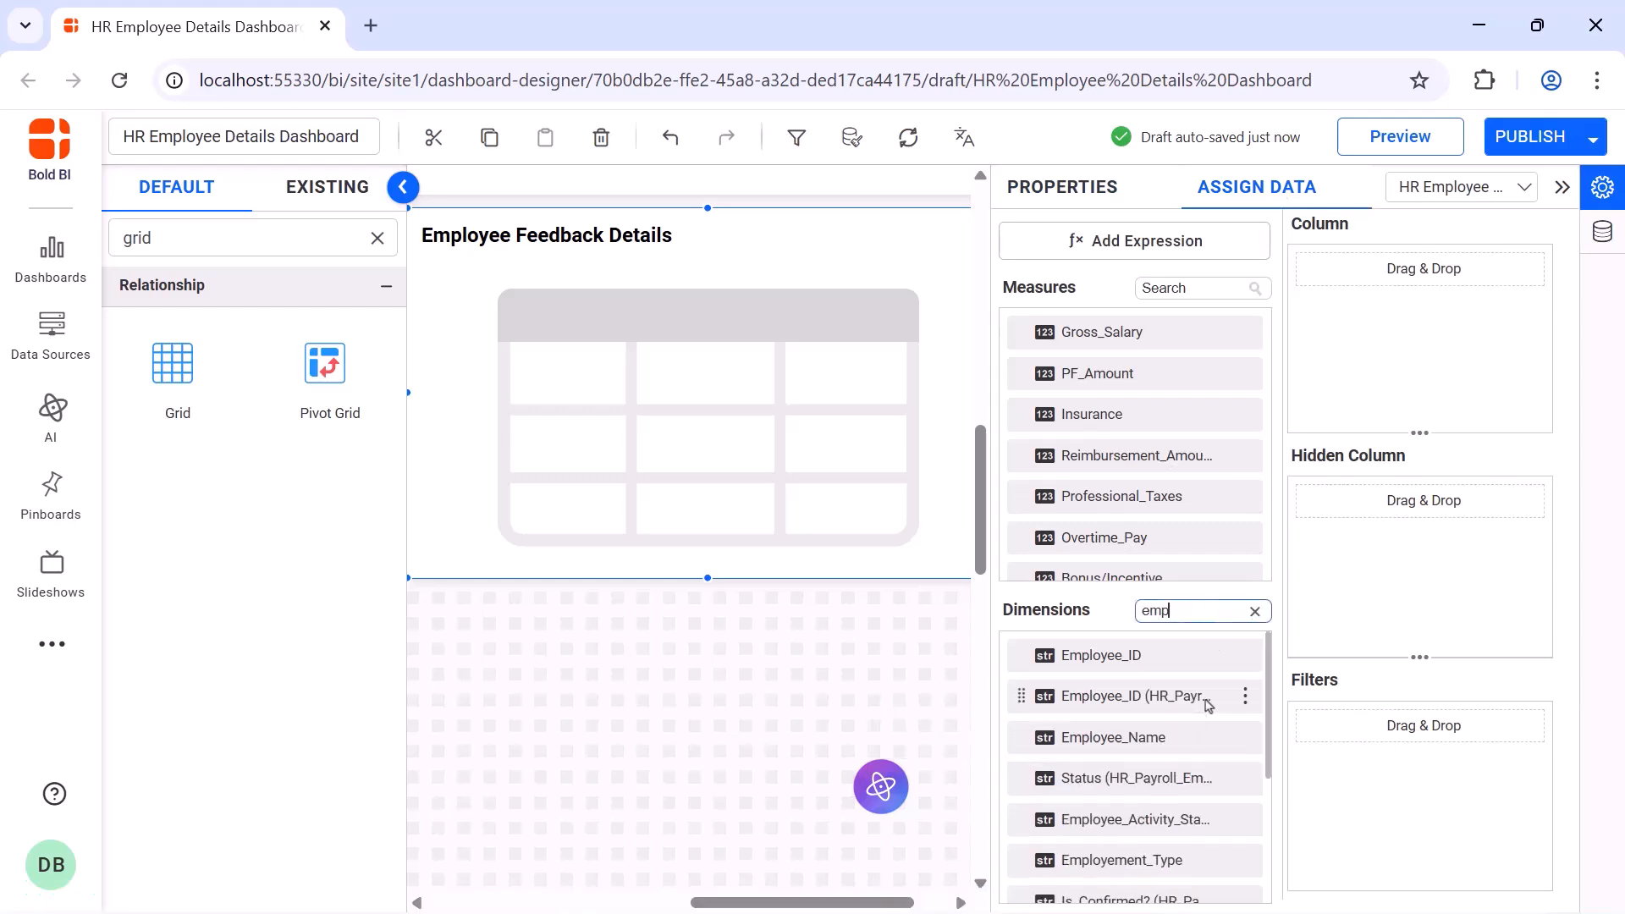
pyautogui.moveTo(1216, 696); pyautogui.dragTo(1325, 374)
pyautogui.write('Employee ID')
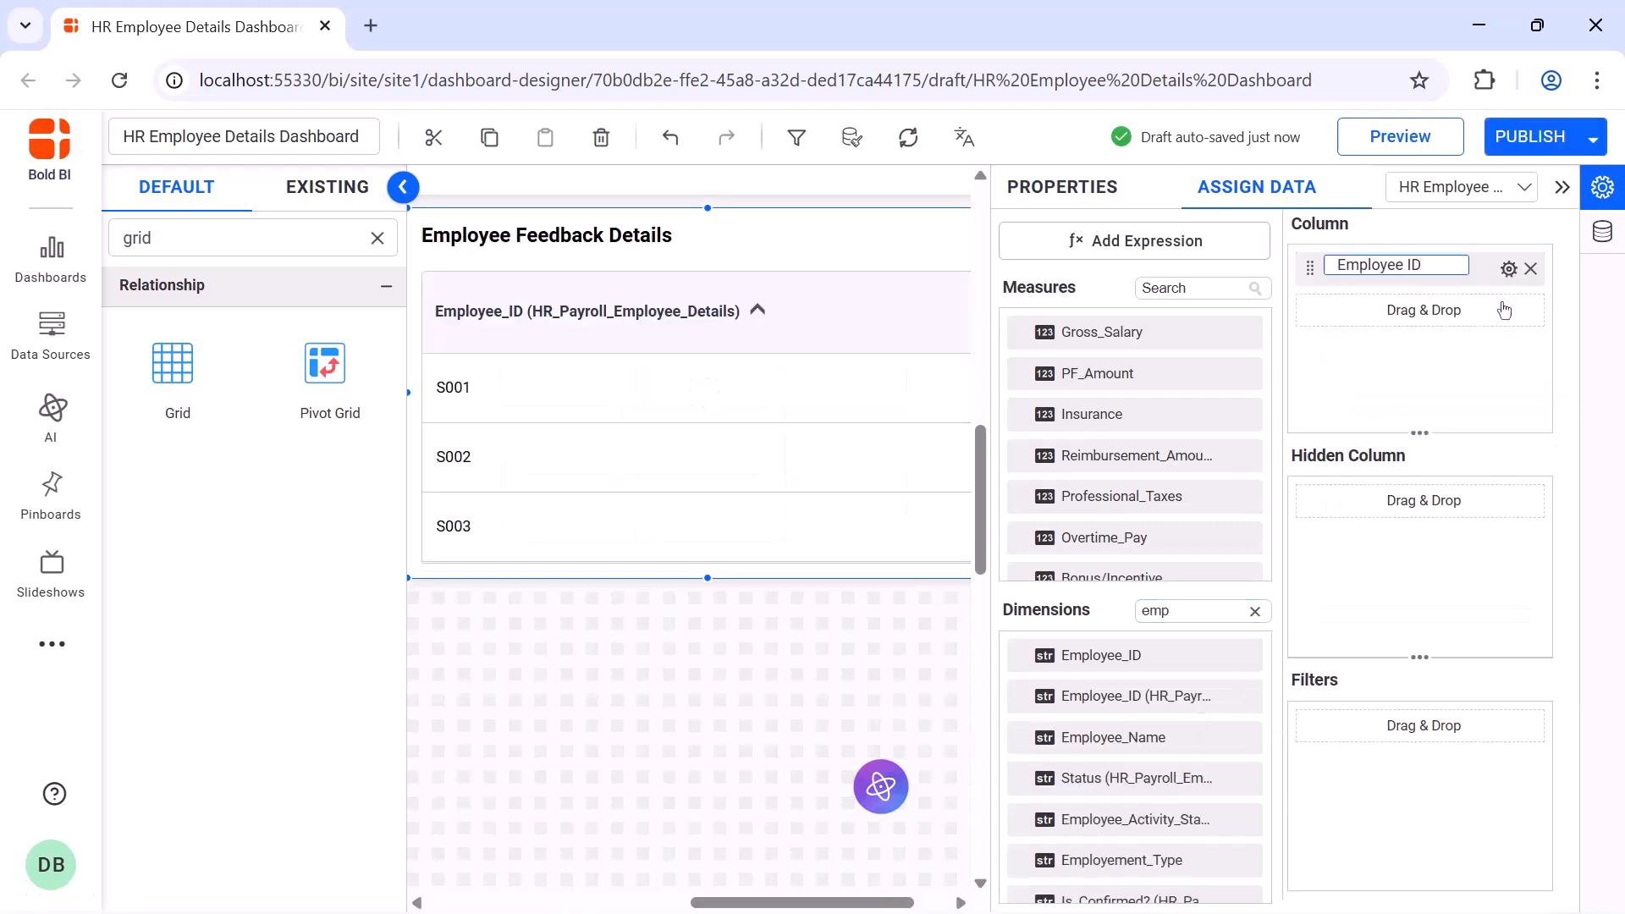
pyautogui.press('Return')
# Add the Employee_Name dimension as a grid column and rename it Employee Name
pyautogui.moveTo(1225, 741); pyautogui.dragTo(1324, 388)
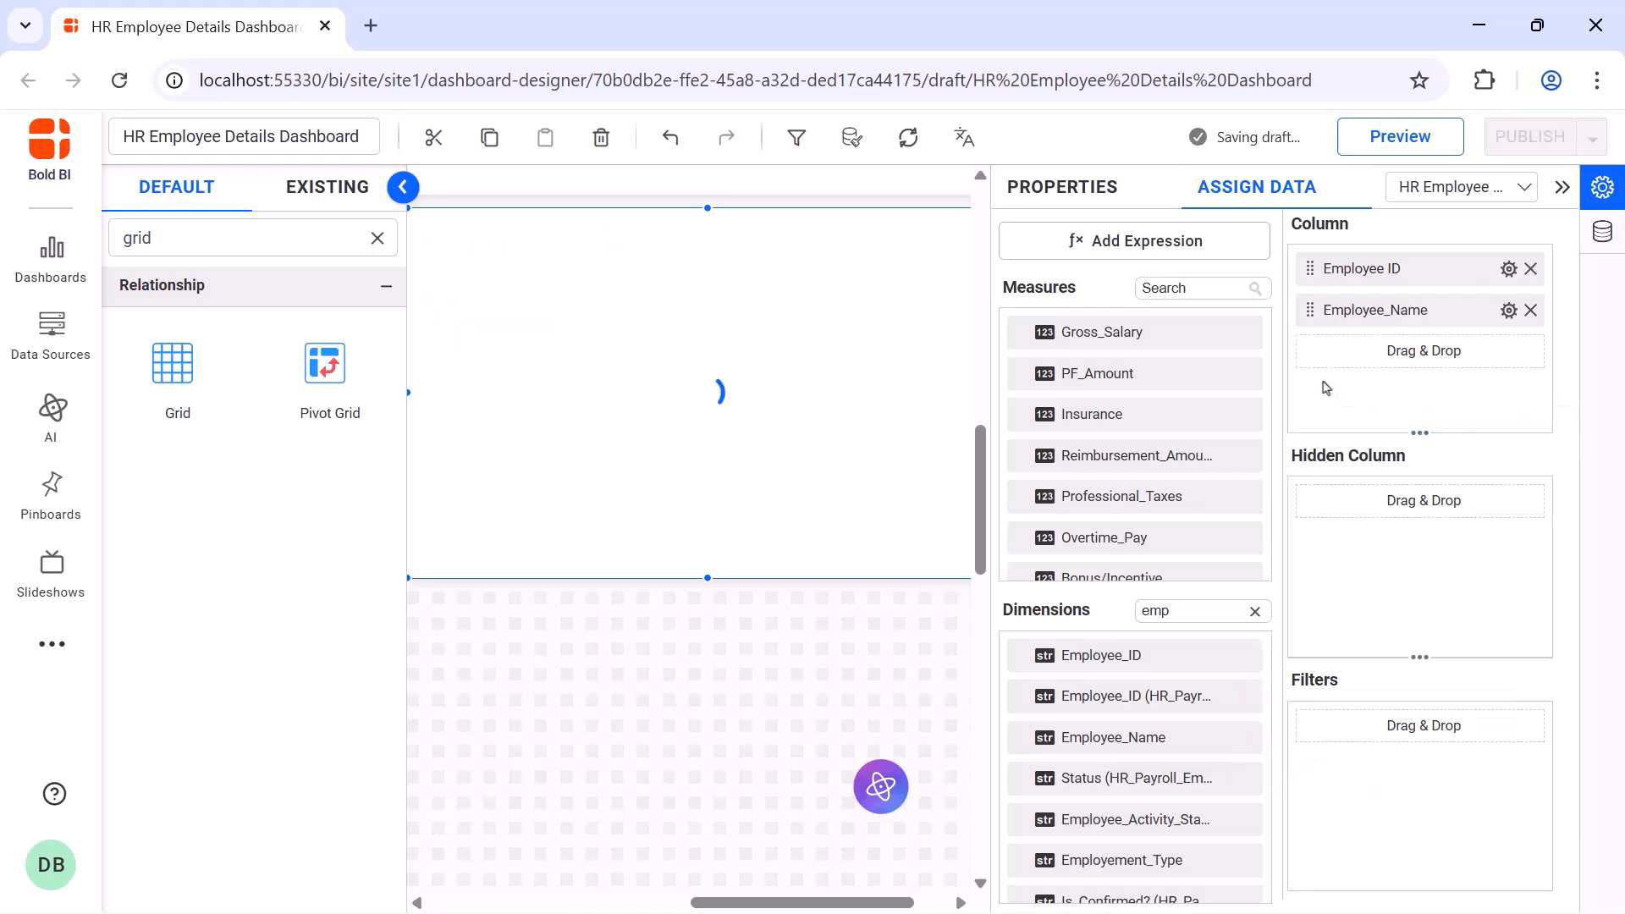
pyautogui.click(1507, 314)
pyautogui.click(1504, 348)
pyautogui.hotkey('ctrl', 'a')
pyautogui.write('Employee Name')
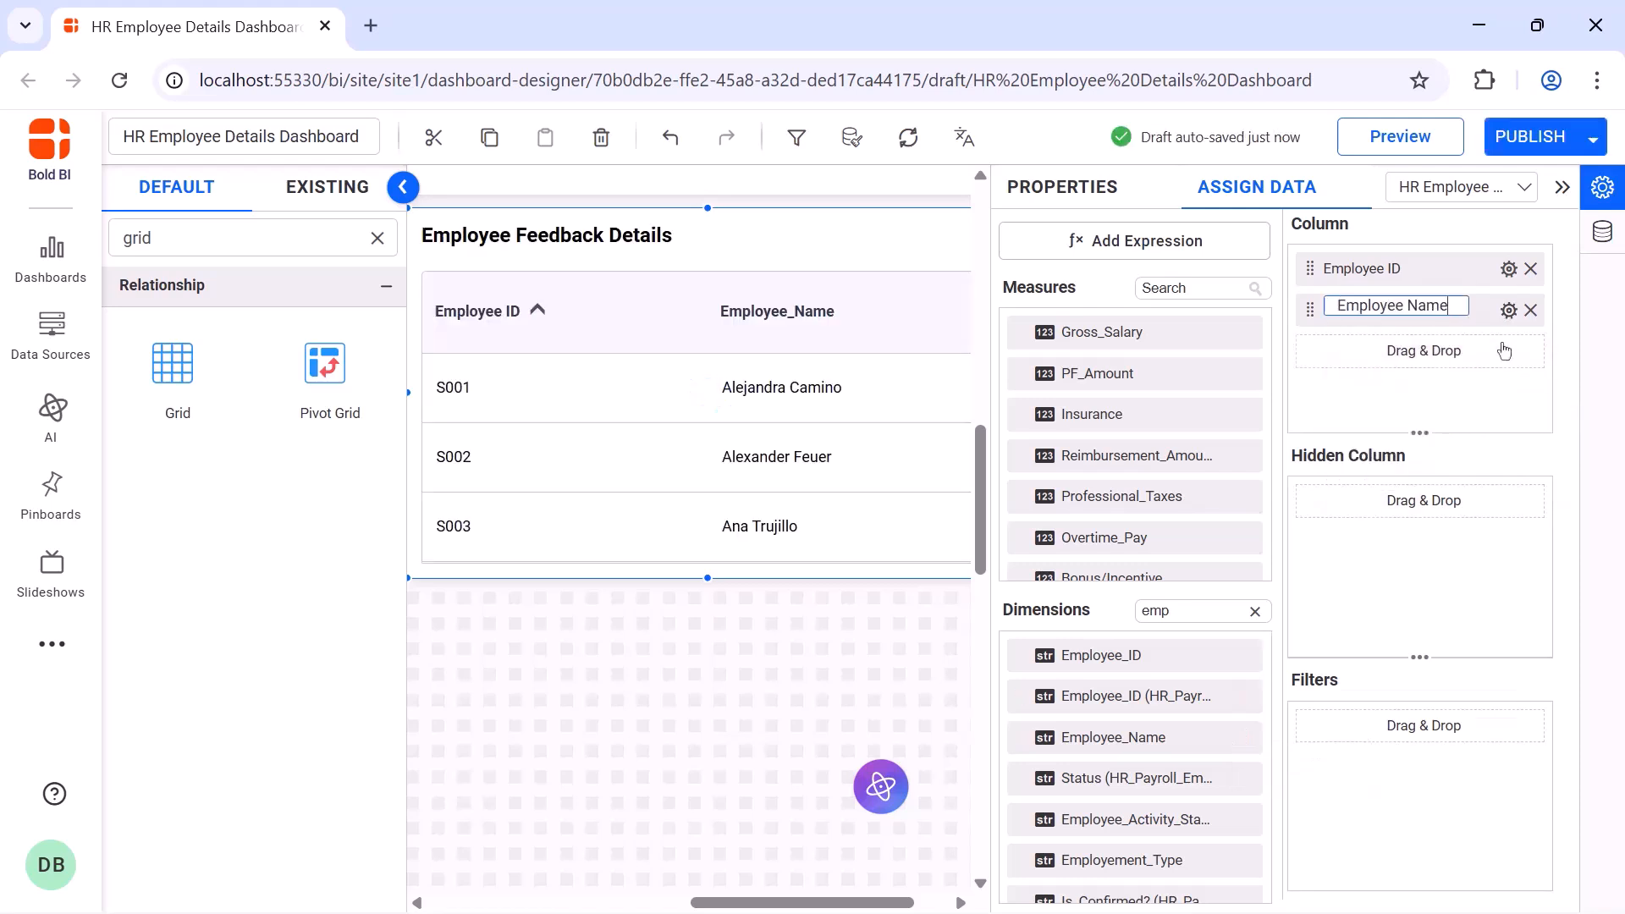
pyautogui.press('Return')
# Find the Team dimension and add it as the grid's third column
pyautogui.click(1255, 611)
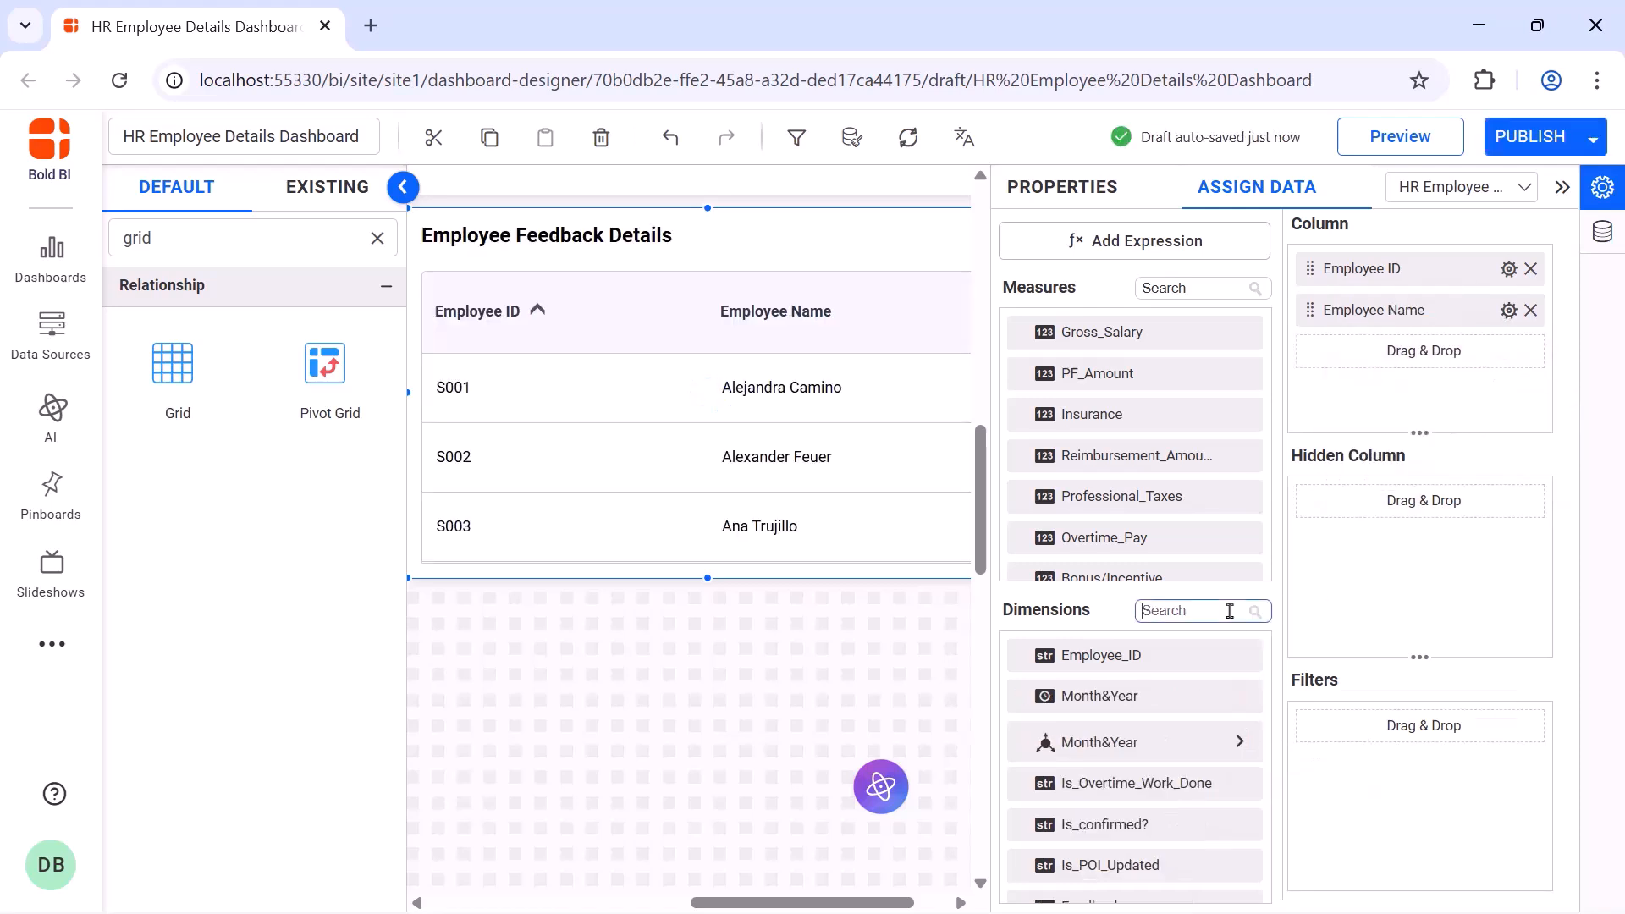
pyautogui.write('te')
pyautogui.moveTo(1245, 696); pyautogui.dragTo(1422, 350)
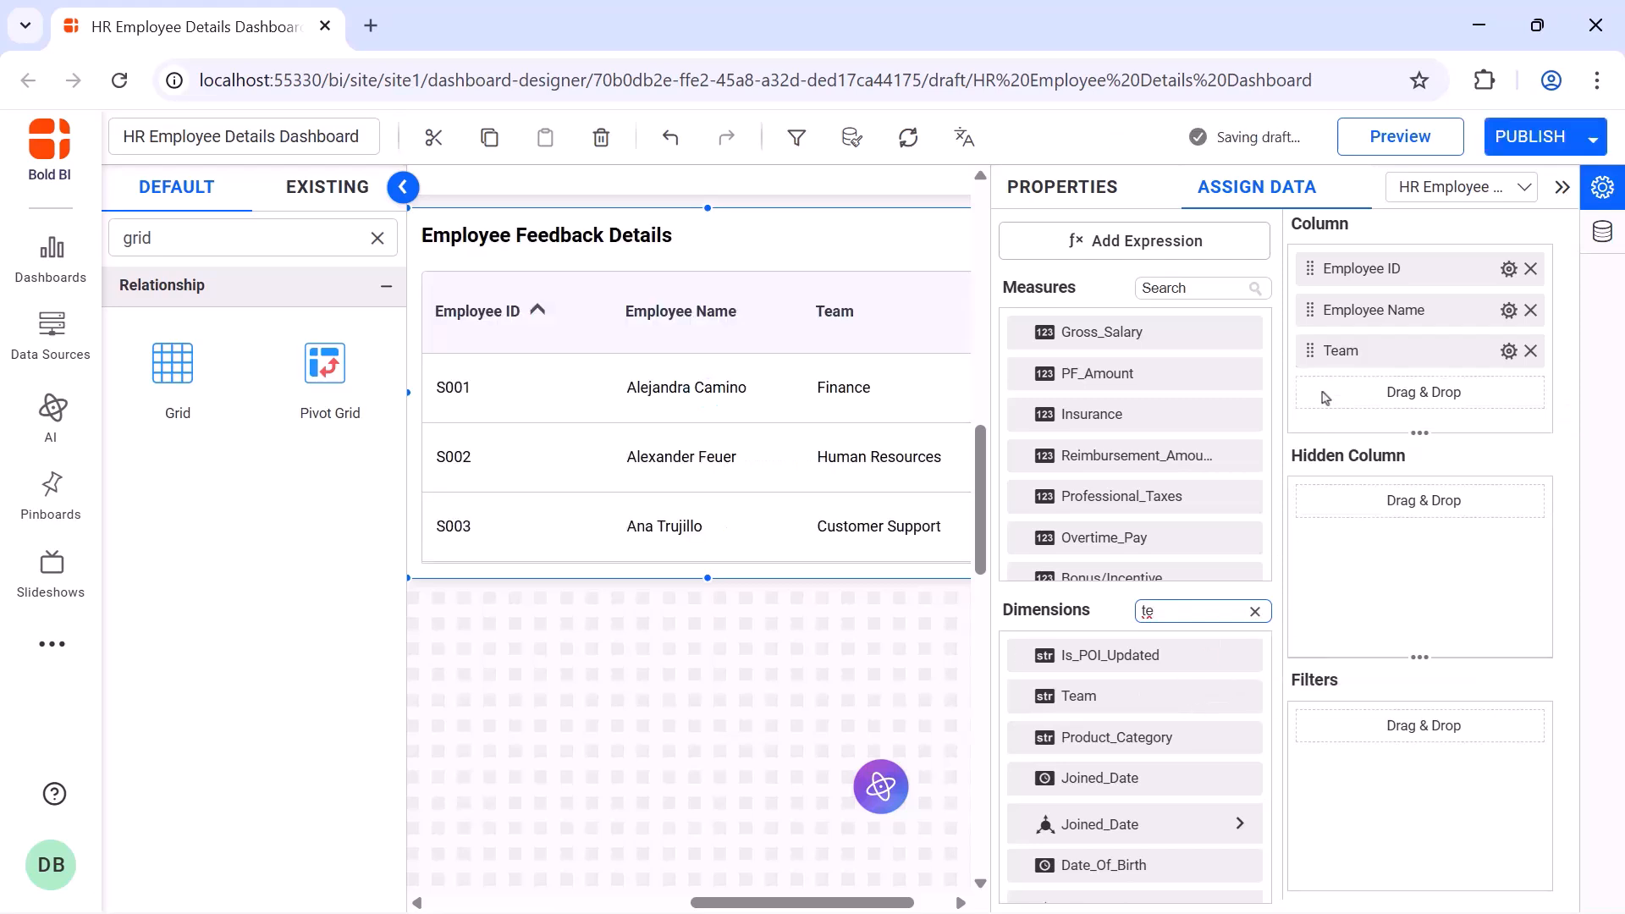
# Find the Designation dimension, add it as a grid column, and rename it Job Title
pyautogui.click(1255, 611)
pyautogui.write('de')
pyautogui.moveTo(1098, 696); pyautogui.dragTo(1354, 398)
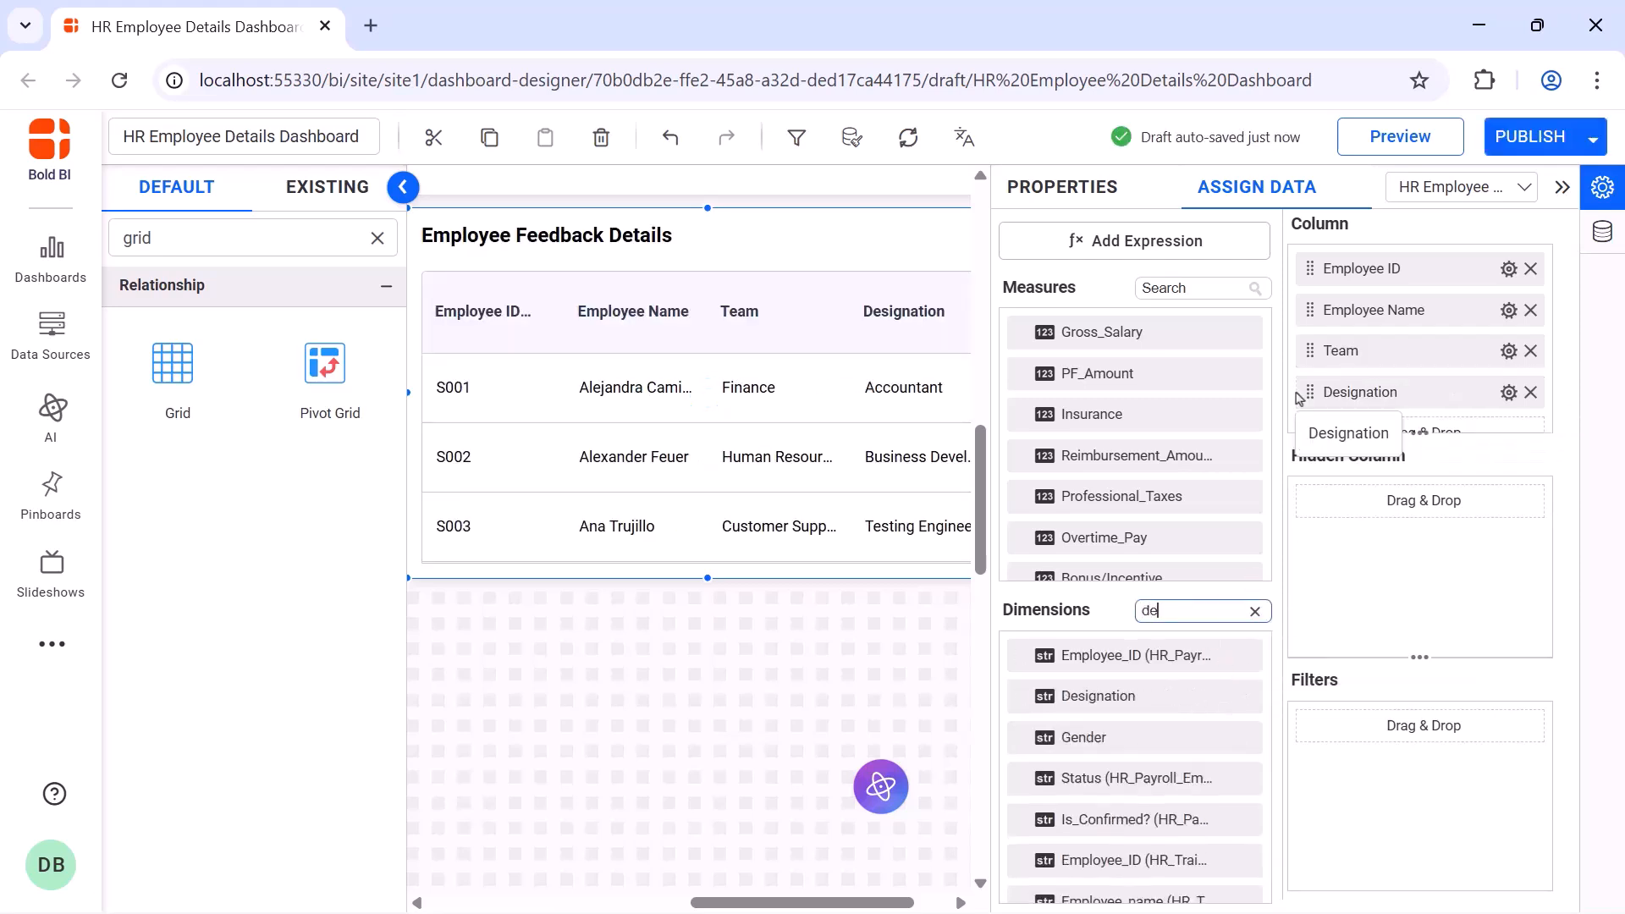
pyautogui.click(1509, 392)
pyautogui.click(1511, 440)
pyautogui.write('Job Title')
pyautogui.press('Return')
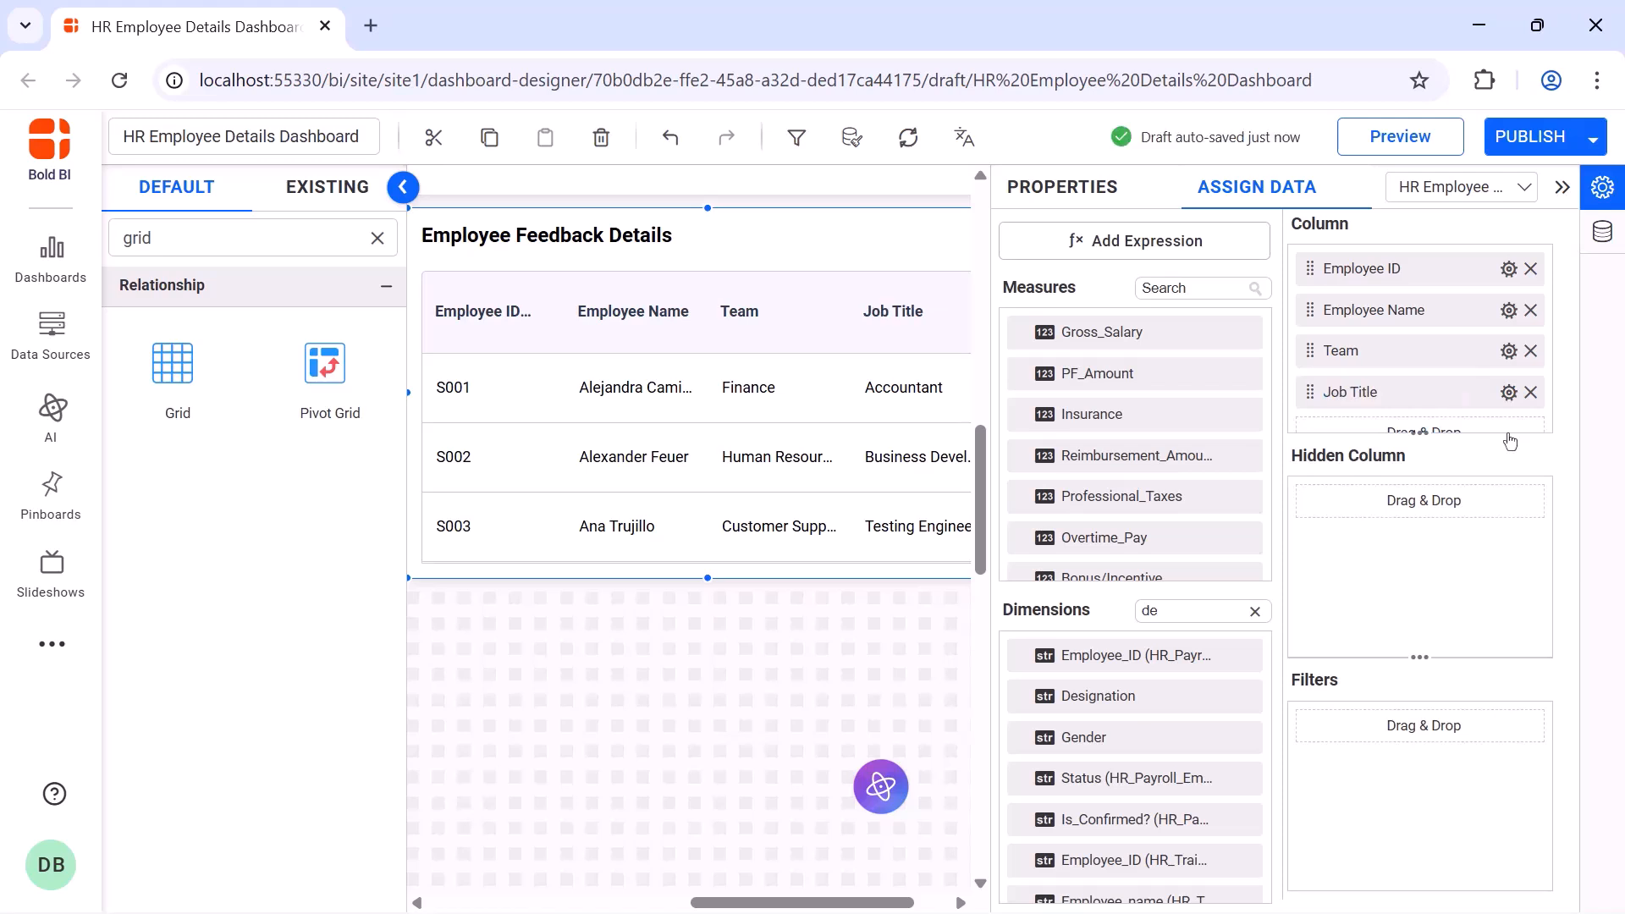
# Find the Performance_Rating measure, add it as a grid column, and rename it Avg. Rating/5
pyautogui.click(1186, 287)
pyautogui.write('pe')
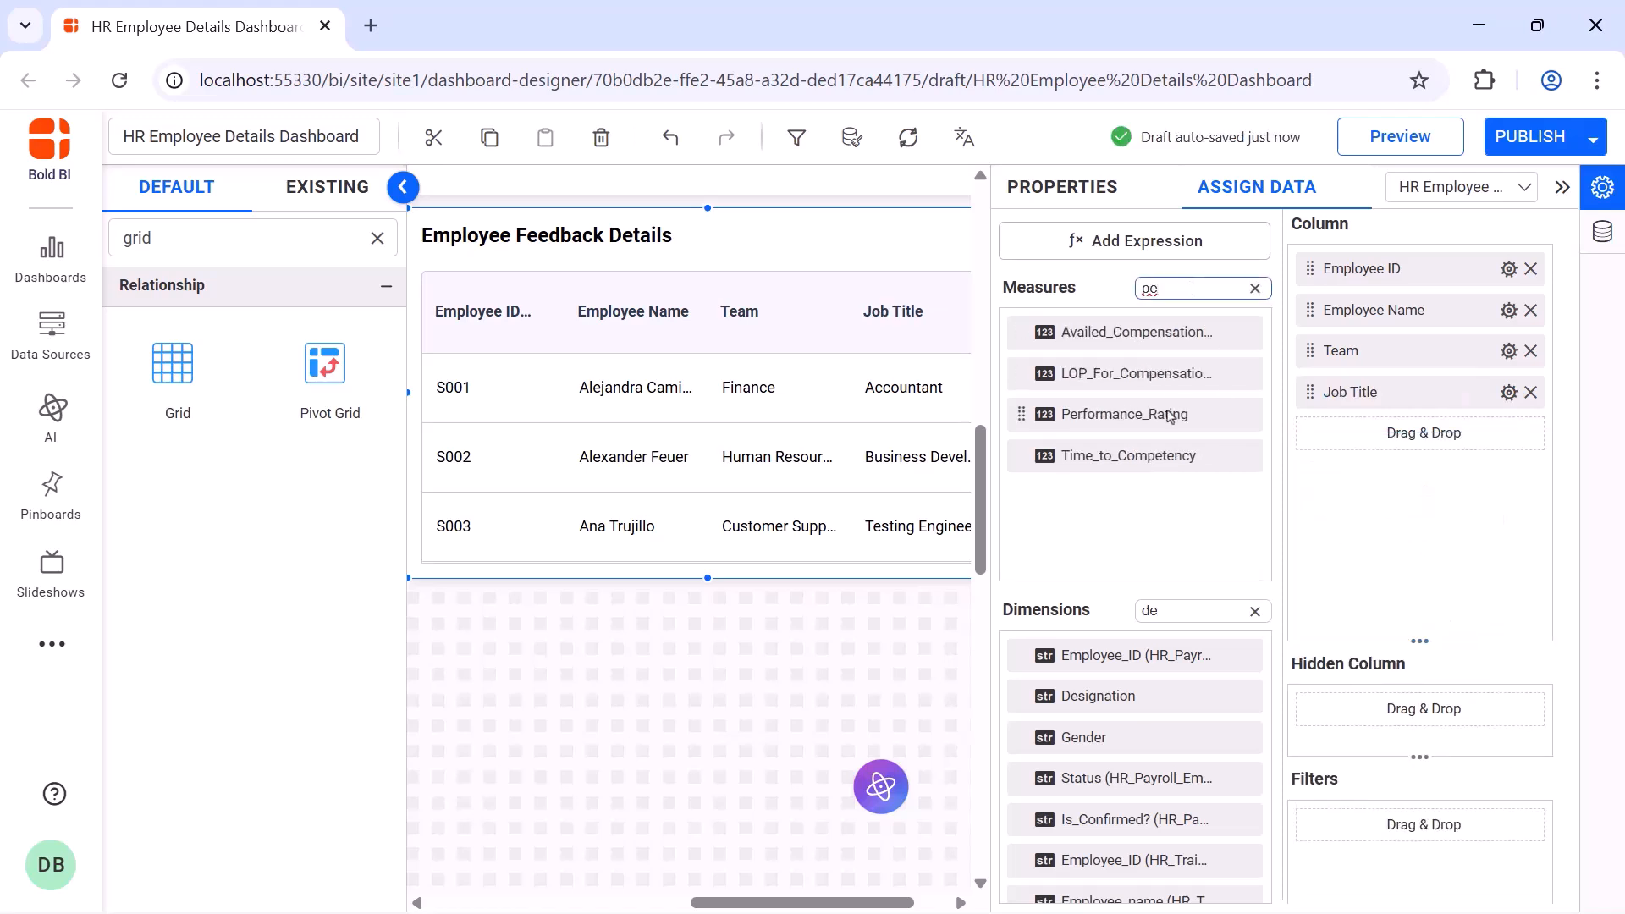
pyautogui.moveTo(1171, 414); pyautogui.dragTo(1311, 478)
pyautogui.click(1508, 433)
pyautogui.click(1502, 472)
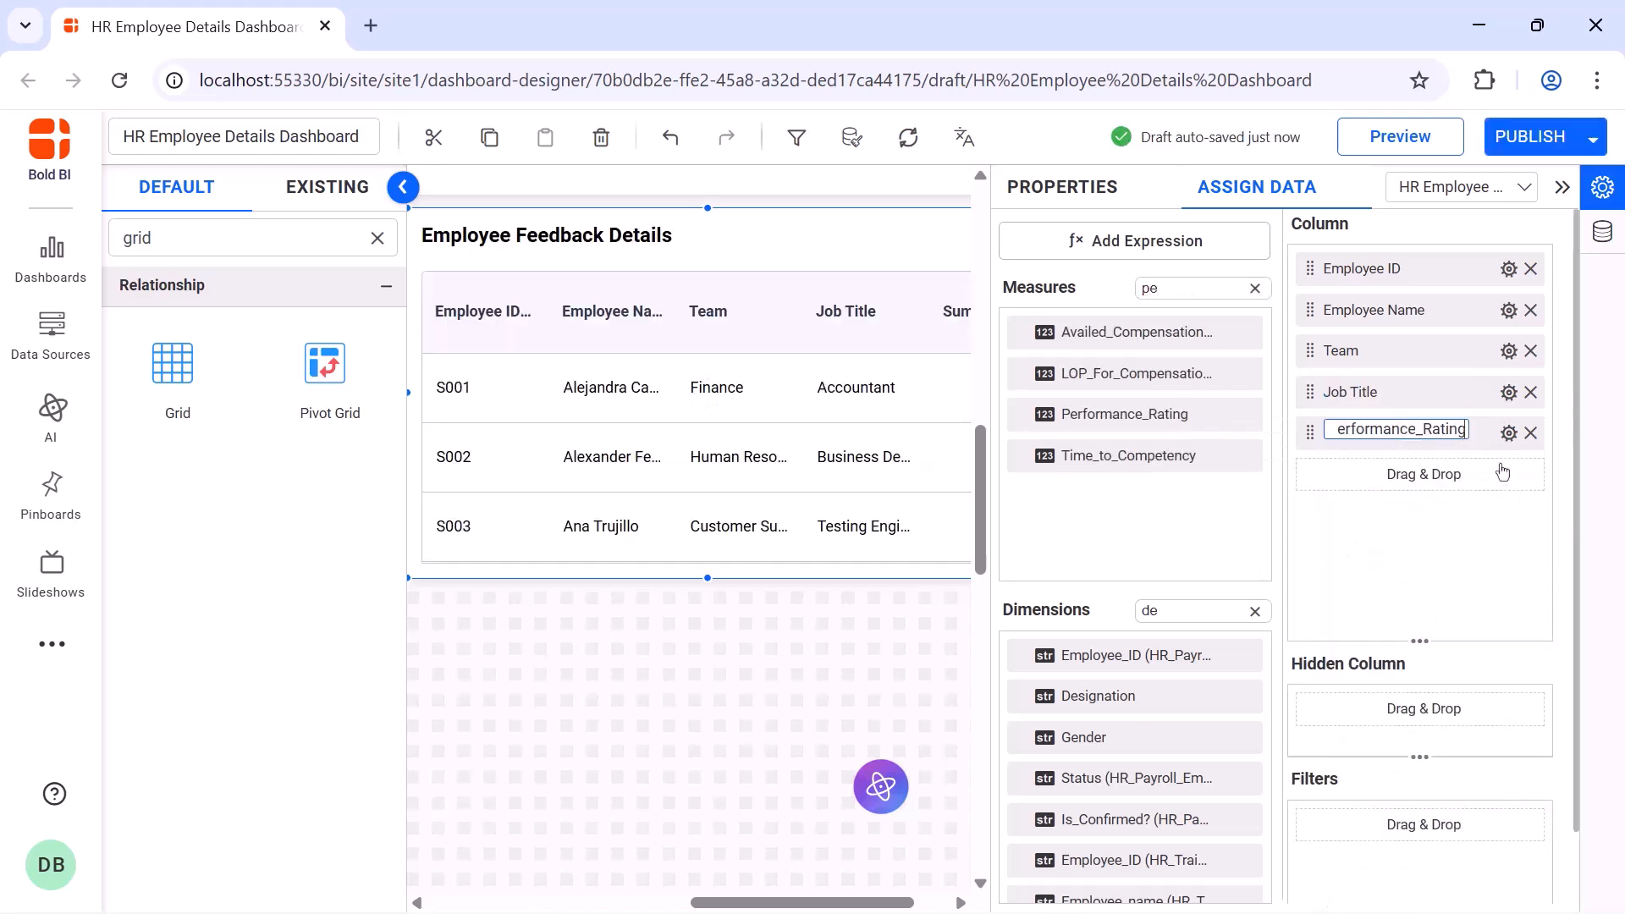
pyautogui.write('Avg. Rating/5')
pyautogui.press('Return')
# Set the Avg. Rating/5 column's aggregation to None, and find and add the Feedback dimension as the grid's last column
pyautogui.click(1508, 433)
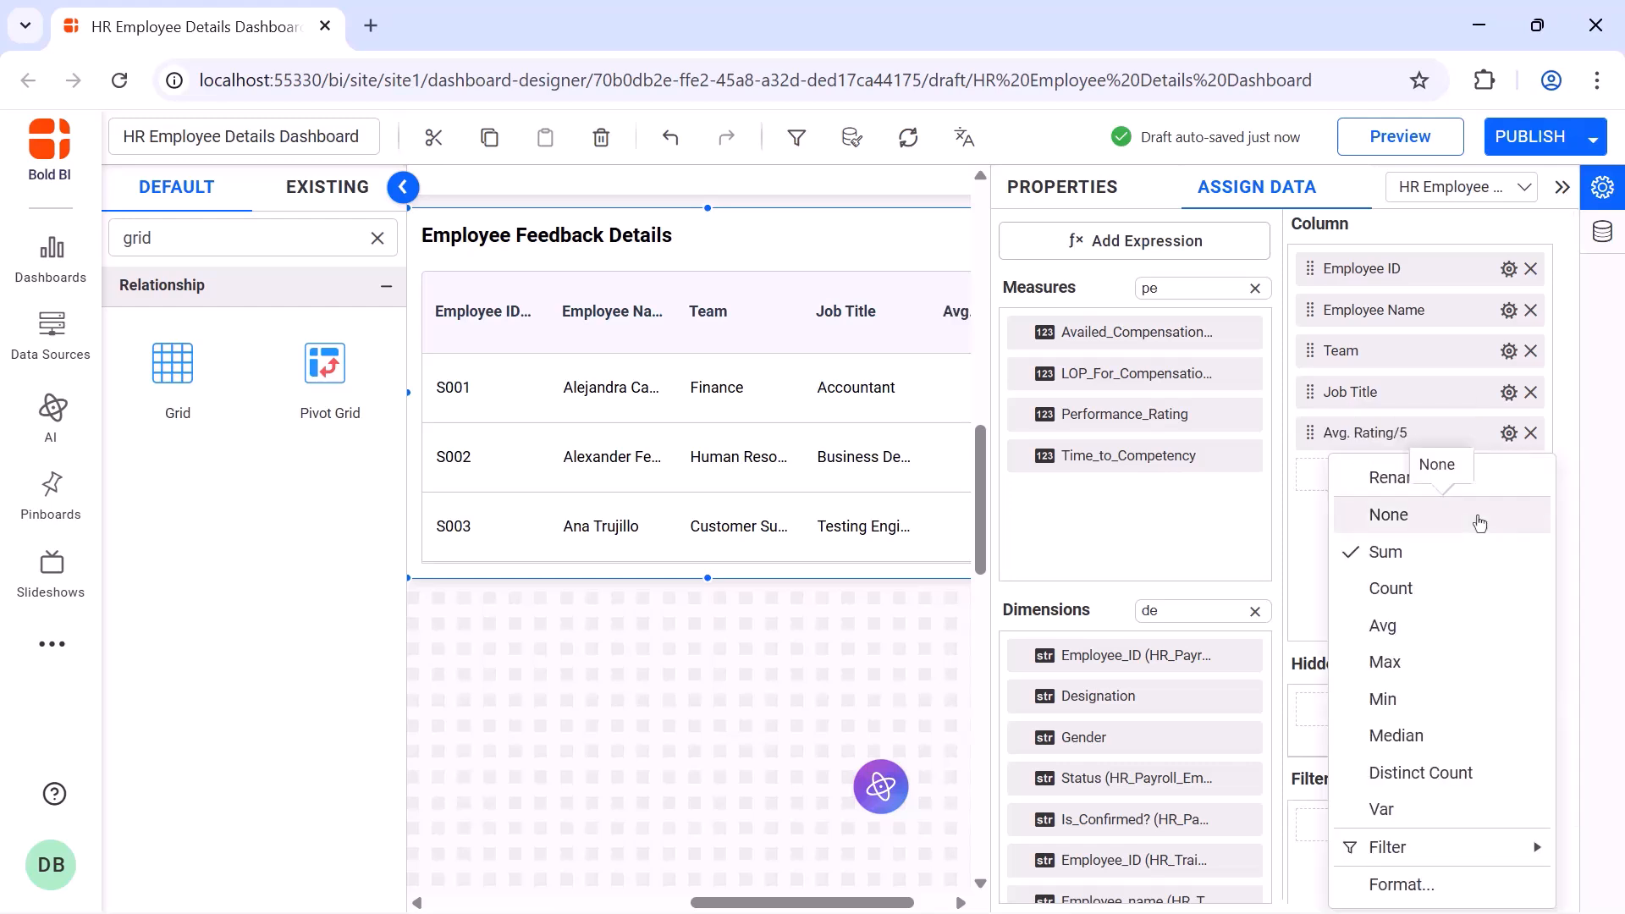
pyautogui.click(1480, 524)
pyautogui.click(1254, 611)
pyautogui.write('fee')
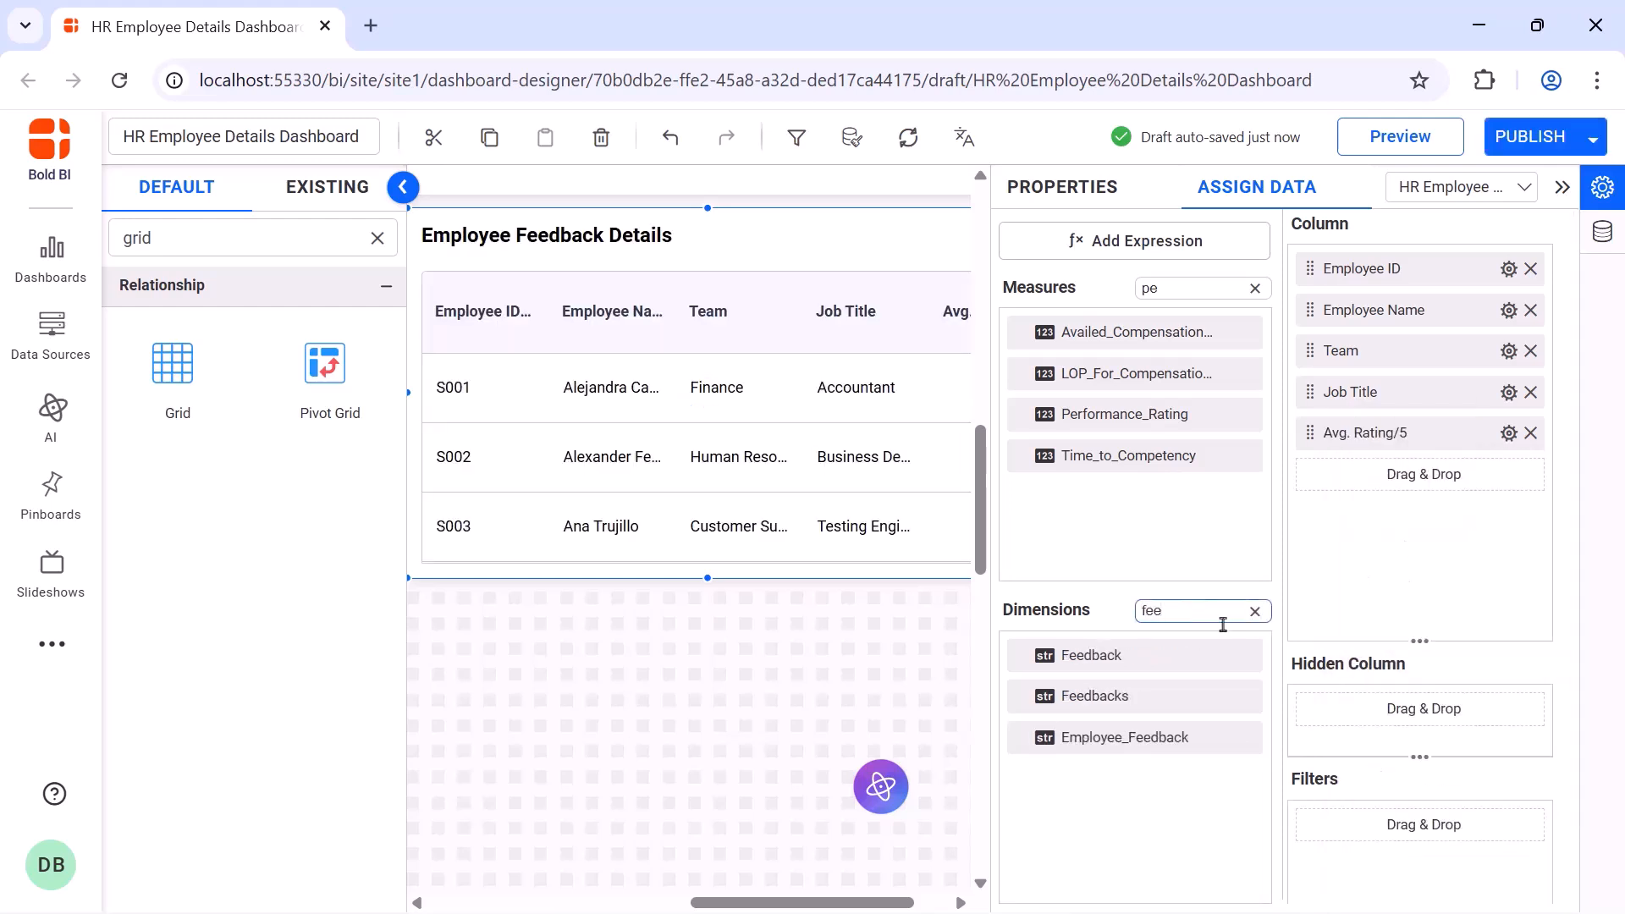
pyautogui.moveTo(1092, 655); pyautogui.dragTo(1308, 552)
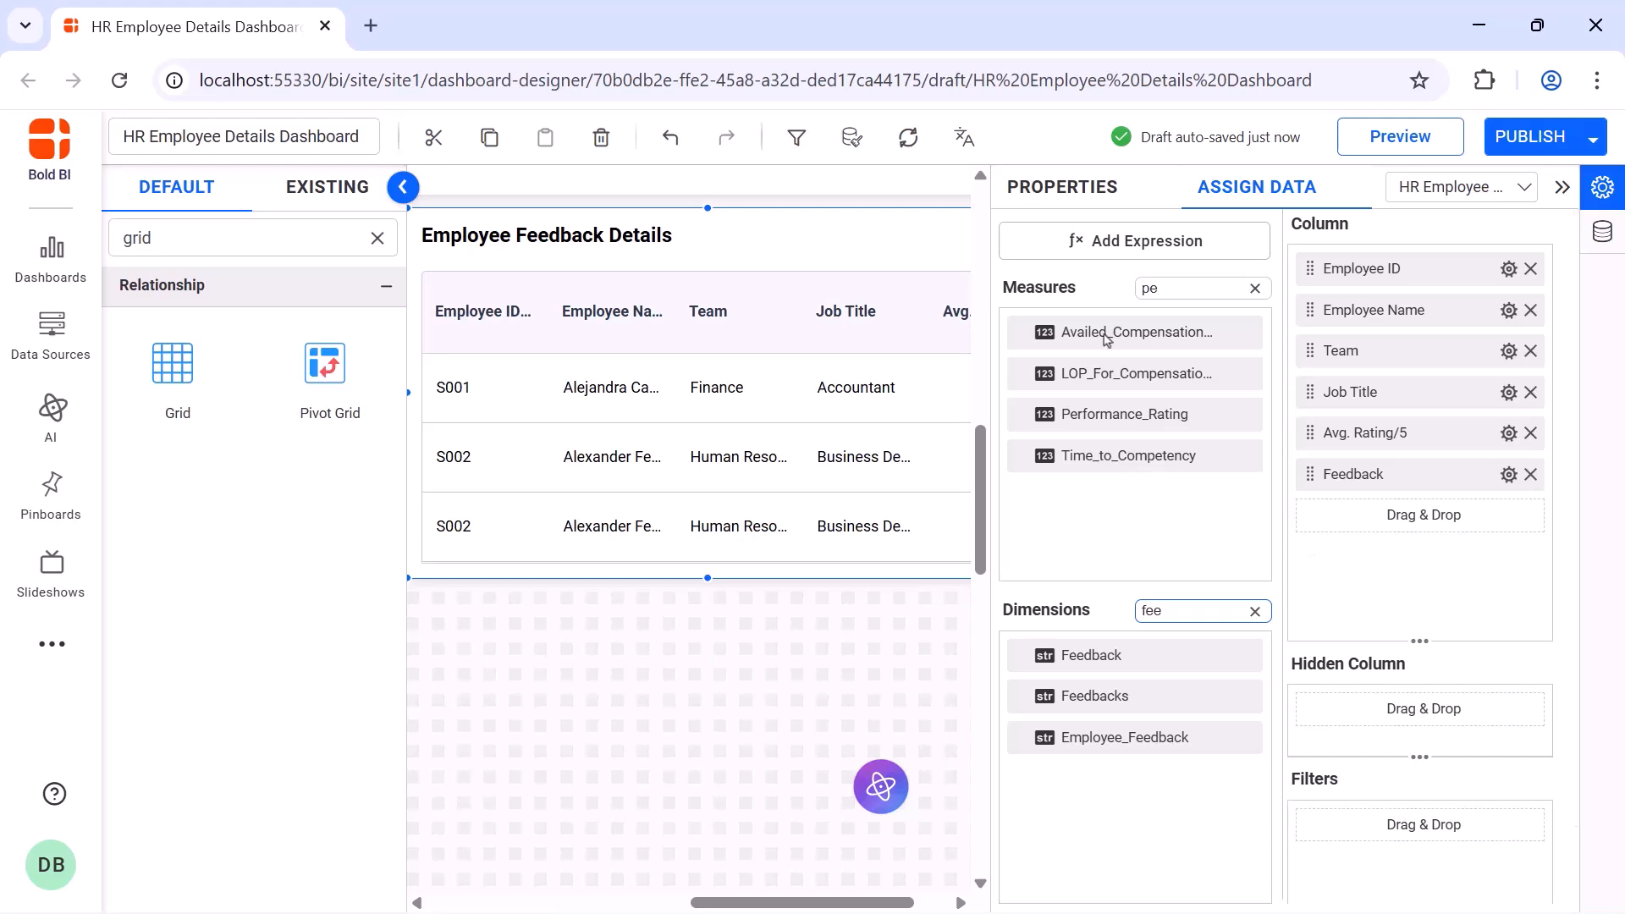
# Enable Fit To Content and Vertical Grid Lines for the Employee Feedback Details grid
pyautogui.click(1063, 187)
pyautogui.scroll(-5, 1263, 470)
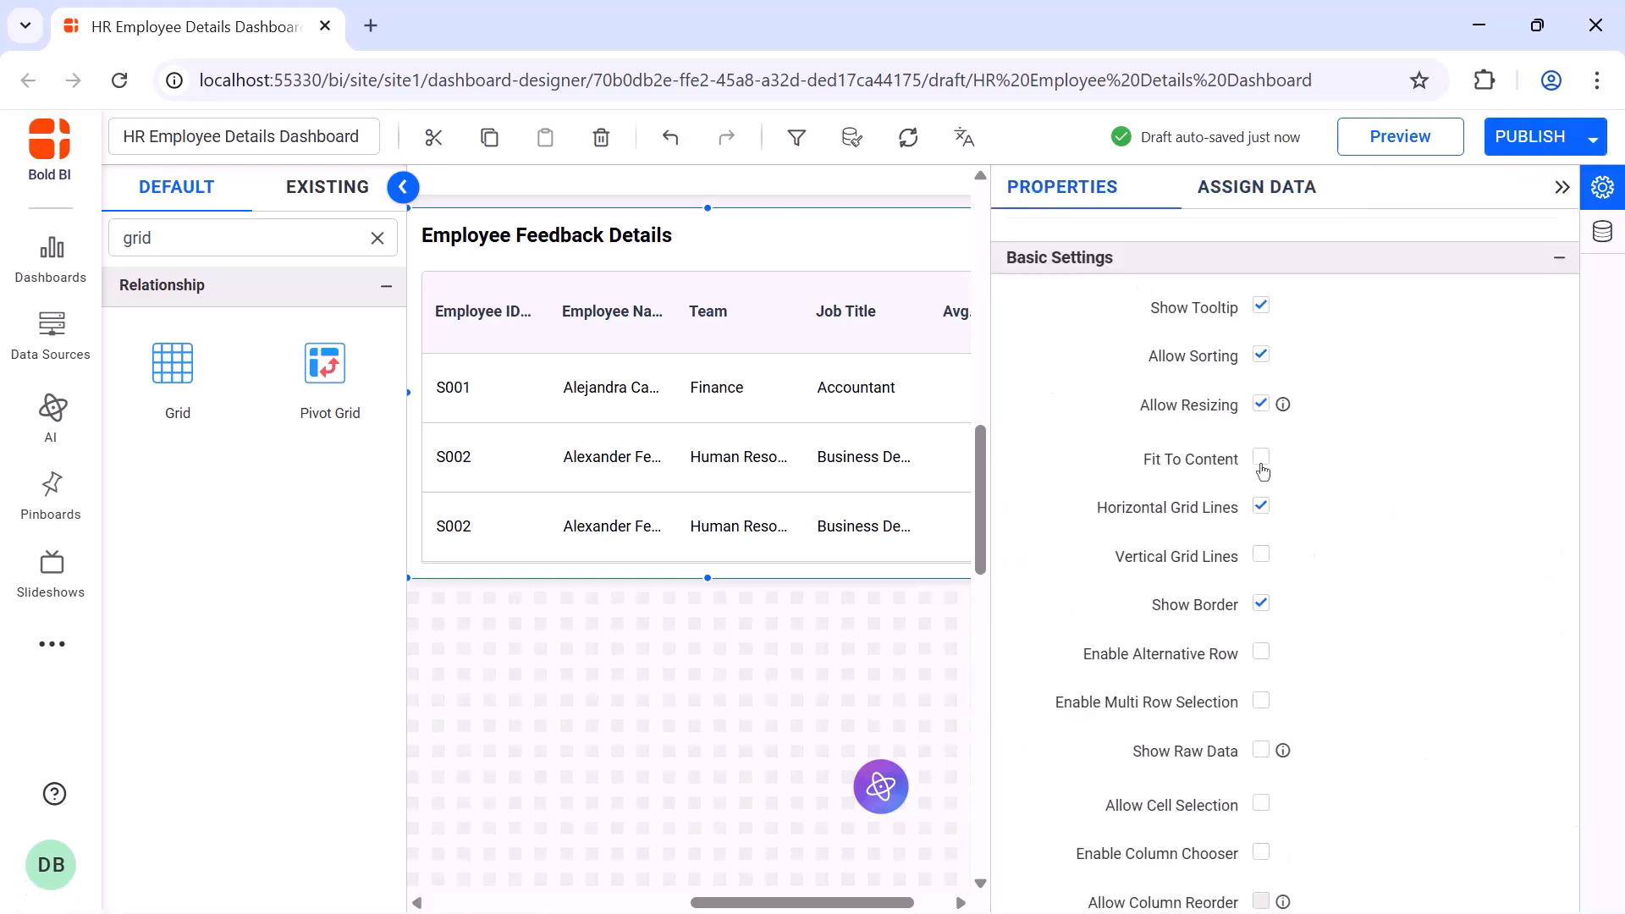
pyautogui.click(1261, 457)
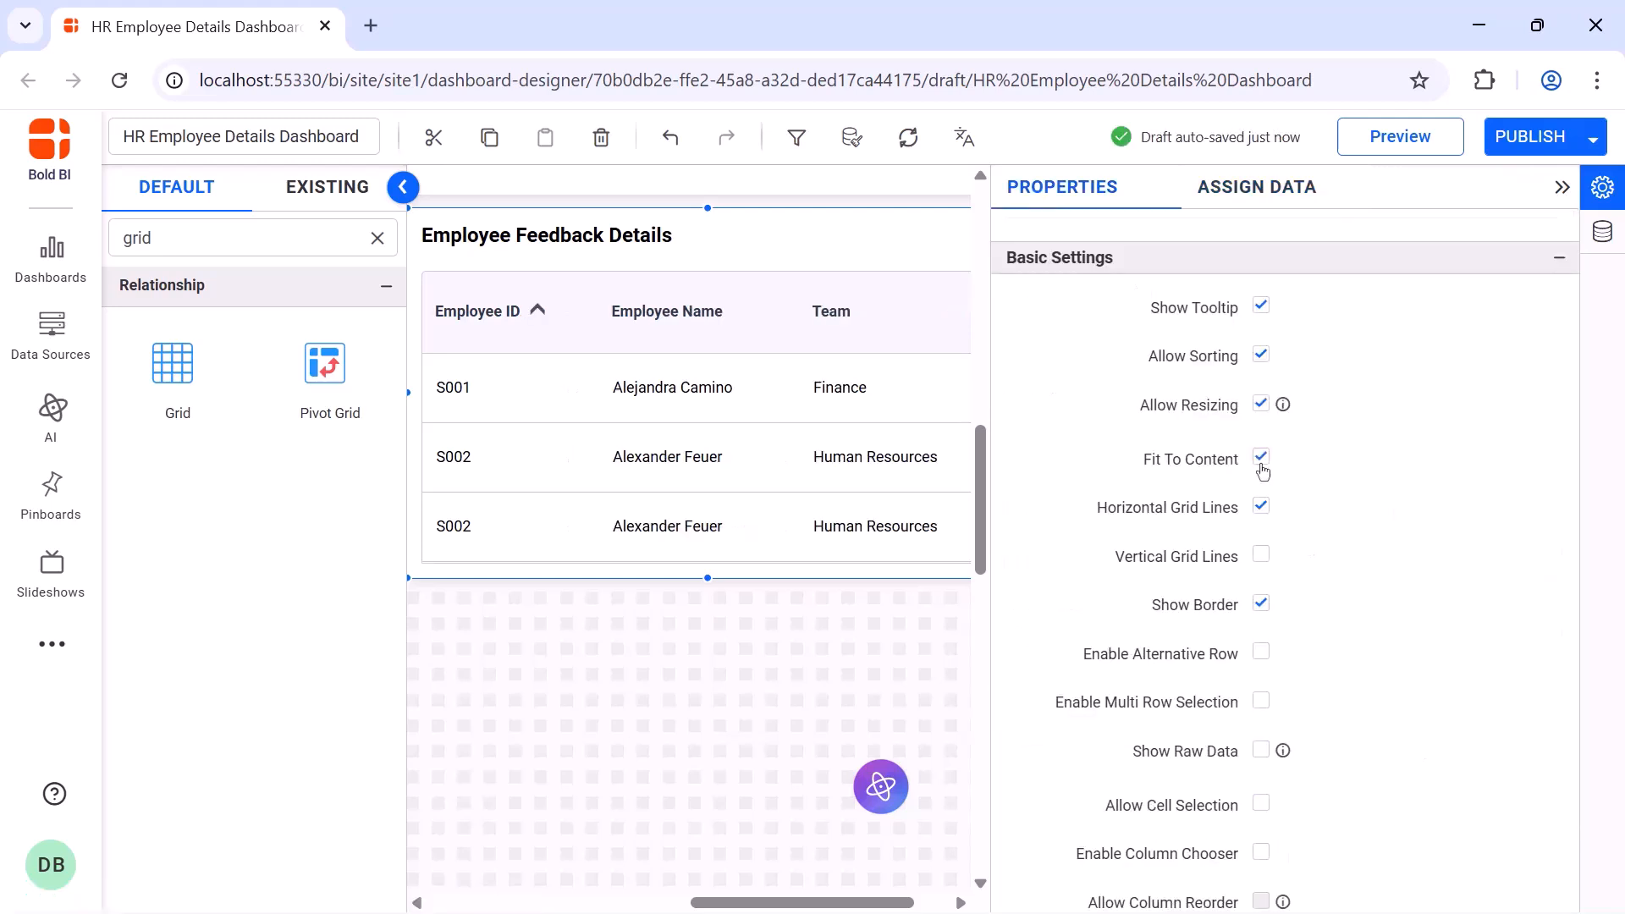
pyautogui.click(1263, 559)
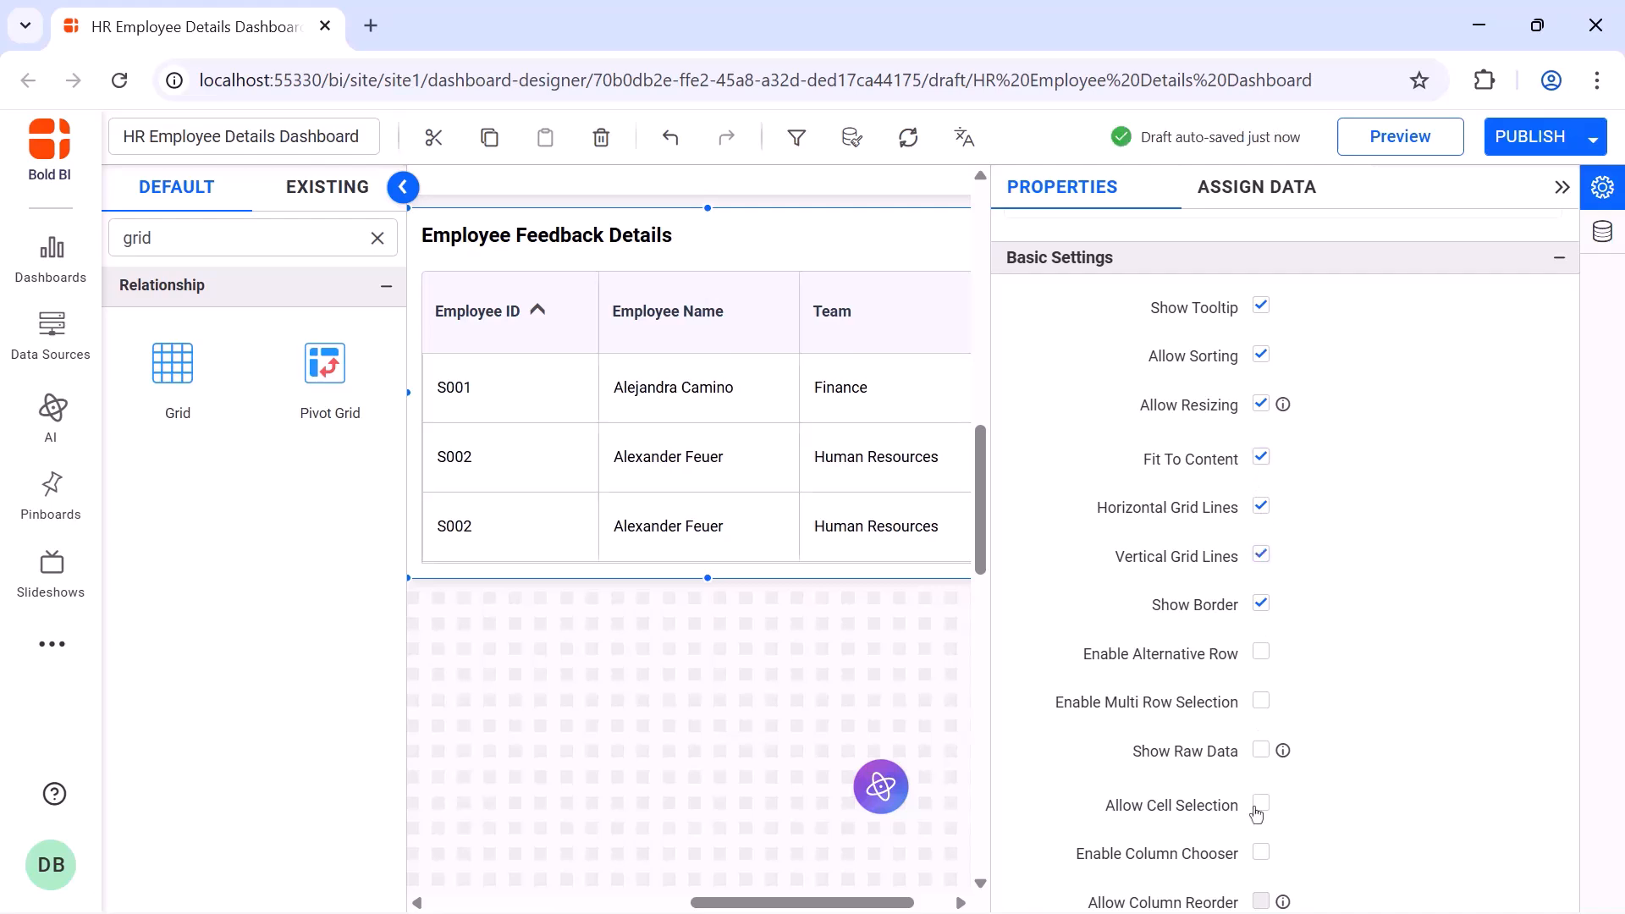
# Set the grid header's background to light blue, rgba(117,205,221,1)
pyautogui.scroll(-10, 1275, 471)
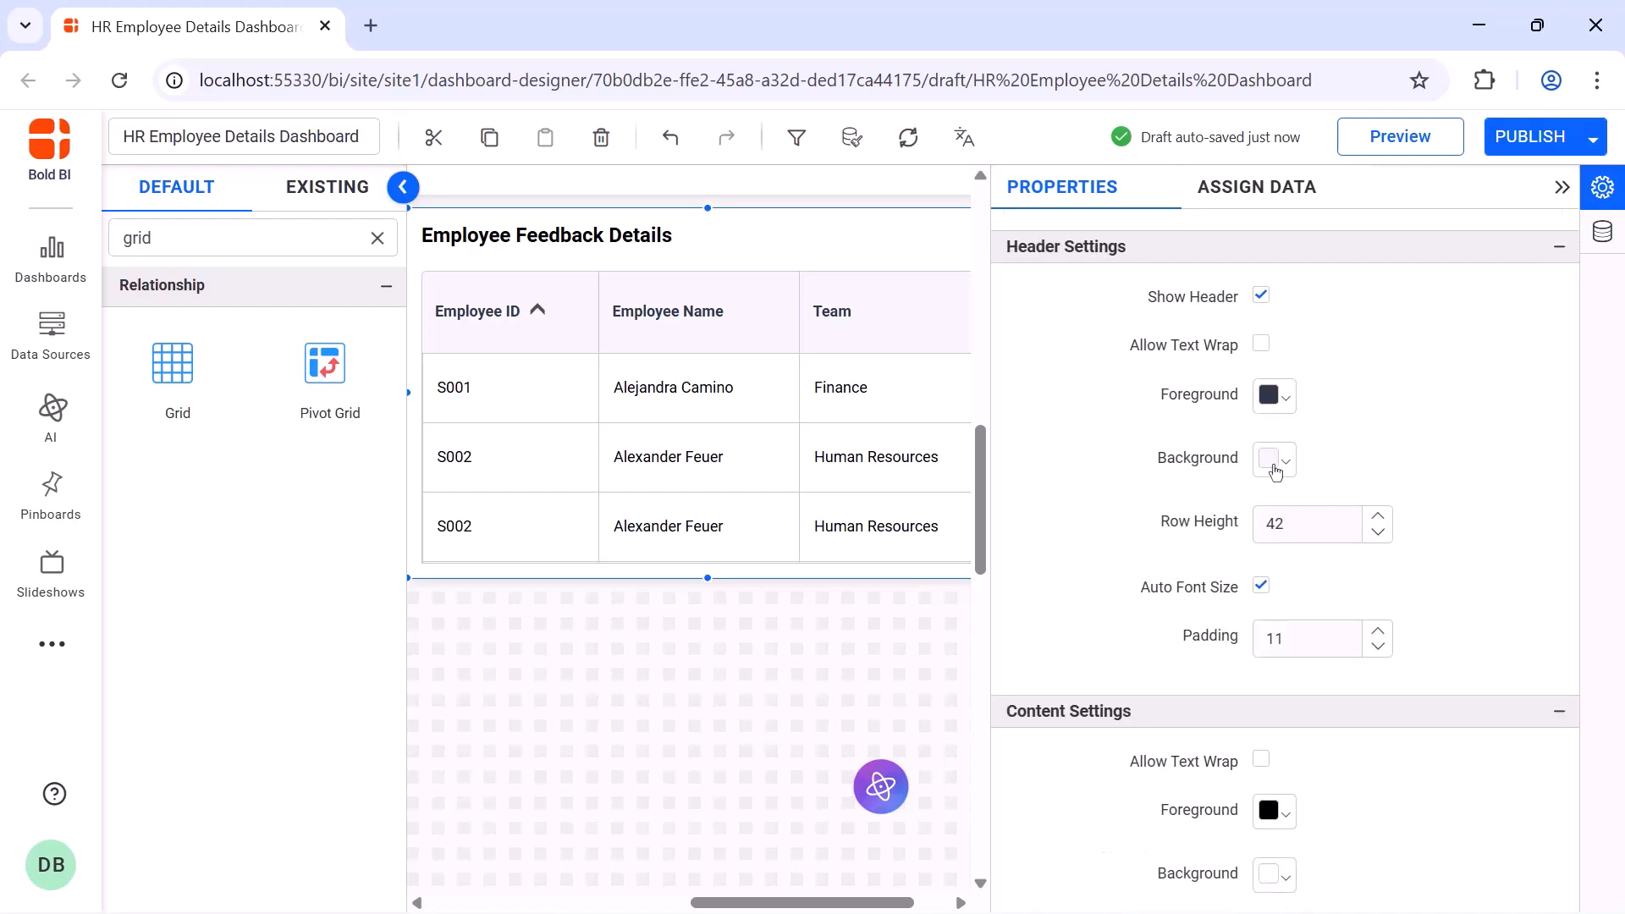
pyautogui.click(1276, 471)
pyautogui.click(1440, 546)
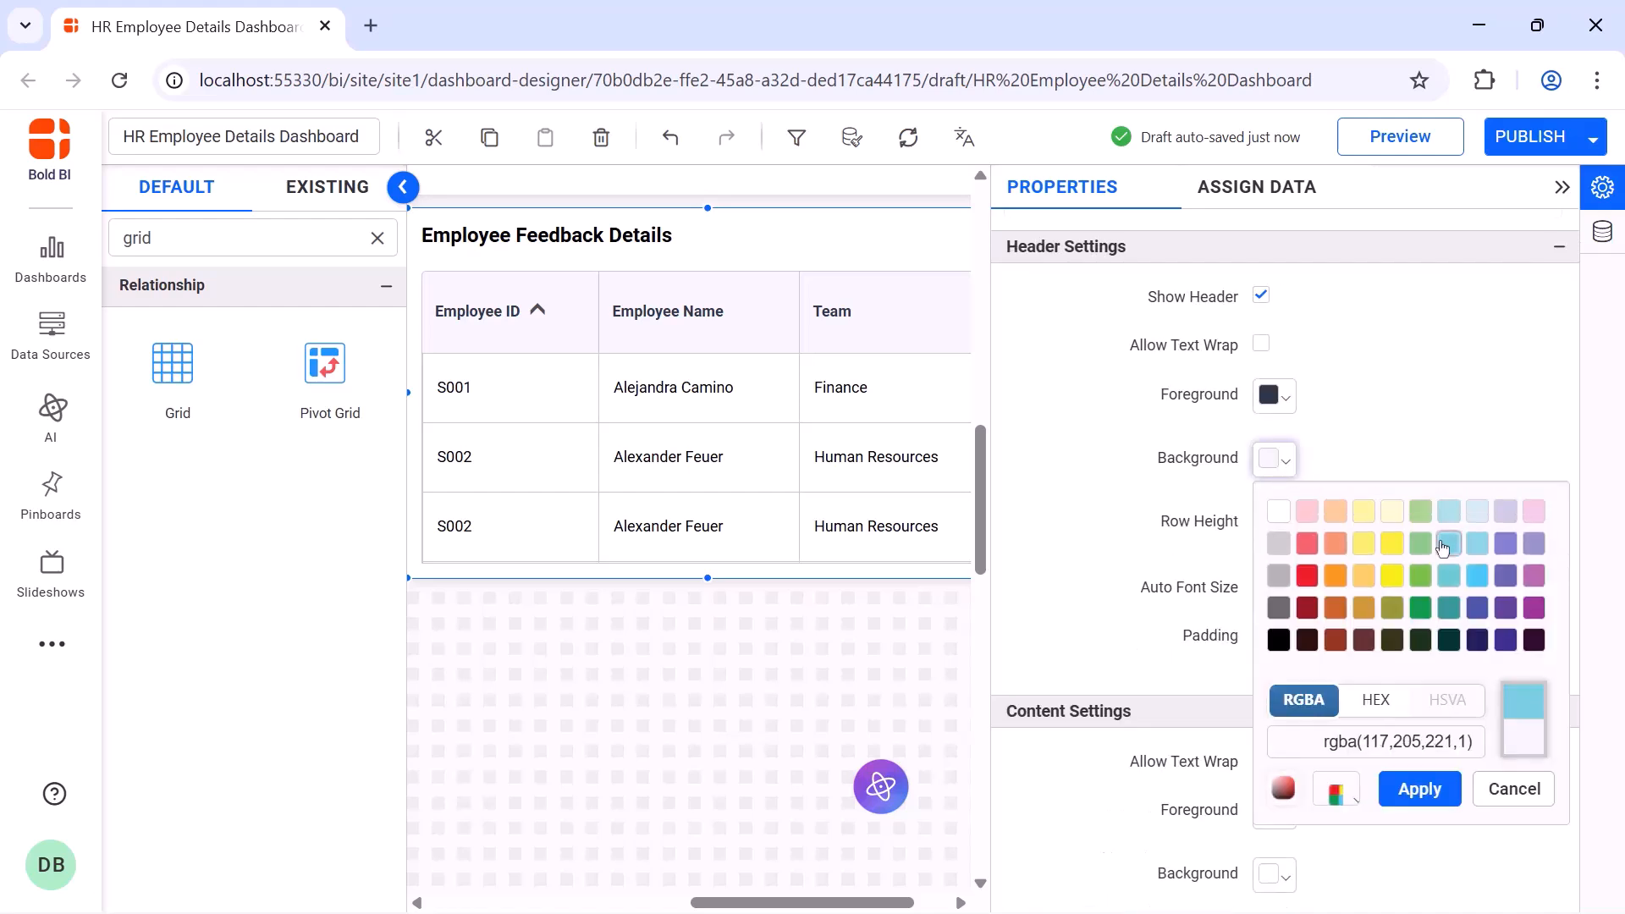
pyautogui.click(1420, 786)
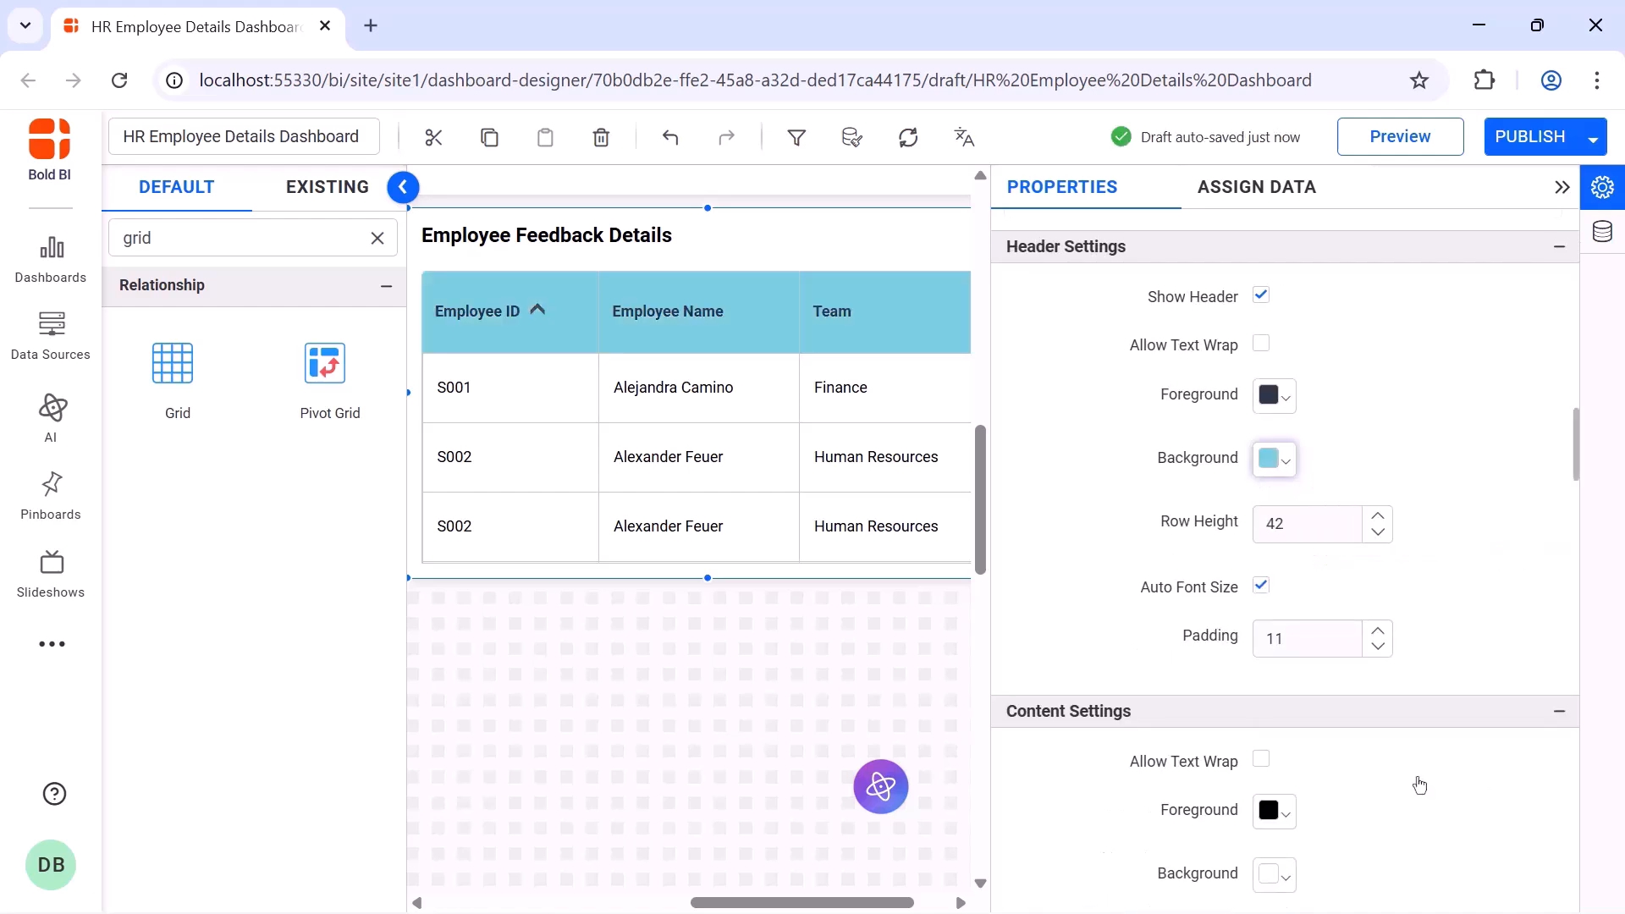
# Set the grid's header row height to 30 and its content row height to 27
pyautogui.doubleClick(1316, 532)
pyautogui.write('30')
pyautogui.scroll(-4, 1317, 529)
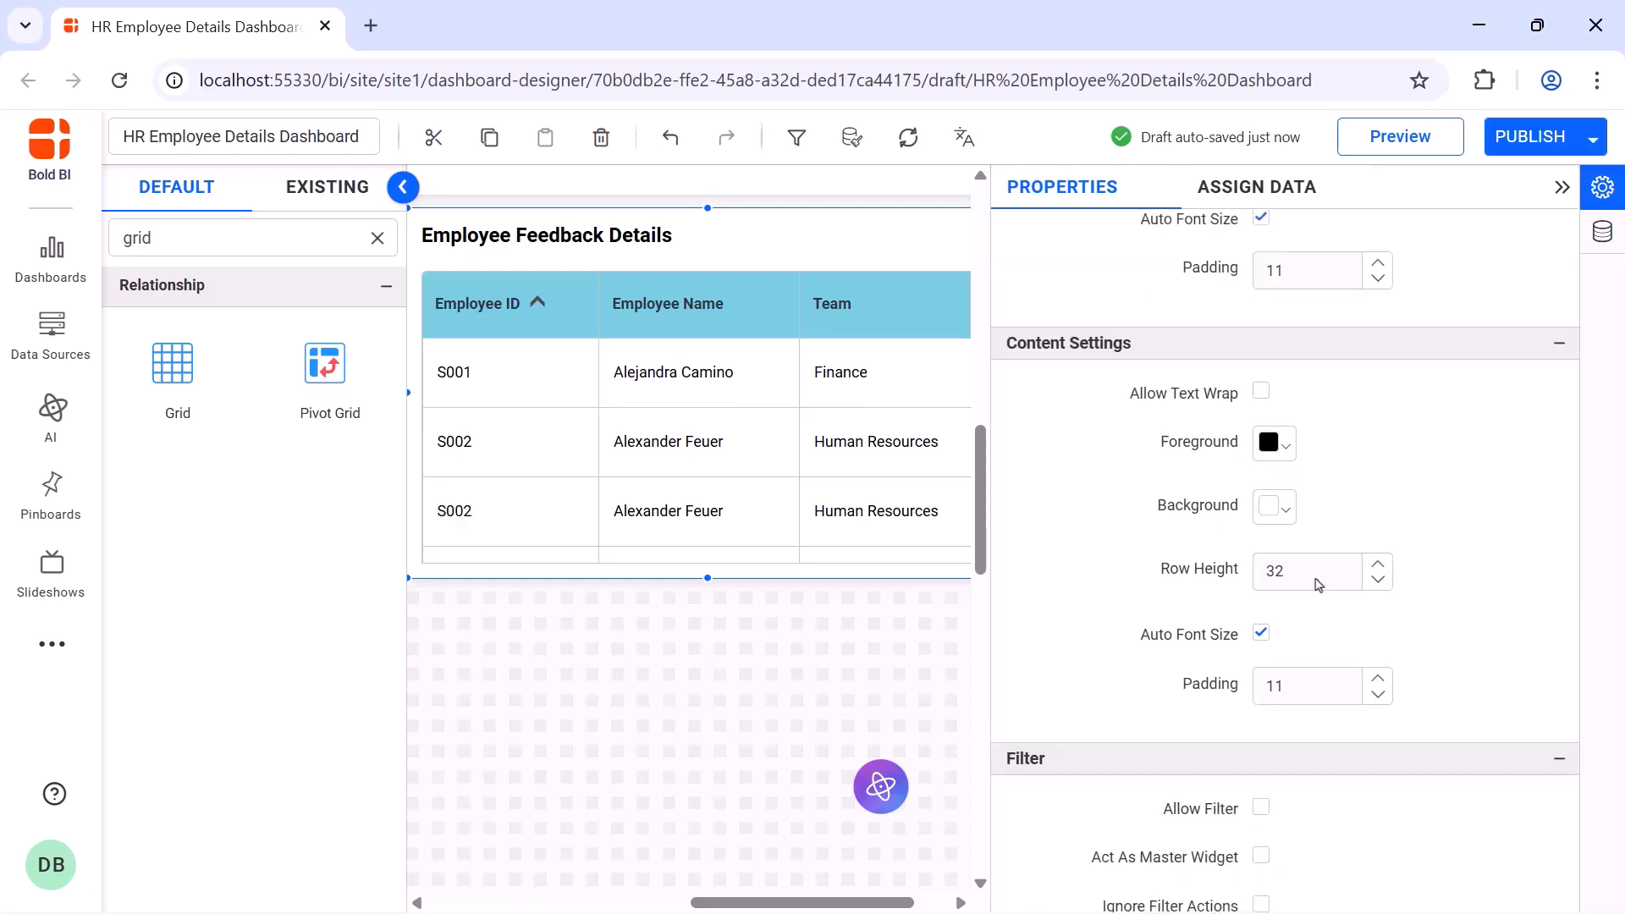
pyautogui.doubleClick(1316, 581)
pyautogui.write('27')
# Customize the grid's column settings by centering the header alignment of all six columns
pyautogui.scroll(-6, 1315, 579)
pyautogui.click(1325, 424)
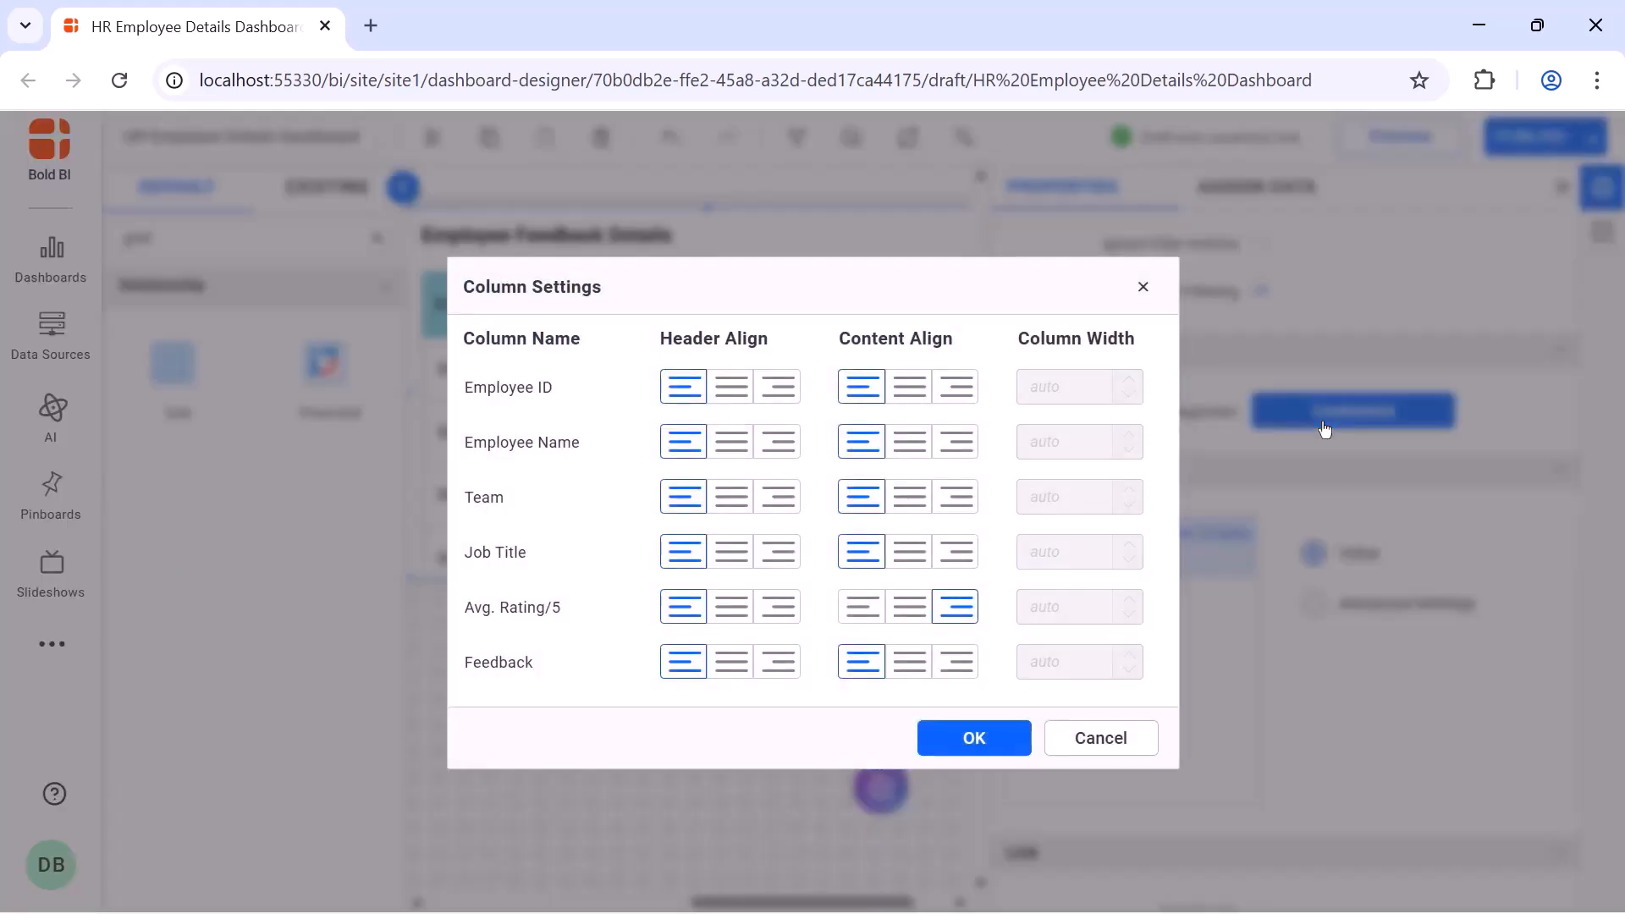
pyautogui.click(732, 388)
pyautogui.click(733, 443)
pyautogui.click(732, 498)
pyautogui.click(733, 553)
pyautogui.click(732, 607)
pyautogui.click(732, 662)
# Center the content alignment of every column except Feedback and apply the column settings
pyautogui.click(909, 387)
pyautogui.click(909, 442)
pyautogui.click(908, 498)
pyautogui.click(906, 552)
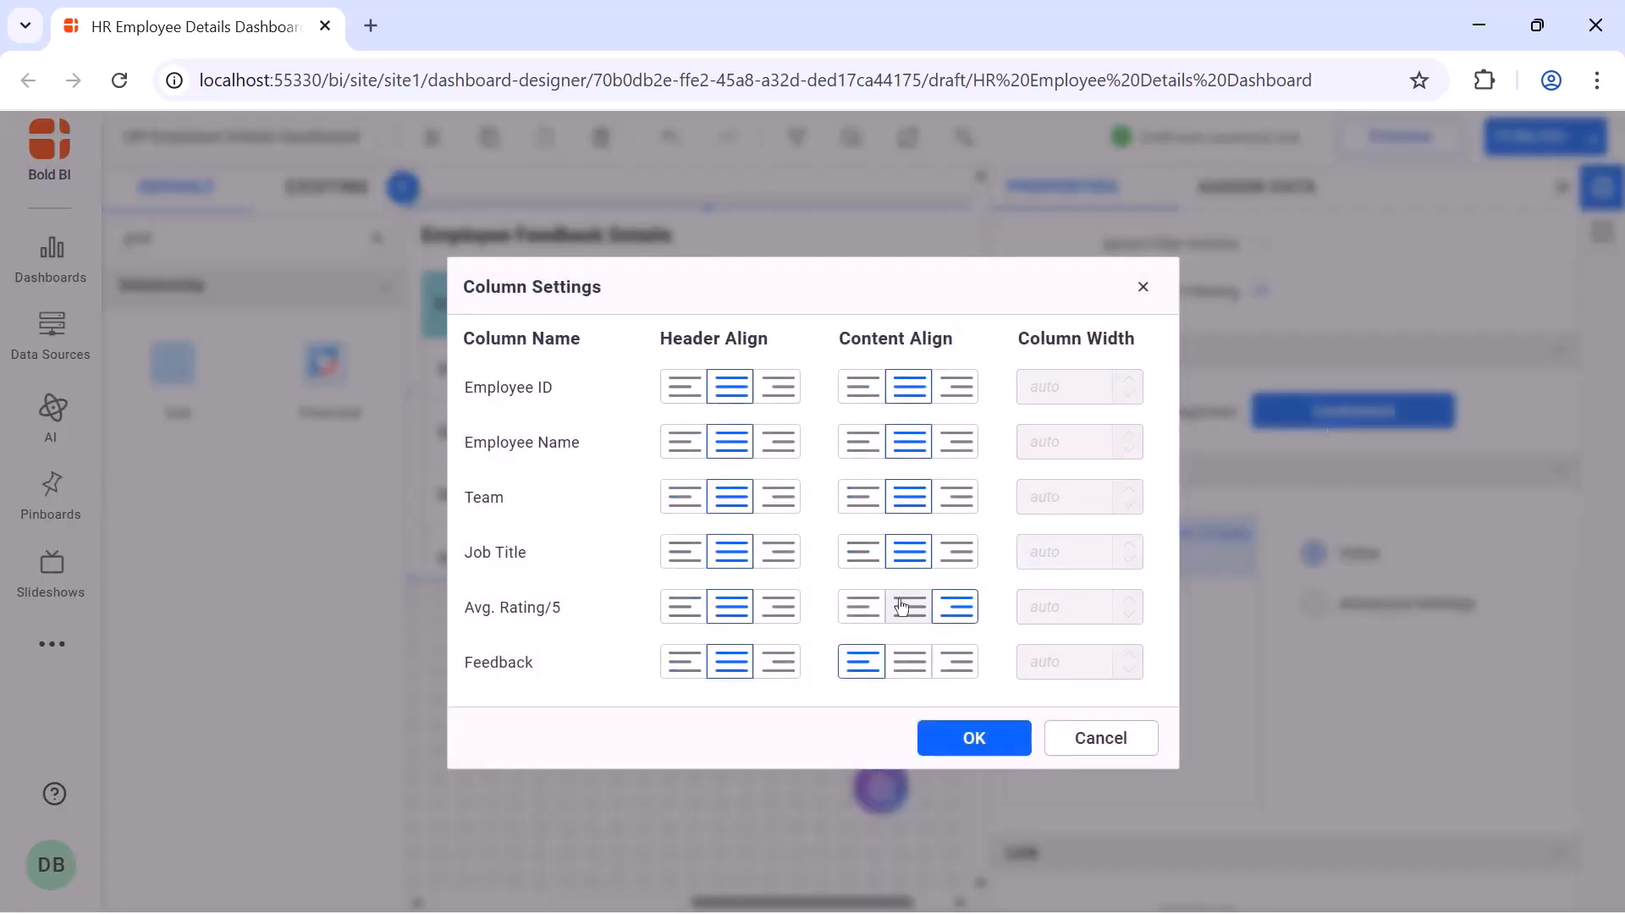
pyautogui.click(904, 607)
pyautogui.click(970, 734)
# Disable automatic title font sizing for the Employee Feedback Details grid and set the title font size to 16
pyautogui.scroll(-9, 1265, 474)
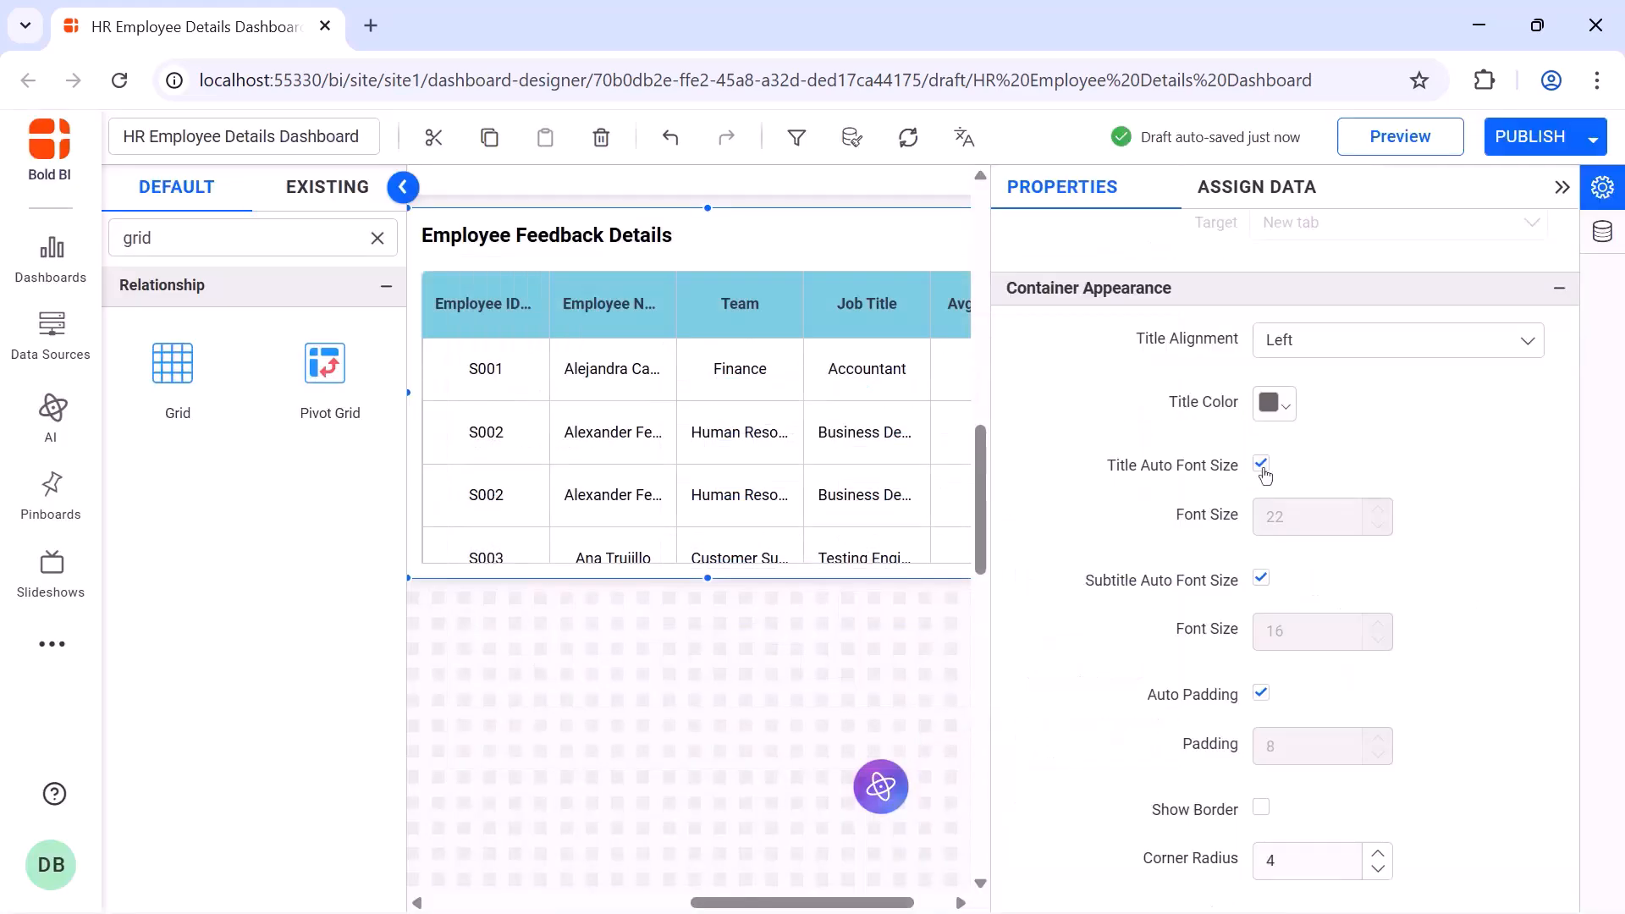
pyautogui.click(1263, 467)
pyautogui.doubleClick(1272, 516)
pyautogui.write('16')
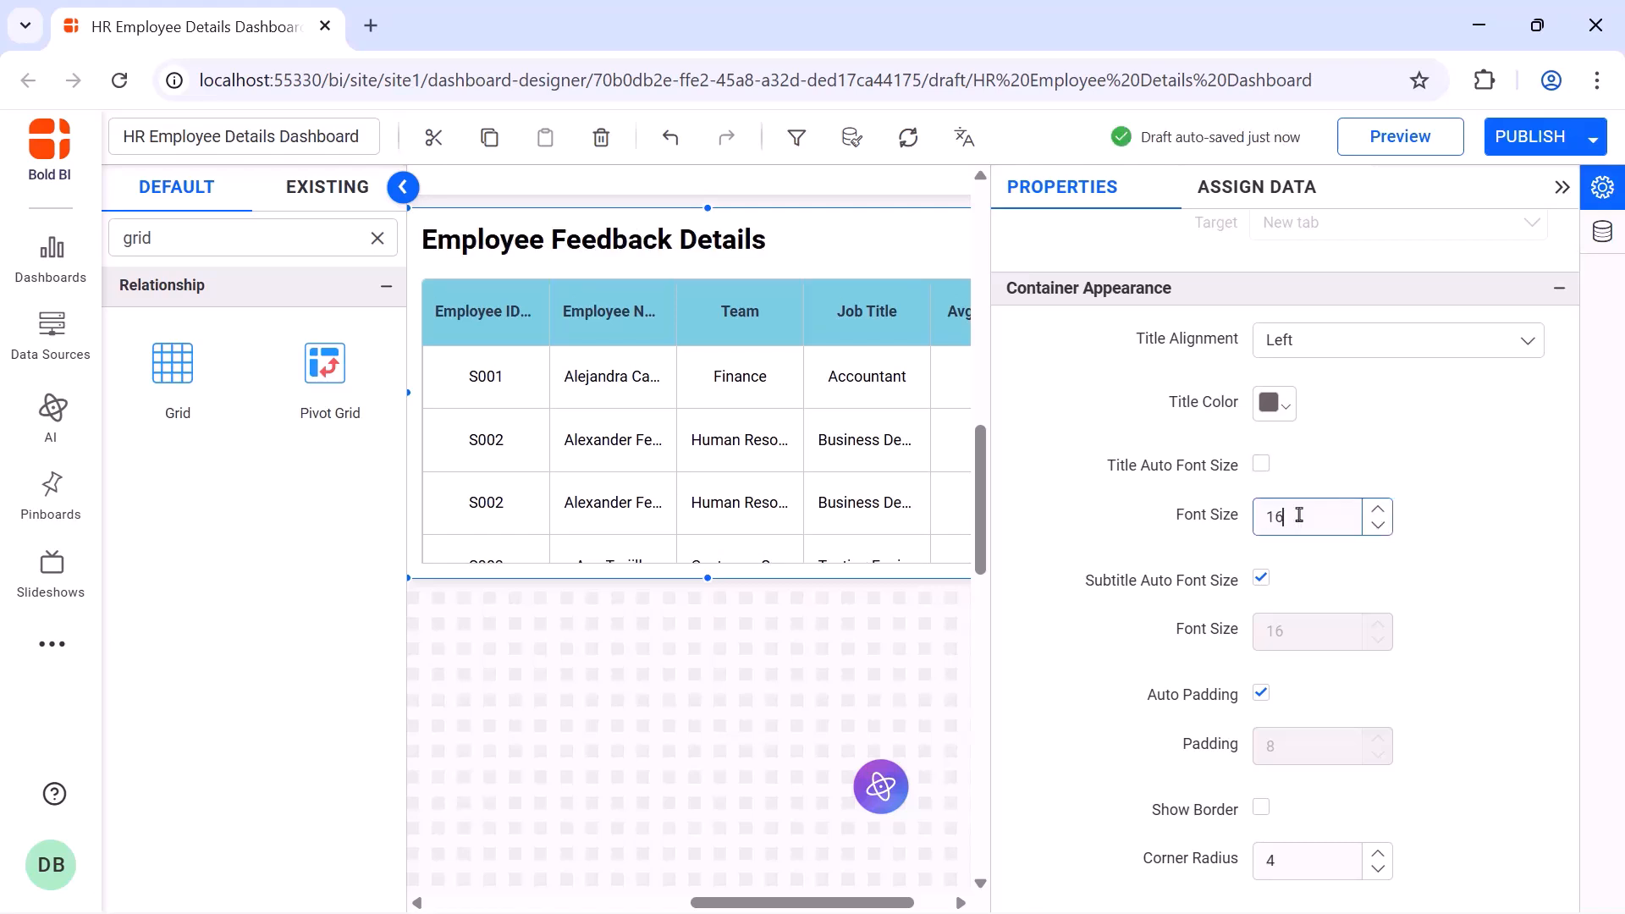
# Add a second grid widget below the existing widgets and stretch it across the full width of the dashboard
pyautogui.click(1561, 188)
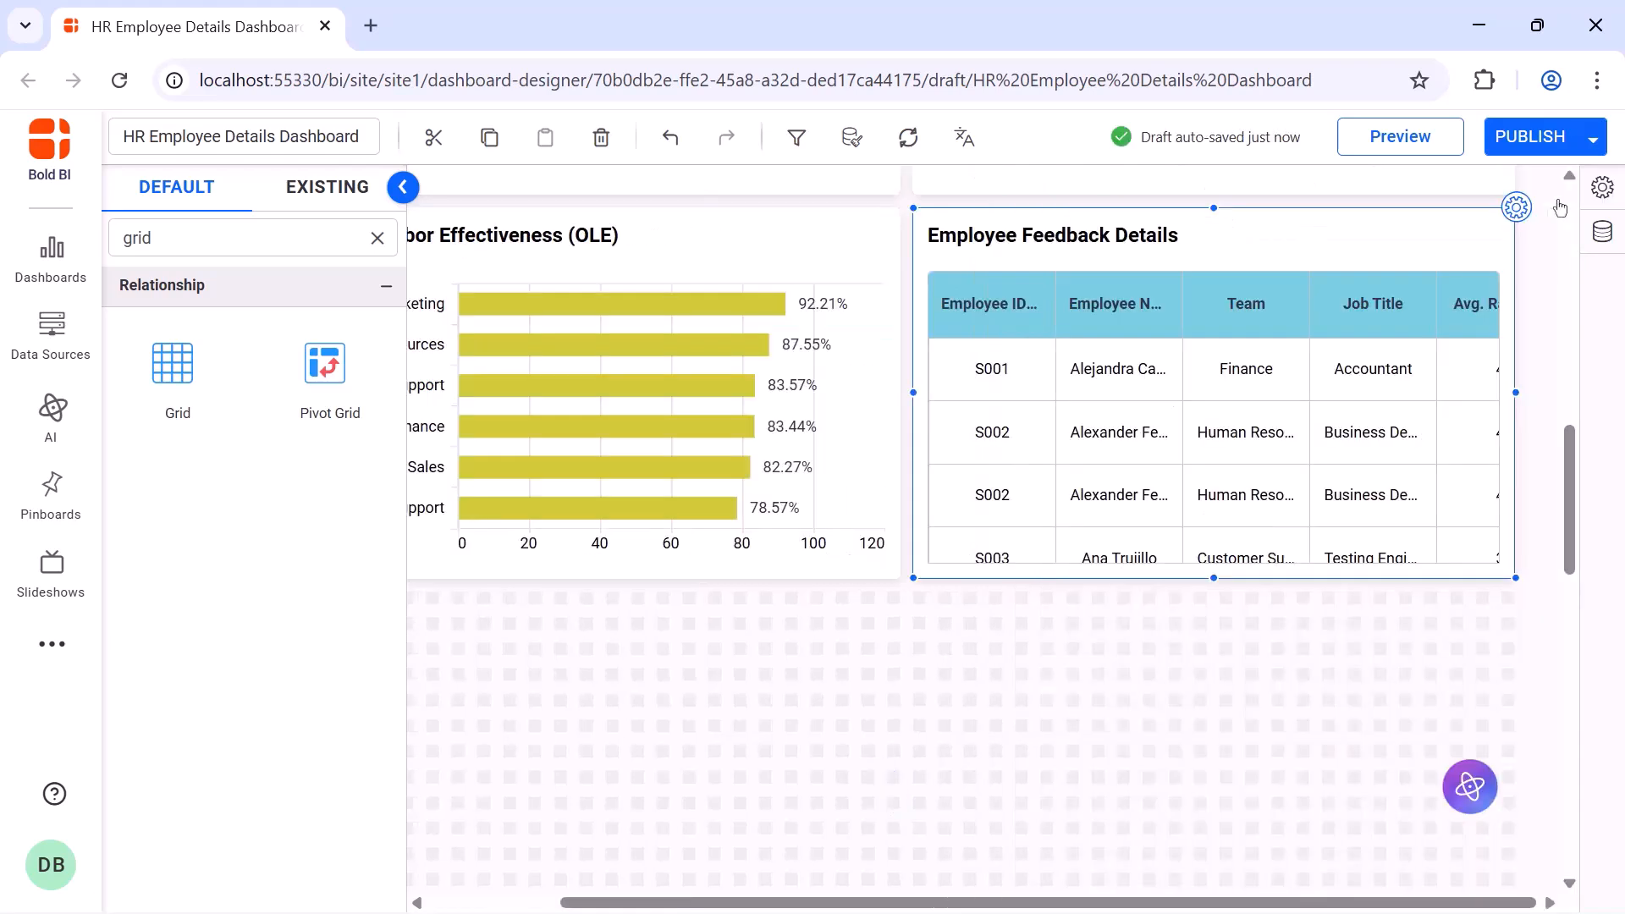
pyautogui.scroll(-5, 1560, 208)
pyautogui.moveTo(457, 204); pyautogui.dragTo(457, 205)
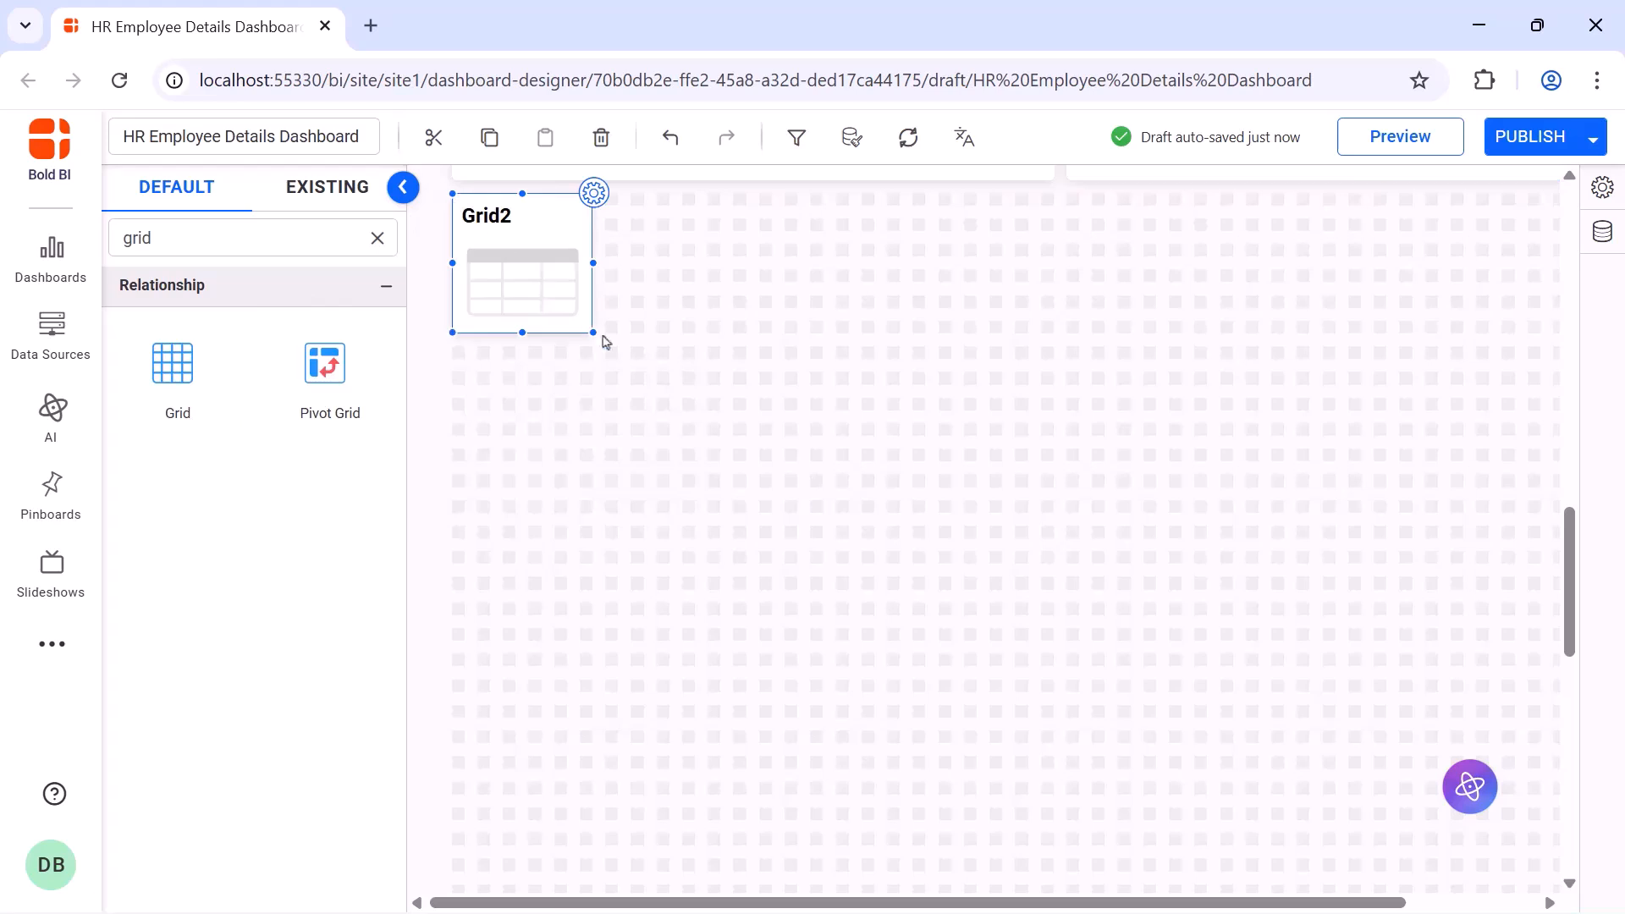
pyautogui.moveTo(606, 344); pyautogui.dragTo(1505, 569)
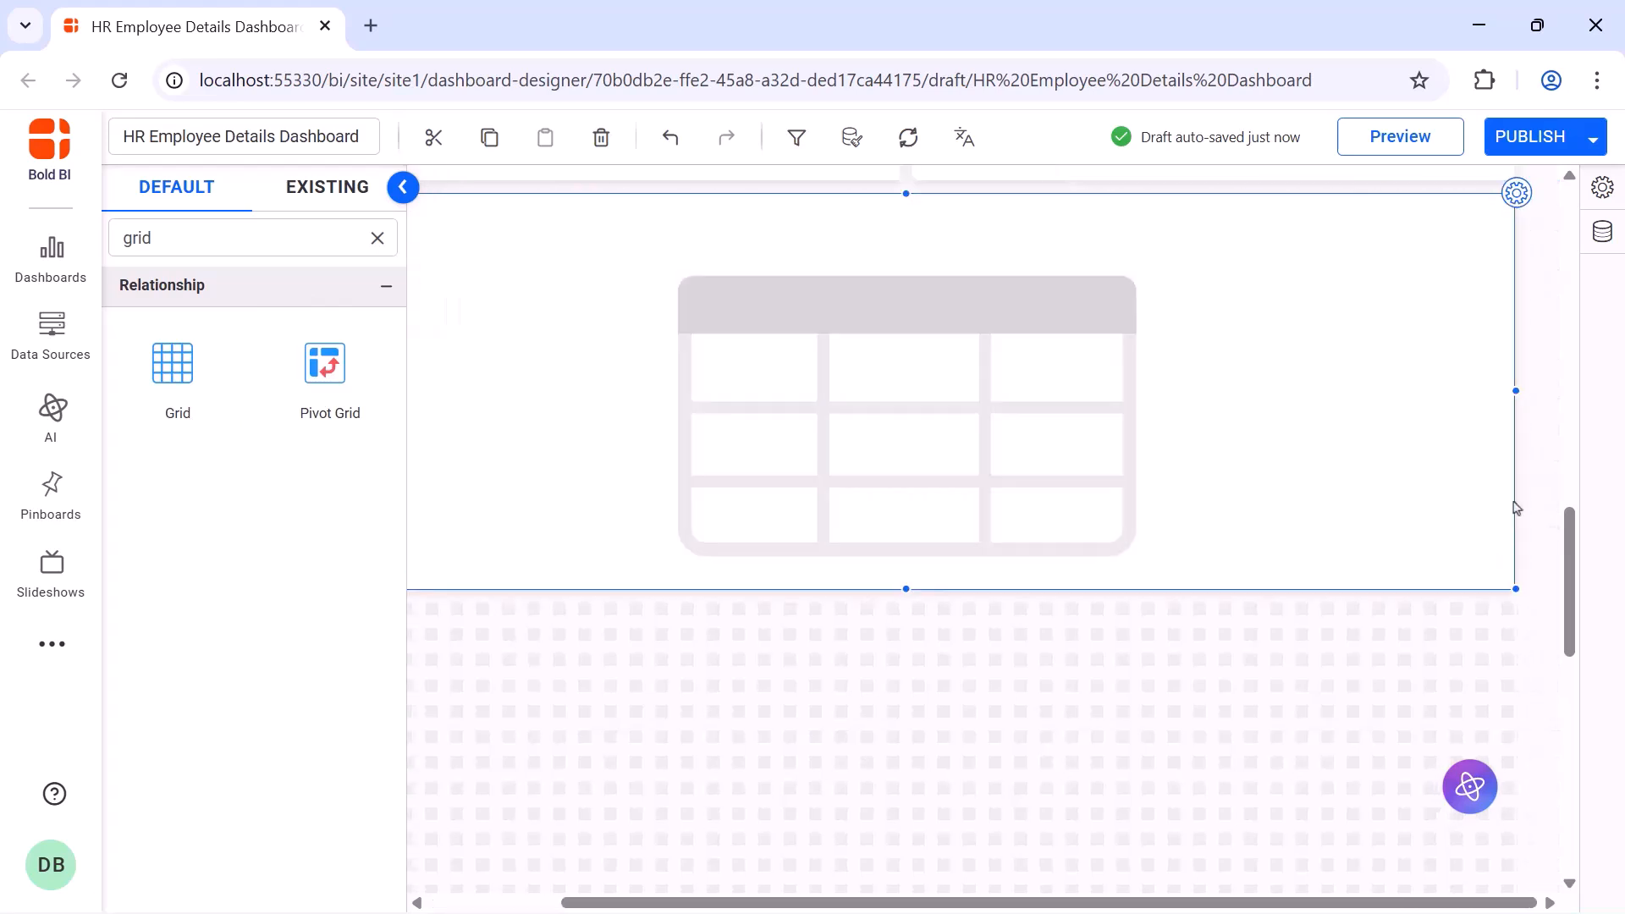
# Name the new grid "Employee Training and Development Details"
pyautogui.click(1515, 200)
pyautogui.click(1459, 269)
pyautogui.hotkey('ctrl', 'a')
pyautogui.press('BackSpace')
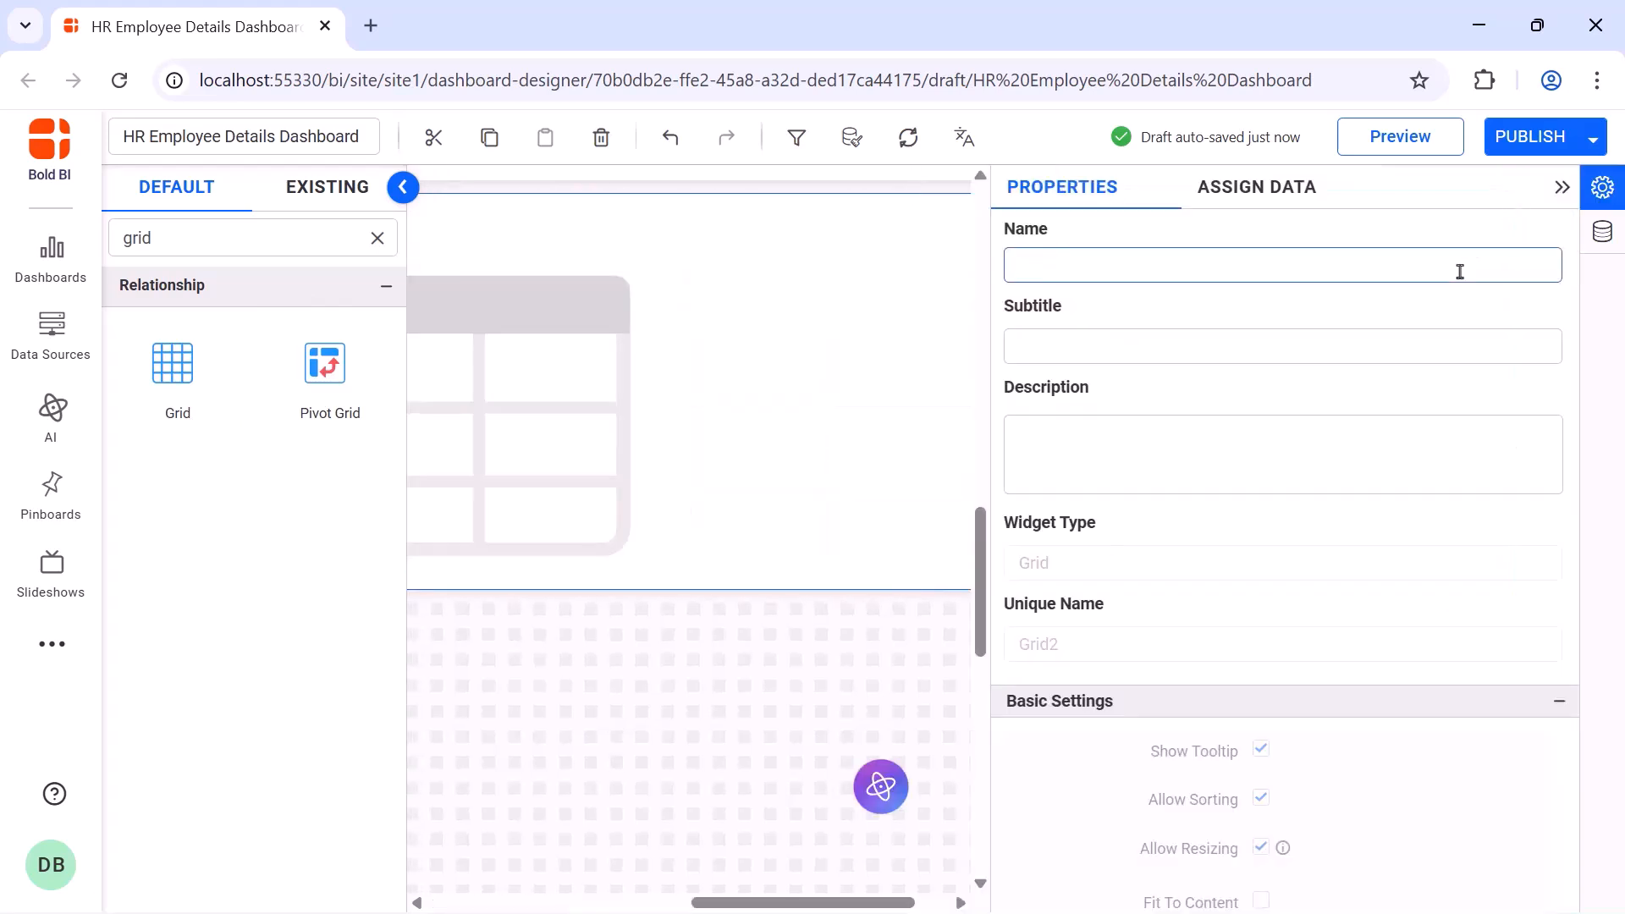
pyautogui.write('Employee Training and Development Details')
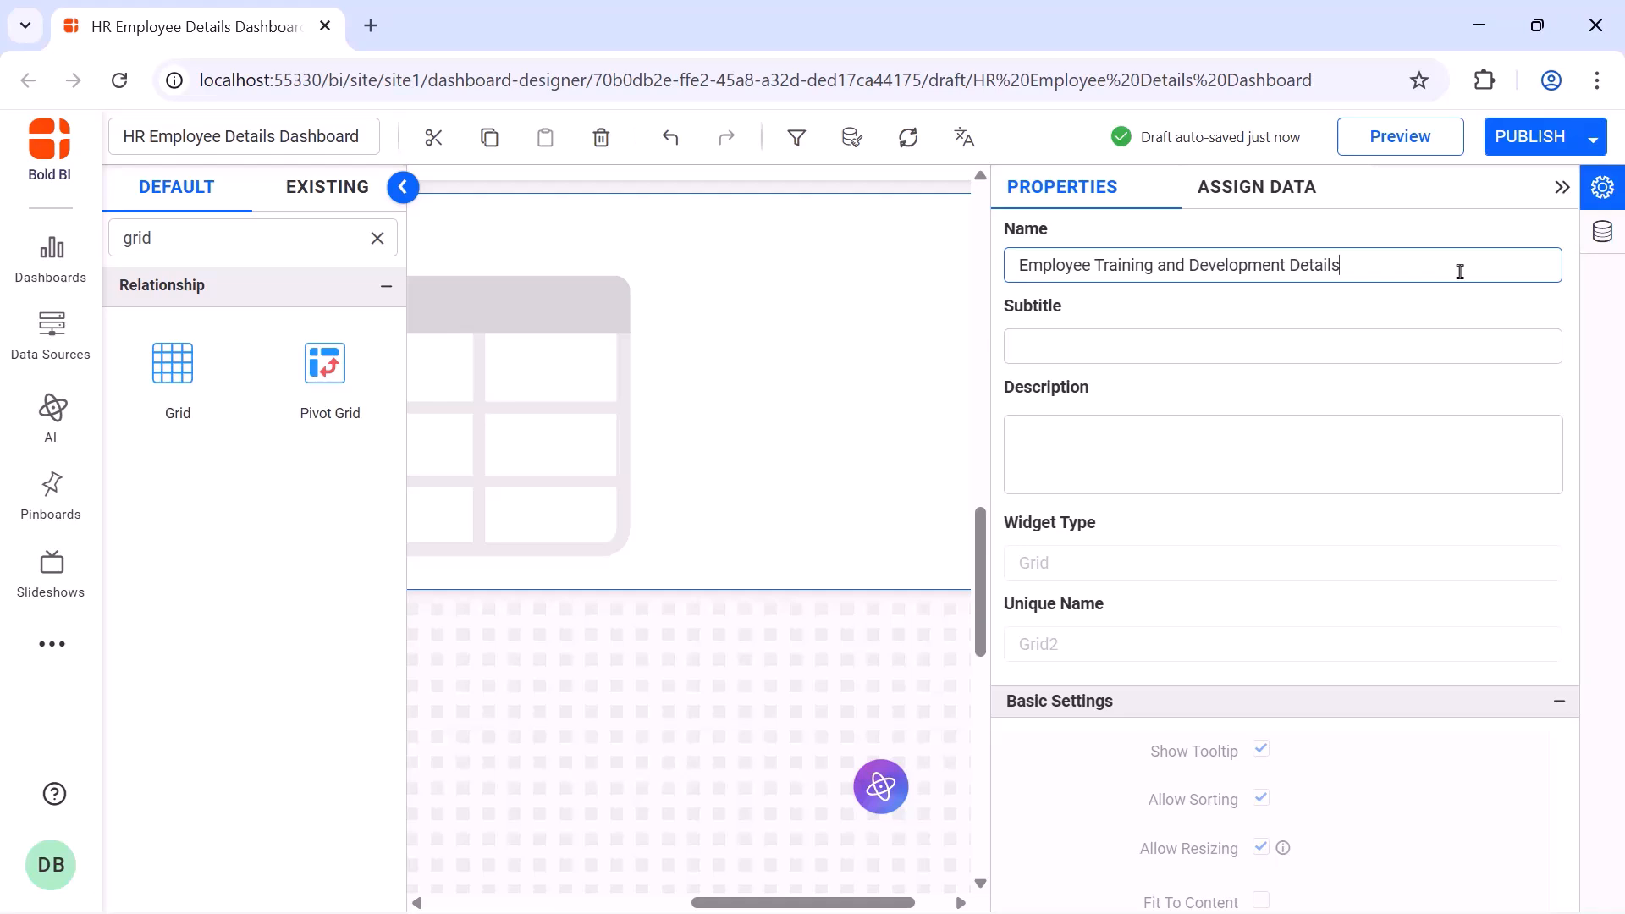
# Add the Employee_ID (HR_Payroll_Employee_Details) dimension as the new grid's first column and rename it Employee ID
pyautogui.click(1257, 186)
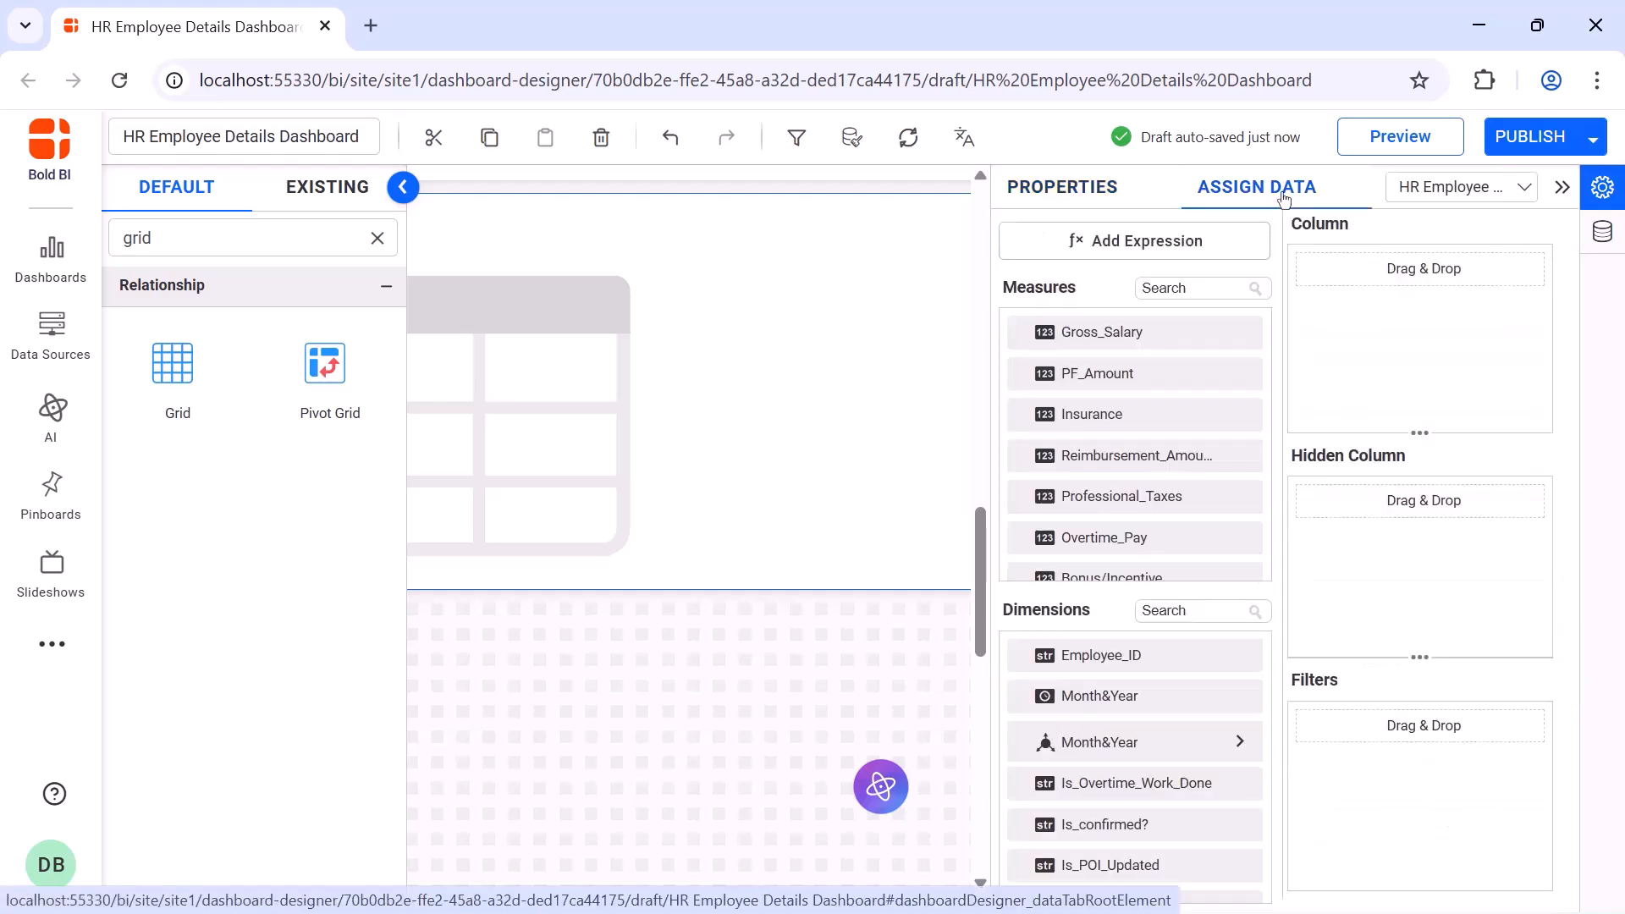
pyautogui.click(1157, 607)
pyautogui.write('emp')
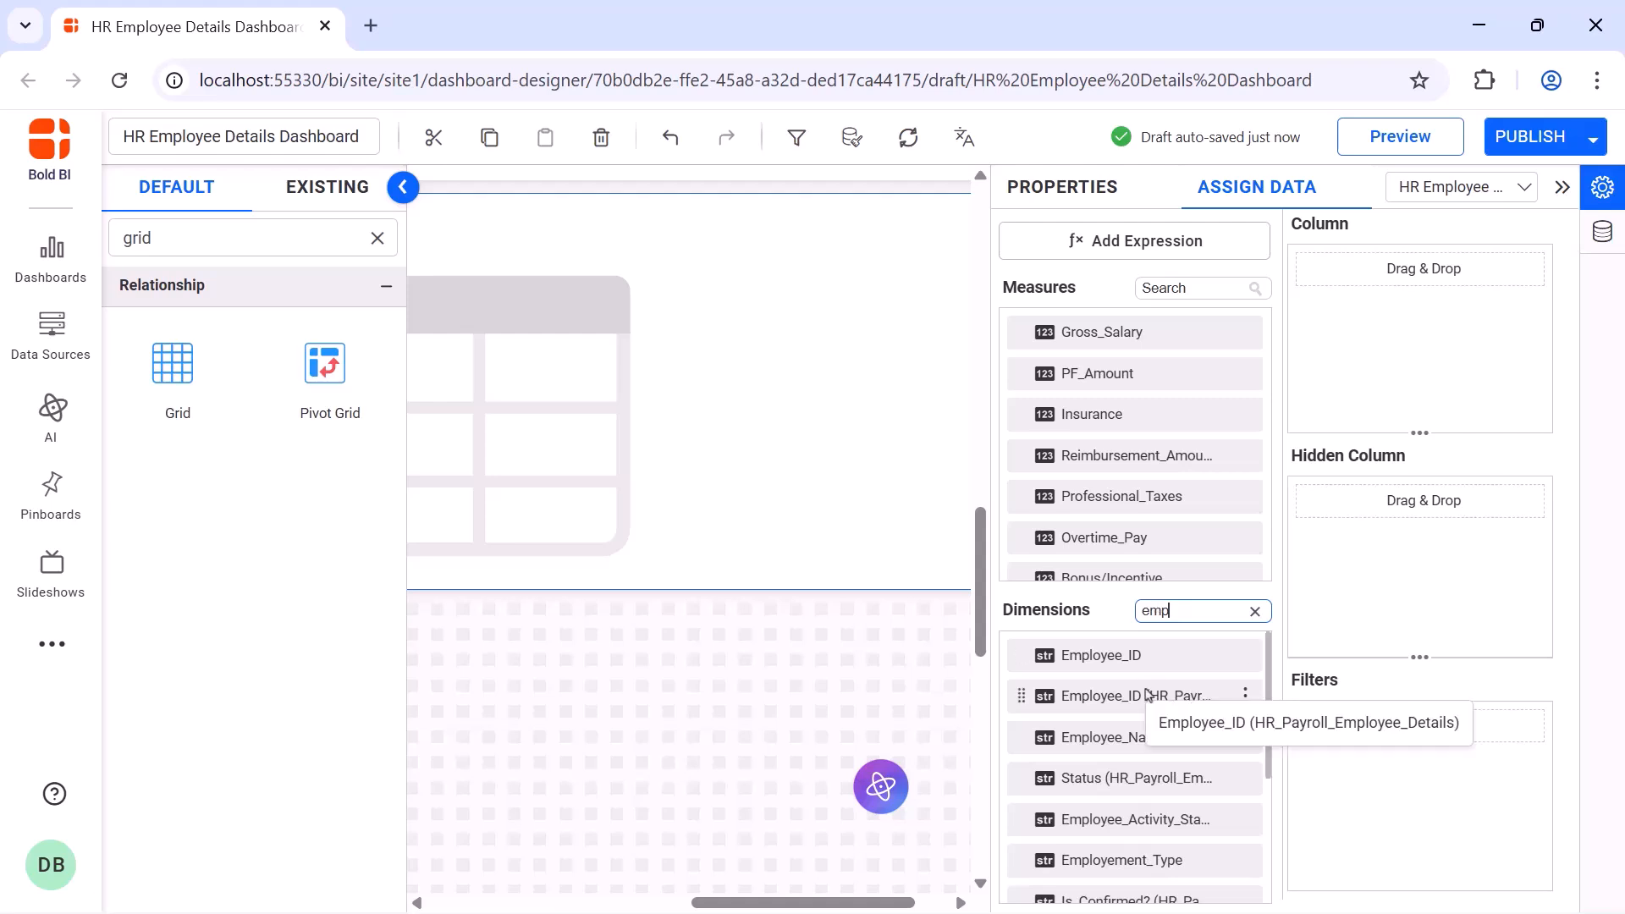
pyautogui.moveTo(1134, 695); pyautogui.dragTo(1351, 362)
pyautogui.click(1509, 269)
pyautogui.click(1499, 312)
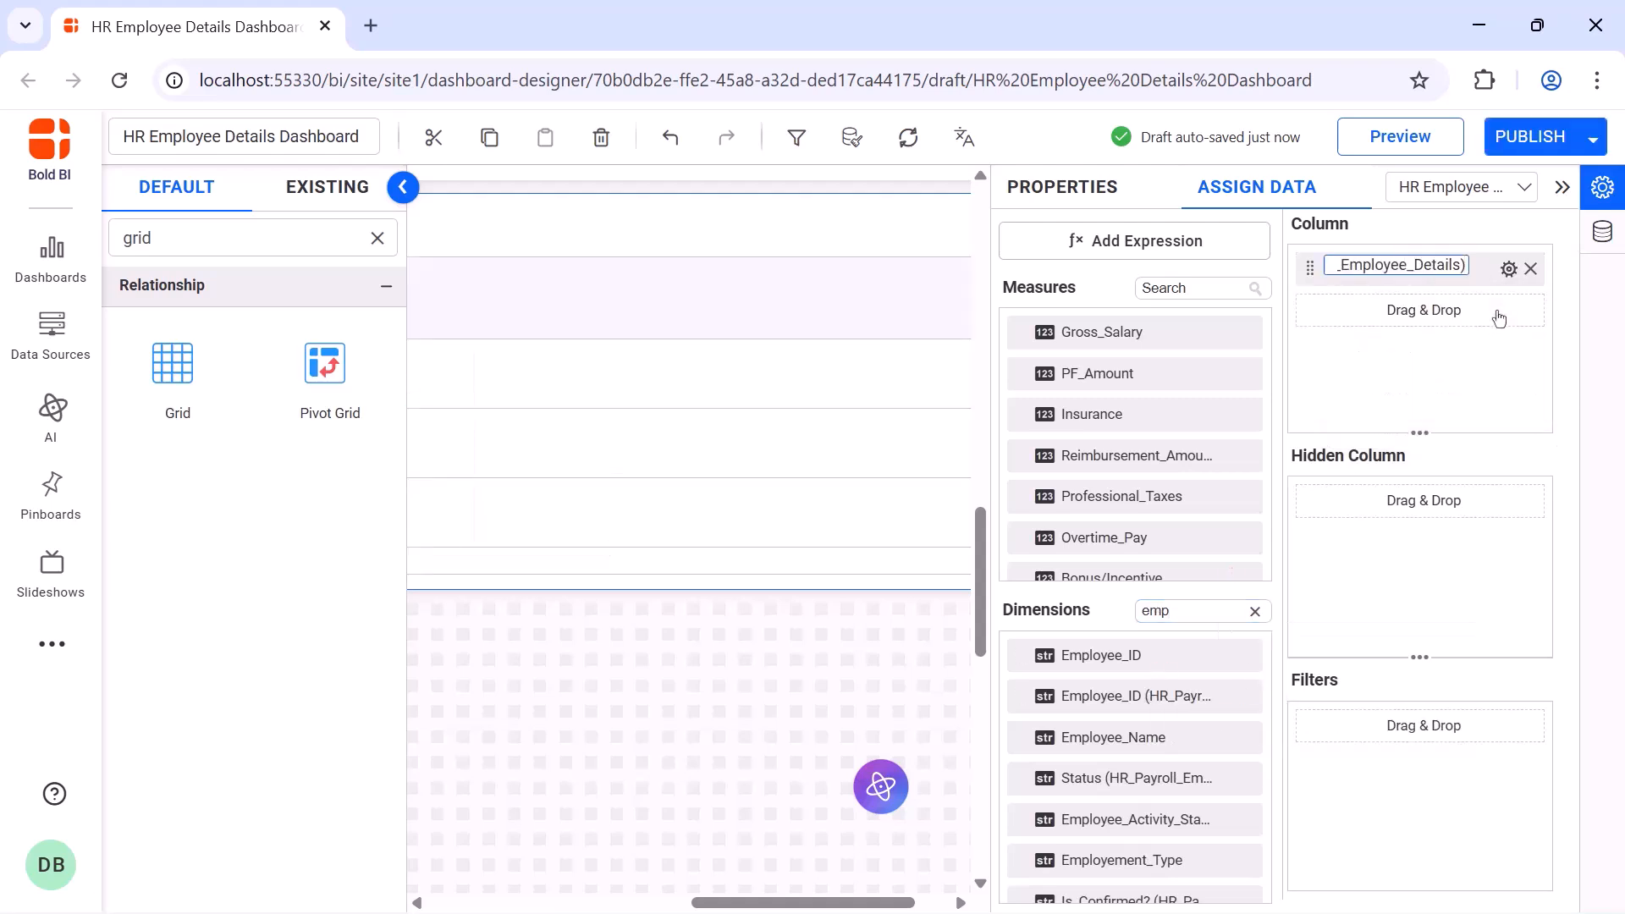
pyautogui.write('Employee ID')
pyautogui.press('Return')
# Add the Employee_name (HR_Training_and_Development) dimension as the second grid column and rename it Employee Name
pyautogui.scroll(-2, 1134, 762)
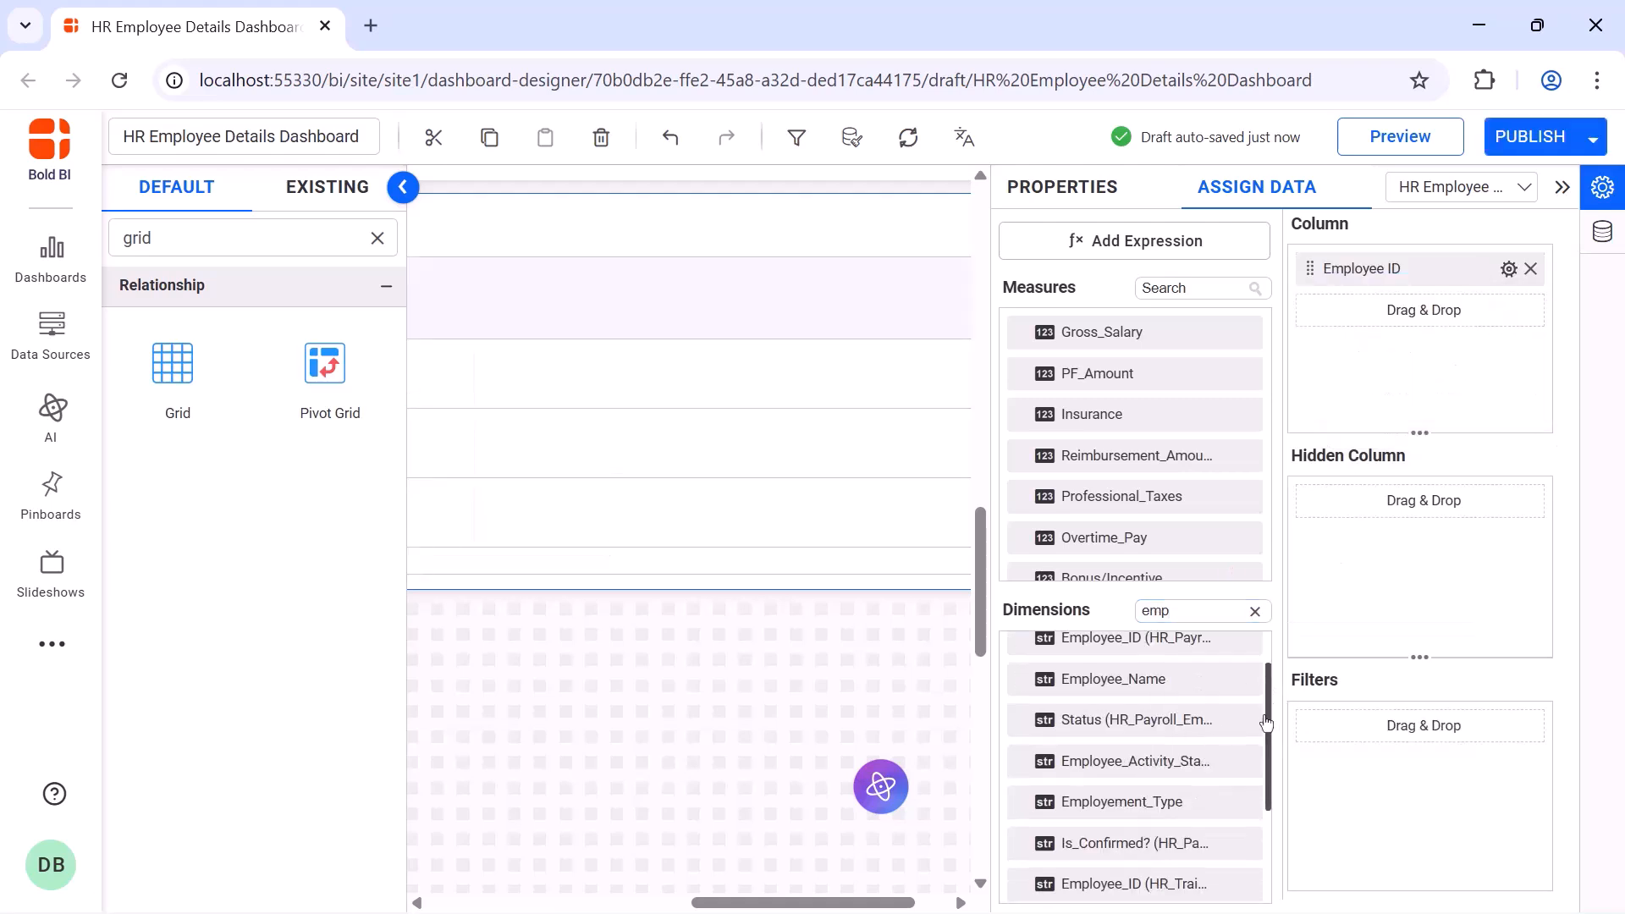
pyautogui.moveTo(1117, 837); pyautogui.dragTo(1331, 366)
pyautogui.click(1509, 310)
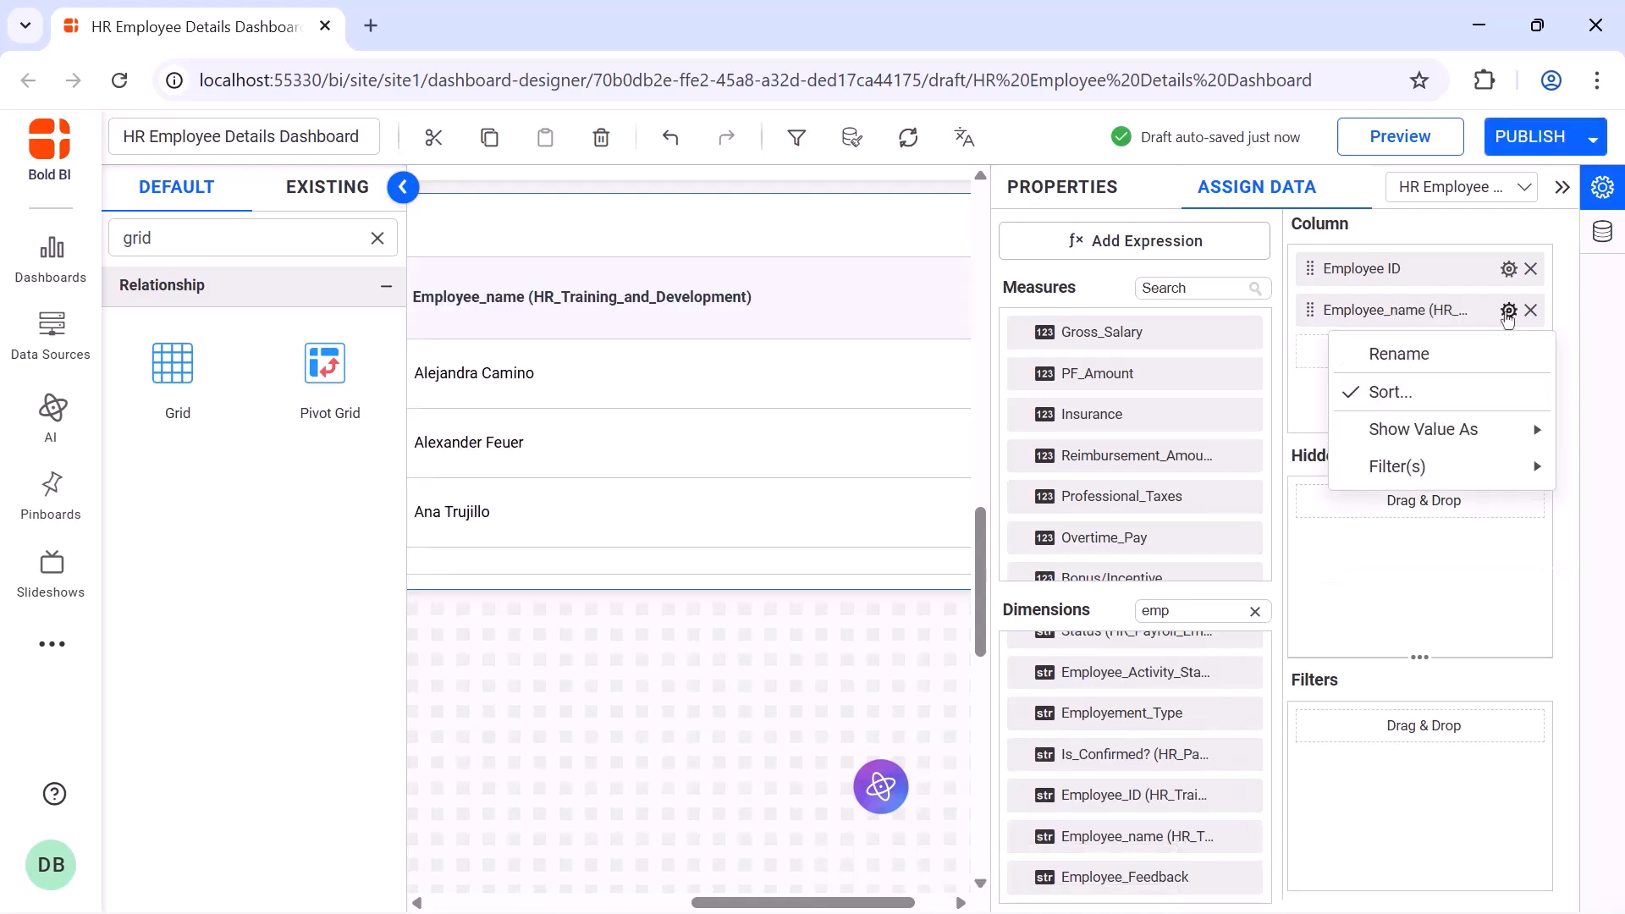
pyautogui.click(1503, 353)
pyautogui.write('Employee Name')
pyautogui.press('Return')
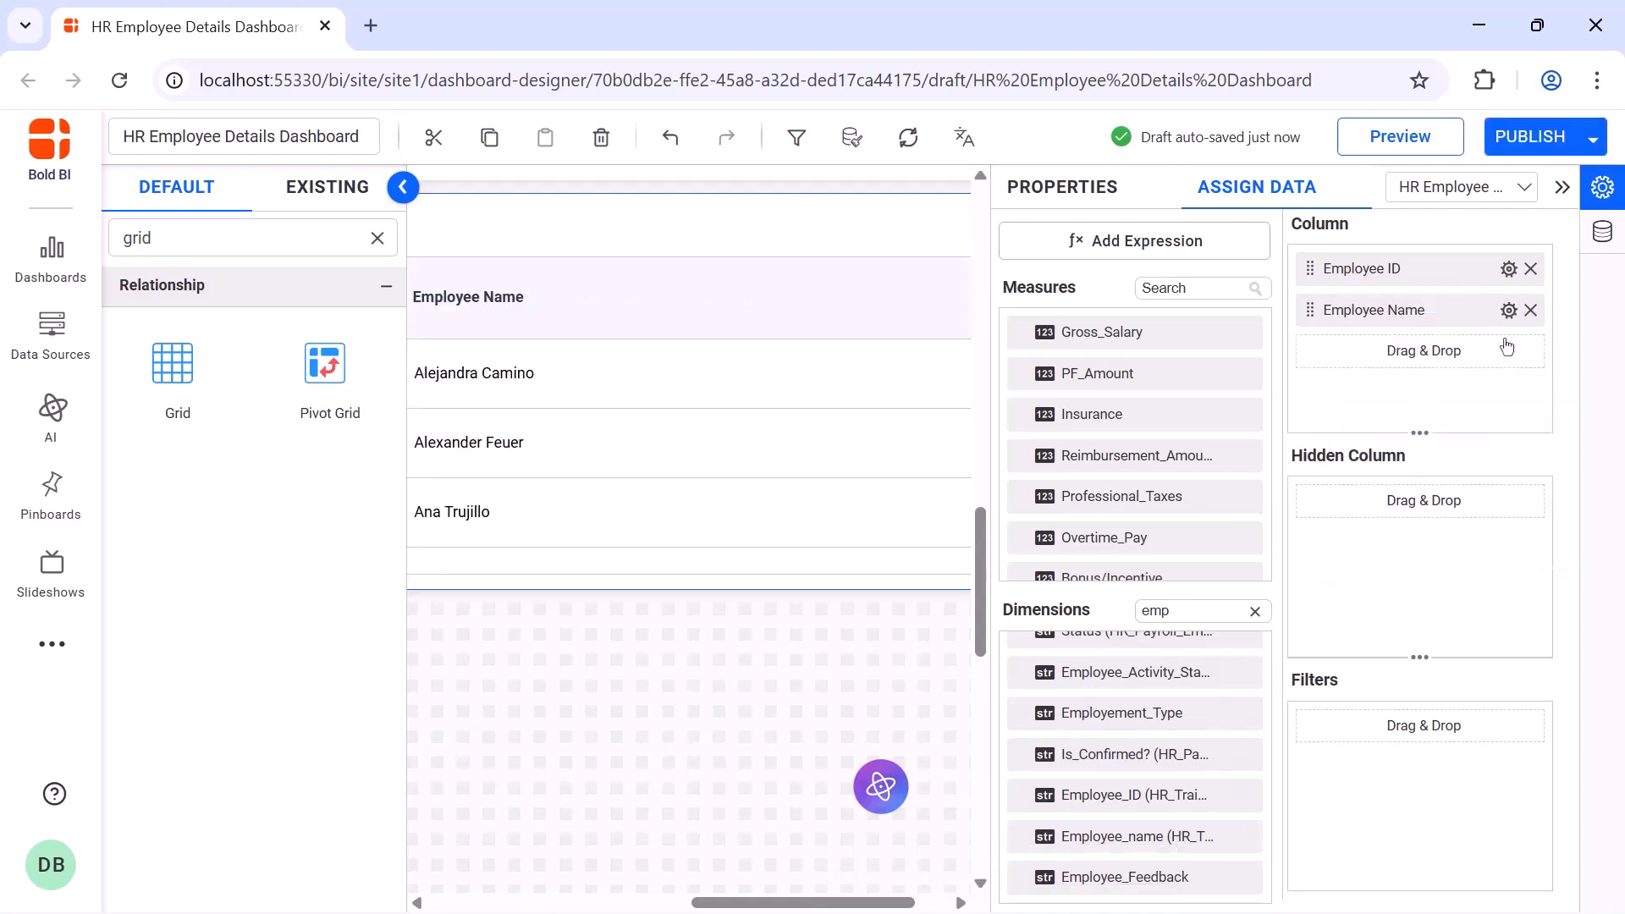
# Find the Training_Completion_Rate measure, add it as a grid column, and rename it Training Completion Rate
pyautogui.click(1240, 287)
pyautogui.write('tr')
pyautogui.moveTo(1101, 331); pyautogui.dragTo(1301, 380)
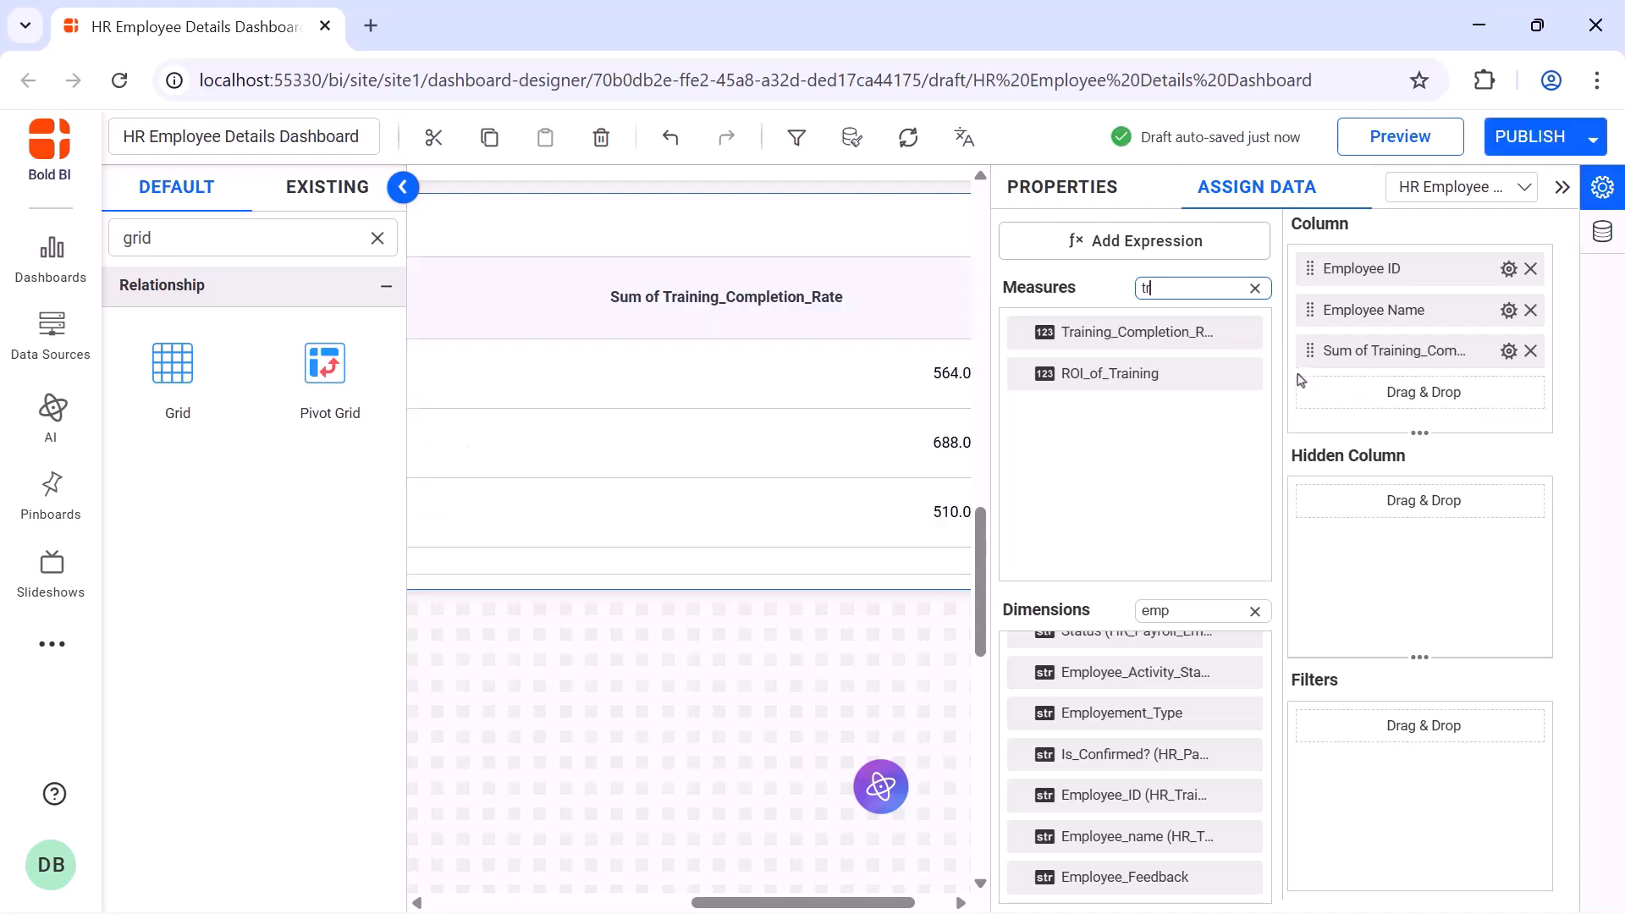
pyautogui.click(1509, 350)
pyautogui.click(1503, 392)
pyautogui.write('Training Completion Rate')
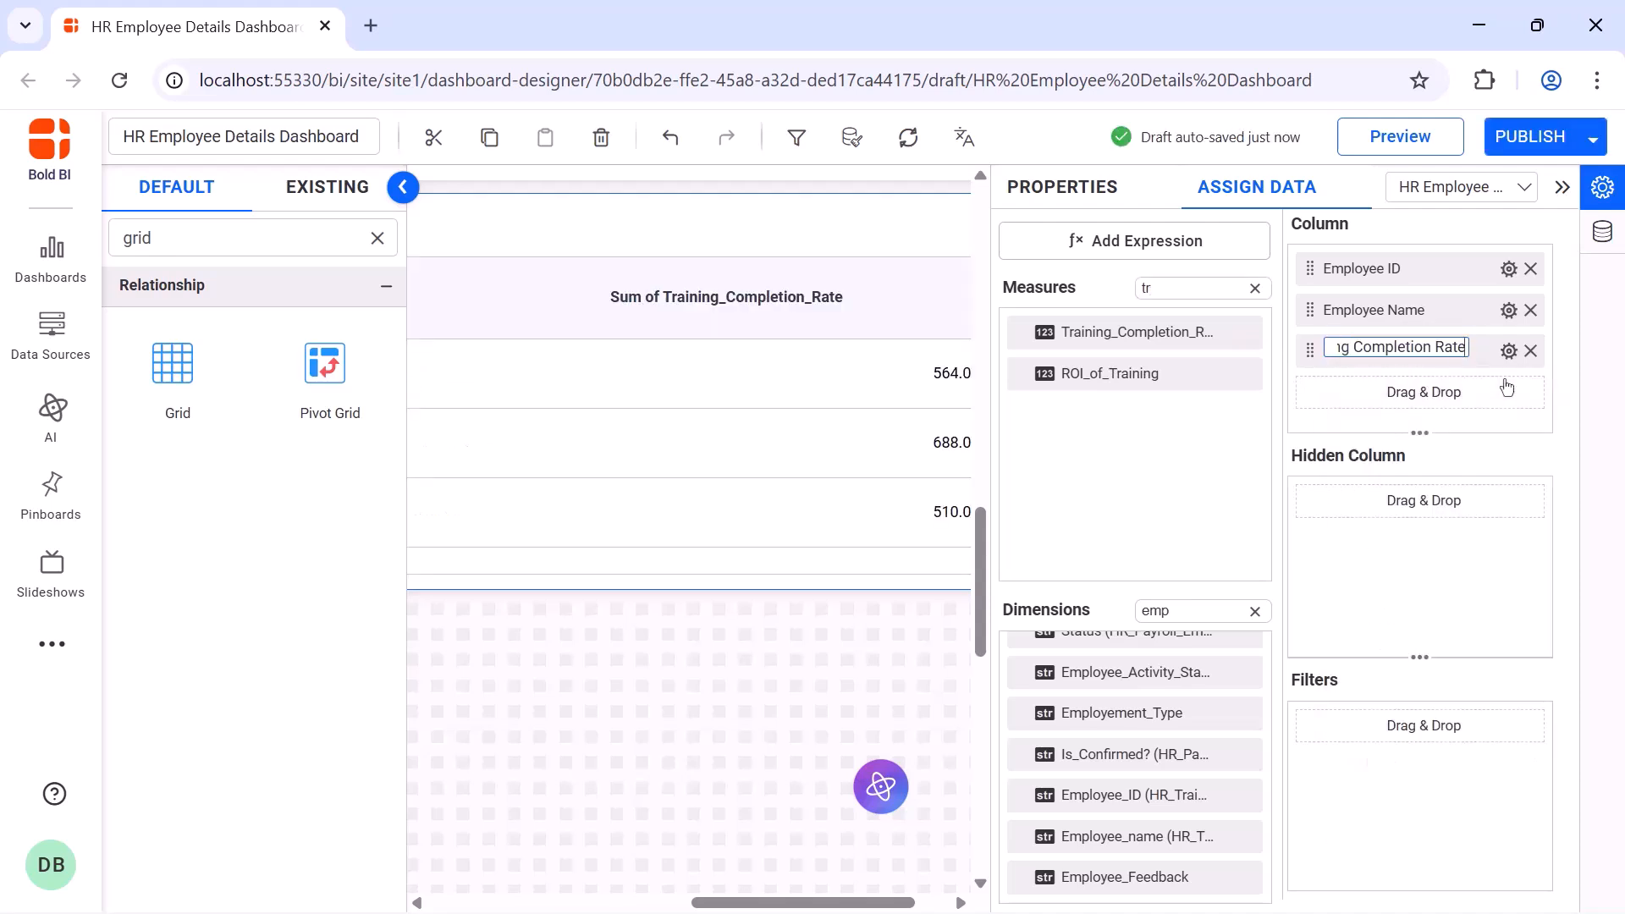
pyautogui.press('Return')
# Set Training Completion Rate's aggregation to None and format it with 0 decimal places and a % suffix
pyautogui.click(1508, 351)
pyautogui.click(1388, 432)
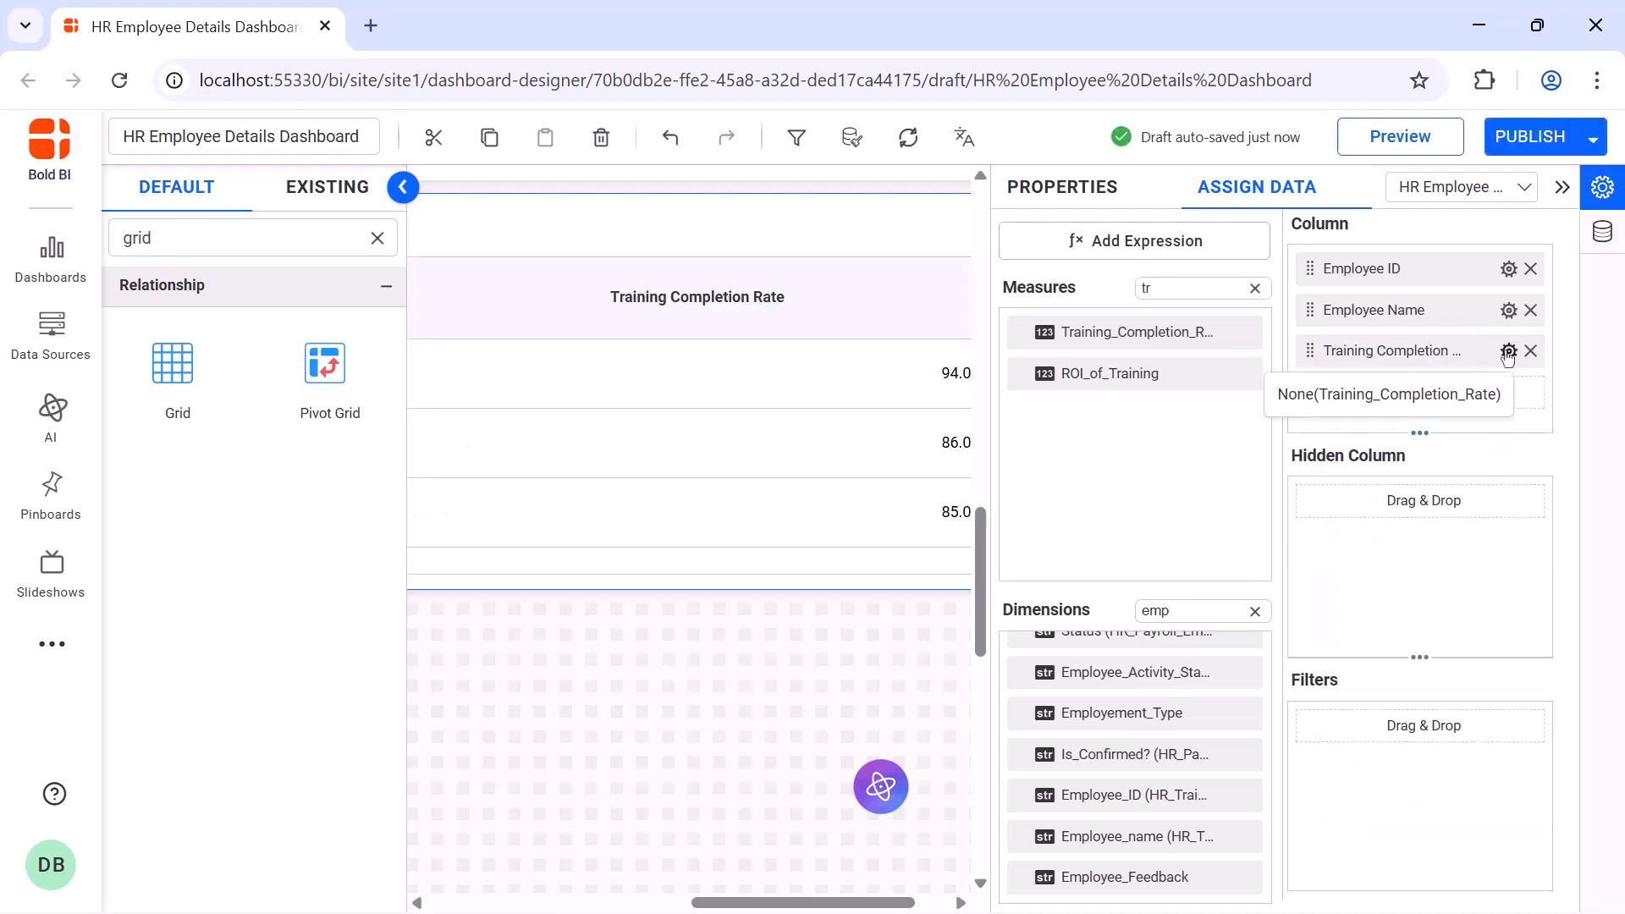
pyautogui.click(1508, 350)
pyautogui.click(1486, 802)
pyautogui.doubleClick(845, 428)
pyautogui.write('0')
pyautogui.click(802, 714)
pyautogui.write('%')
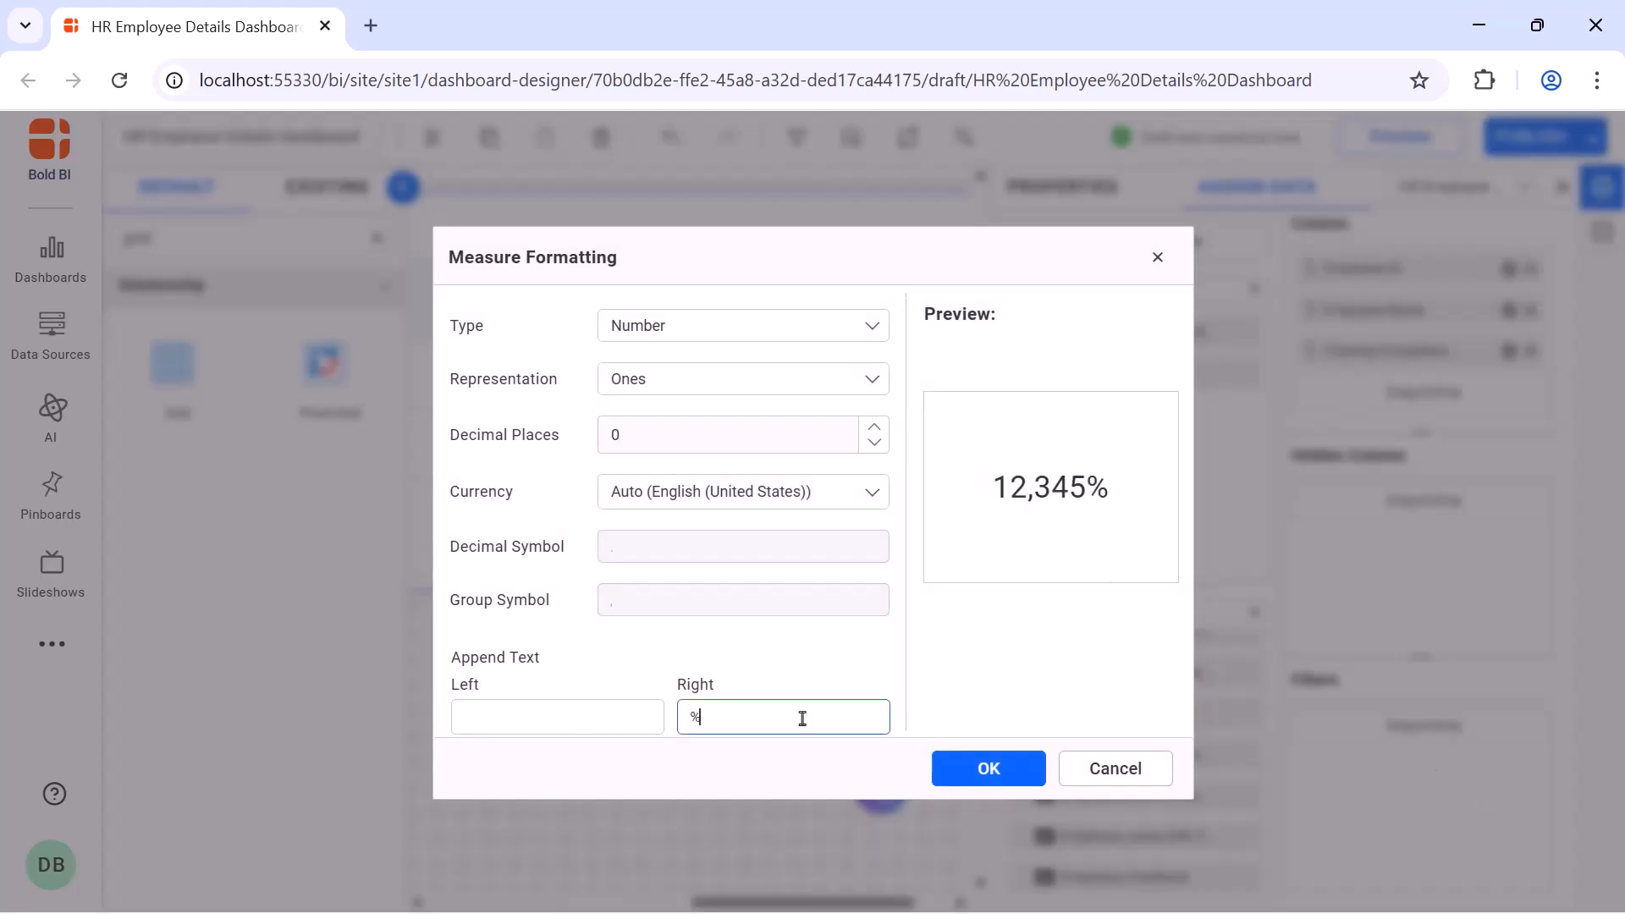
pyautogui.click(962, 766)
# Find the Skill_Improvement measure, add it as a grid column, and rename it Skill Improvement
pyautogui.doubleClick(1151, 288)
pyautogui.write('sk')
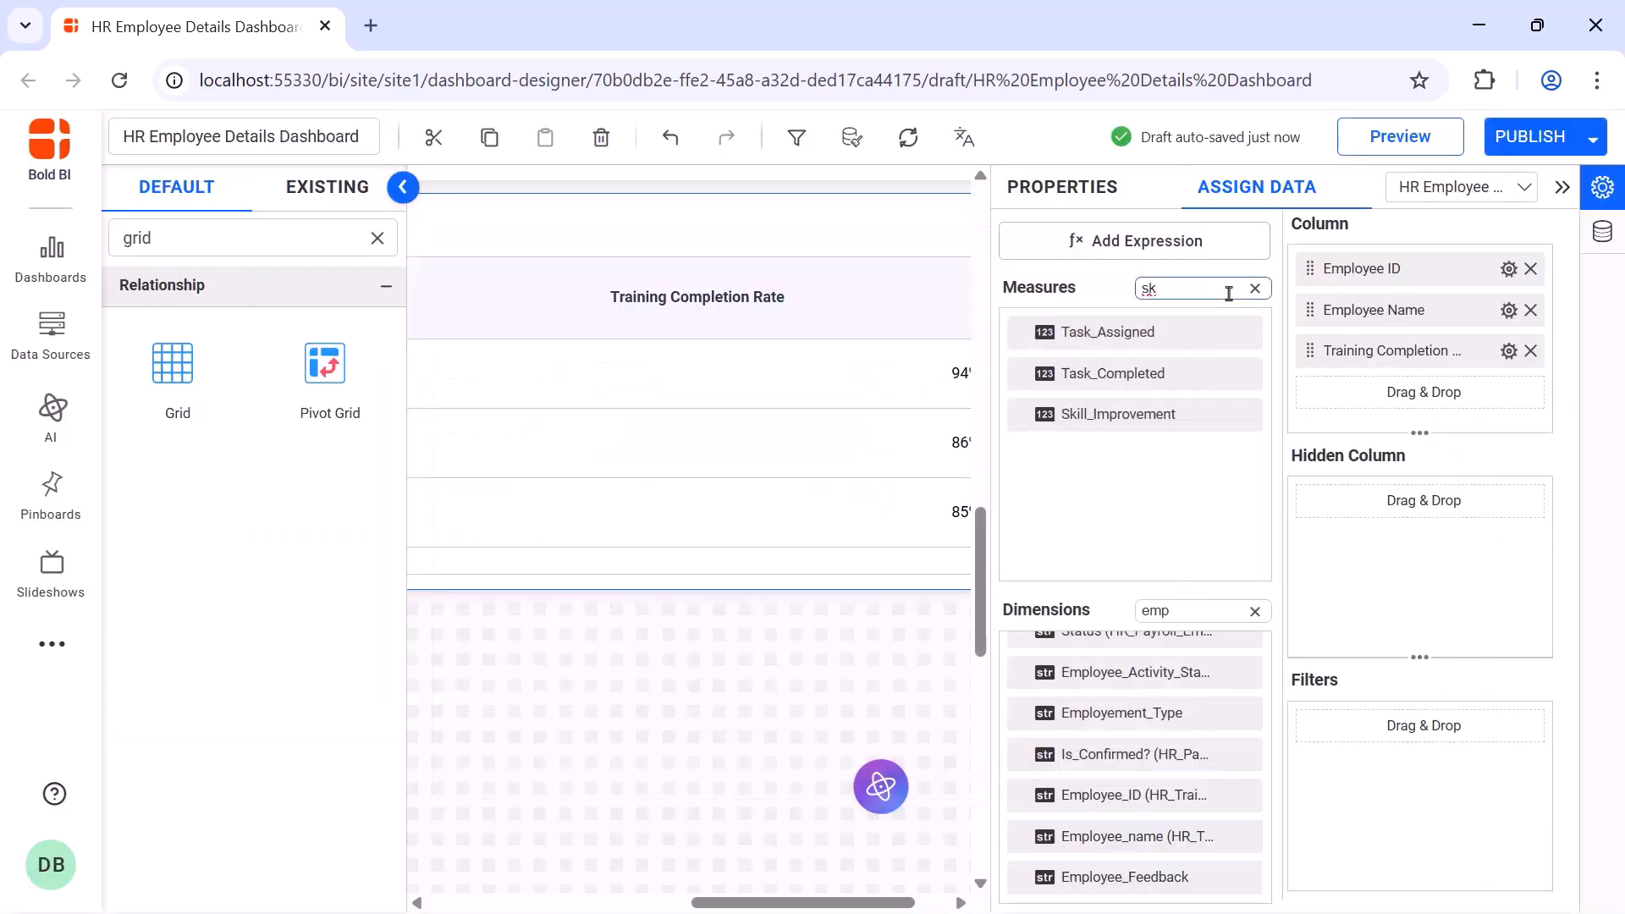
pyautogui.moveTo(1109, 414); pyautogui.dragTo(1318, 412)
pyautogui.click(1508, 392)
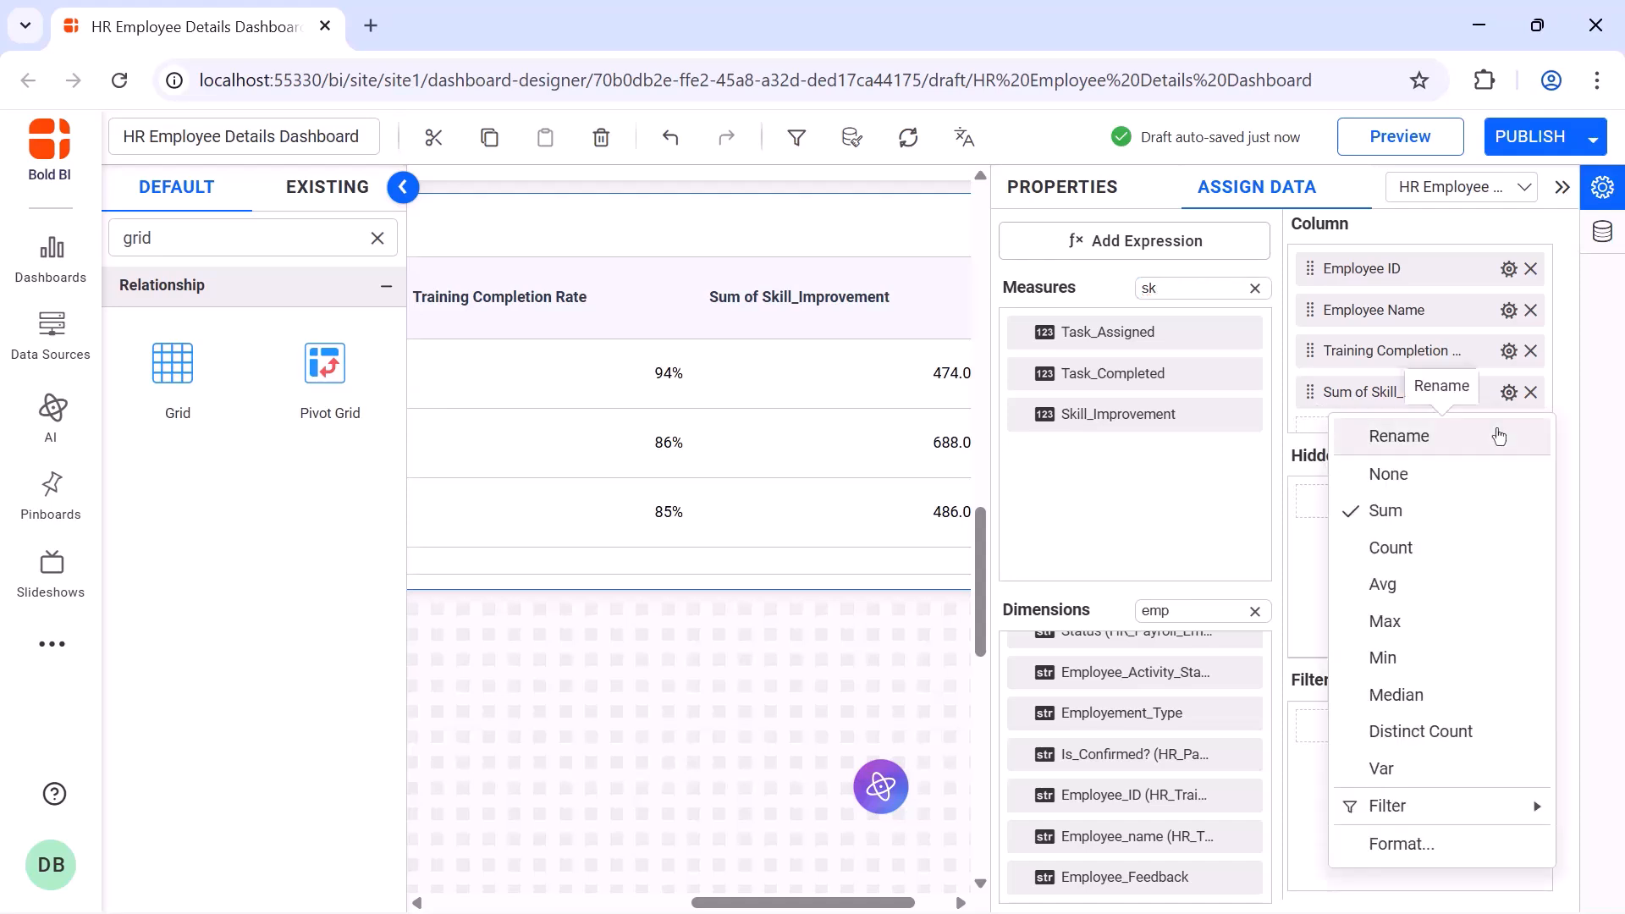
pyautogui.click(1499, 432)
pyautogui.press('Return')
# Set Skill Improvement's aggregation to None and format it with 0 decimal places and a % suffix
pyautogui.click(1508, 392)
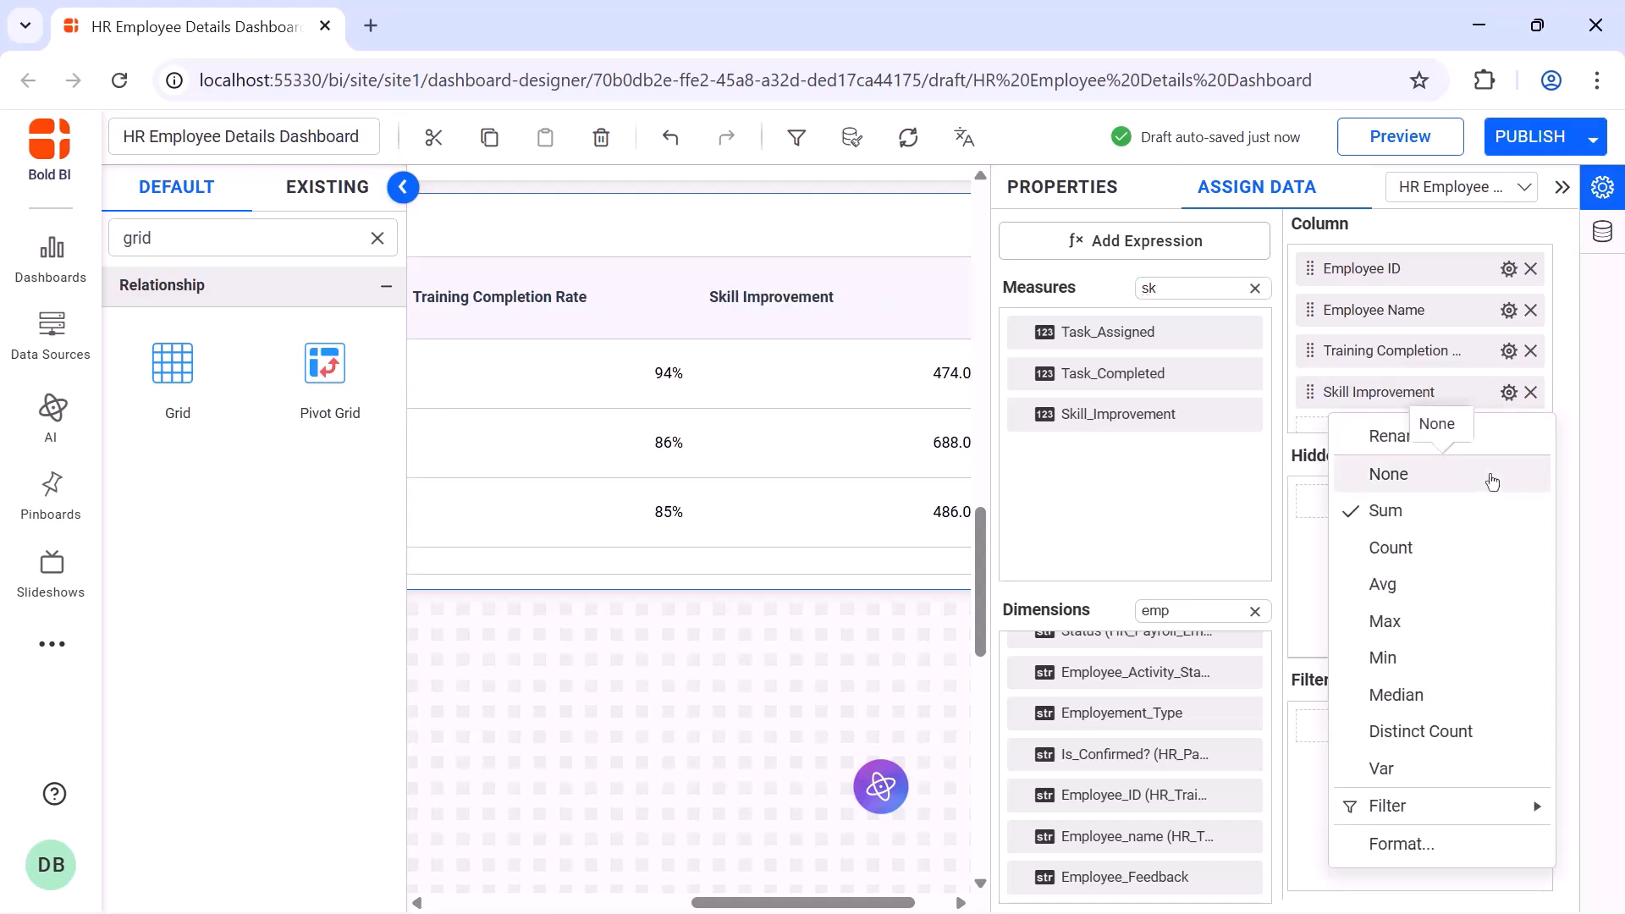
pyautogui.click(1490, 474)
pyautogui.click(1509, 394)
pyautogui.click(1402, 844)
pyautogui.doubleClick(838, 438)
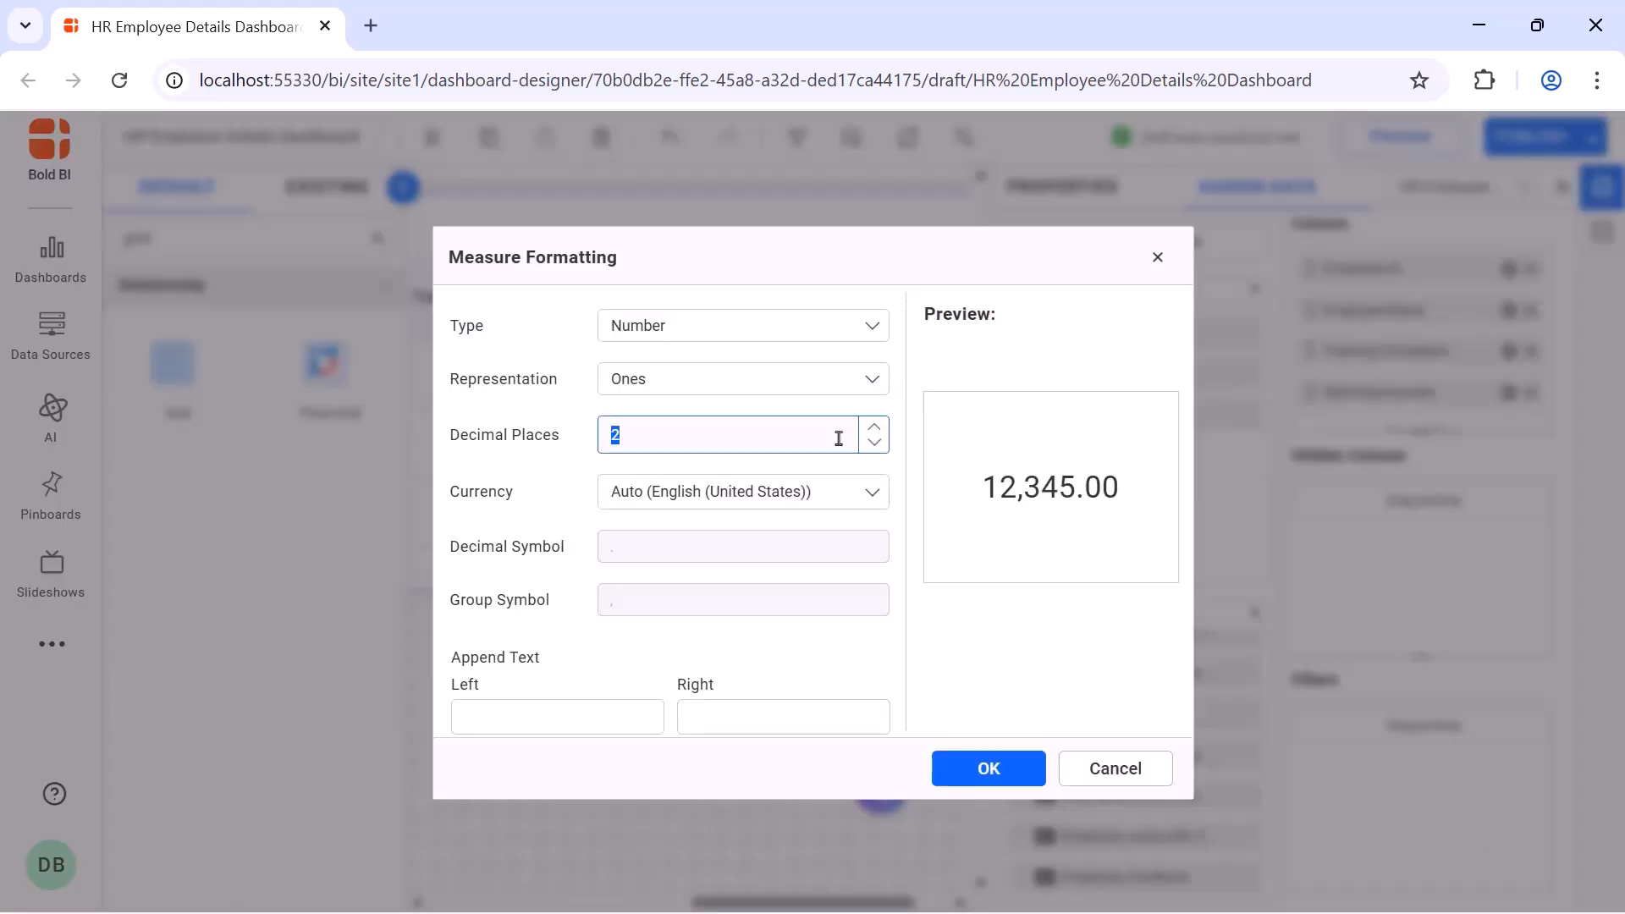
pyautogui.click(783, 717)
pyautogui.write('%')
pyautogui.click(988, 768)
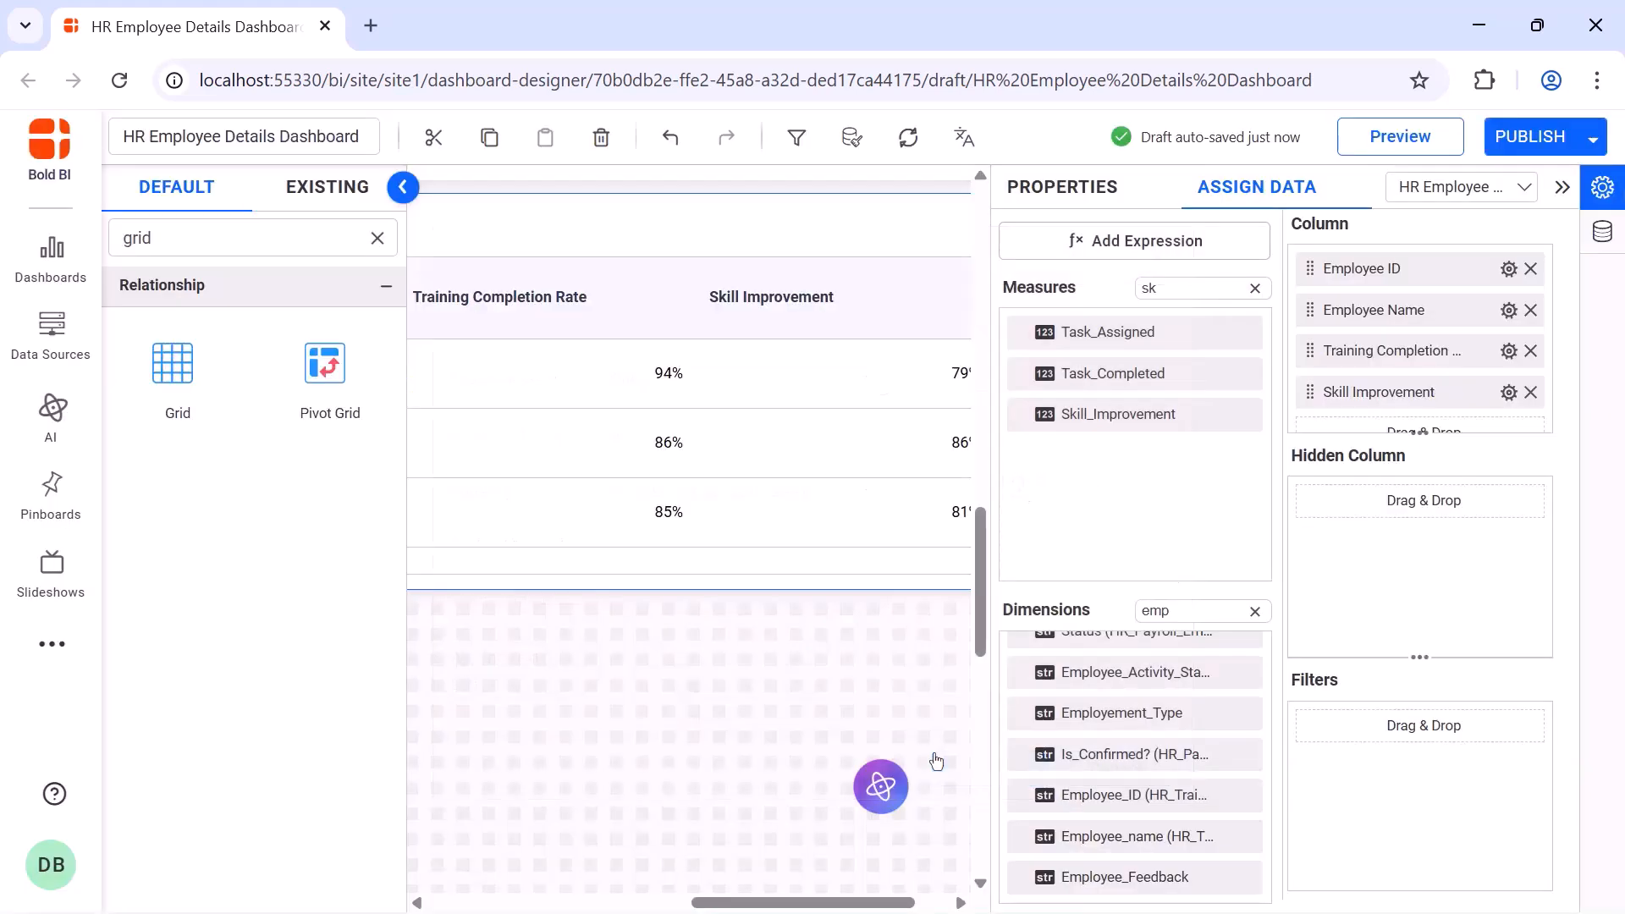
# Find the Engagement_in_Learning measure, add it as a grid column, and rename it Engagement in Learning
pyautogui.doubleClick(1149, 287)
pyautogui.press('BackSpace')
pyautogui.write('learning')
pyautogui.moveTo(1134, 374); pyautogui.dragTo(1304, 572)
pyautogui.doubleClick(1392, 432)
pyautogui.write('Engagement in Learning')
pyautogui.press('Return')
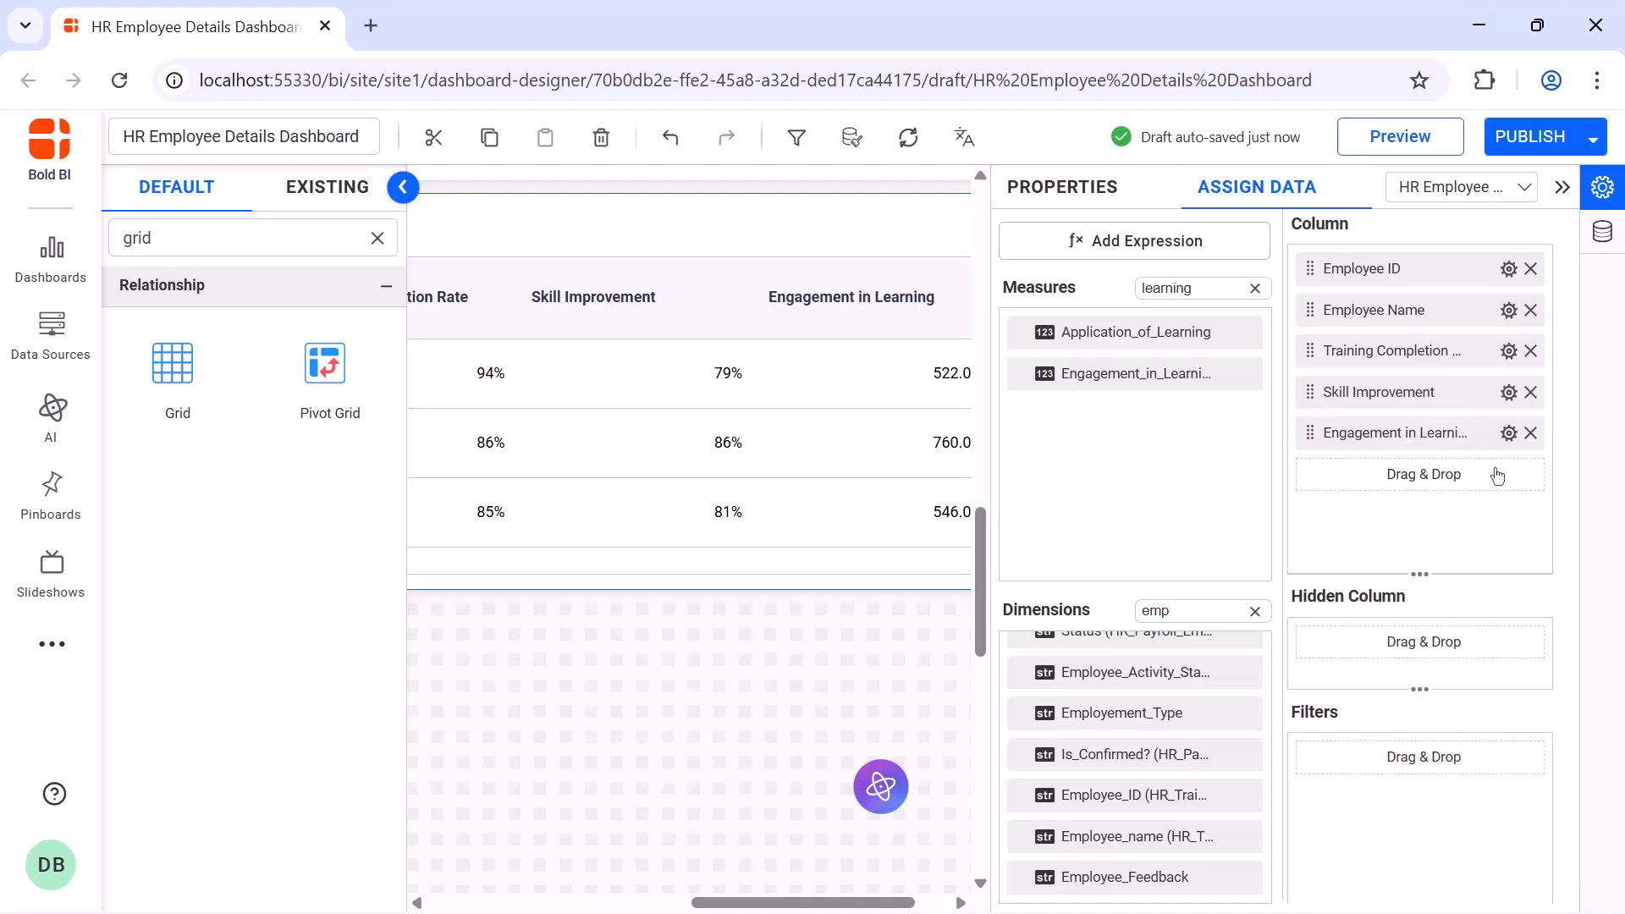
# Set Engagement in Learning's aggregation to None and format it with 0 decimal places and a % suffix
pyautogui.click(1509, 434)
pyautogui.click(1507, 515)
pyautogui.click(1511, 435)
pyautogui.click(1453, 884)
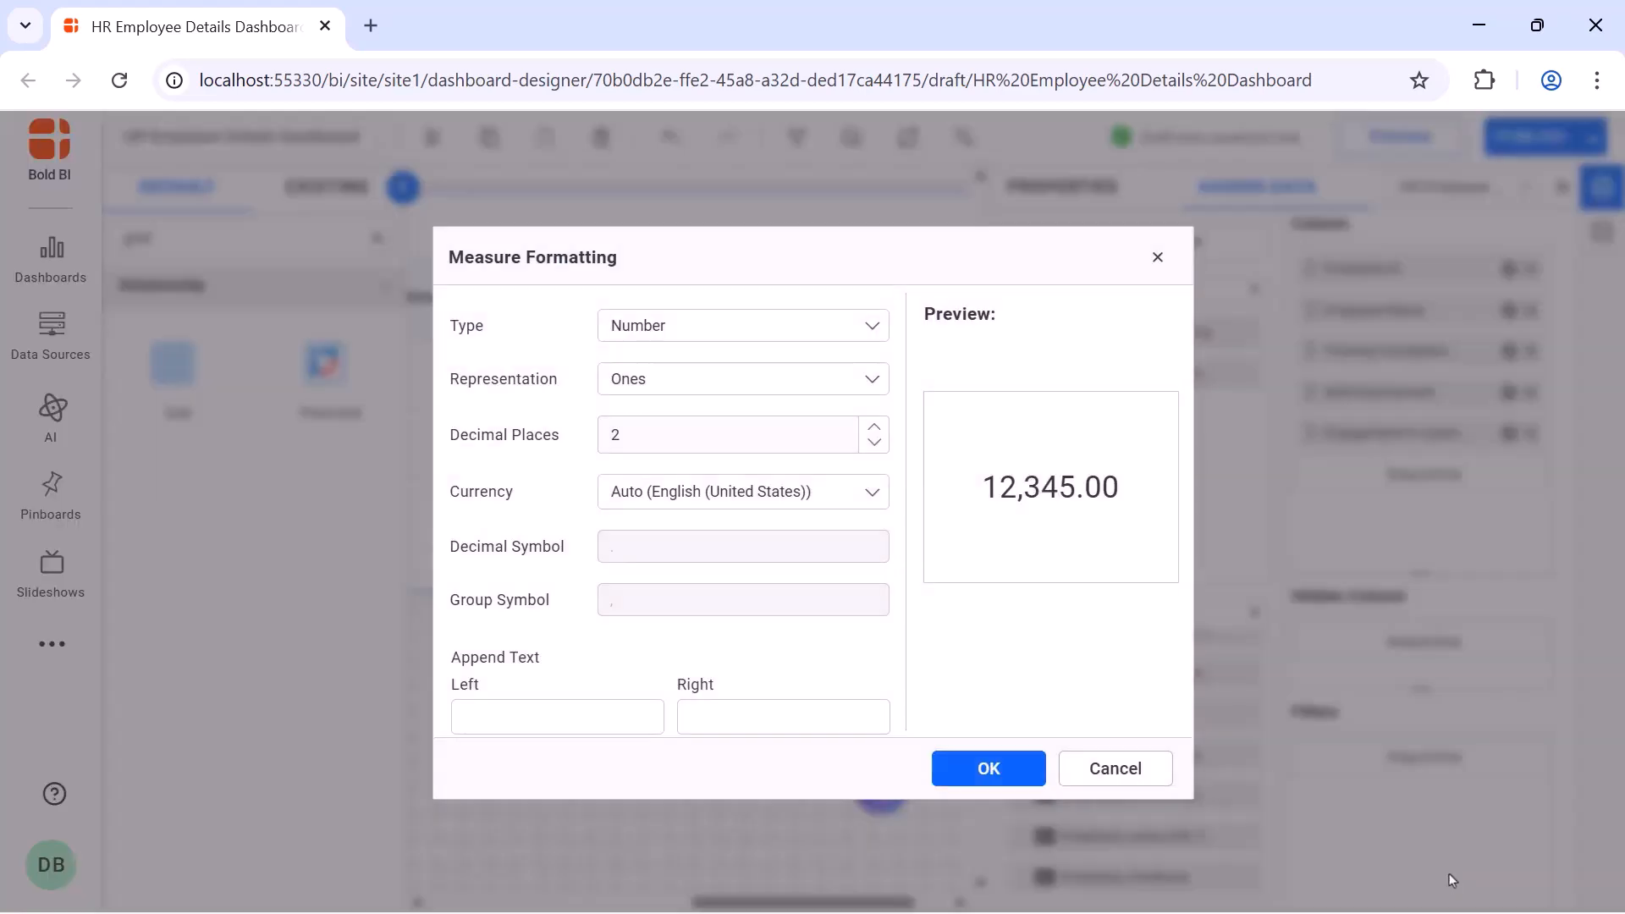
pyautogui.doubleClick(873, 442)
pyautogui.click(788, 702)
pyautogui.write('%')
pyautogui.click(941, 766)
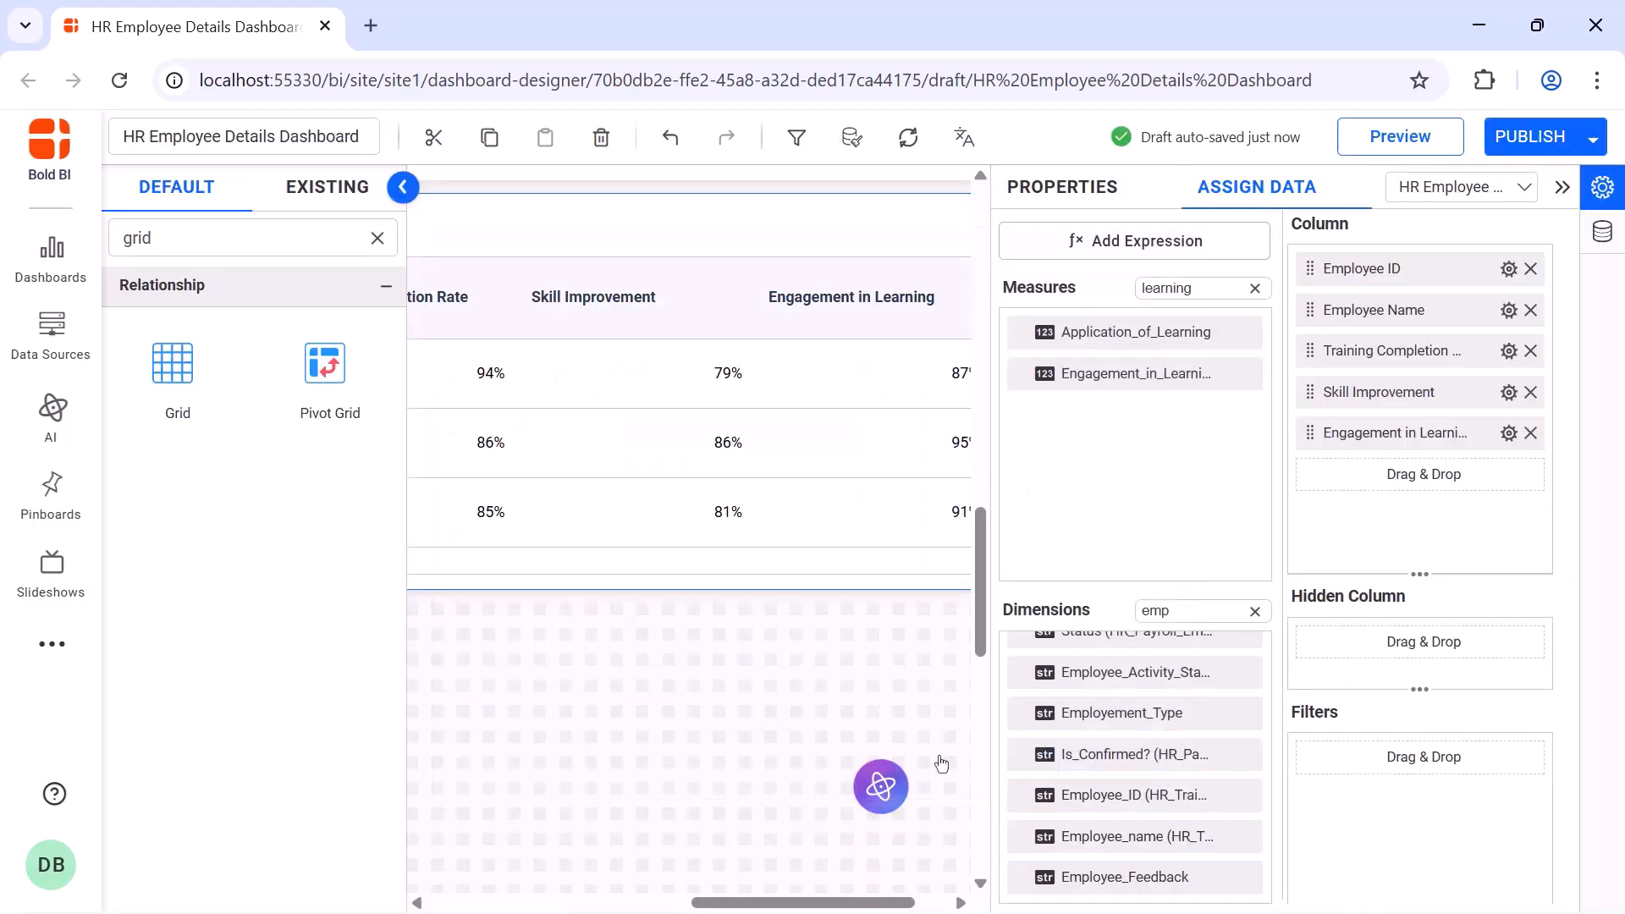
# Find the Time_to_Competency measure, add it as a grid column, and rename it Time to Competency
pyautogui.doubleClick(1172, 288)
pyautogui.write('time')
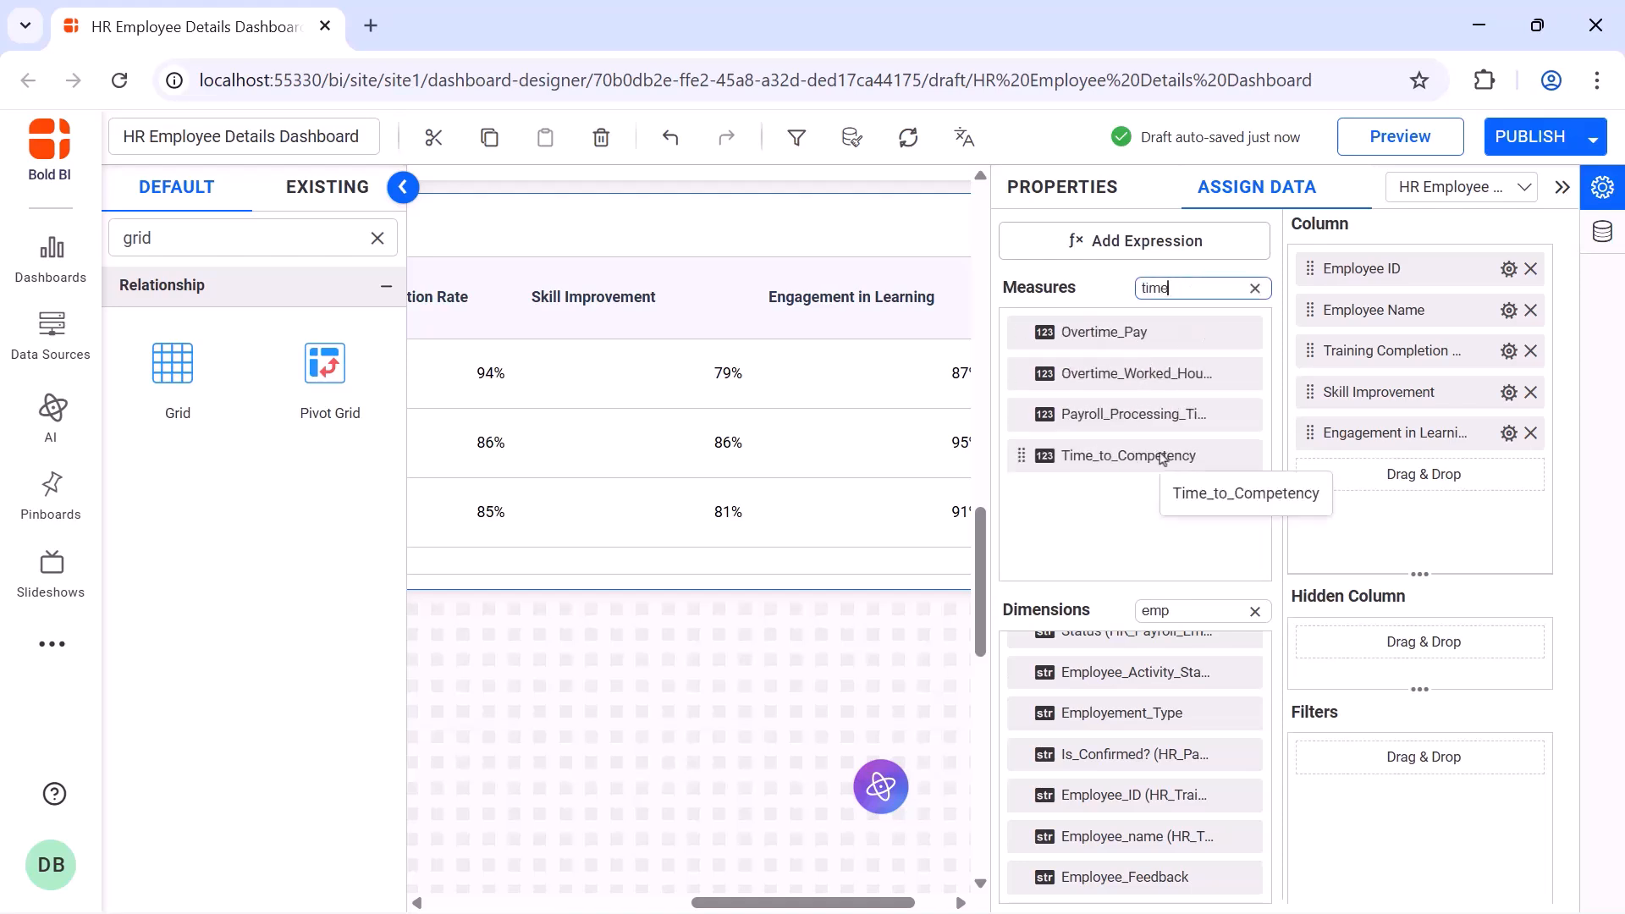
pyautogui.moveTo(1172, 457); pyautogui.dragTo(1288, 501)
pyautogui.click(1509, 474)
pyautogui.click(1509, 479)
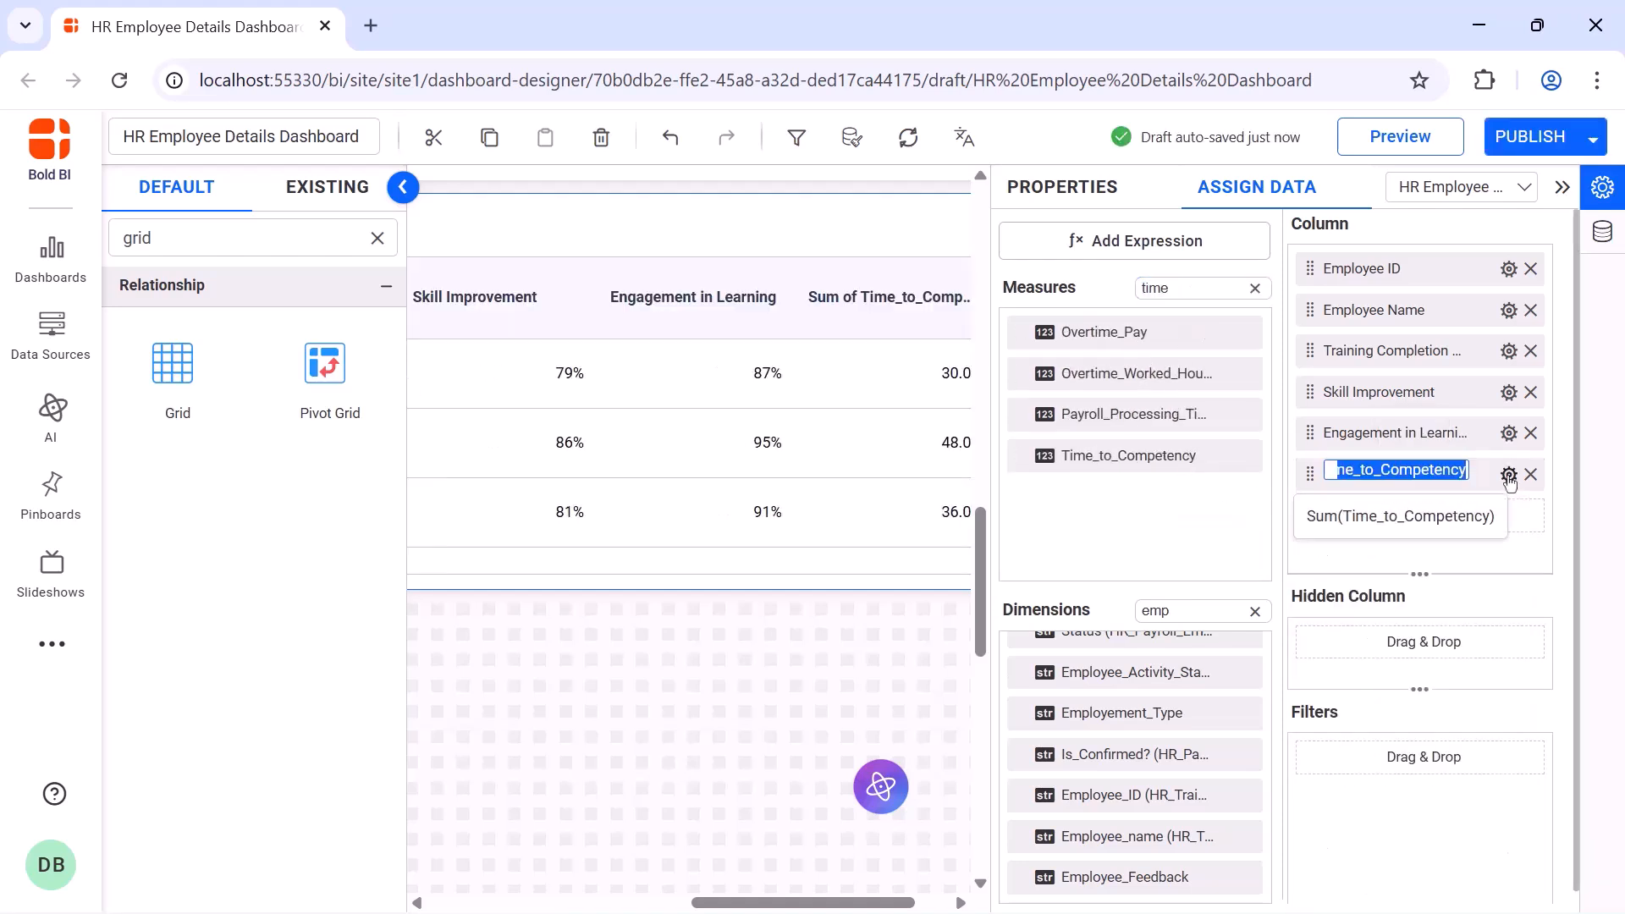
pyautogui.write('Time to Competency')
pyautogui.press('Return')
# Set Time to Competency's aggregation to None and format it with 0 decimal places and a Months suffix
pyautogui.click(1509, 478)
pyautogui.click(1508, 525)
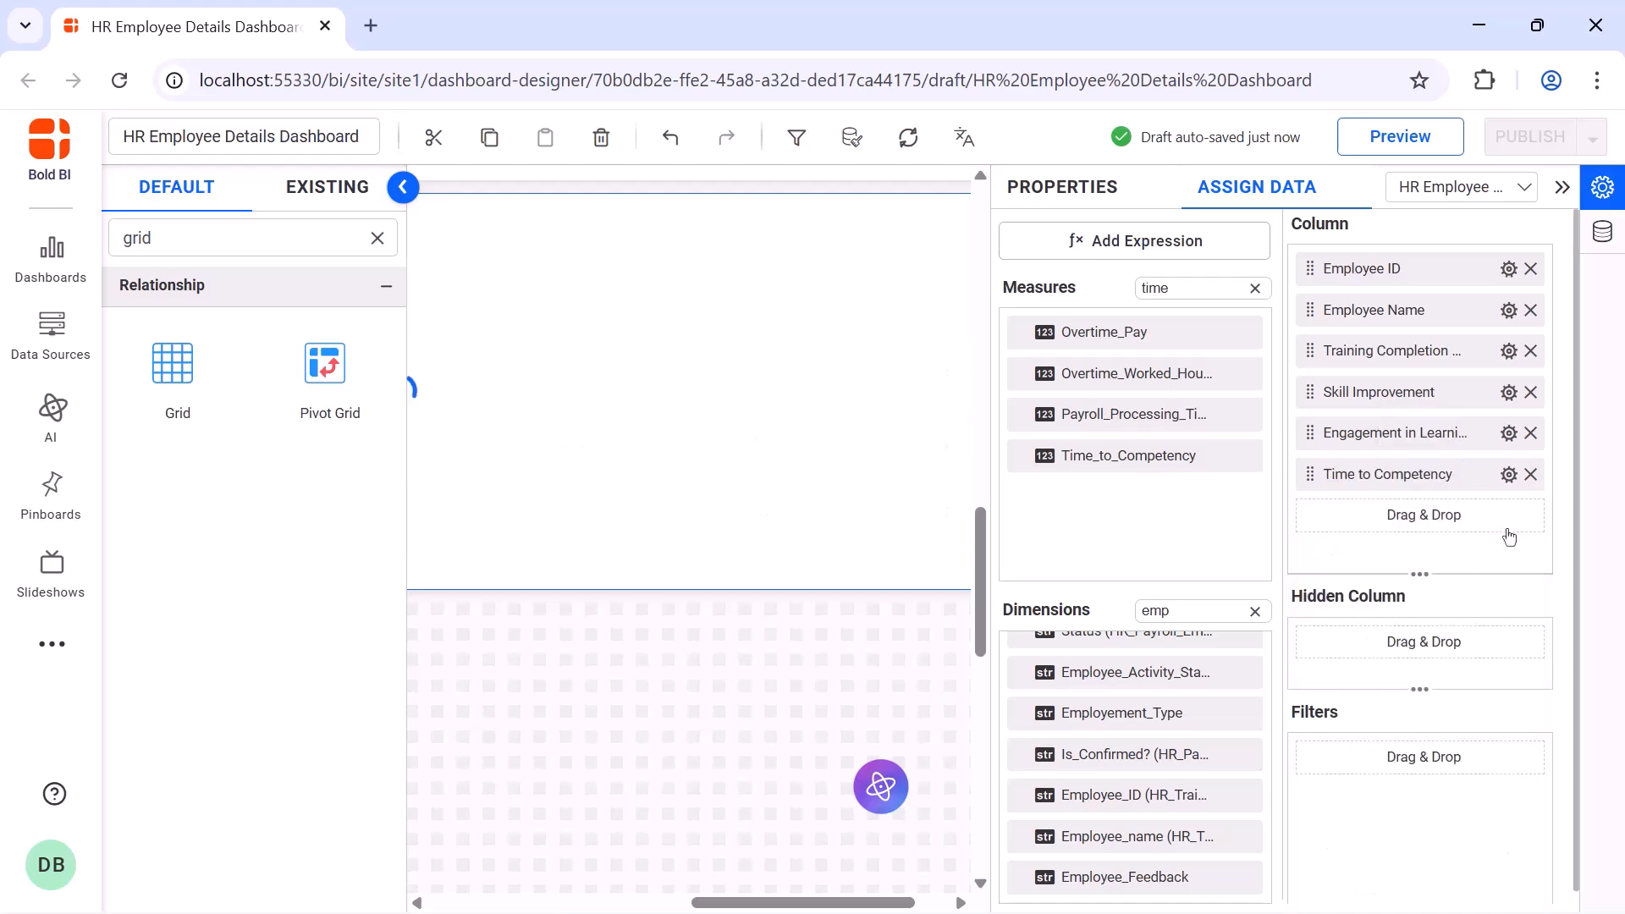
pyautogui.click(1509, 474)
pyautogui.click(1472, 885)
pyautogui.click(787, 444)
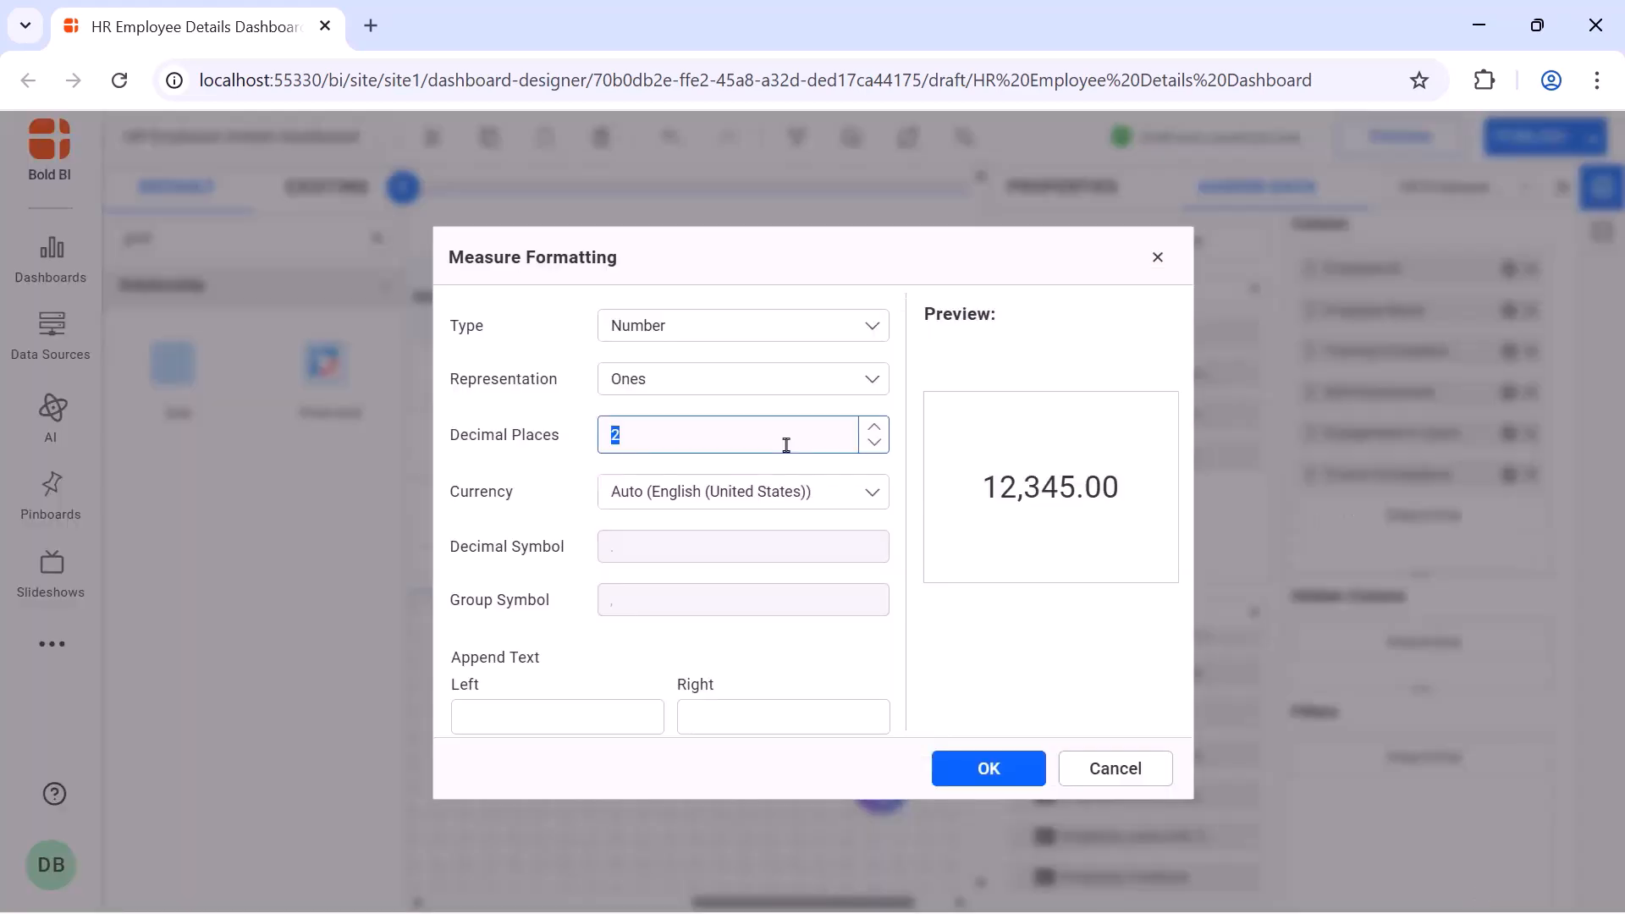
pyautogui.click(776, 719)
pyautogui.write('Months')
pyautogui.click(973, 768)
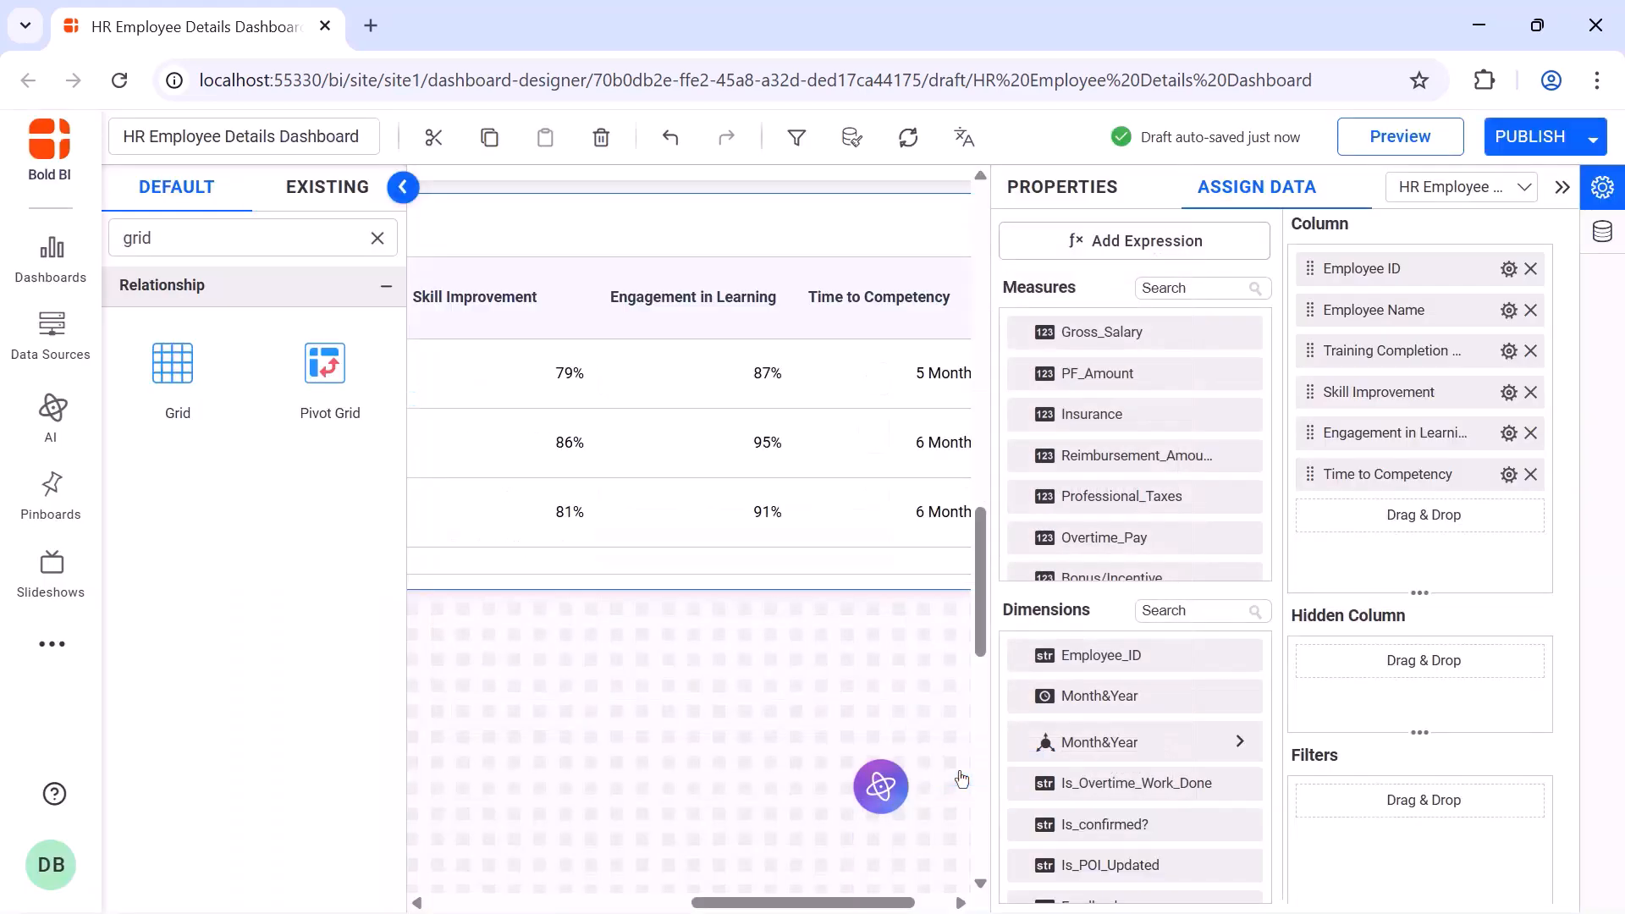
# Find the ROI_of_Training measure, add it as a grid column, and rename it ROI of Training
pyautogui.click(1154, 287)
pyautogui.write('roi')
pyautogui.moveTo(1151, 332); pyautogui.dragTo(1301, 528)
pyautogui.click(1508, 516)
pyautogui.click(1499, 484)
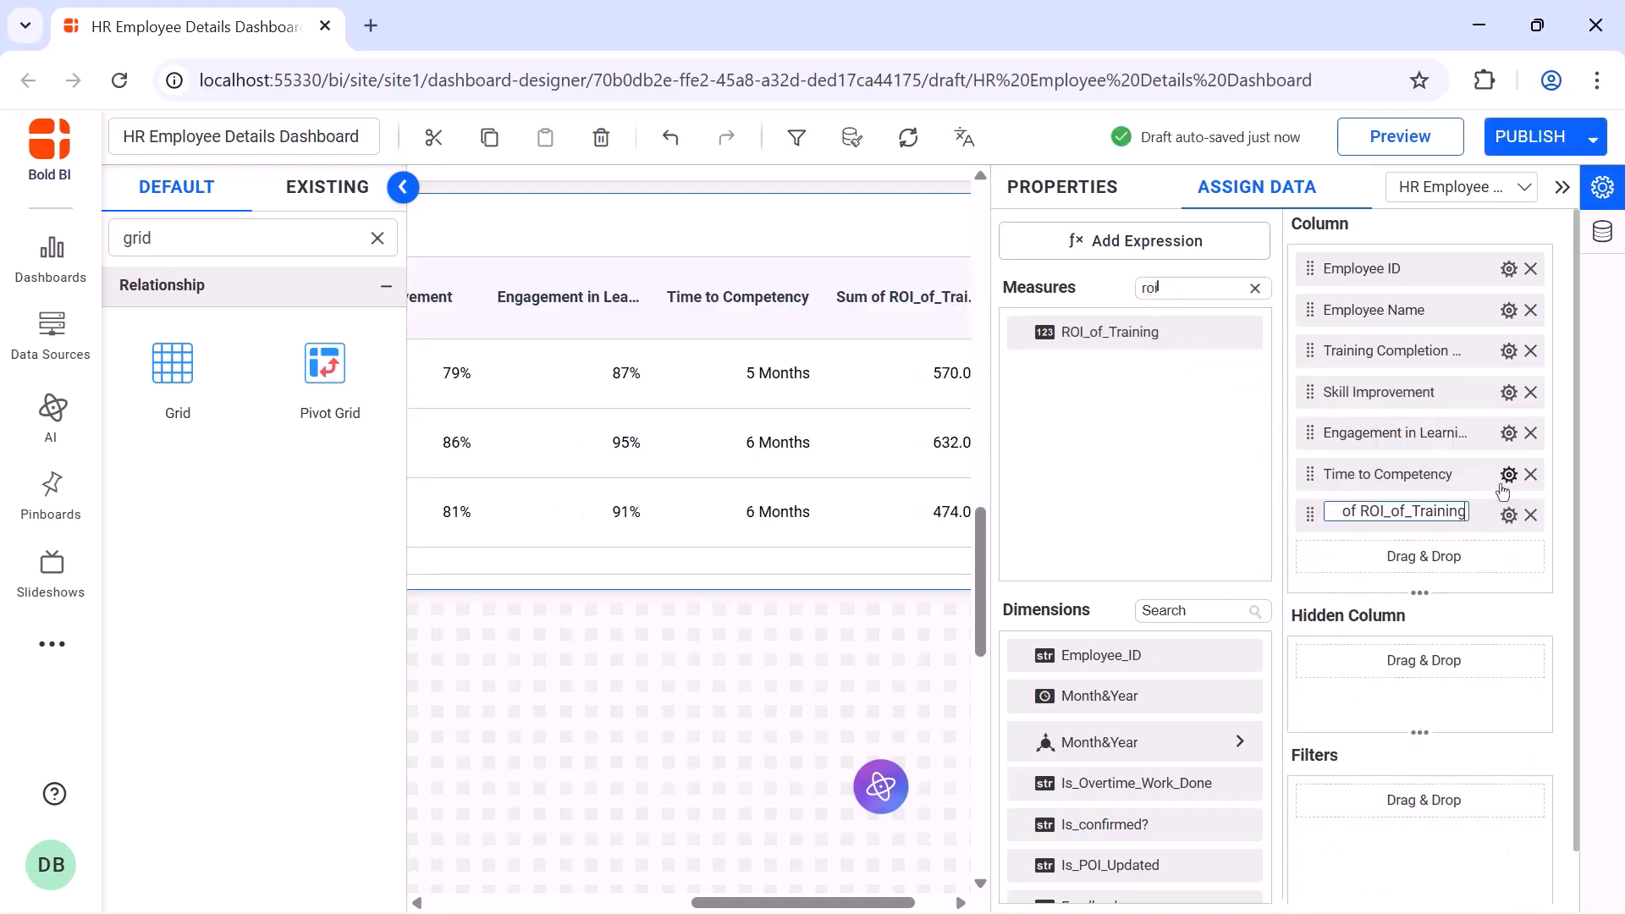
pyautogui.hotkey('ctrl', 'a')
pyautogui.write('ROI of Training')
pyautogui.press('Return')
# Set ROI of Training's aggregation to None and format it with 0 decimal places and a % suffix
pyautogui.click(1508, 515)
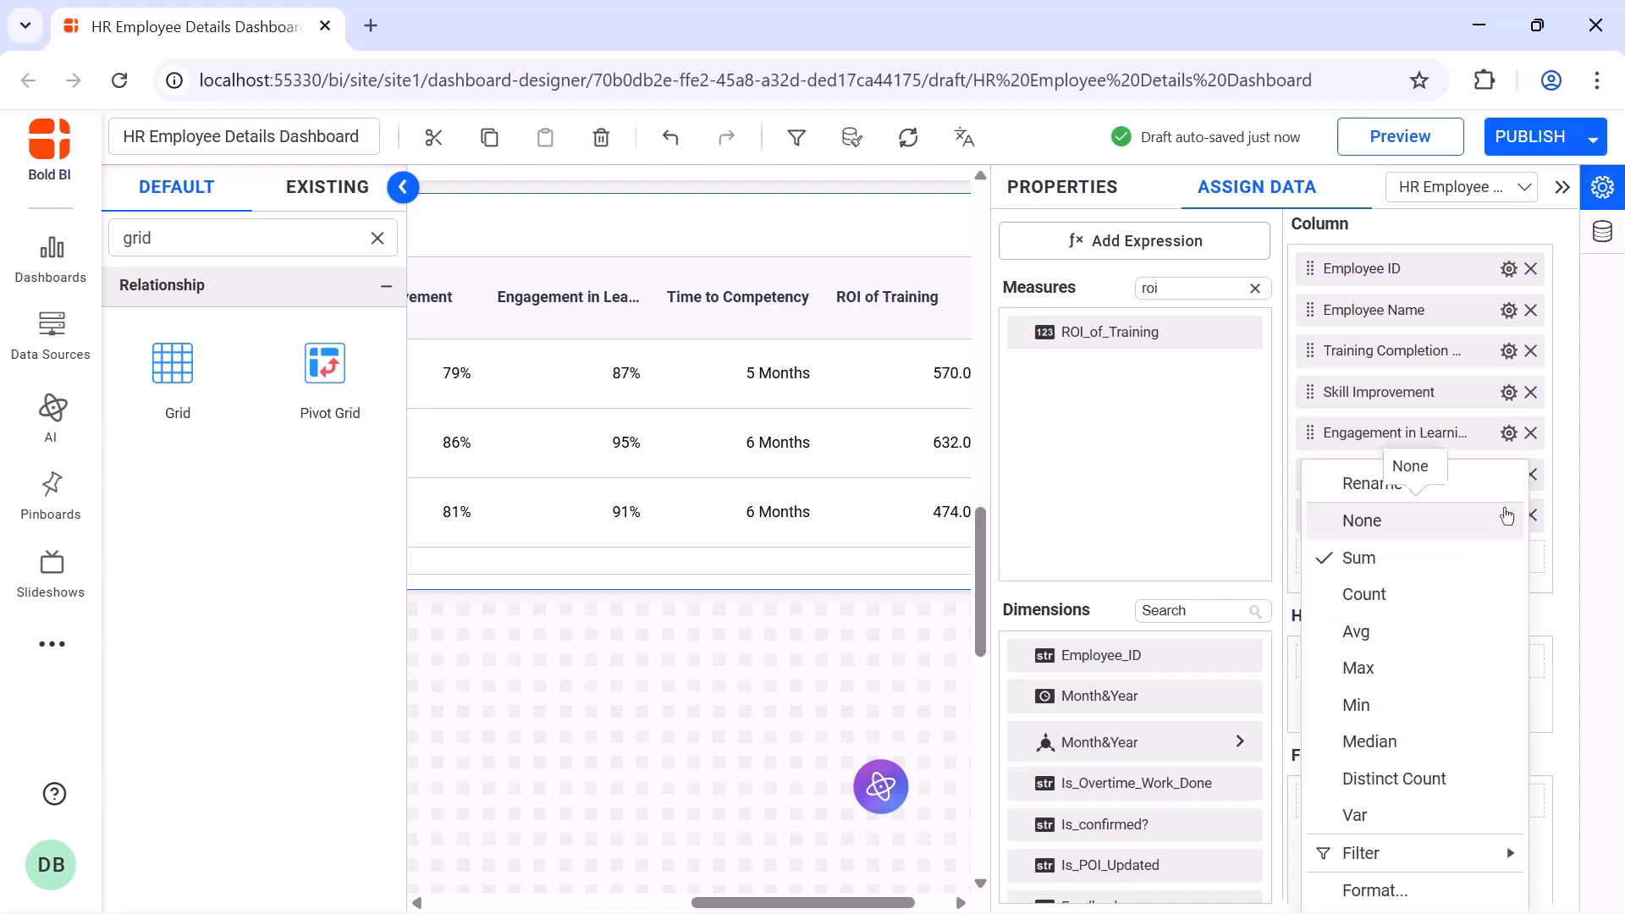
pyautogui.click(1361, 519)
pyautogui.click(1508, 515)
pyautogui.click(1473, 893)
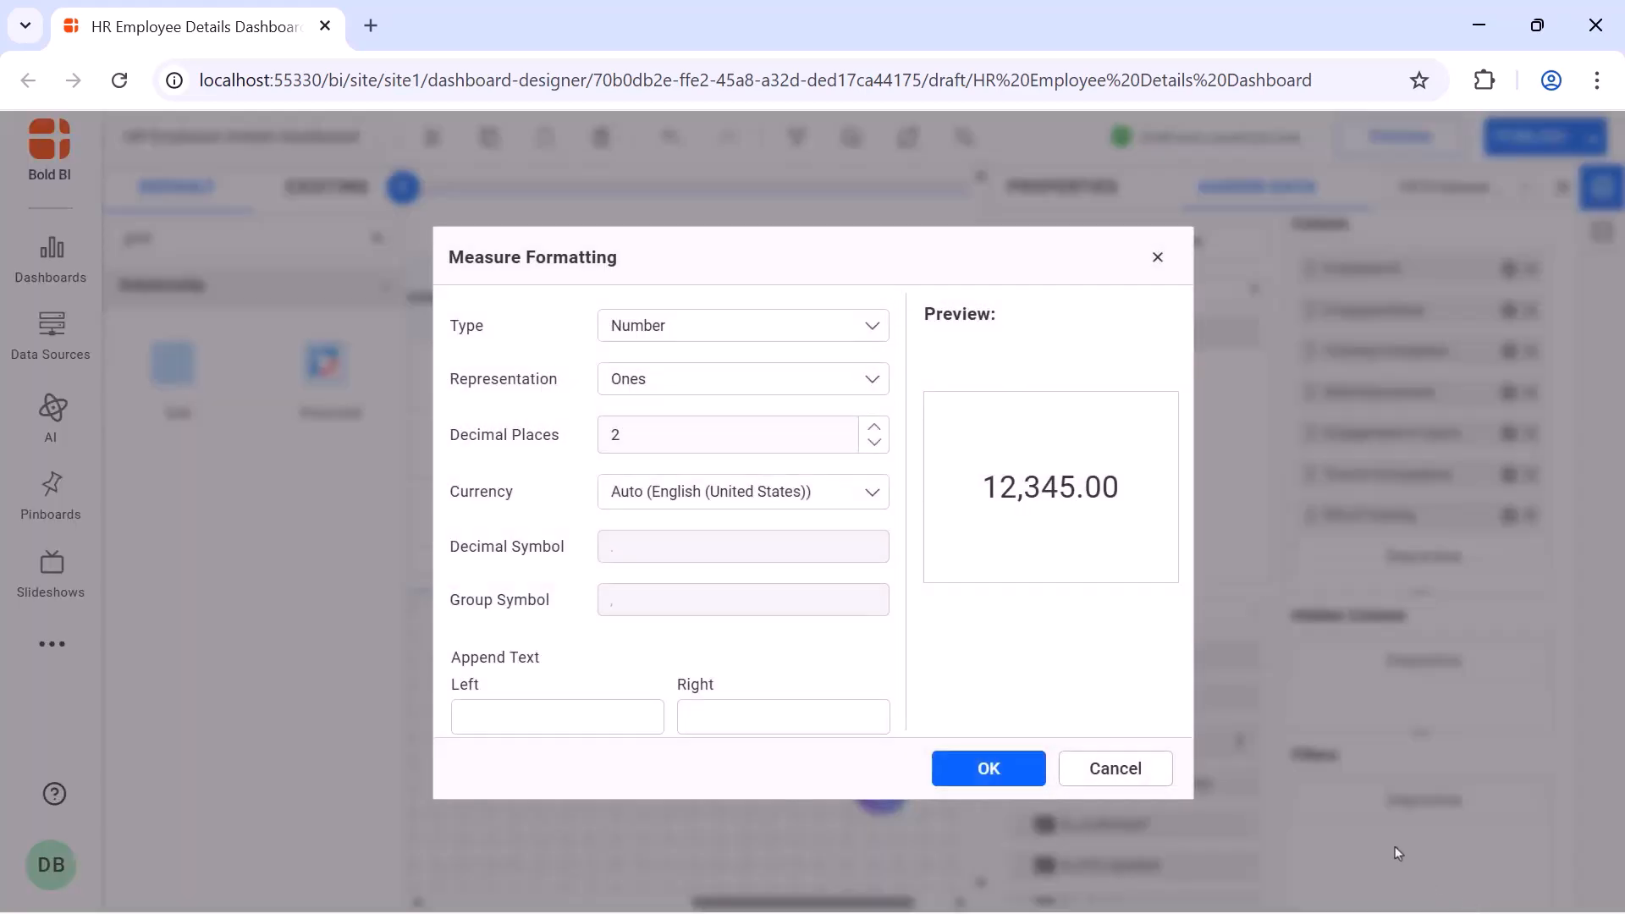
pyautogui.click(830, 440)
pyautogui.click(791, 711)
pyautogui.write('%')
pyautogui.click(970, 770)
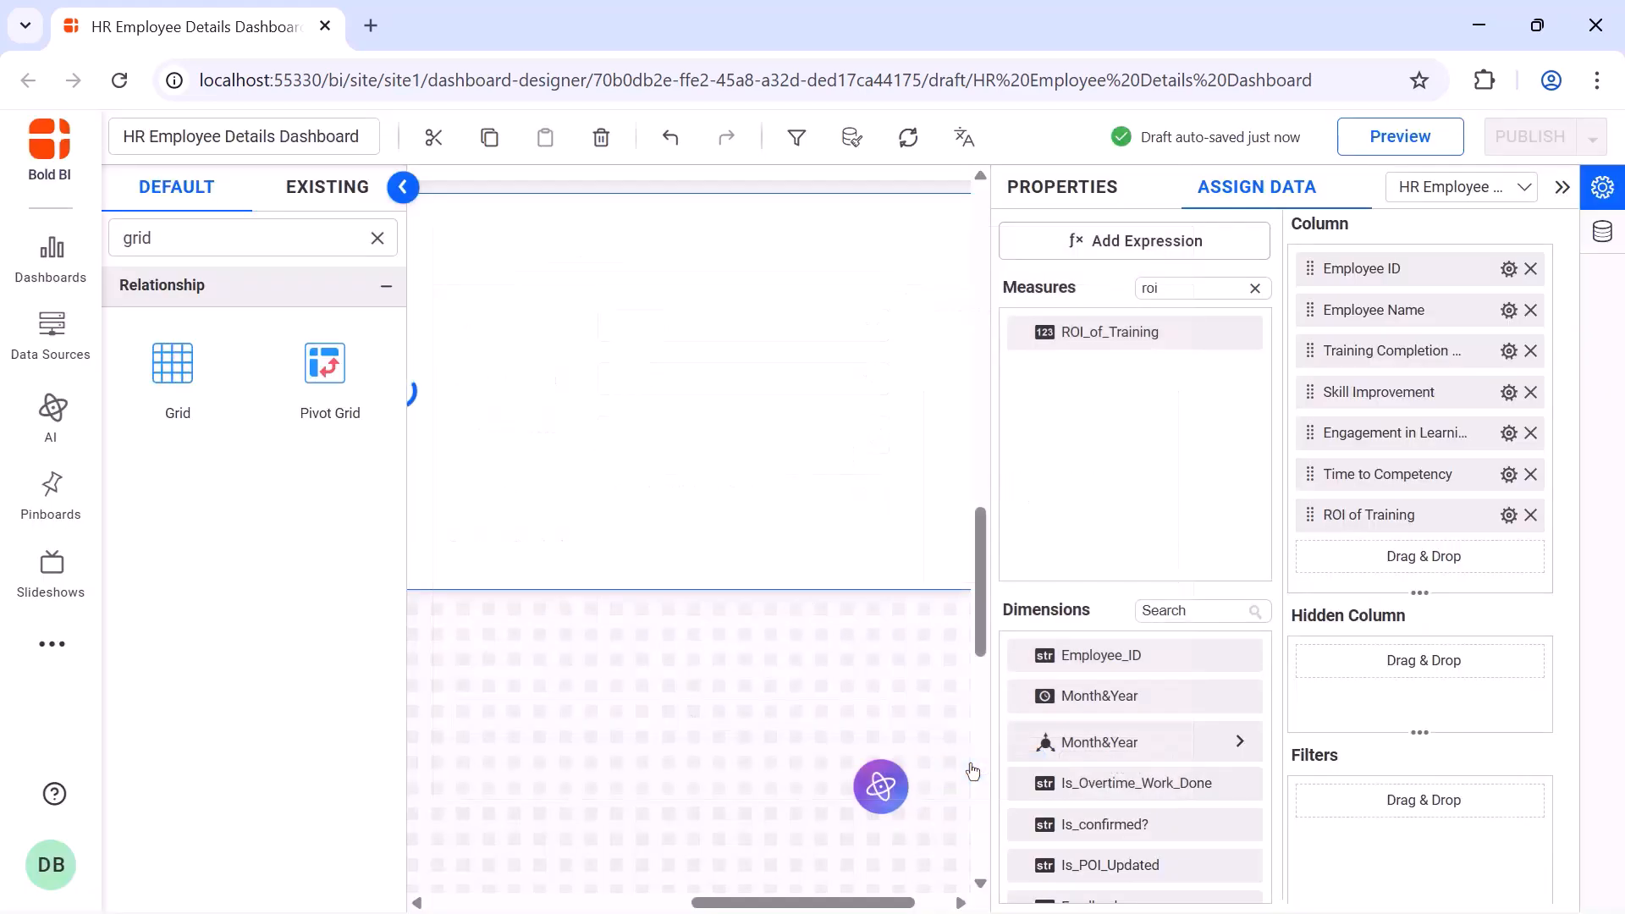
# Find the Employee_Feedback dimension, add it as the last grid column, and rename it Employee Feedback
pyautogui.click(1146, 609)
pyautogui.write('fee')
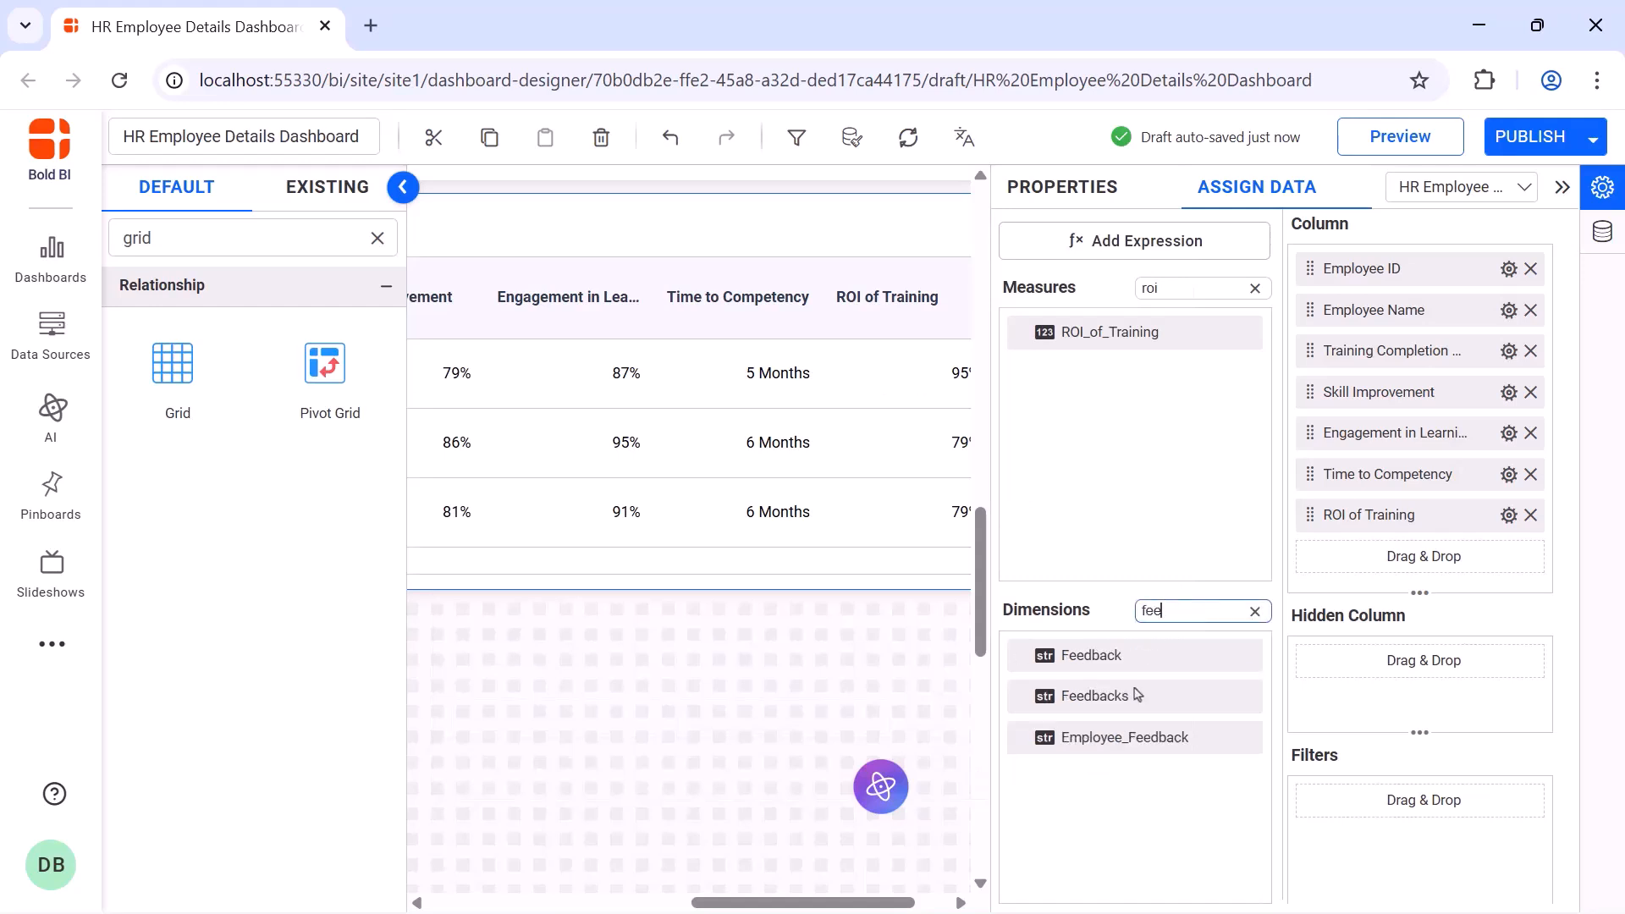
pyautogui.moveTo(1125, 738); pyautogui.dragTo(1311, 563)
pyautogui.click(1509, 556)
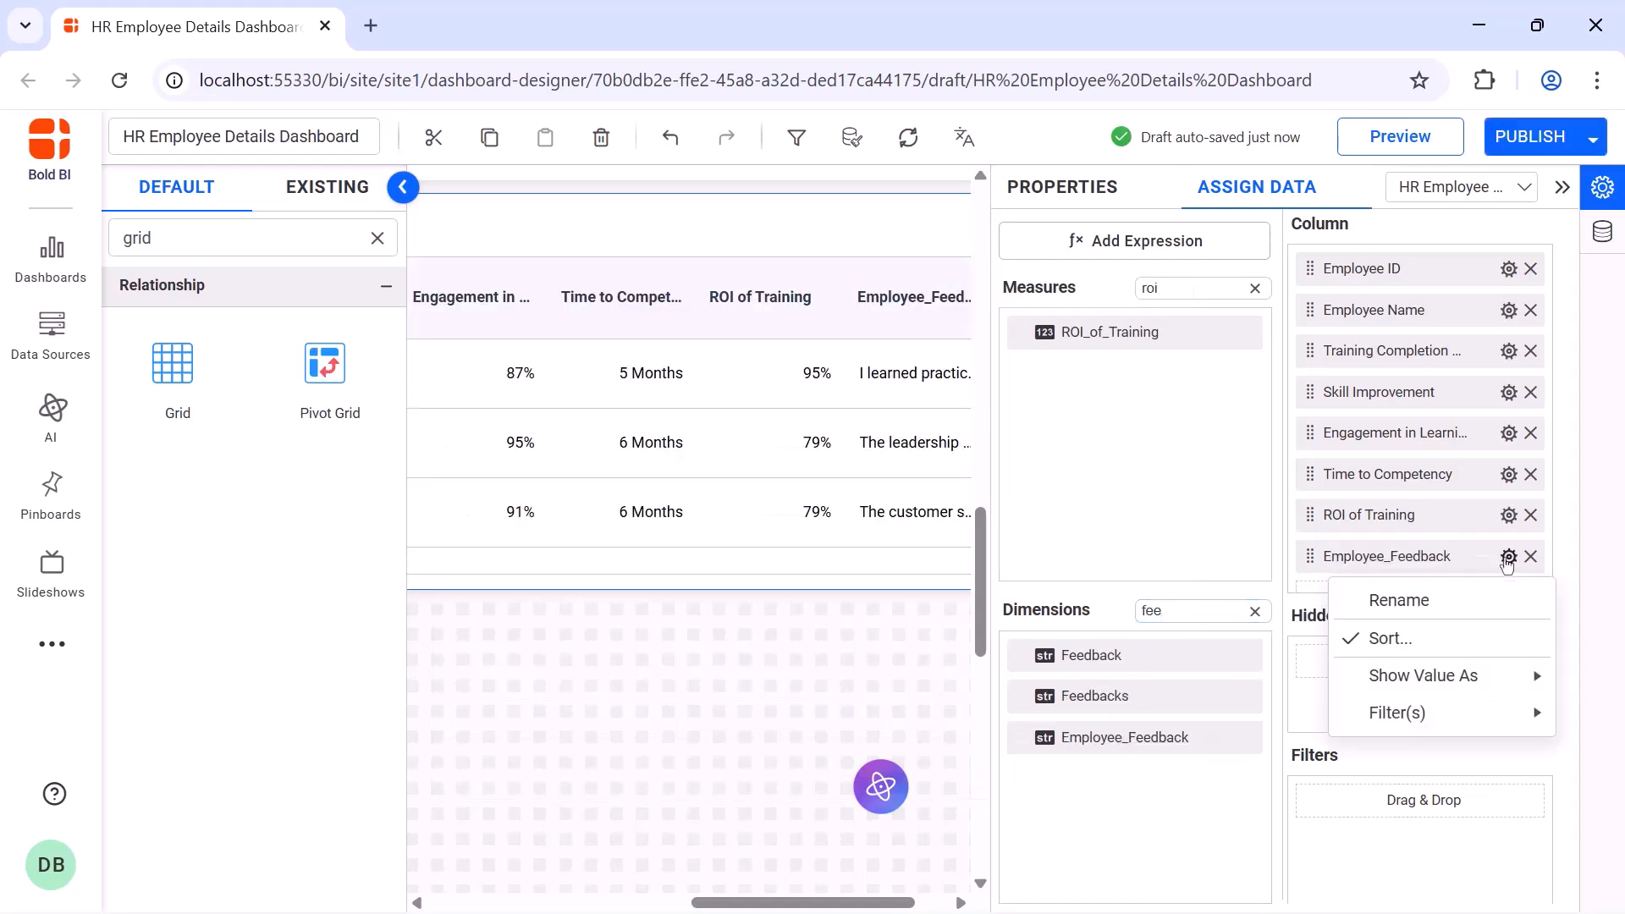
pyautogui.click(1397, 594)
pyautogui.write('Employee Feedback')
pyautogui.press('Return')
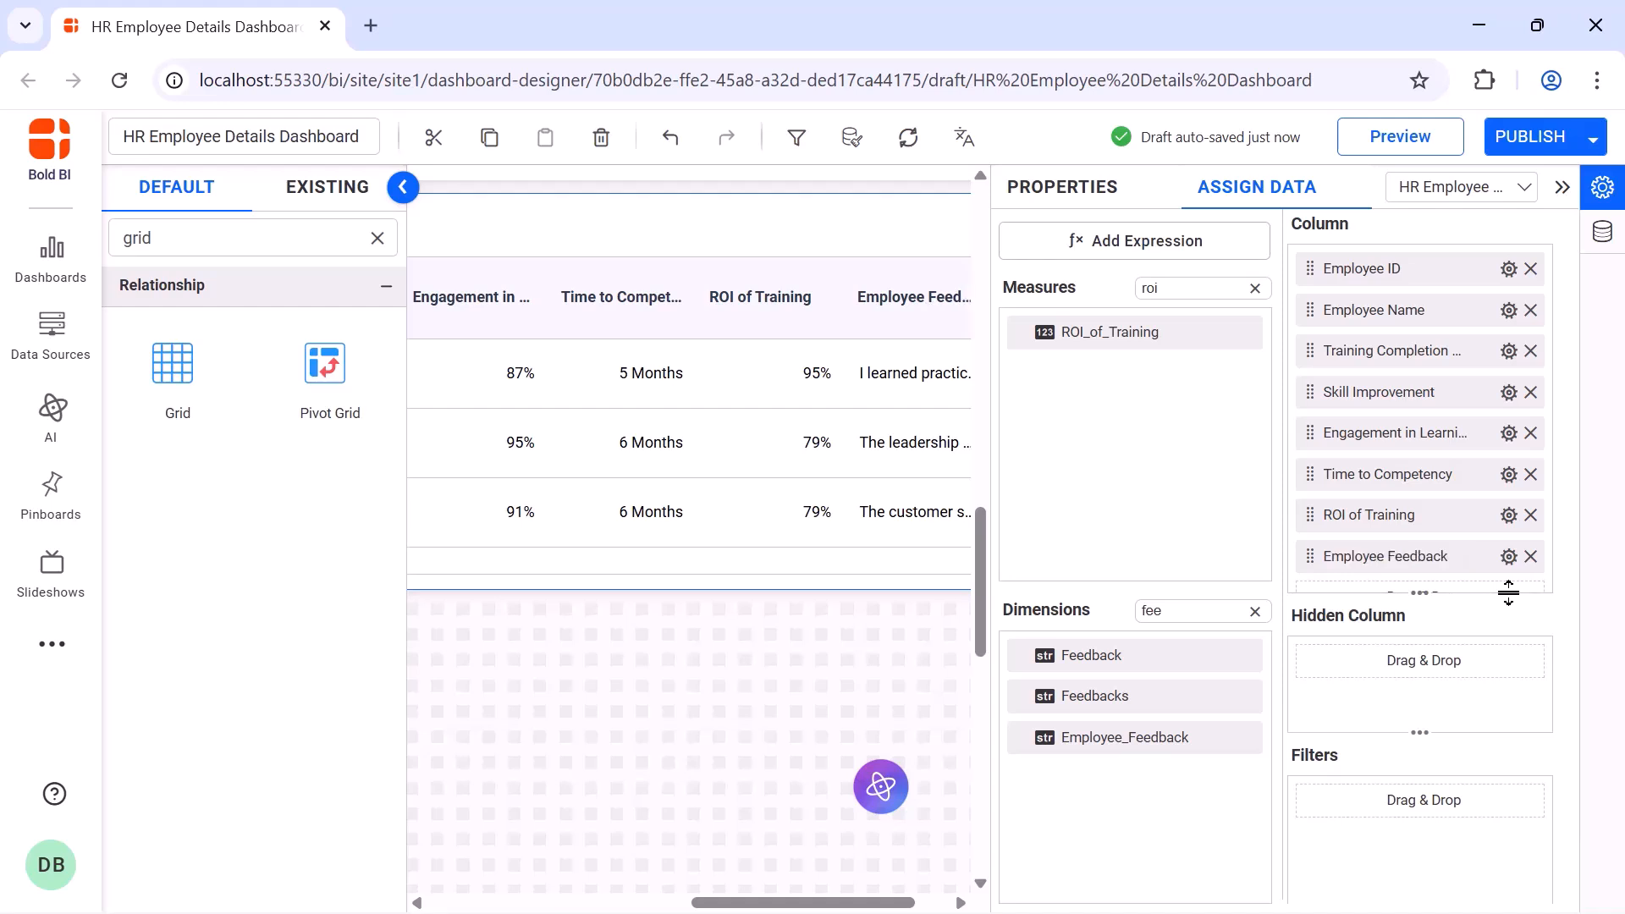
# Collapse the grid's configuration pane and preview the whole dashboard, checking its charts and grids
pyautogui.click(1071, 195)
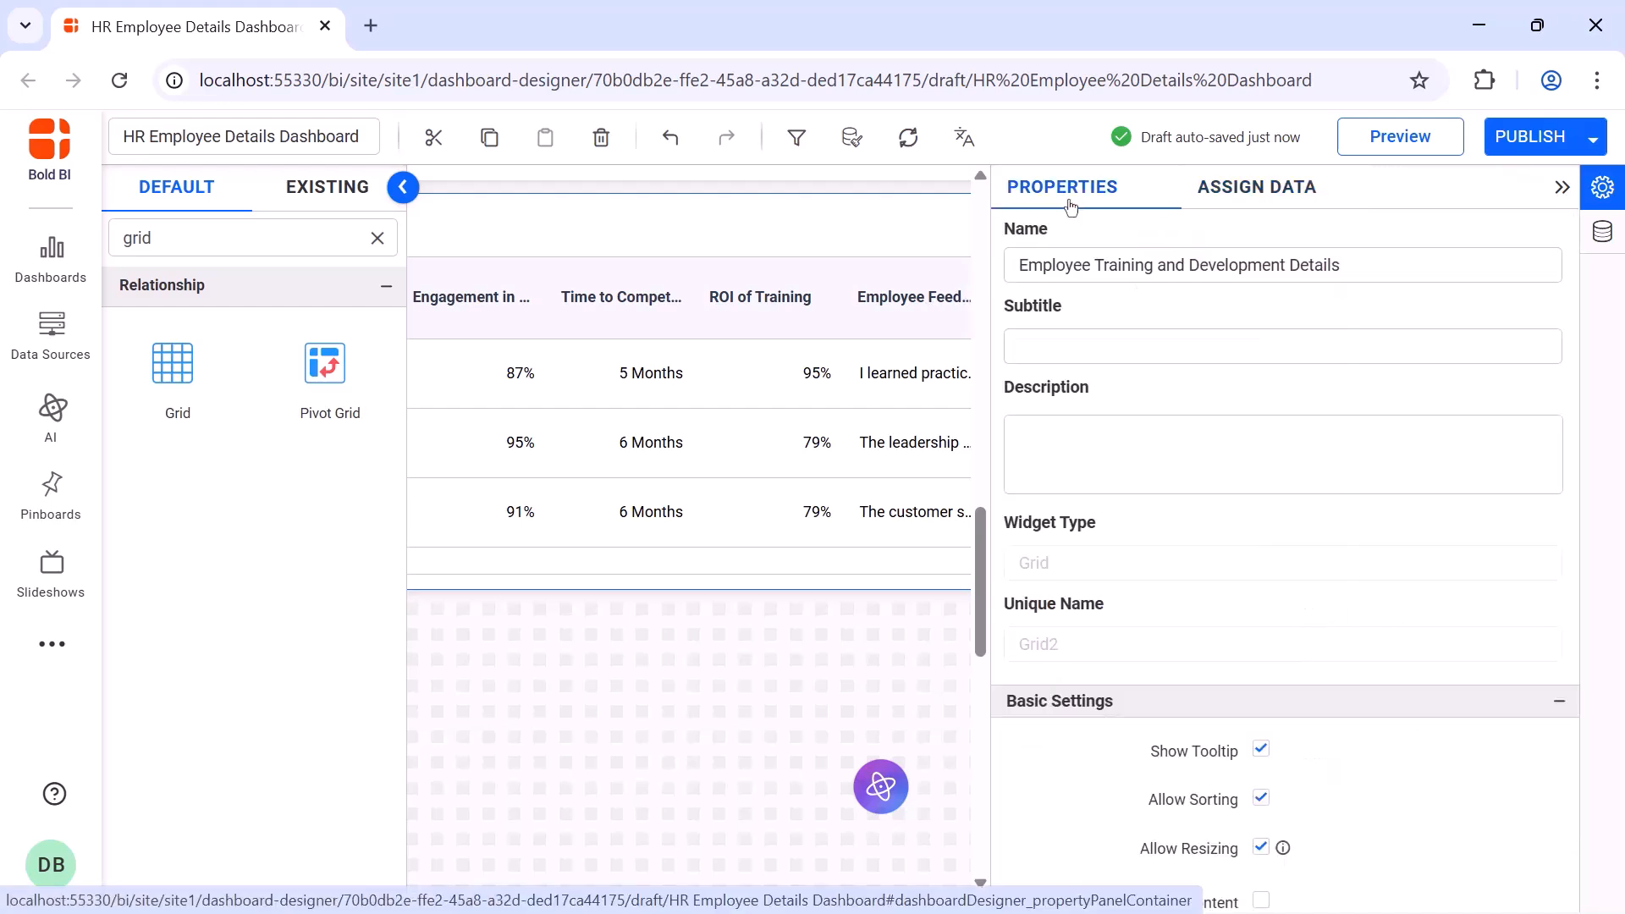
pyautogui.click(1562, 186)
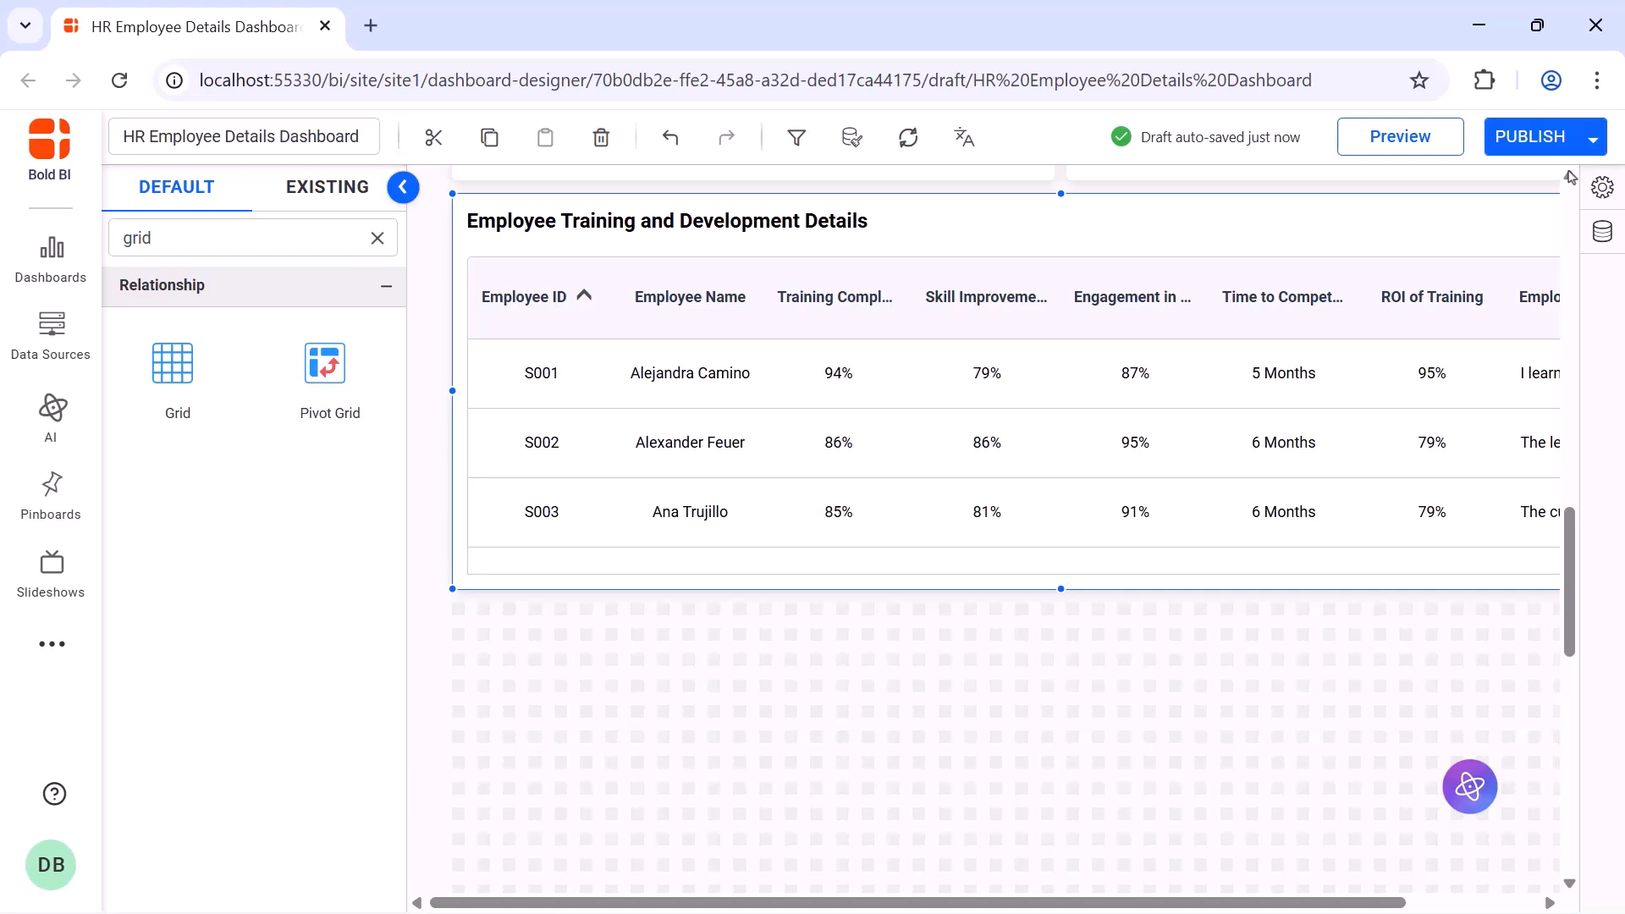
pyautogui.click(1418, 155)
pyautogui.scroll(-5, 1415, 281)
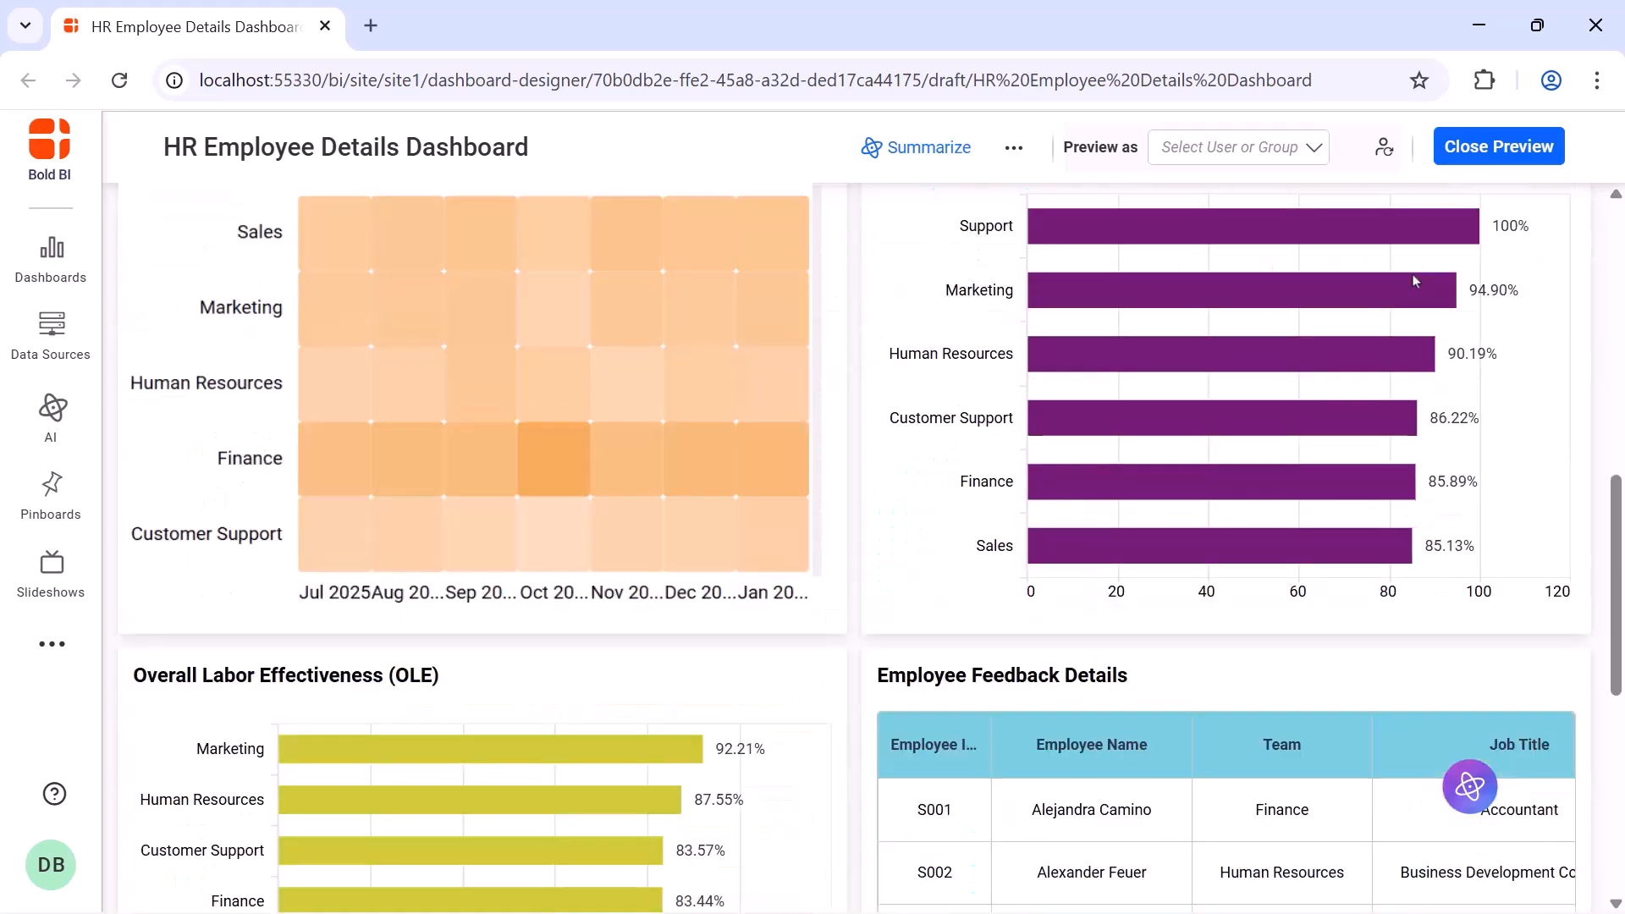
pyautogui.scroll(-7, 1415, 281)
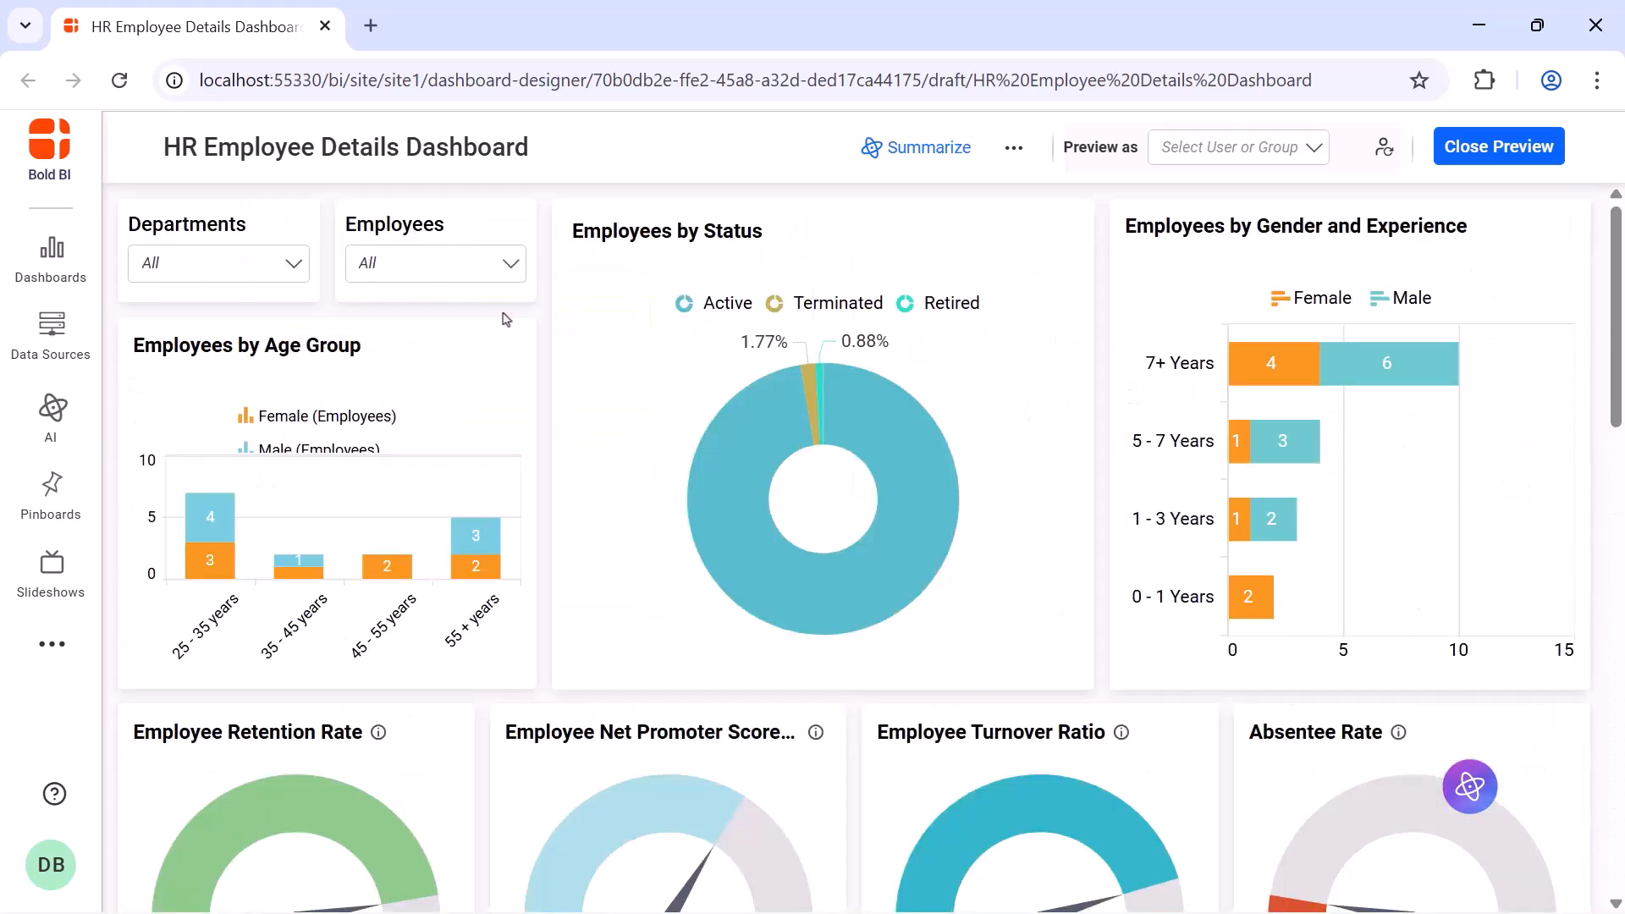
# Test the Departments filter in the preview by choosing Finance, and close the preview
pyautogui.click(240, 257)
pyautogui.click(200, 389)
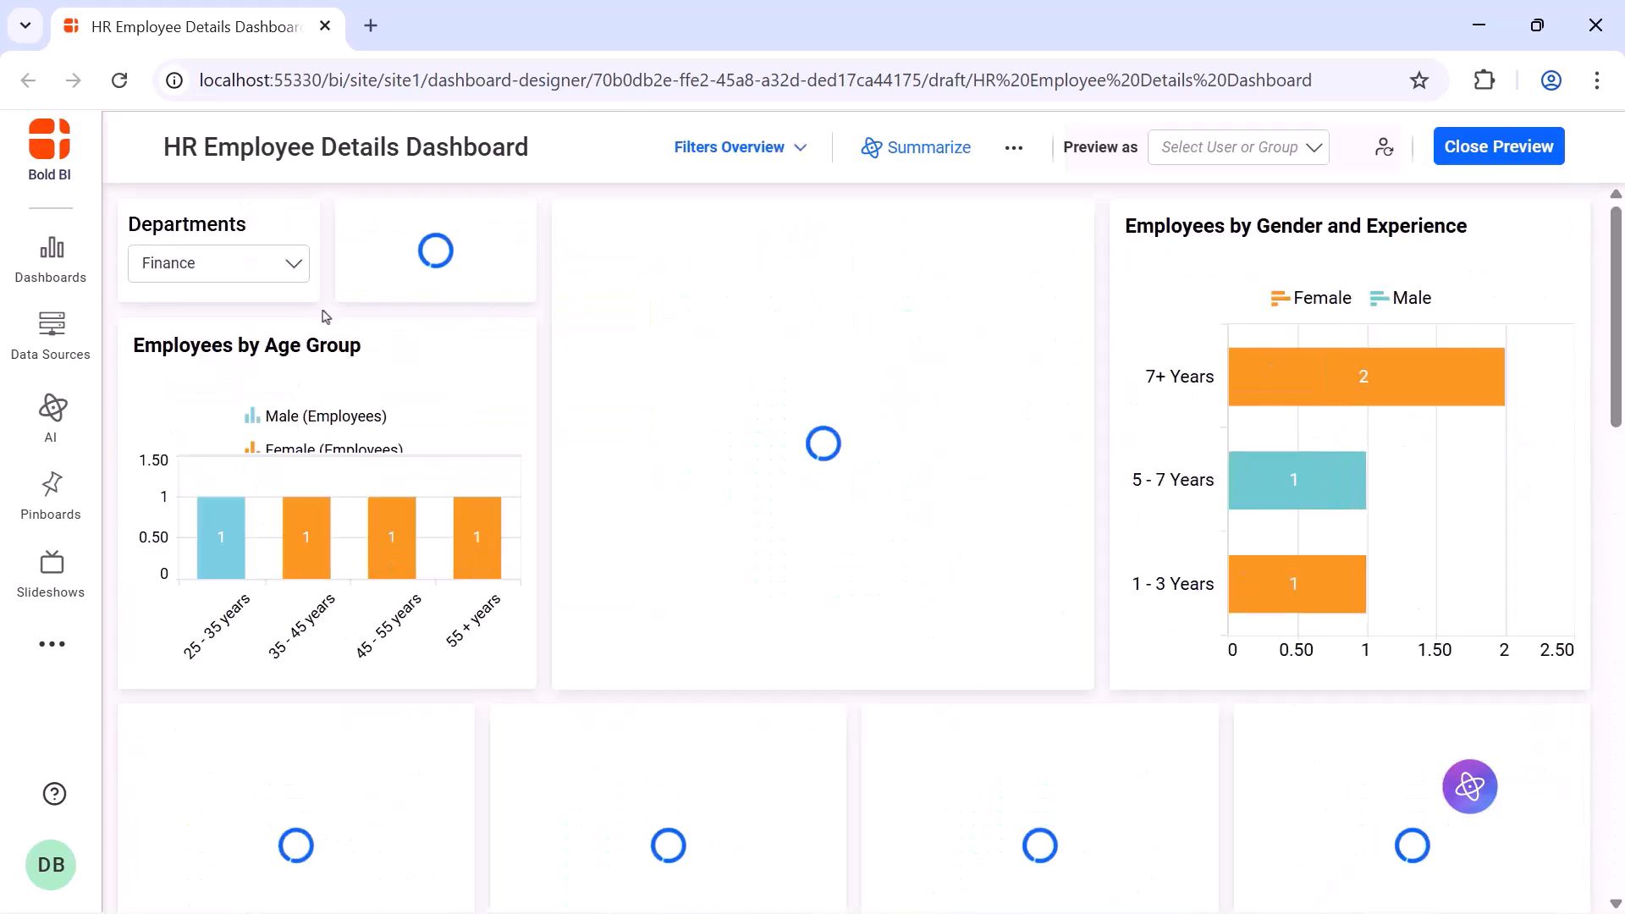
pyautogui.click(1491, 150)
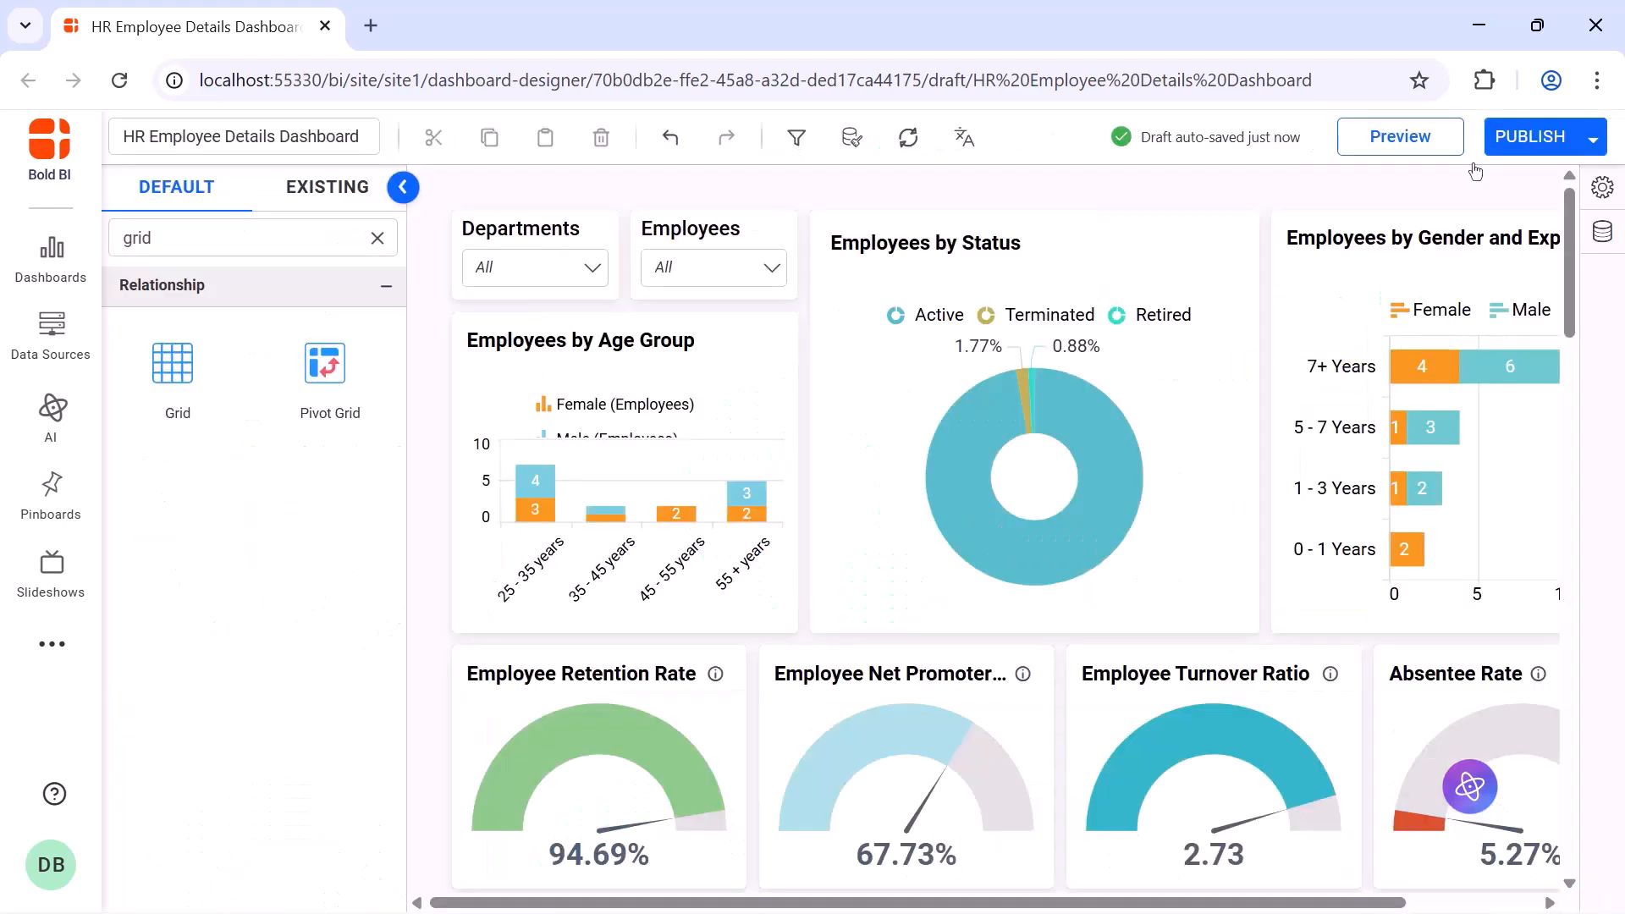
# Publish HR Employee Details Dashboard in the Getting Started Tutorial category and open the published dashboard
pyautogui.click(1515, 143)
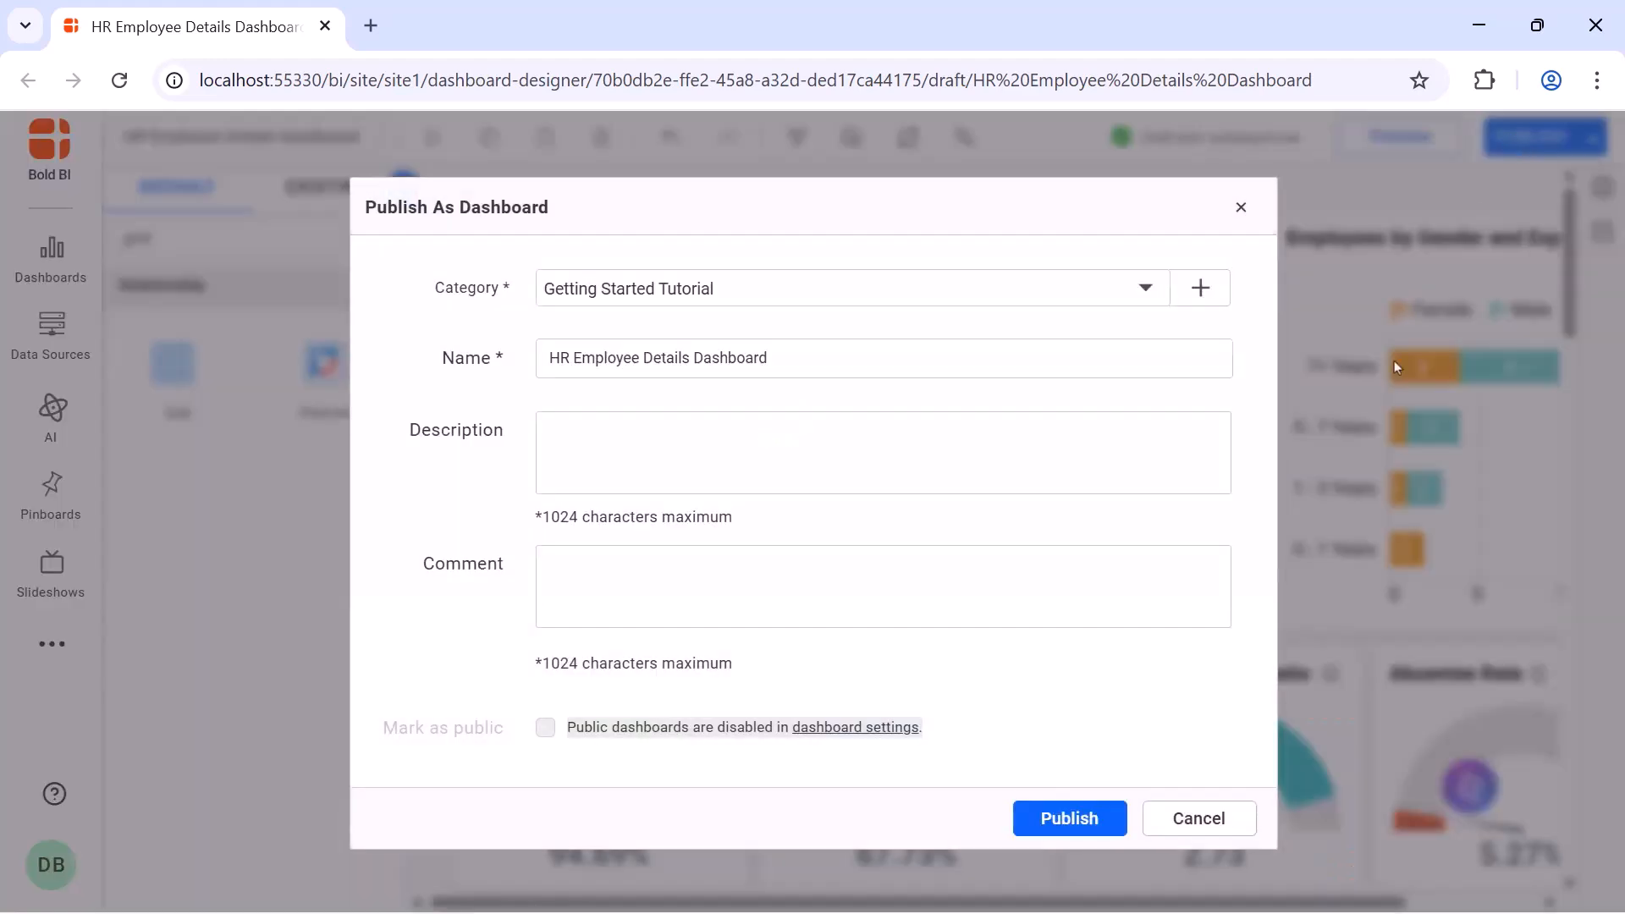
pyautogui.click(1121, 827)
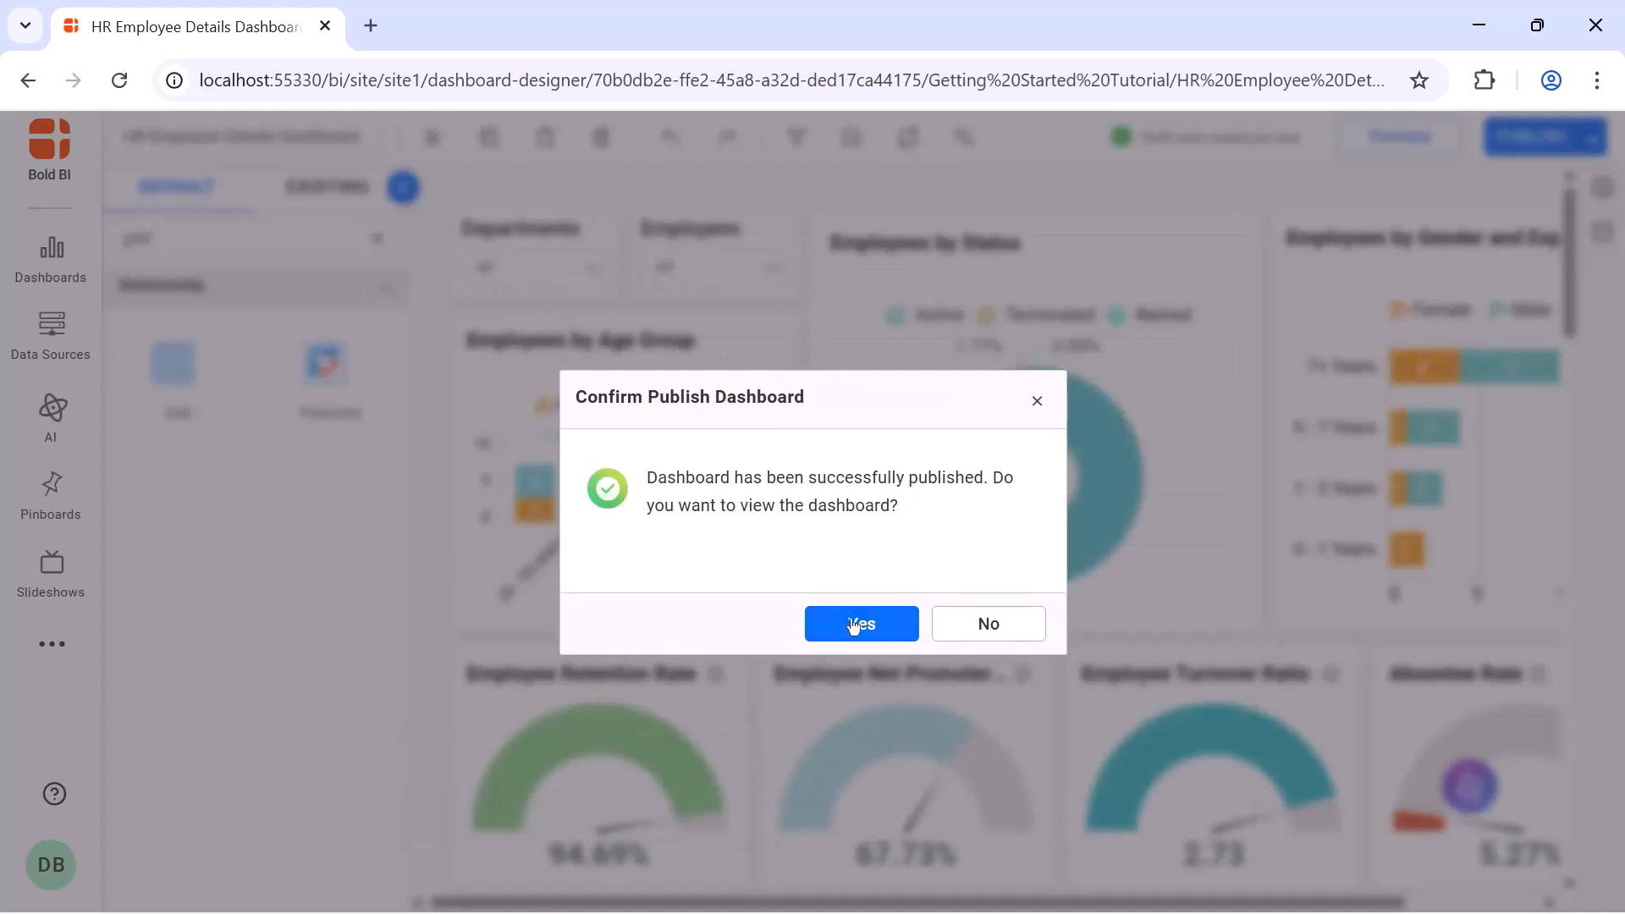
pyautogui.click(854, 627)
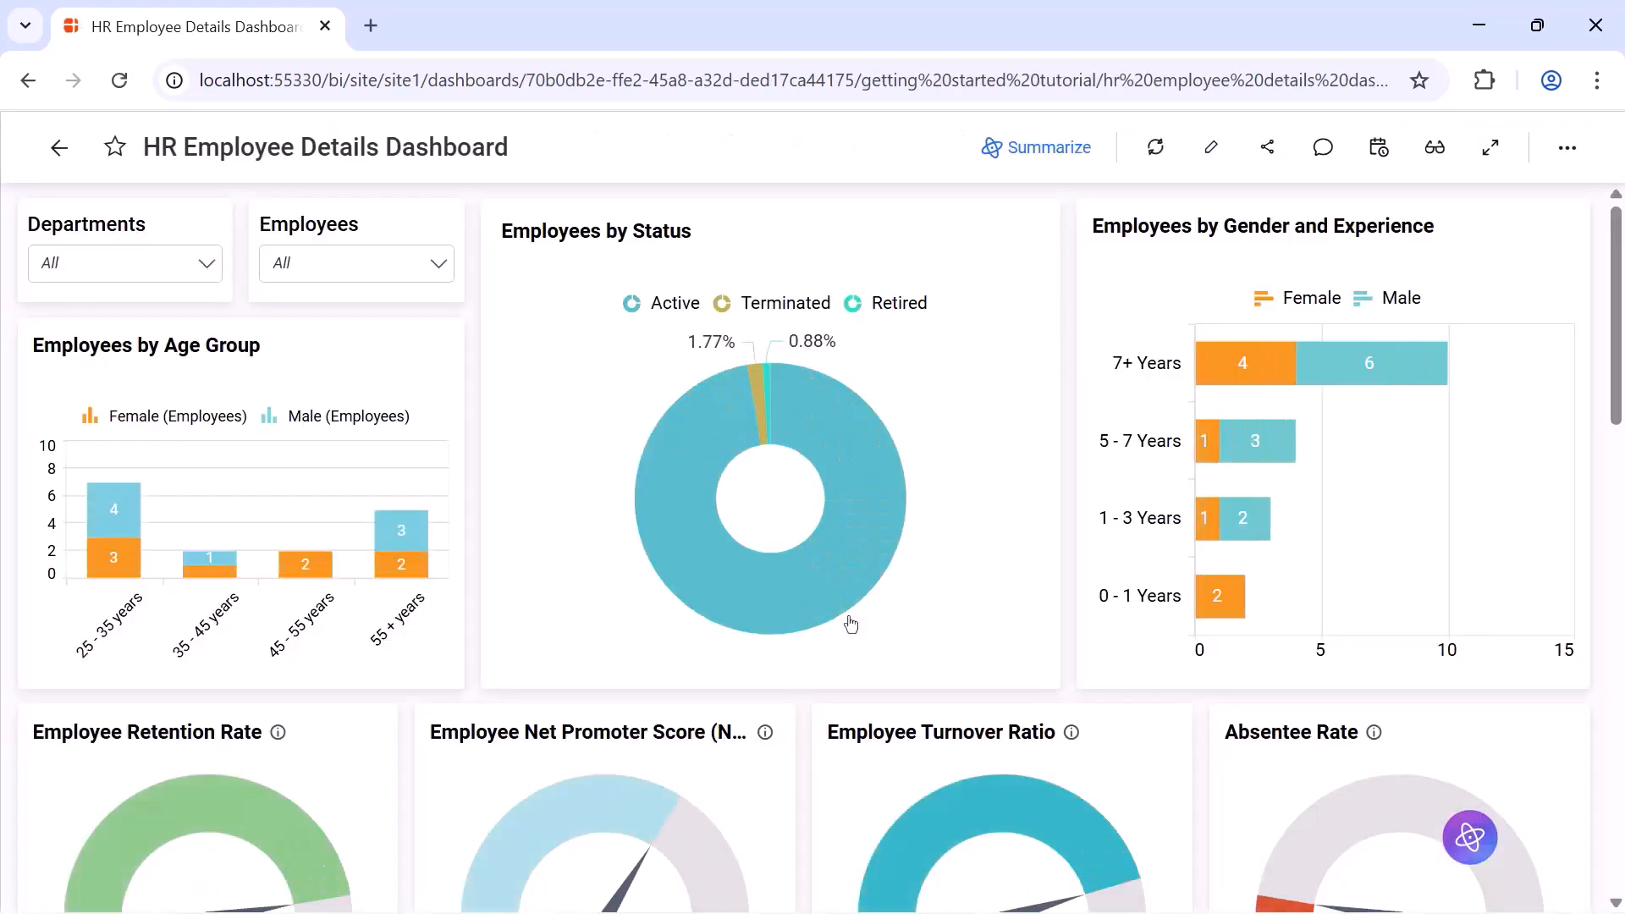